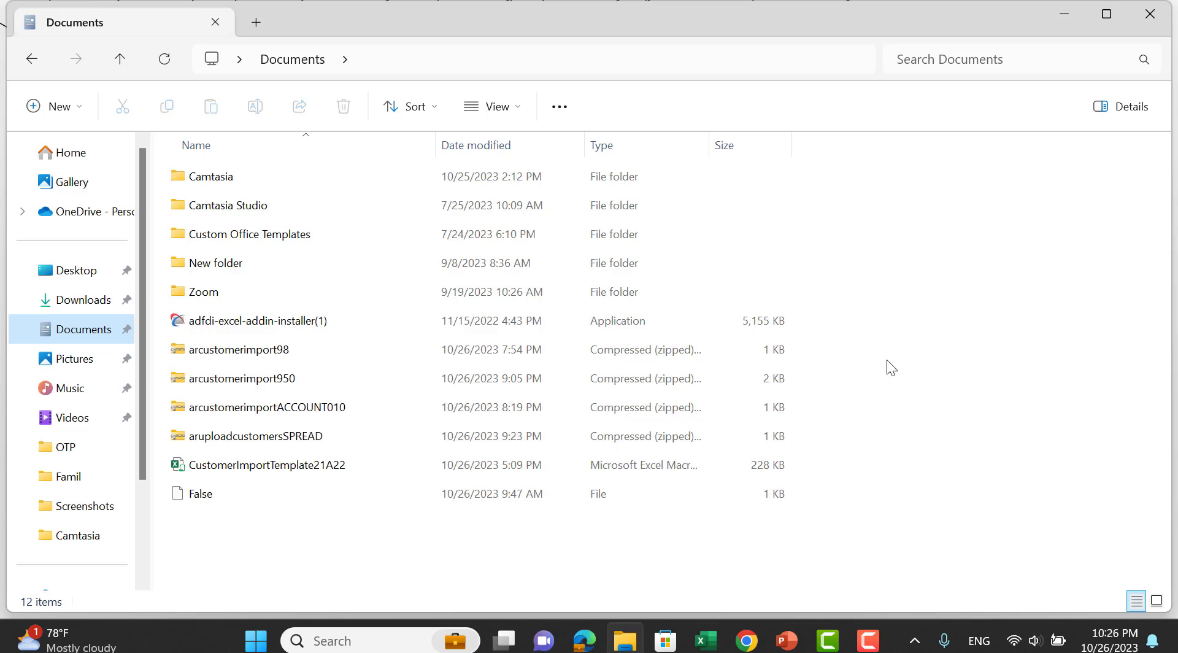
Select the adfdi-excel-addin-installer(1) file in Documents and launch Excel from the taskbar.
left_click(315, 330)
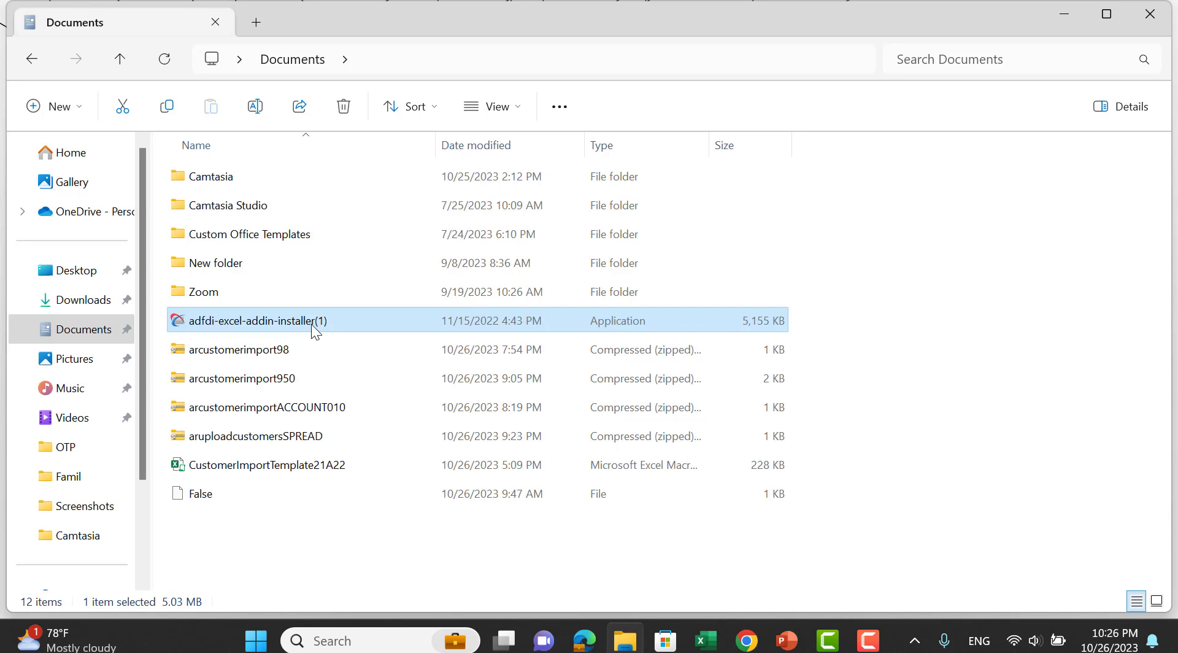
left_click(705, 641)
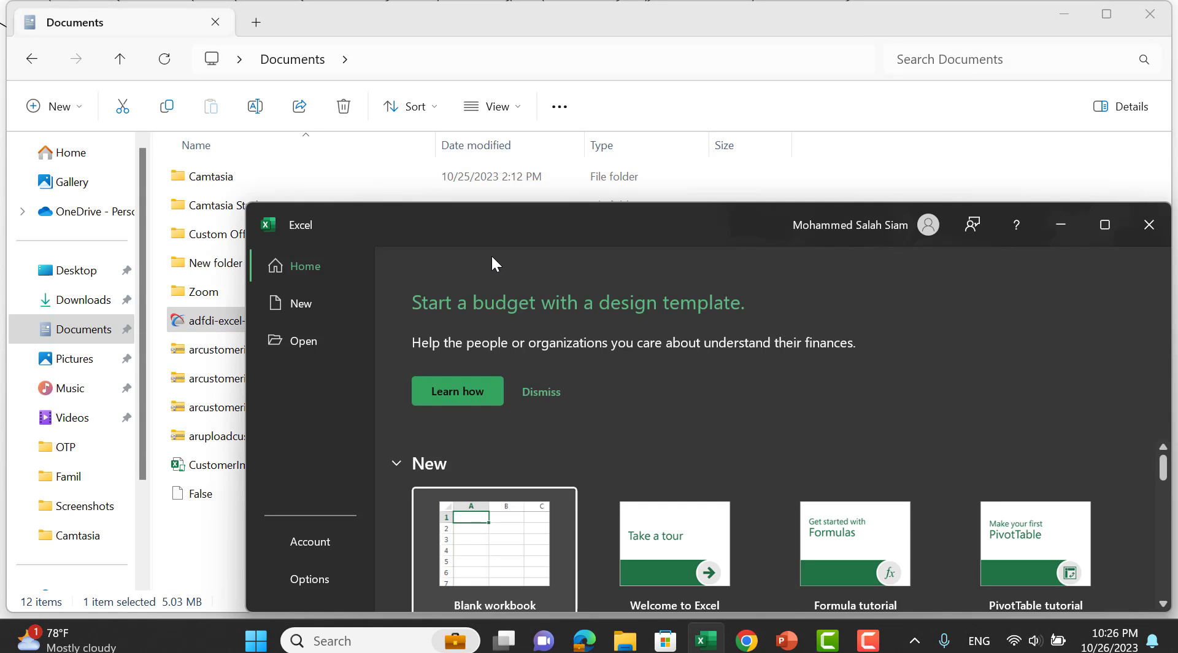
Maximize Excel and create a new blank workbook, Book1.
left_click(1105, 225)
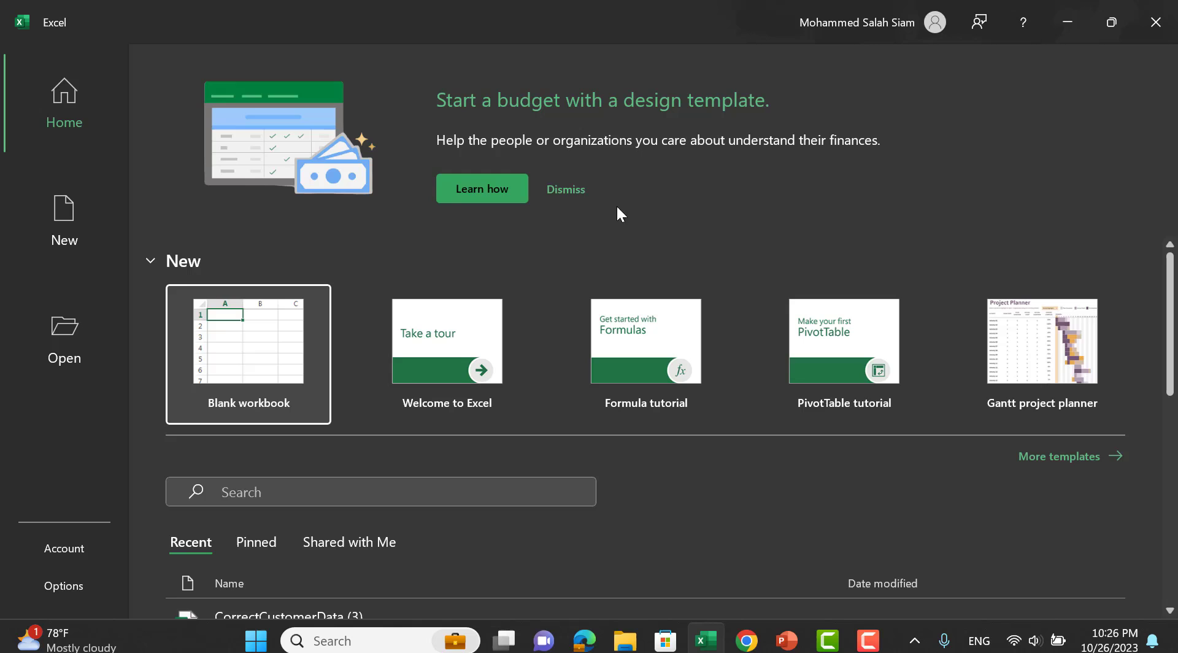
left_click(214, 385)
left_click(213, 385)
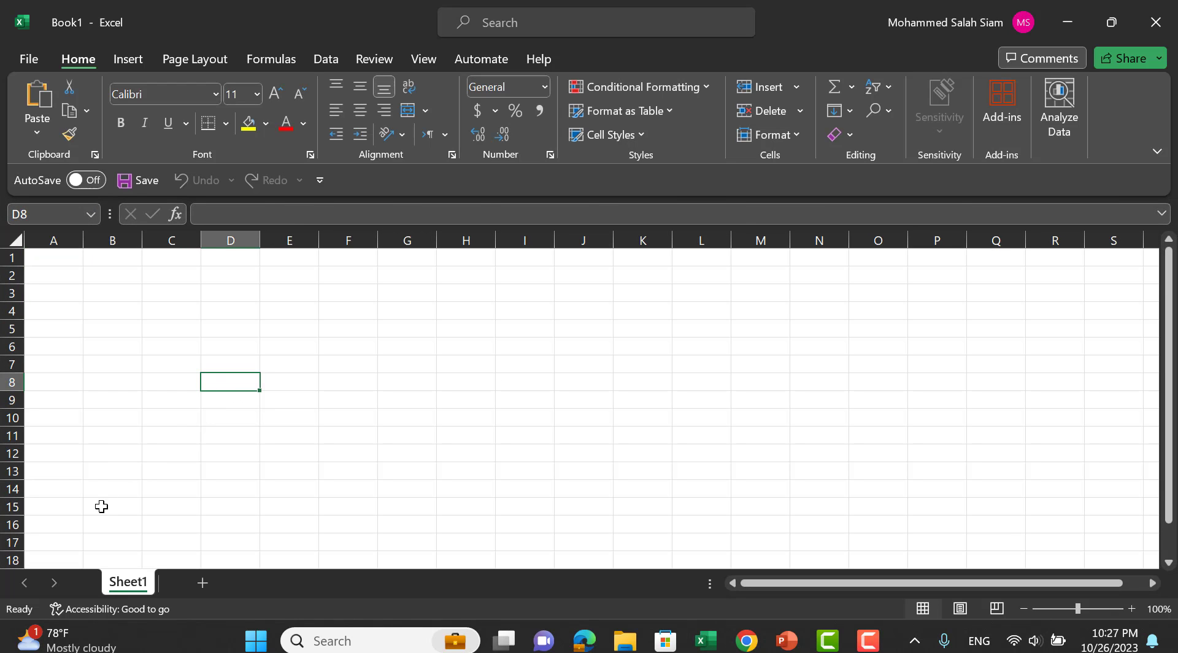
Browse the File menu's add-in and publishing options, then bring up Excel Options.
left_click(28, 58)
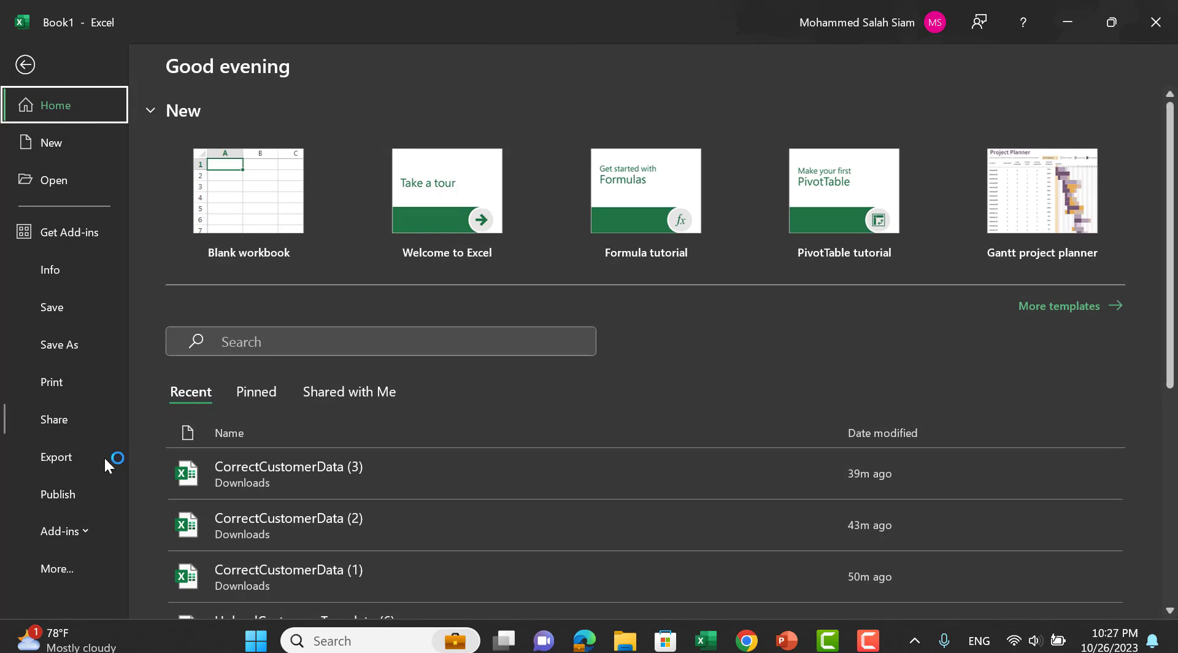
left_click(51, 558)
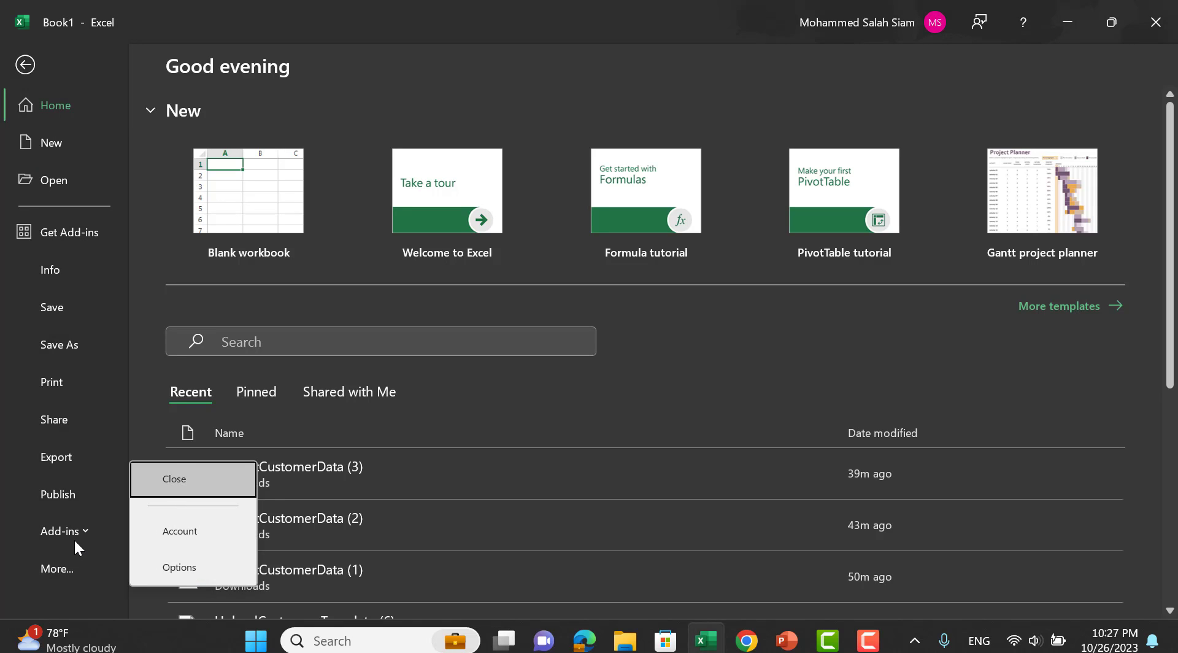
left_click(70, 533)
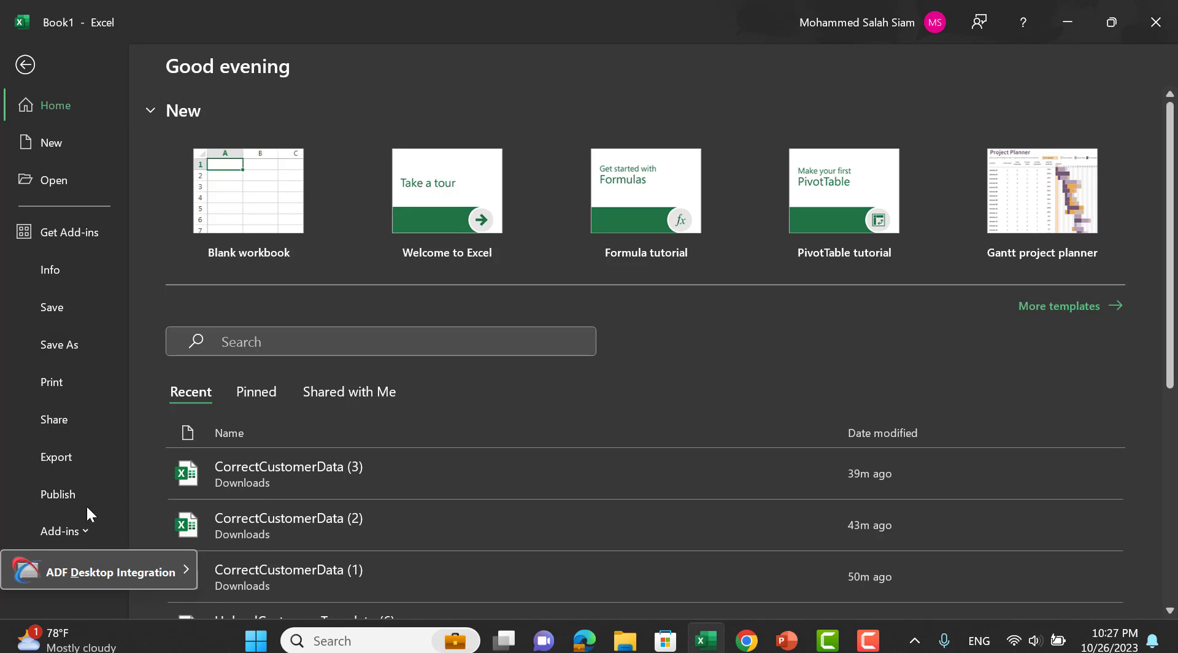
left_click(114, 479)
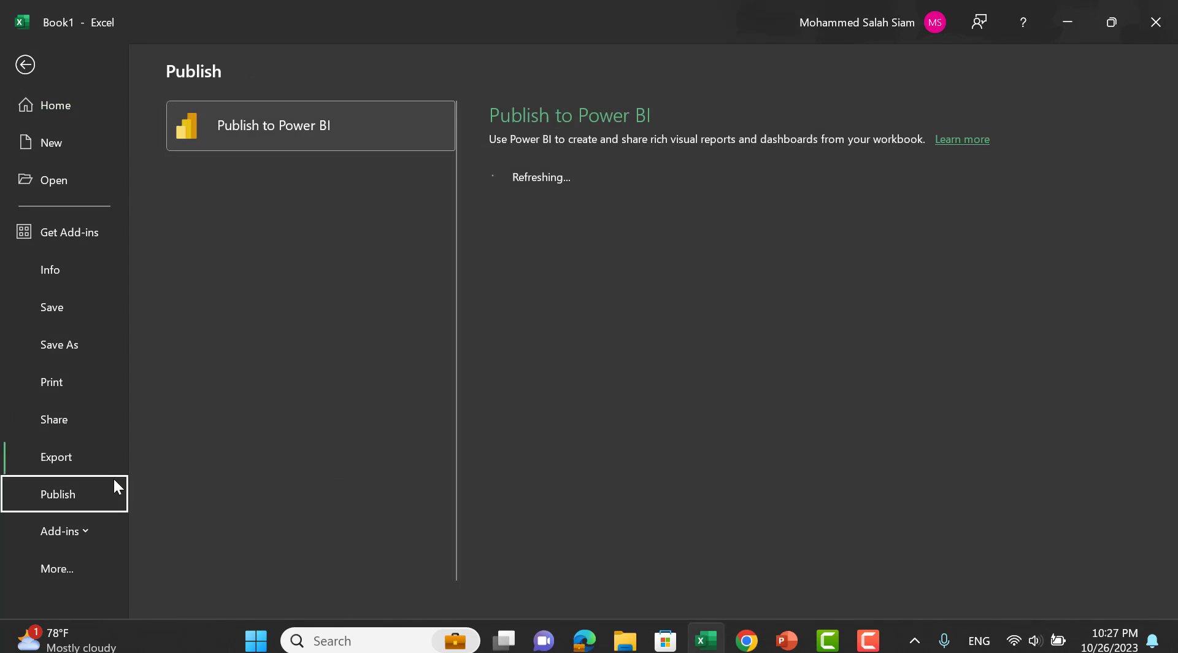
left_click(56, 563)
left_click(179, 564)
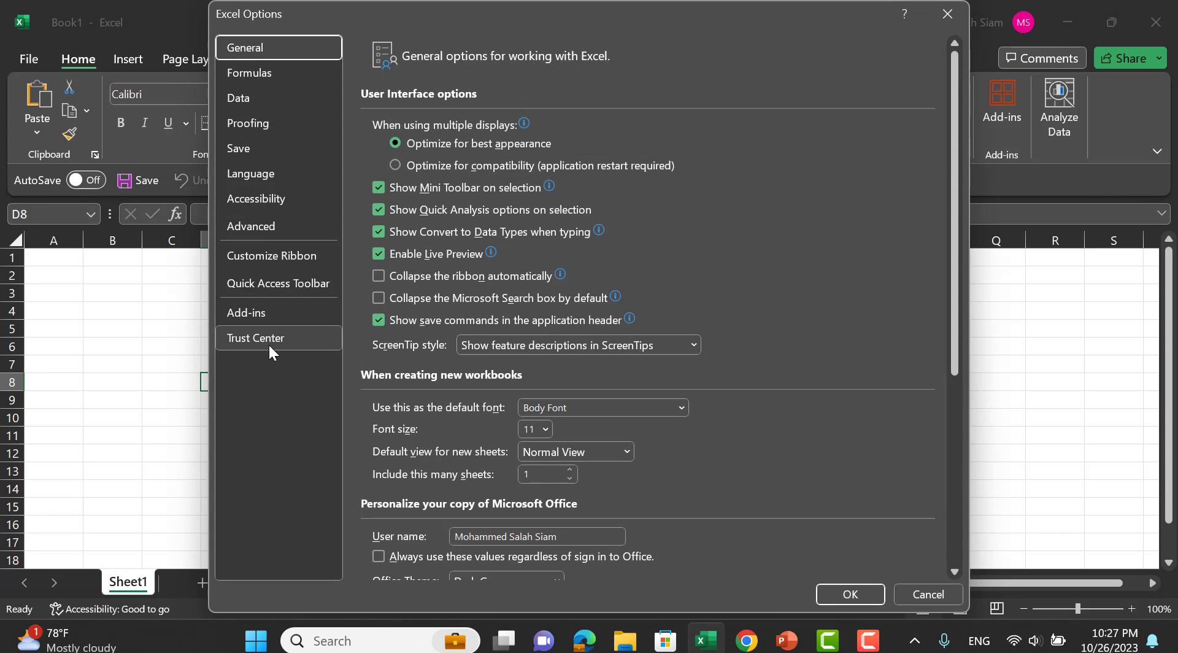
Review the Trust Center's macro security settings and close them.
left_click(268, 344)
left_click(902, 232)
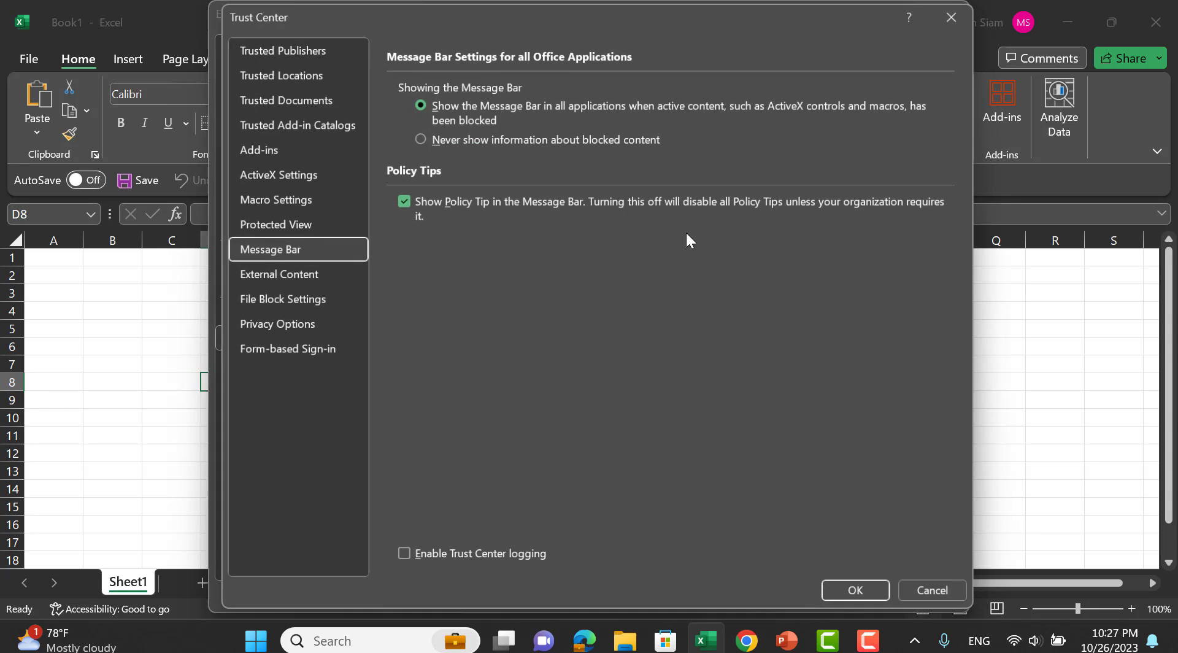
left_click(277, 207)
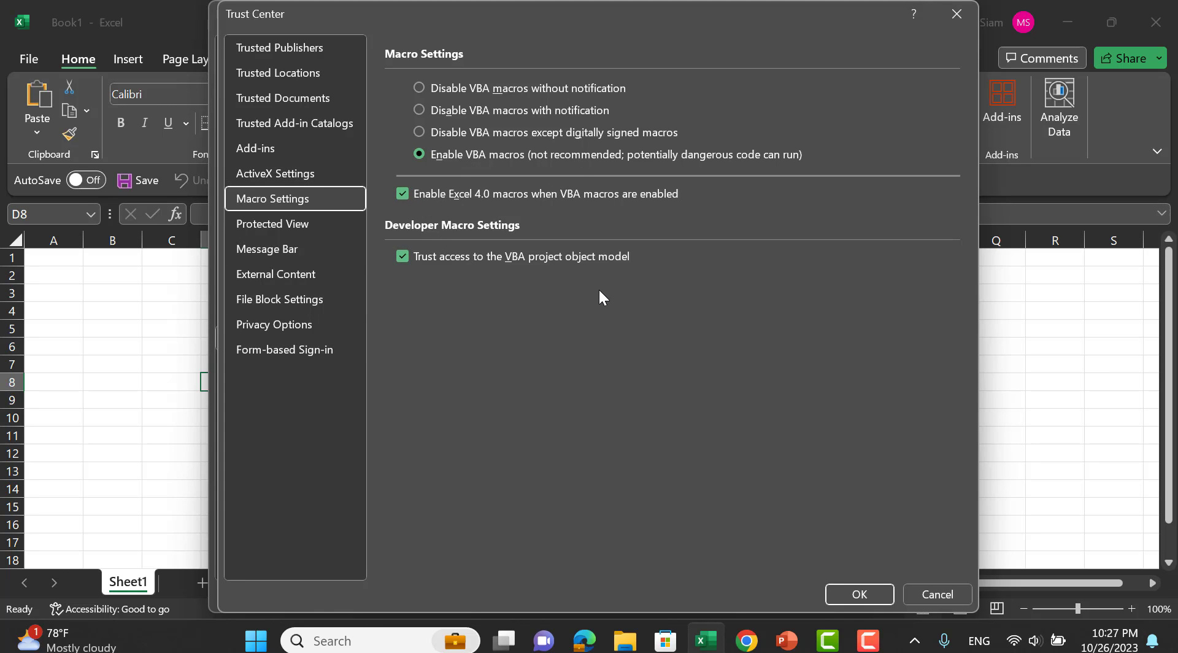
left_click(955, 16)
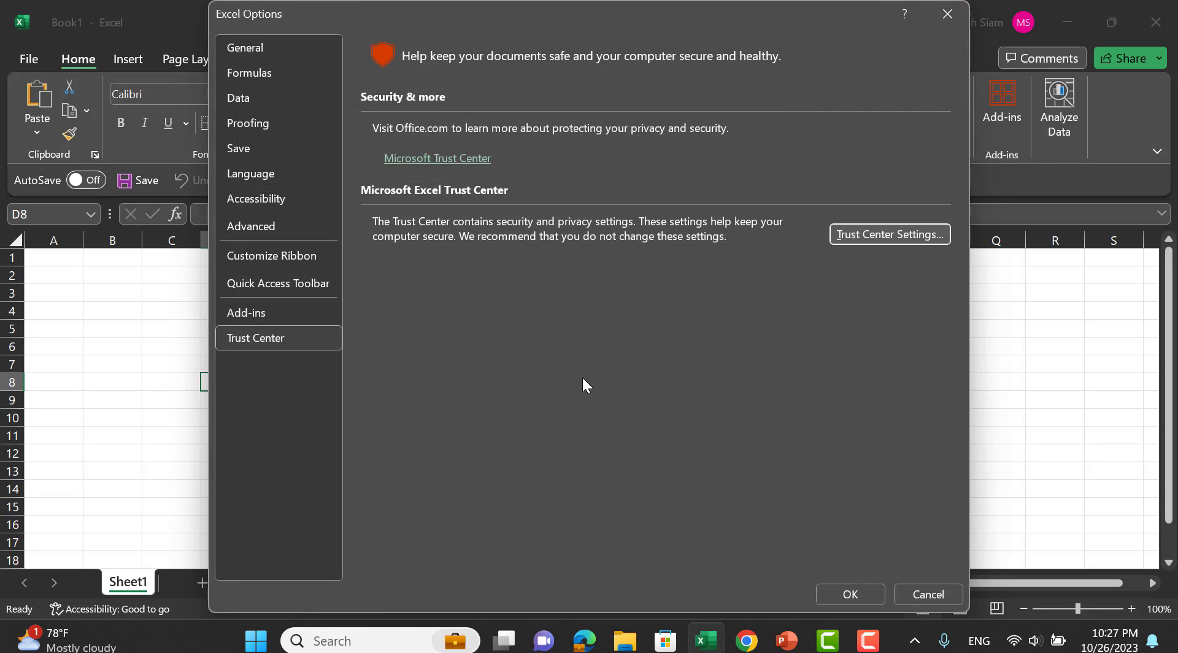
Show the COM Add-ins list, confirming Oracle ADF Desktop Integration is enabled.
left_click(292, 308)
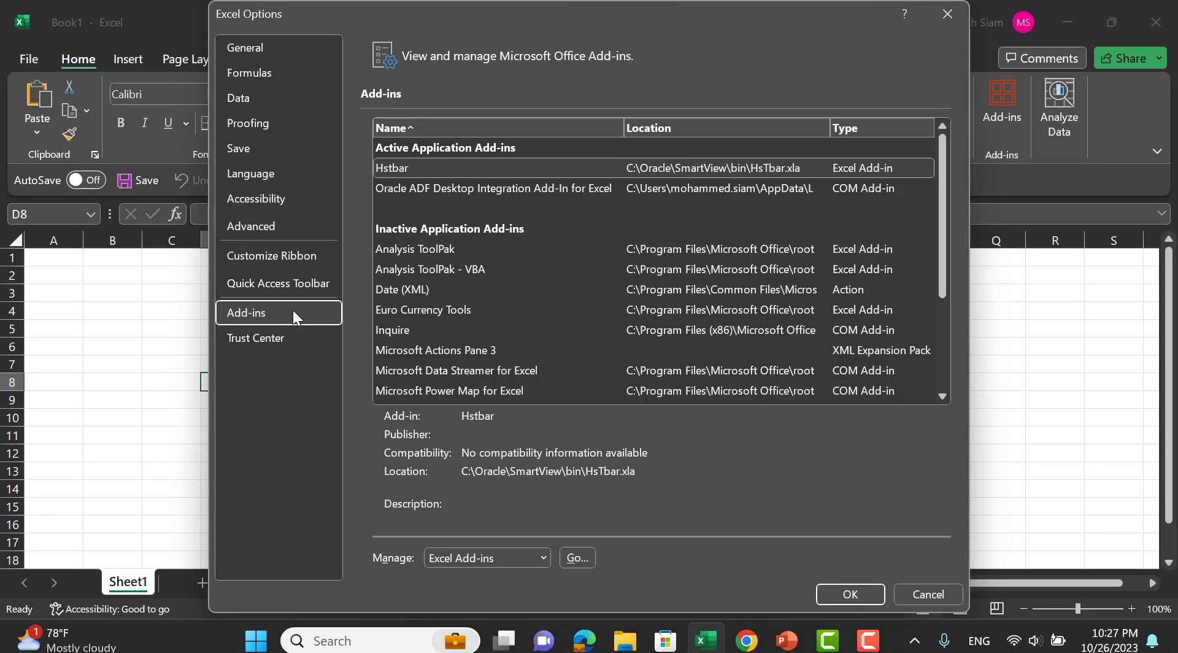
left_click(480, 557)
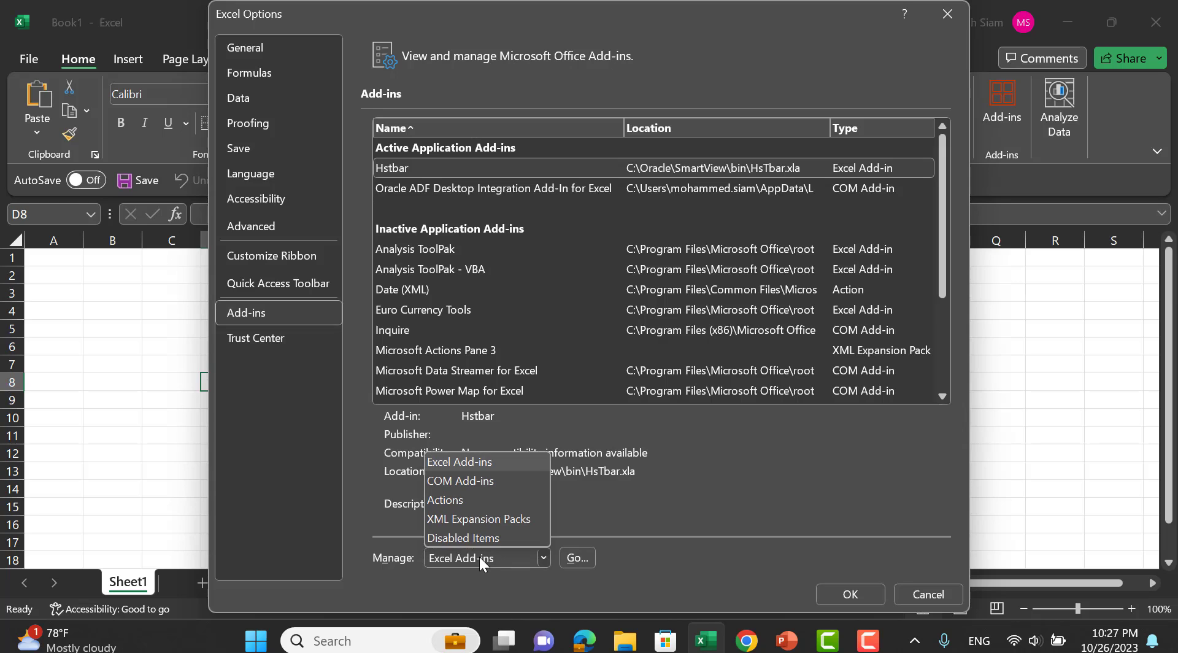
left_click(472, 485)
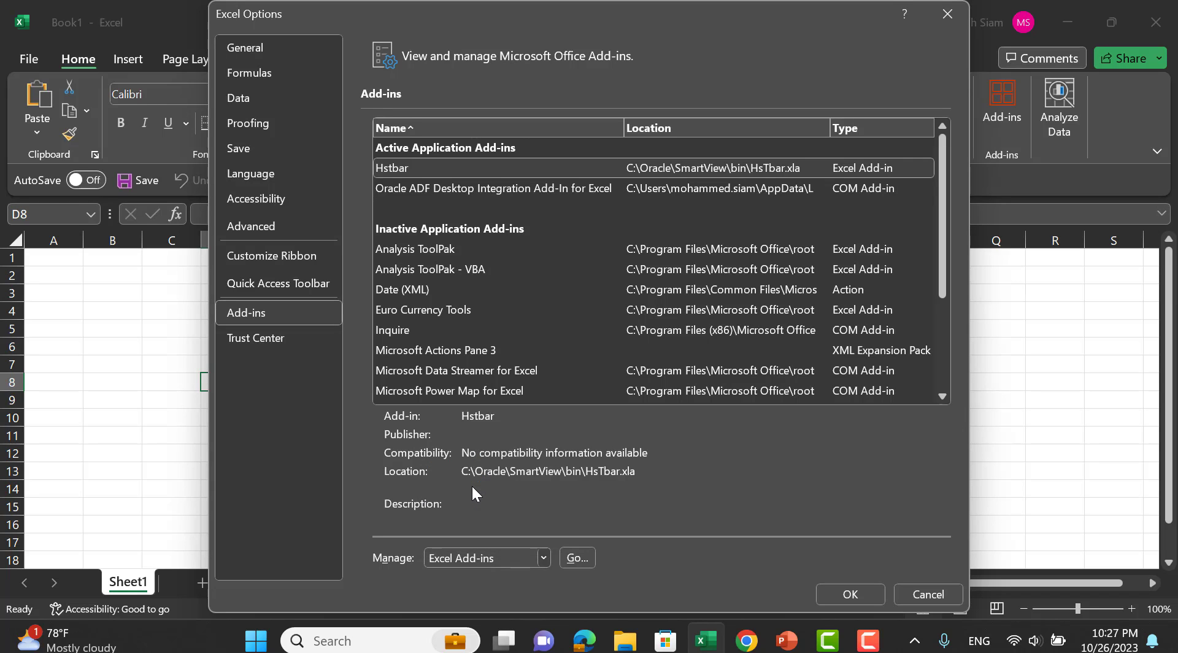
left_click(577, 558)
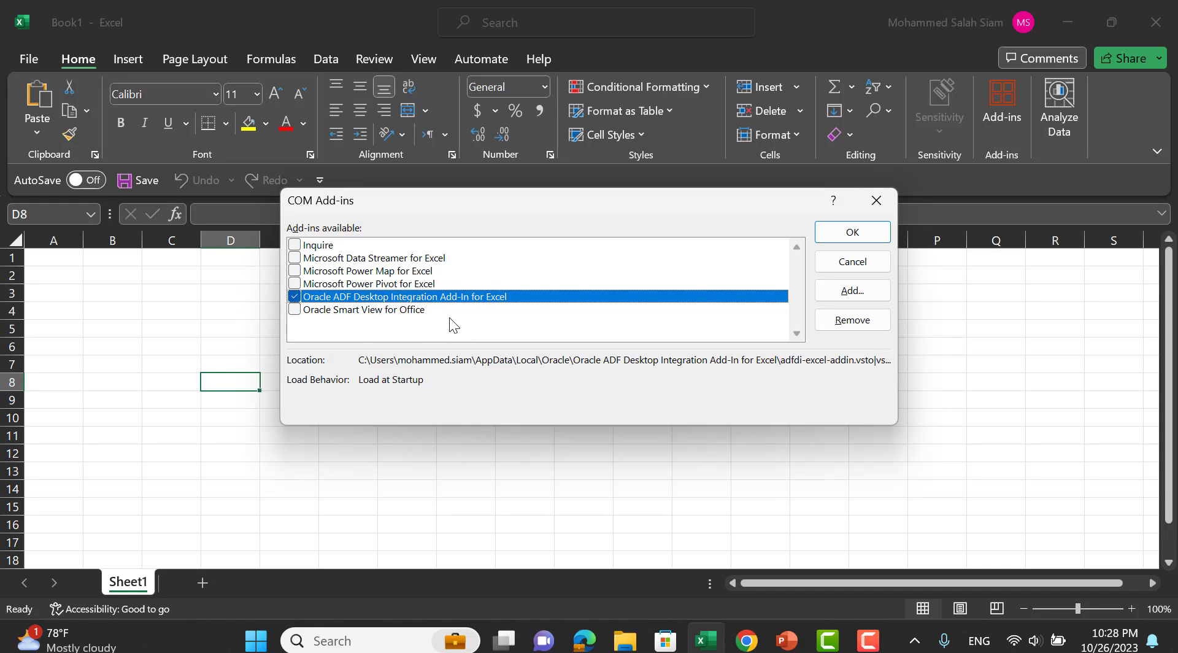
From Oracle Fusion's Journals tasks, download the Create Journal in Spreadsheet template JournalEntry (6).xlsx.
key("alt+Tab")
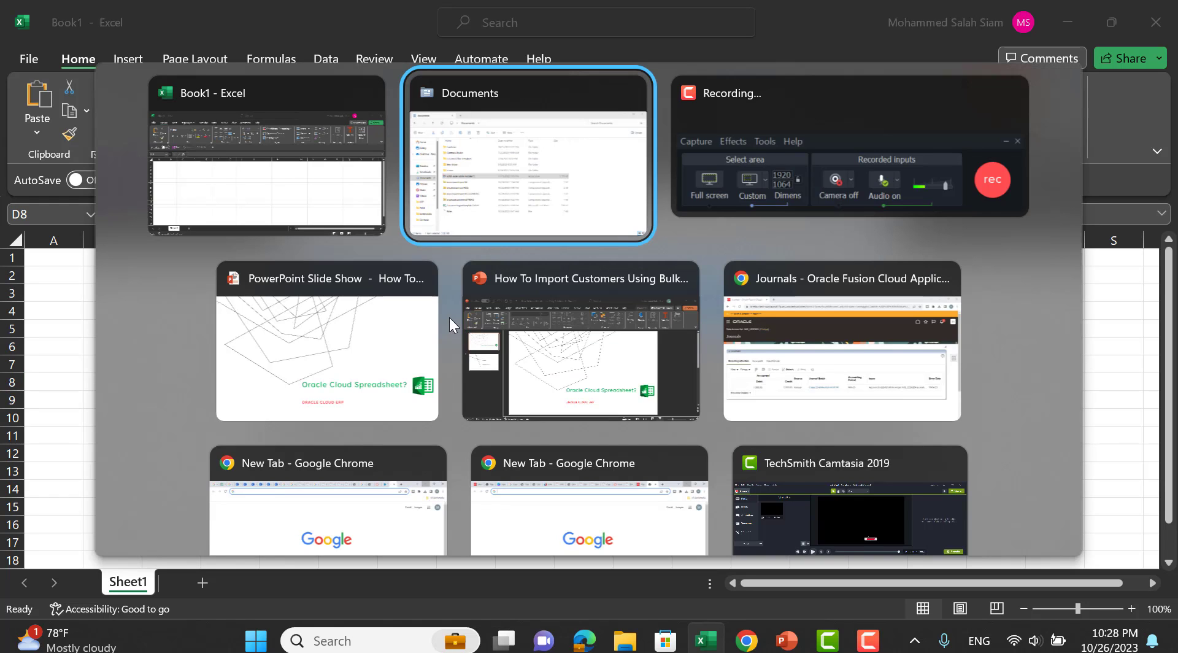
key("alt+Tab")
key("alt+Tab")
key("alt+Tab")
key("alt+Tab")
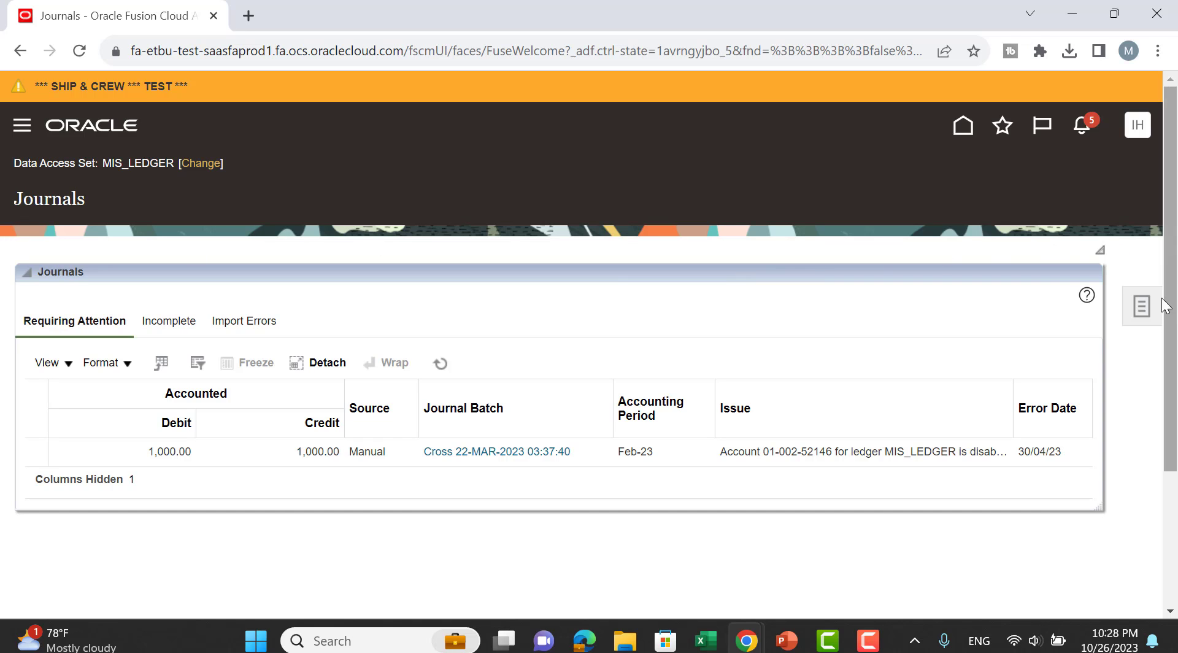
left_click(1143, 305)
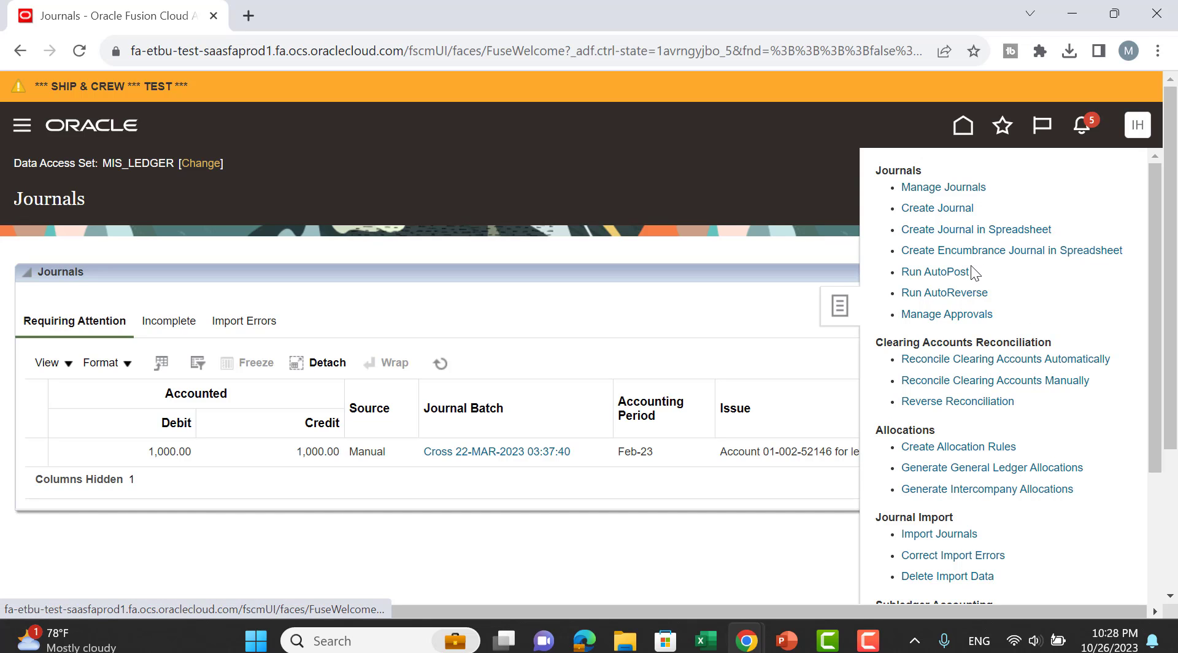
scroll(1043, 381, "down", 3)
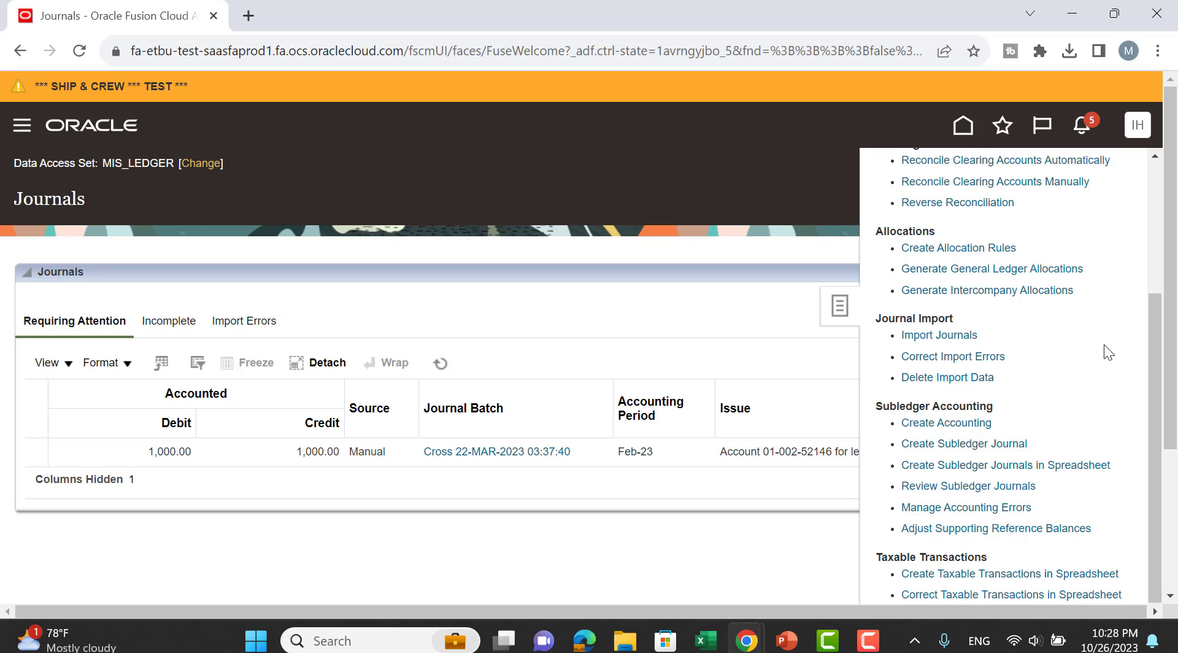
scroll(1104, 344, "up", 3)
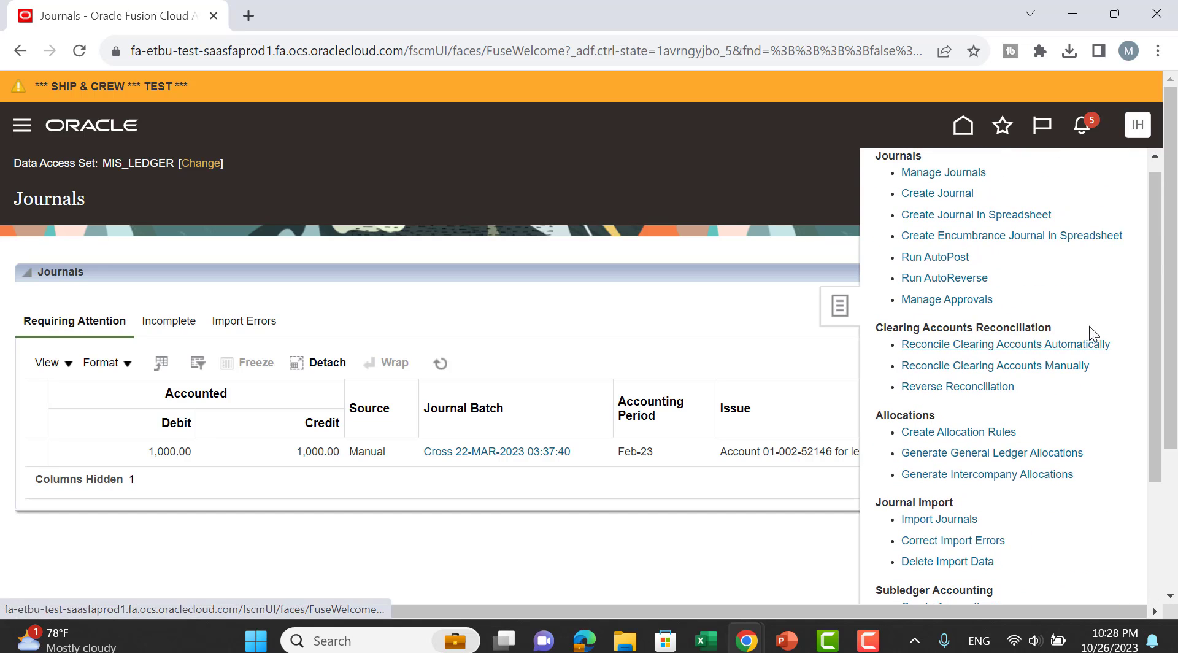
left_click(986, 222)
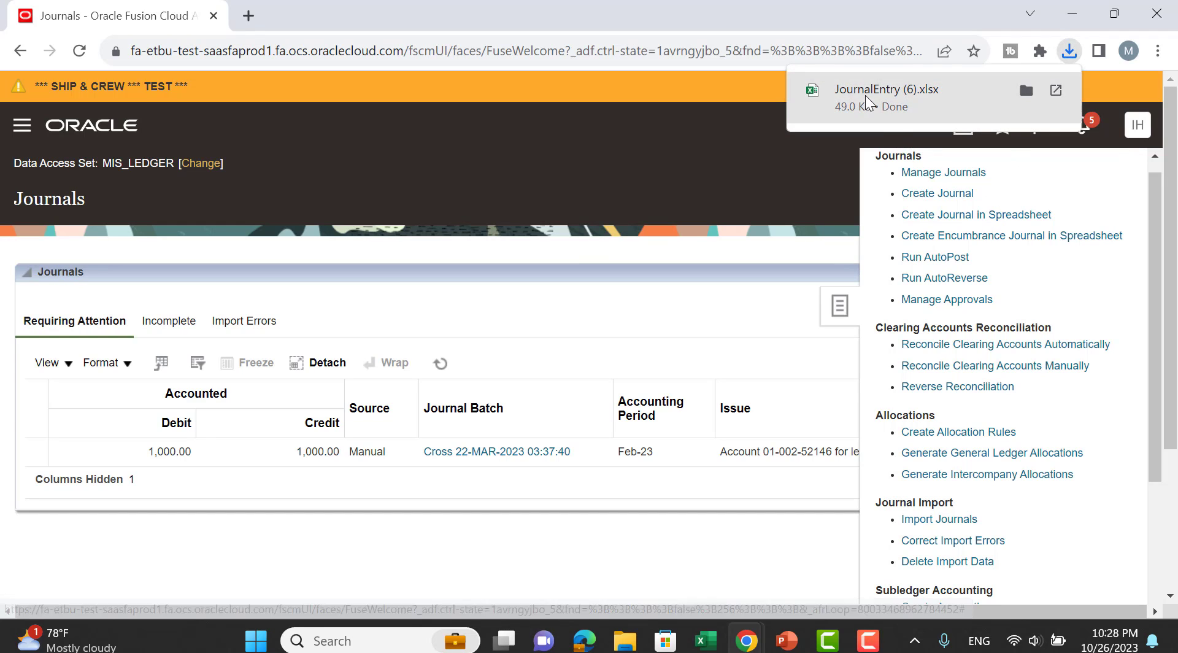
Open JournalEntry (6).xlsx and close the leftover COM Add-ins dialog.
left_click(867, 101)
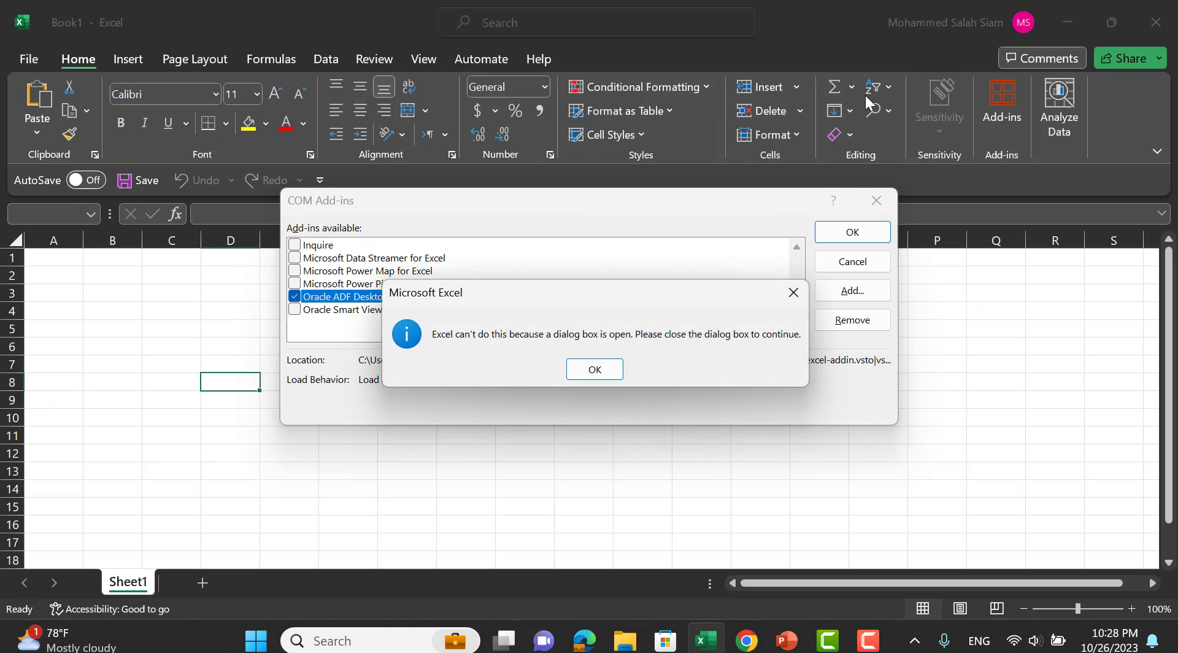
left_click(594, 369)
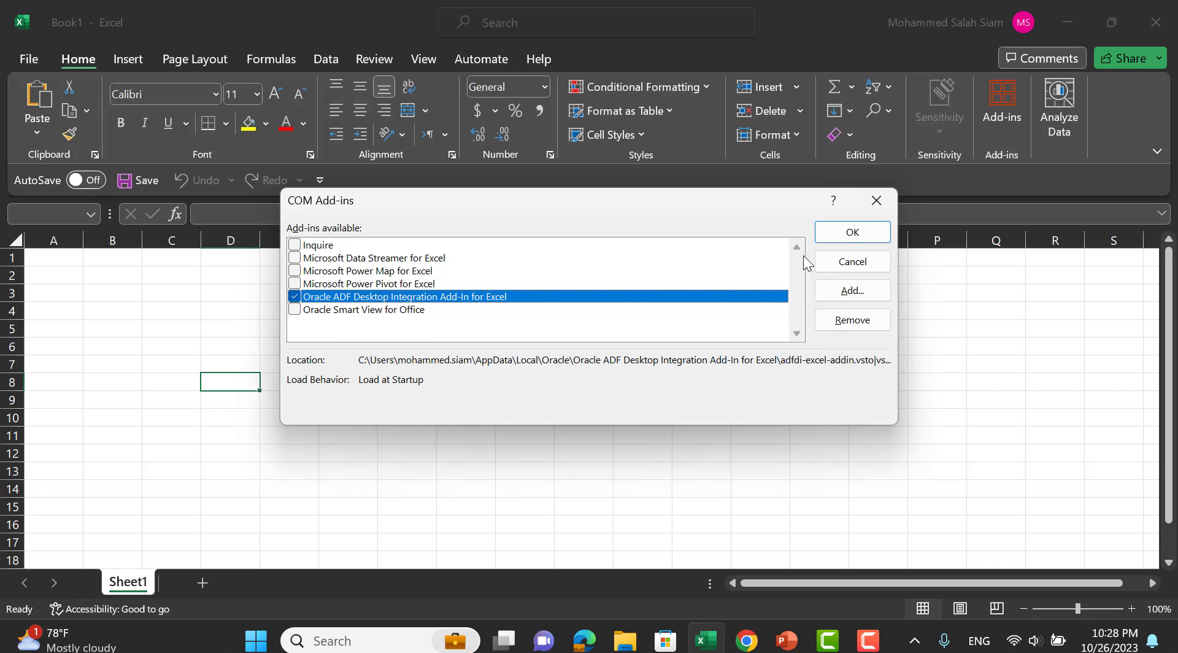
left_click(853, 232)
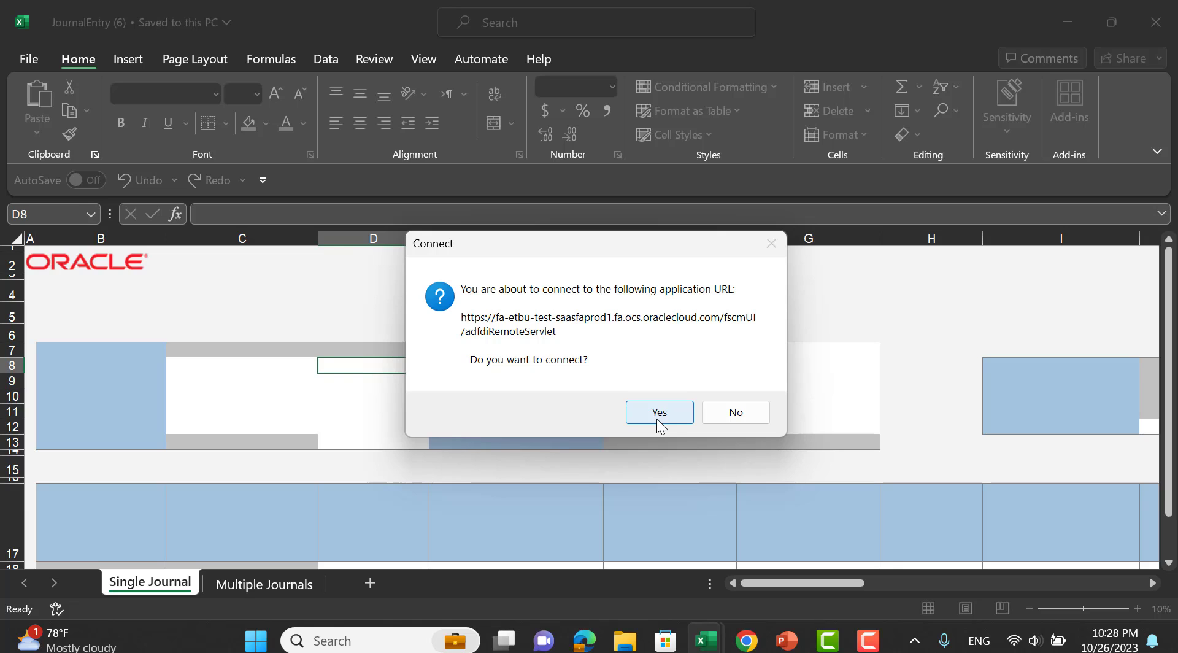
Connect to Oracle Fusion, sign in with the account password, and skip the add-in update.
left_click(658, 424)
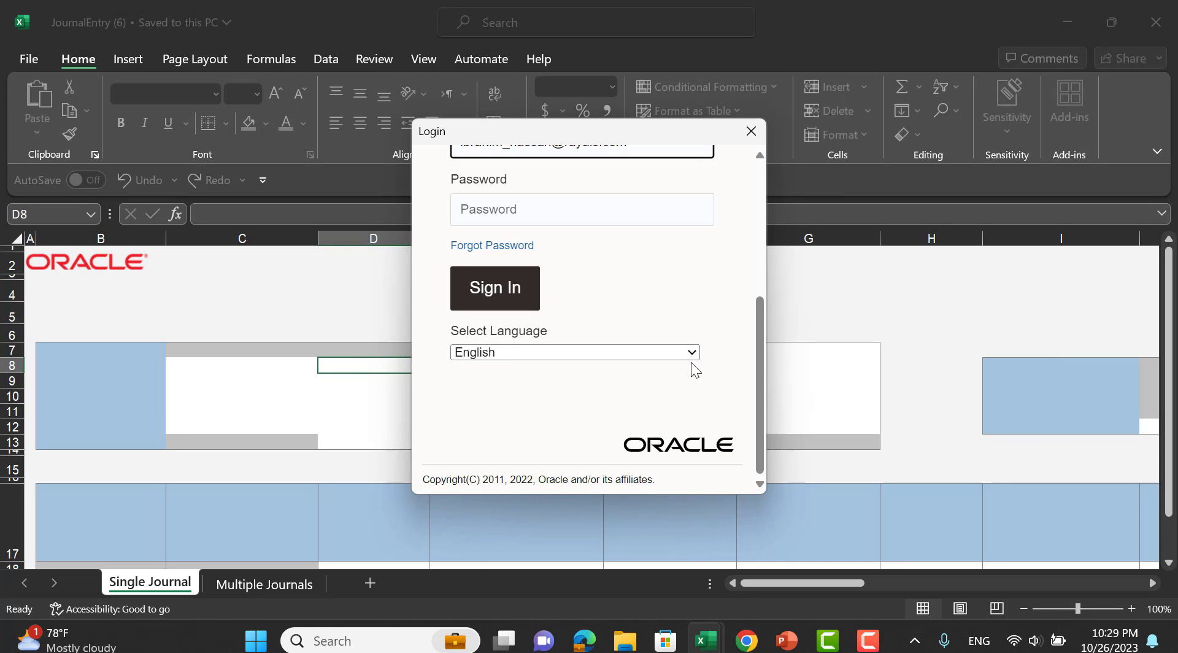
left_click(561, 219)
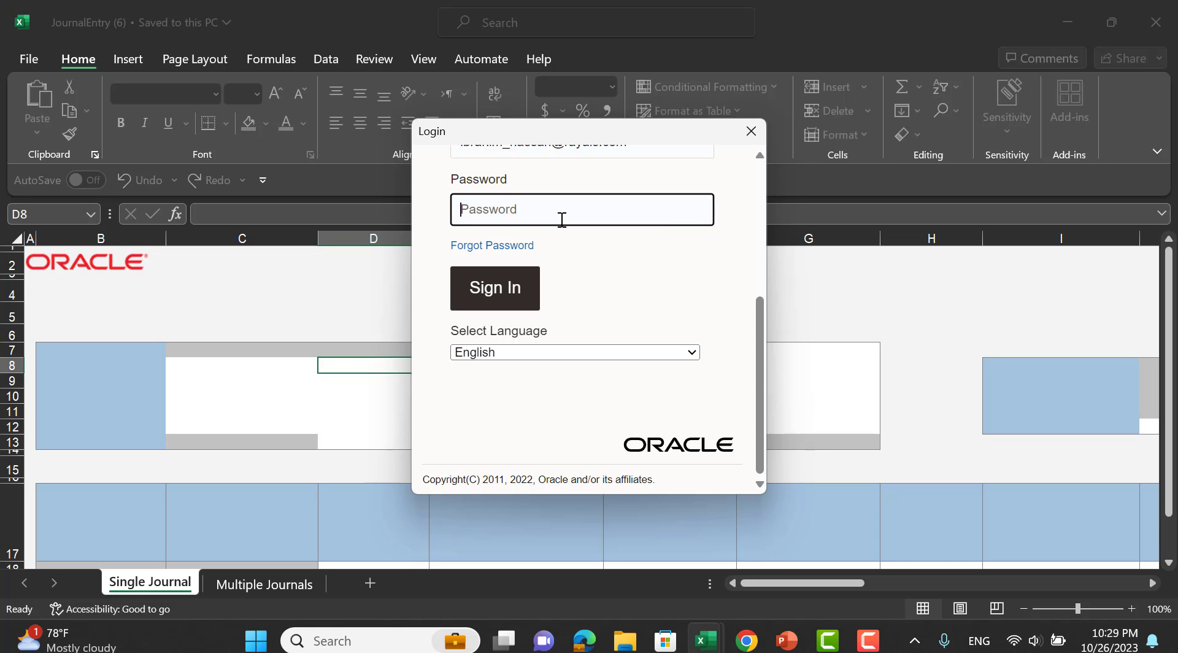
type("•••••••••")
left_click(533, 276)
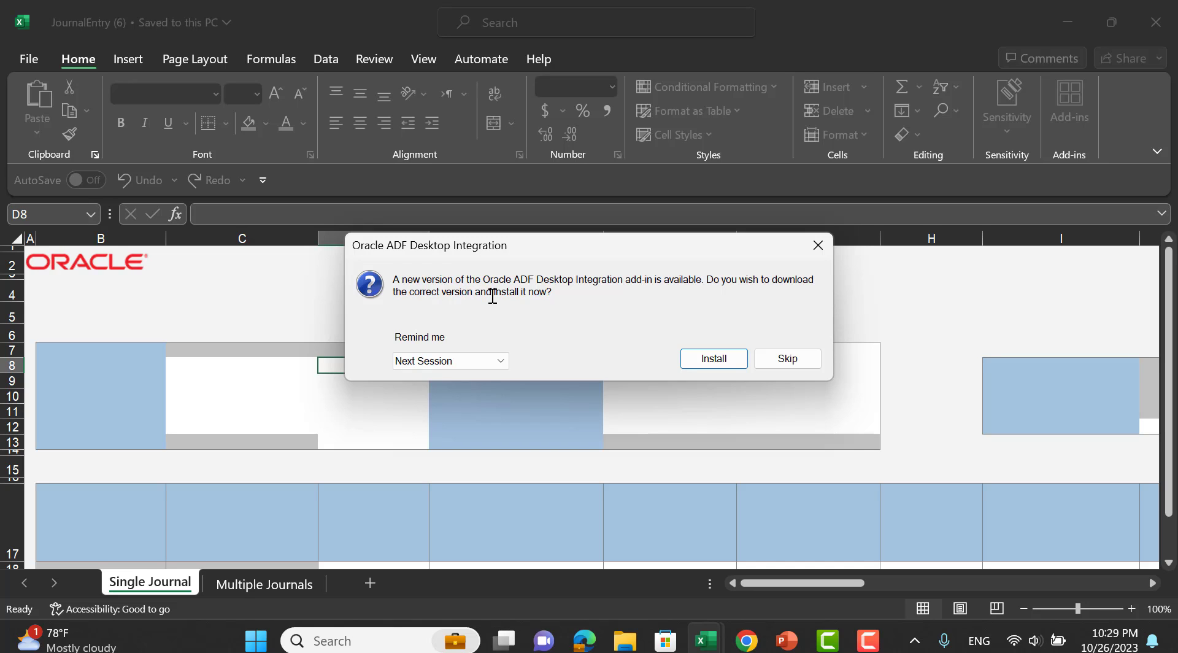
left_click(791, 358)
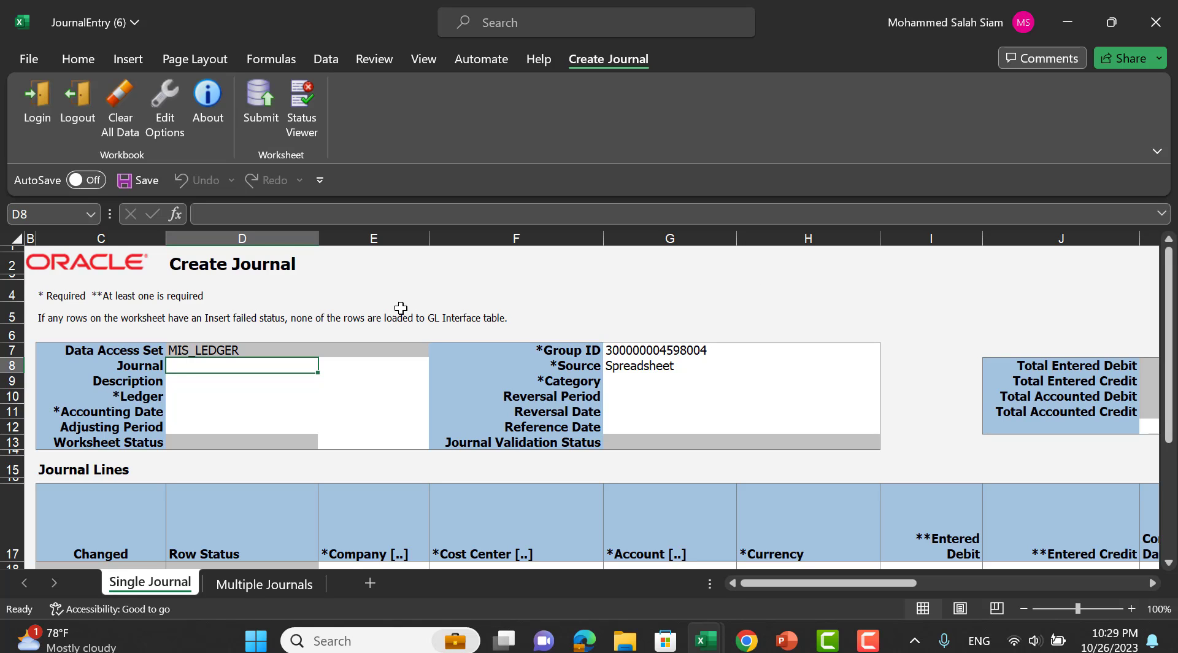
Enter journal name 'adjust' and choose MIS_LEDGER as the ledger.
scroll(188, 332, "down", 1)
scroll(226, 502, "down", 2)
scroll(305, 405, "up", 2)
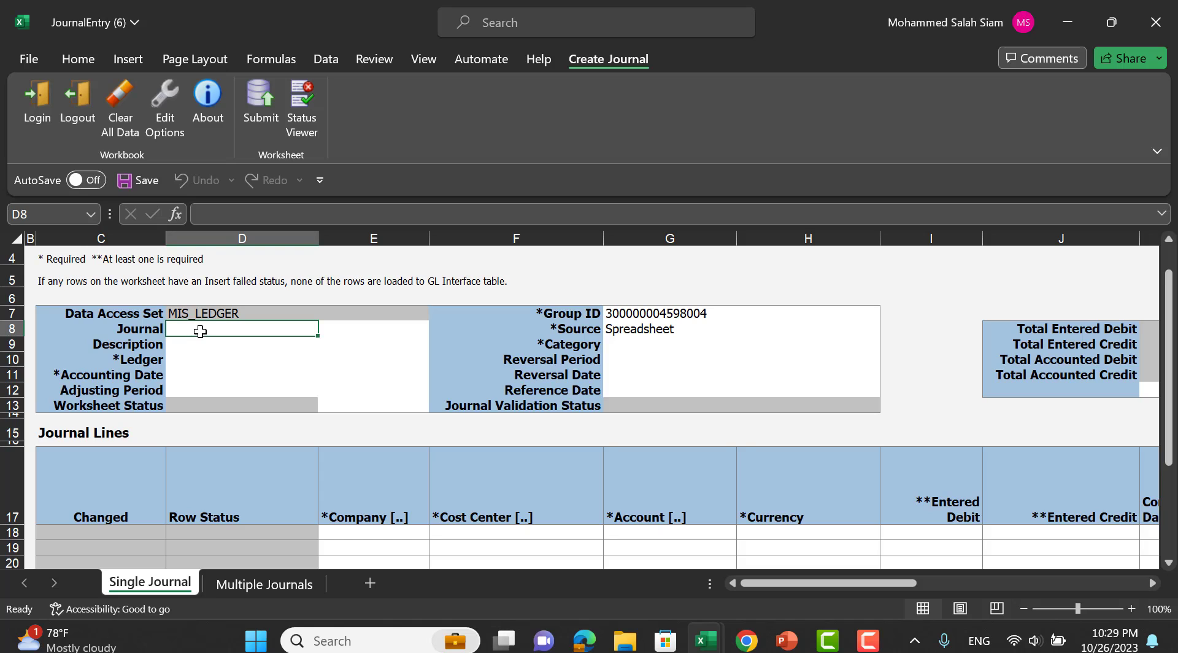
type("adjust")
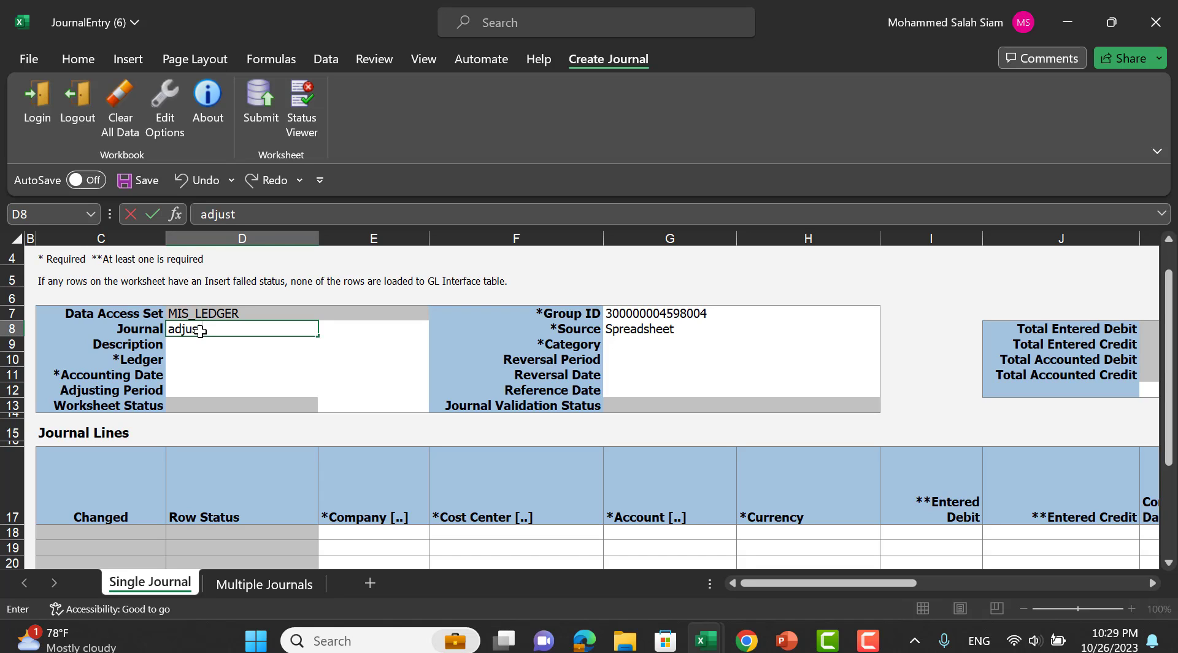
left_click(197, 359)
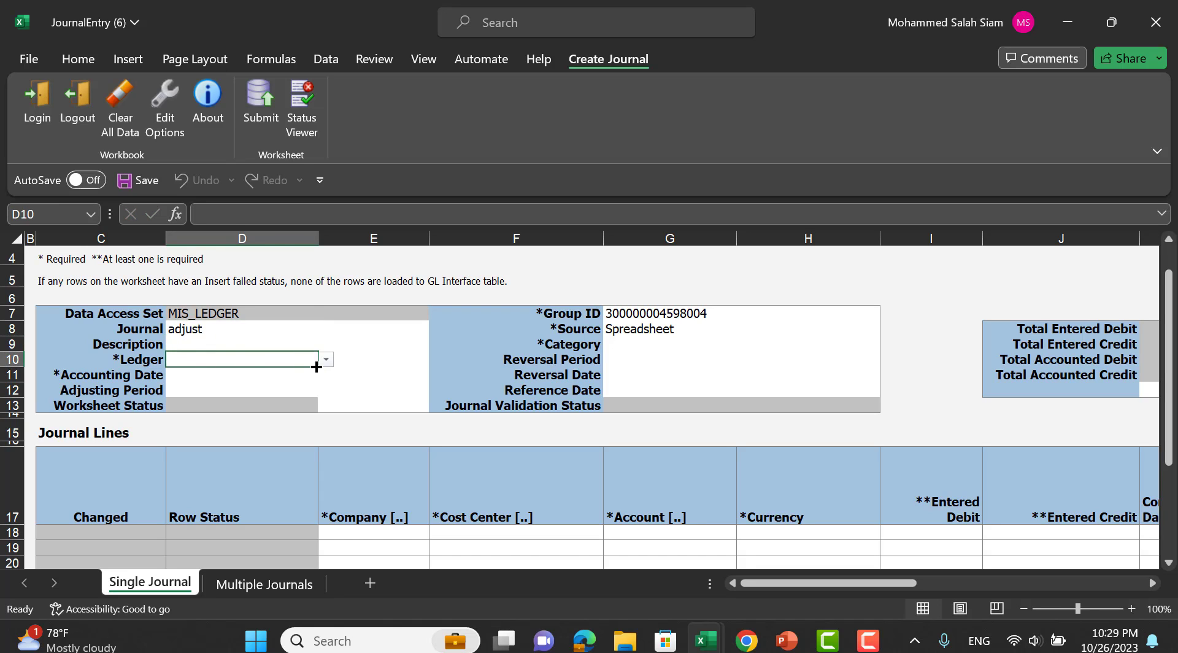
left_click(326, 363)
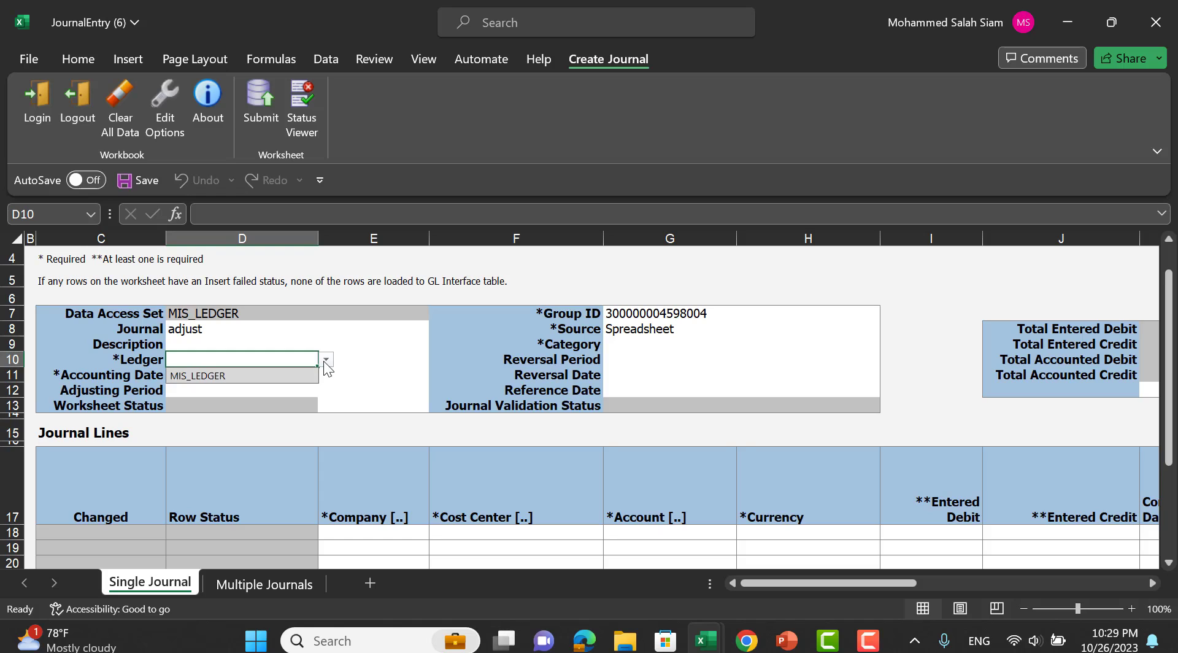
left_click(244, 377)
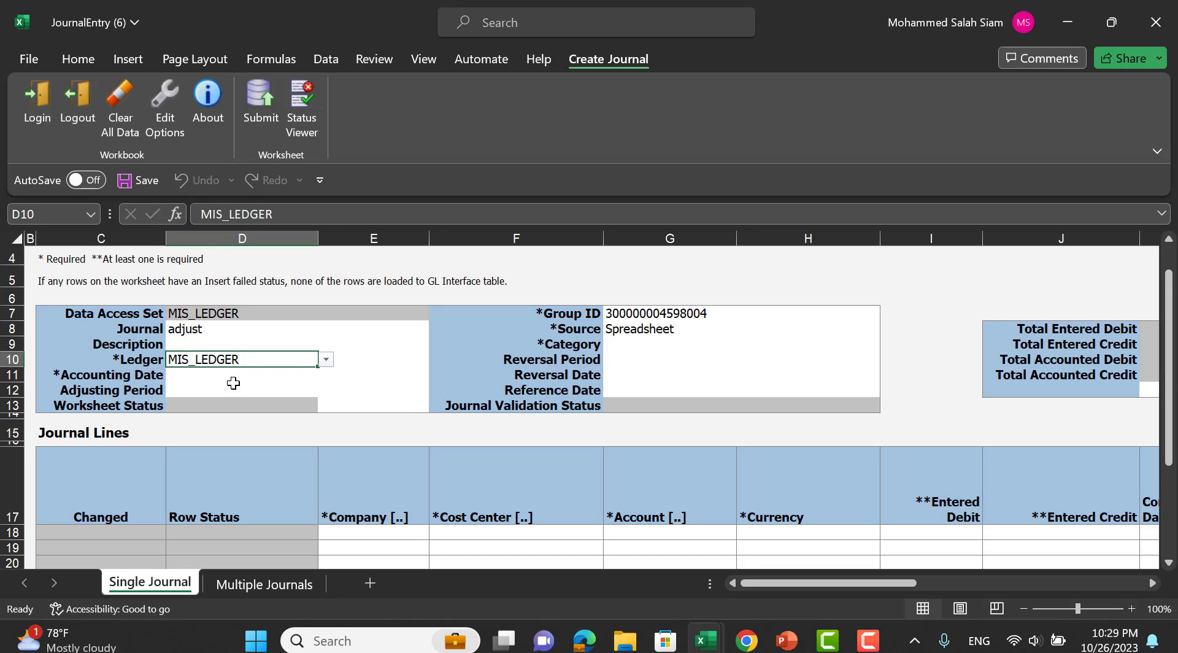
Set the accounting date to 10/10/2023 and bring up the Category lookup.
left_click(232, 377)
double_click(257, 376)
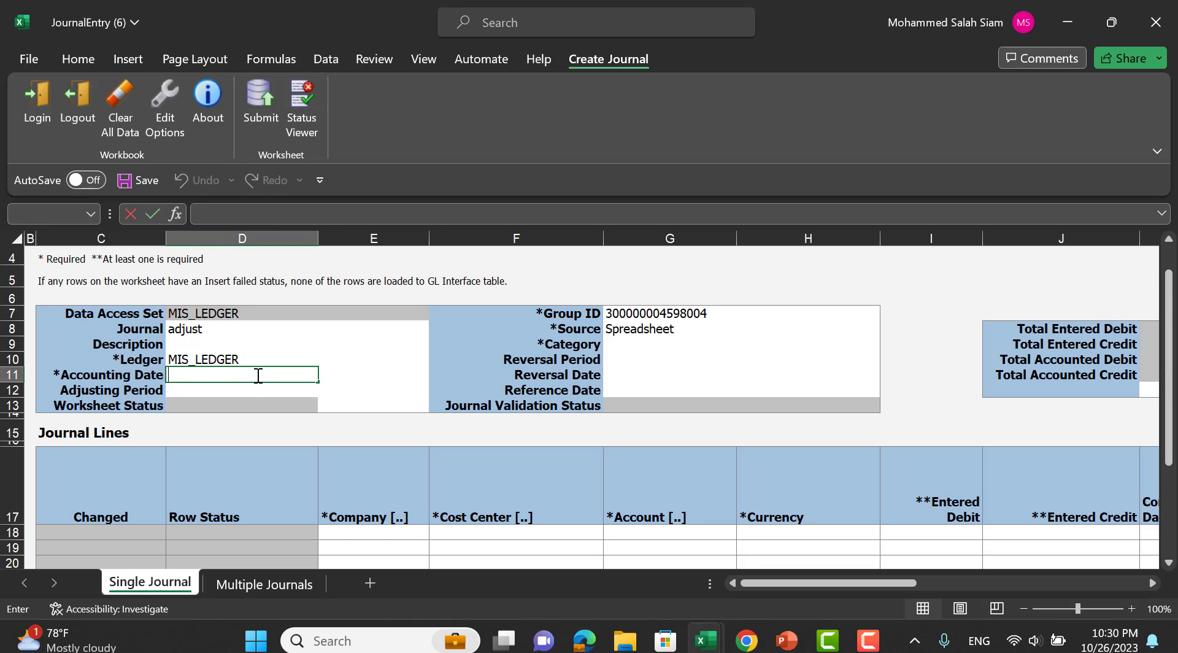
type("1")
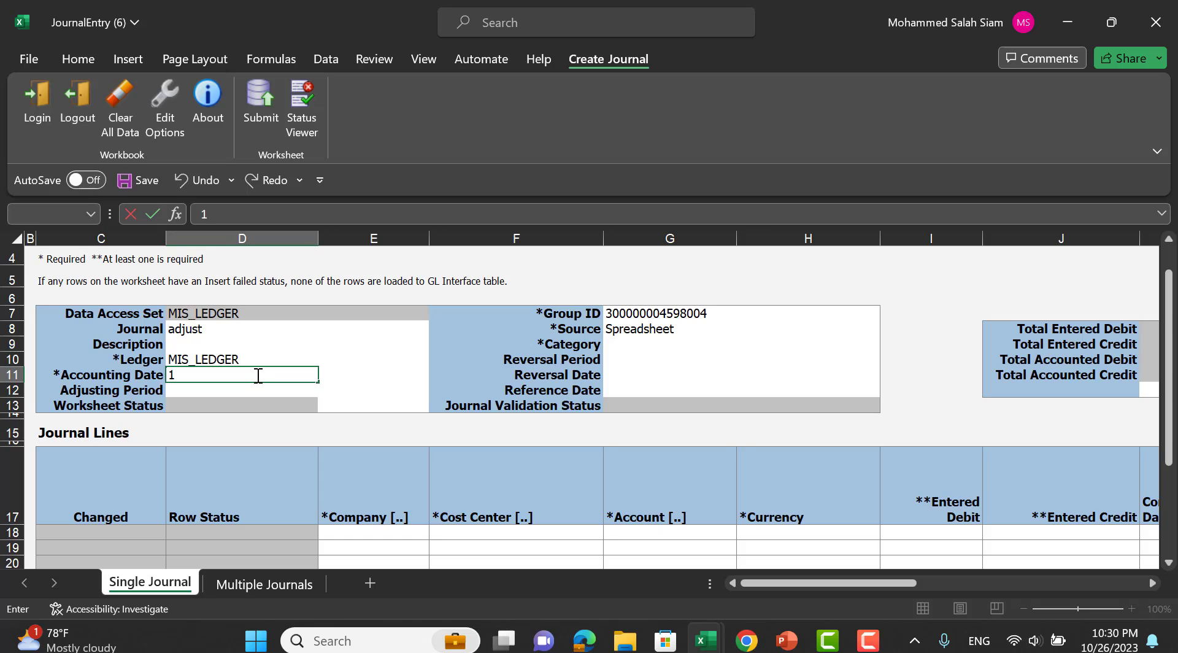
type("0/10/2023")
key("Tab")
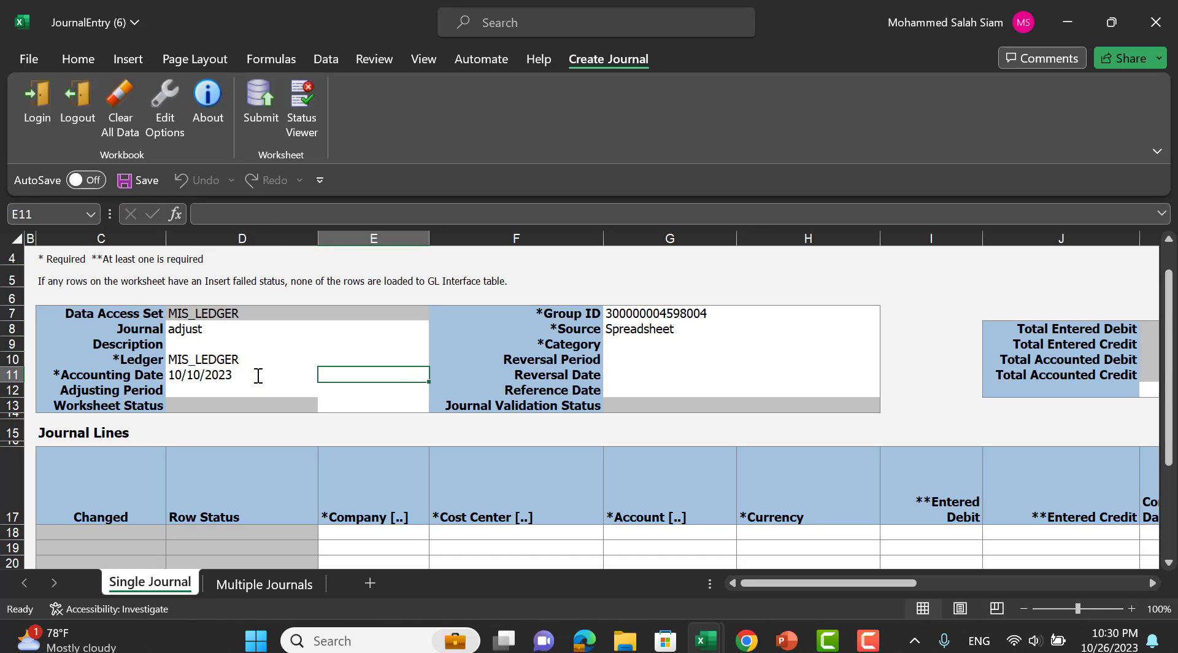
left_click(664, 344)
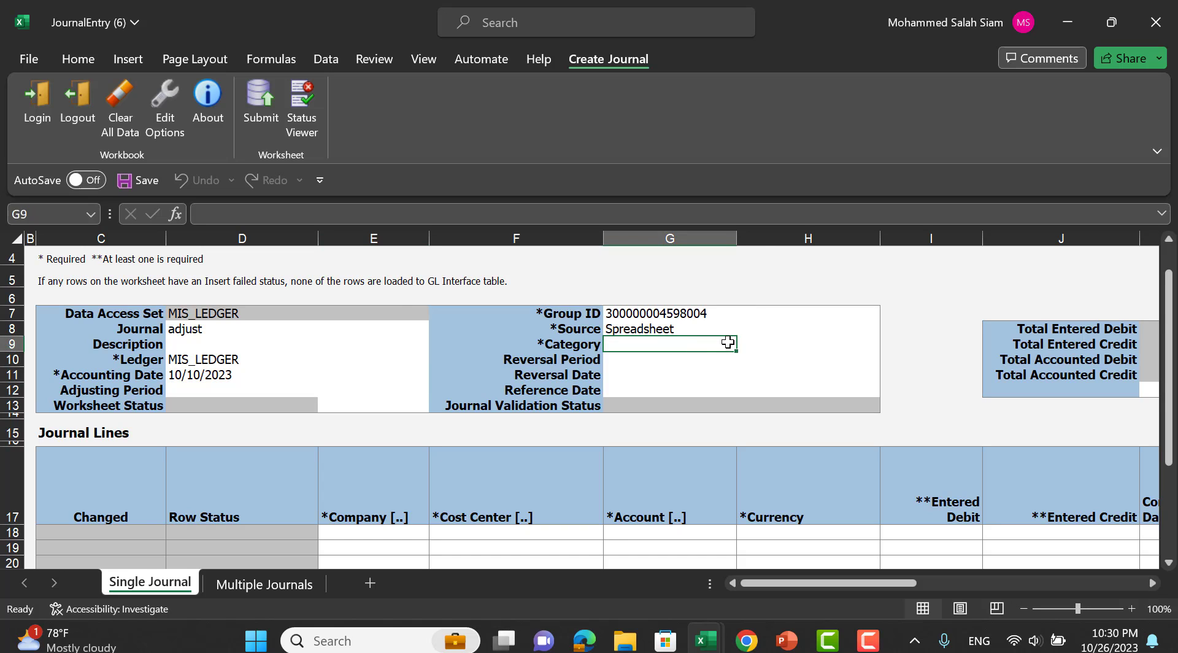
double_click(727, 343)
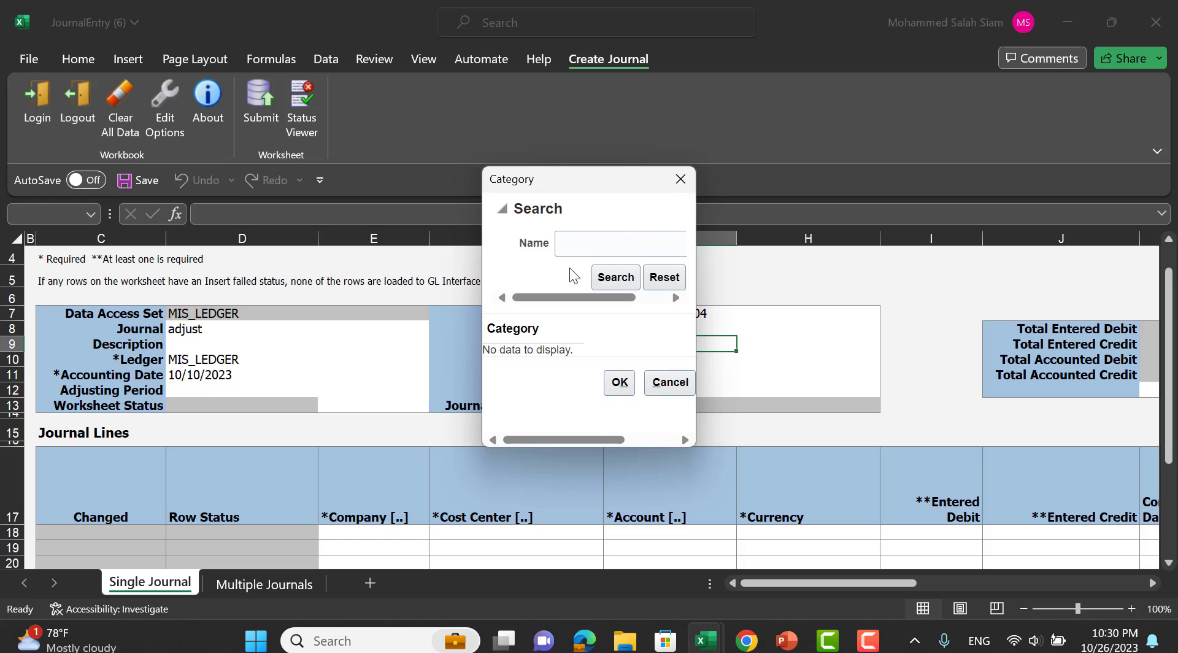
Search categories with 'Ad%' and pick Adjustment as the journal category.
left_click(582, 243)
type("A")
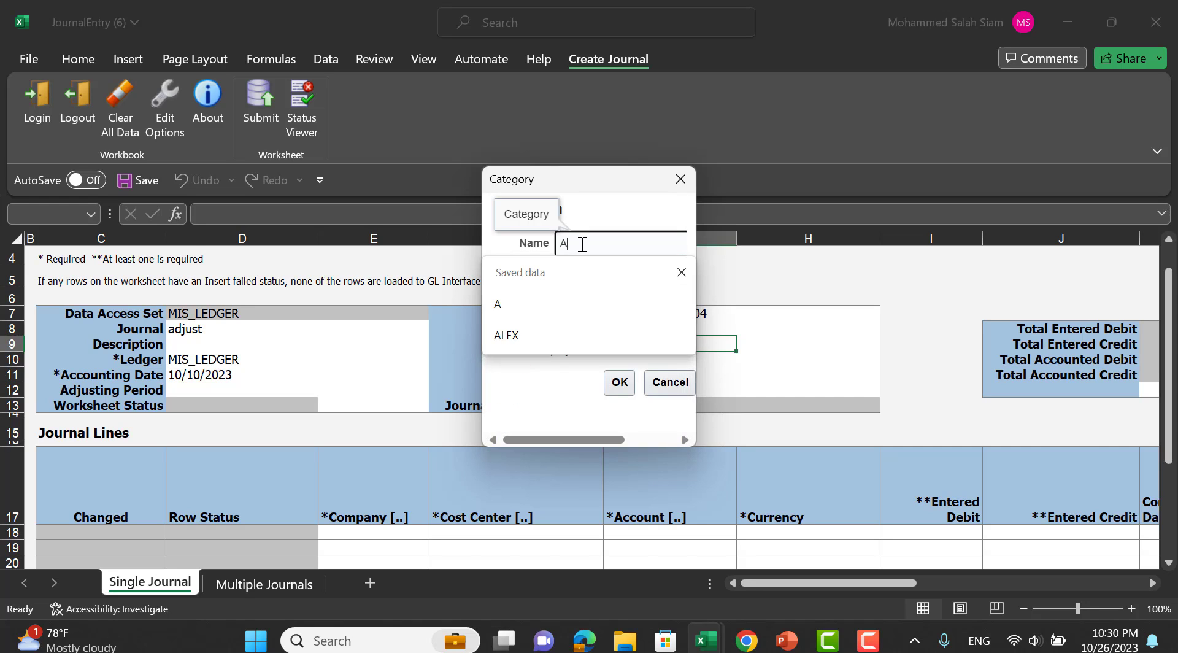
type("d")
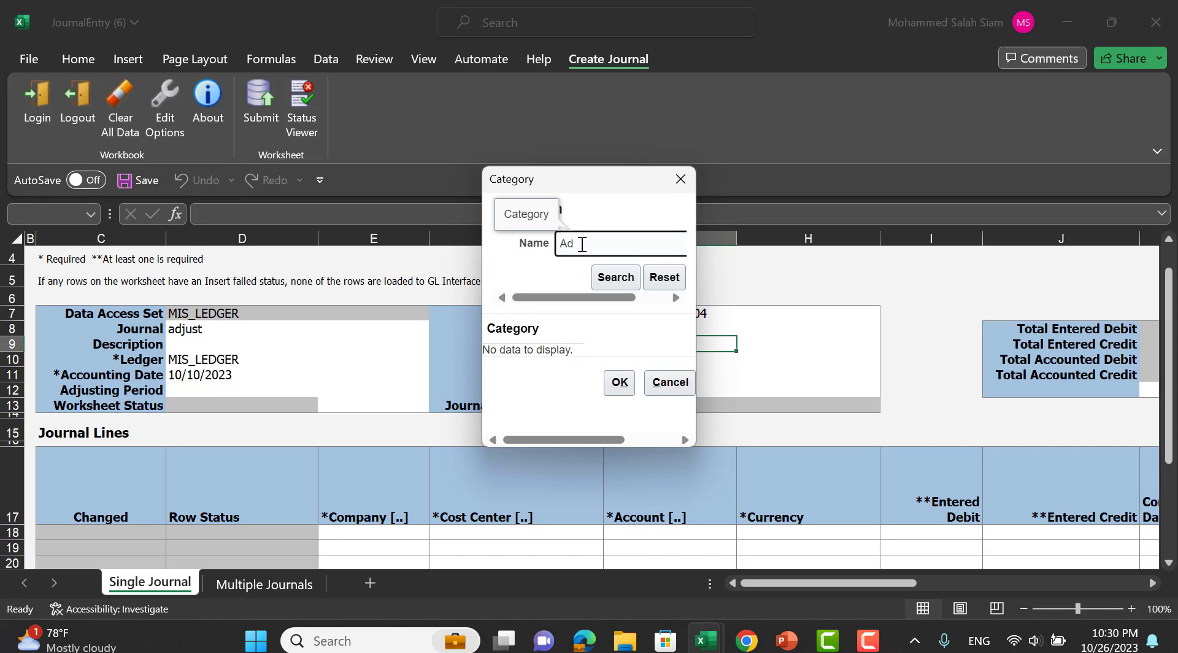
type("%")
key("Return")
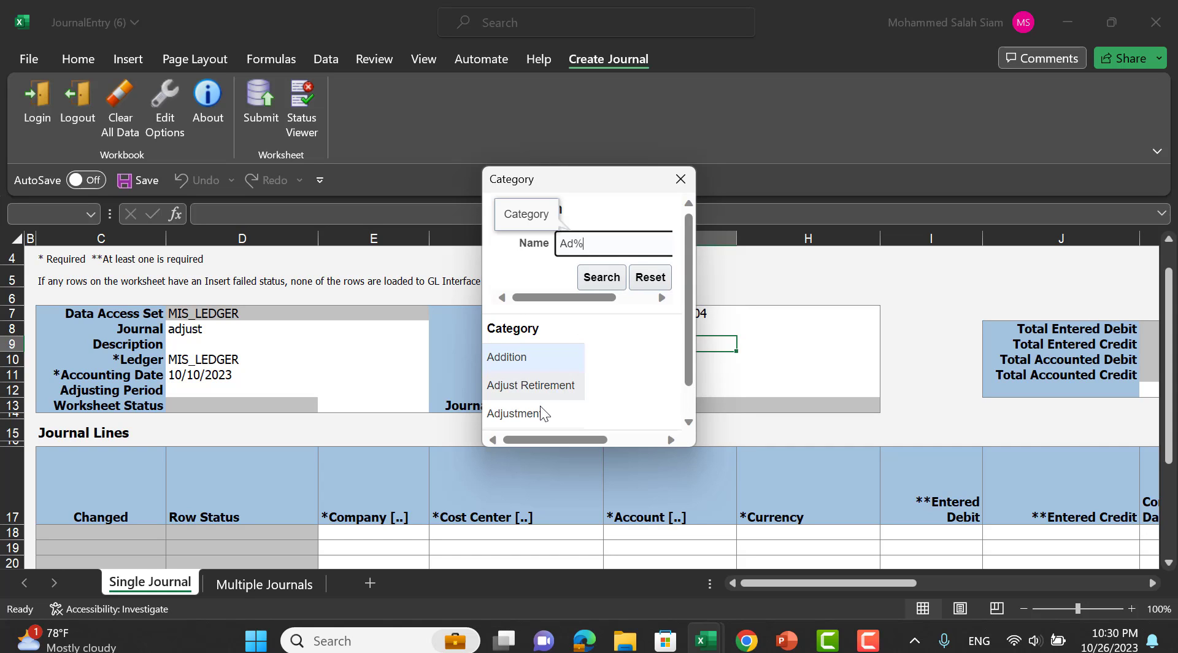
left_click(543, 413)
scroll(689, 333, "down", 1)
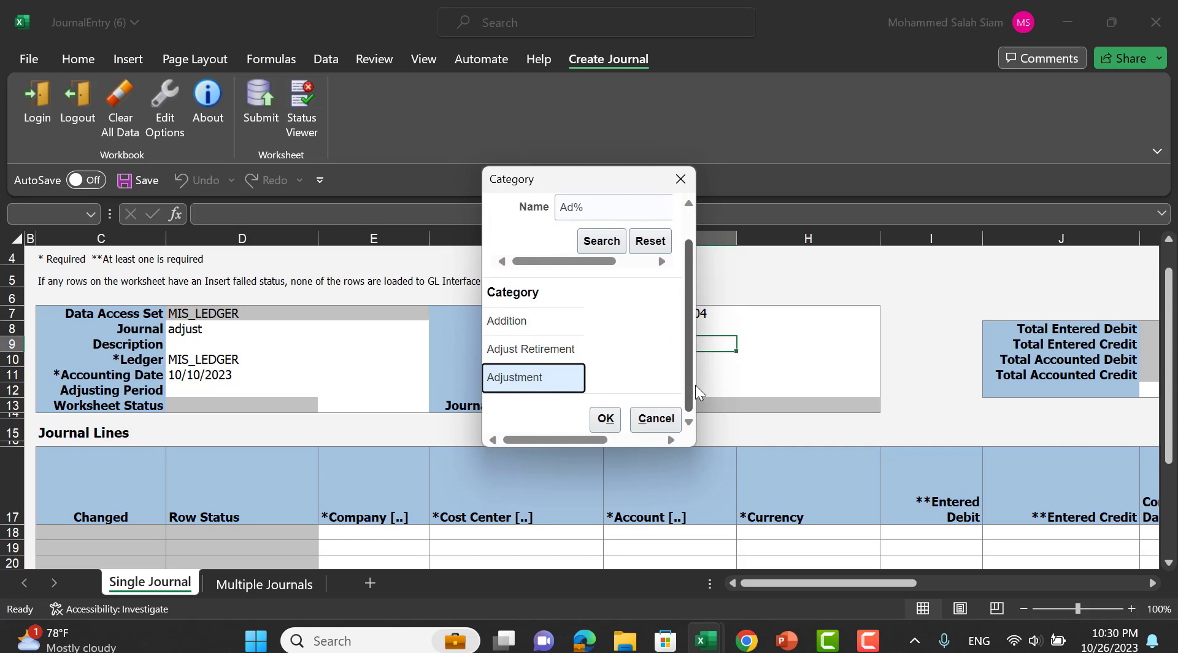
left_click(600, 420)
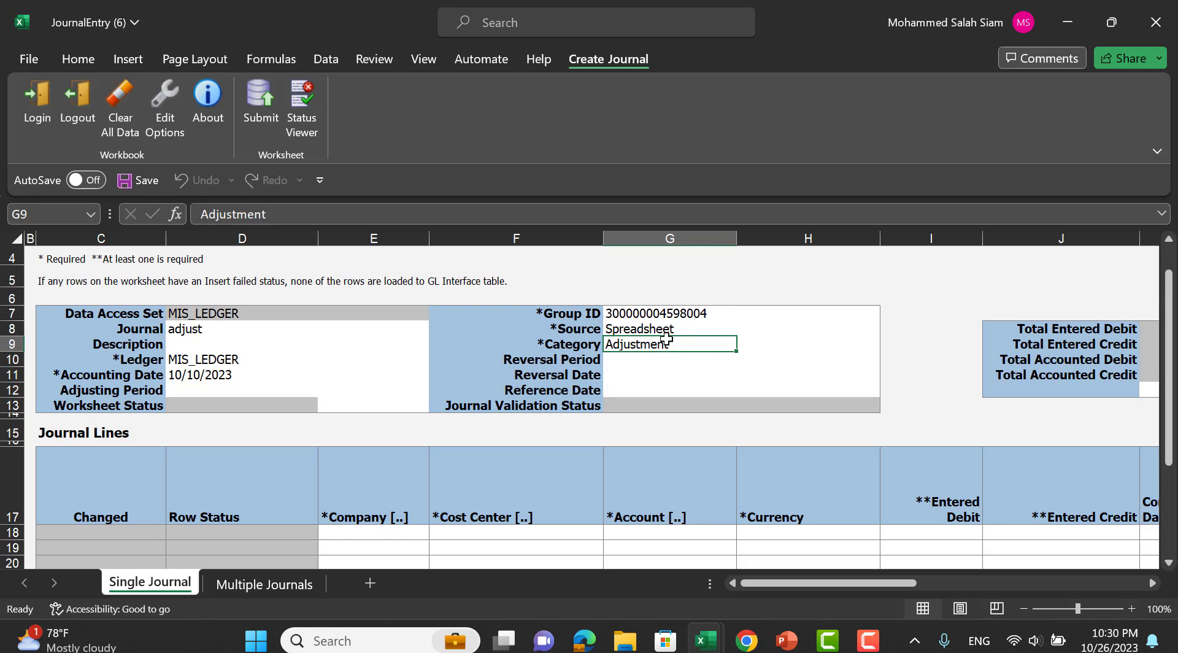
Enter 'Journal by SpS' in the Description cell D9, discarding the Adjust autocomplete.
left_click(206, 345)
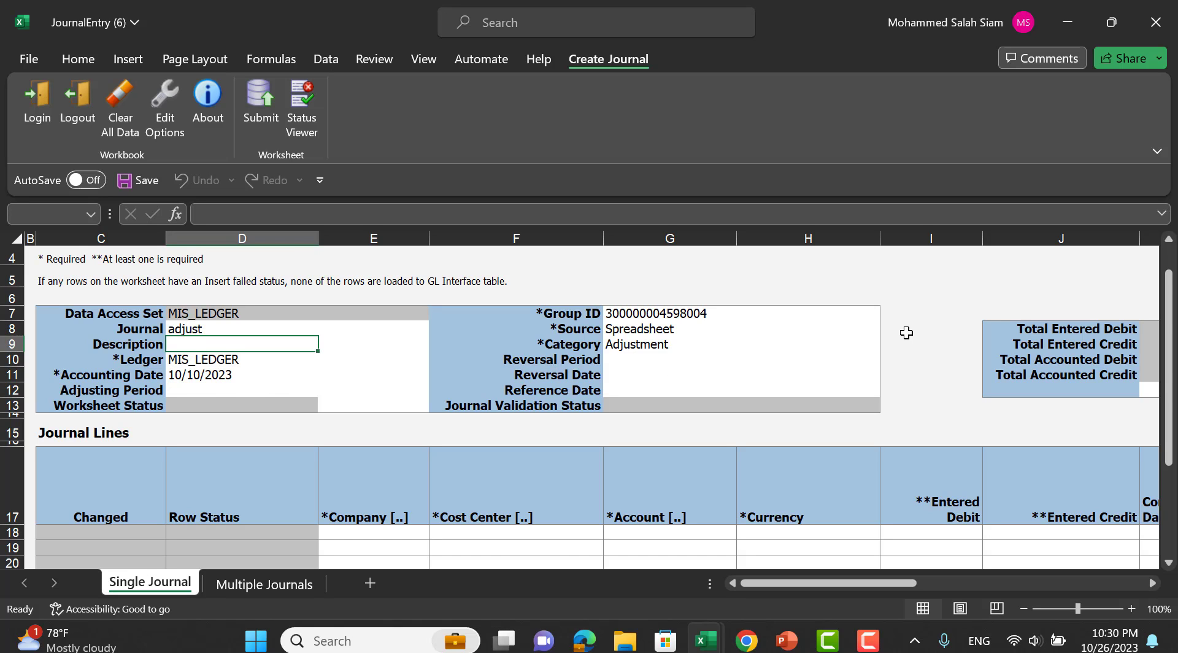
scroll(905, 333, "down", 1)
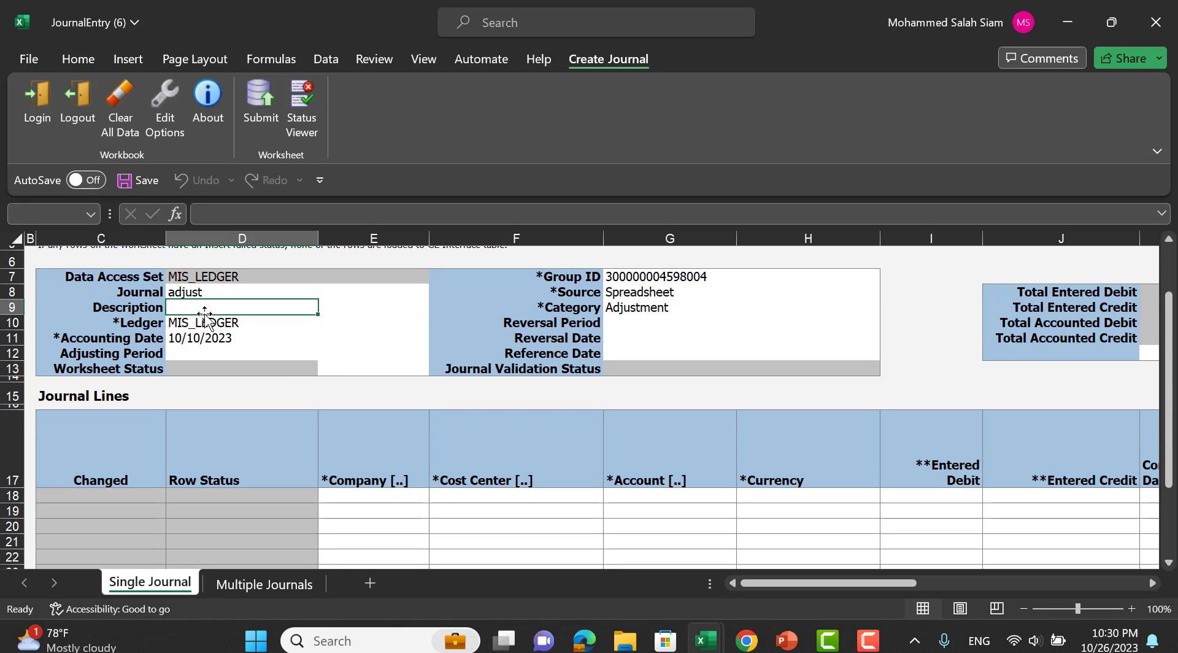
type("Adjust")
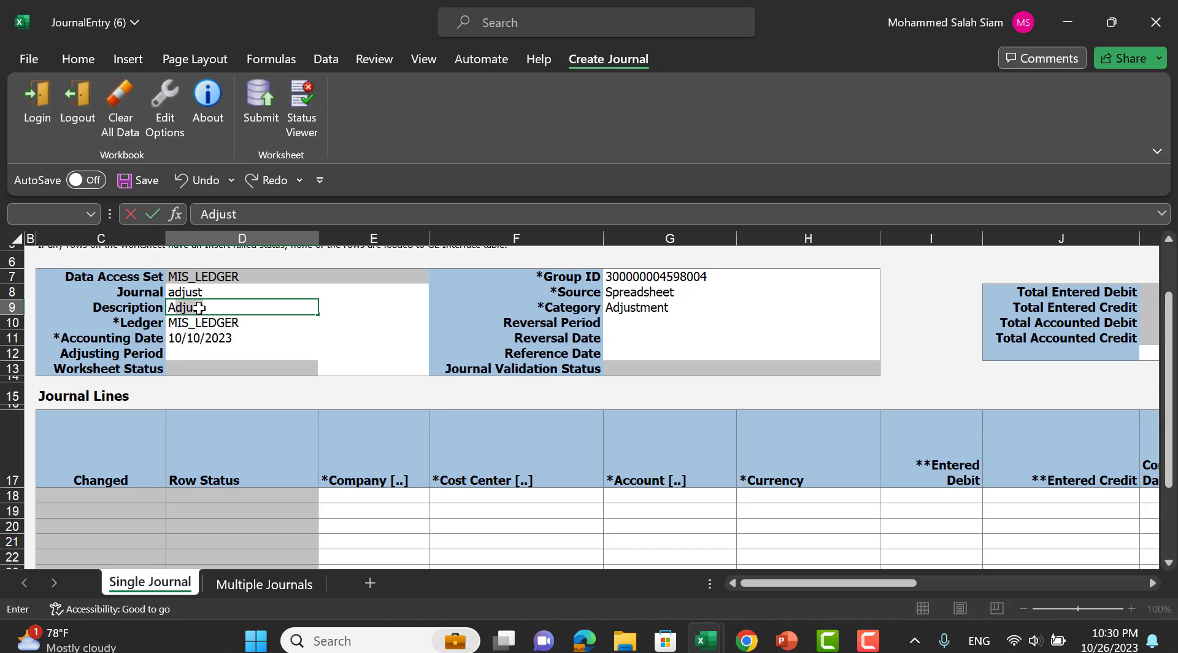
key("Delete")
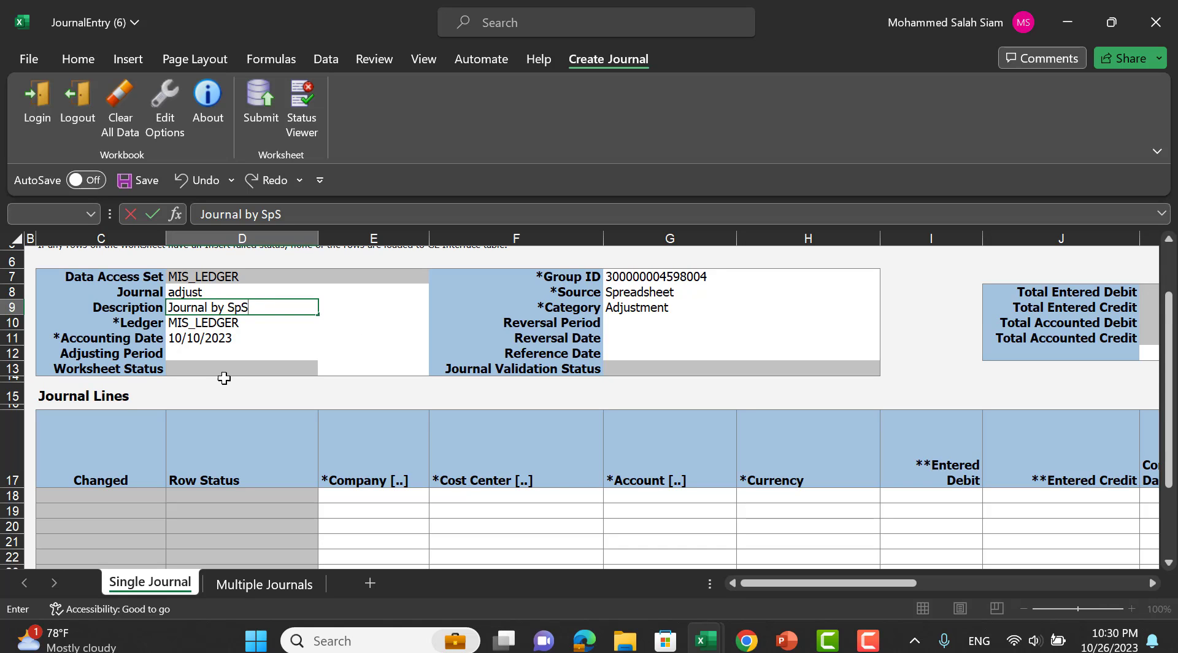
scroll(225, 378, "down", 2)
left_click(381, 421)
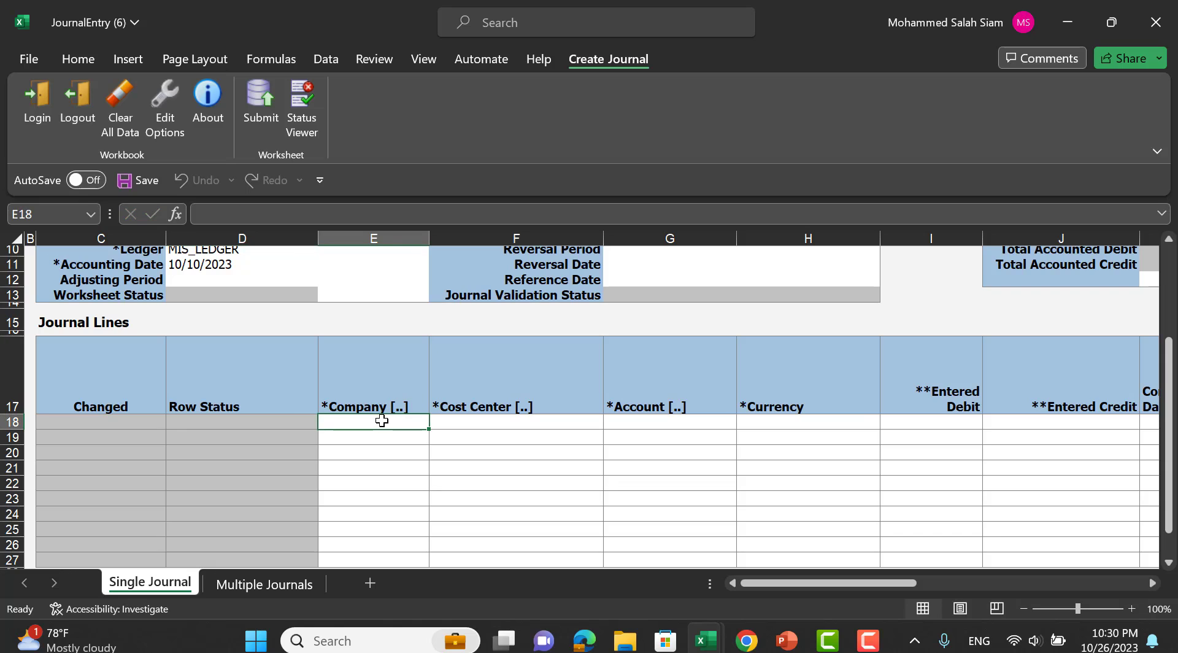
double_click(405, 421)
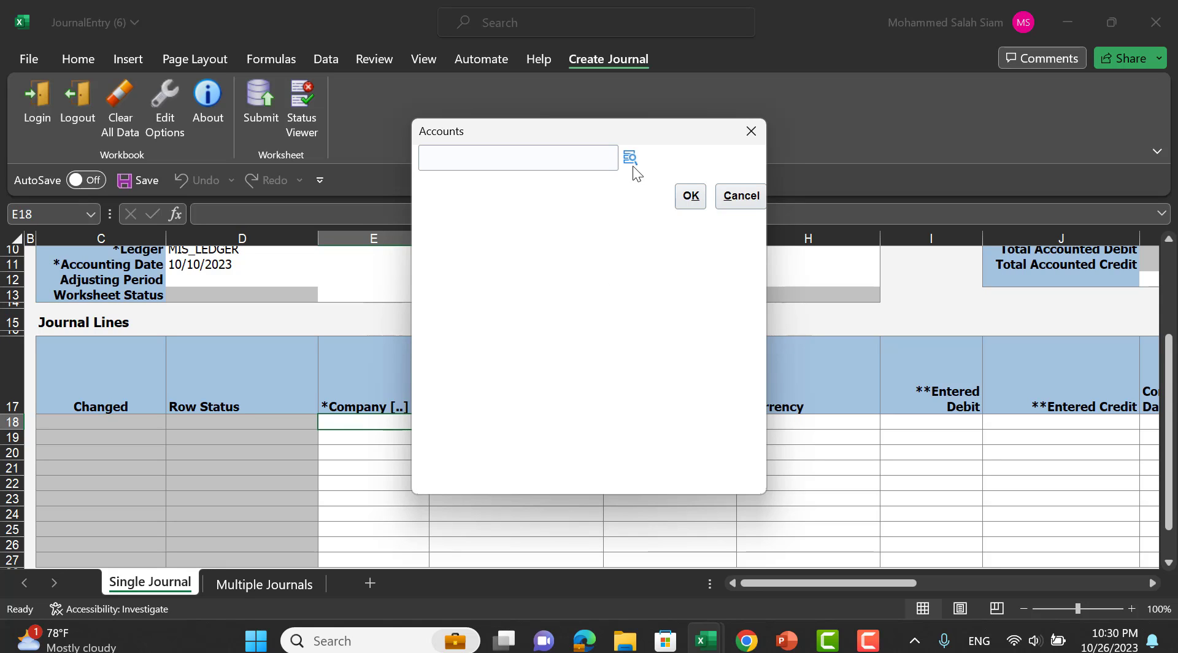
left_click(632, 165)
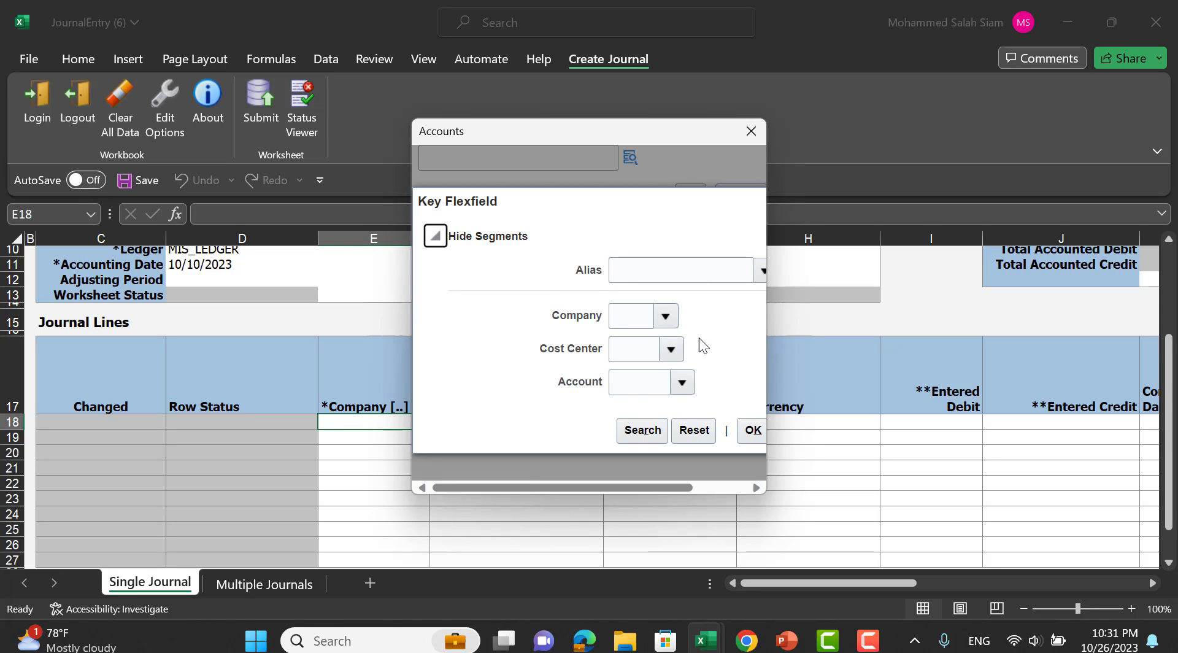
left_click(759, 273)
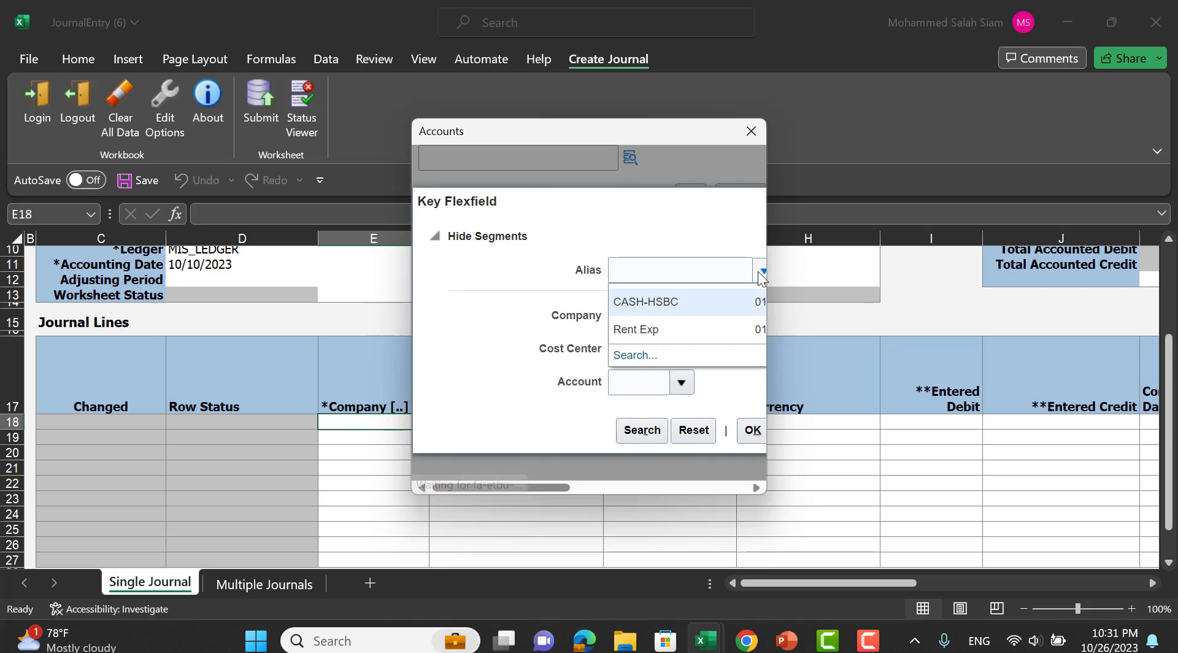
left_click(672, 303)
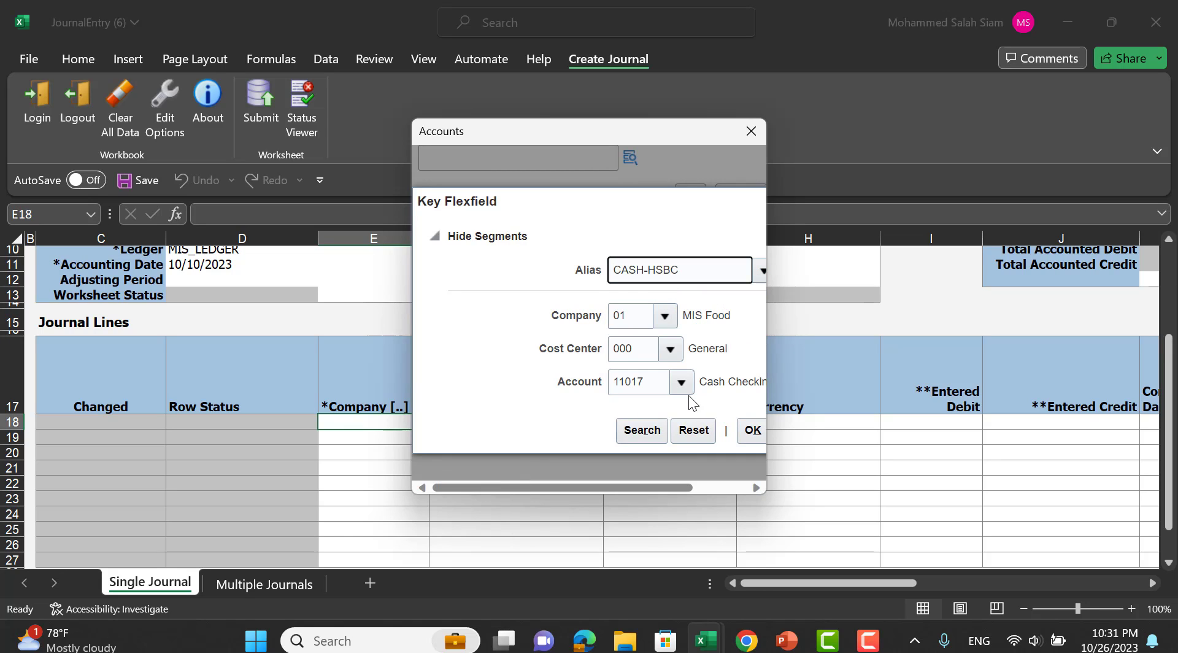
left_click(750, 432)
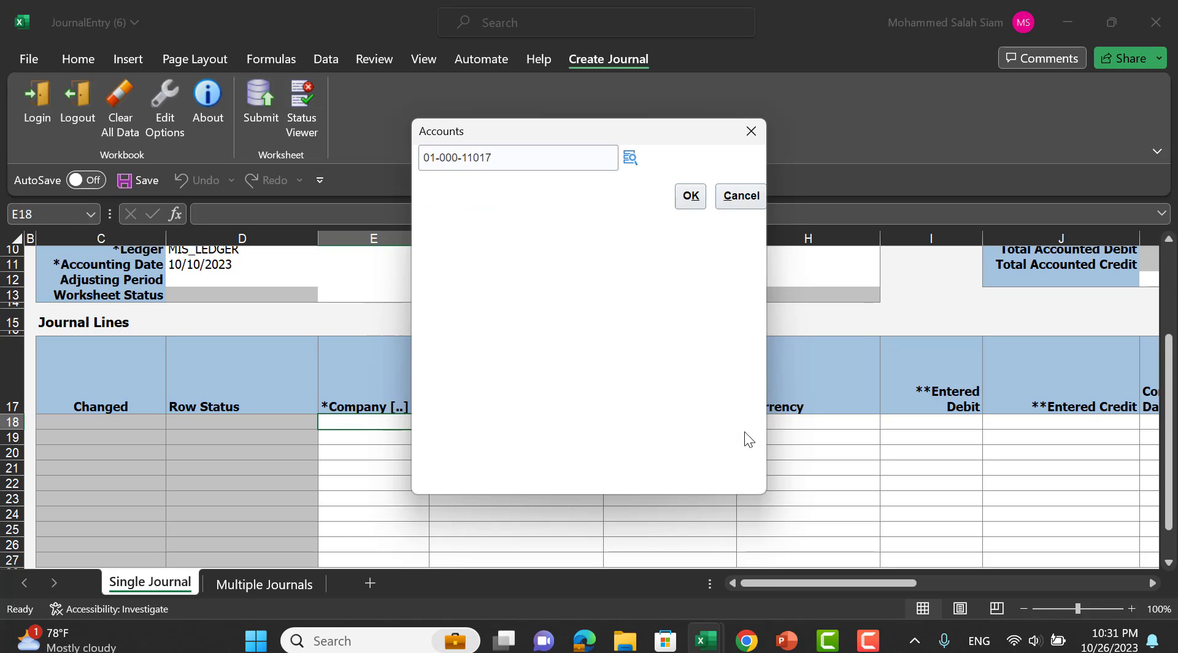
left_click(695, 205)
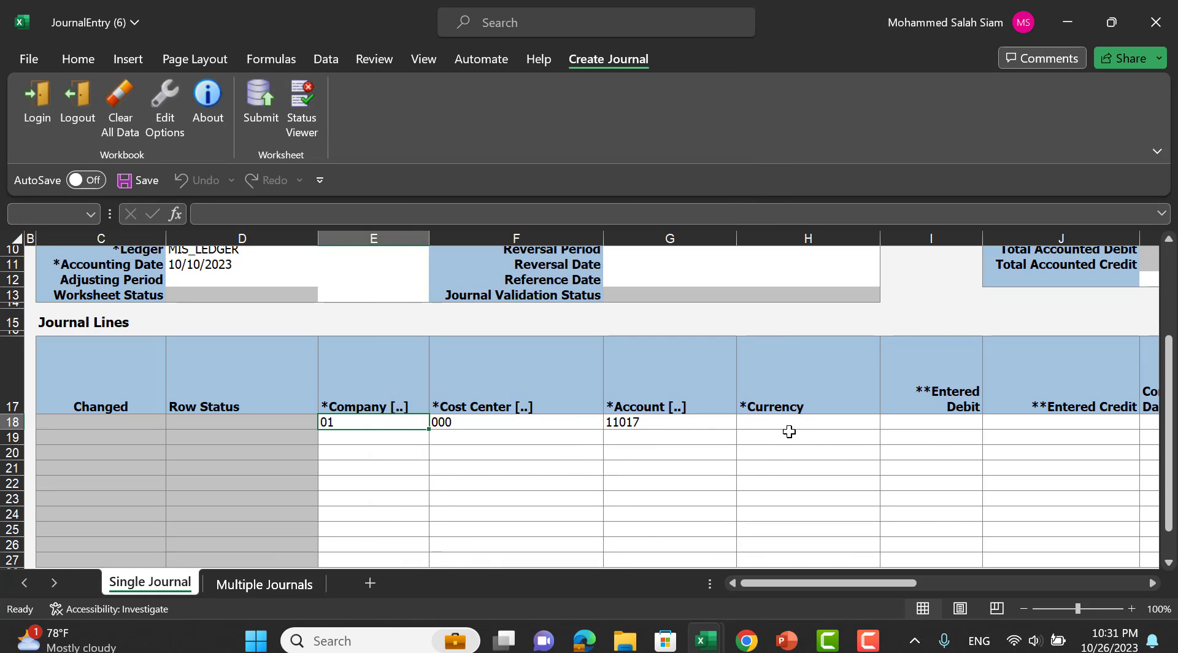
Set the first journal line's currency to EGP, correcting an initial AED pick.
left_click(839, 422)
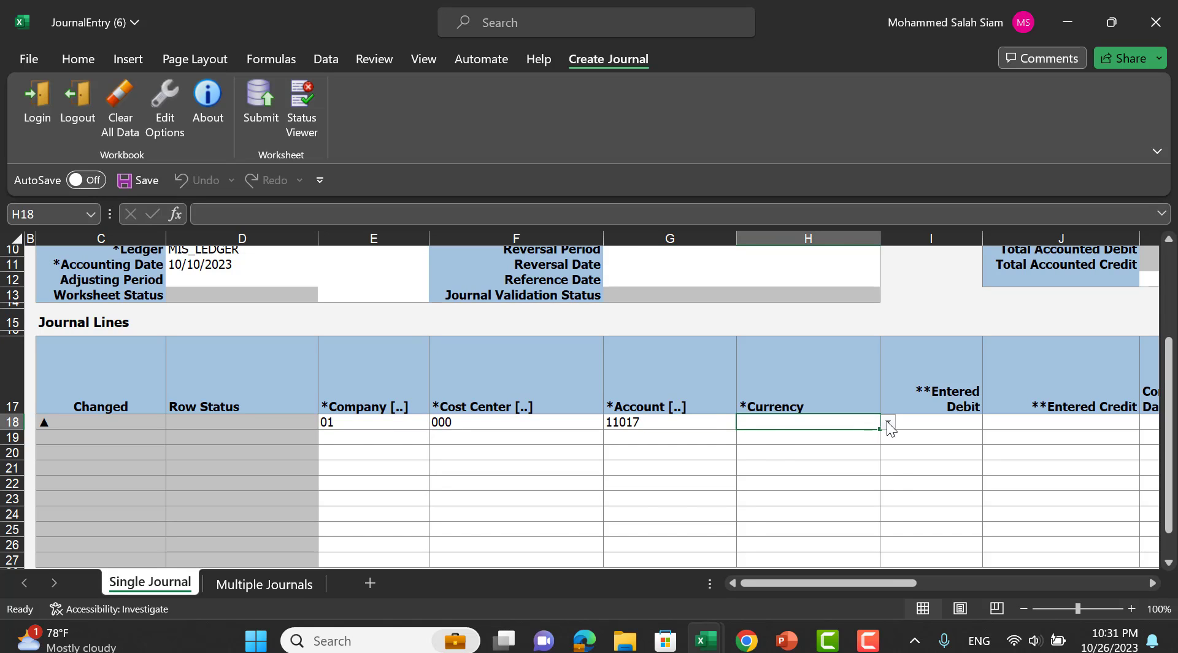
left_click(888, 422)
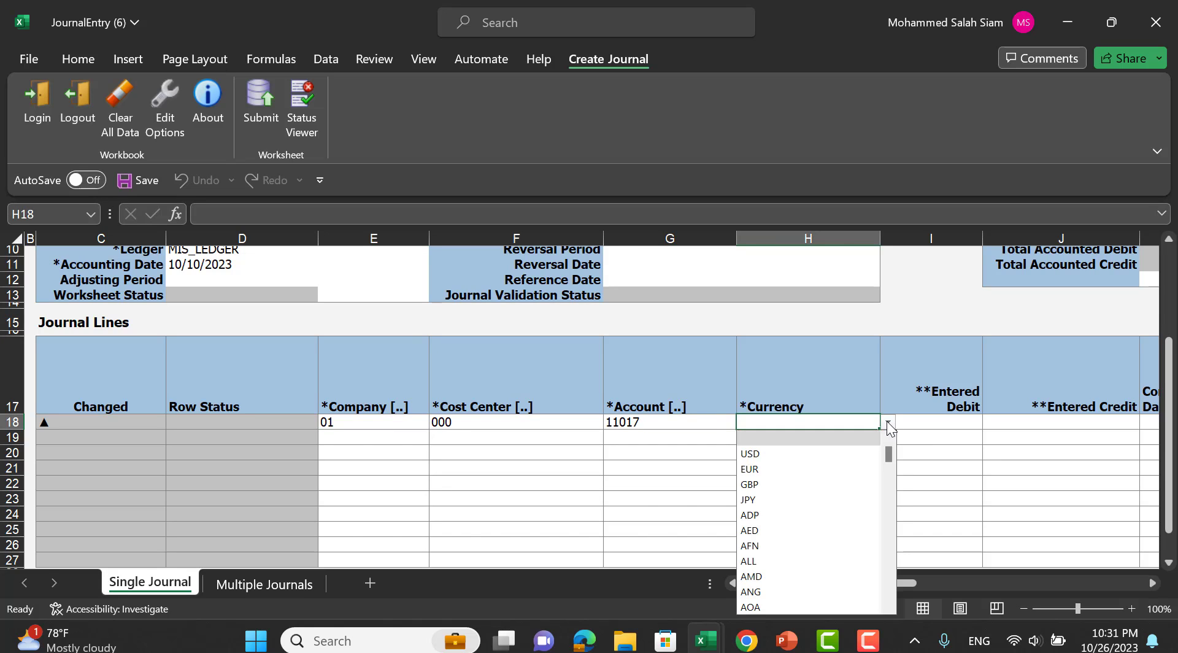
left_click(787, 528)
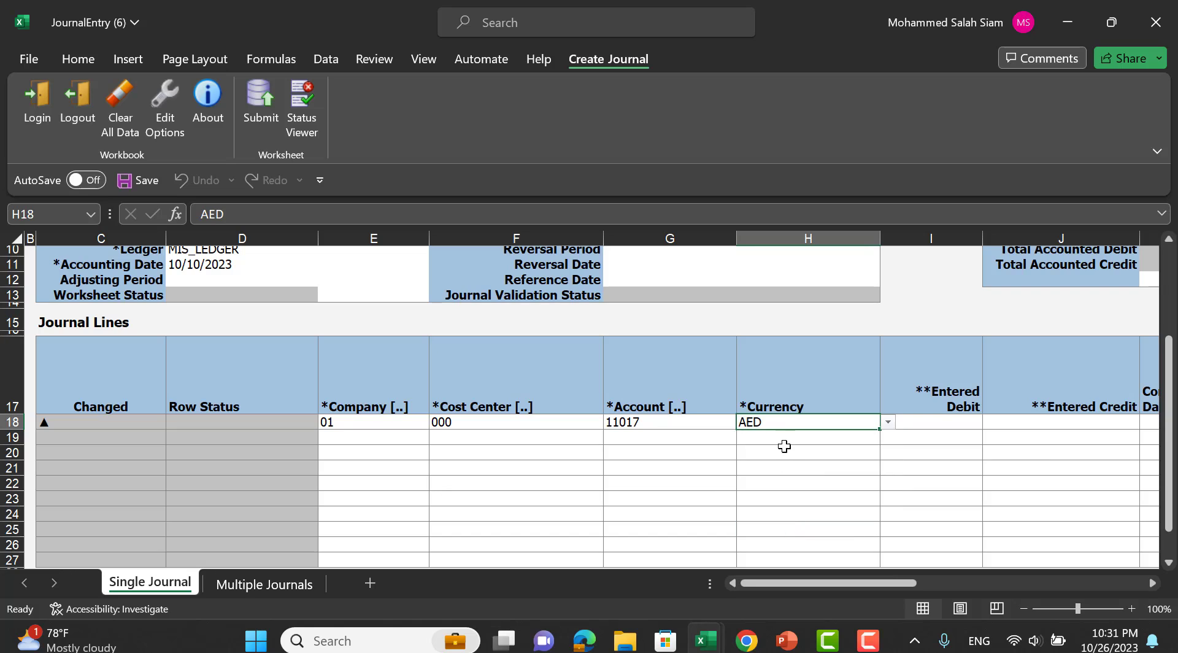
left_click(887, 423)
type("e")
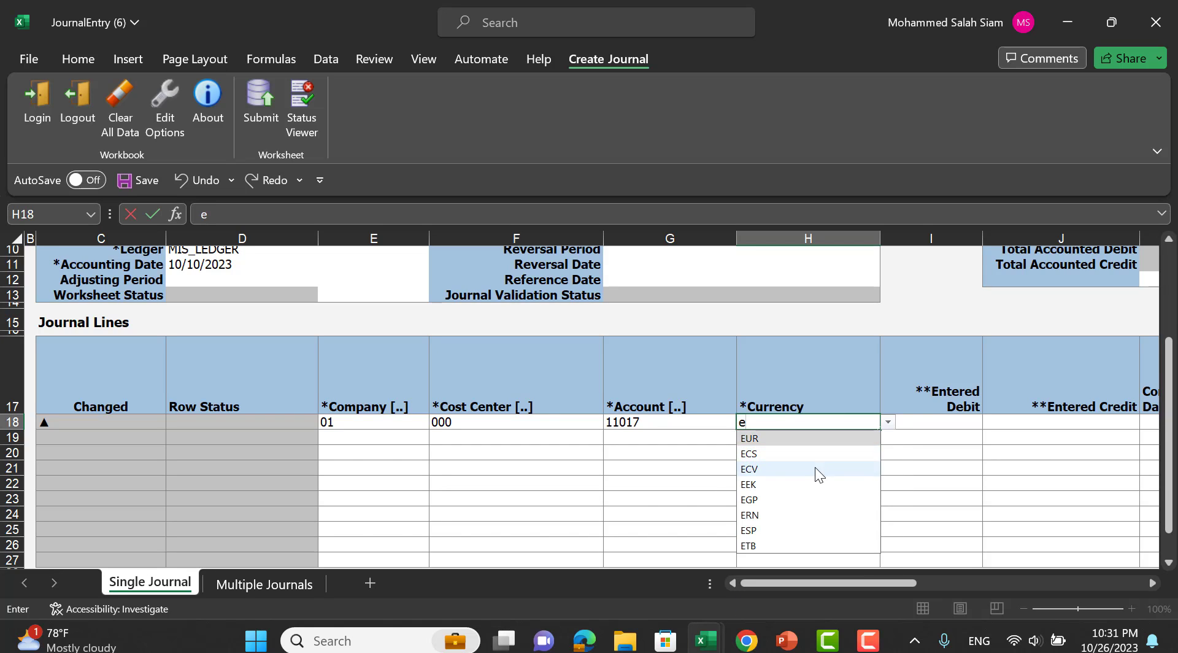
left_click(791, 494)
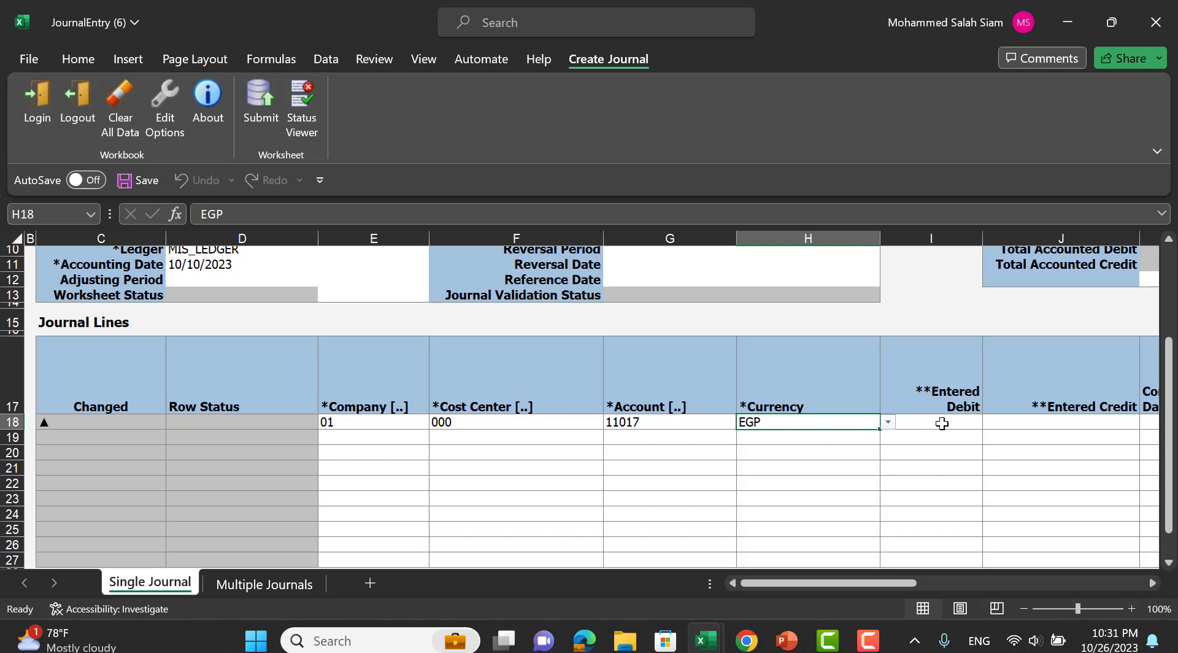
Enter a 1,000.00 debit on line one and open the account lookup for line two.
left_click(941, 423)
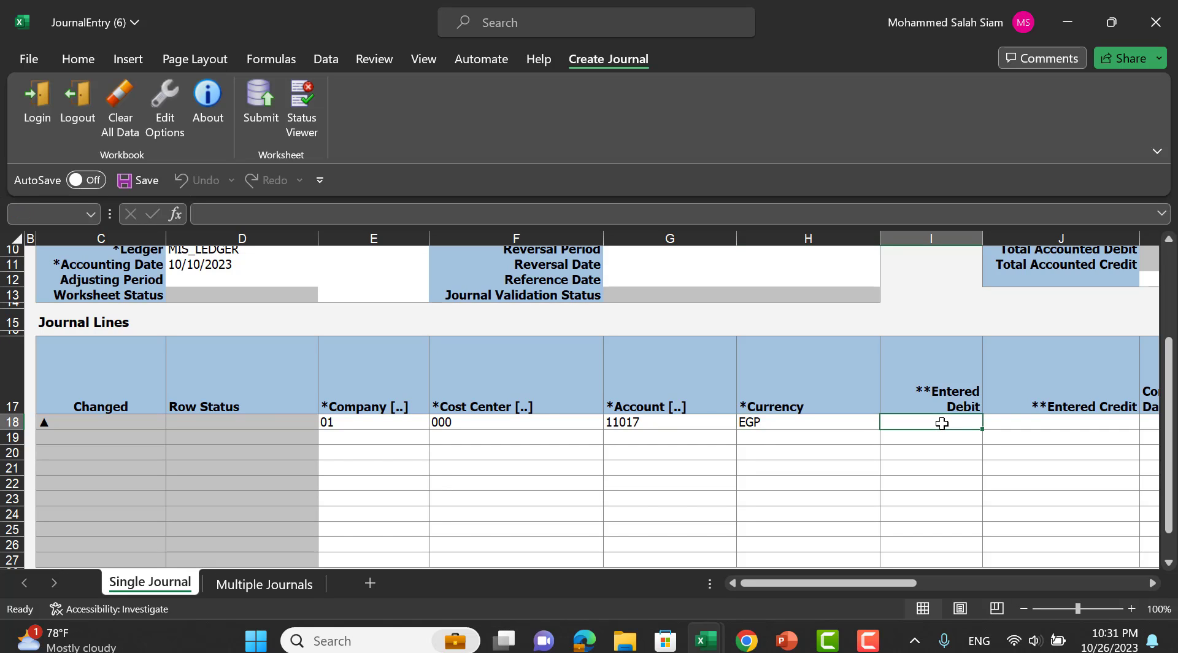
type("1000")
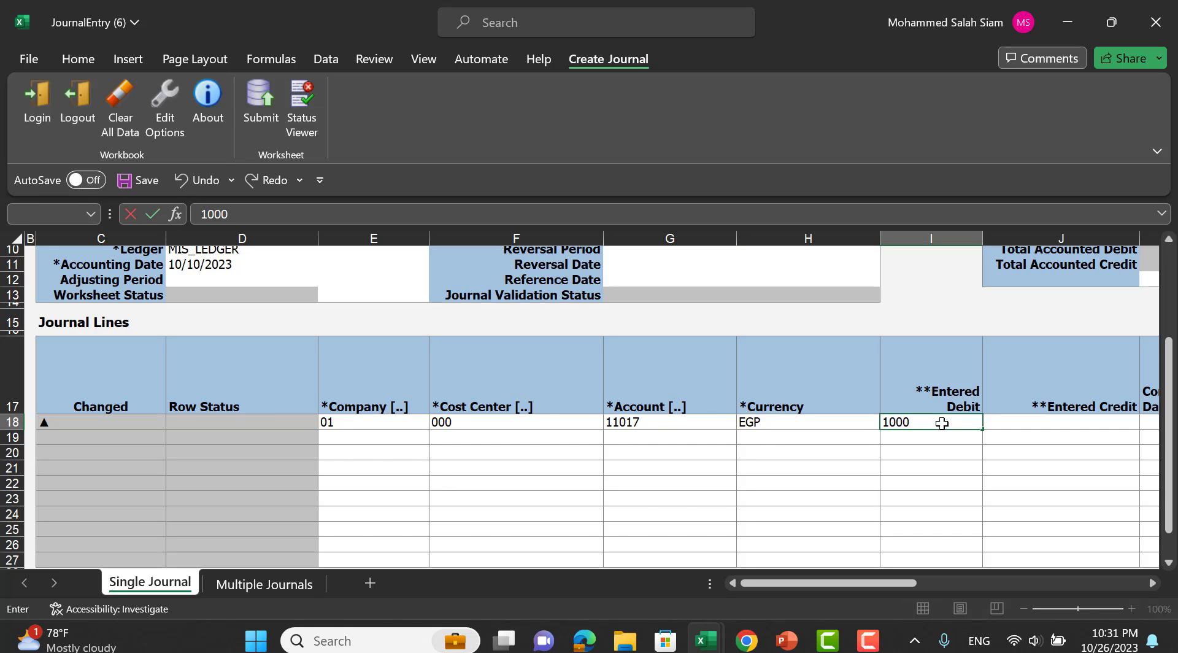
left_click(399, 437)
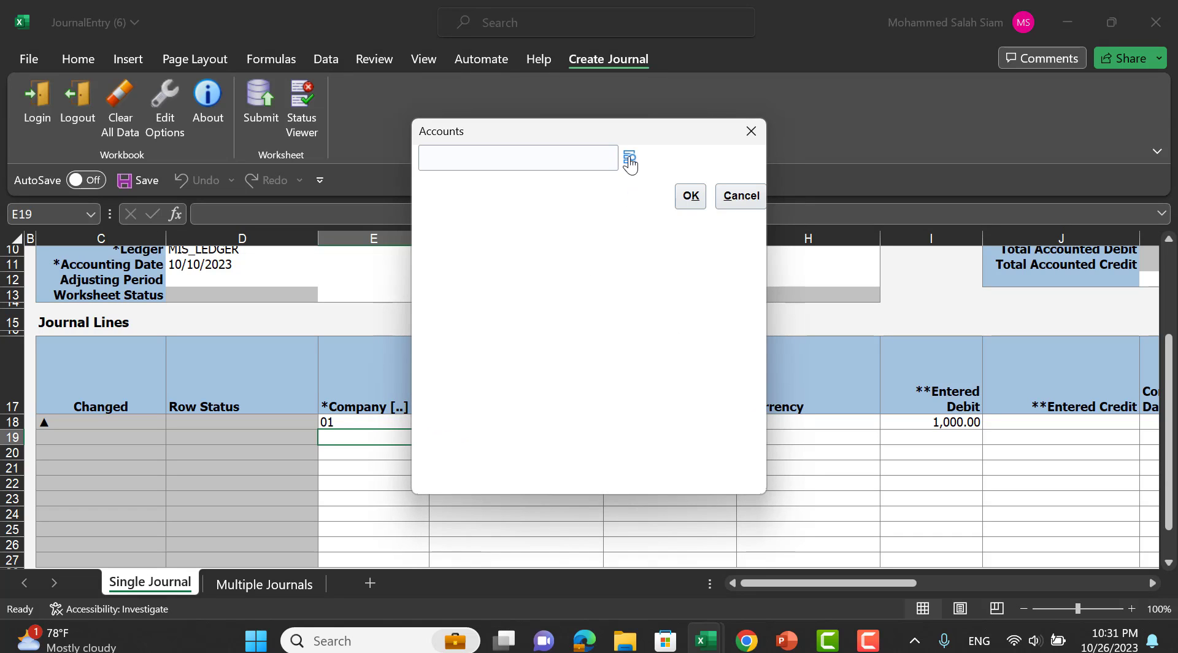
Try the Rent Exp alias and cost center 701 for the second line's account, dismissing the resulting errors.
left_click(630, 159)
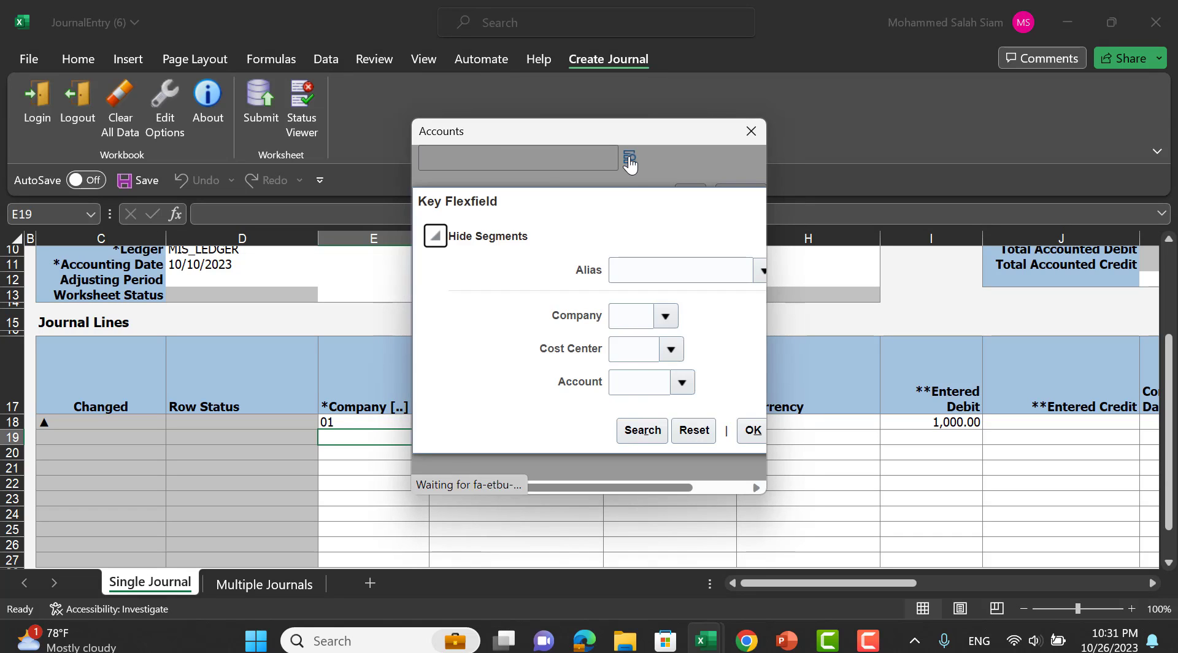
left_click(756, 274)
left_click(676, 322)
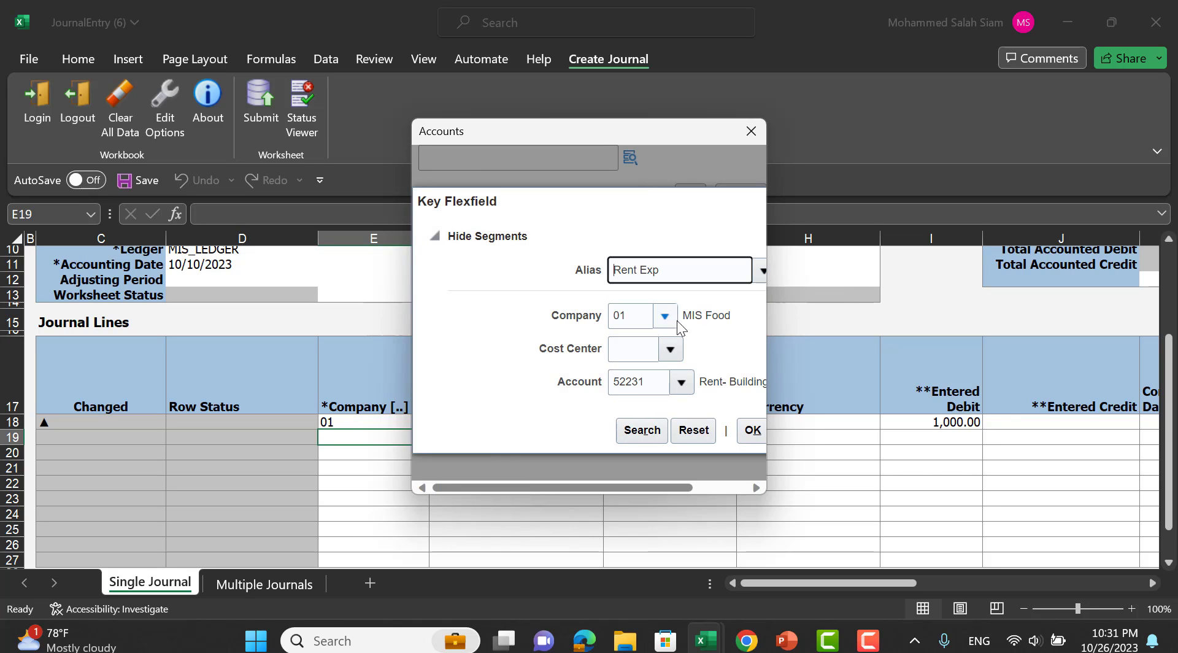
left_click(752, 430)
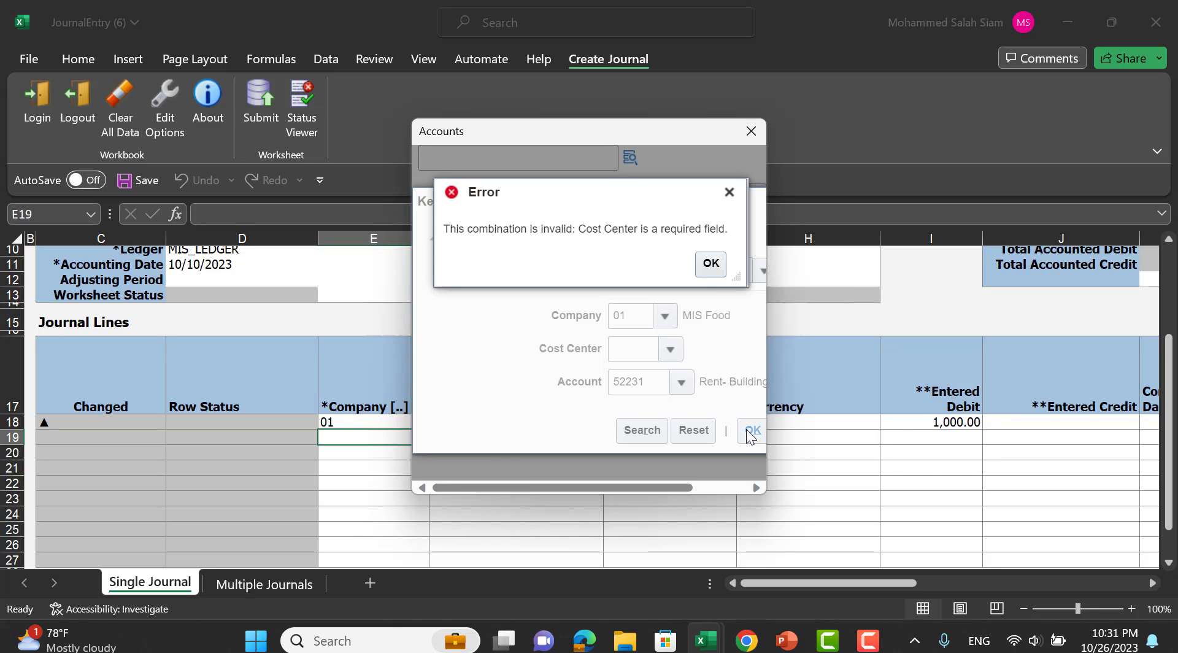
left_click(710, 266)
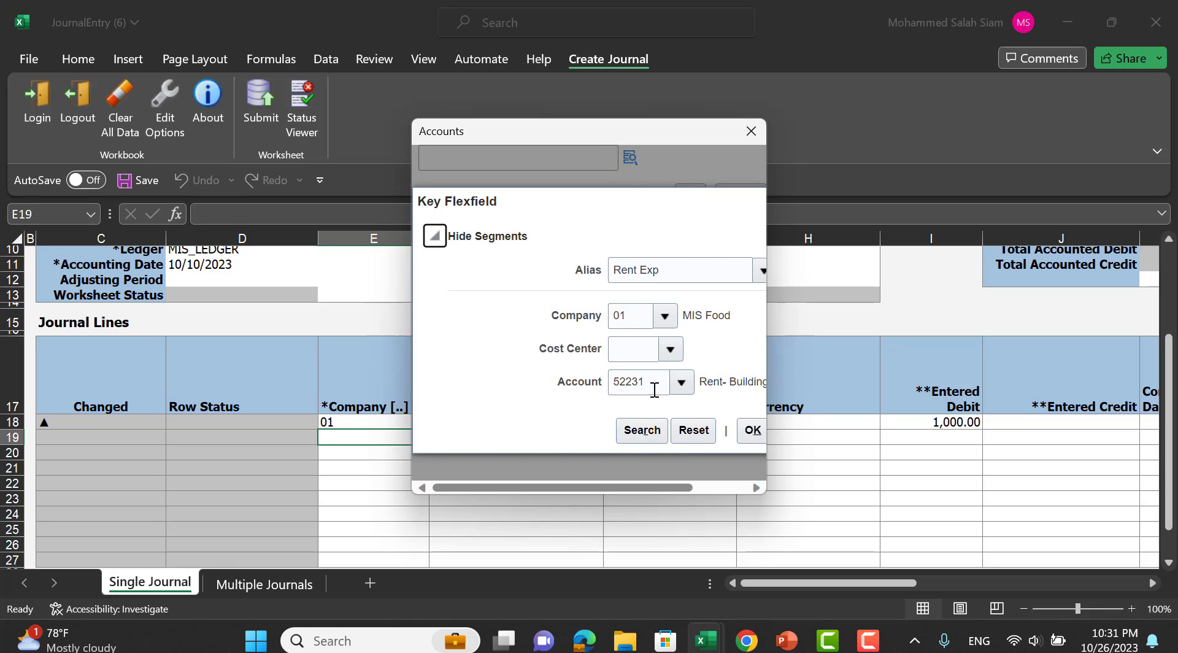
left_click(666, 356)
left_click(670, 325)
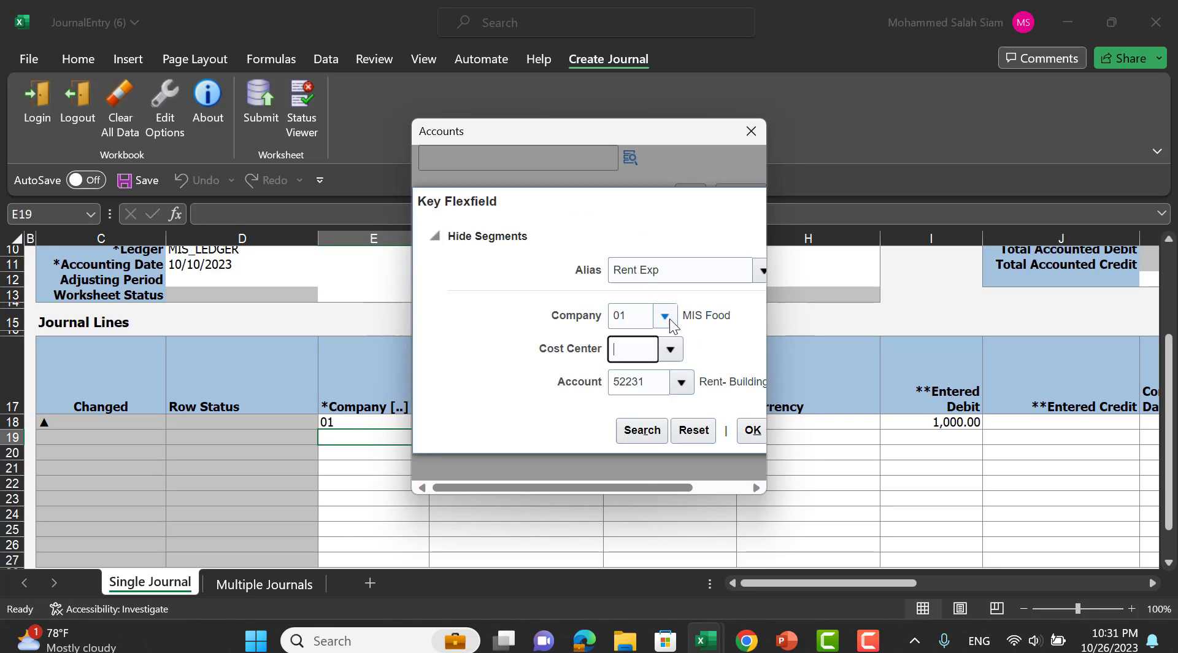
left_click(761, 437)
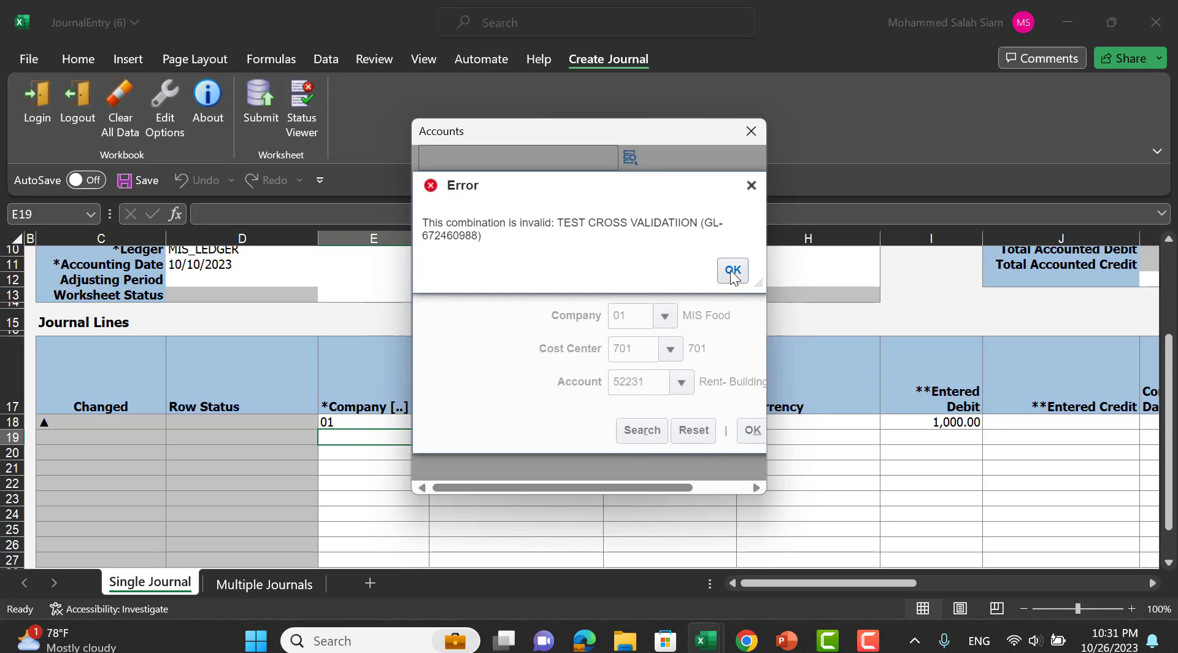
left_click(733, 271)
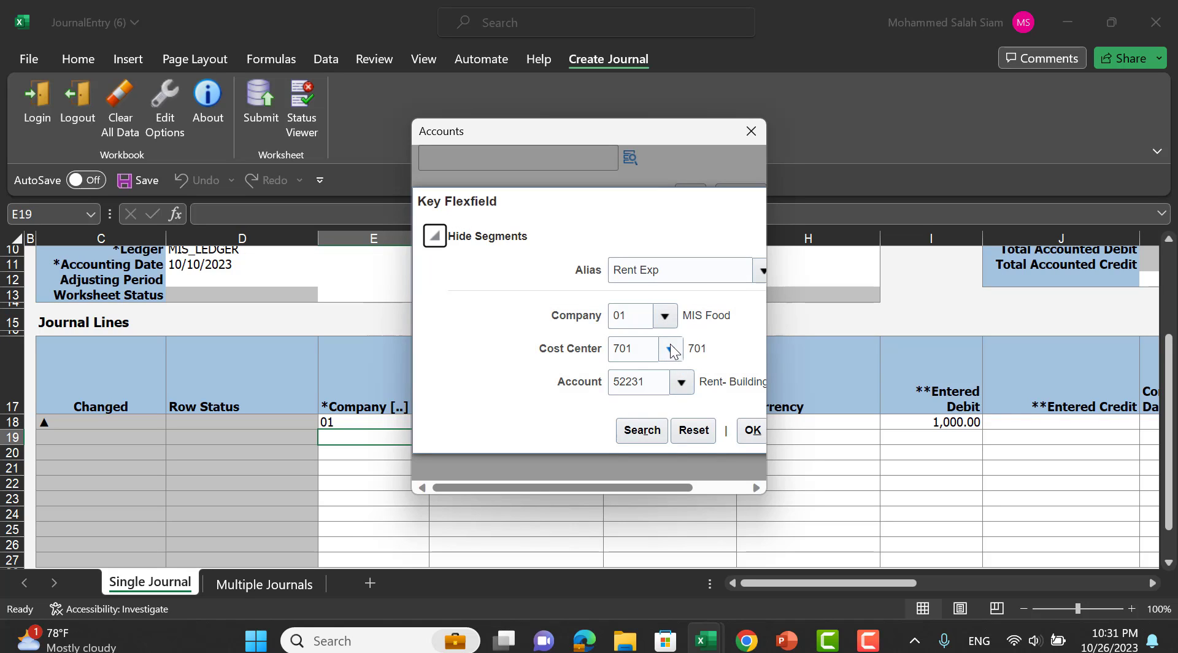
left_click(762, 275)
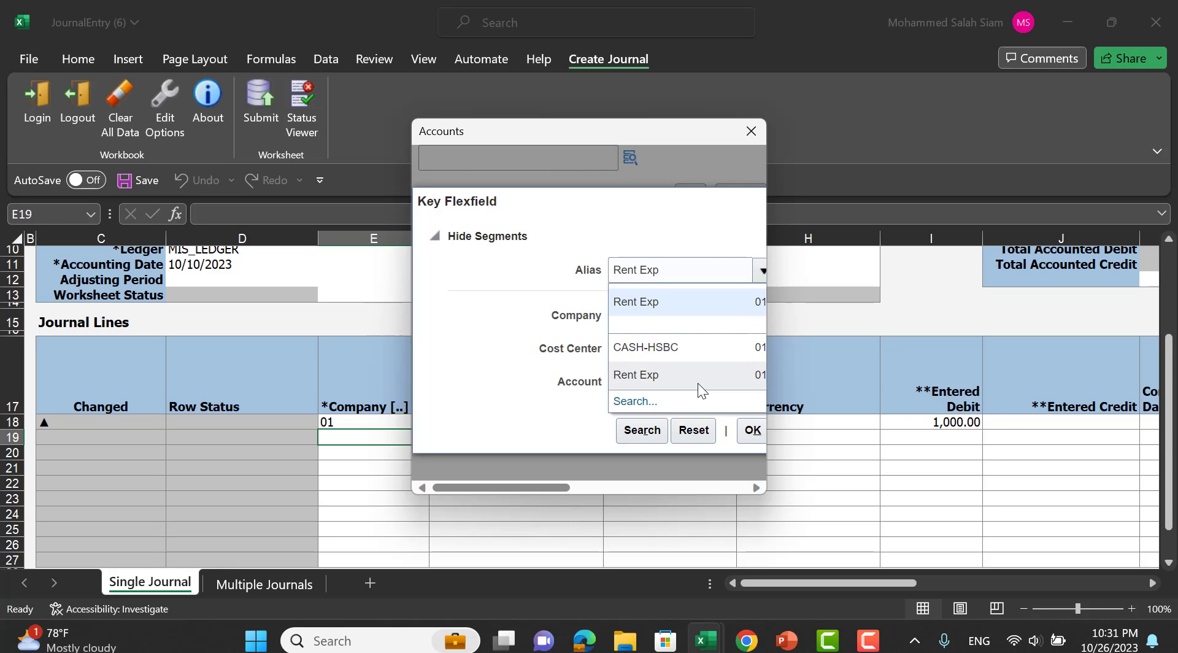
left_click(644, 403)
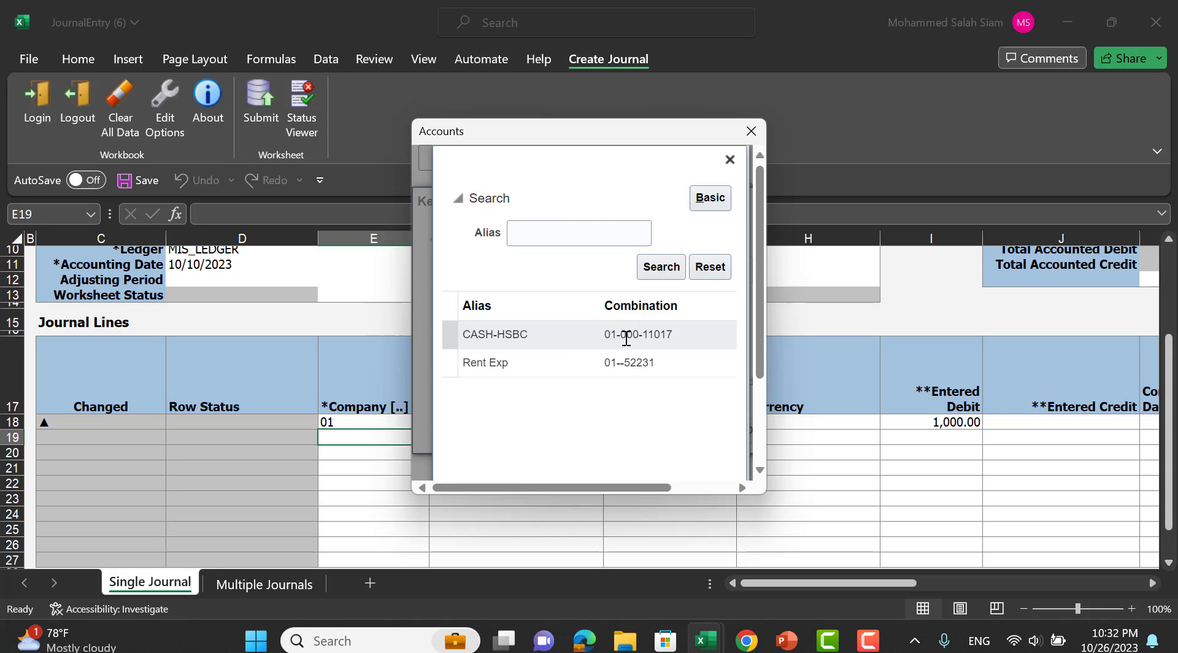
left_click(730, 159)
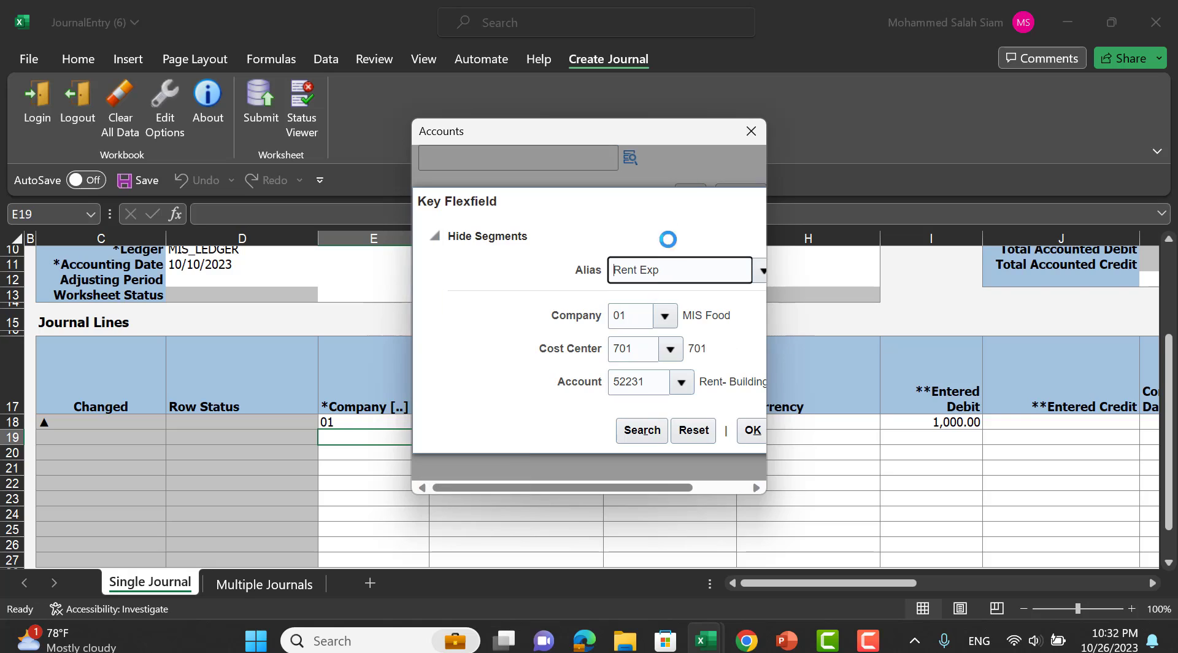
triple_click(676, 267)
key("BackSpace")
left_click(669, 351)
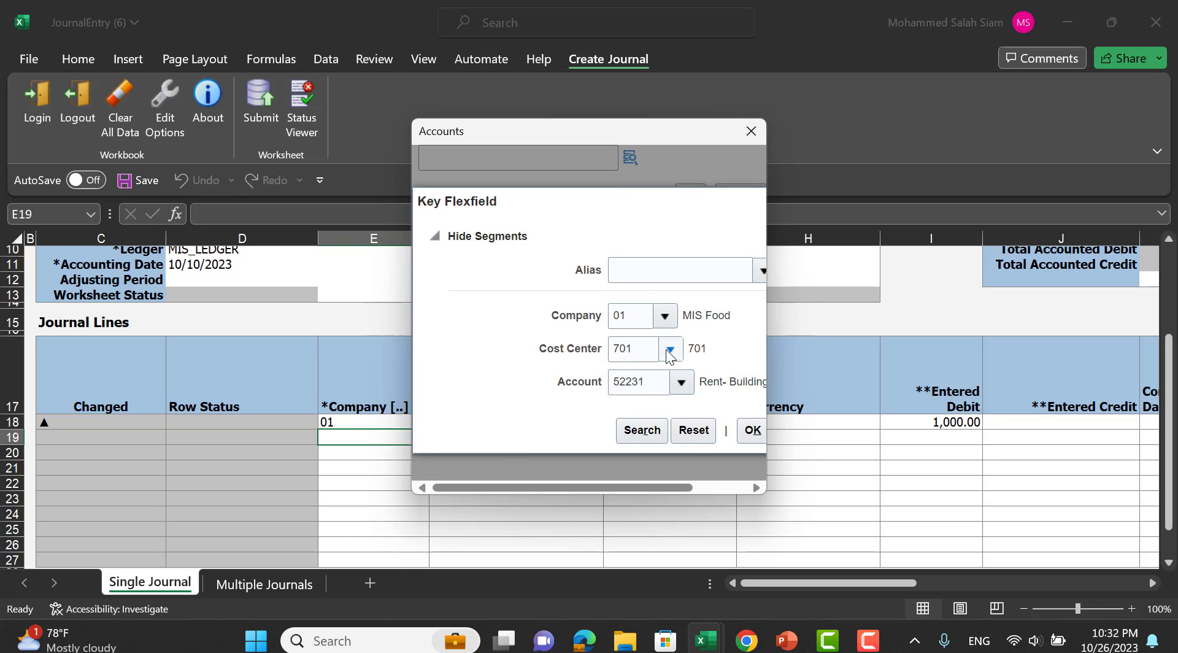
left_click(683, 322)
left_click(752, 431)
left_click(692, 198)
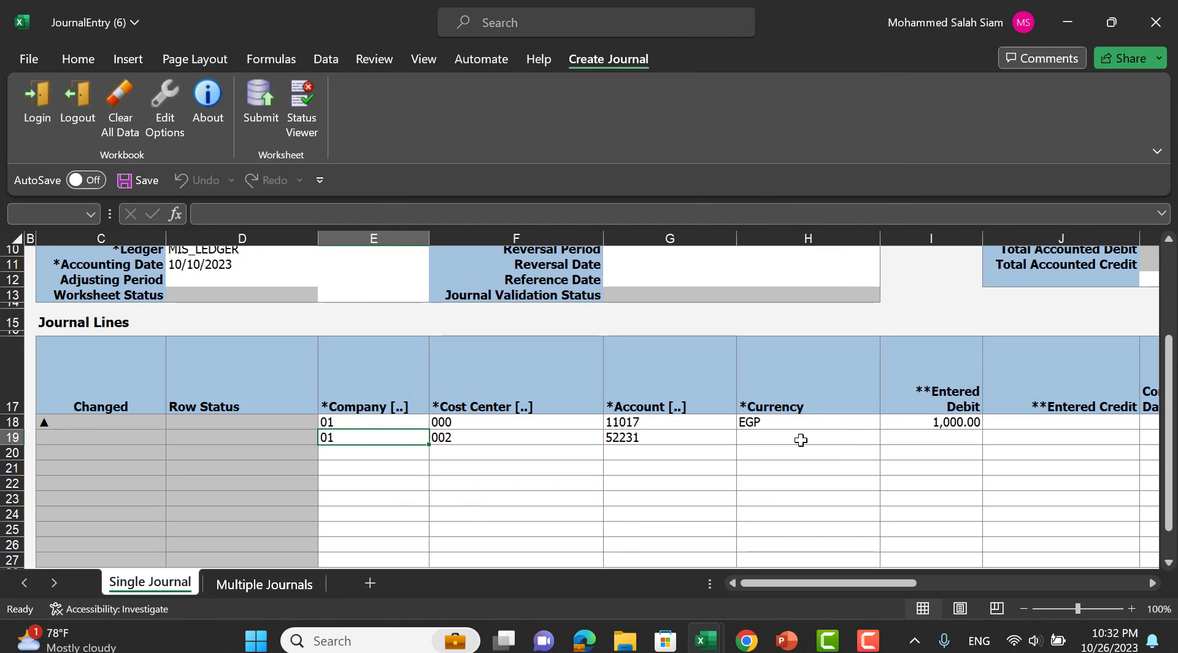
Set the second journal line's currency to EGP.
left_click(800, 437)
left_click(887, 438)
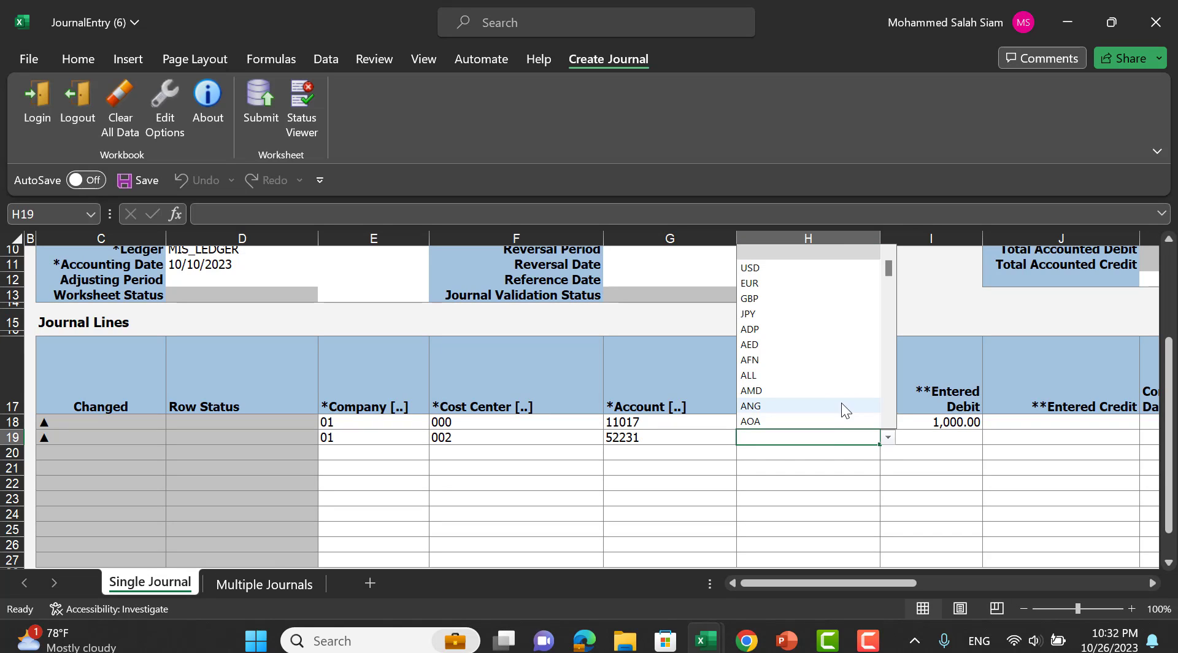
type("e")
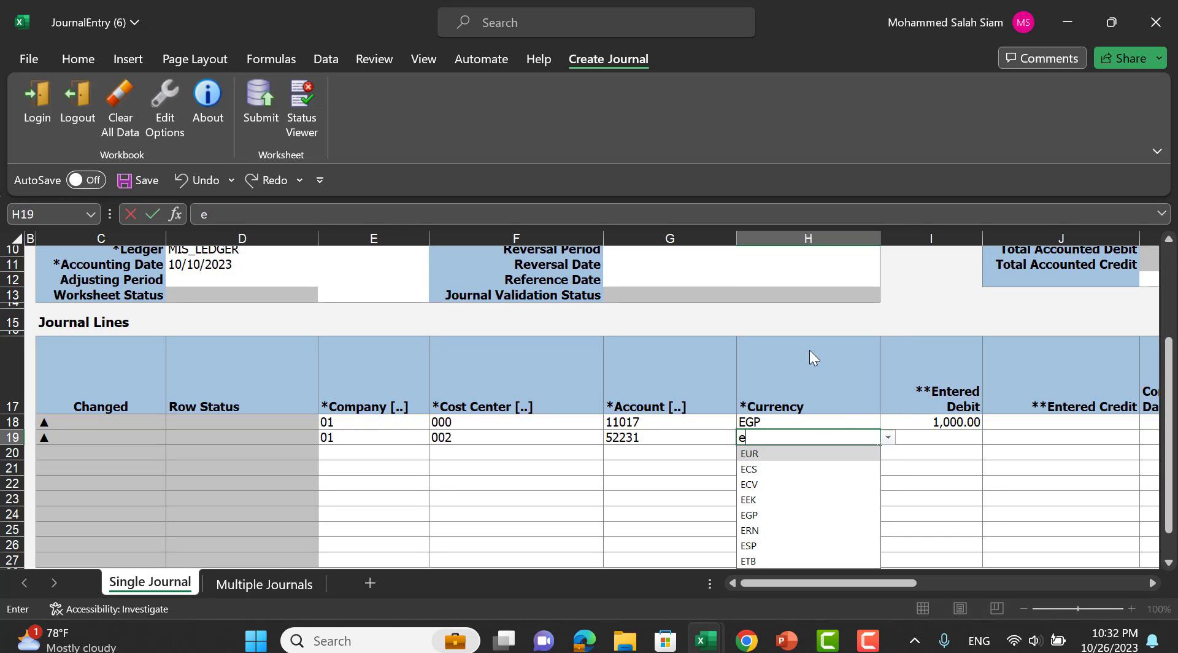
left_click(782, 515)
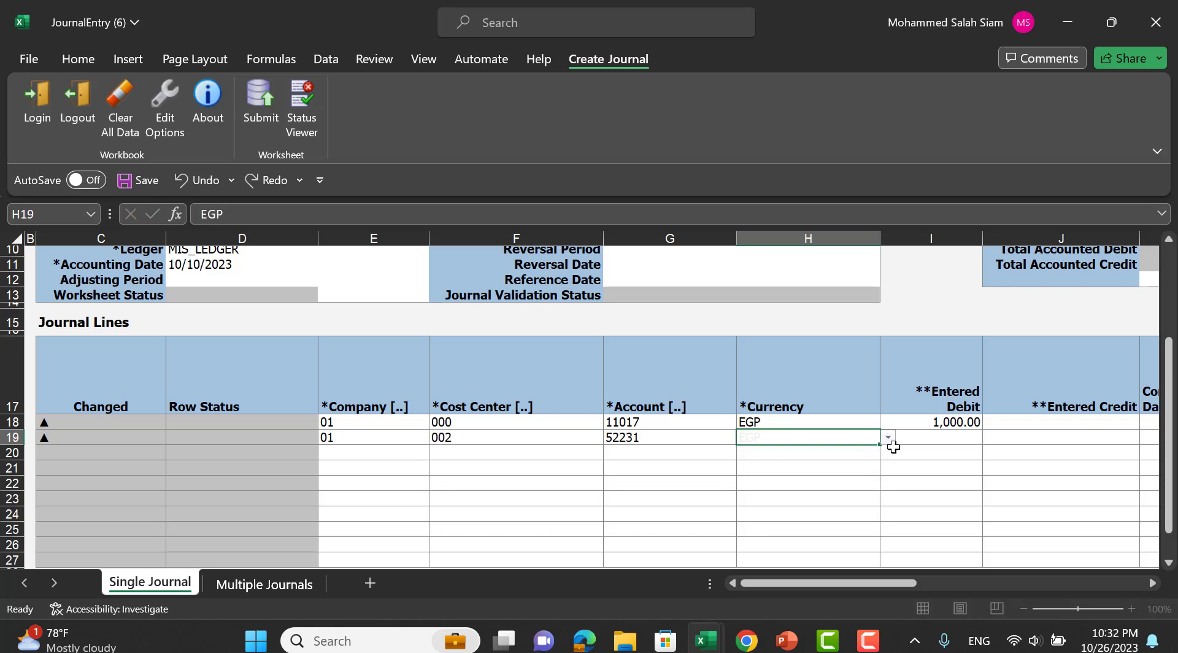
Enter a 1,000 credit on the second line and step through its remaining columns.
left_click(1018, 435)
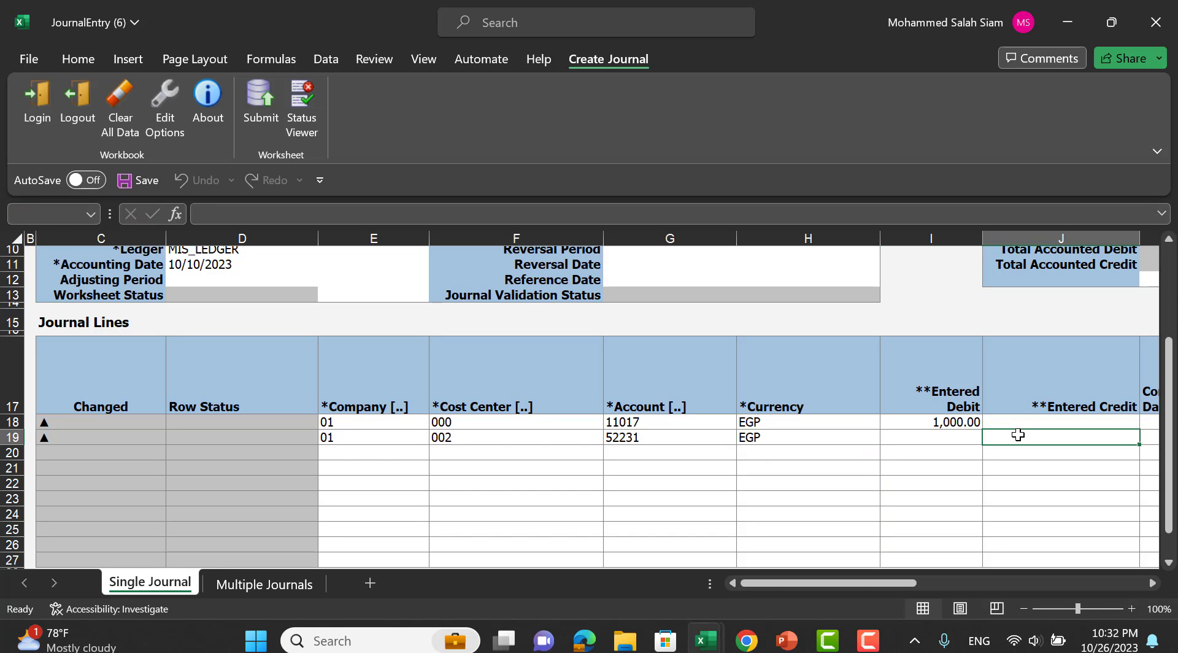
type("1000")
key("Tab")
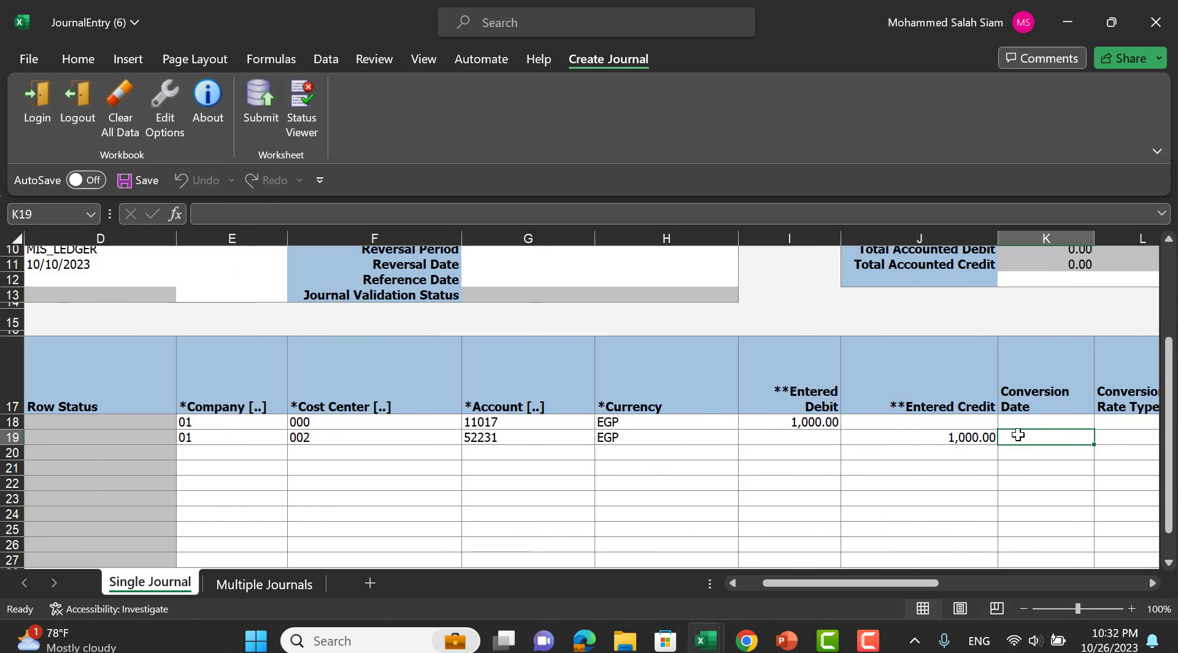
key("Tab")
key("Tab")
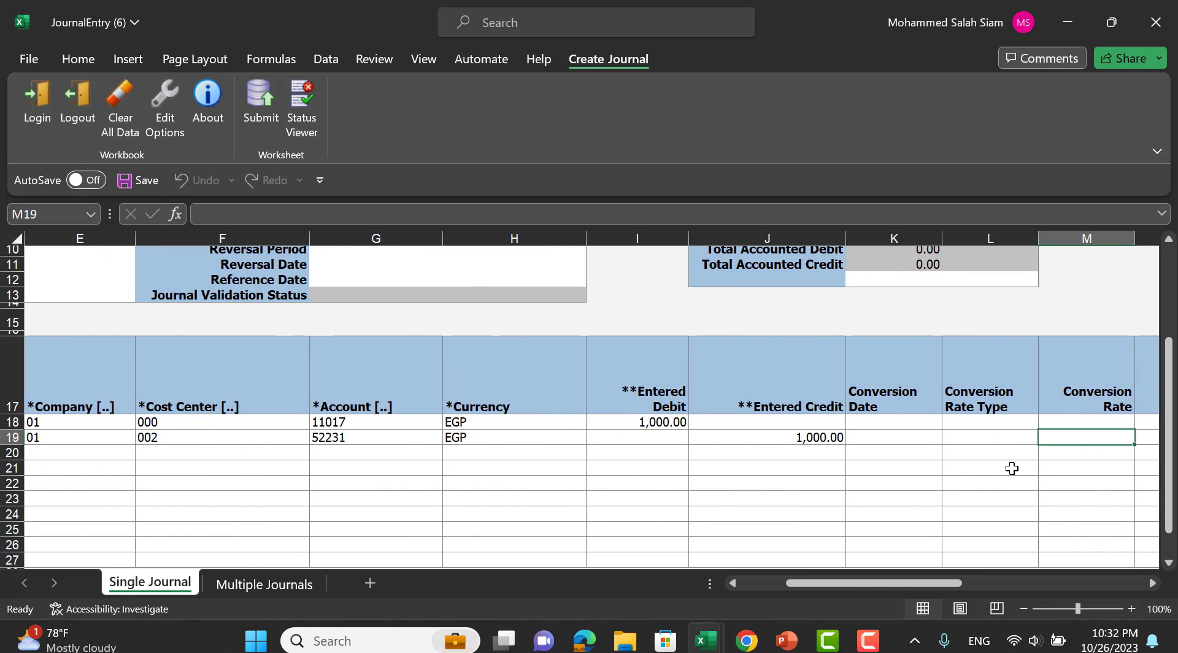
key("Tab")
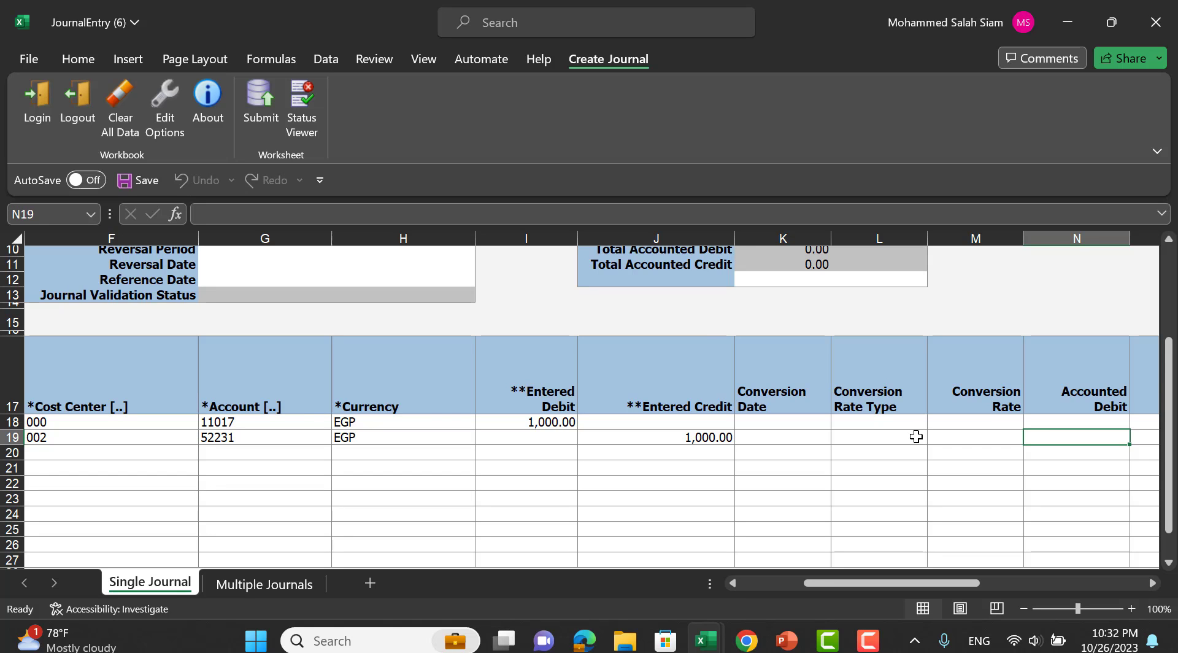
key("Tab")
key("Tab")
key("Tab")
key("Tab")
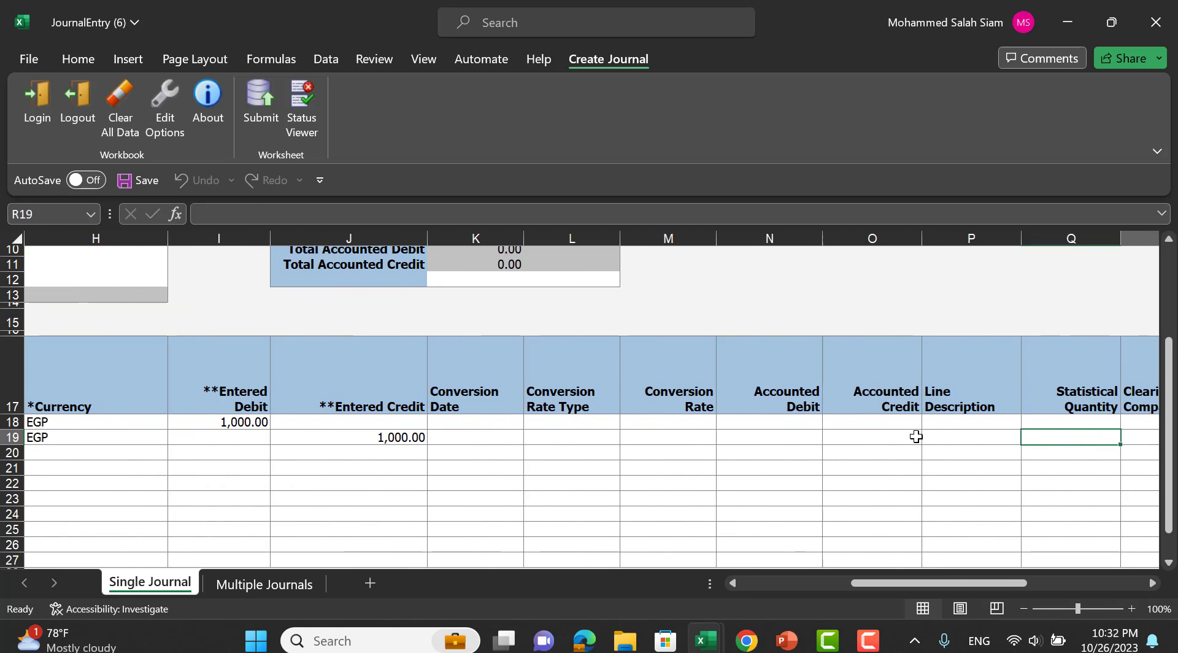
key("Tab")
key("Tab")
key("Tab")
key("Tab")
key("Tab")
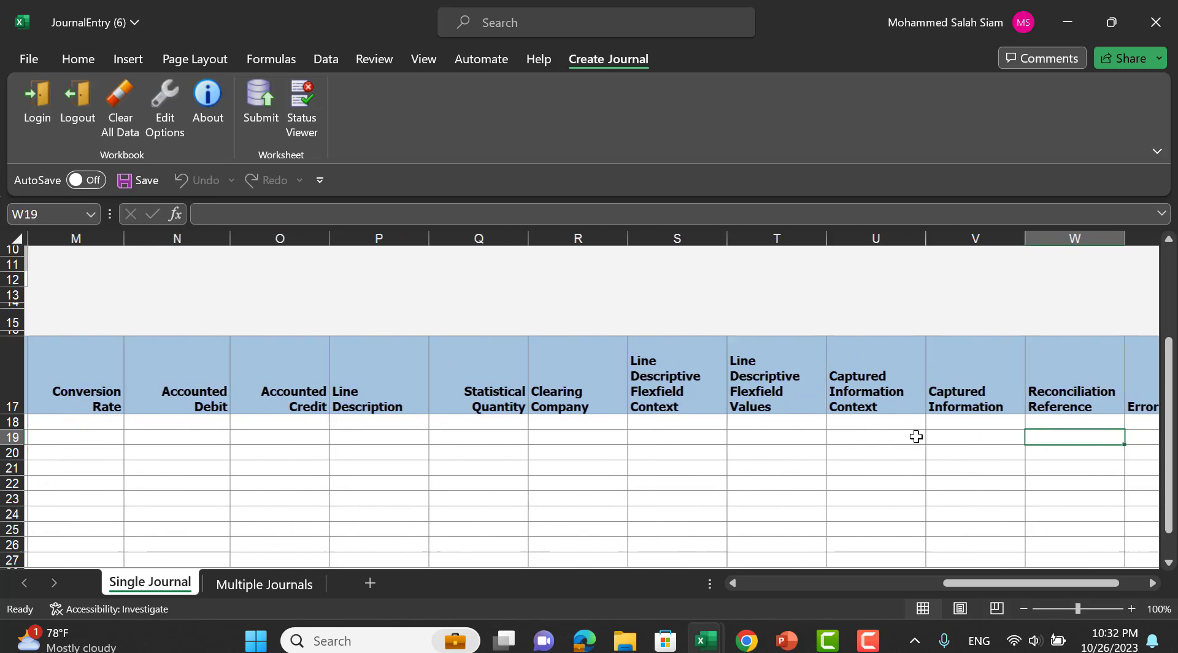
key("Return")
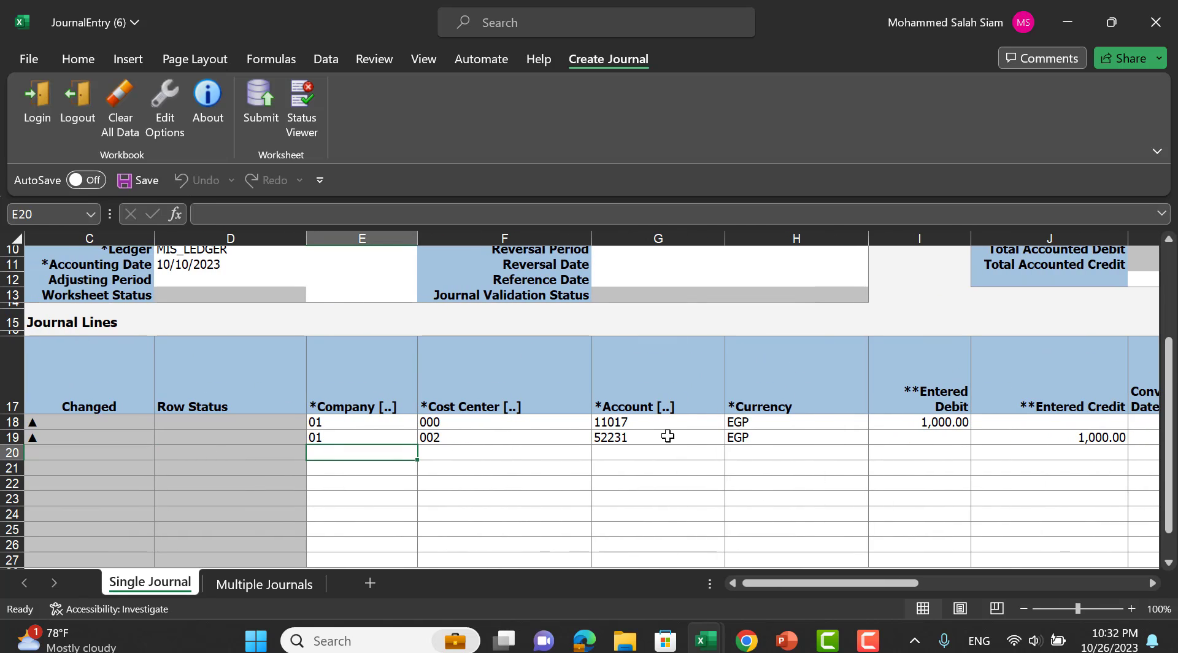
scroll(667, 436, "down", 2)
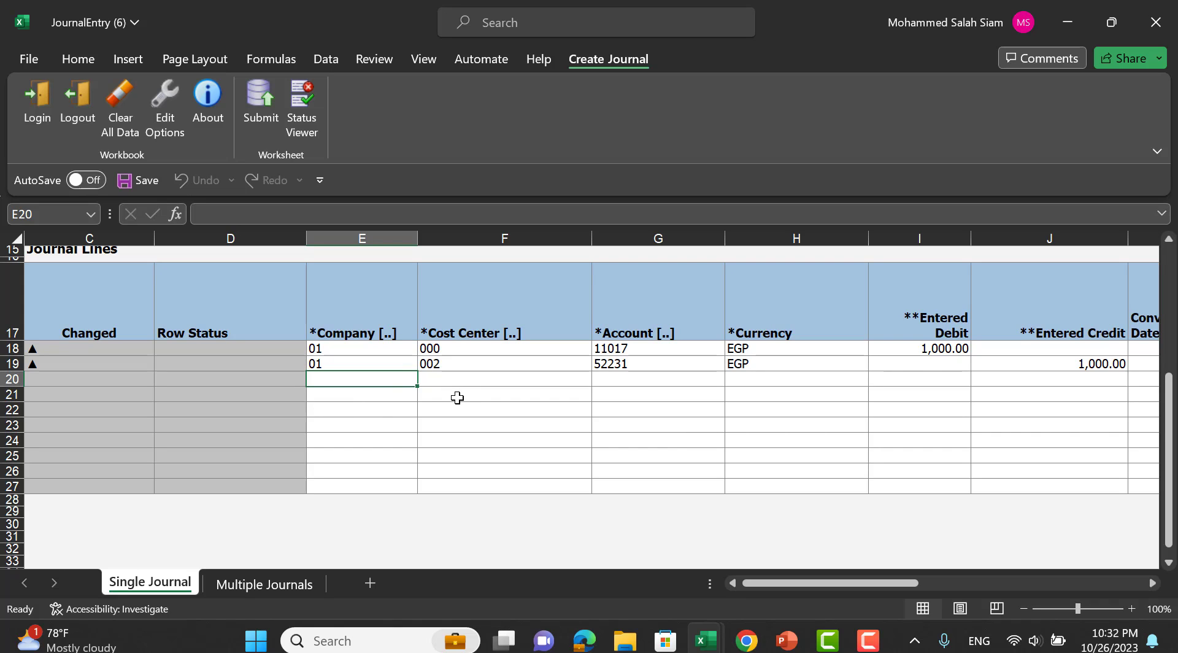
Submit the journal with Submit Journal Import and Posting, keeping Import set to No.
scroll(506, 366, "up", 5)
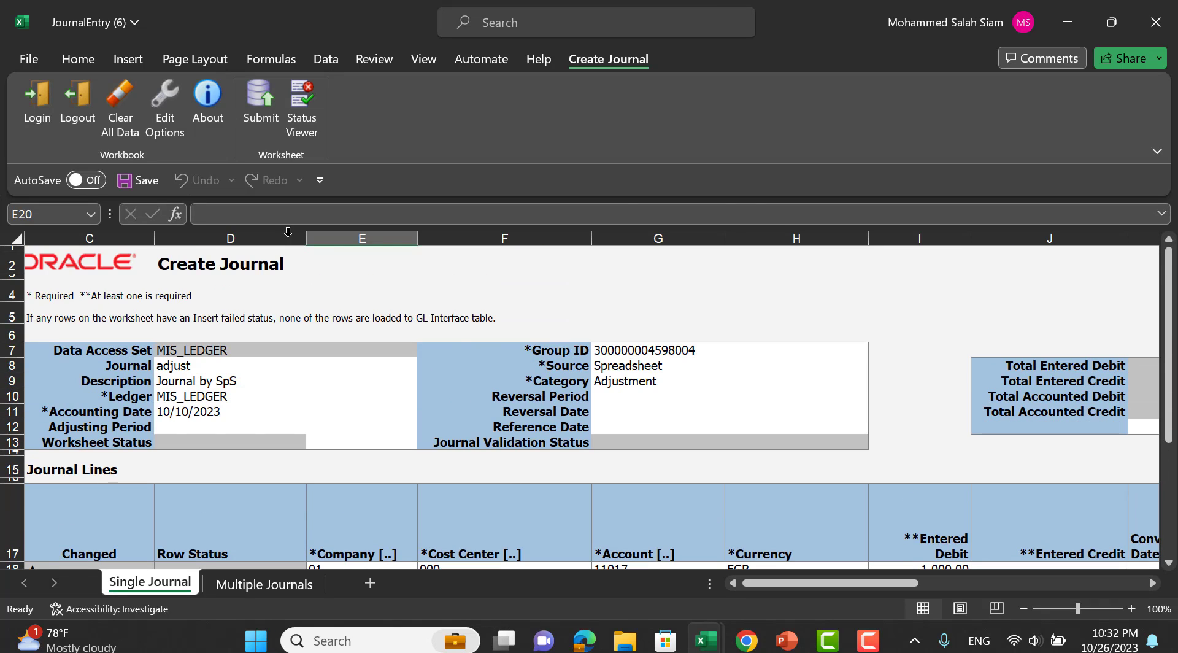
left_click(523, 282)
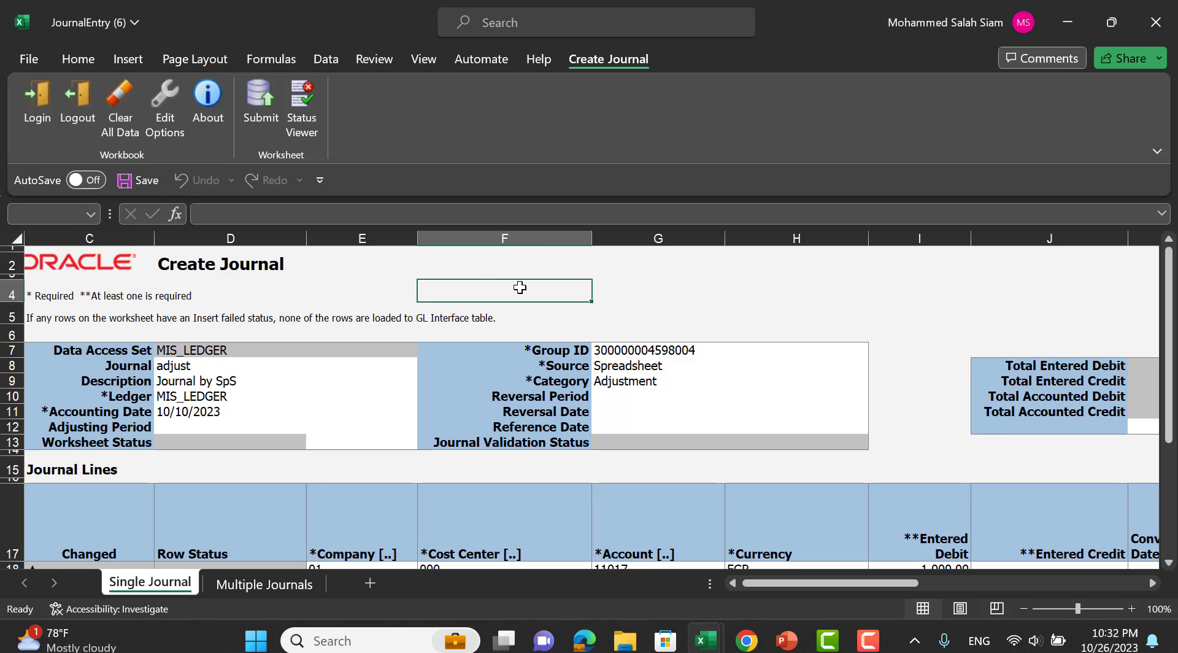
left_click(260, 103)
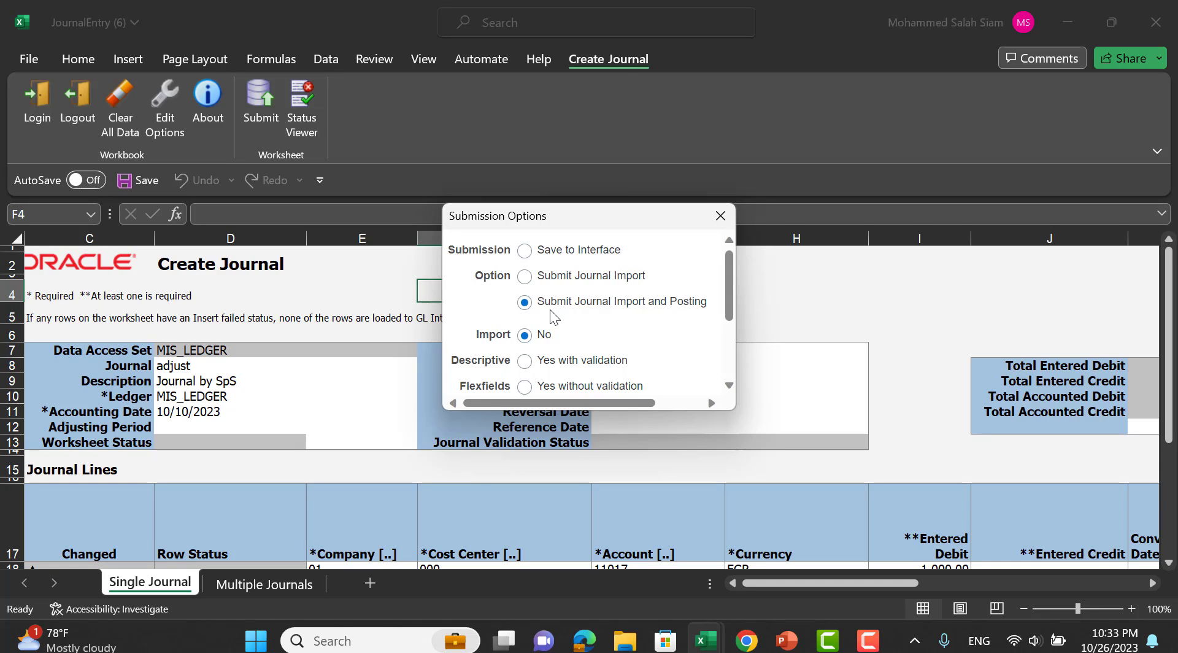
scroll(706, 319, "down", 1)
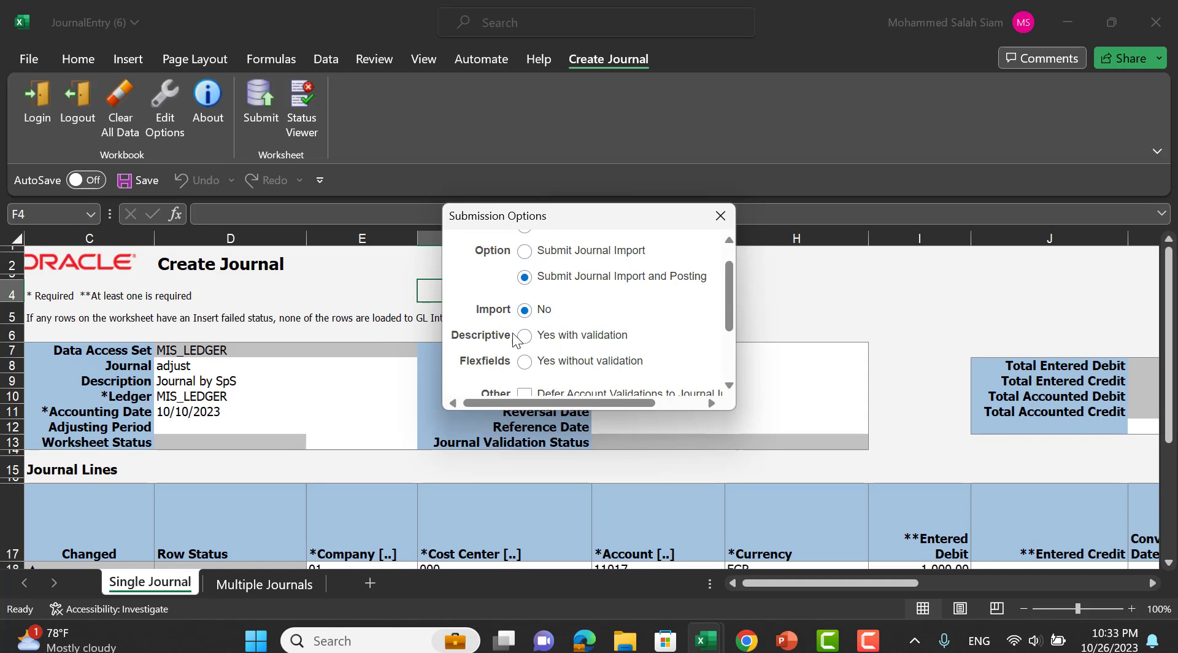
scroll(686, 344, "down", 1)
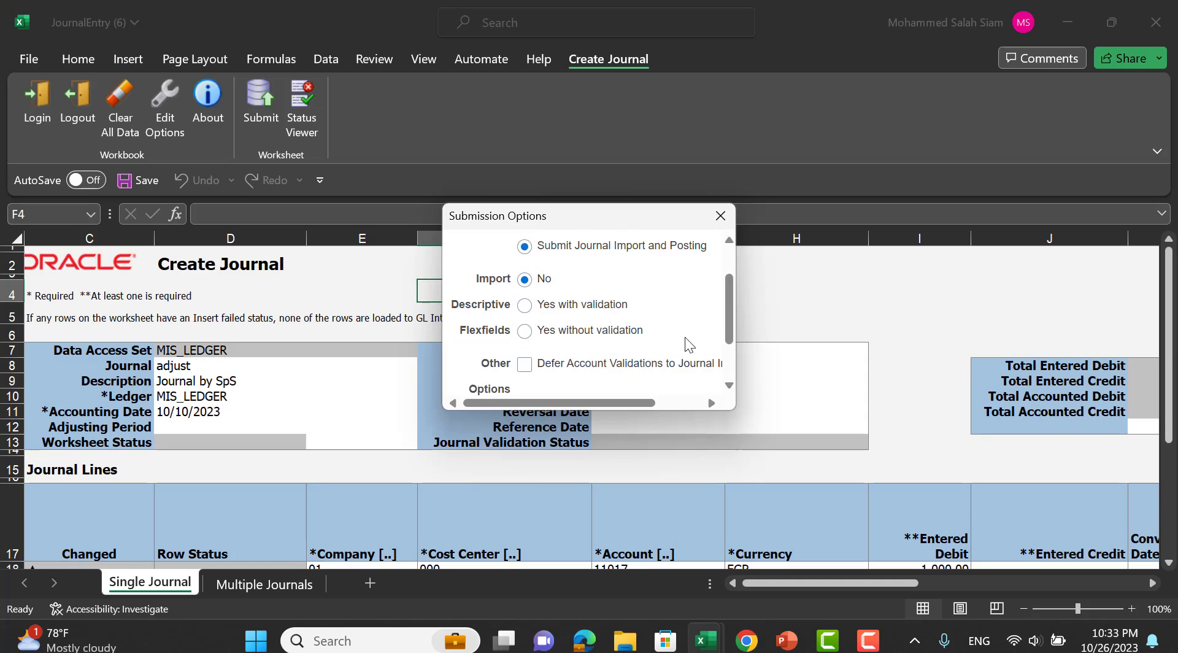
scroll(689, 343, "down", 1)
scroll(688, 338, "up", 3)
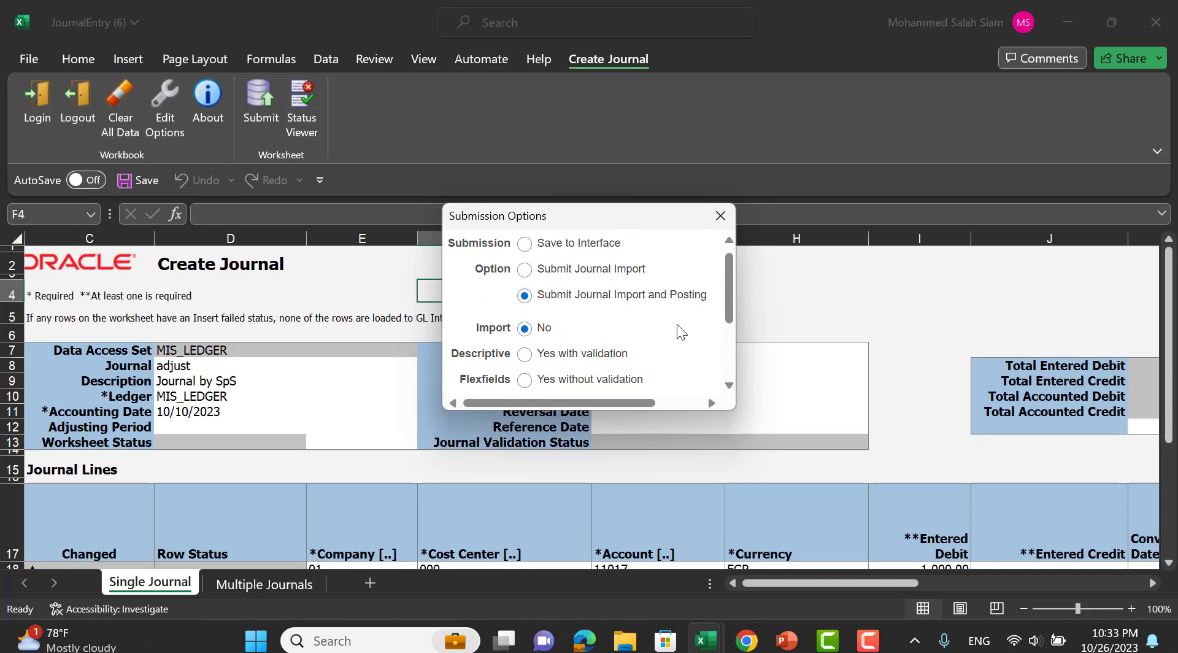
scroll(666, 328, "down", 4)
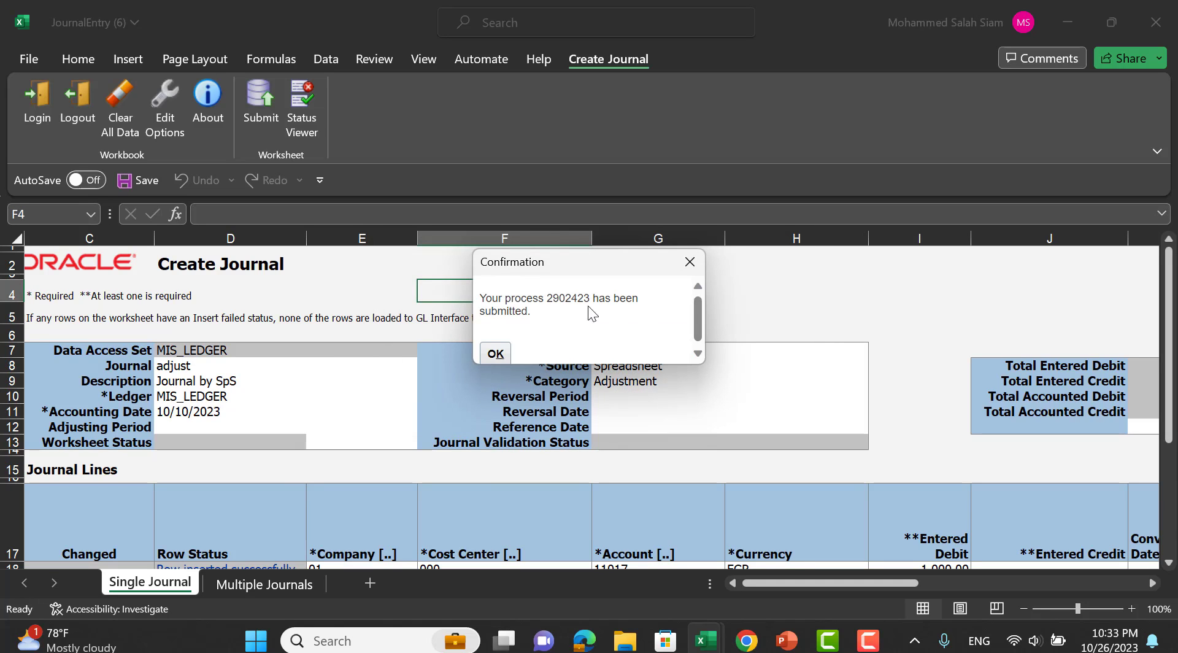
Copy process number 2902423, close the confirmation, and switch to the Oracle browser window.
double_click(572, 301)
right_click(574, 300)
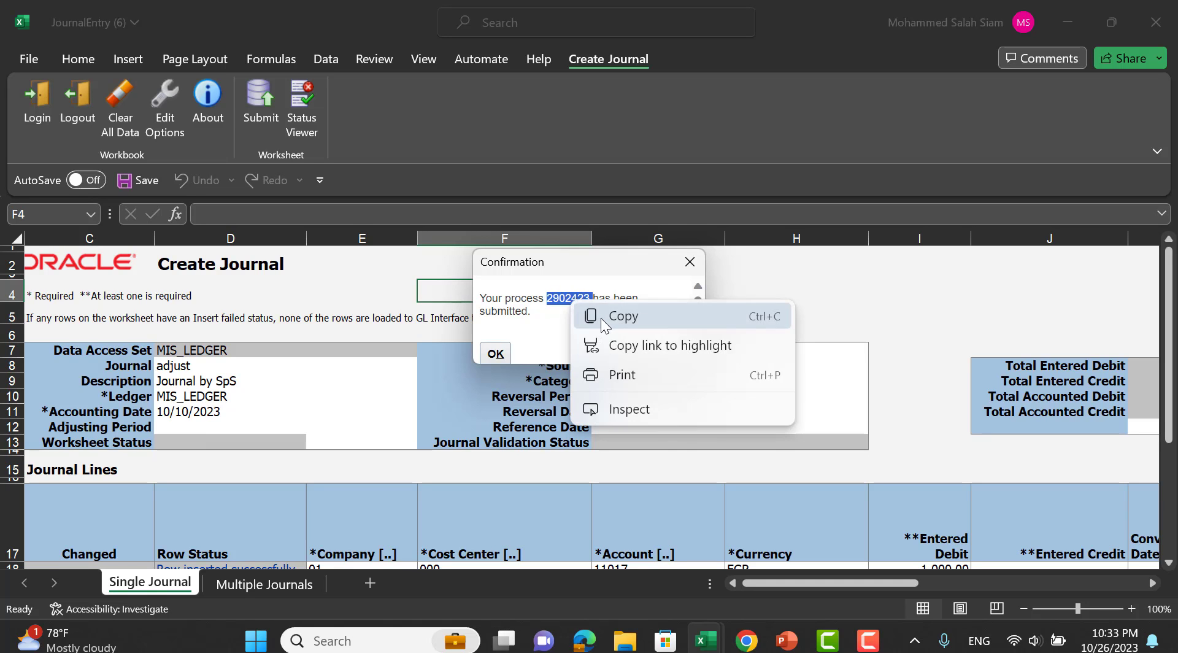
left_click(607, 312)
left_click(690, 262)
scroll(887, 323, "down", 2)
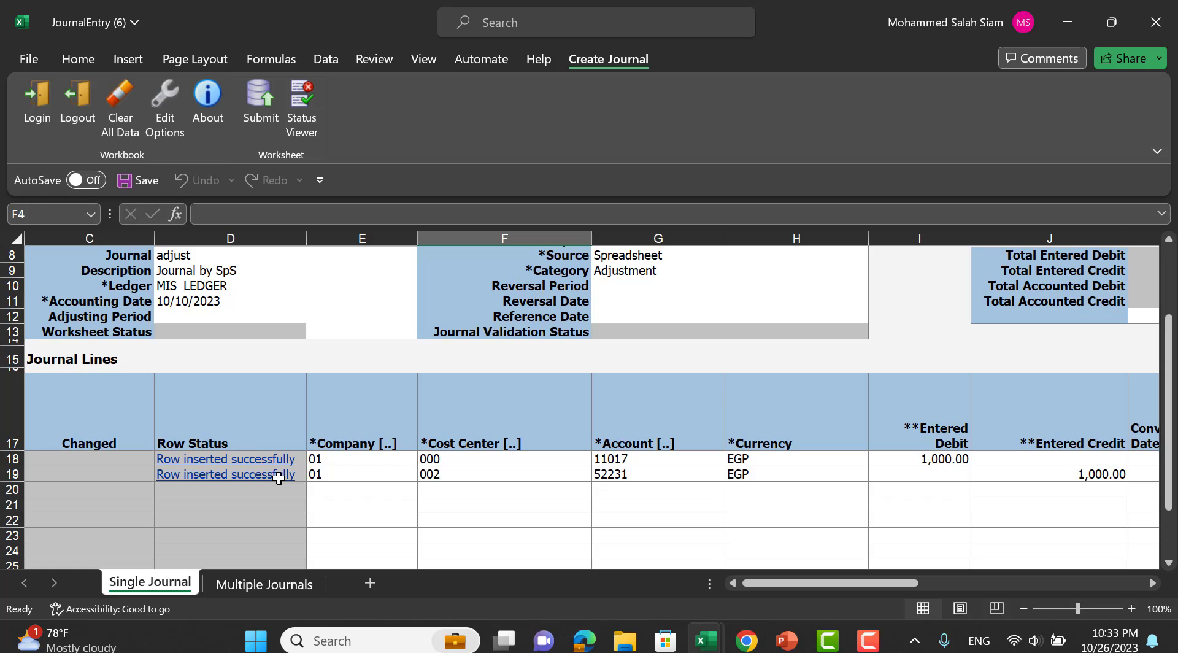
key("alt+Tab")
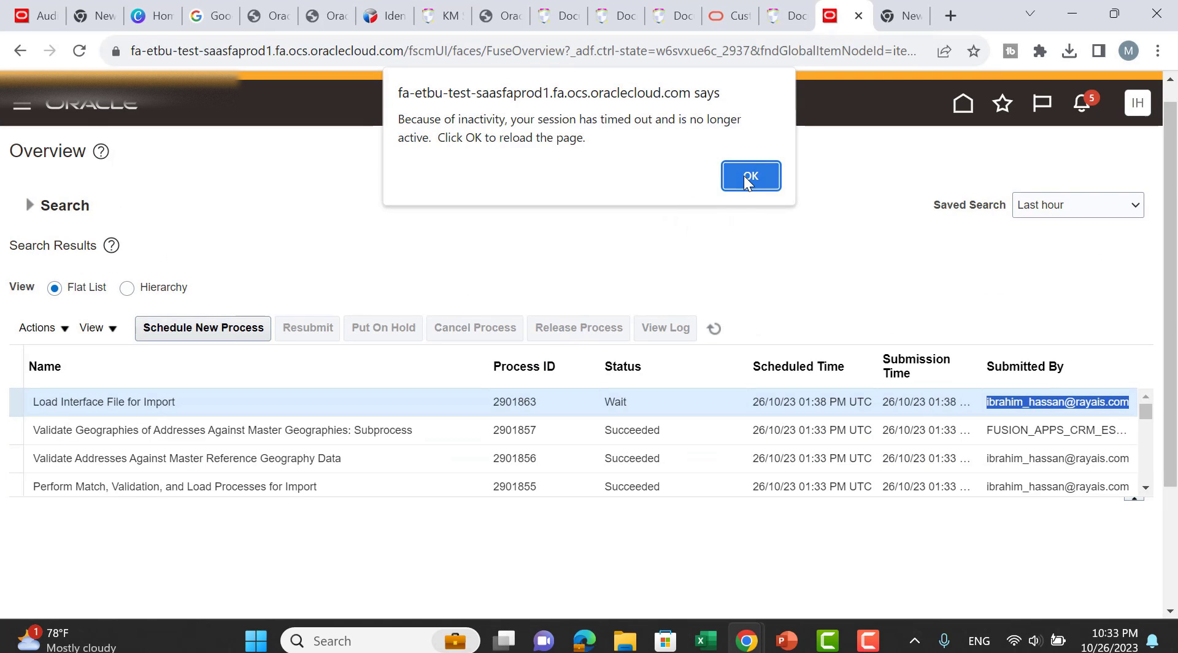
Reload the timed-out Oracle session and duplicate the Journals browser tab.
left_click(750, 175)
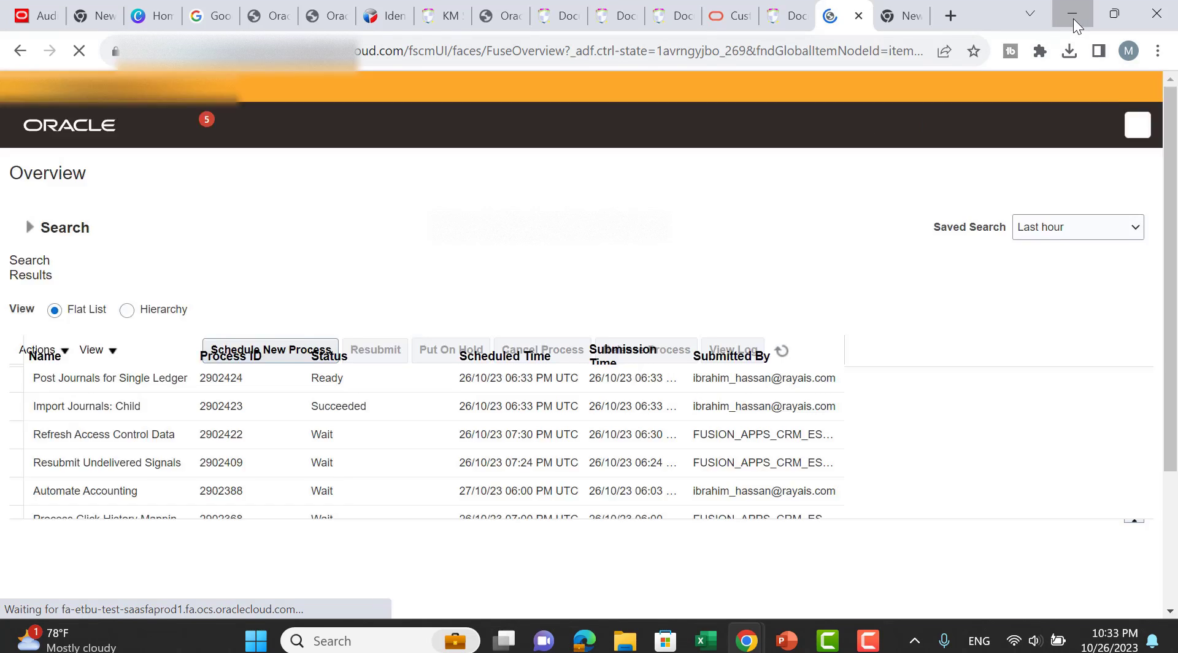
left_click(1073, 19)
mouse_move(746, 641)
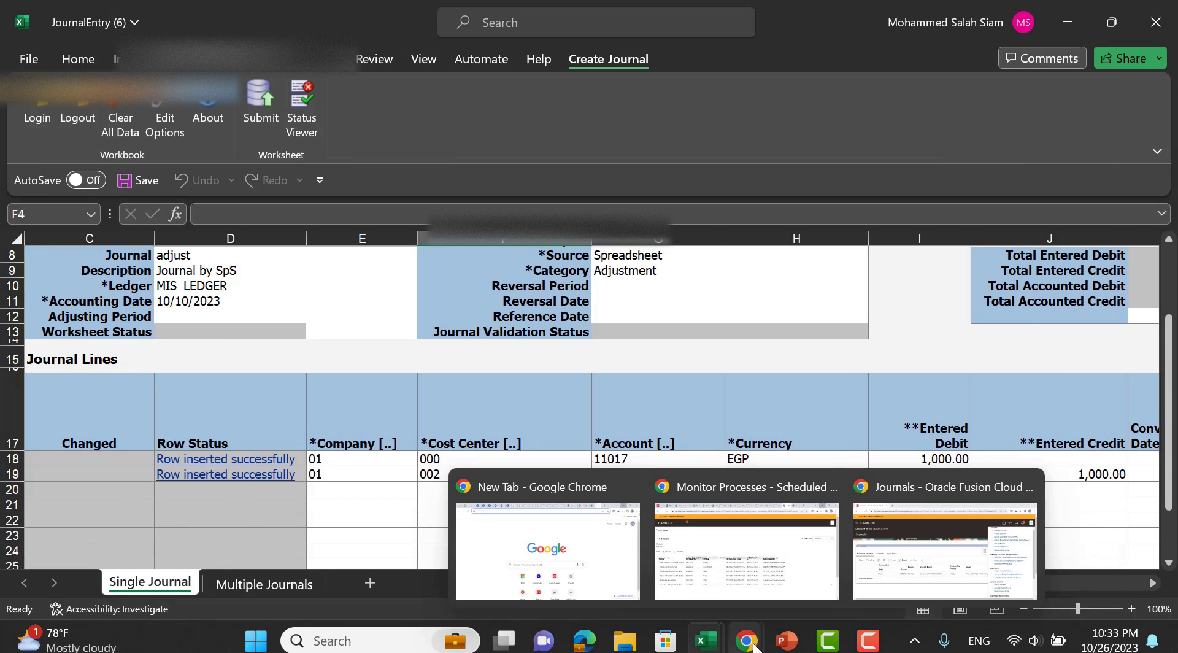
left_click(874, 571)
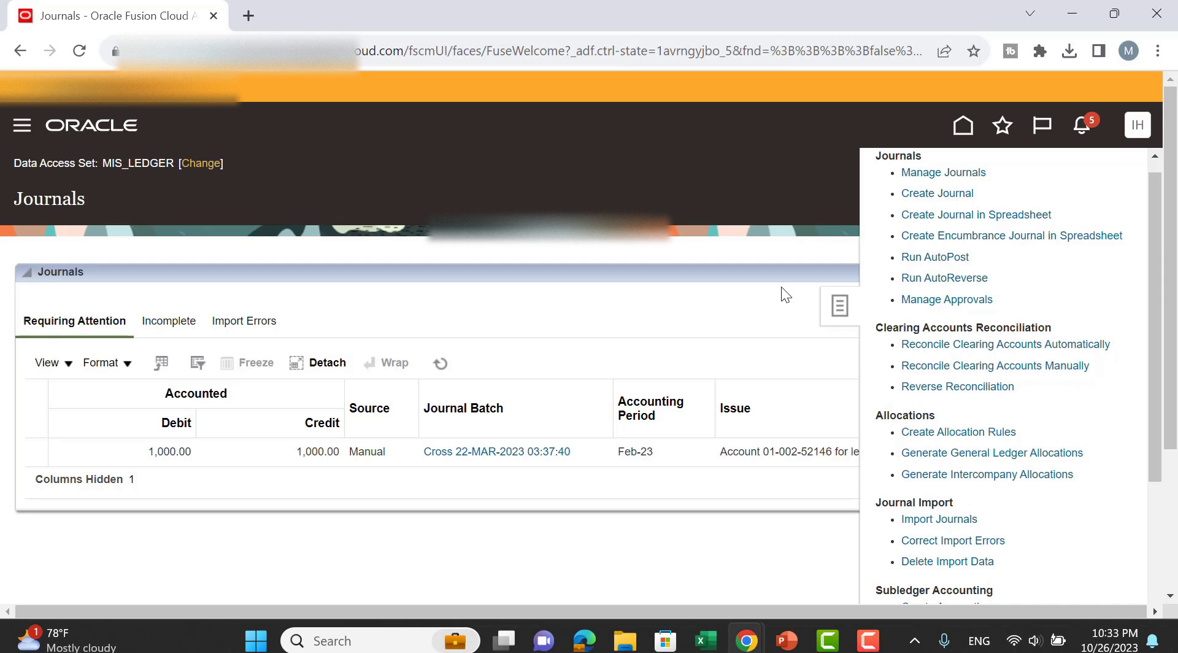
right_click(163, 18)
left_click(231, 150)
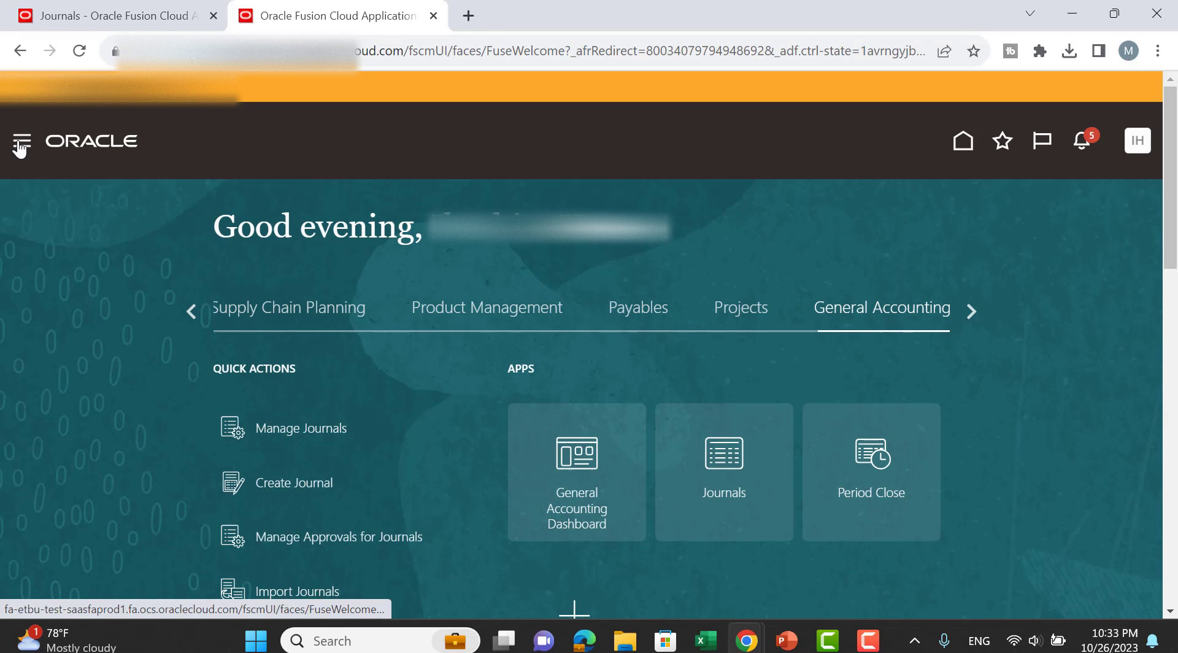
Open Tools > Scheduled Processes and refresh until Import Journals 2902423 and Post Journals 2902424 show Succeeded.
left_click(20, 142)
scroll(224, 293, "down", 10)
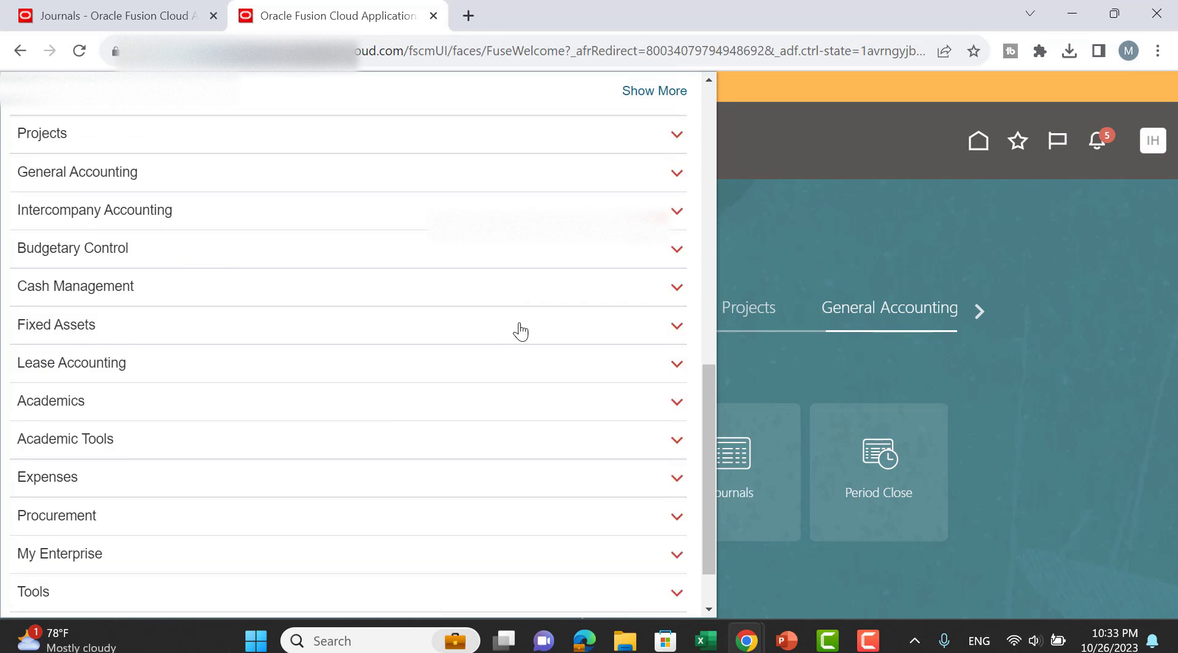
left_click(45, 526)
scroll(532, 395, "down", 5)
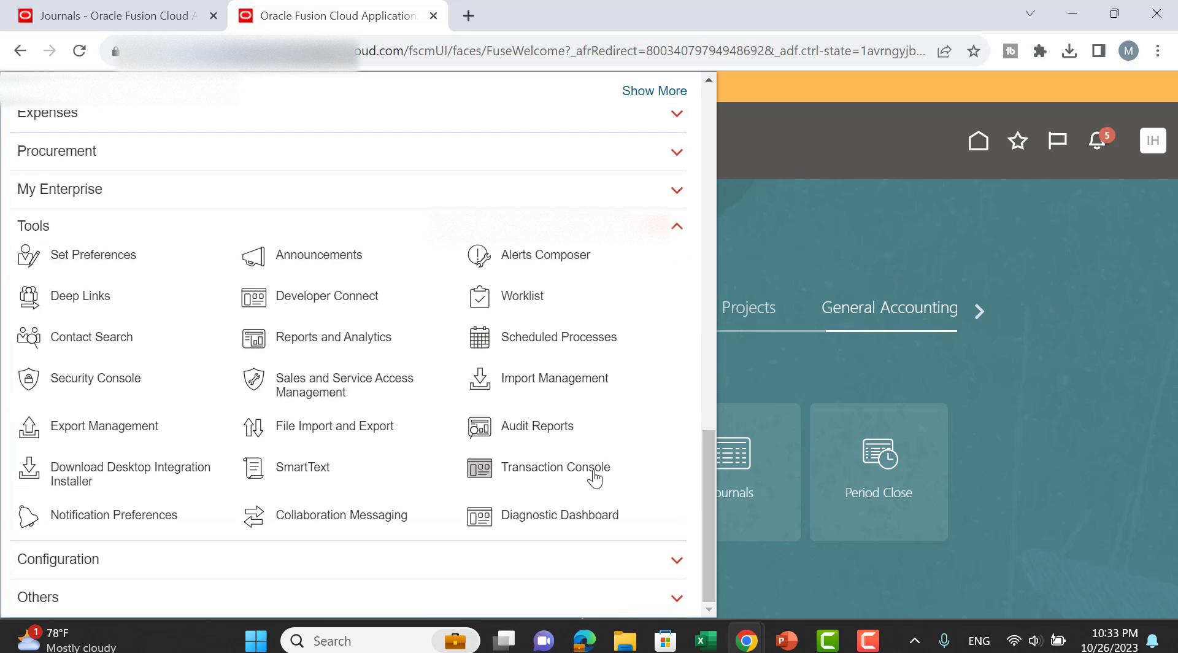
left_click(555, 339)
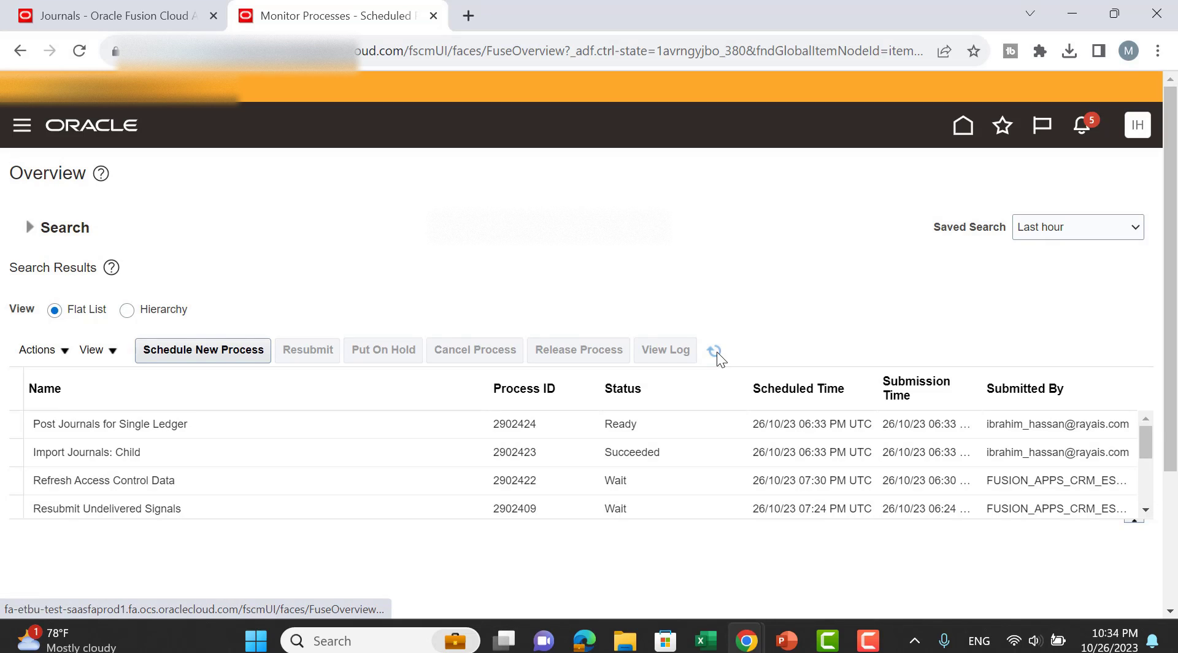
left_click(716, 351)
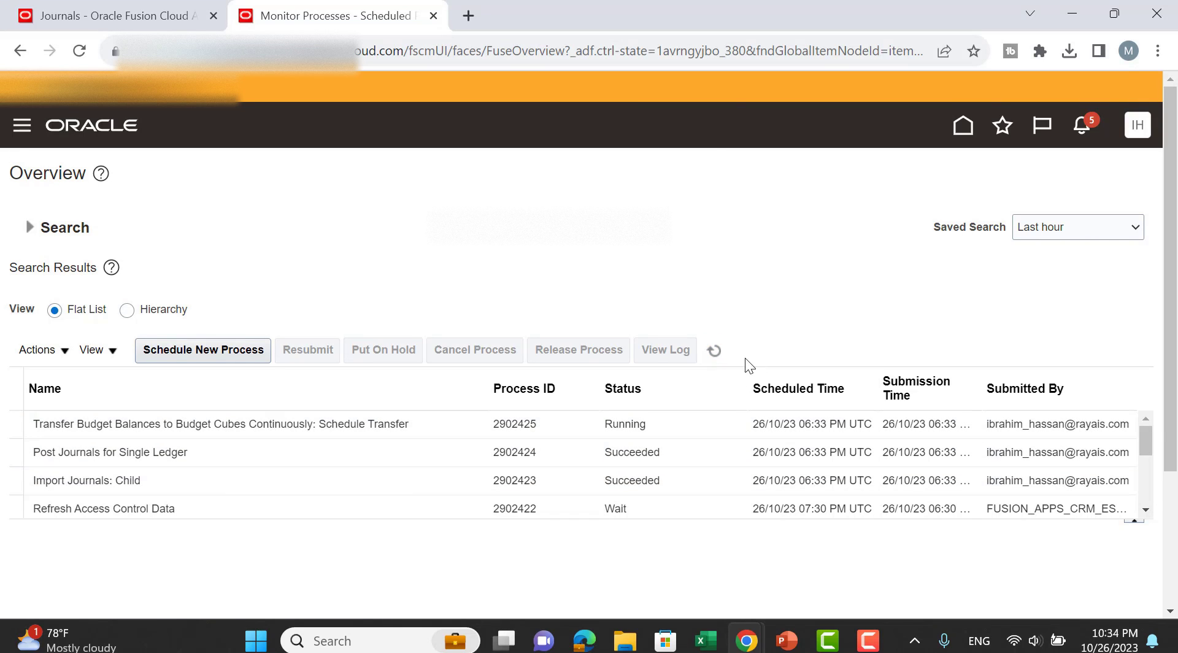
left_click(714, 351)
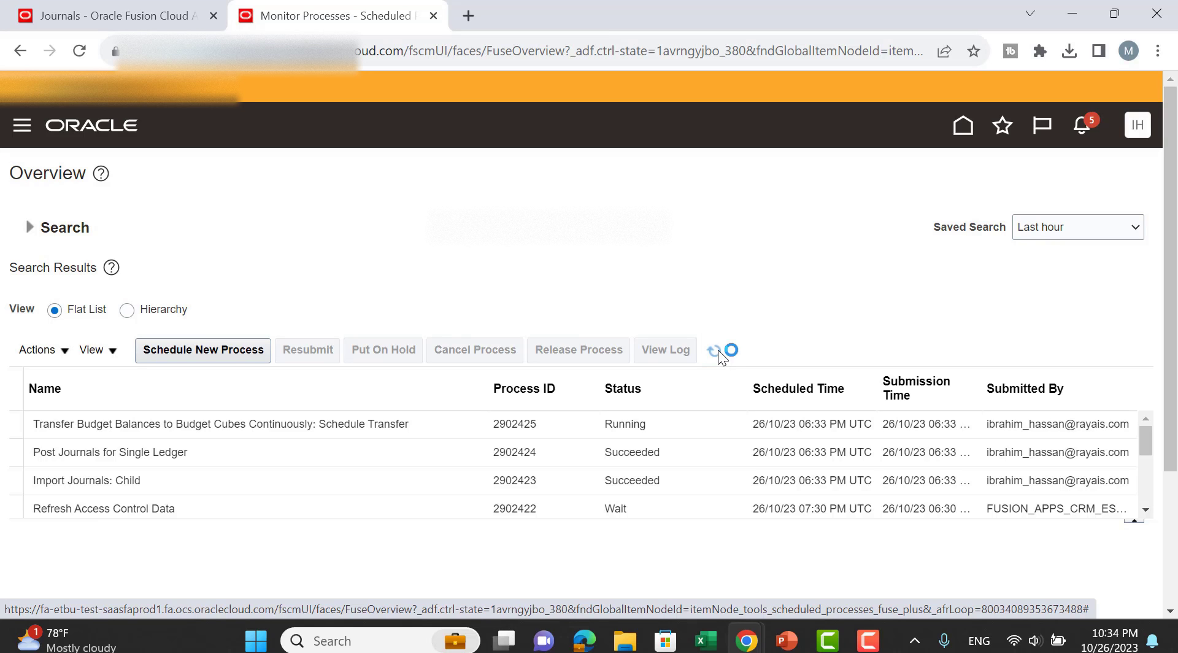
Go back to the Journals page and open Manage Journals to search by journal name.
left_click(166, 17)
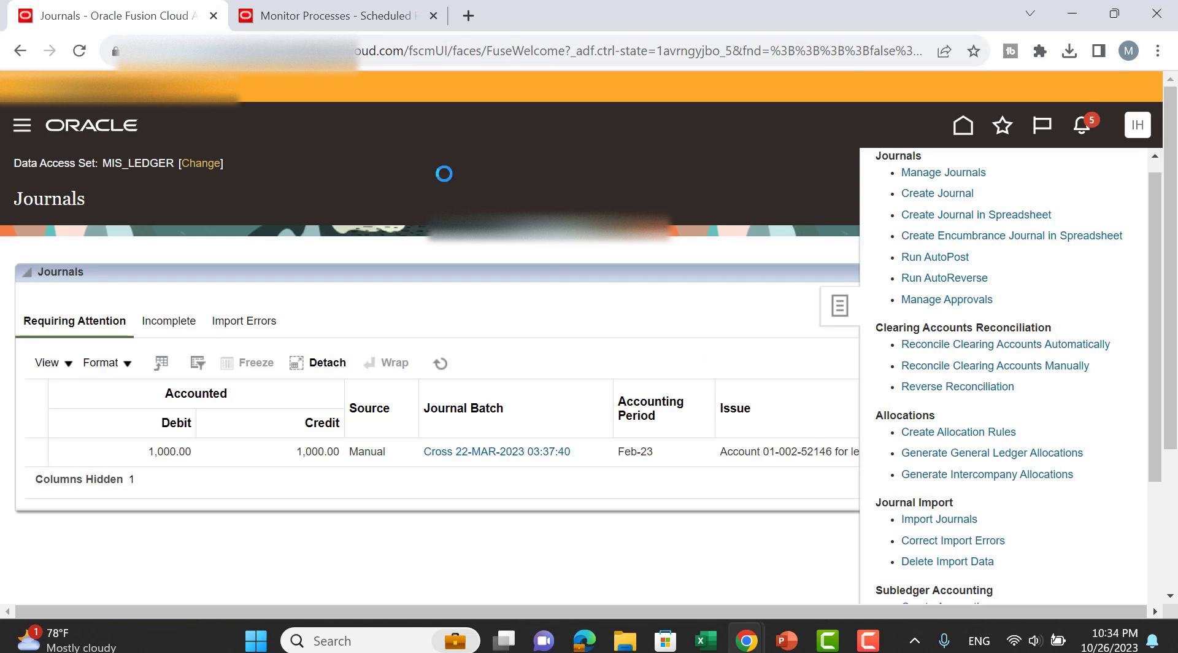
left_click(1144, 313)
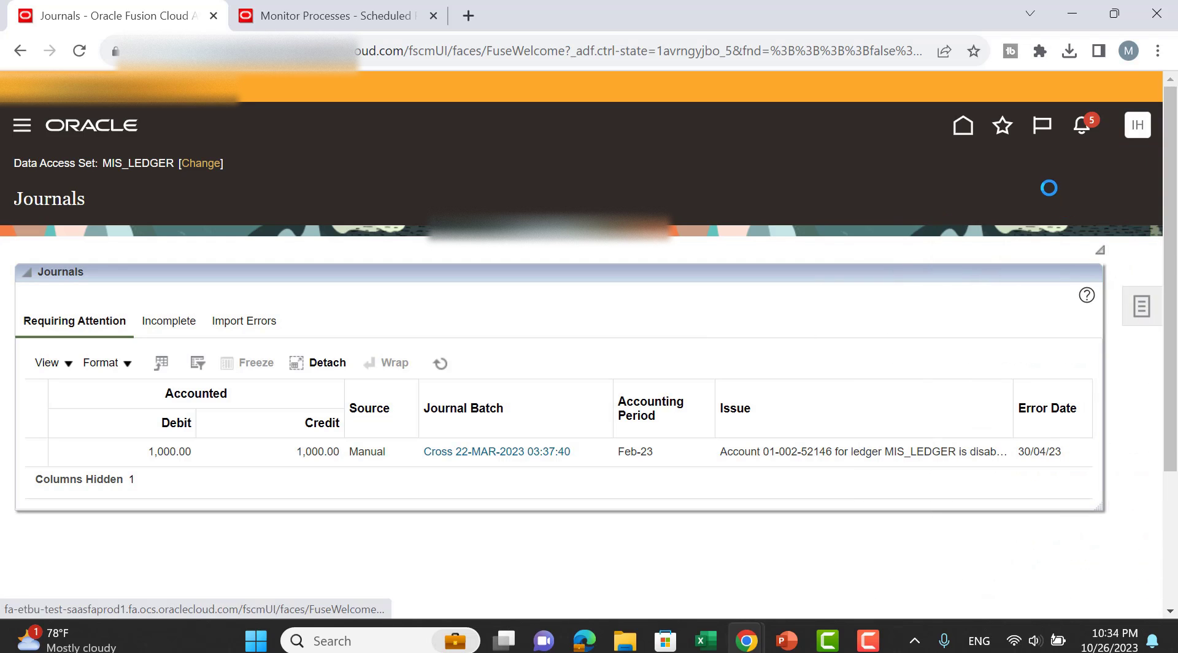
left_click(962, 190)
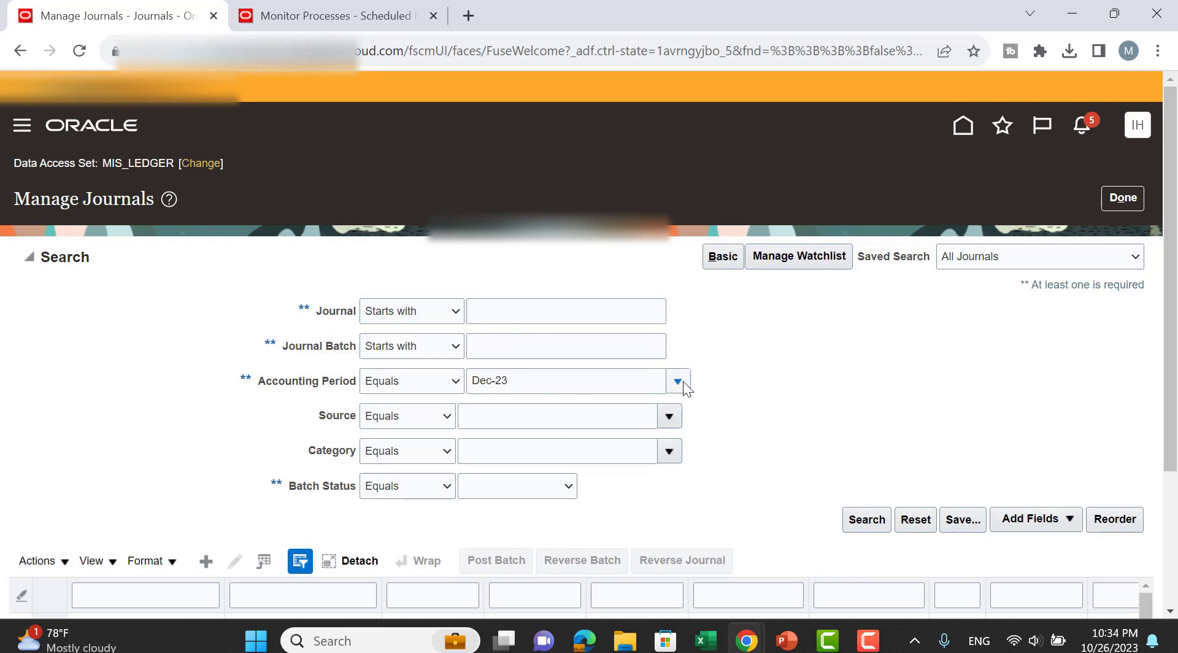
left_click(523, 313)
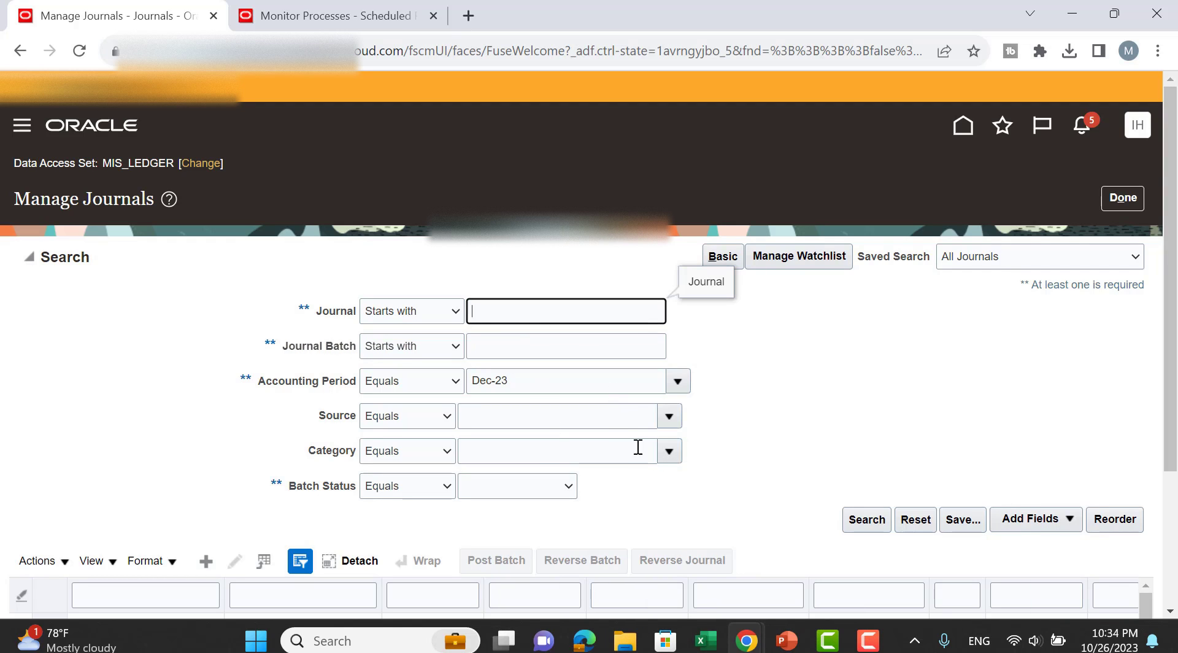
Copy the journal description from cell D9 of the JournalEntry workbook.
mouse_move(706, 641)
left_click(804, 540)
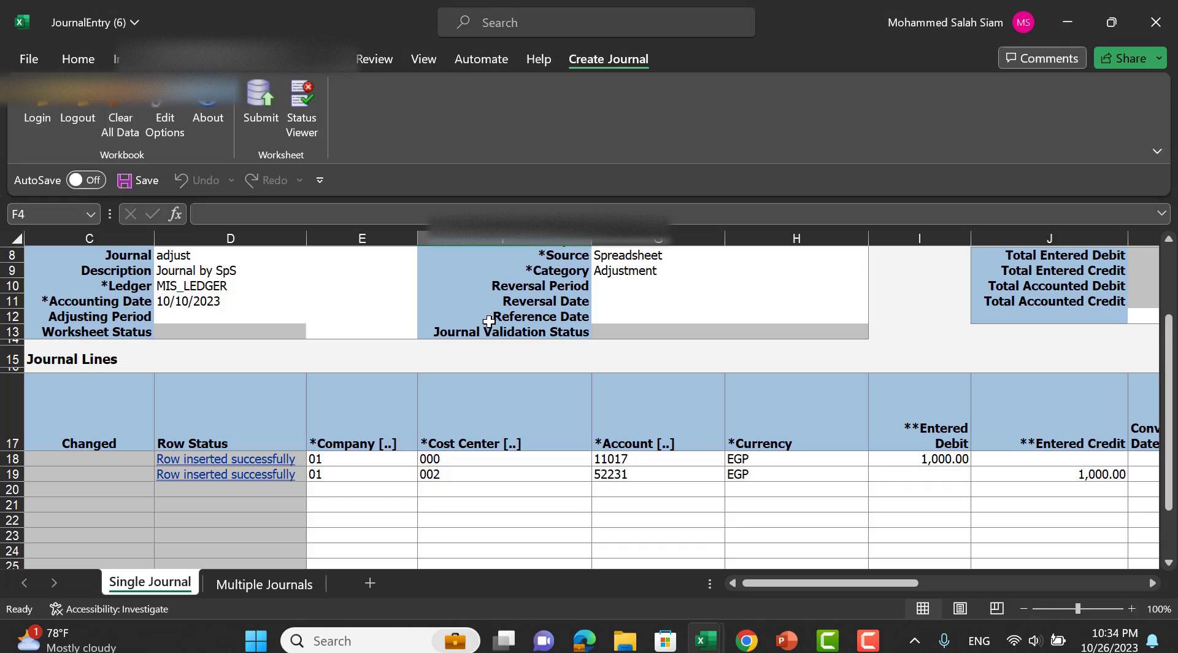
left_click(219, 272)
key("ctrl+c")
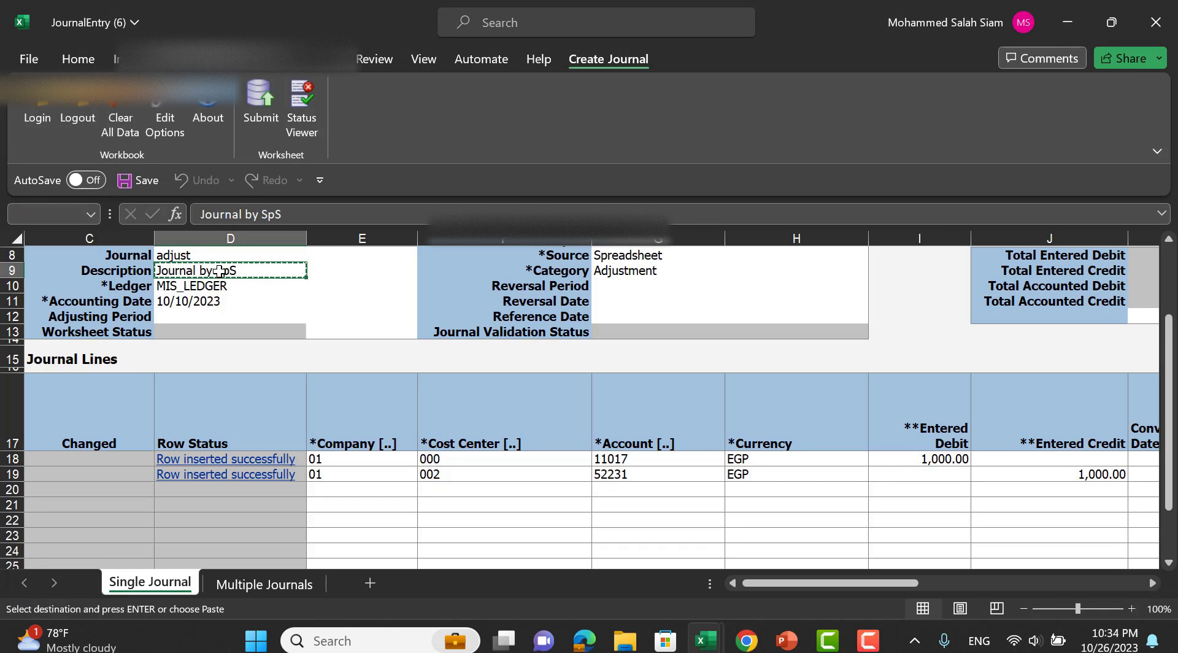
left_click(1068, 22)
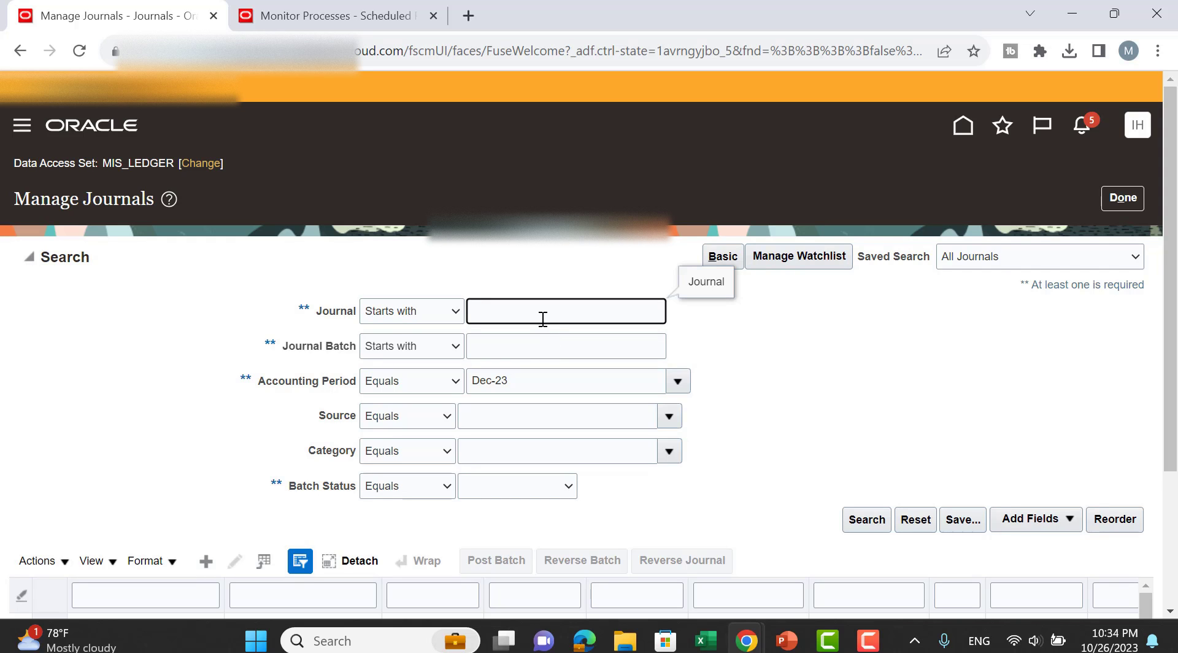
key("alt+Tab")
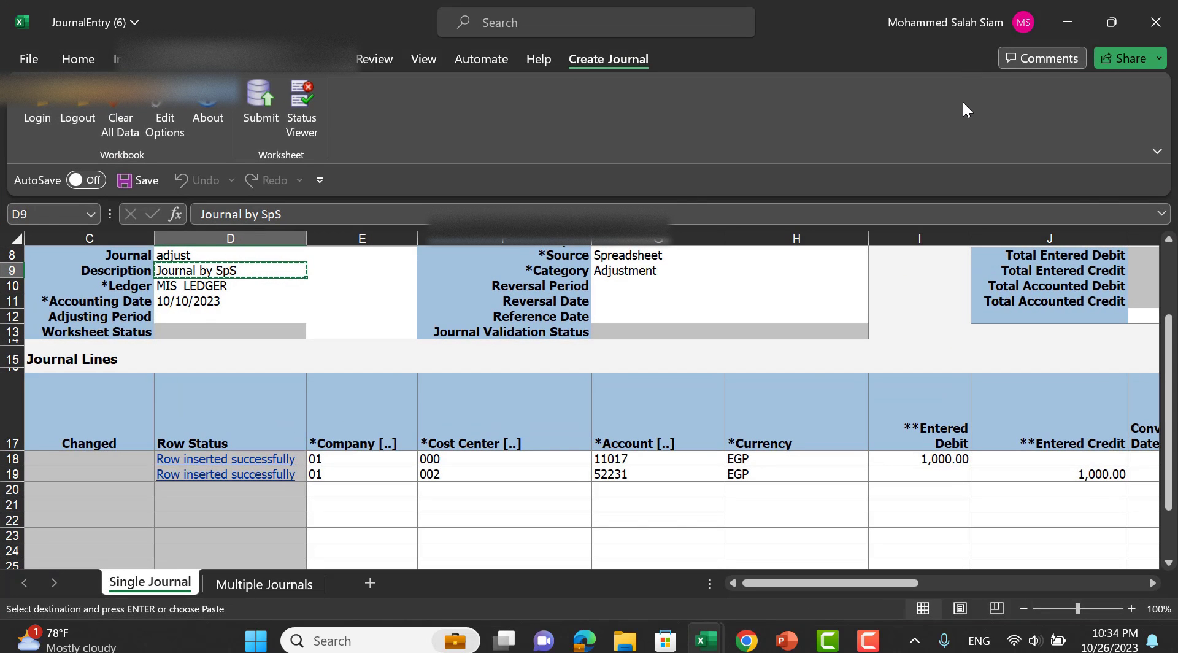
key("alt+Tab")
Search Manage Journals for 'adjust' in accounting period Oct-23.
type("a")
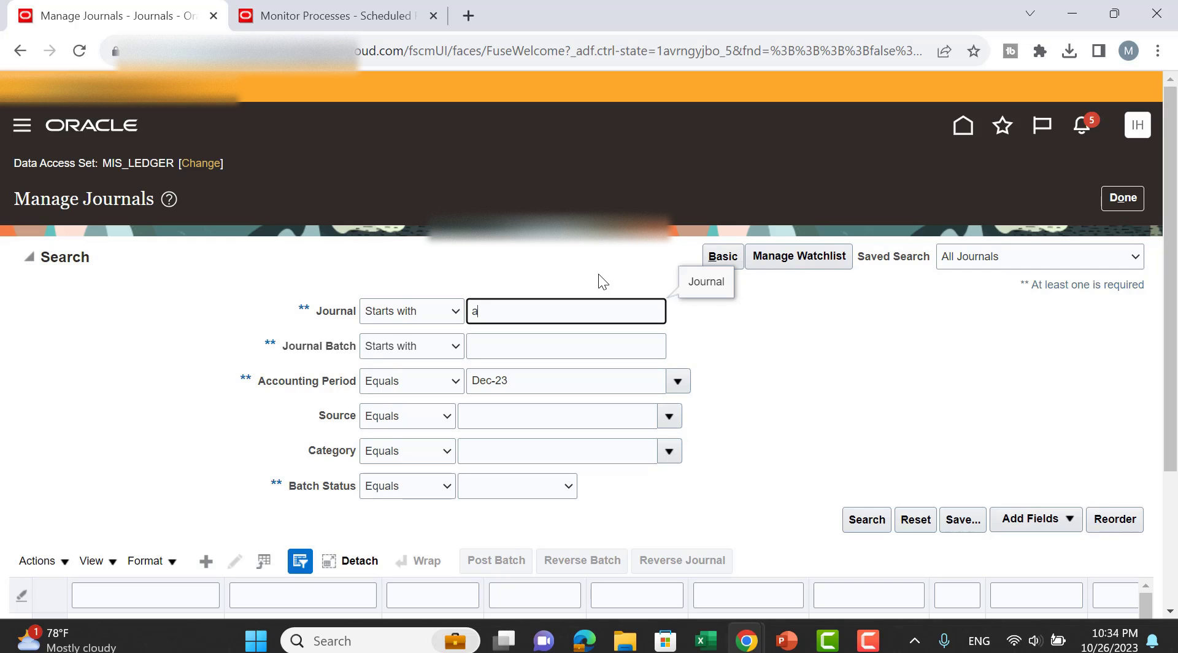
type("djust")
left_click(678, 382)
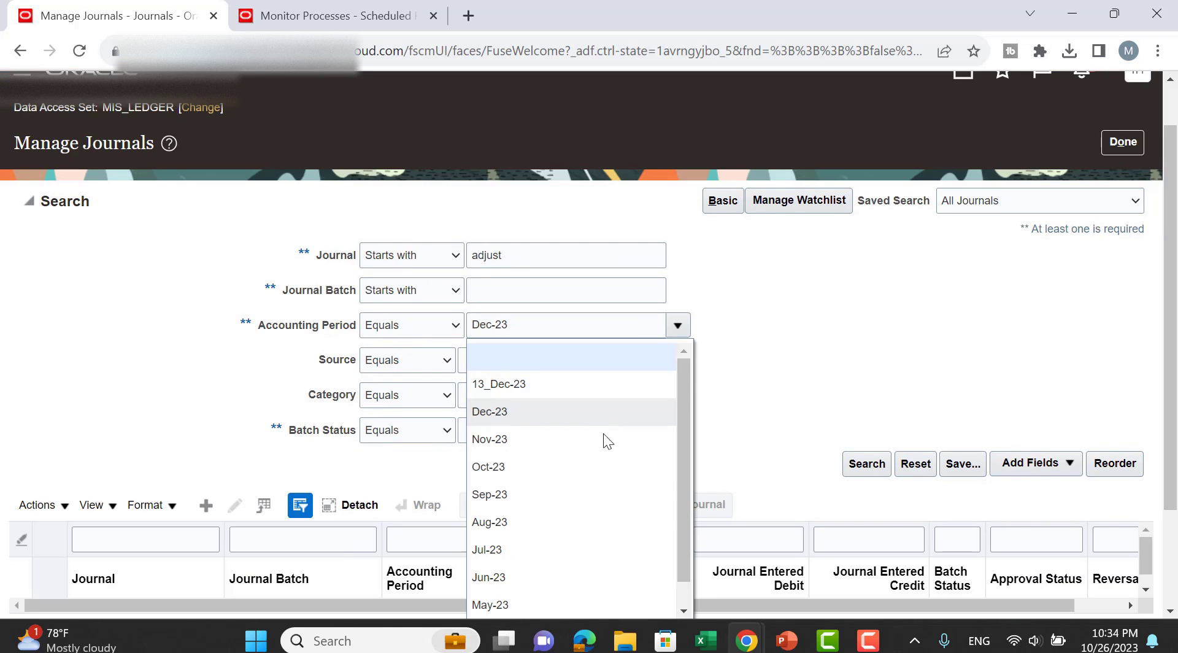
scroll(602, 434, "down", 2)
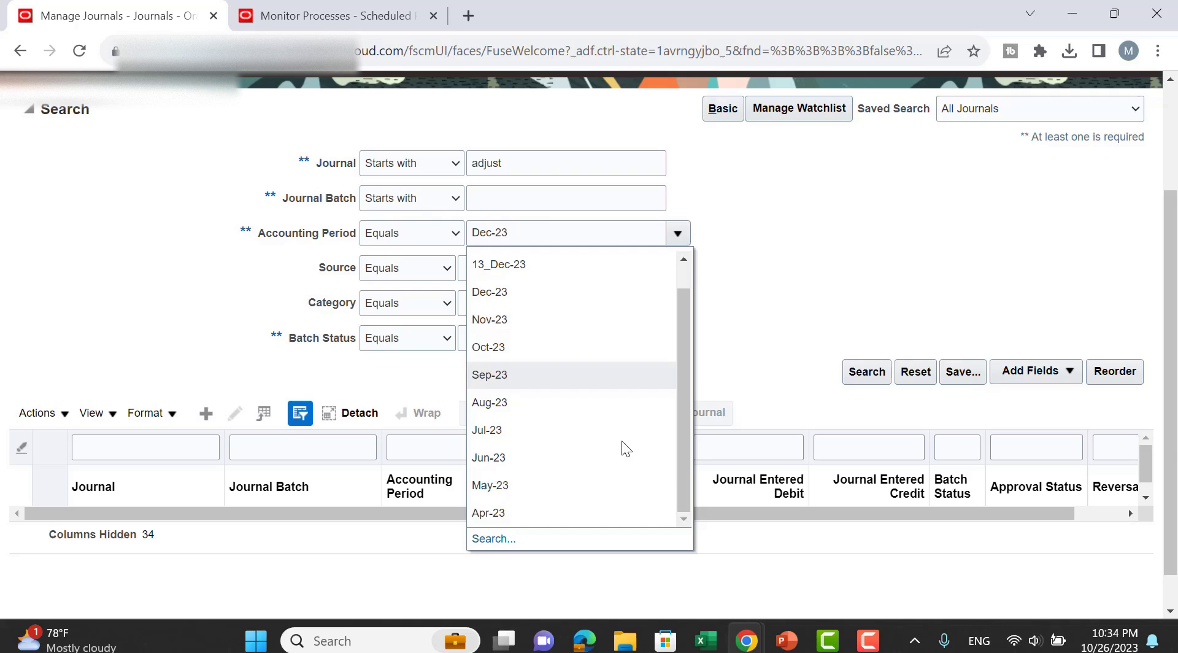
left_click(517, 348)
left_click(868, 375)
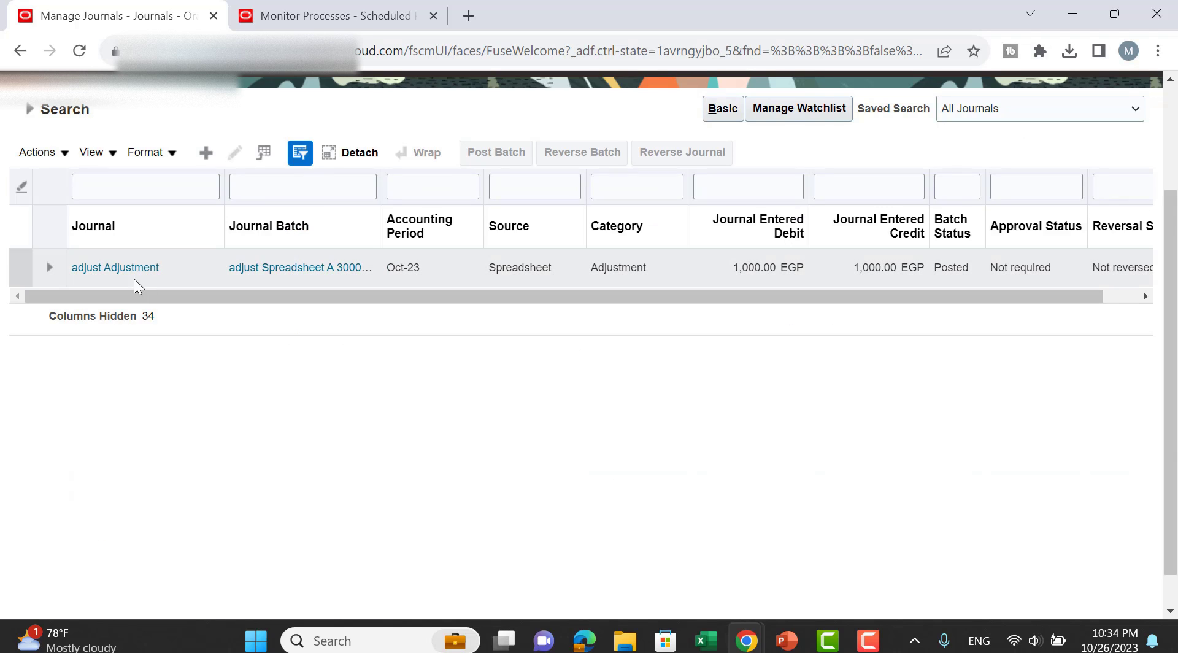
Open the adjust Adjustment journal, review its Posted batch and two 1,000.00 EGP lines, then open Batch Actions.
left_click(135, 279)
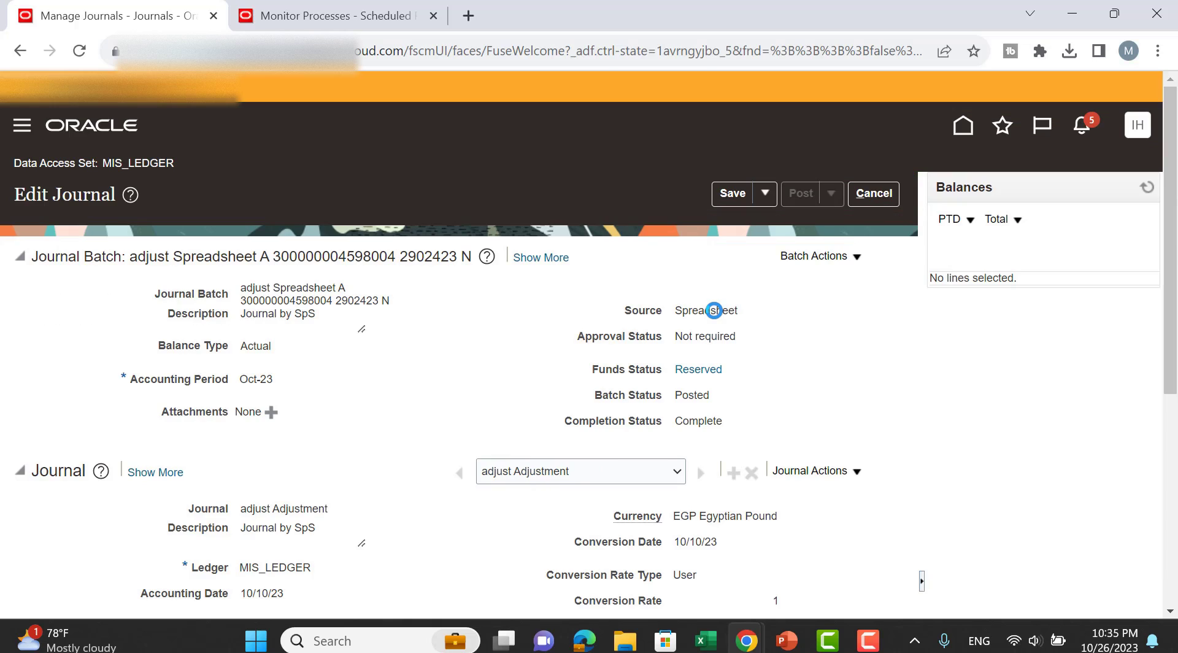
scroll(316, 237, "down", 3)
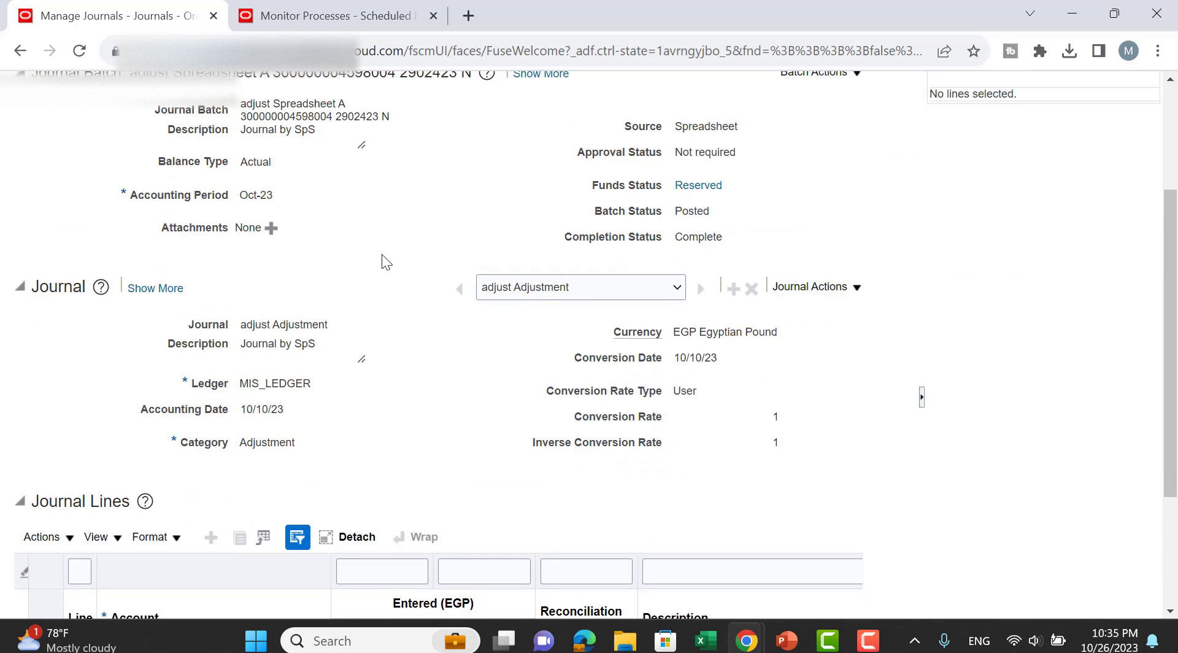
scroll(395, 281, "down", 3)
scroll(686, 269, "down", 1)
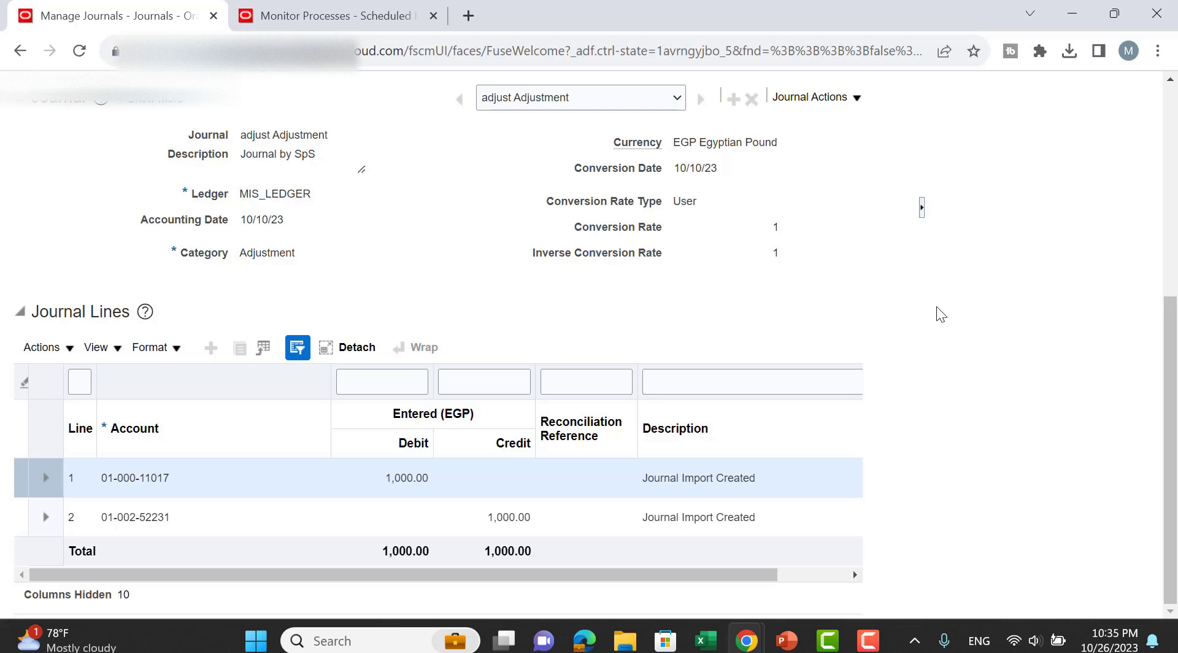
scroll(937, 307, "up", 3)
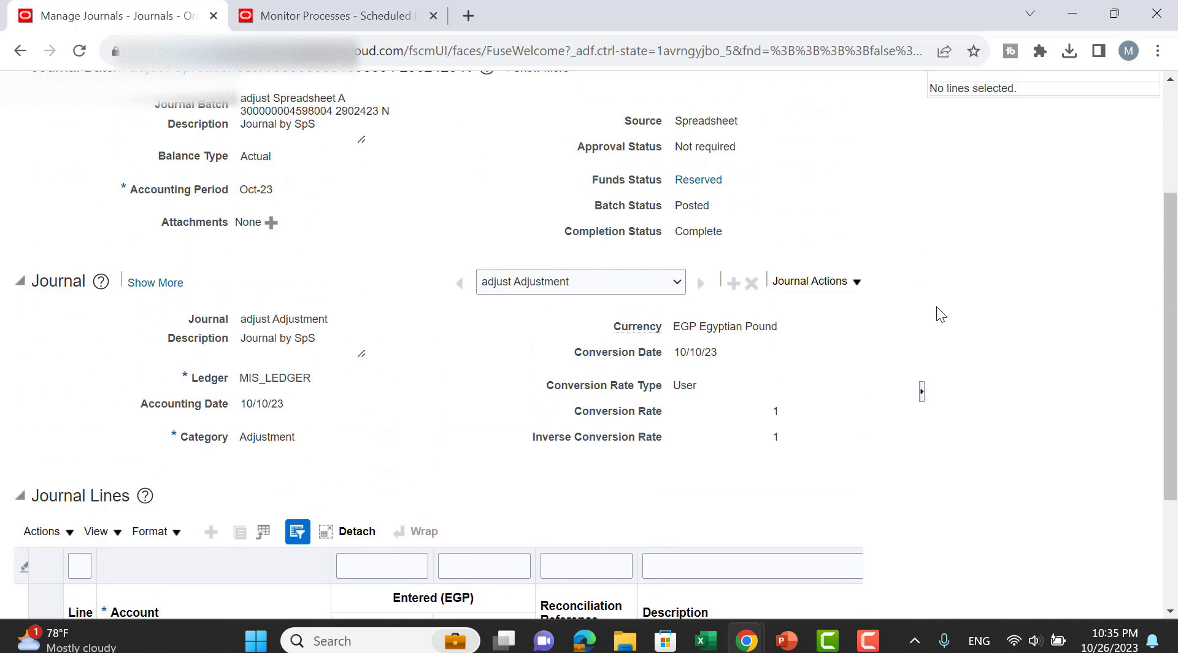
scroll(460, 255, "down", 1)
scroll(375, 220, "up", 1)
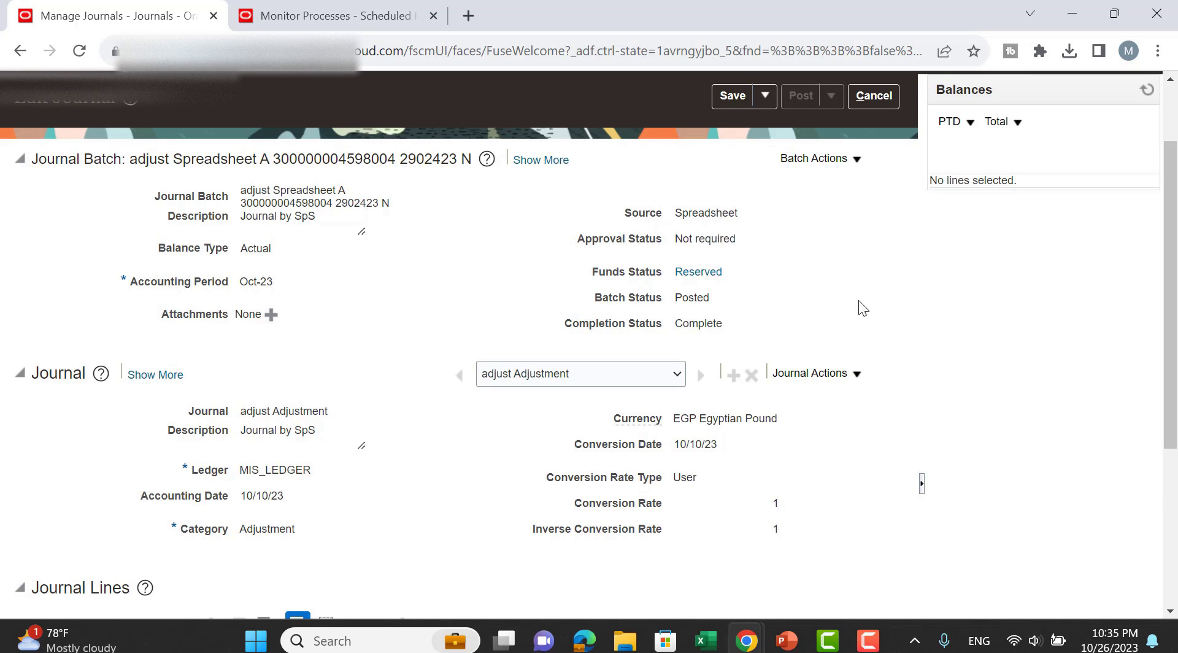
scroll(863, 307, "down", 1)
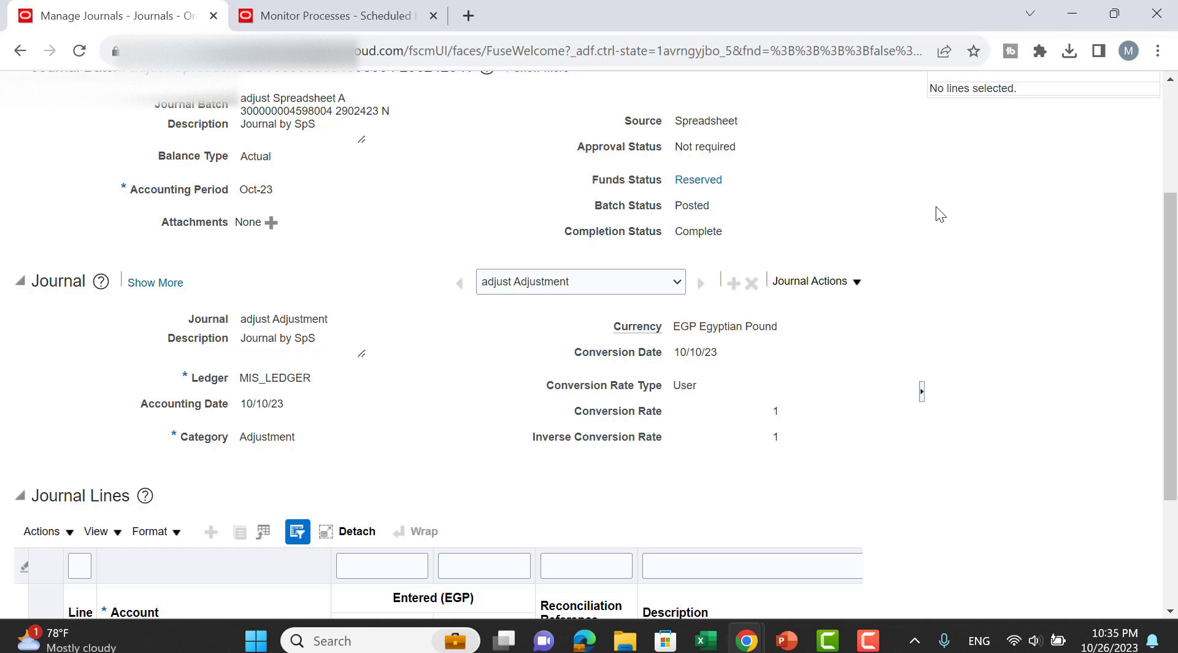
scroll(920, 227, "down", 1)
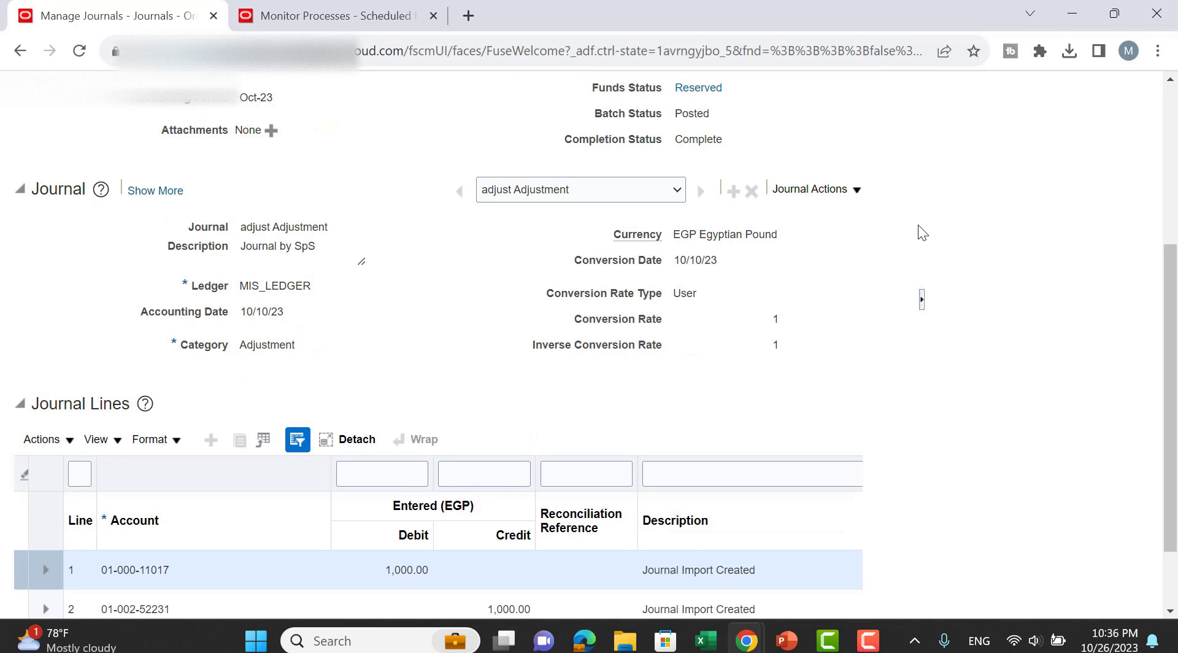
scroll(923, 221, "up", 3)
left_click(839, 249)
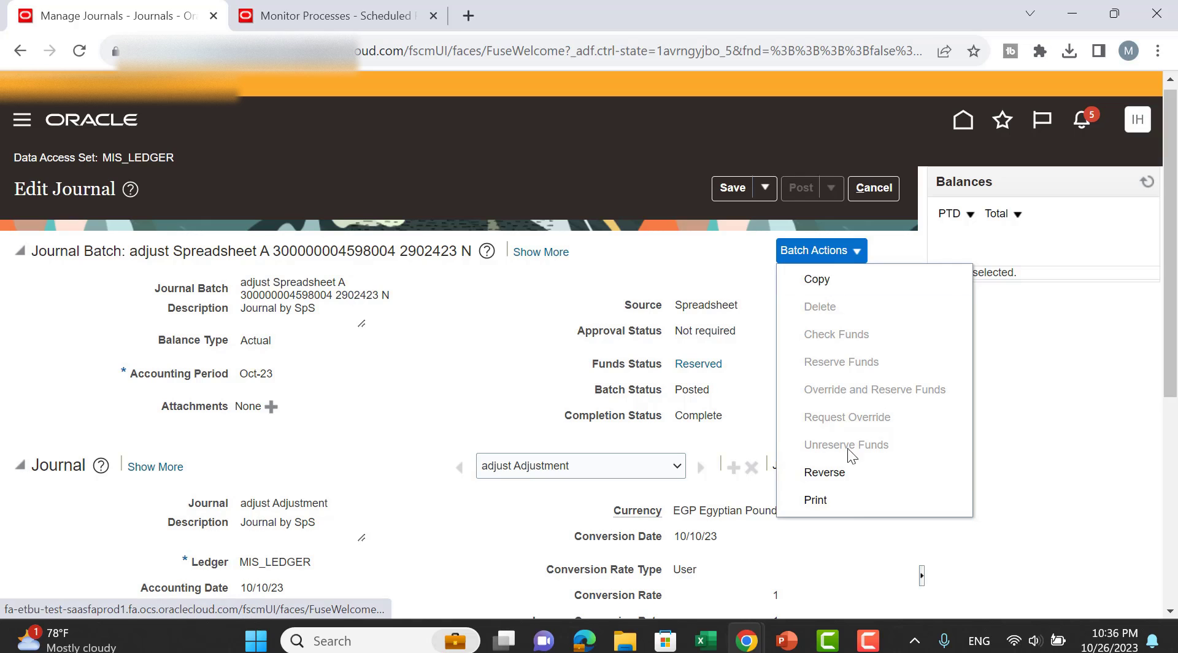
Close the Batch and Journal Actions menus, go to the home page, and switch it to Payables.
left_click(864, 545)
scroll(905, 502, "down", 3)
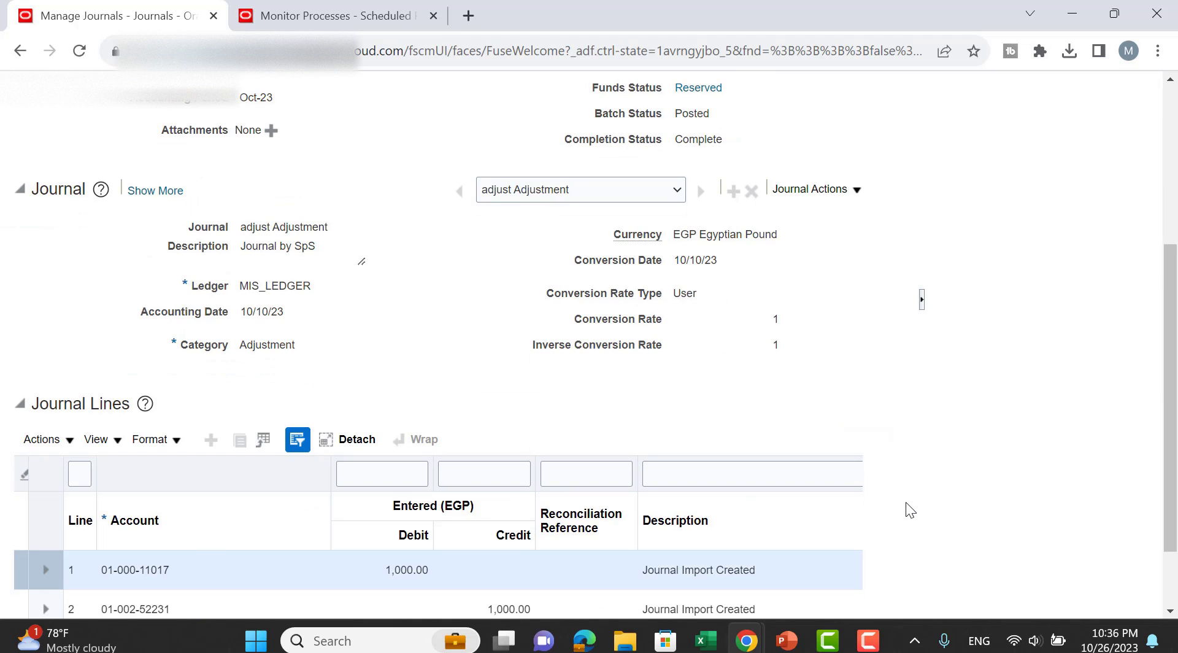
left_click(849, 190)
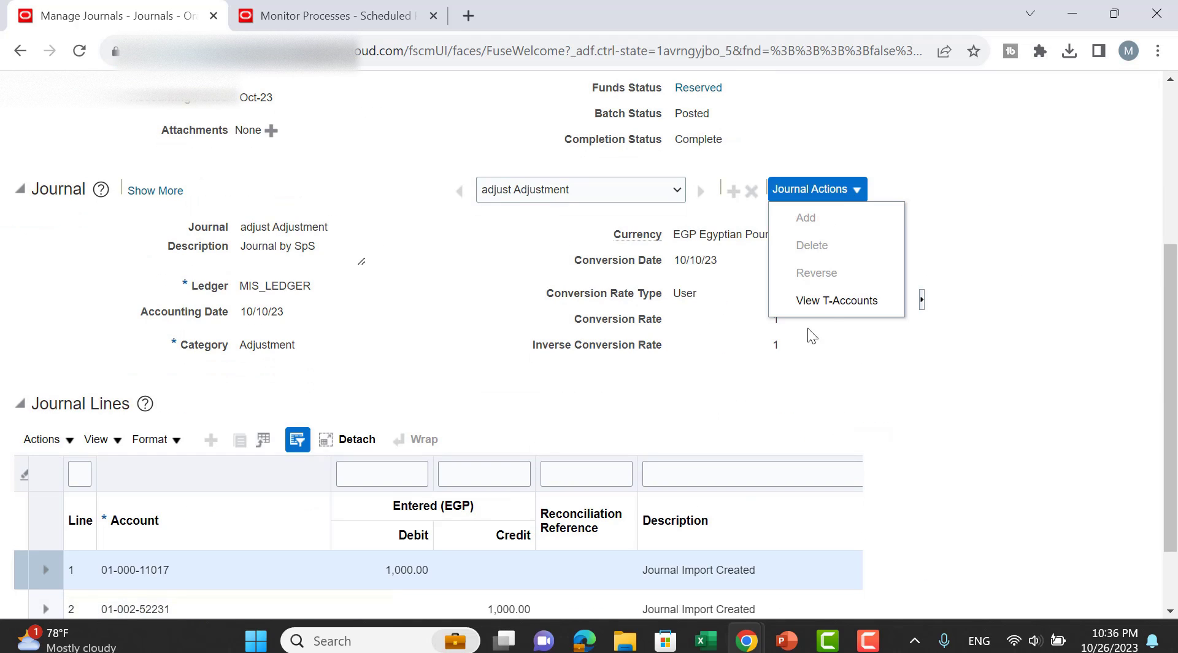
left_click(1029, 294)
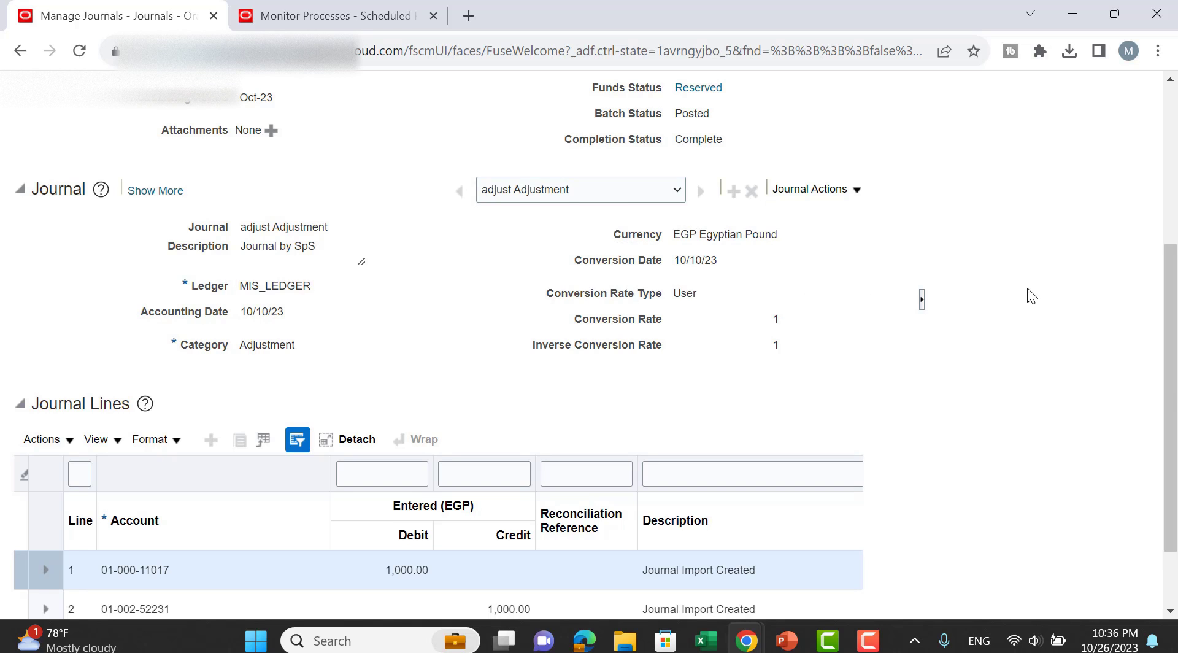
scroll(1027, 288, "up", 5)
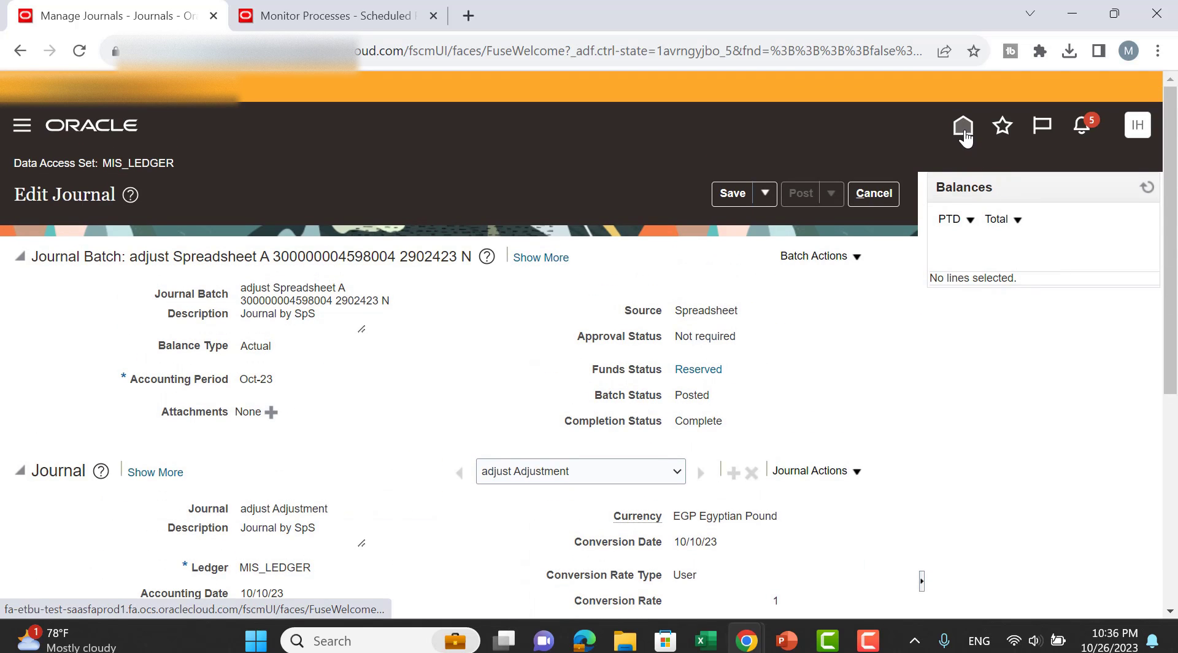
left_click(963, 125)
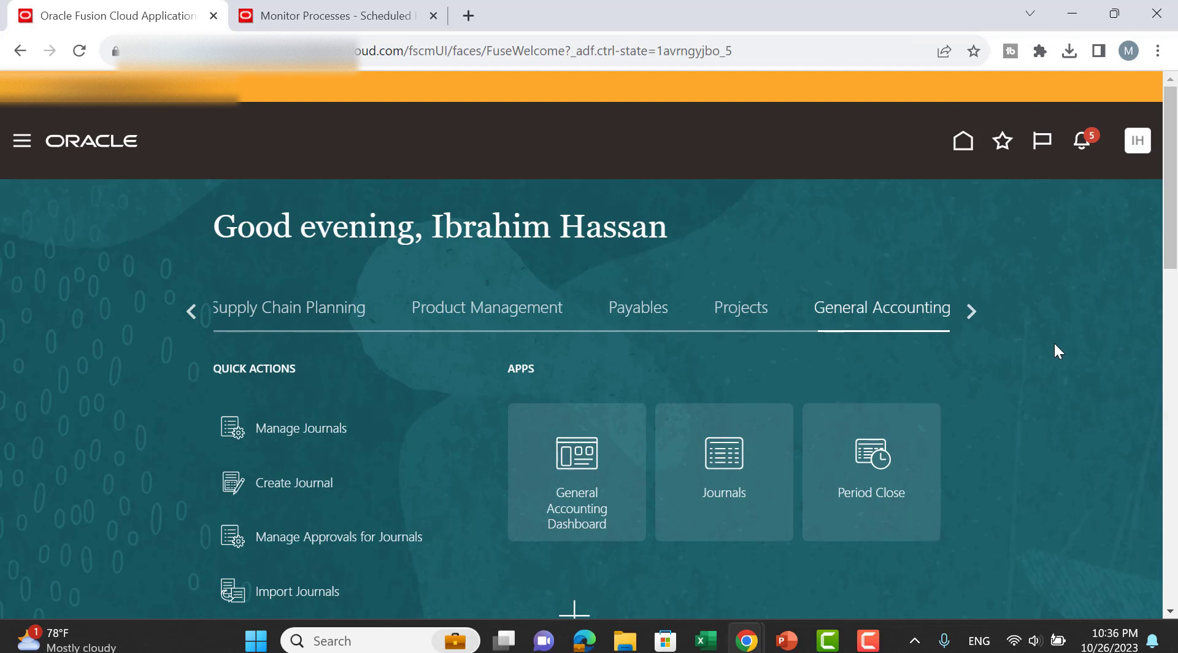
left_click(637, 309)
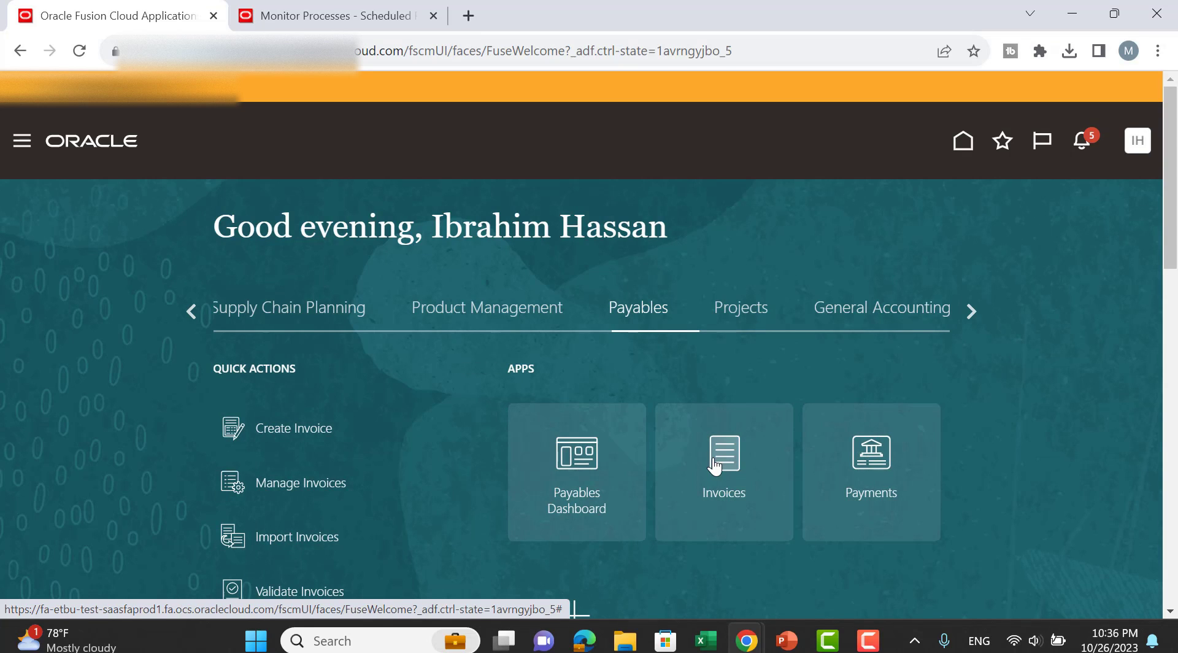
Download the Create Invoice from Spreadsheet template, CreateQuickInvoices (4).xlsm, and open it in Excel.
scroll(1026, 314, "down", 2)
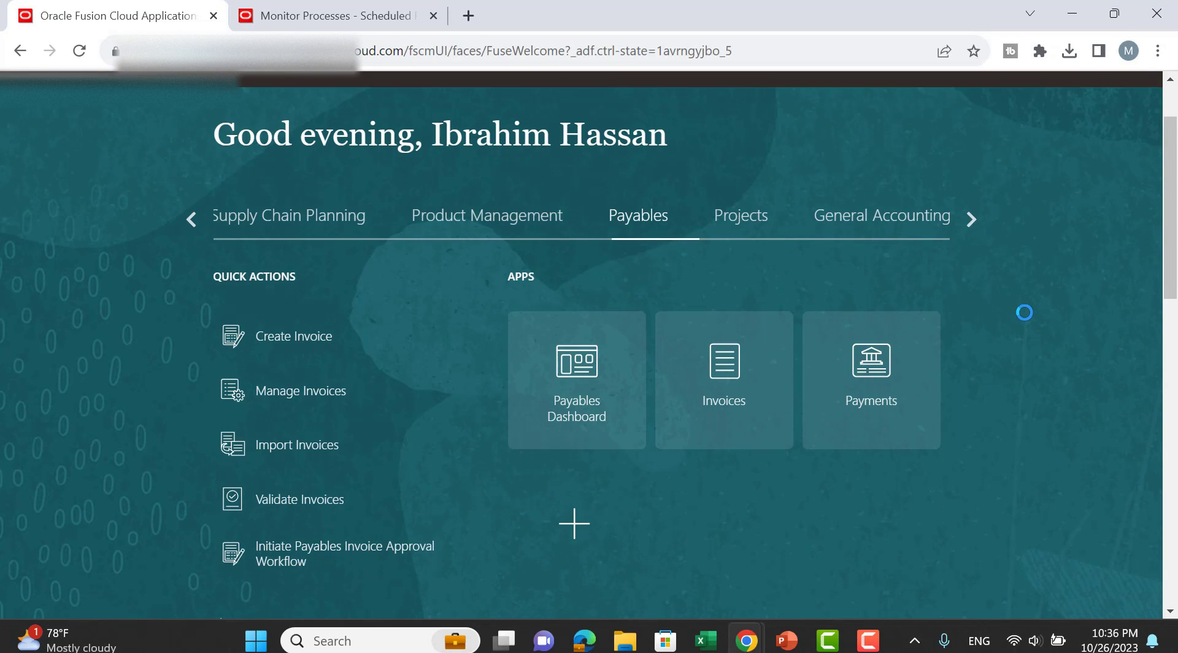
scroll(1024, 312, "down", 2)
scroll(1024, 313, "down", 2)
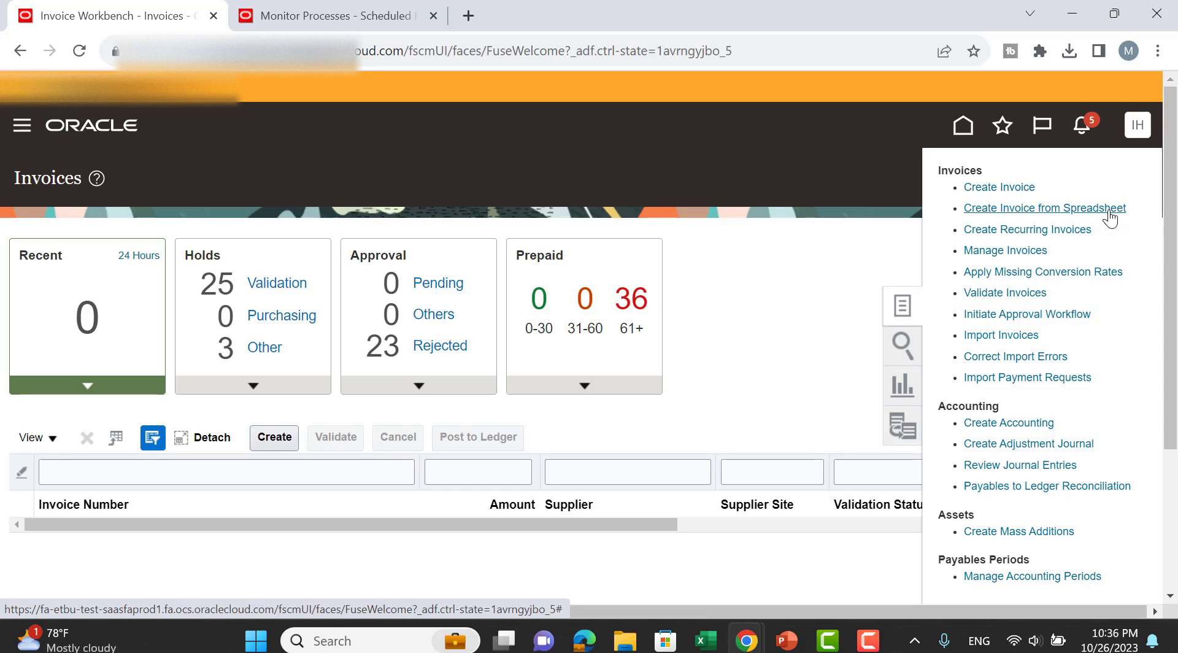
scroll(1133, 348, "down", 4)
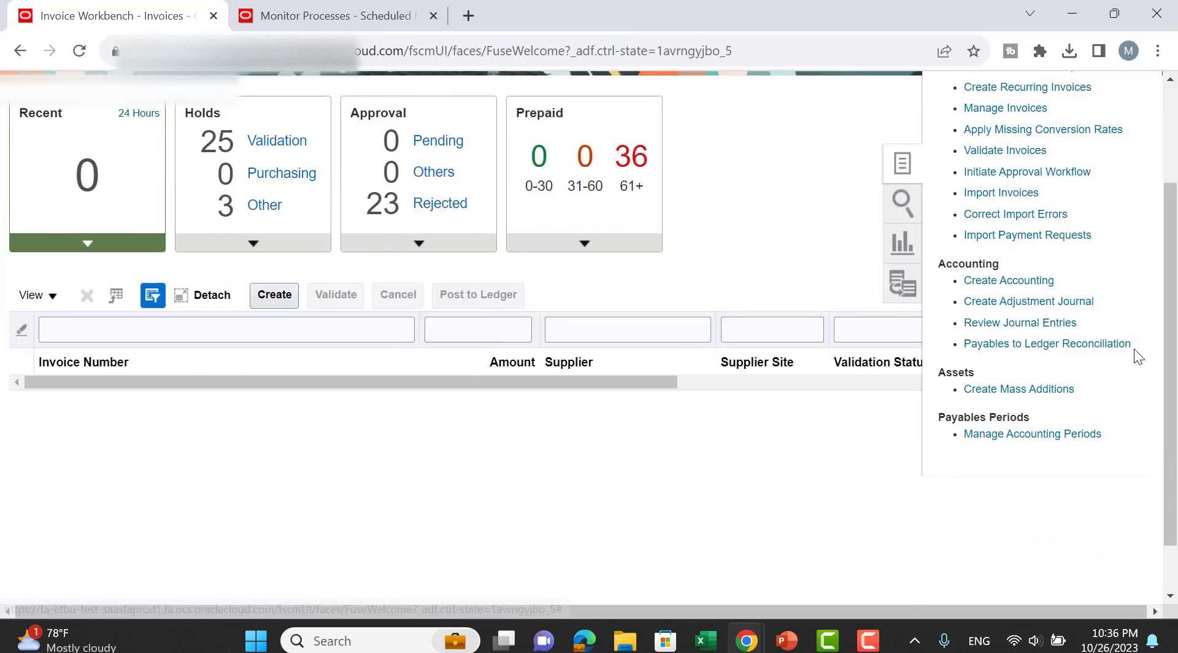
scroll(1134, 349, "up", 2)
scroll(1136, 341, "up", 2)
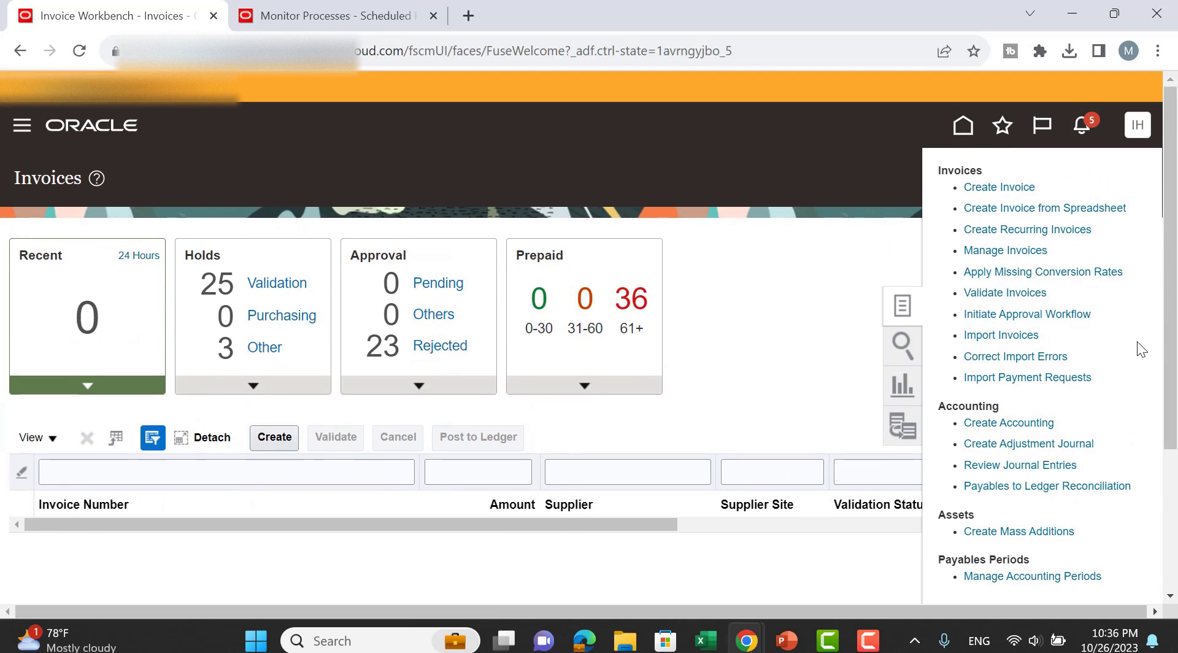
left_click(1041, 212)
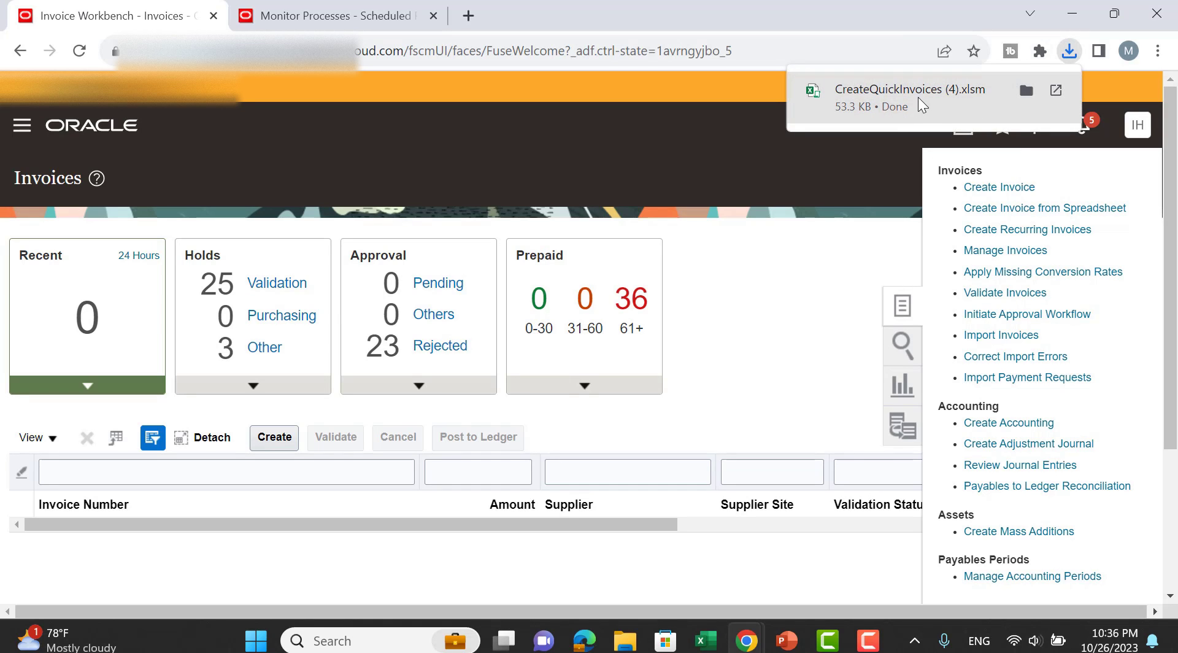
left_click(919, 101)
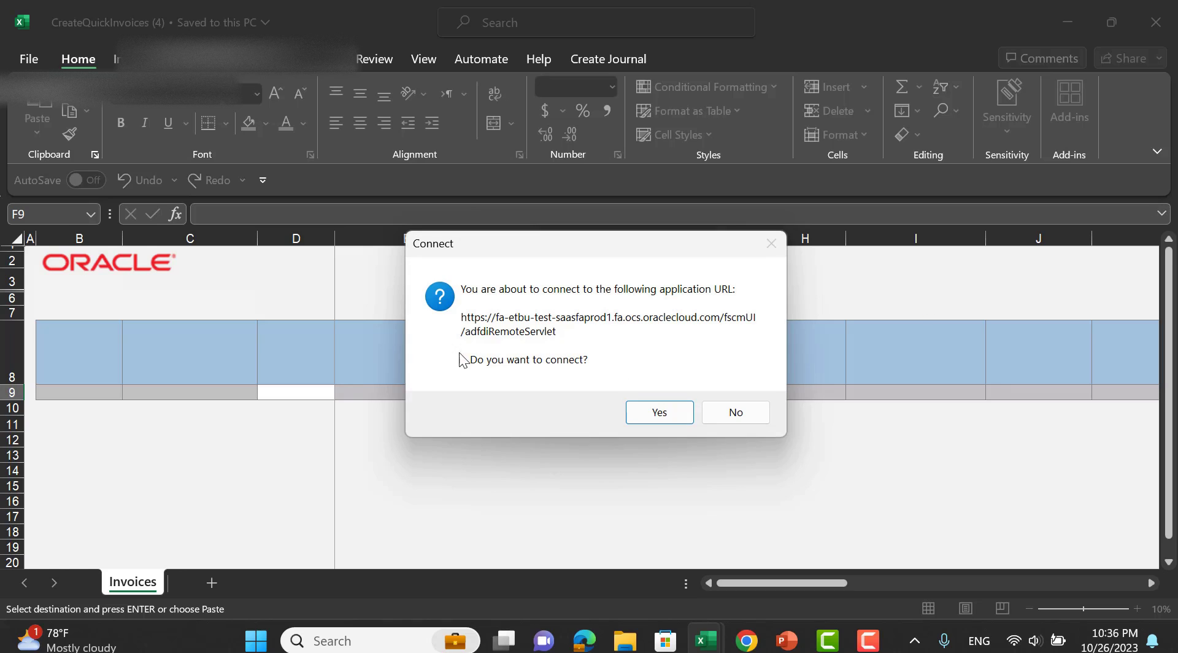
Accept the Connect prompt so CreateQuickInvoices (4) links to the Oracle application URL.
left_click(659, 413)
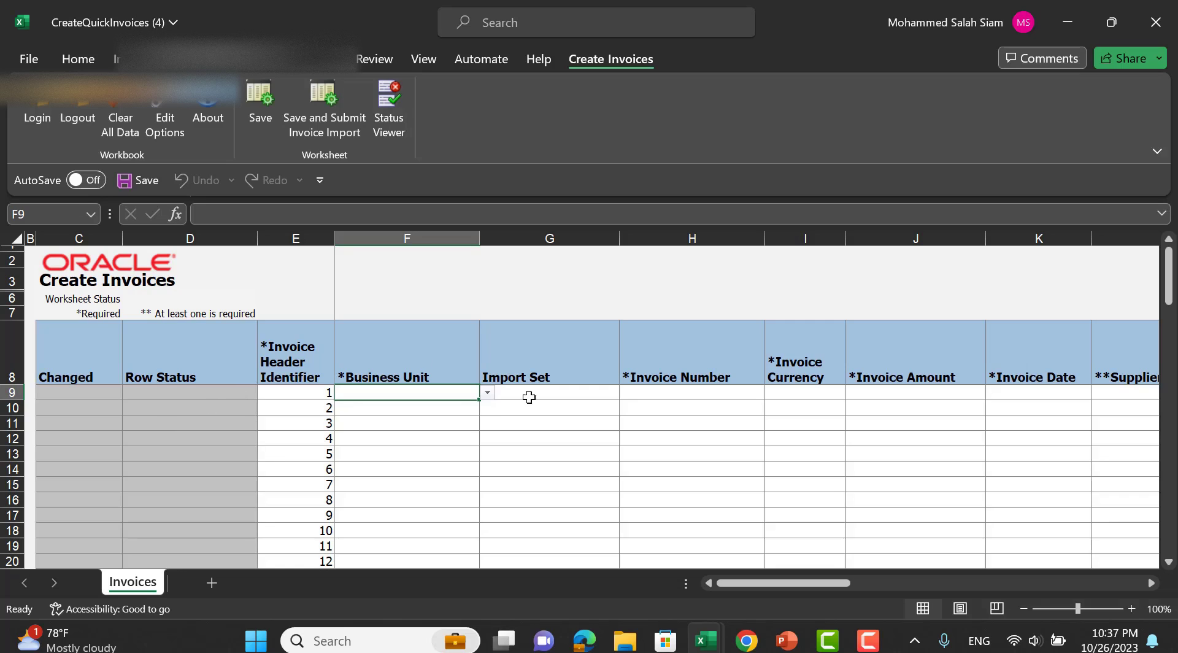
Set row 9's business unit to SHIP AND CREW_BU and invoice number to 'invoice 11'.
left_click(491, 406)
left_click(457, 387)
left_click(488, 392)
left_click(405, 485)
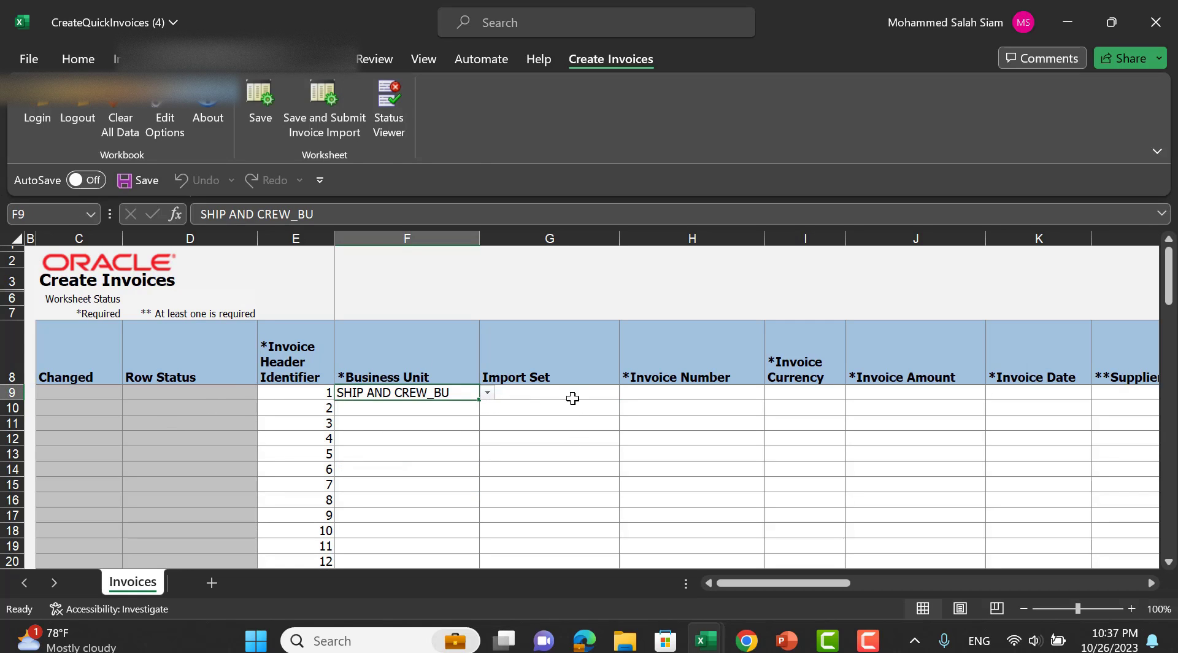
left_click(571, 394)
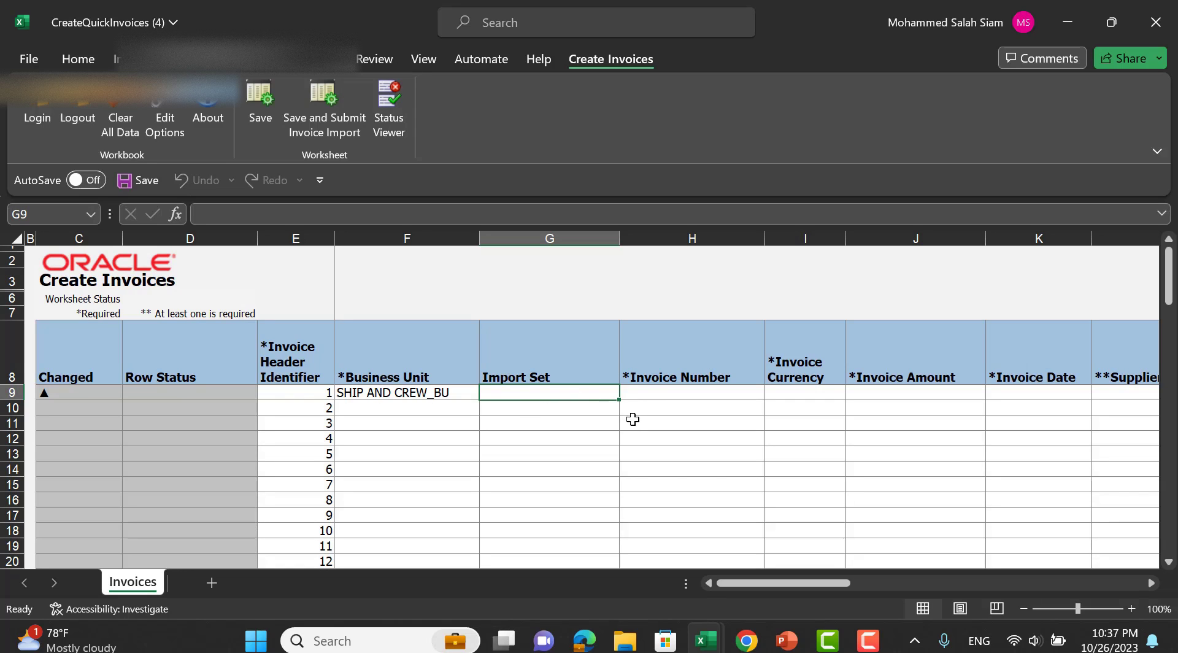
left_click(669, 397)
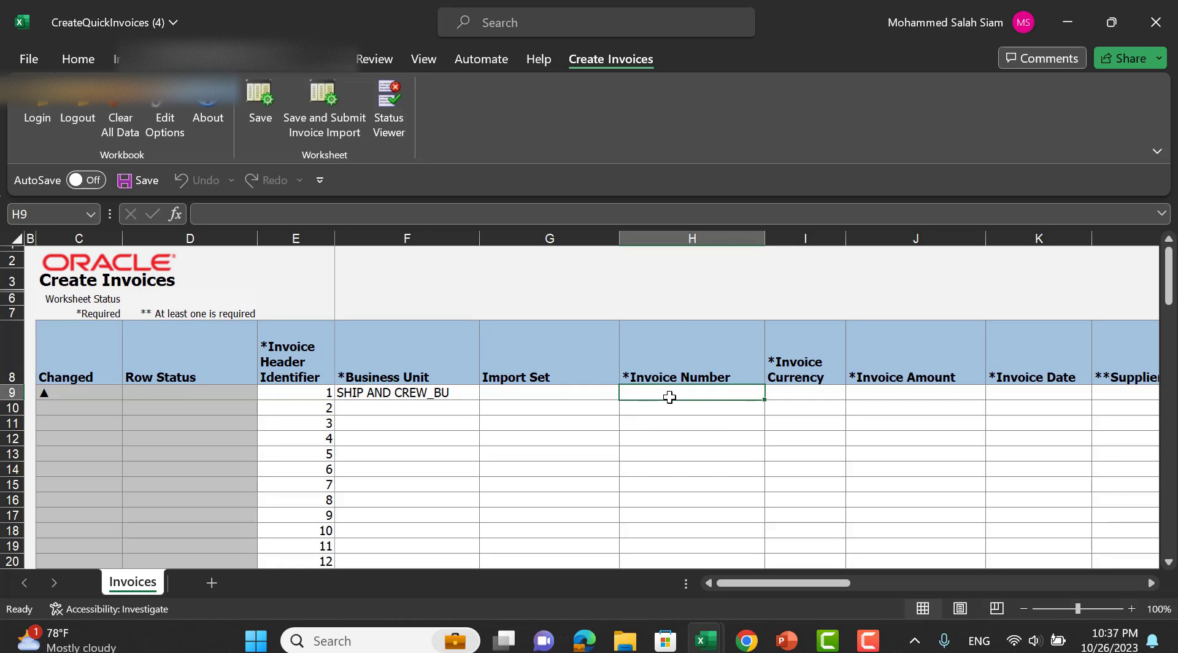
type("invoice")
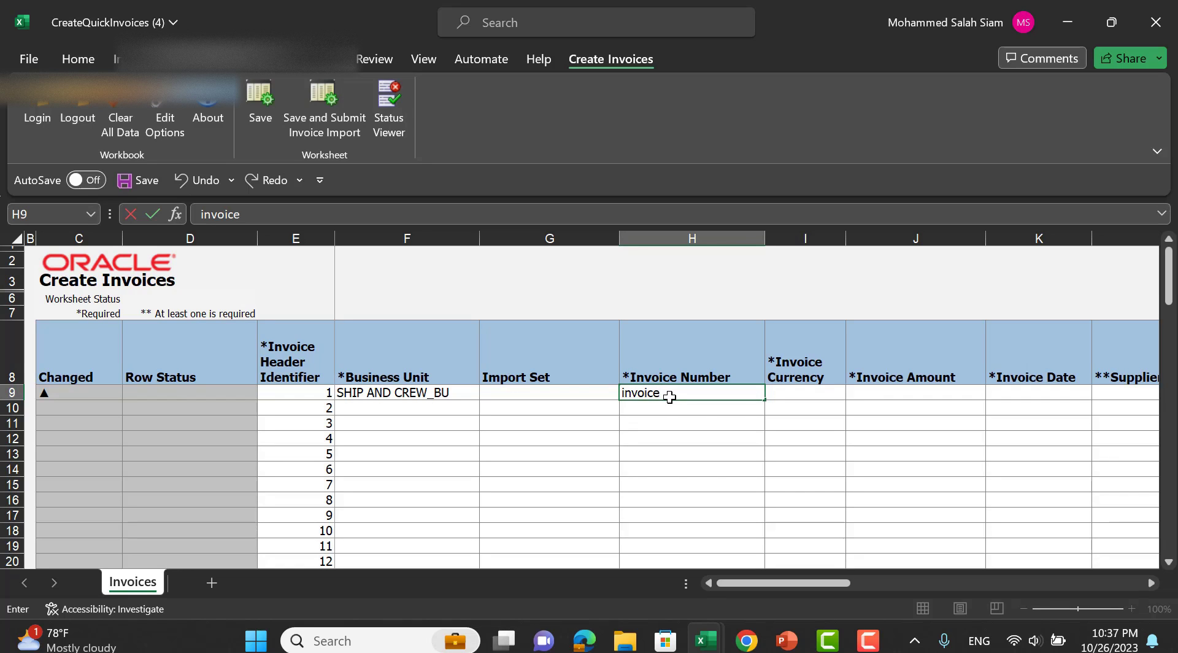
type(" 11")
key("Tab")
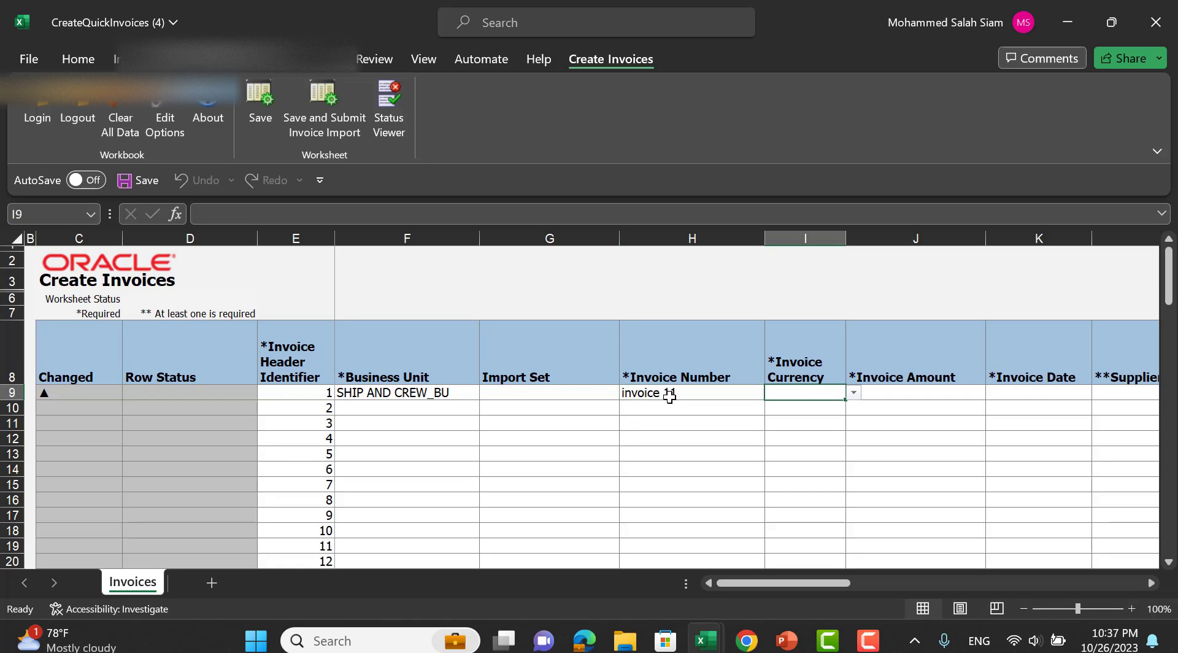
Give invoice 11 currency EGP, amount 2,500.00 and invoice date 10/10/2023.
type("e")
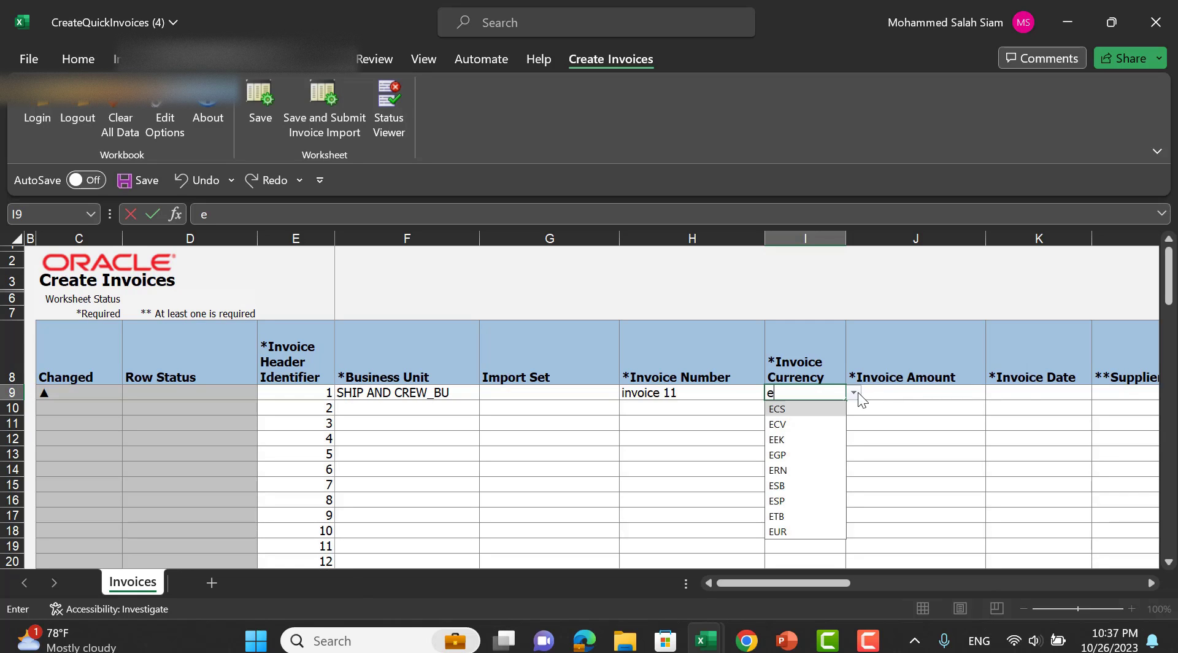
left_click(792, 455)
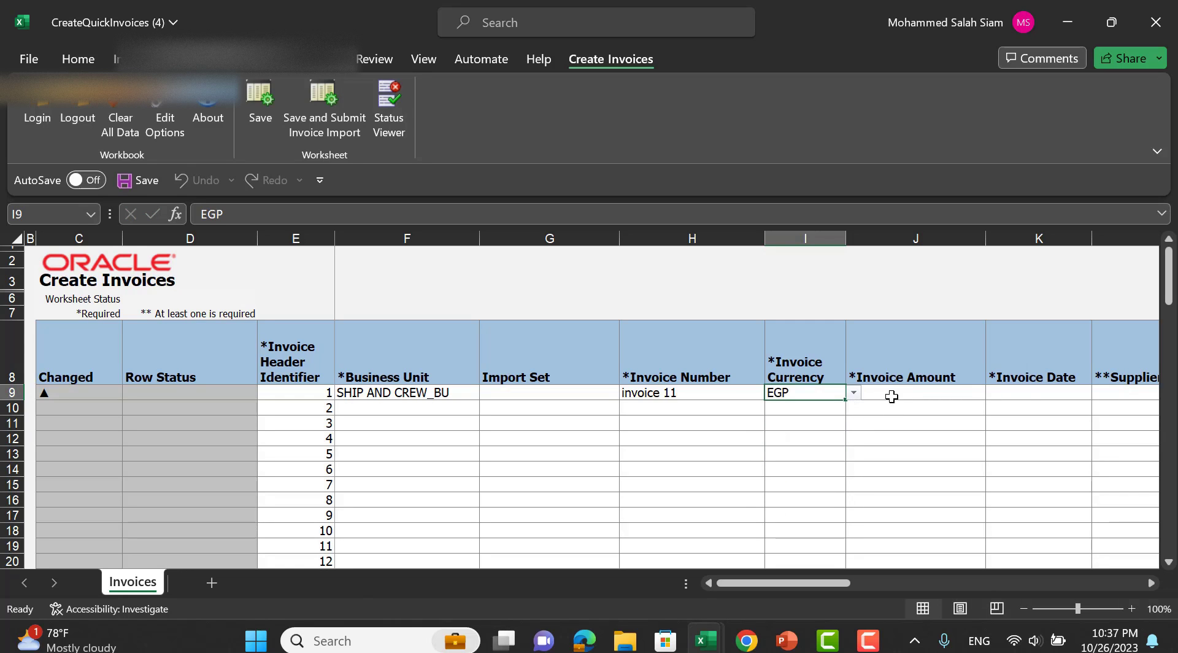
left_click(891, 394)
type("2500")
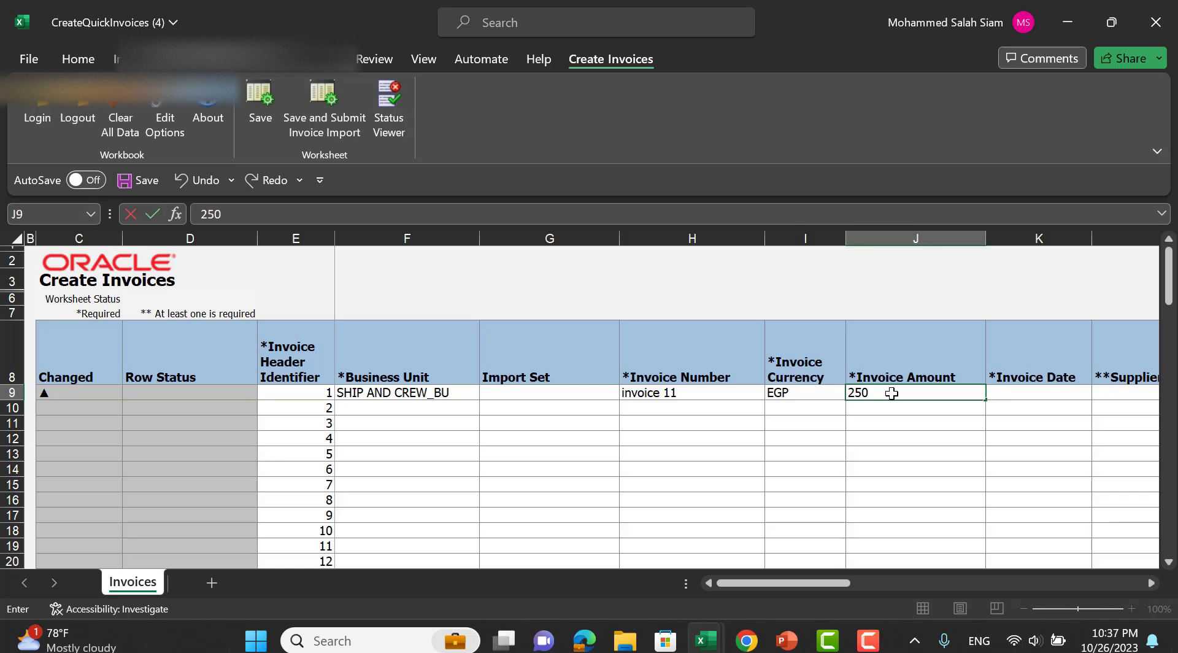
key("Tab")
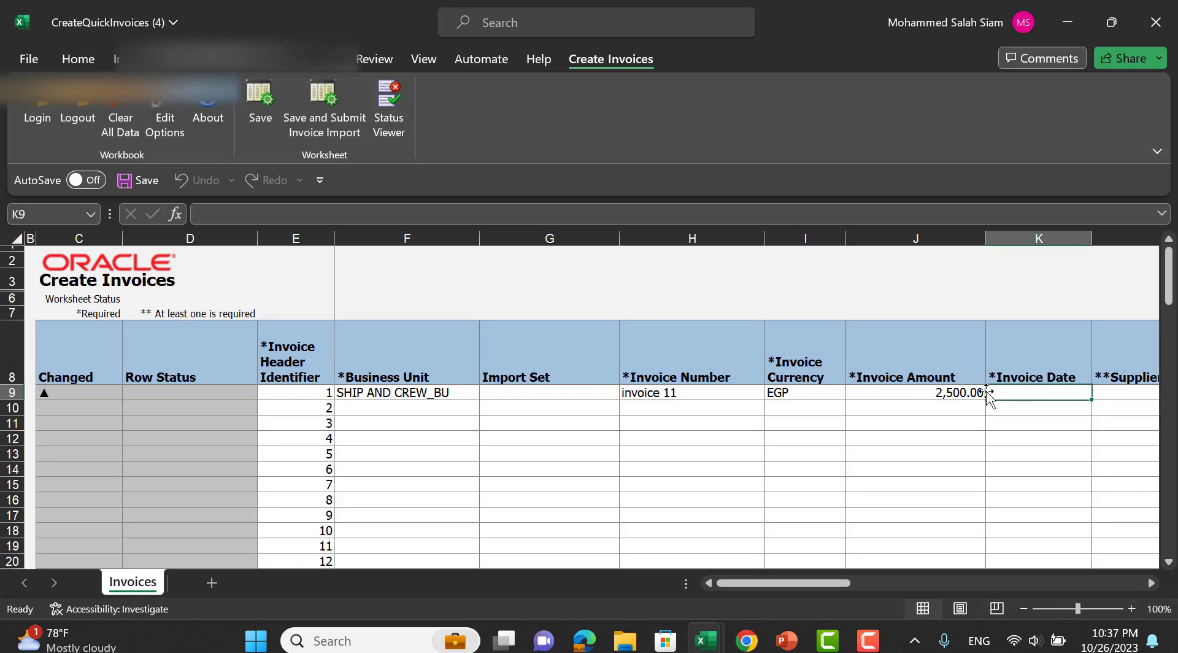
double_click(1018, 394)
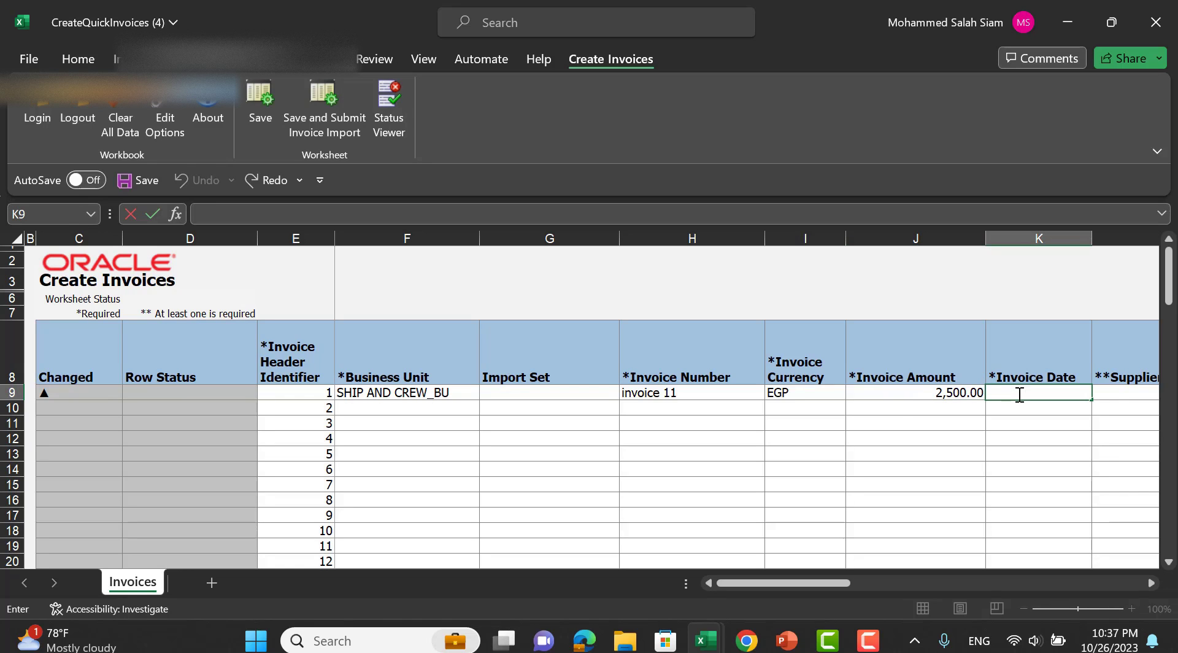
type("10/10/")
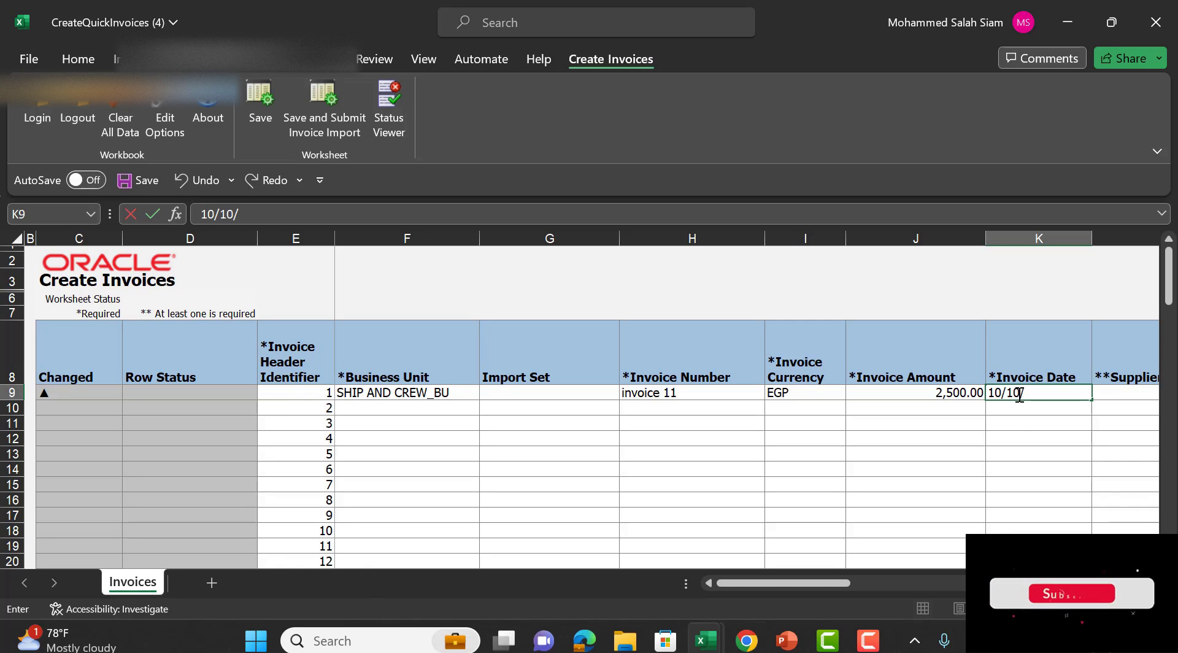
type("2023")
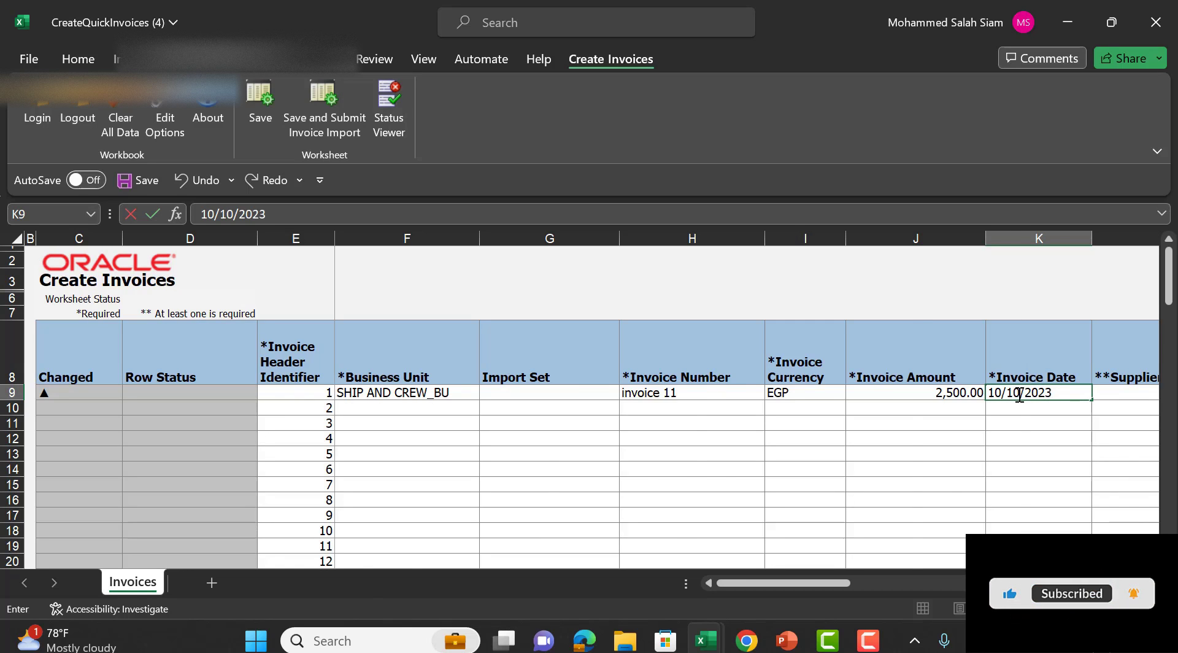
key("Tab")
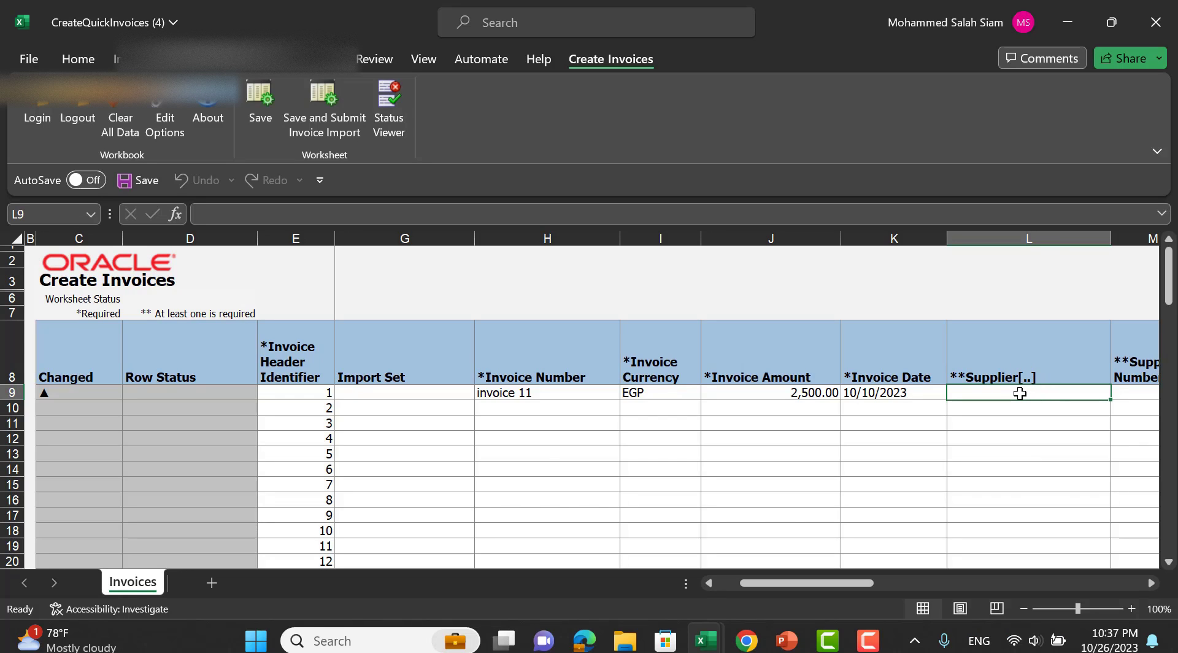
Search suppliers for 'Ale' and choose ALEX DIESEL as invoice 11's supplier.
double_click(1020, 393)
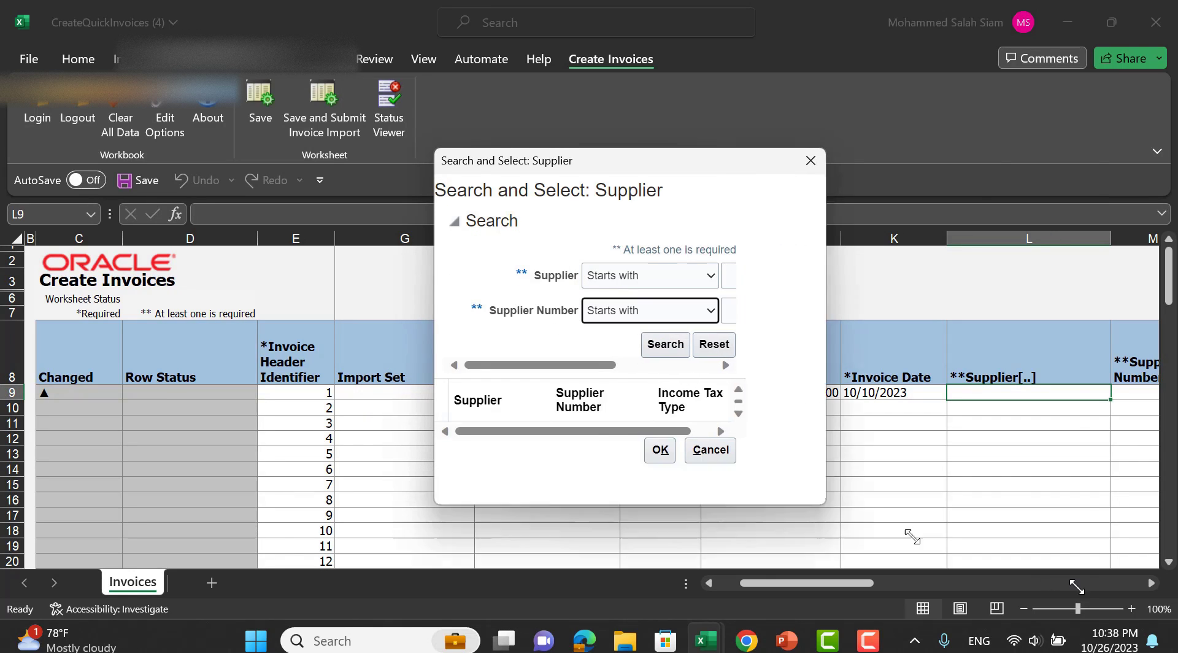
left_click(796, 279)
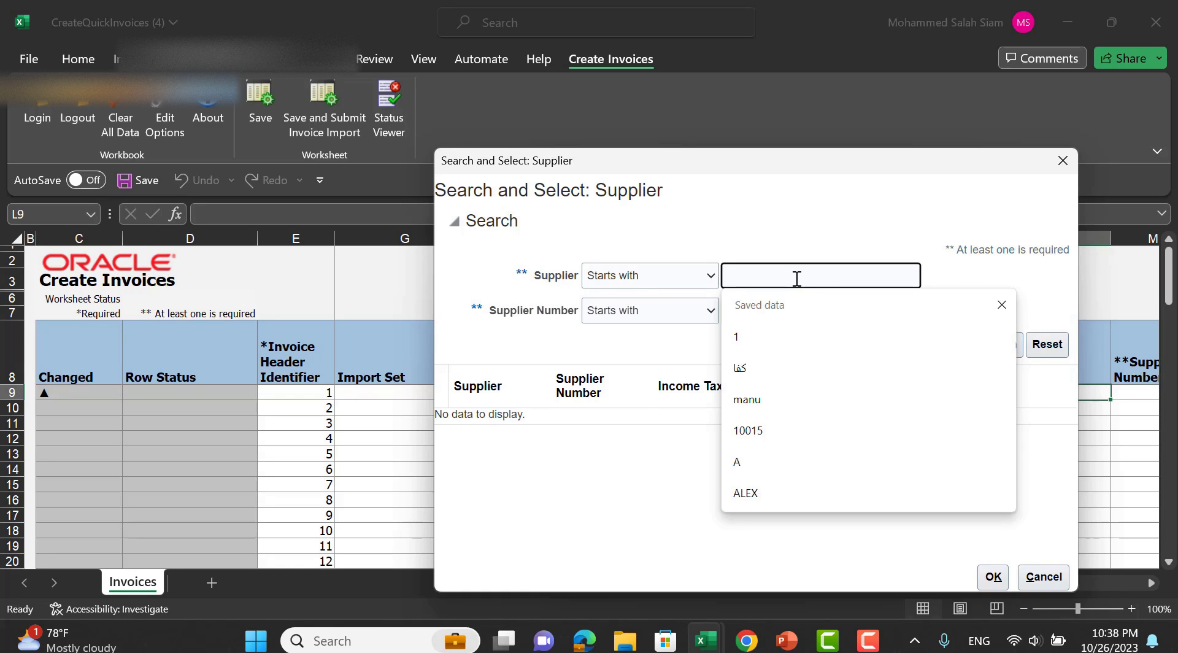
type("Ale")
key("Return")
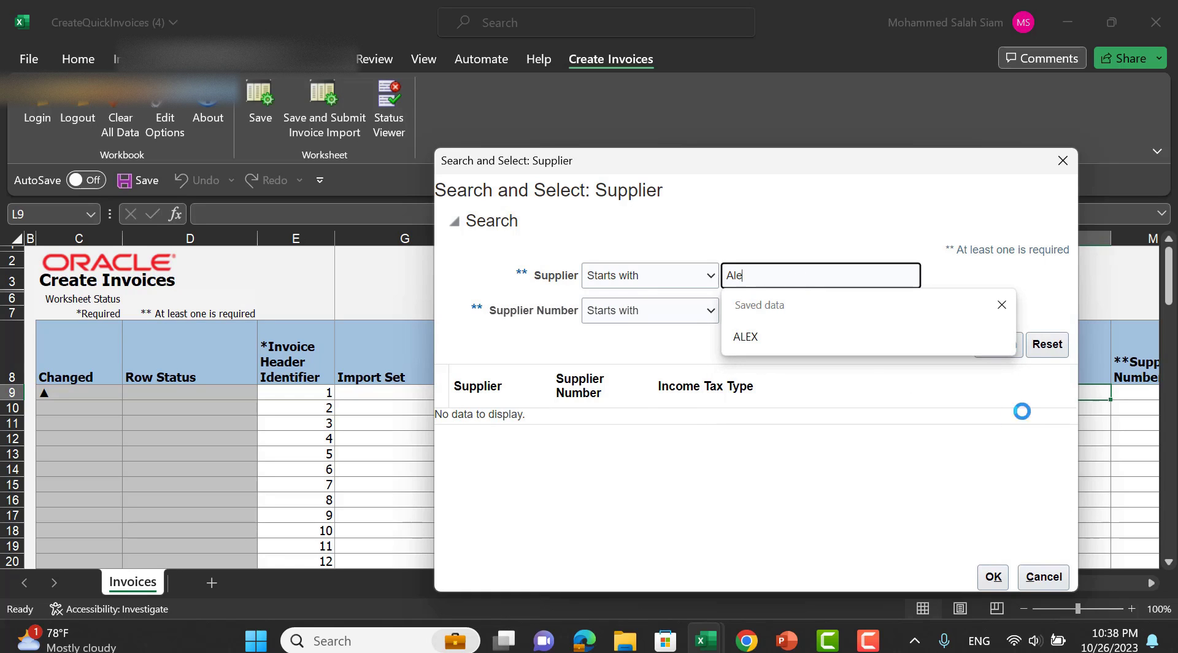
left_click(528, 451)
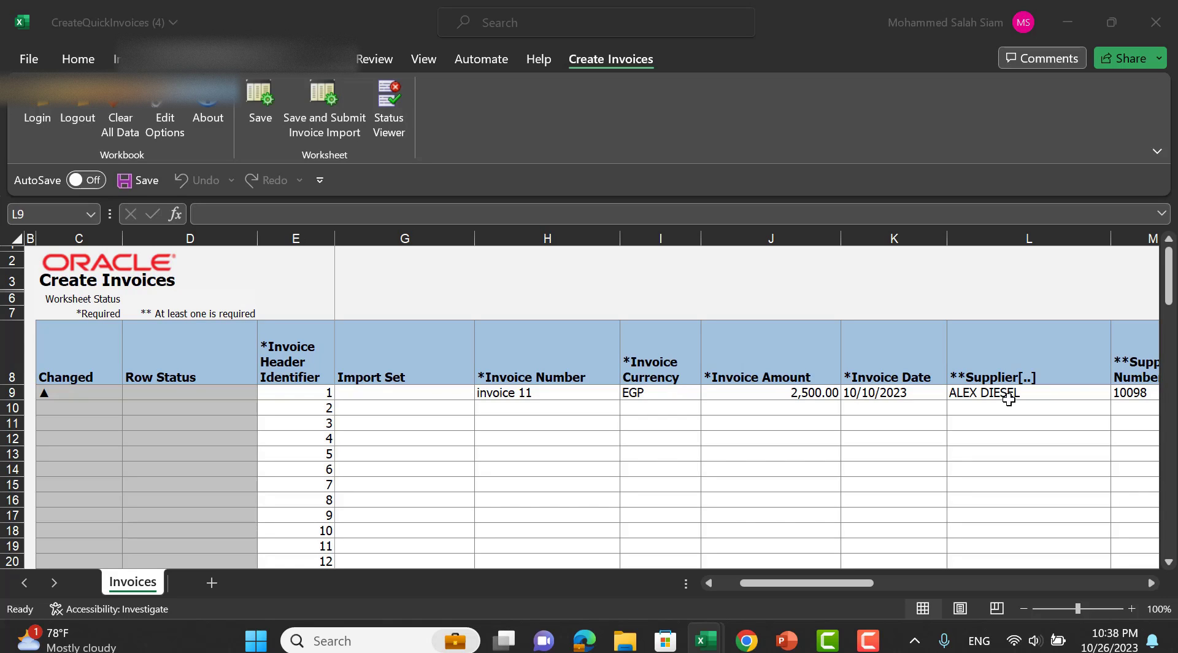
left_click(1009, 399)
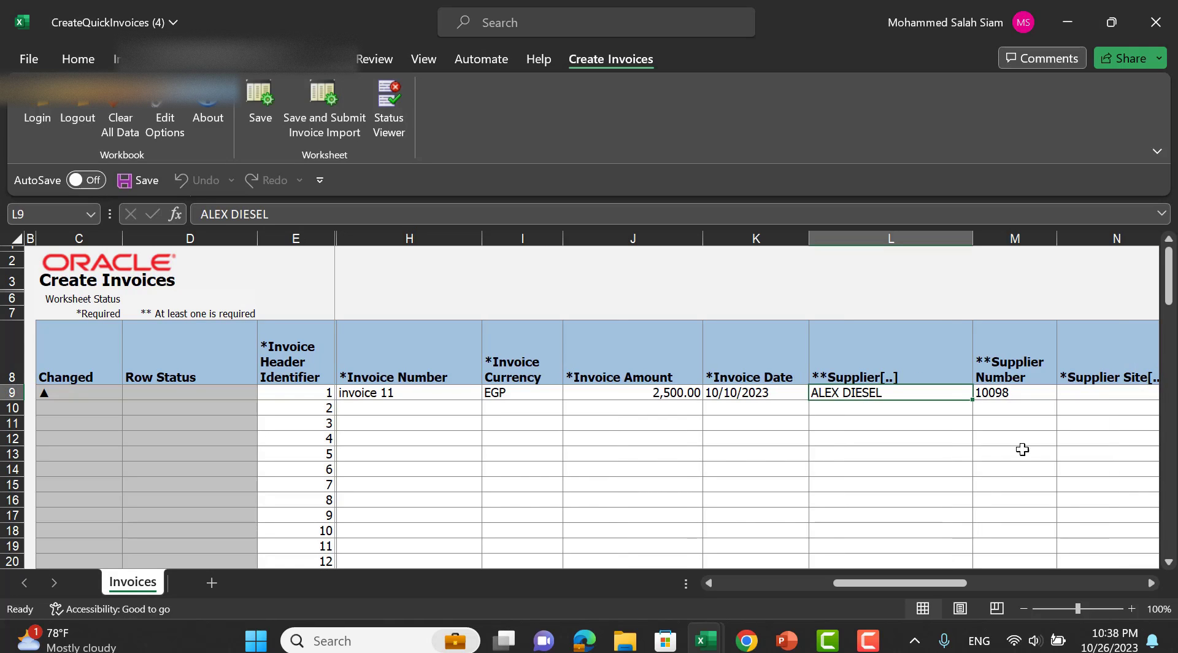
mouse_move(924, 586)
left_mouse_down()
mouse_move(968, 581)
mouse_move(923, 581)
left_mouse_up()
Search supplier sites for 'A' and choose Alex as invoice 11's supplier site.
left_click(708, 392)
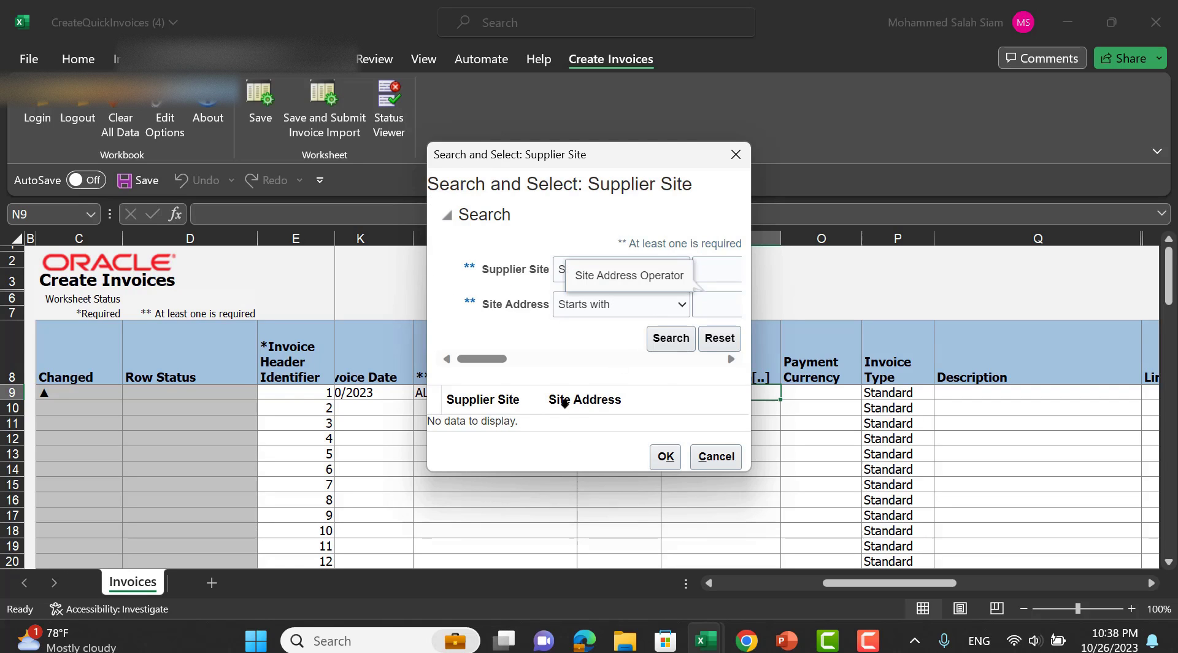
left_click(706, 268)
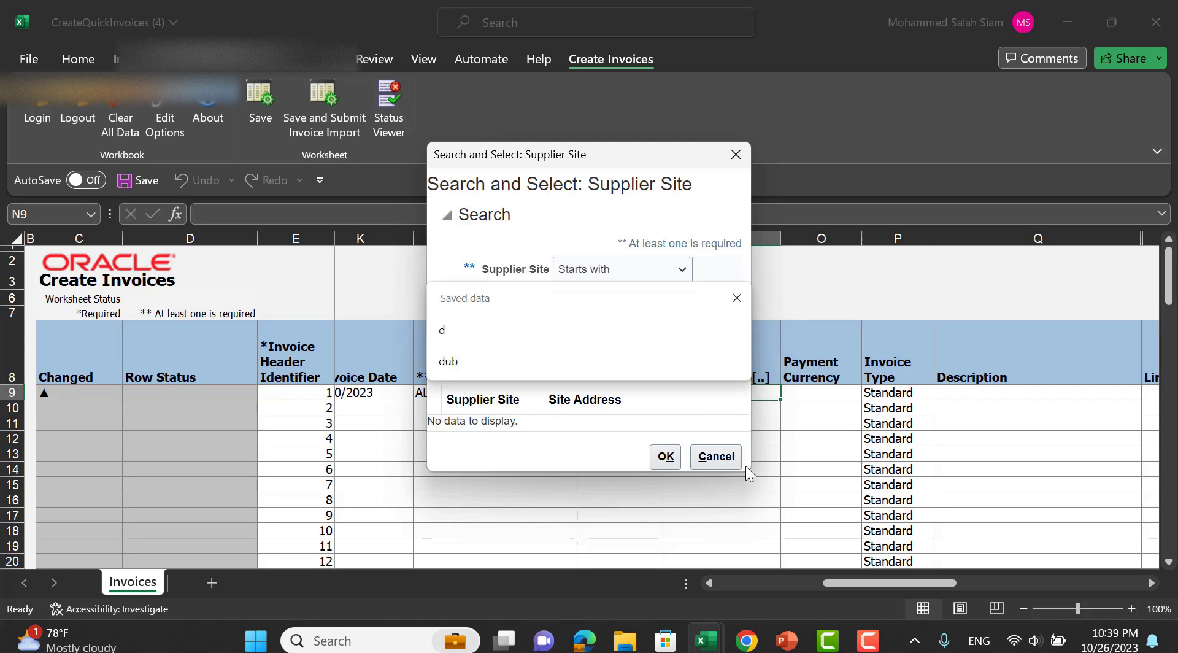
left_click(745, 465)
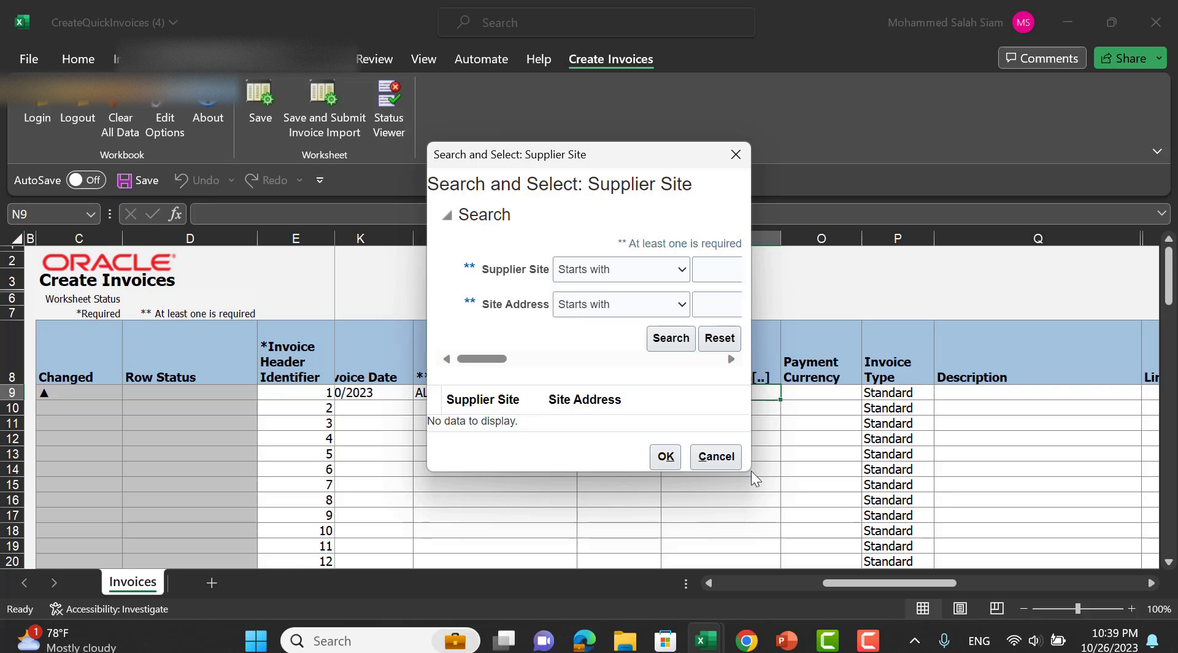
left_click_drag(748, 467, 931, 564)
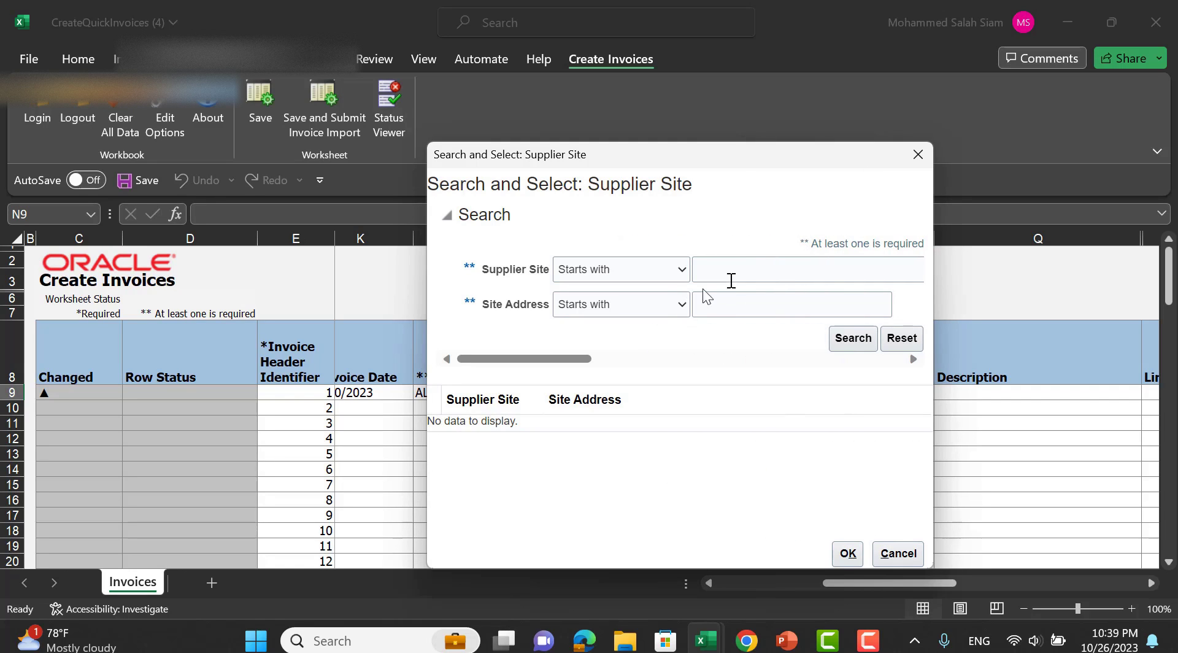
left_click(836, 339)
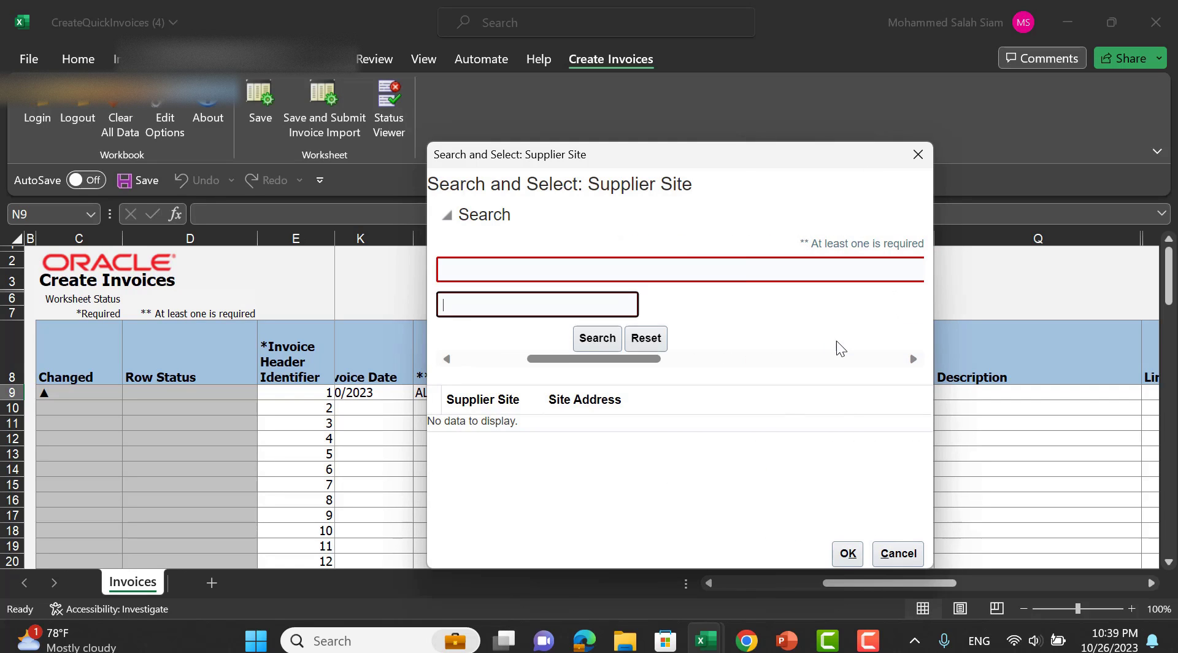
left_click(472, 276)
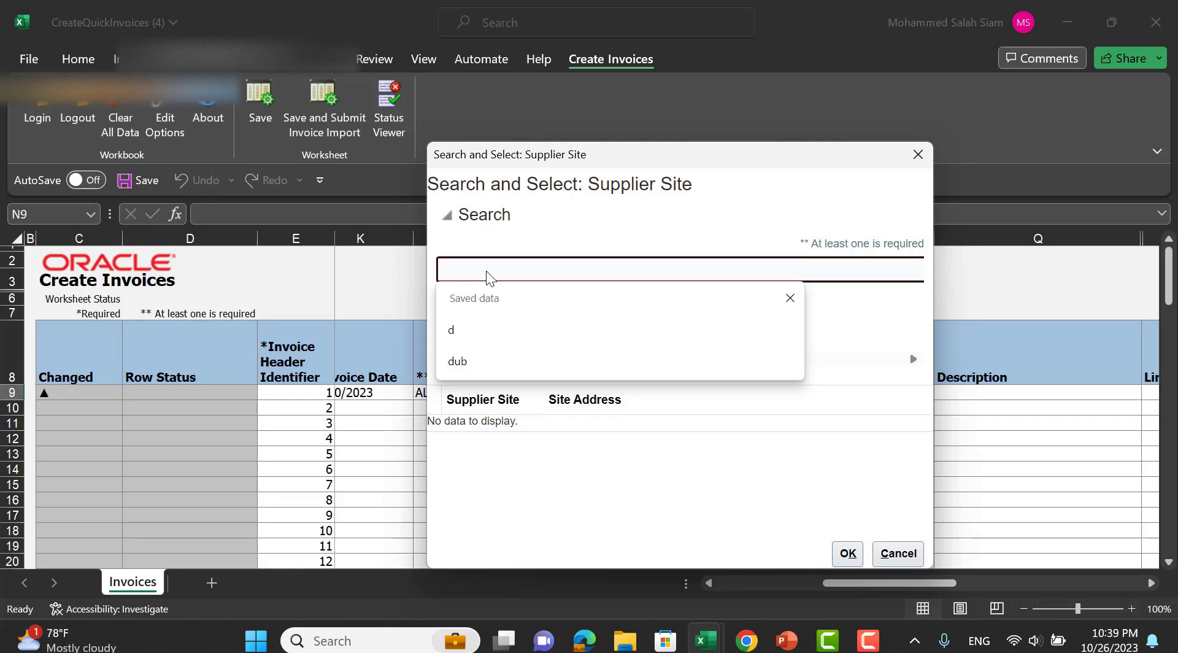
type("A")
key("Return")
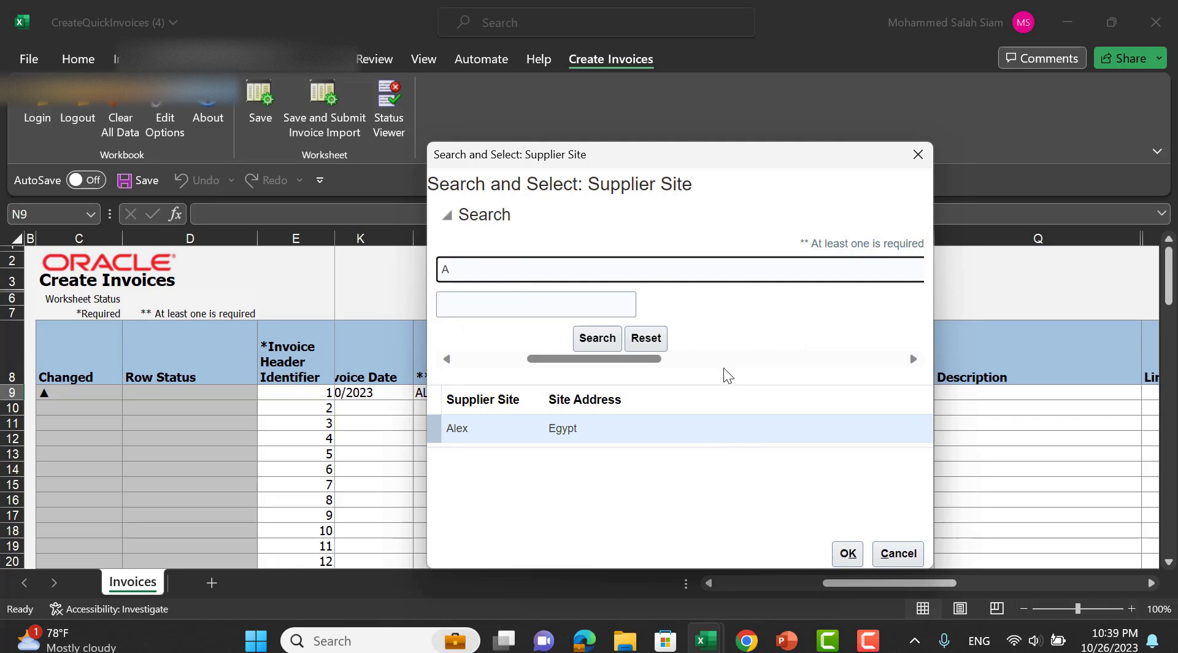
left_click(850, 554)
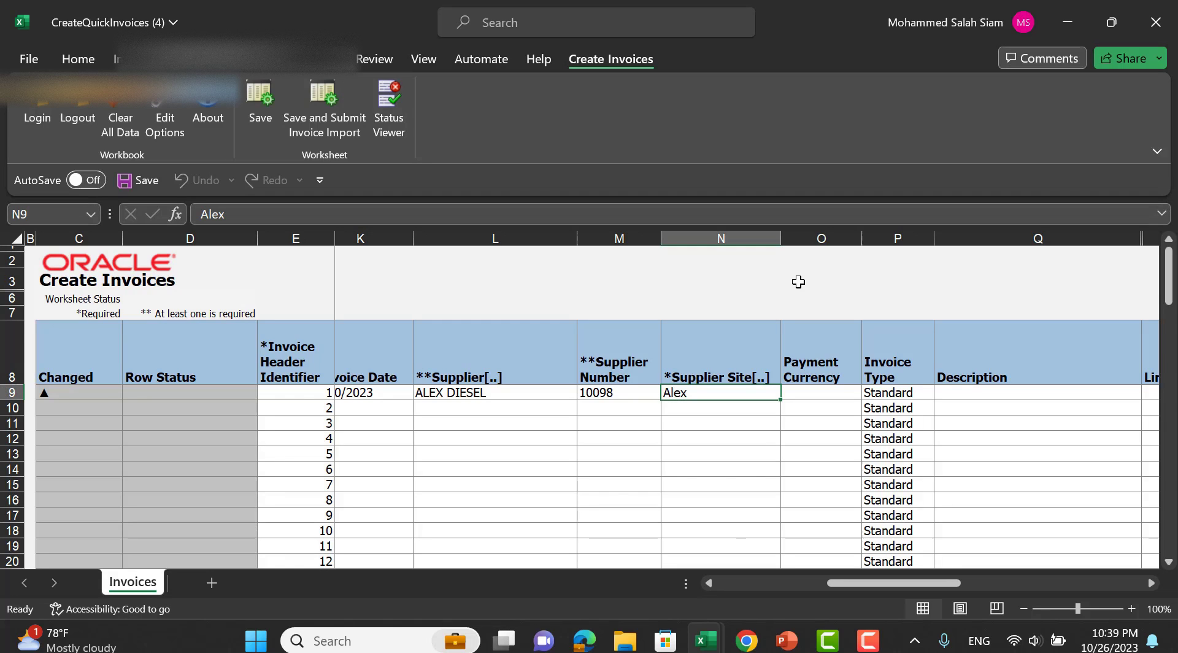
left_click(820, 394)
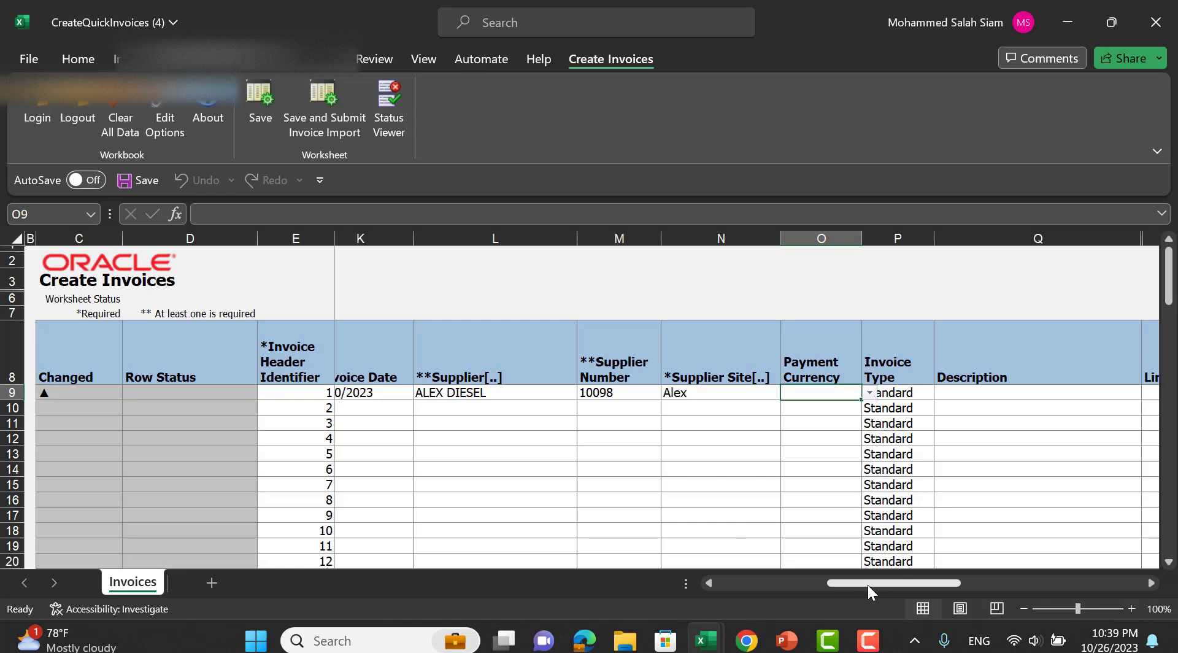
Keep invoice type Standard, add description 'test invoice' and line number 1.
left_click_drag(868, 584, 900, 583)
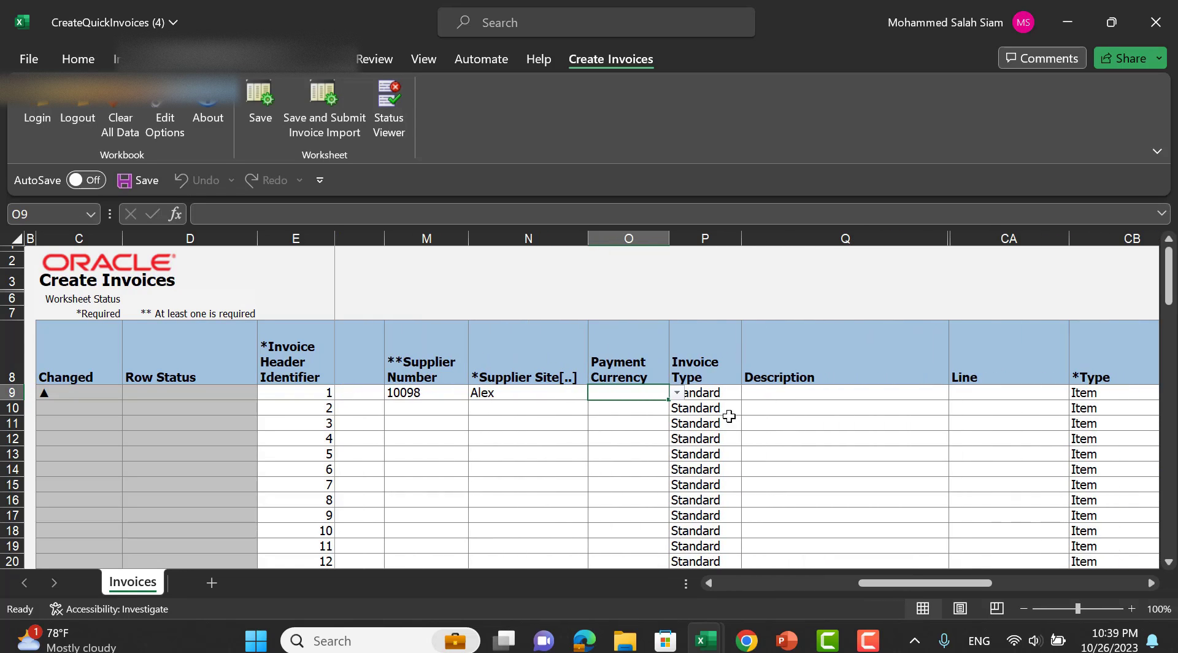
left_click(730, 398)
left_click(749, 392)
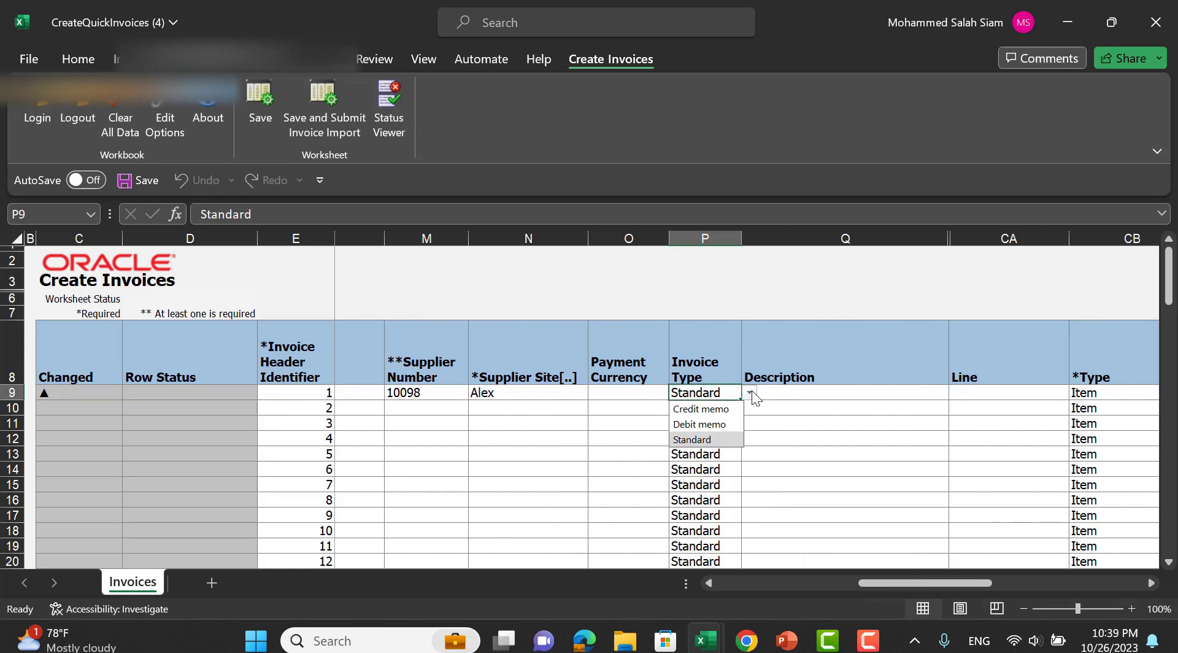
left_click(818, 398)
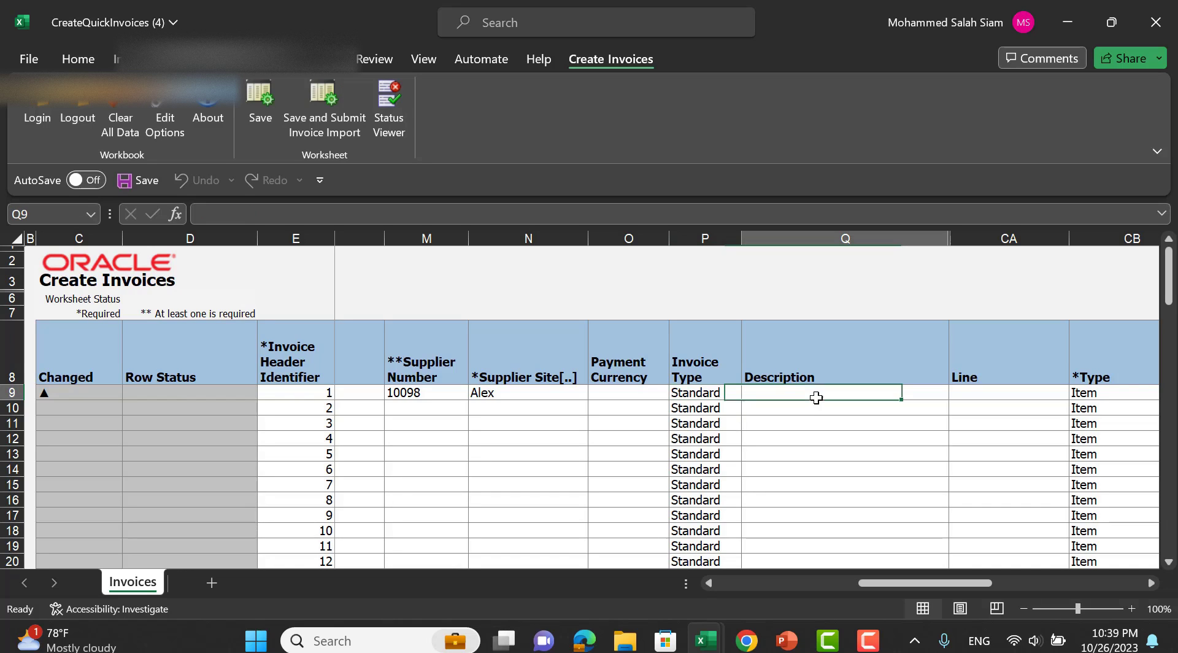
type("test")
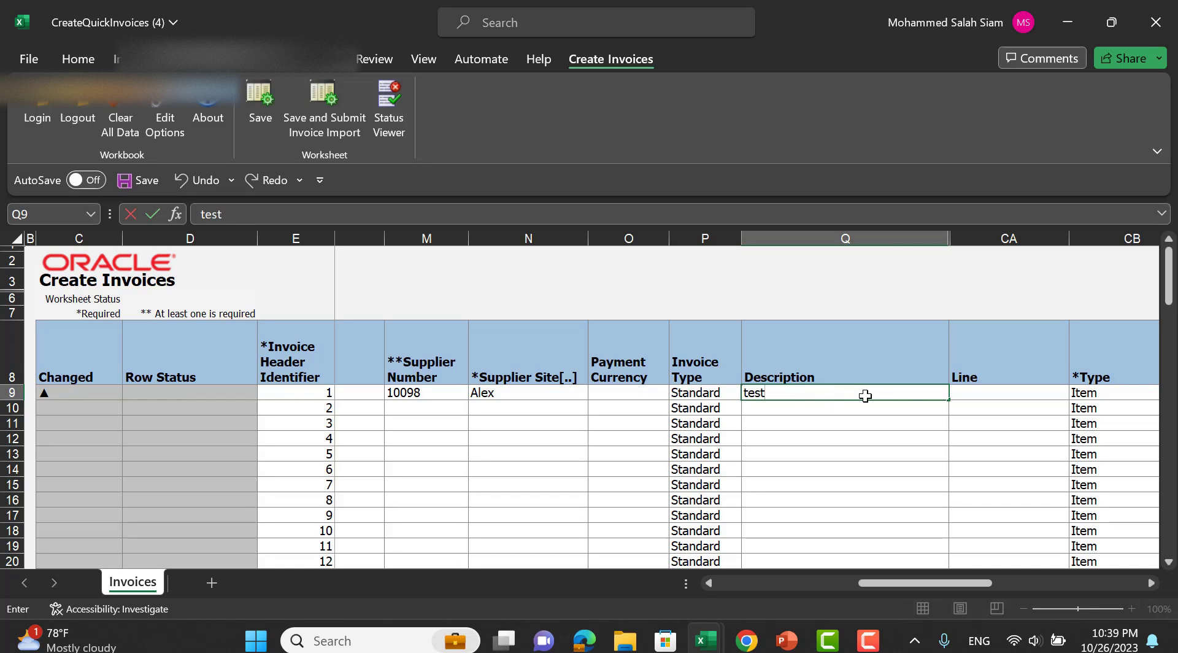
type(" invoice thr sps")
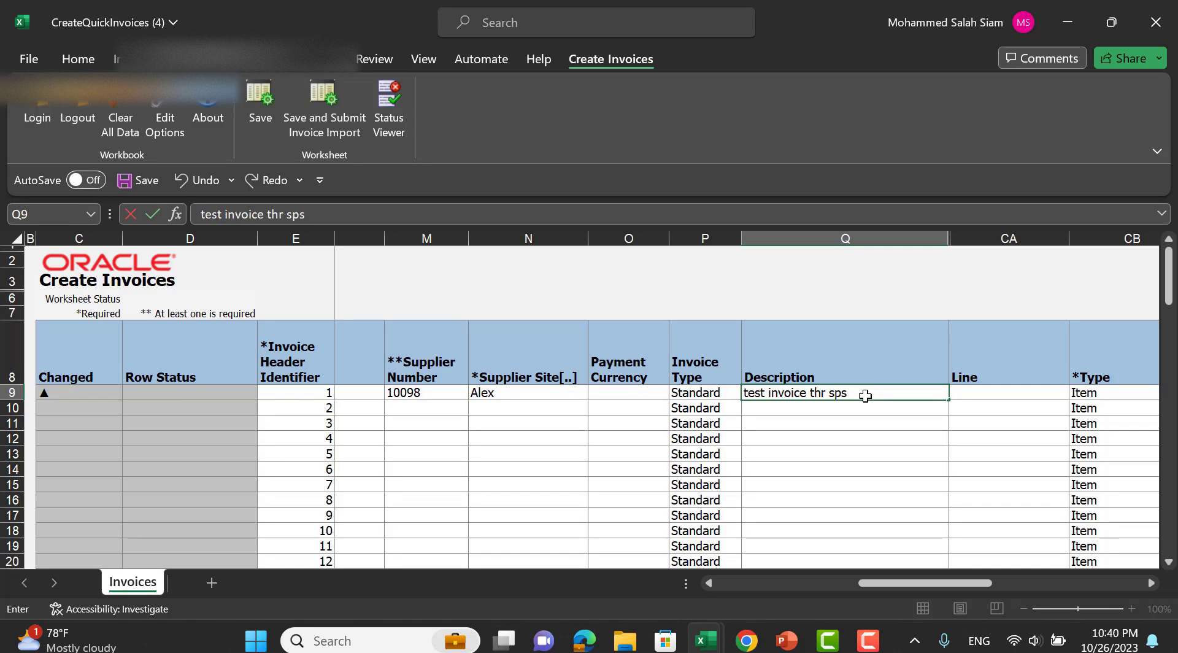
key("Tab")
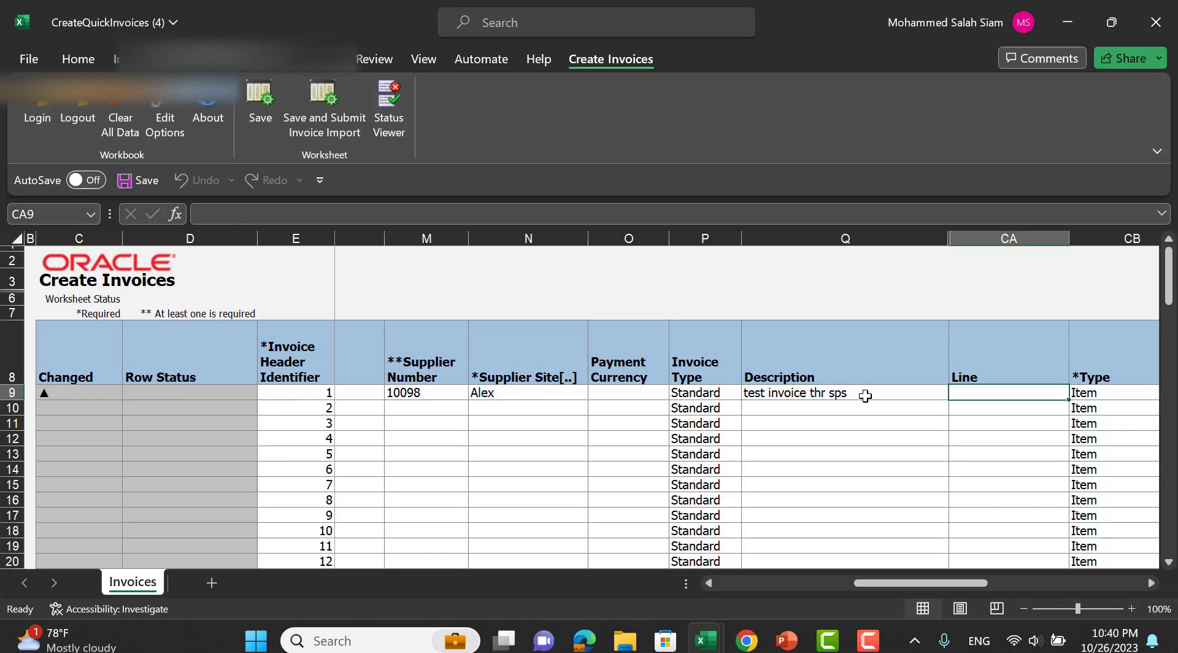
type("1")
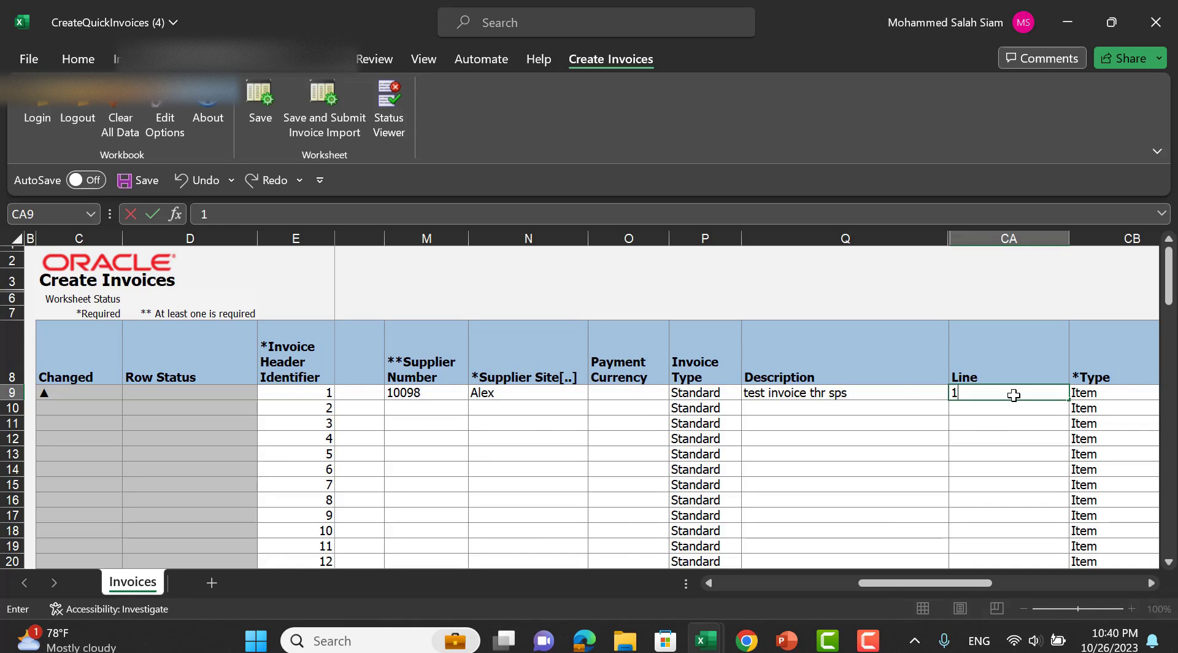
key("Tab")
key("Tab")
Keep line 1's type as Item, give it amount 2,500.00, and scroll back left.
left_click(932, 397)
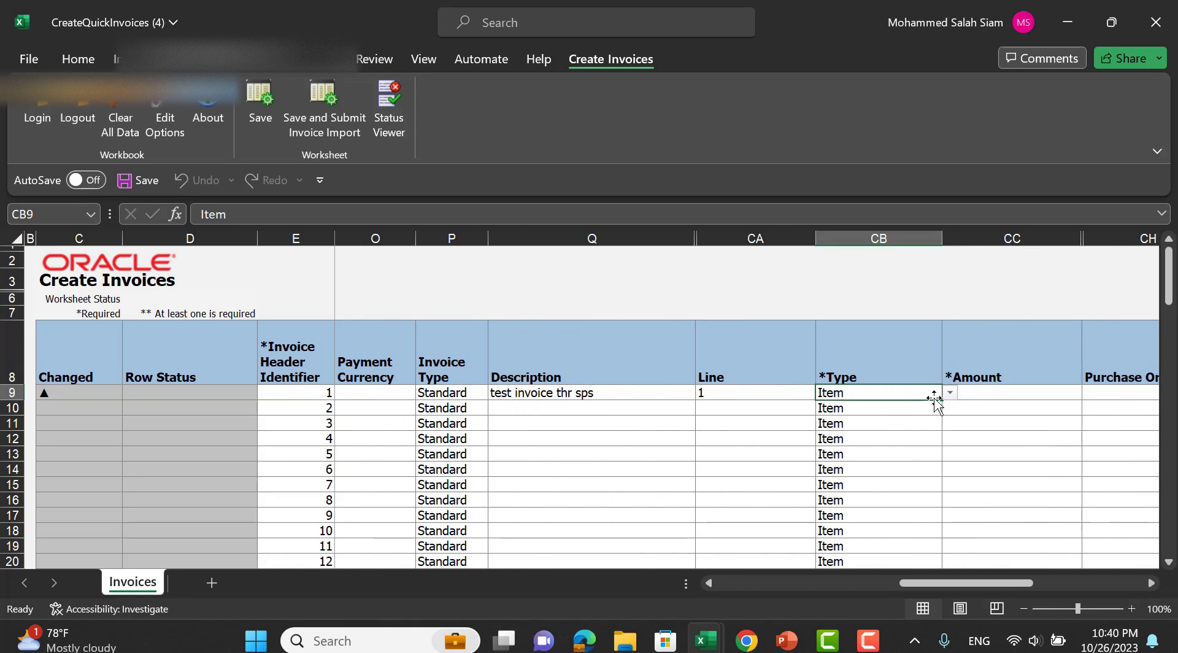
left_click(949, 393)
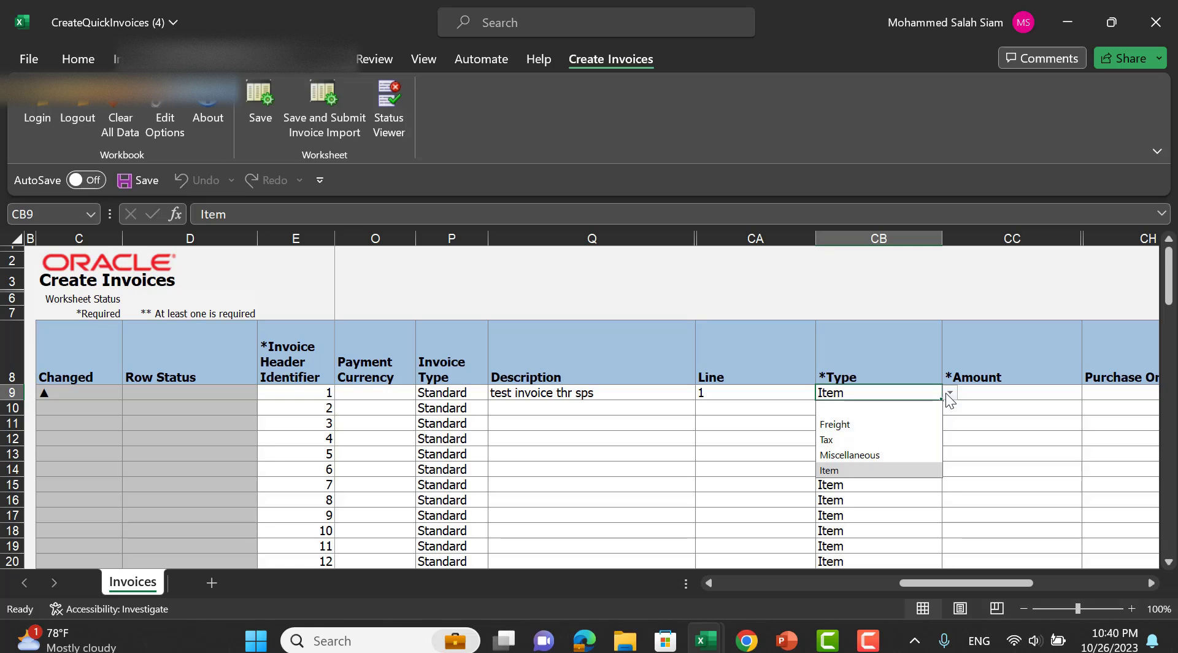
left_click(980, 393)
left_click(980, 392)
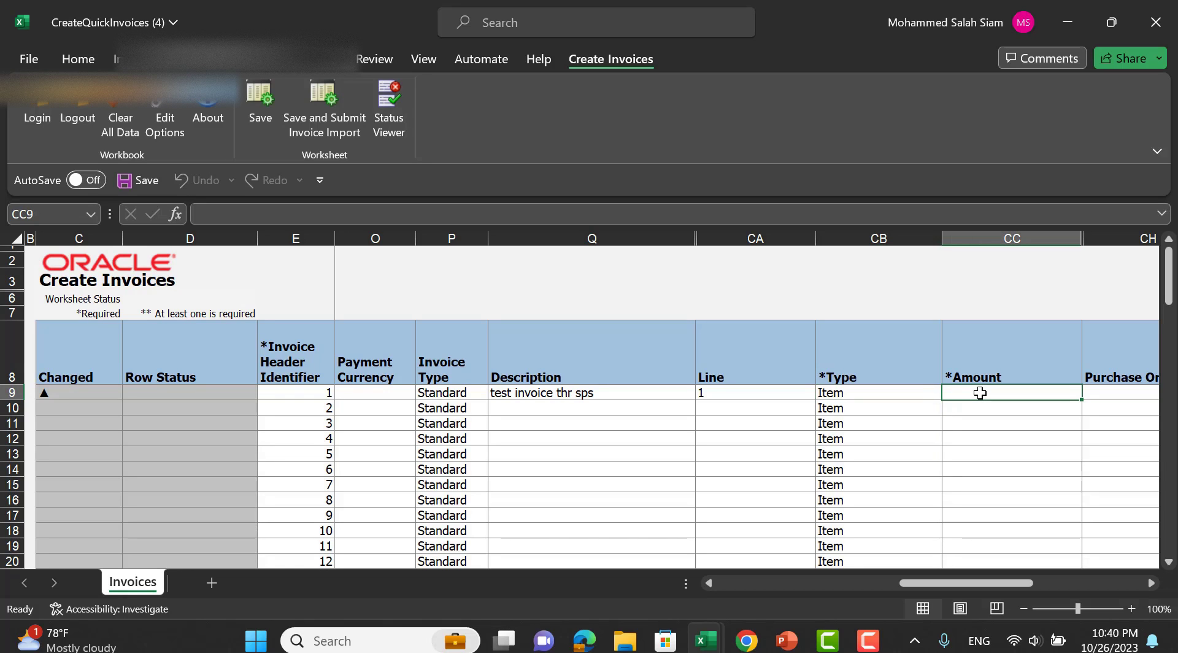
type("2500")
key("Tab")
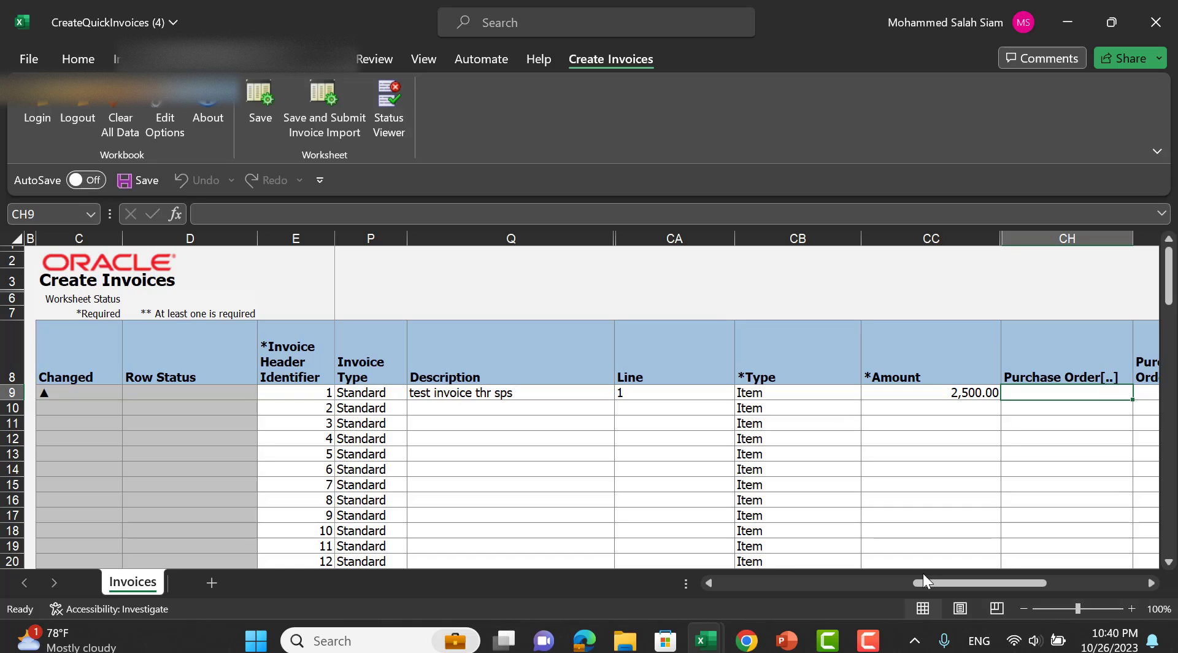
left_click_drag(928, 579, 716, 579)
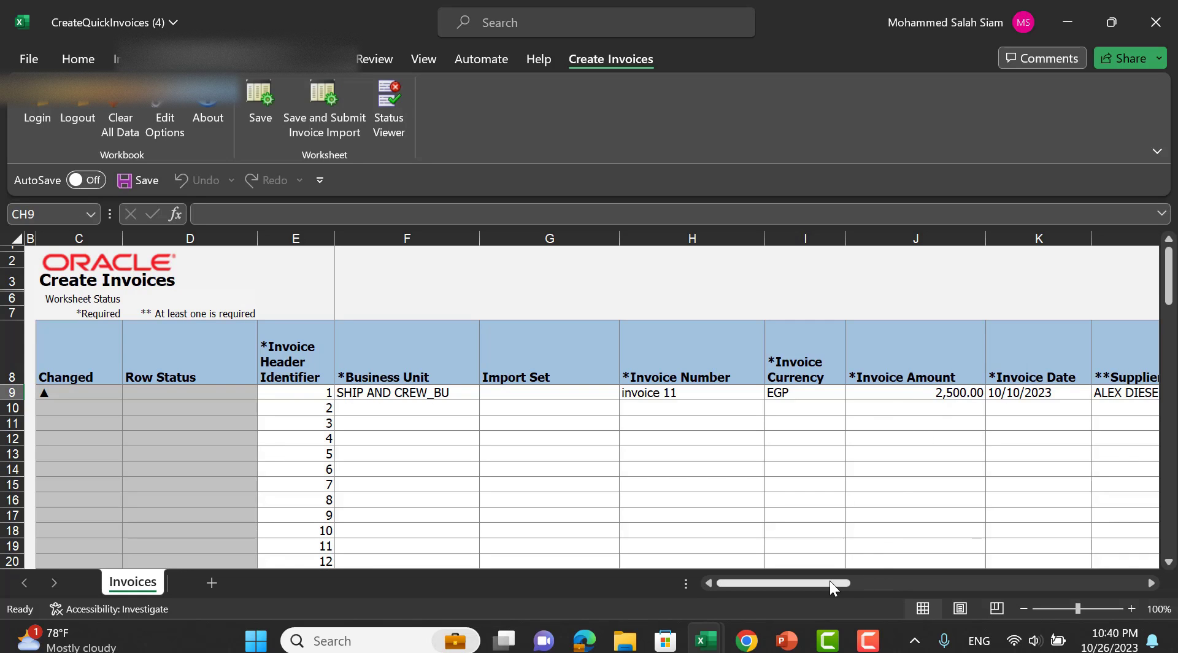
left_click_drag(830, 581, 998, 572)
left_click_drag(915, 580, 944, 579)
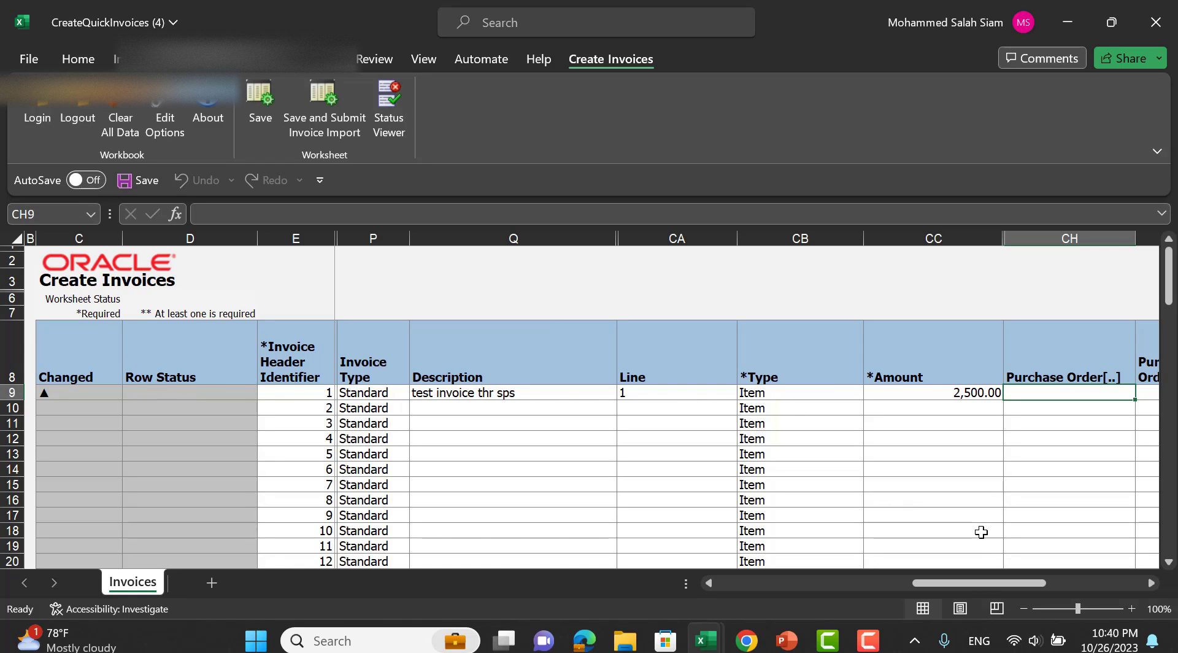
left_click_drag(963, 583, 771, 577)
left_click_drag(824, 579, 1076, 562)
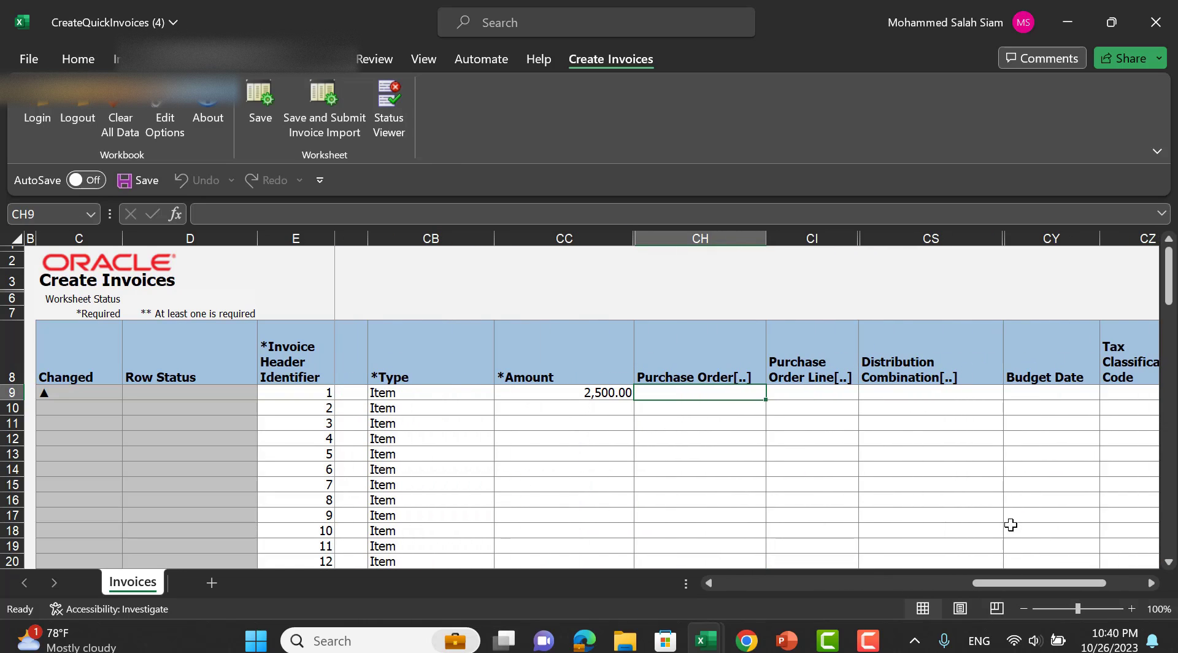
left_click(1036, 583)
left_click_drag(1035, 586, 1052, 585)
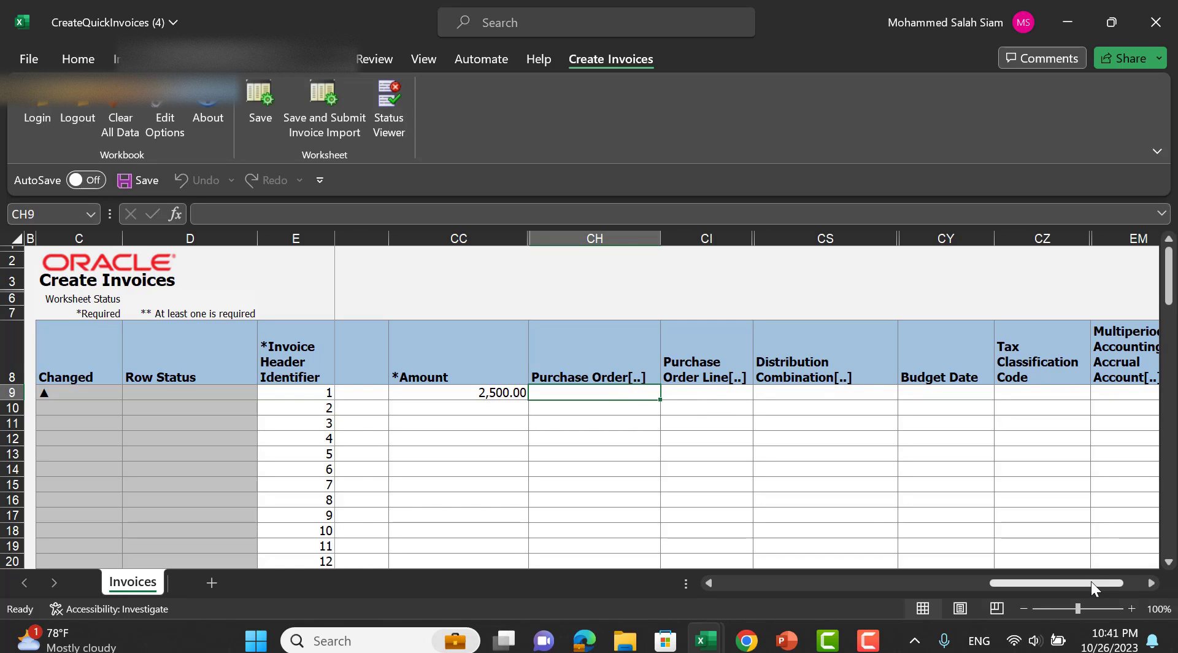
left_click_drag(1112, 583, 596, 460)
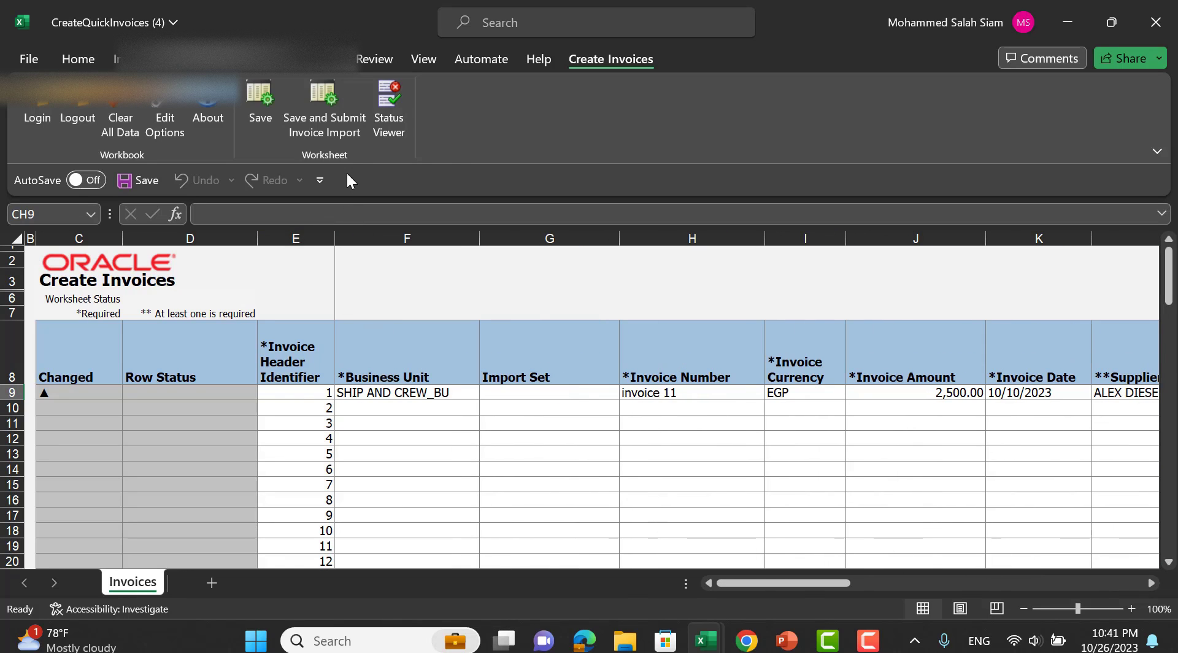
Save and submit the invoice import with business unit SHIP AND CREW_BU.
left_click(330, 119)
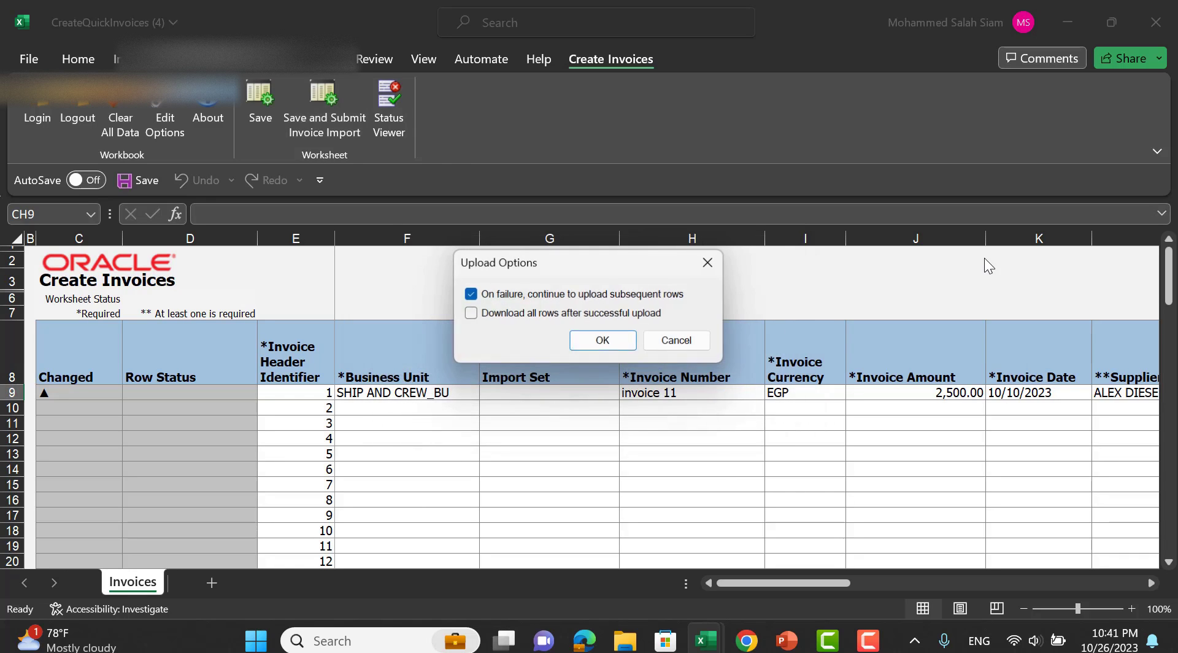
left_click(602, 340)
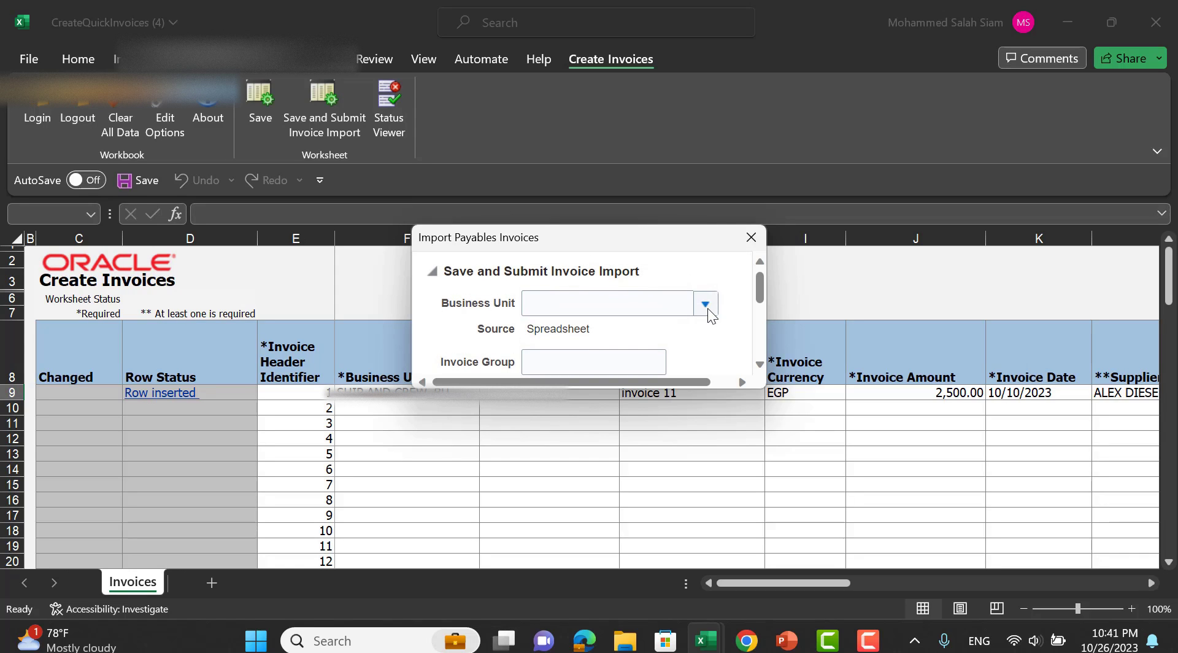
left_click(706, 304)
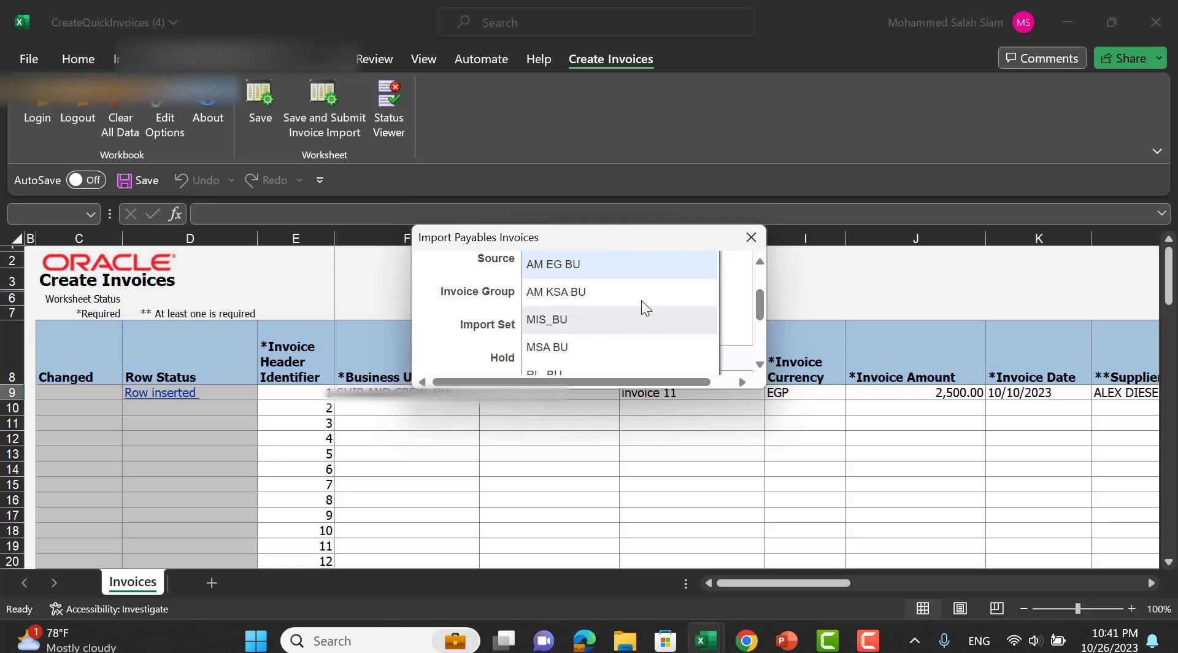
scroll(616, 348, "down", 2)
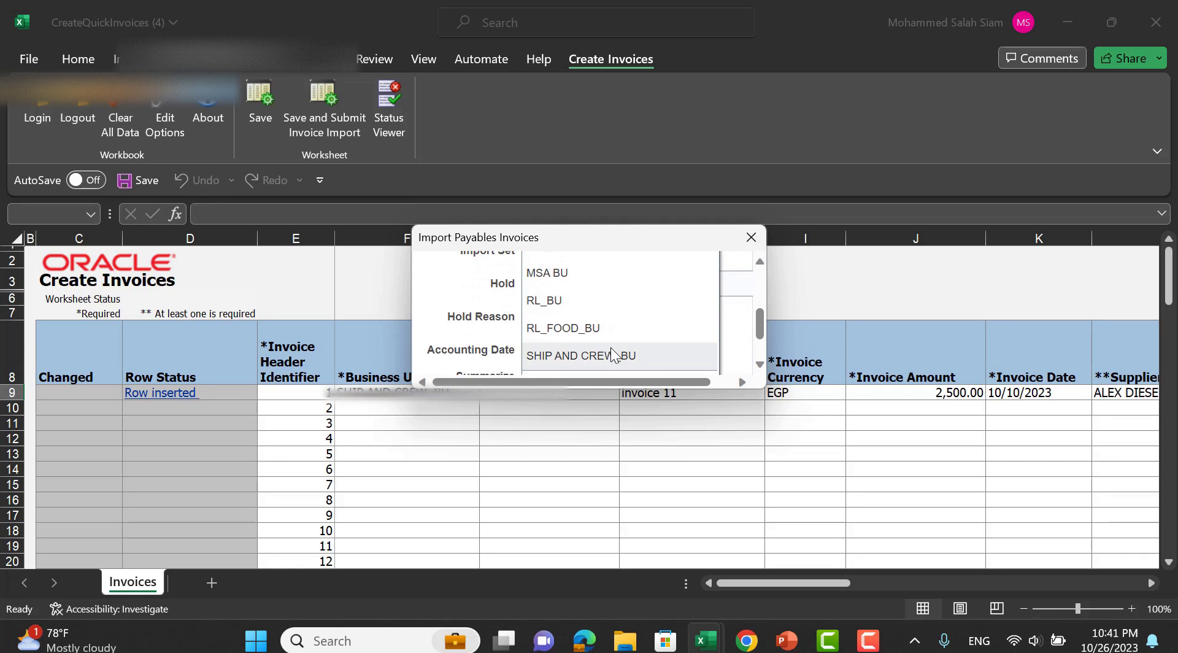
left_click(610, 347)
scroll(718, 325, "down", 2)
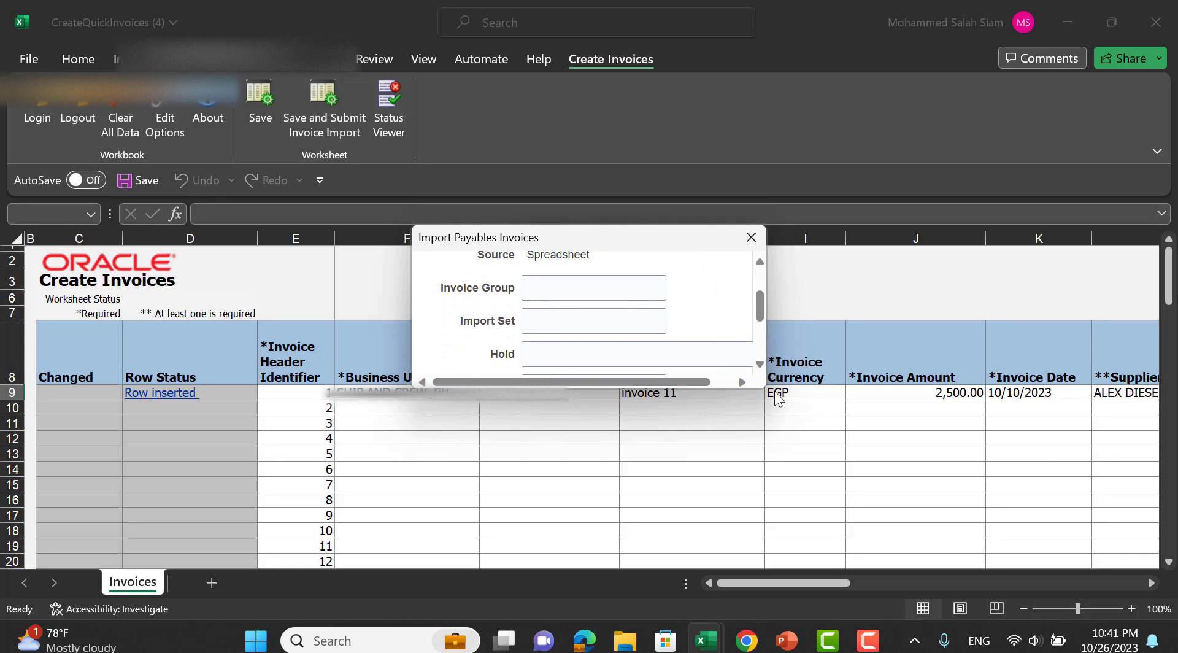
left_click_drag(808, 417, 920, 526)
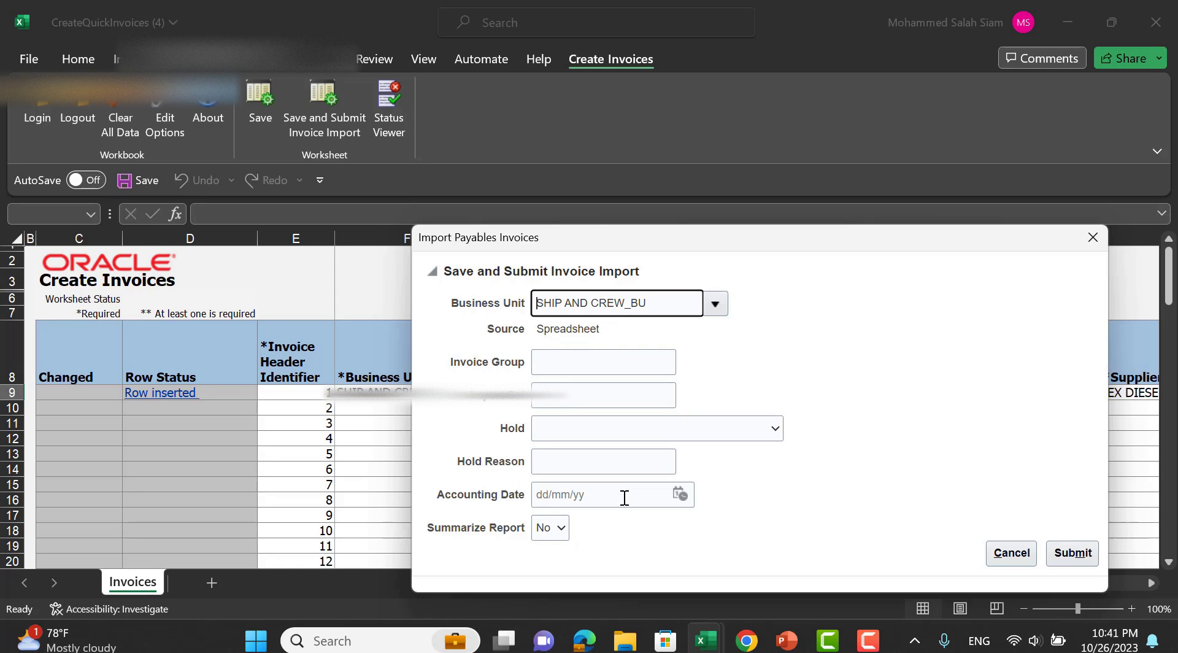
left_click(1083, 557)
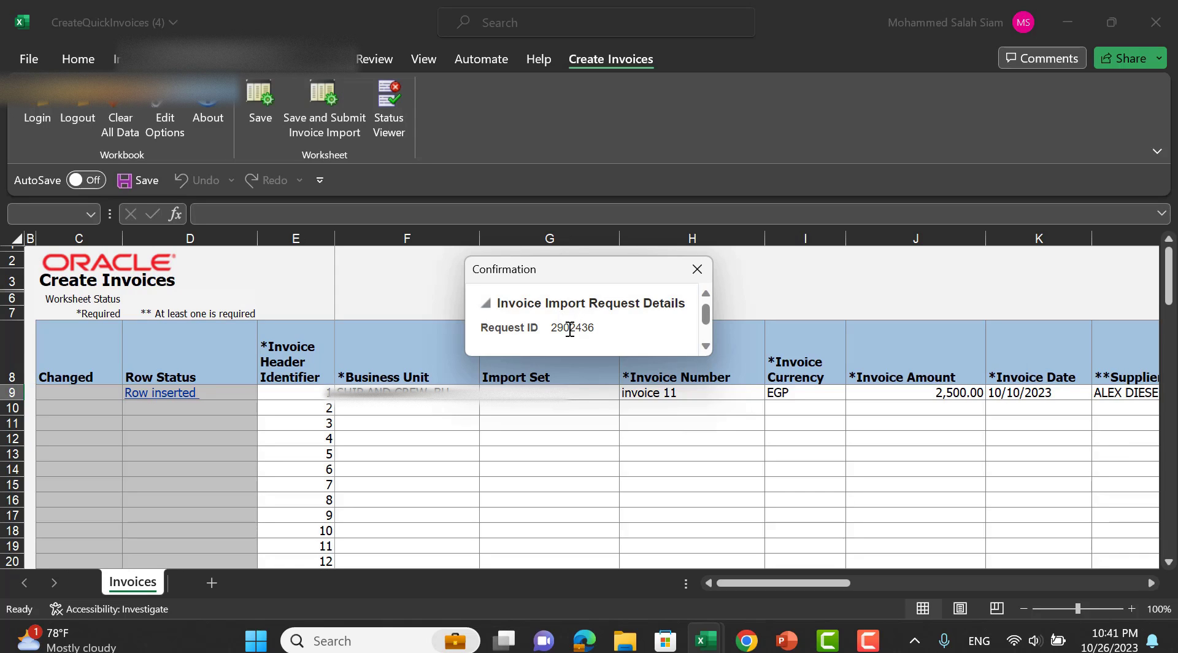
Copy the import request ID 2902436 and close the confirmation.
left_click_drag(552, 329, 598, 344)
right_click(585, 335)
left_click(617, 339)
left_click(696, 269)
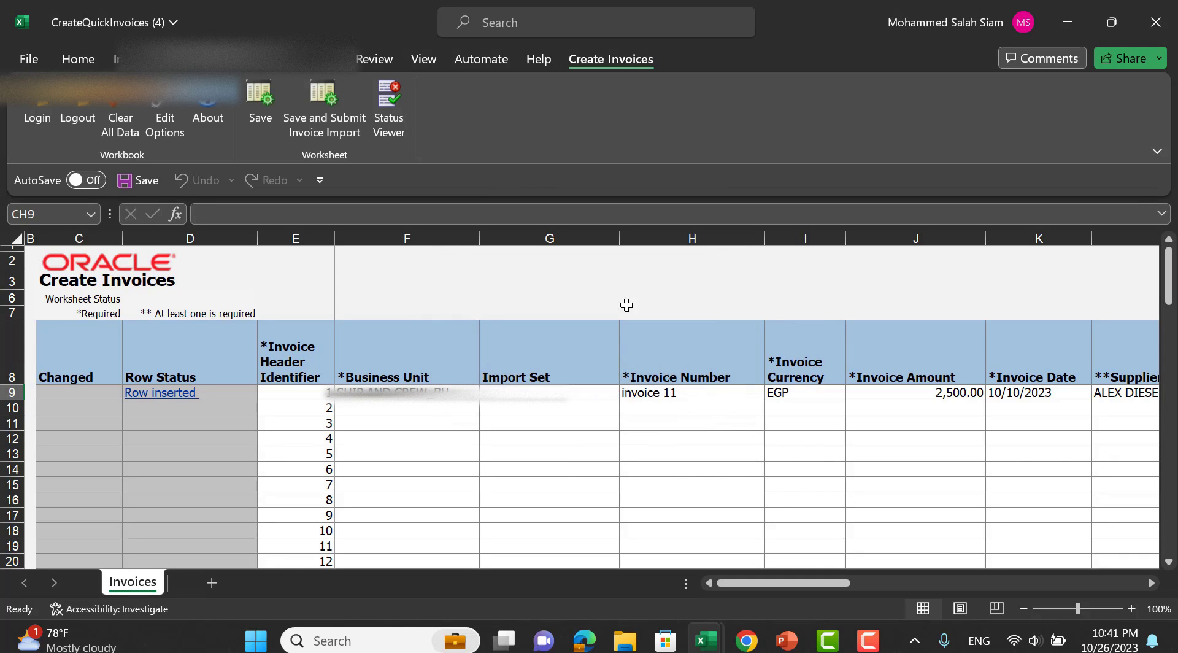
Switch from Excel to the Oracle Invoices page, refresh it, and acknowledge the session timeout.
left_click(1080, 21)
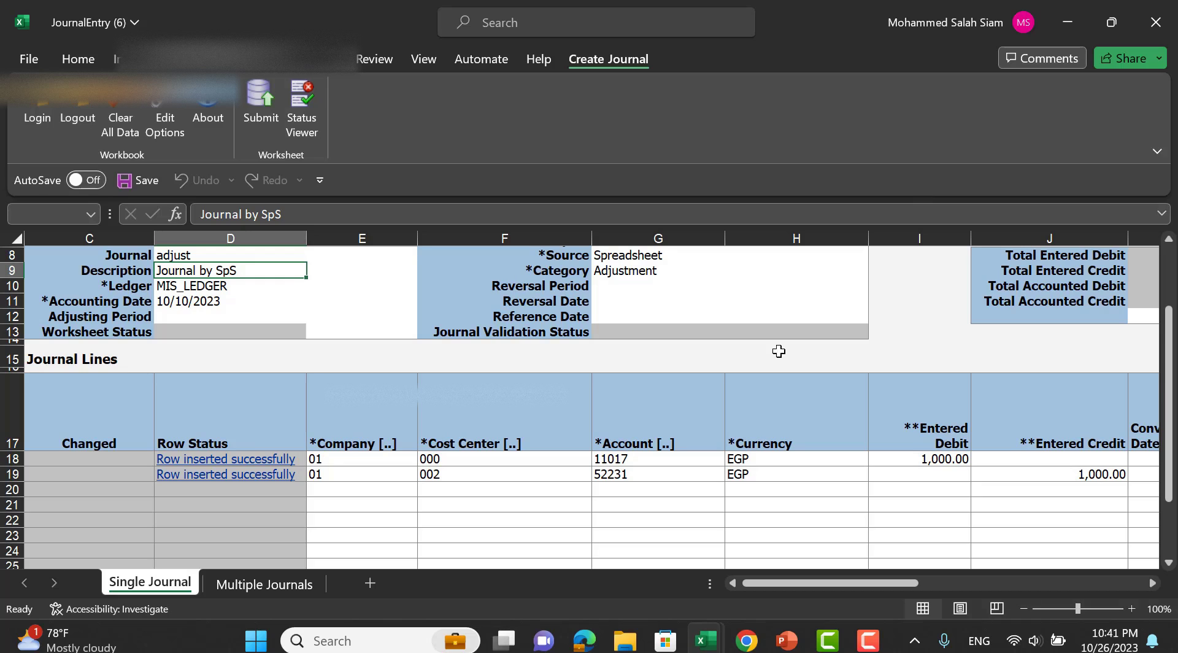
key("alt+Tab")
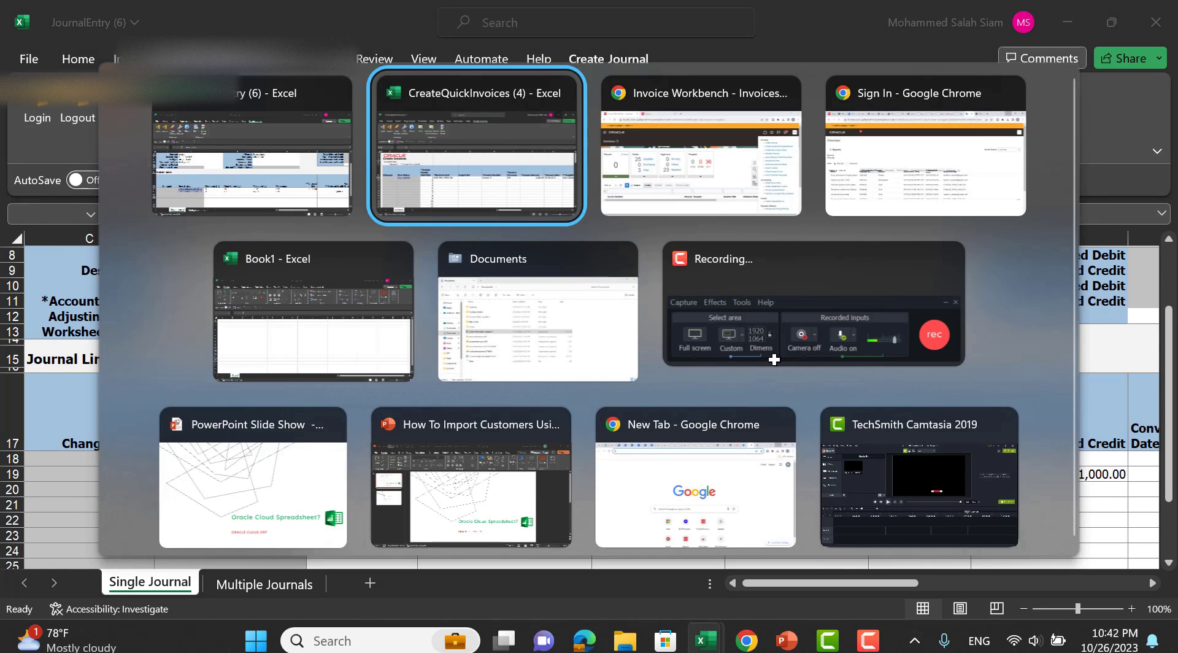
key("Tab")
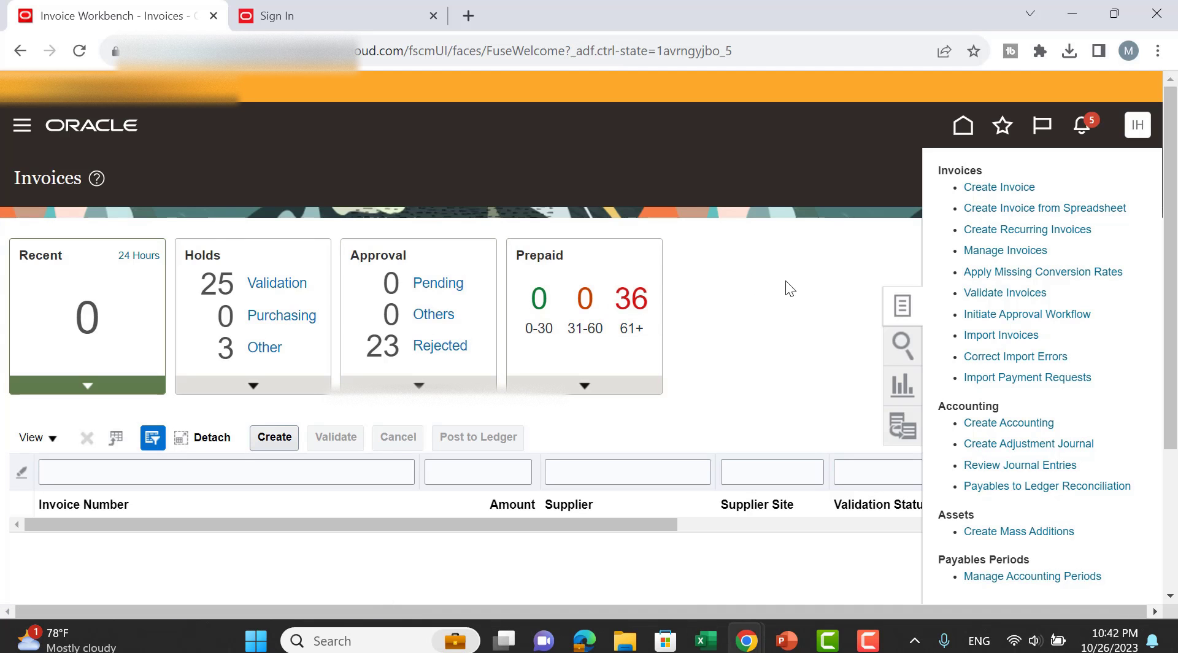
left_click(810, 281)
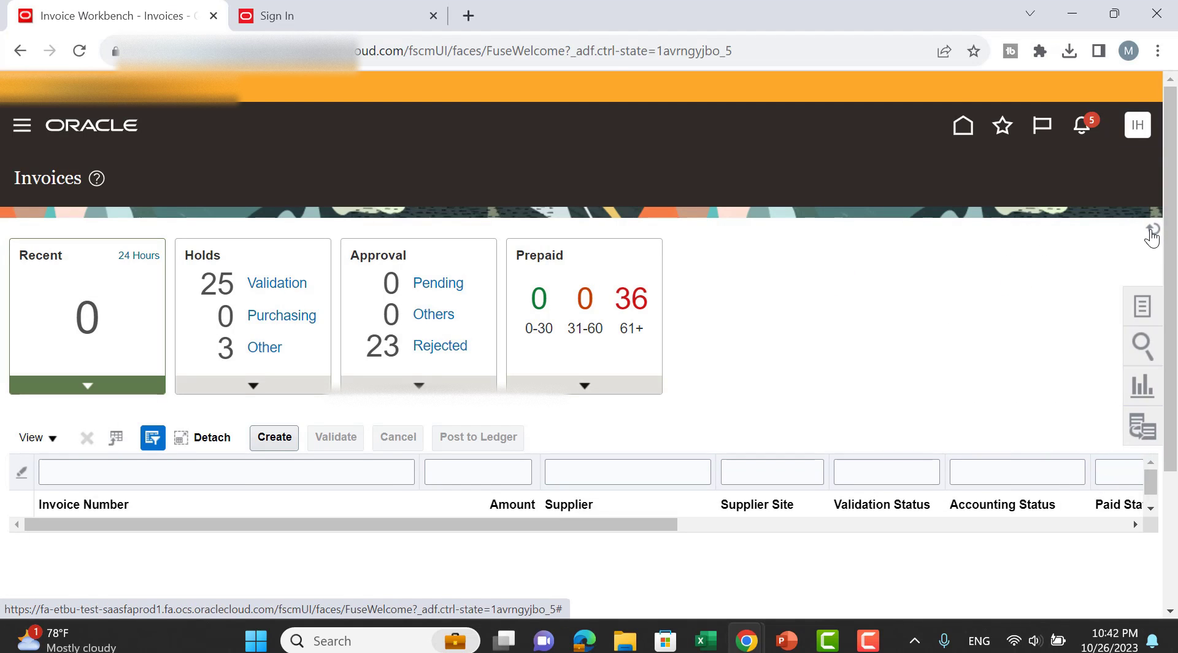
left_click(1151, 230)
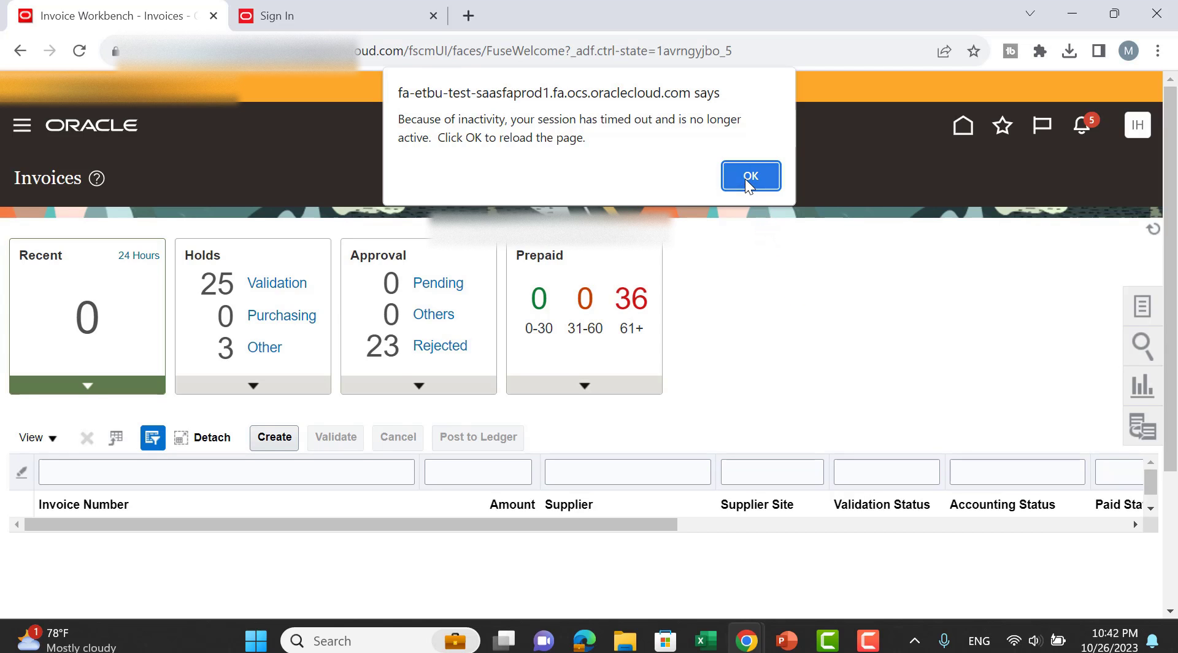
left_click(750, 176)
Sign back in, dismiss the password prompt, and open the Payables area.
scroll(787, 305, "down", 3)
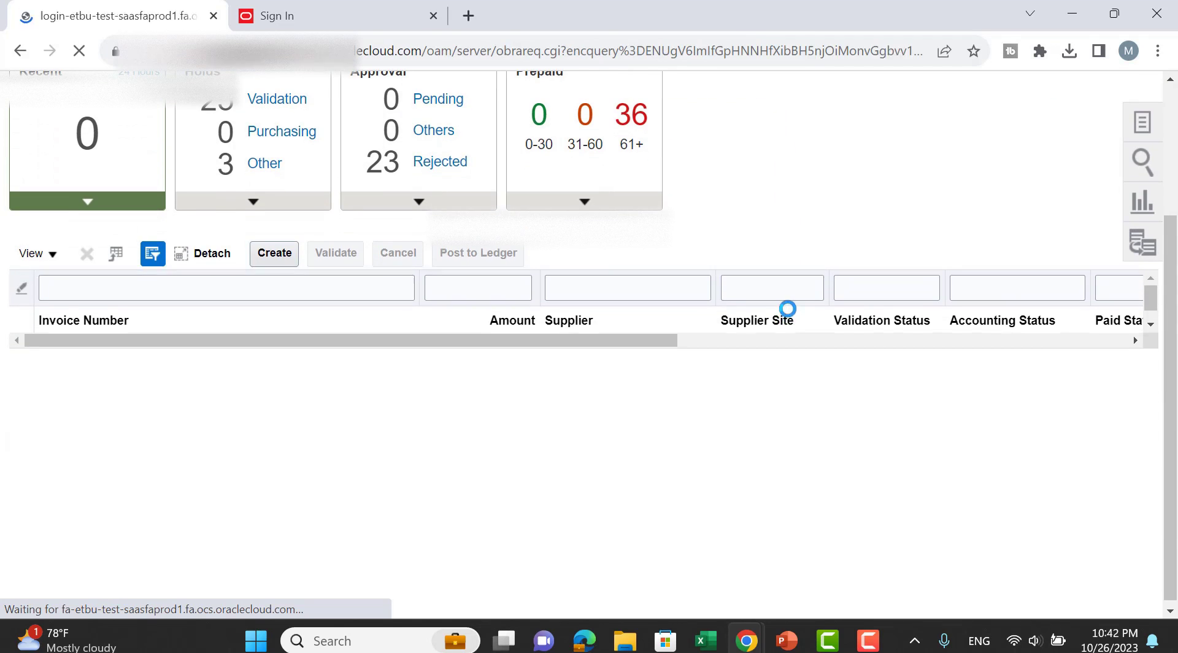
scroll(798, 341, "down", 1)
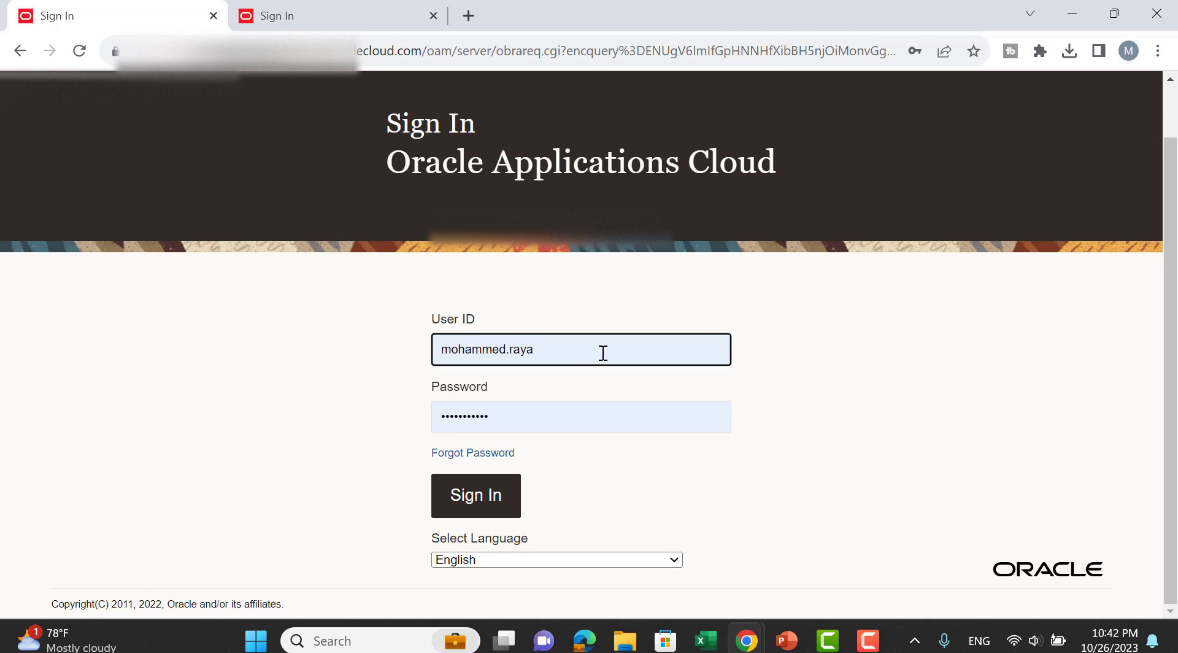
key("Return")
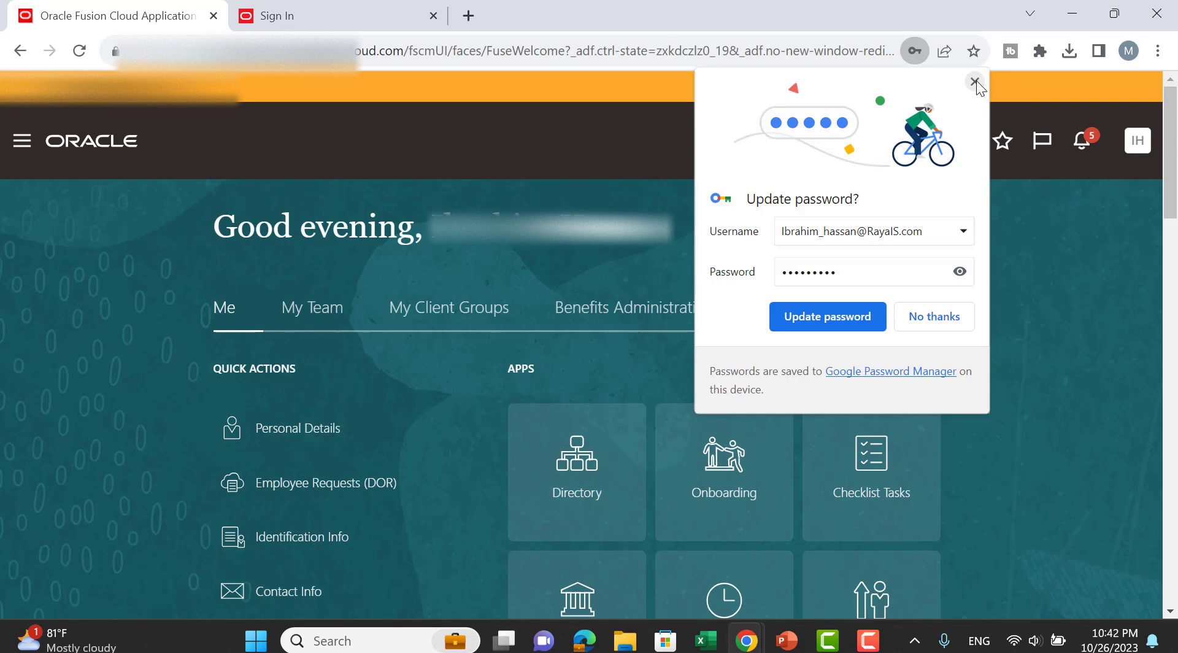
left_click(975, 81)
scroll(1083, 282, "down", 3)
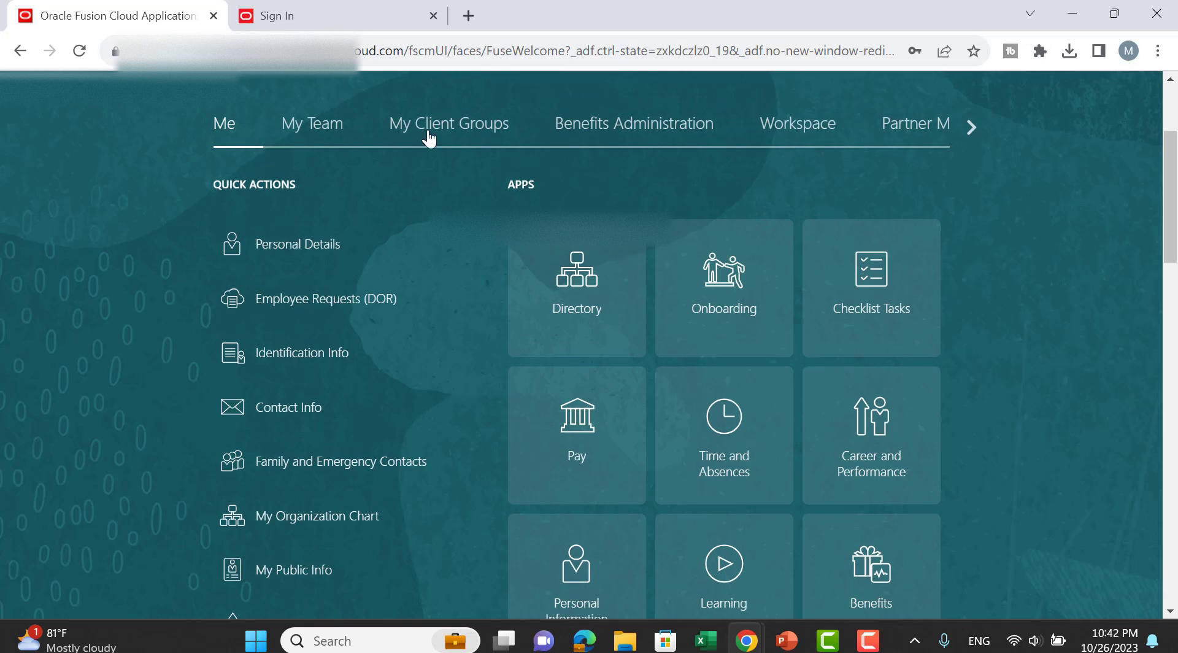
left_click(968, 125)
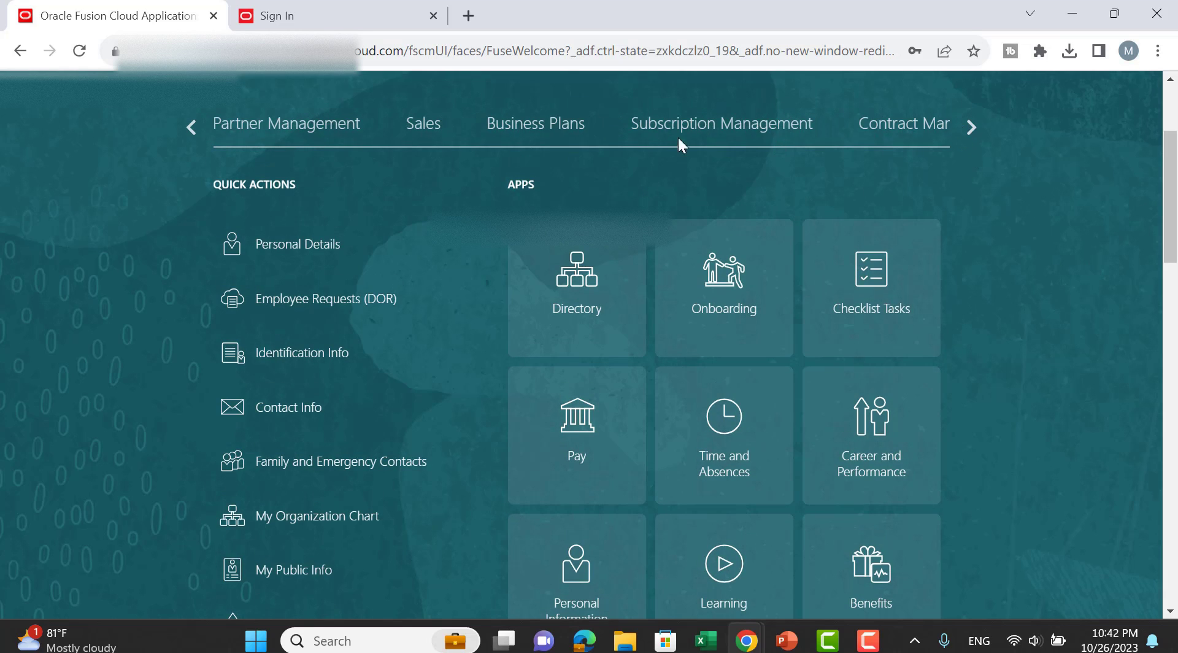
left_click(973, 125)
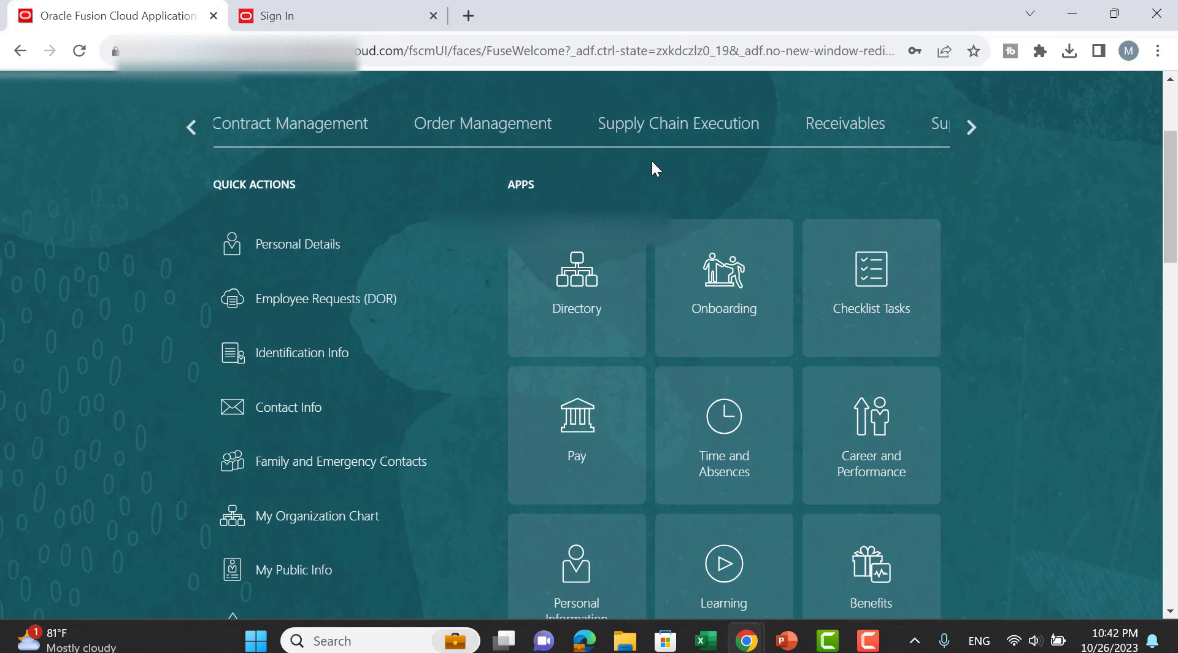
left_click(978, 128)
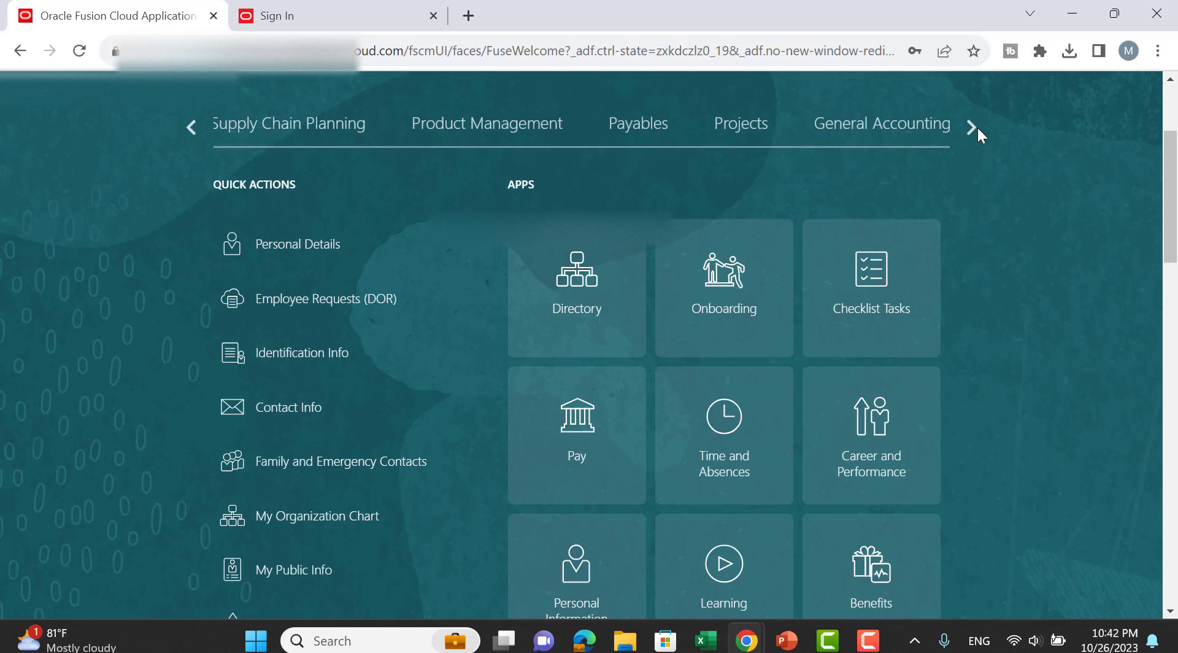
left_click(668, 129)
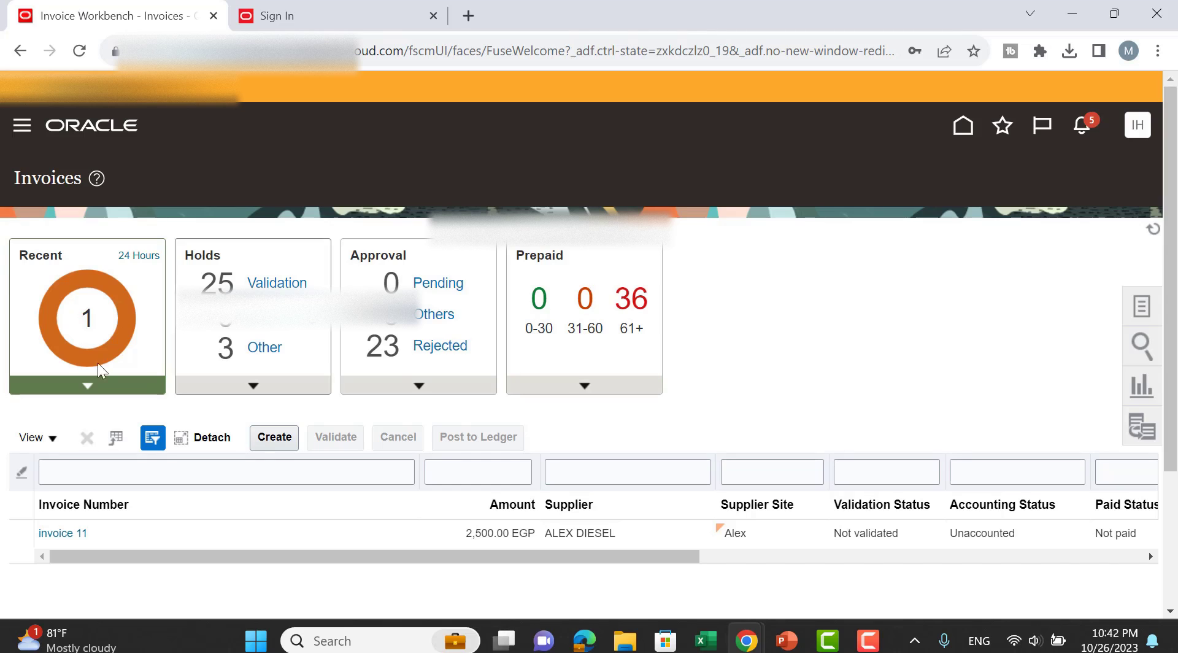
Filter to recently created invoices and open invoice 11, scrolling through its header and lines.
left_click(85, 331)
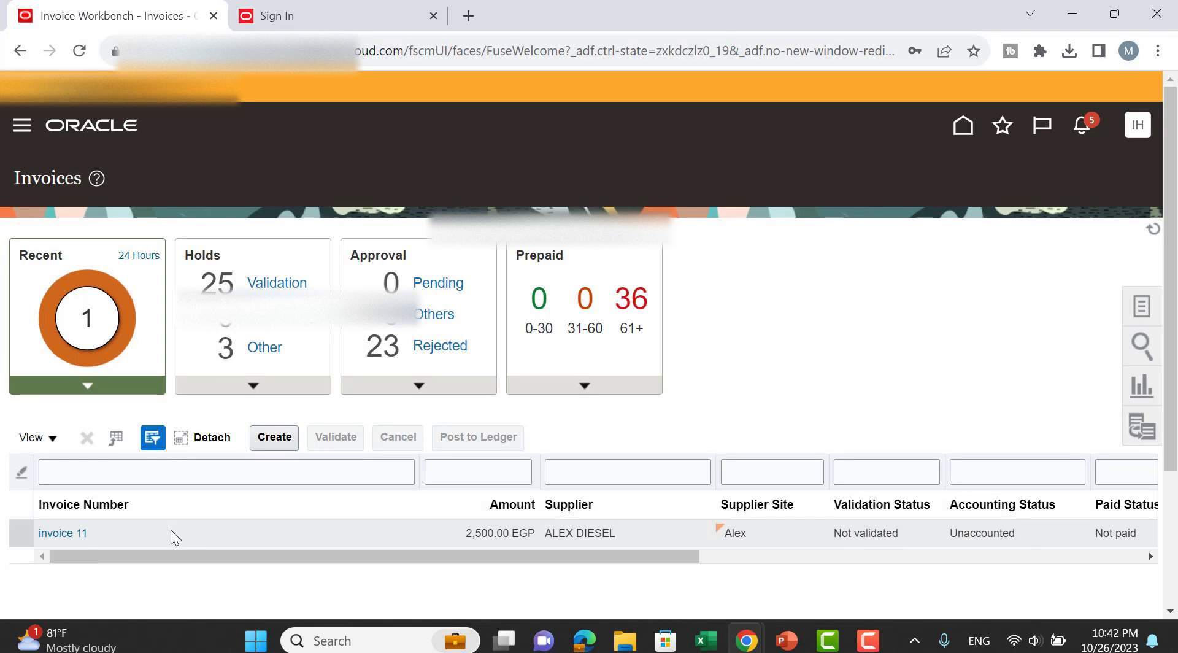
left_click(62, 533)
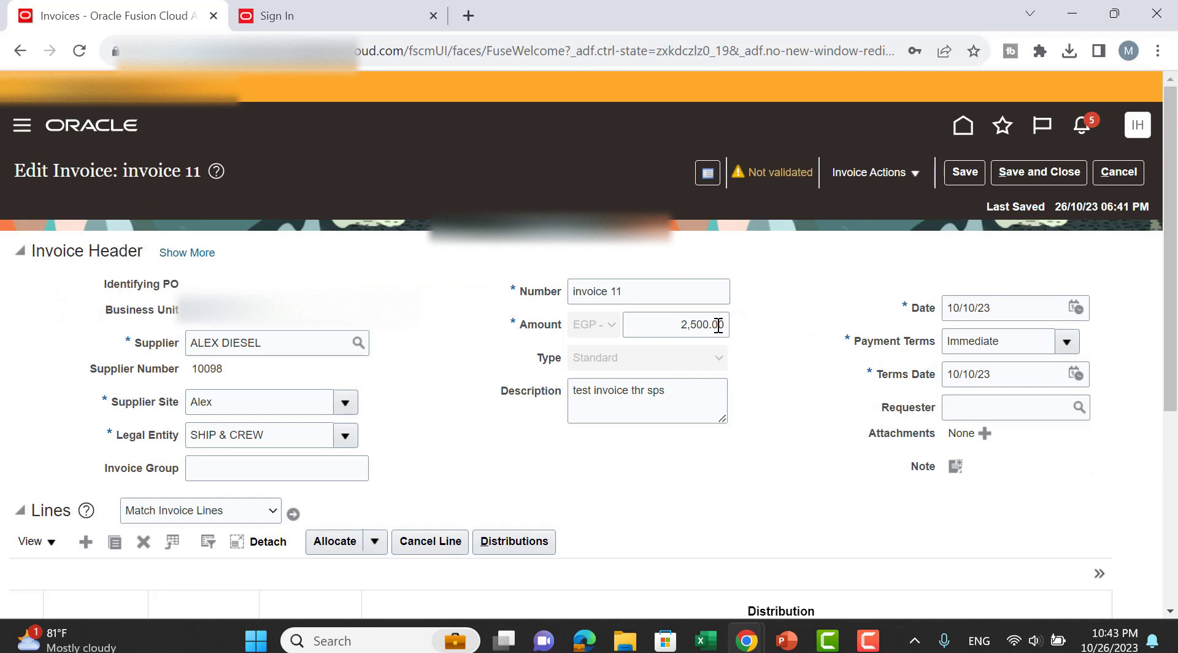
scroll(804, 382, "down", 5)
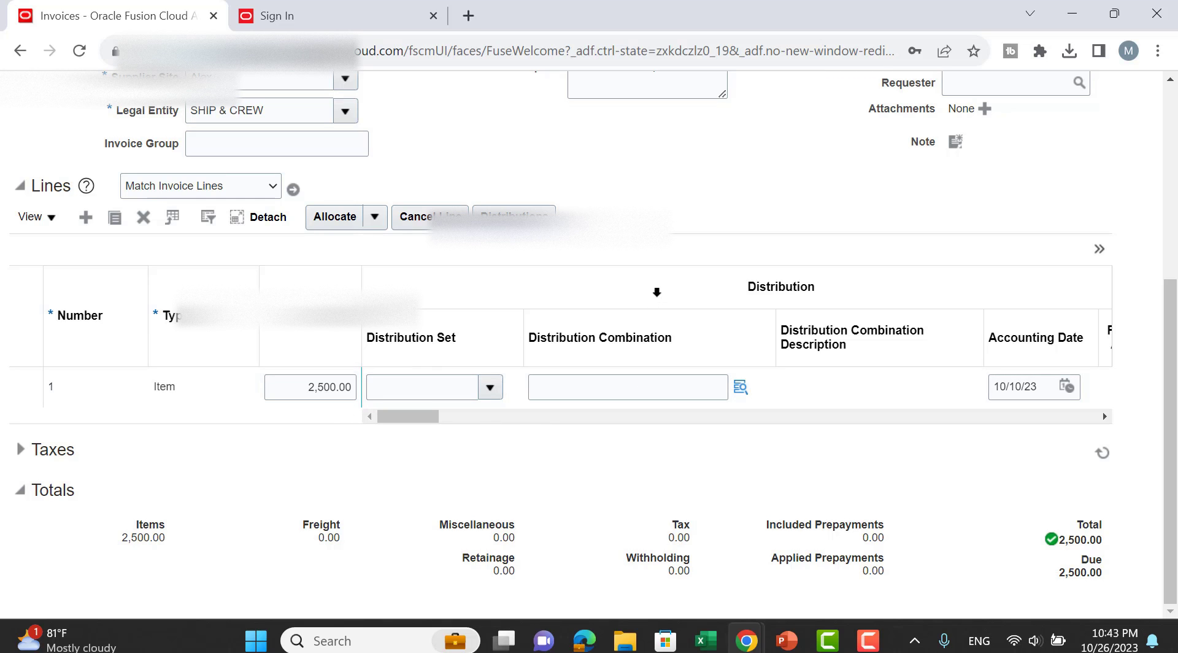
scroll(656, 292, "up", 4)
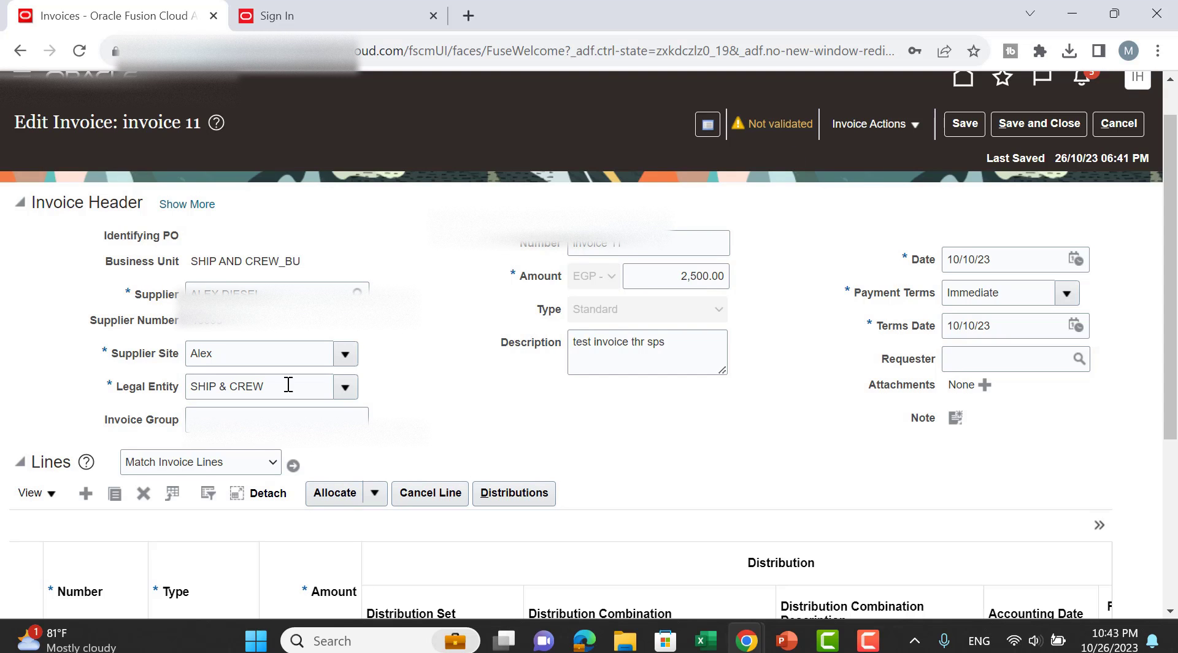
scroll(805, 381, "down", 2)
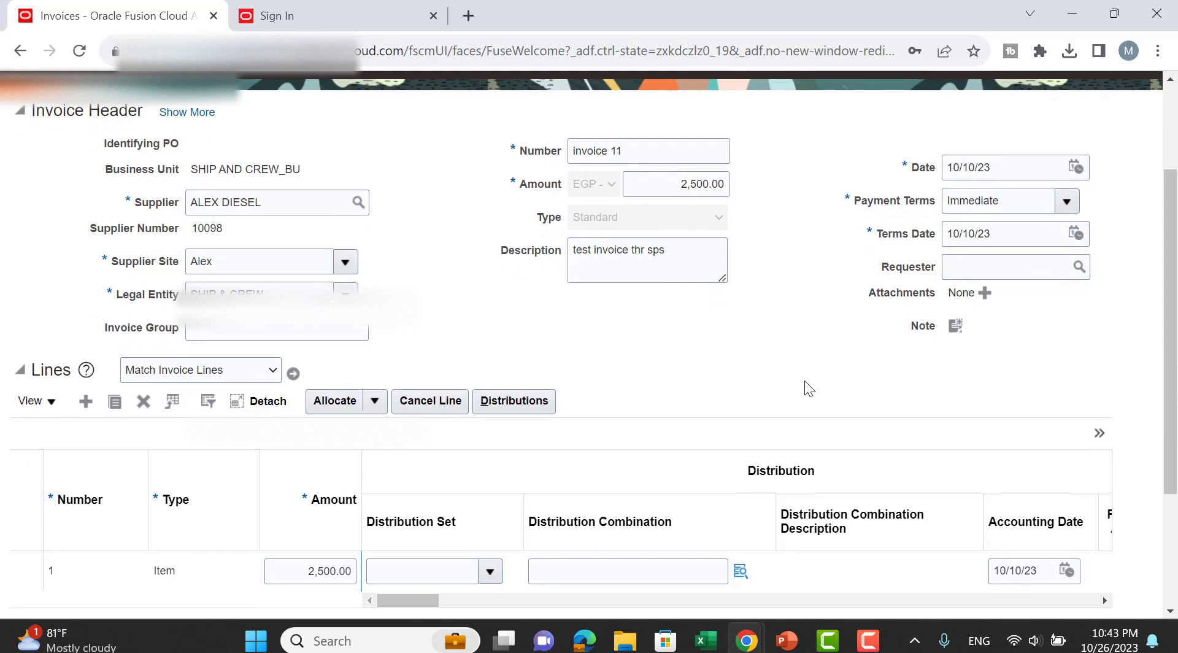
scroll(798, 362, "up", 3)
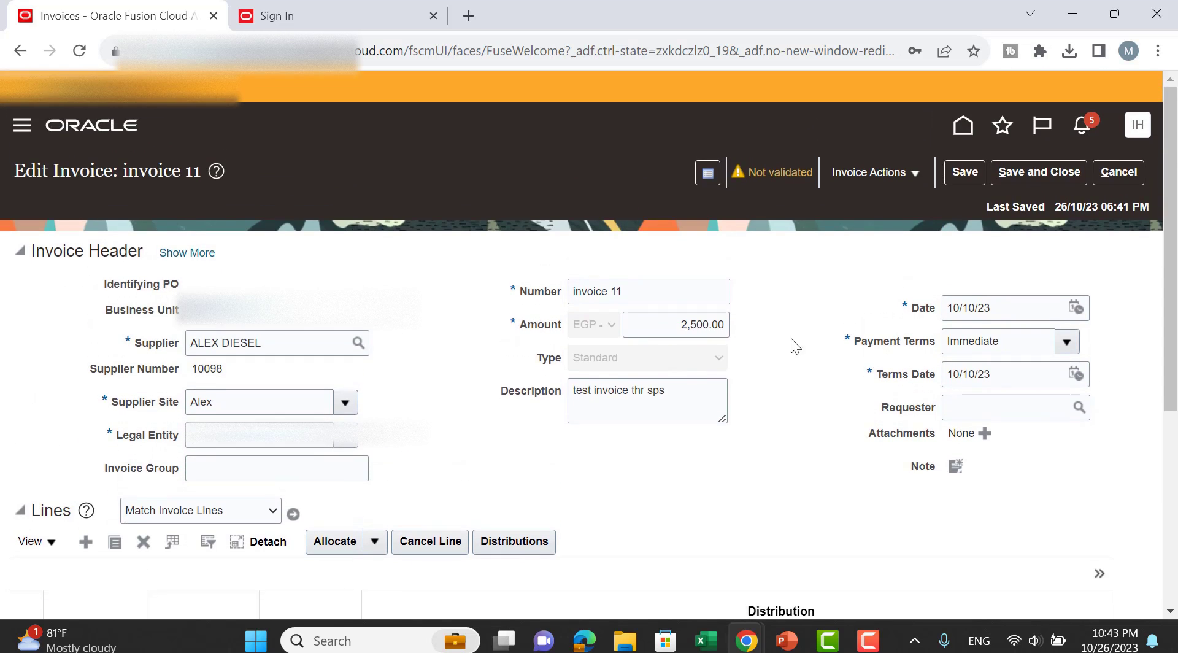
Look at the Invoice Actions menu without choosing anything, then review the page again.
left_click(849, 176)
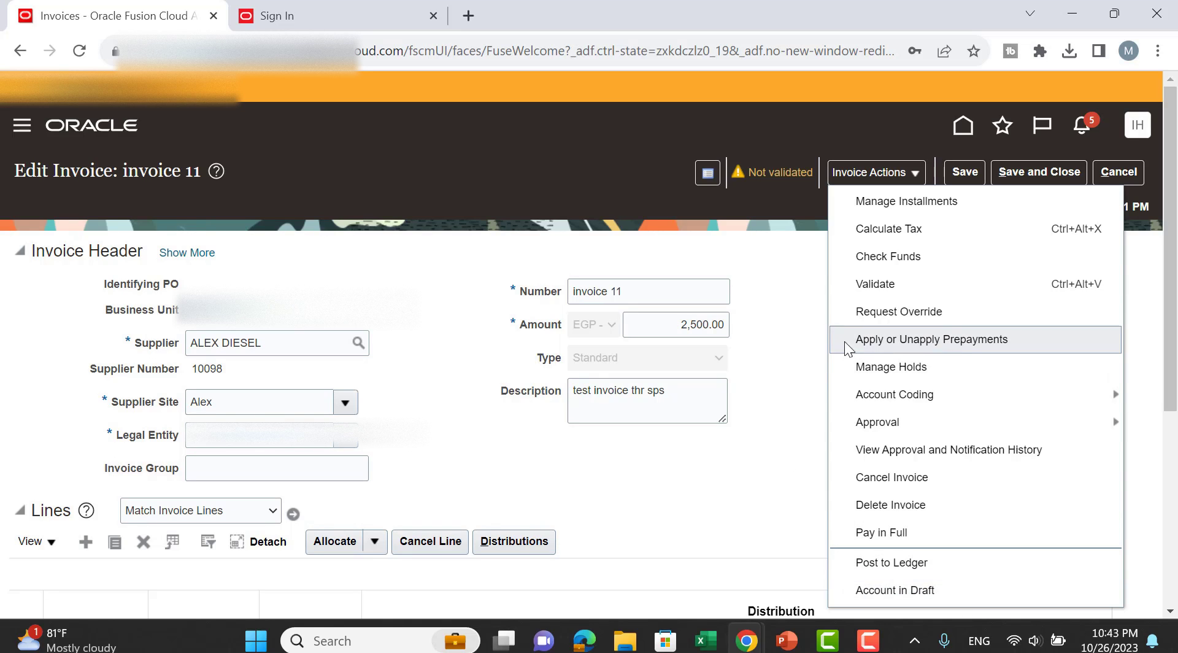
left_click(761, 285)
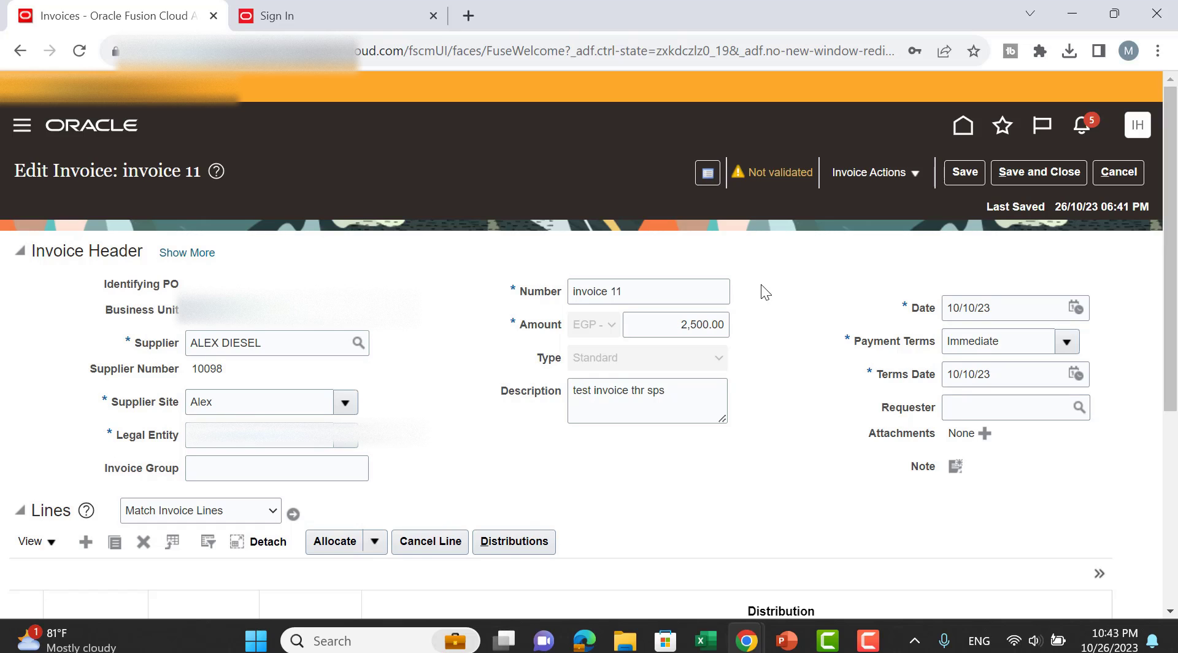
scroll(761, 285, "down", 3)
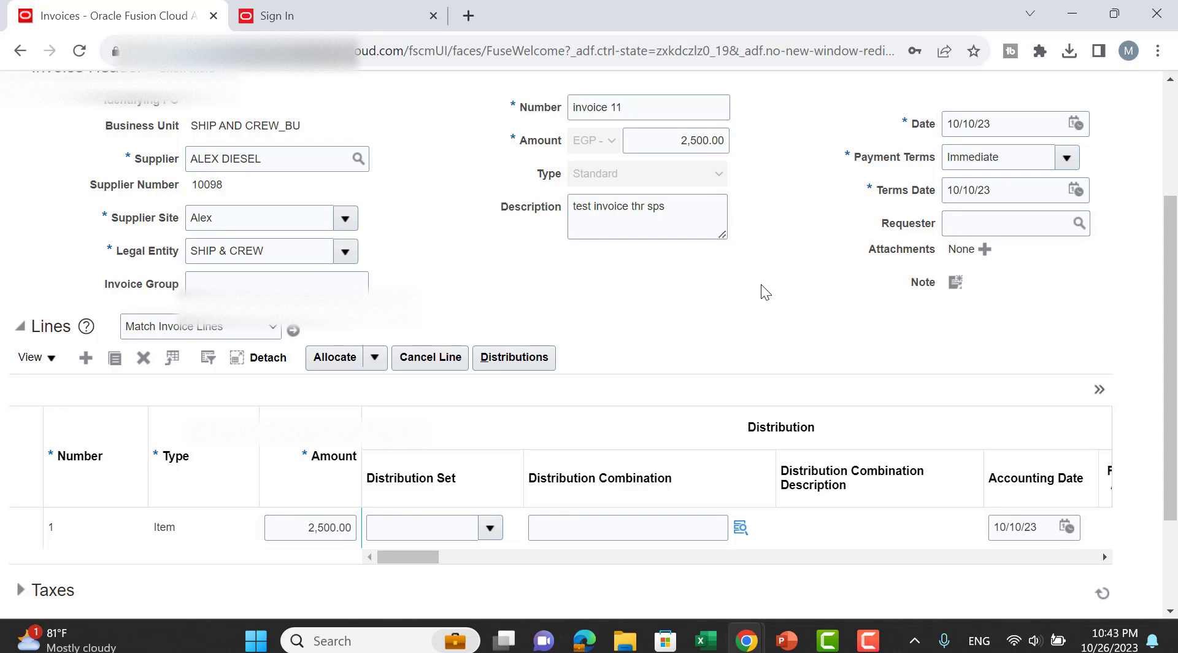
scroll(761, 285, "up", 3)
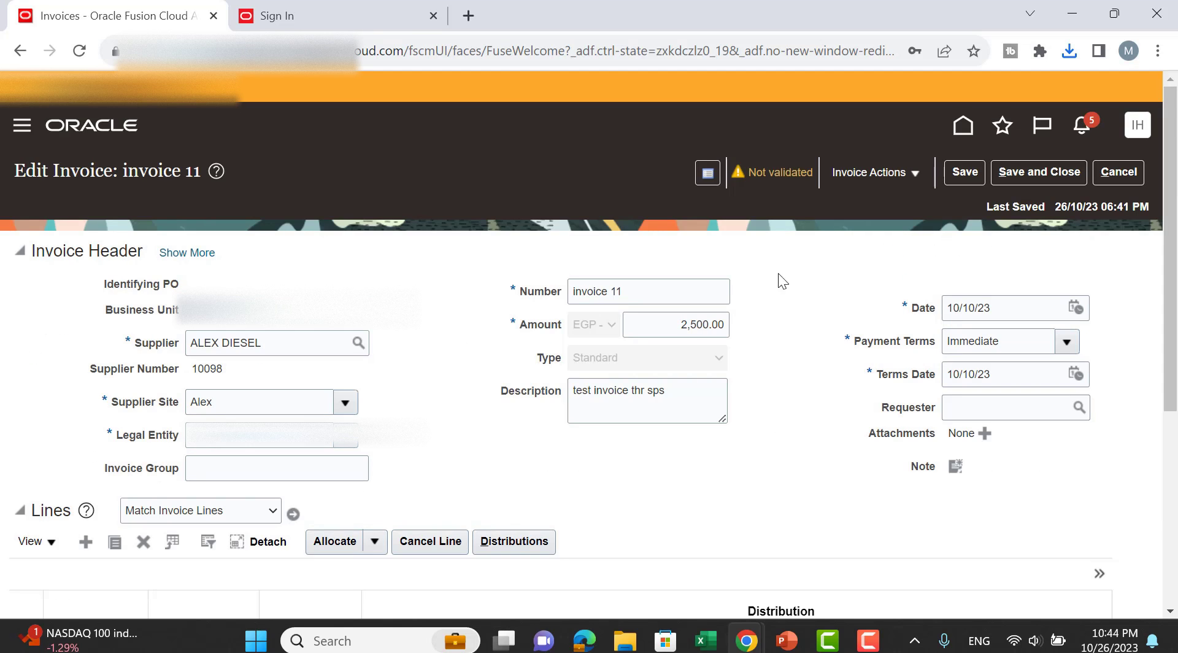
Cancel out of invoice 11, dismiss the error, and close the Sign In tab.
left_click(1117, 172)
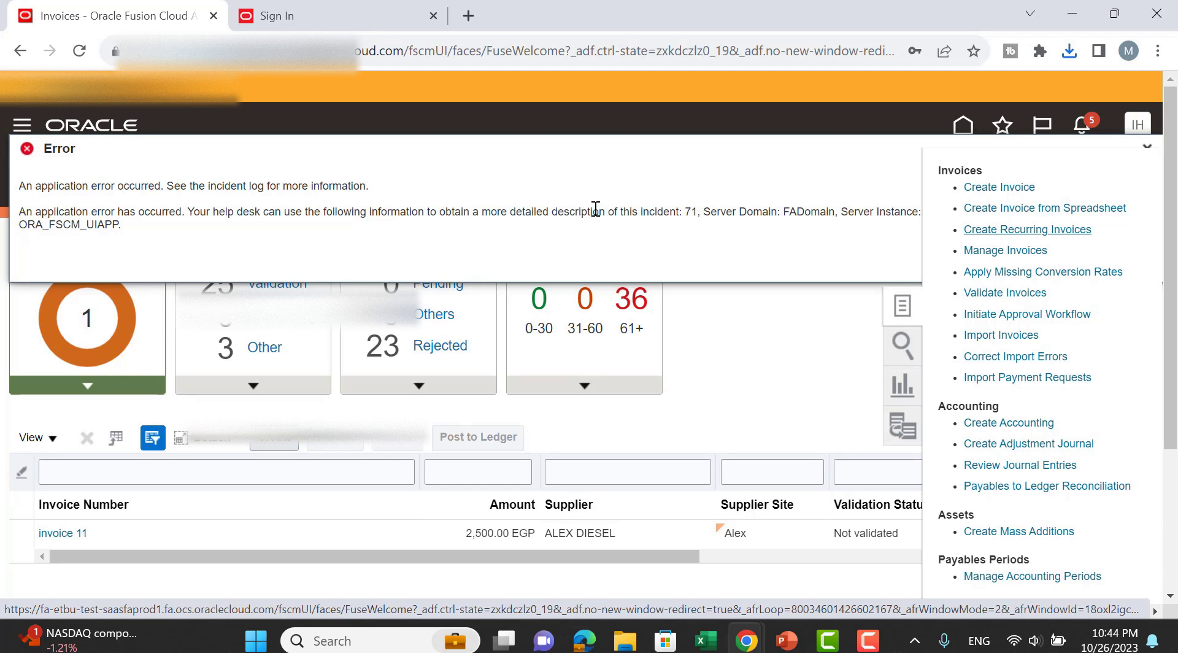
left_click(751, 337)
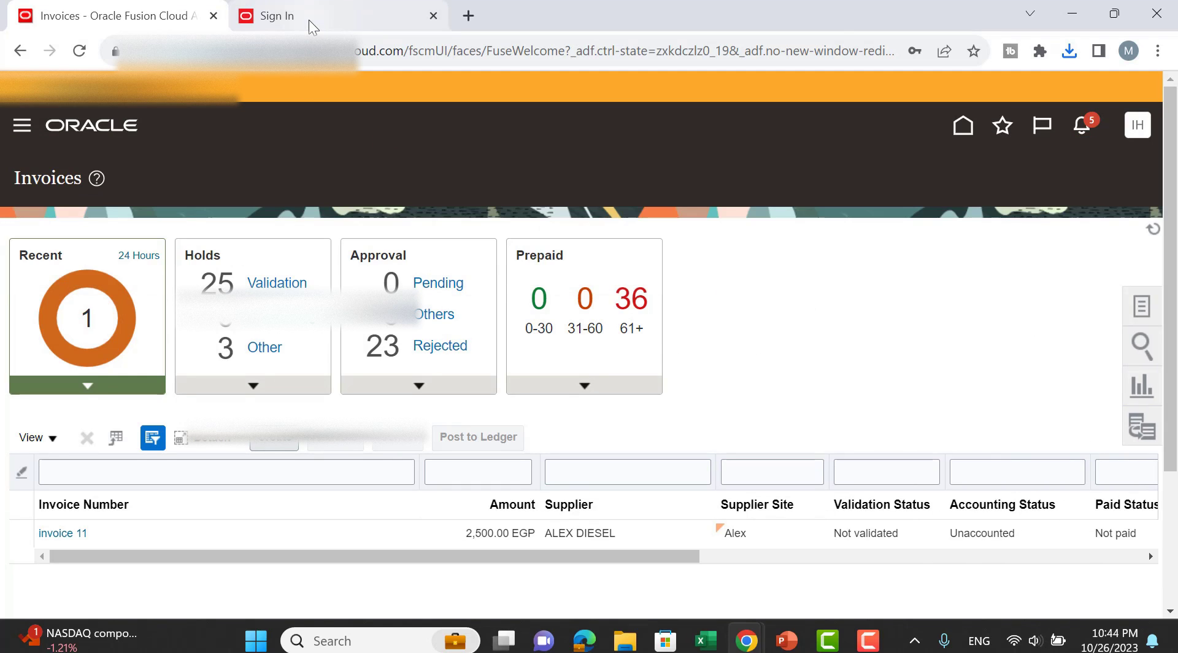
left_click(308, 20)
left_click(433, 16)
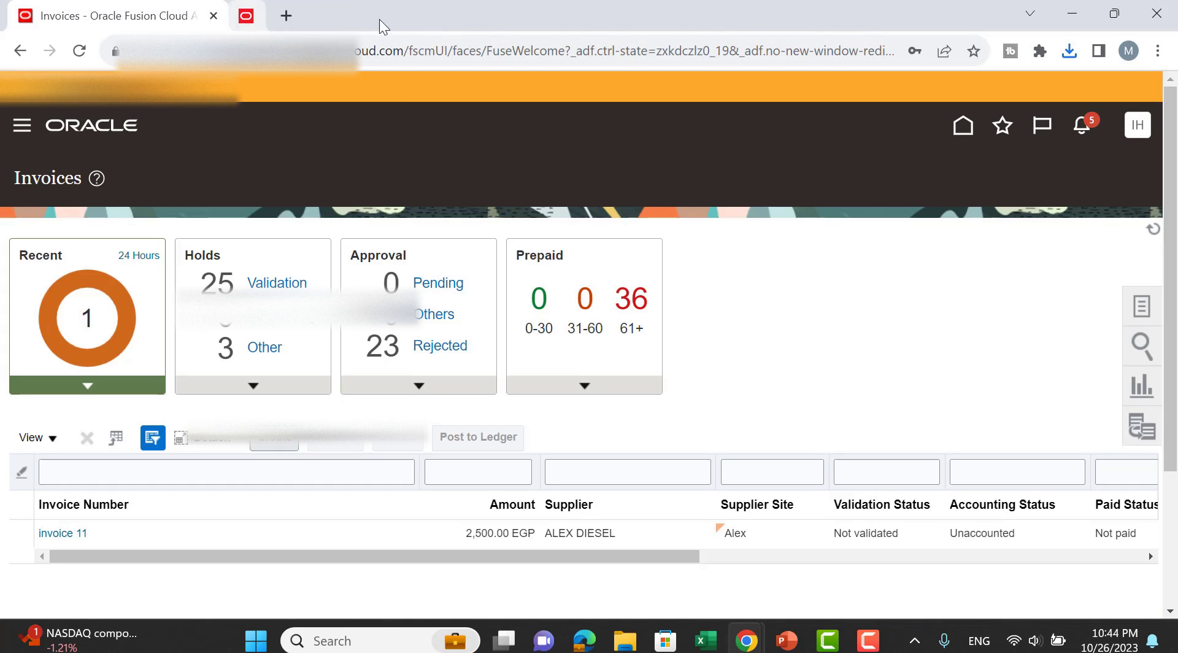
Duplicate the Invoices tab and go to Setup and Maintenance from the user menu.
right_click(144, 15)
left_click(314, 155)
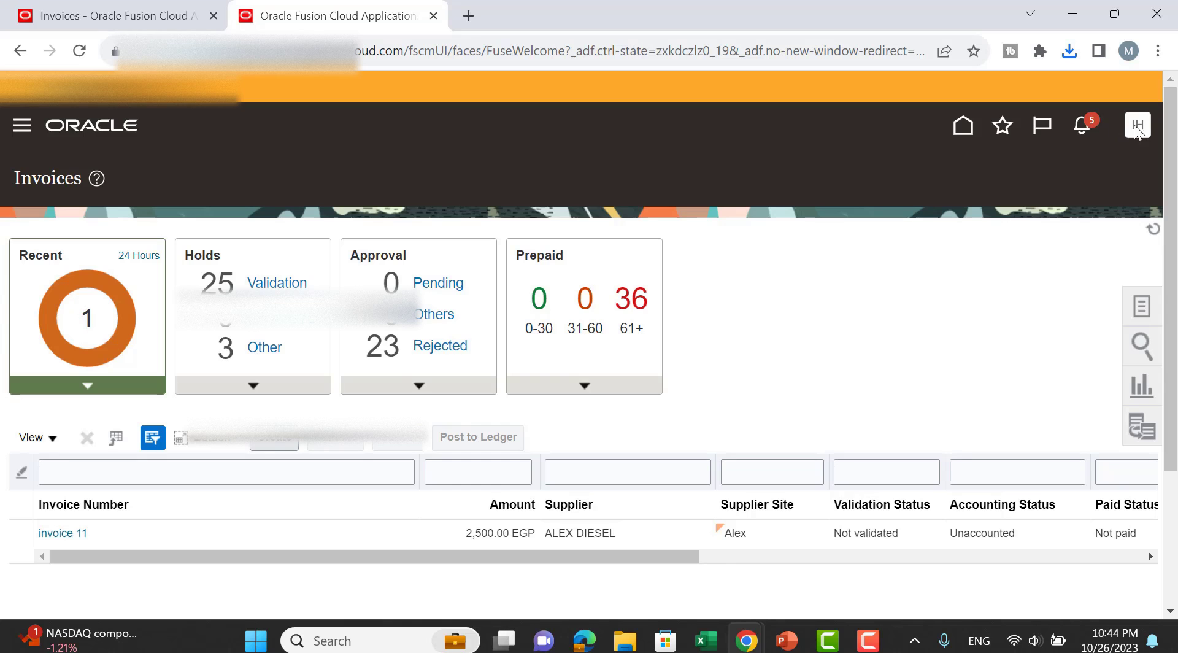
left_click(1138, 125)
scroll(988, 273, "down", 2)
left_click(831, 208)
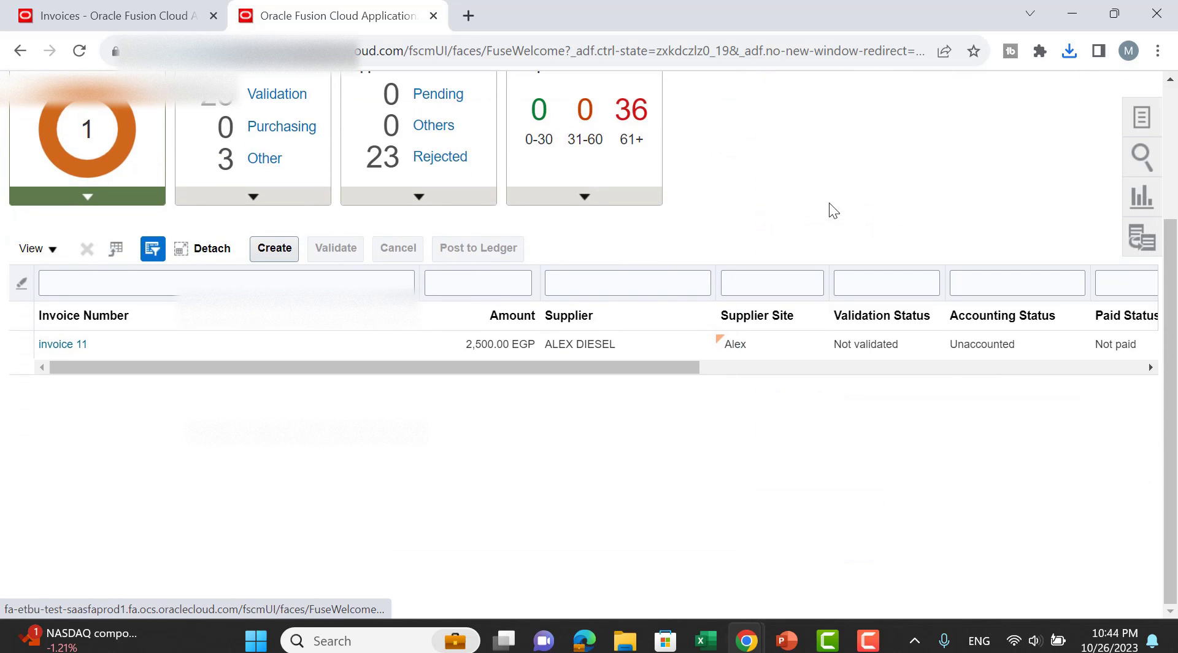
scroll(831, 208, "up", 2)
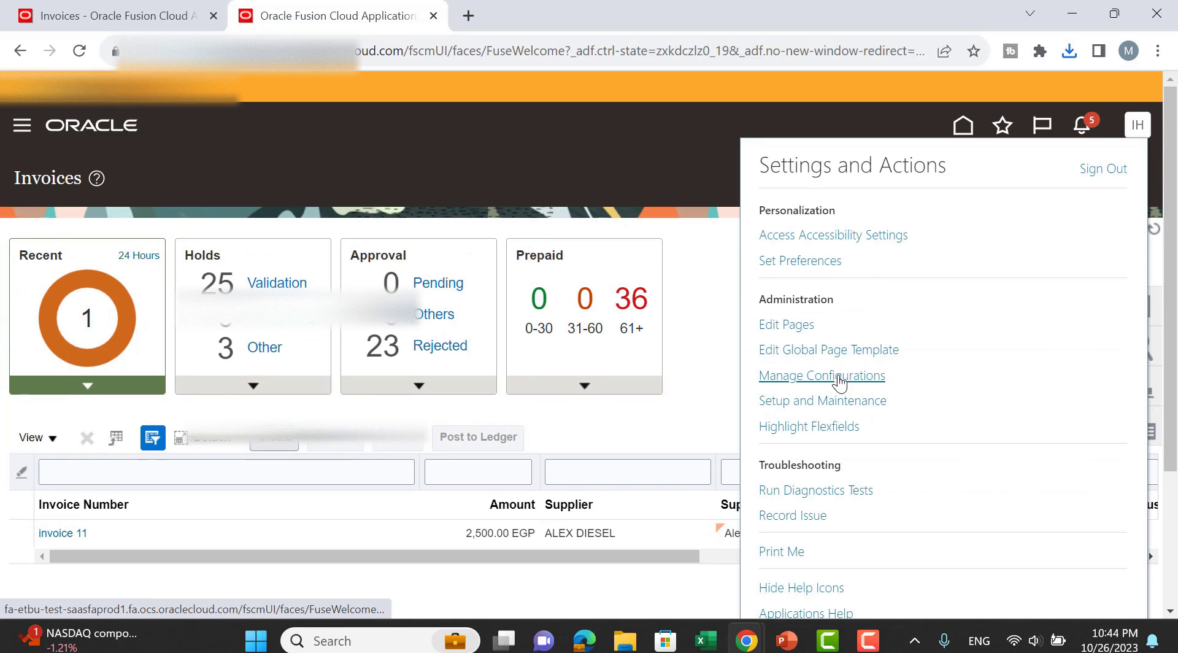
left_click(834, 400)
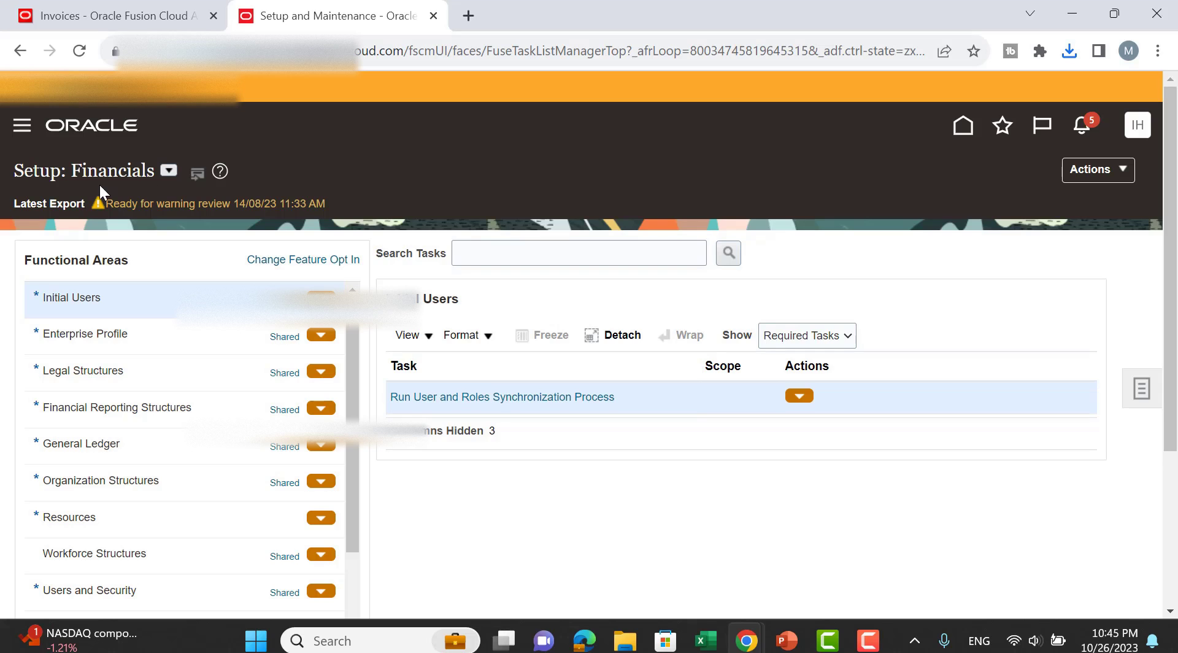
Select Payables in Setup: Financials, show All Tasks, and open Manage Payables Calendars.
scroll(216, 362, "down", 3)
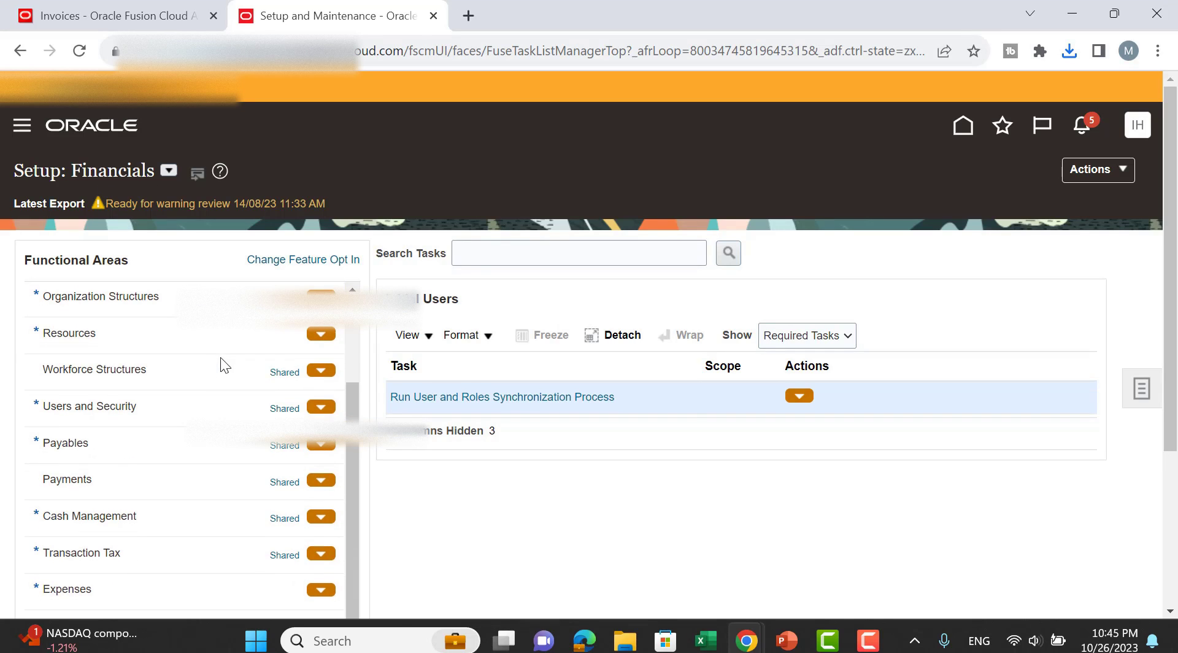
left_click(105, 440)
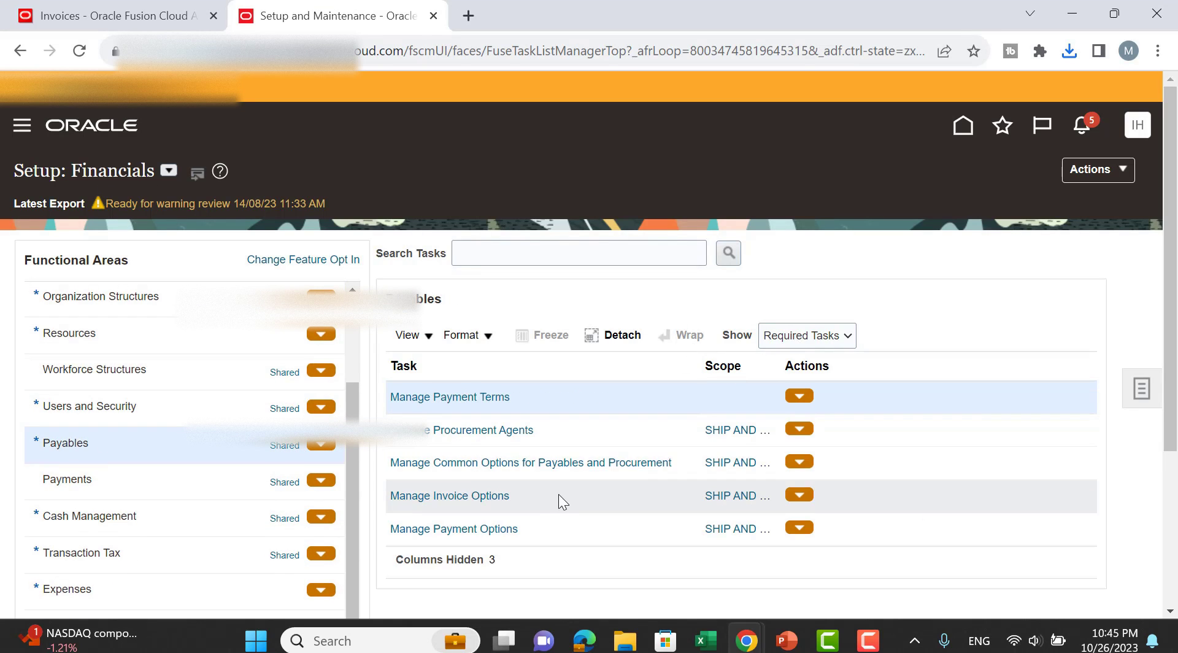
left_click(786, 342)
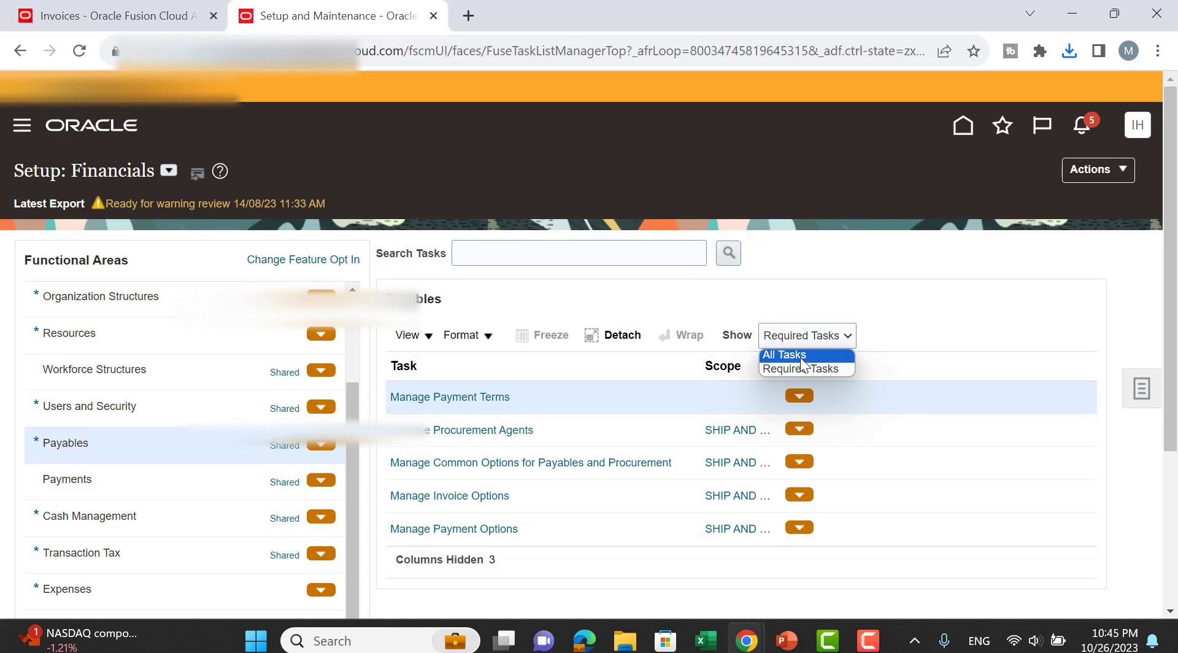
left_click(798, 355)
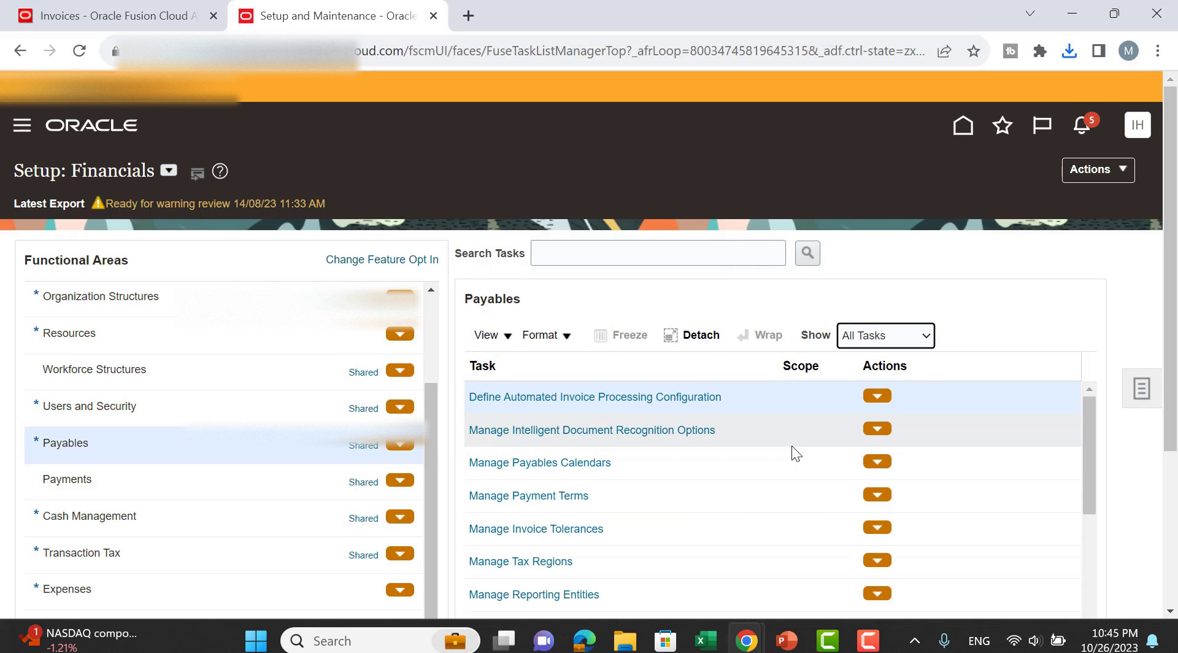
left_click(598, 463)
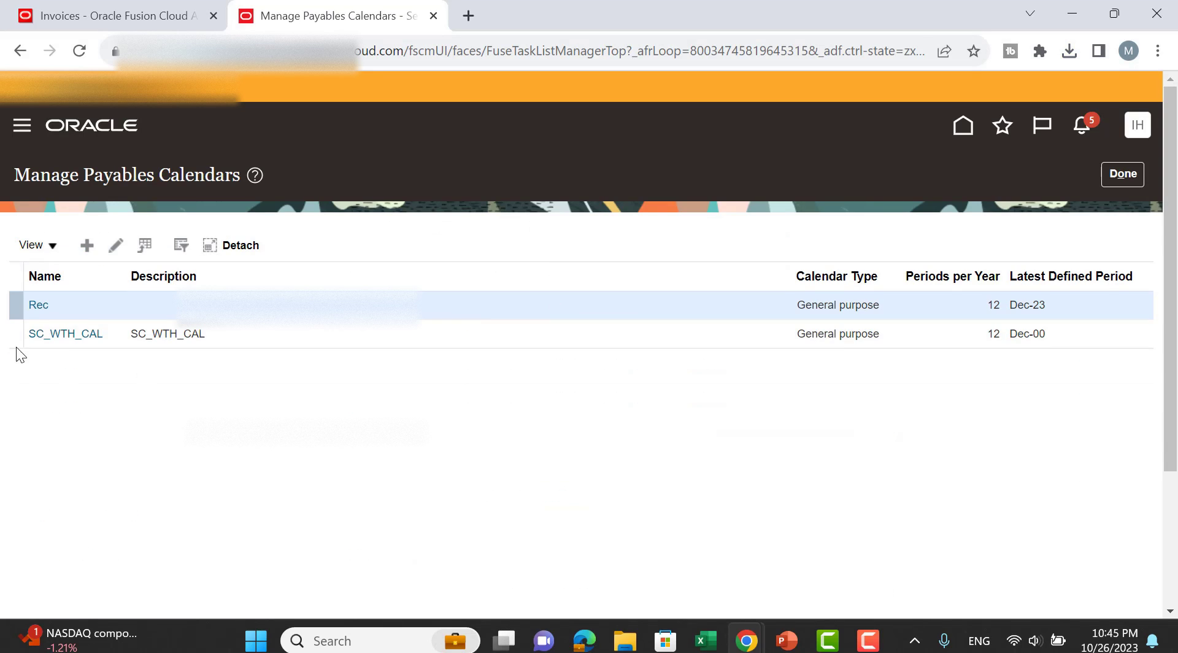
Open the Rec calendar, review its twelve 2023 monthly periods, then cancel back to the list.
left_click(45, 309)
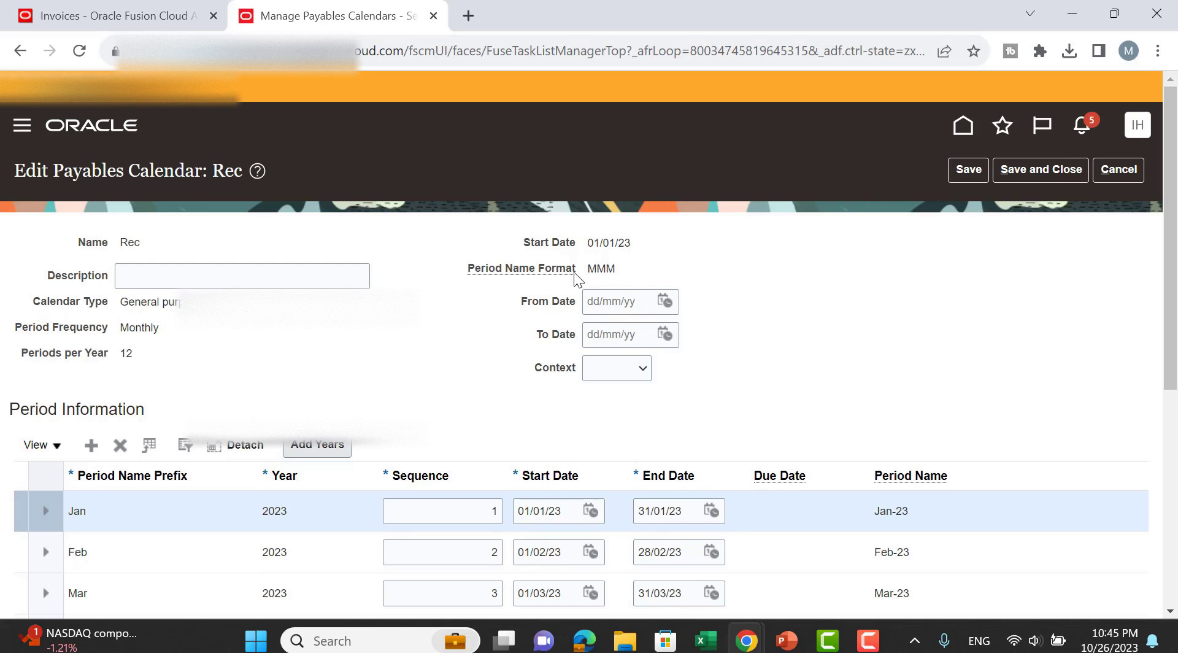
scroll(793, 286, "down", 3)
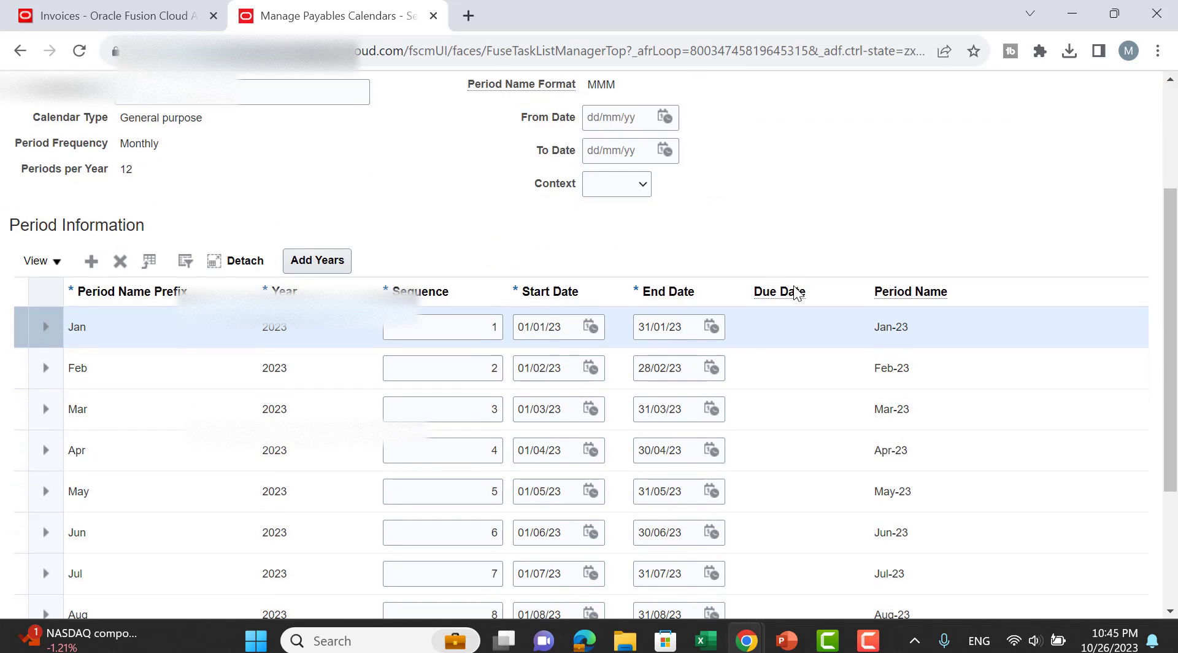
scroll(675, 233, "up", 2)
scroll(587, 241, "down", 3)
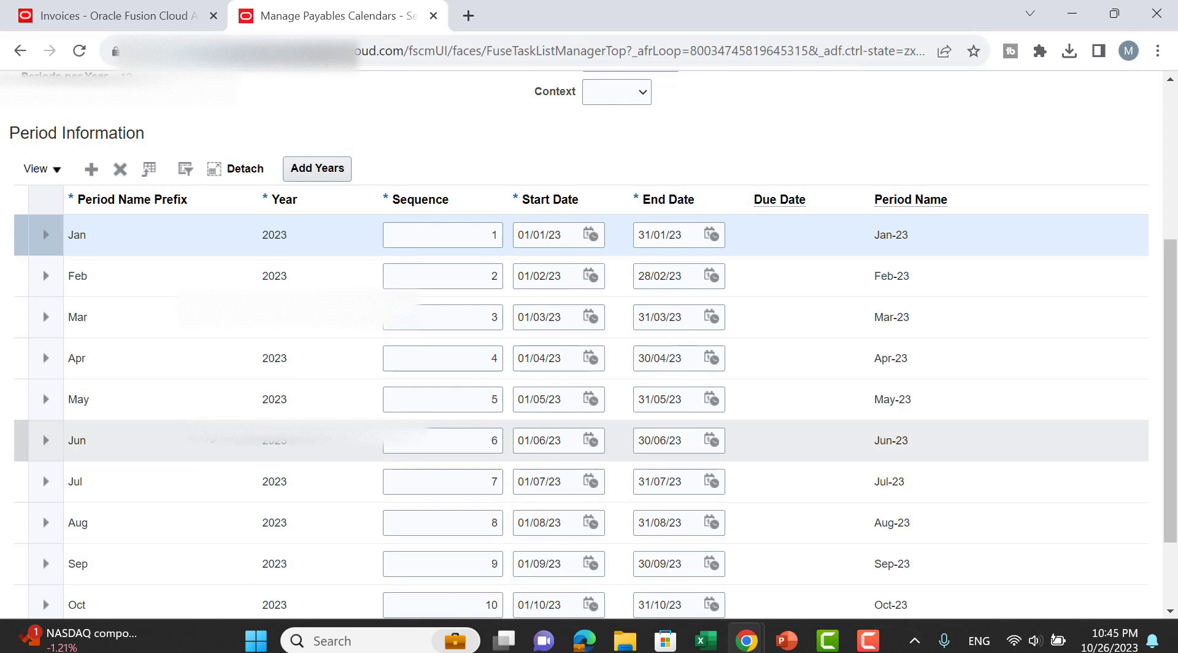
scroll(184, 380, "down", 2)
scroll(196, 398, "up", 6)
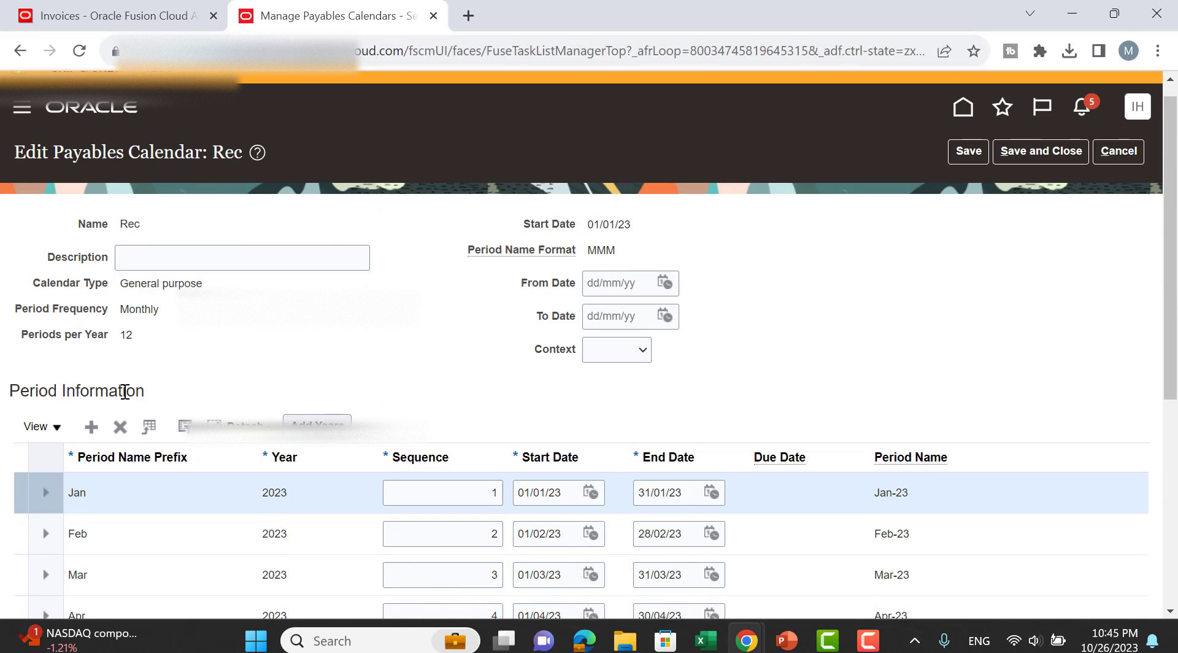
scroll(170, 355, "down", 6)
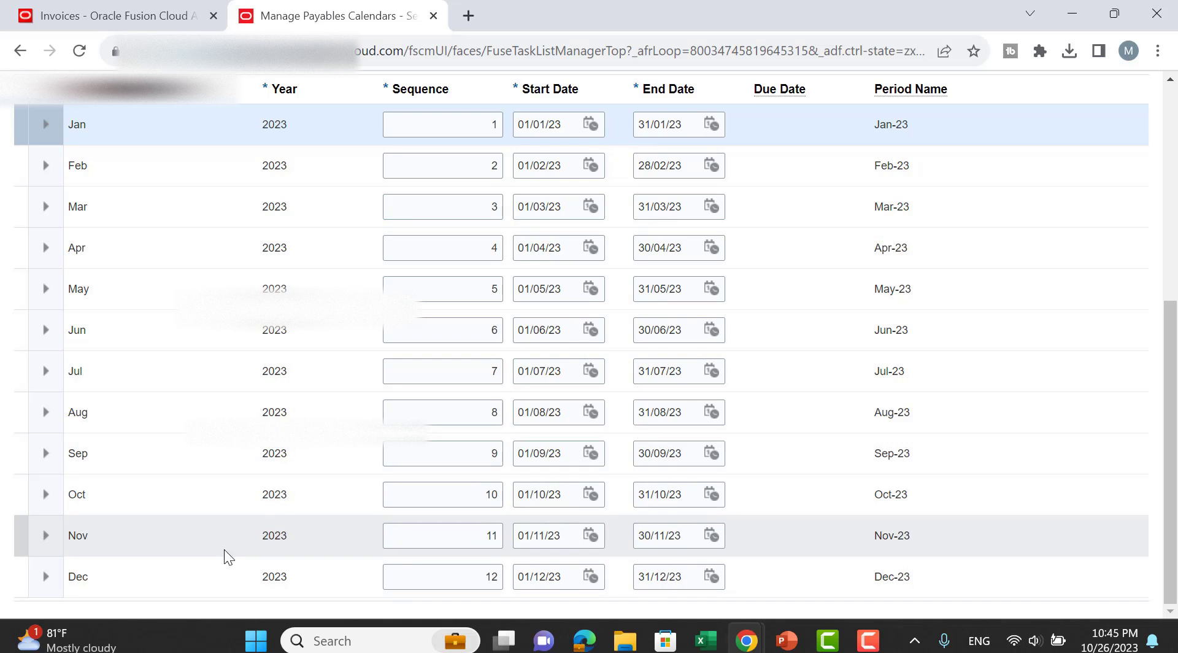
scroll(234, 337, "up", 4)
scroll(982, 184, "up", 3)
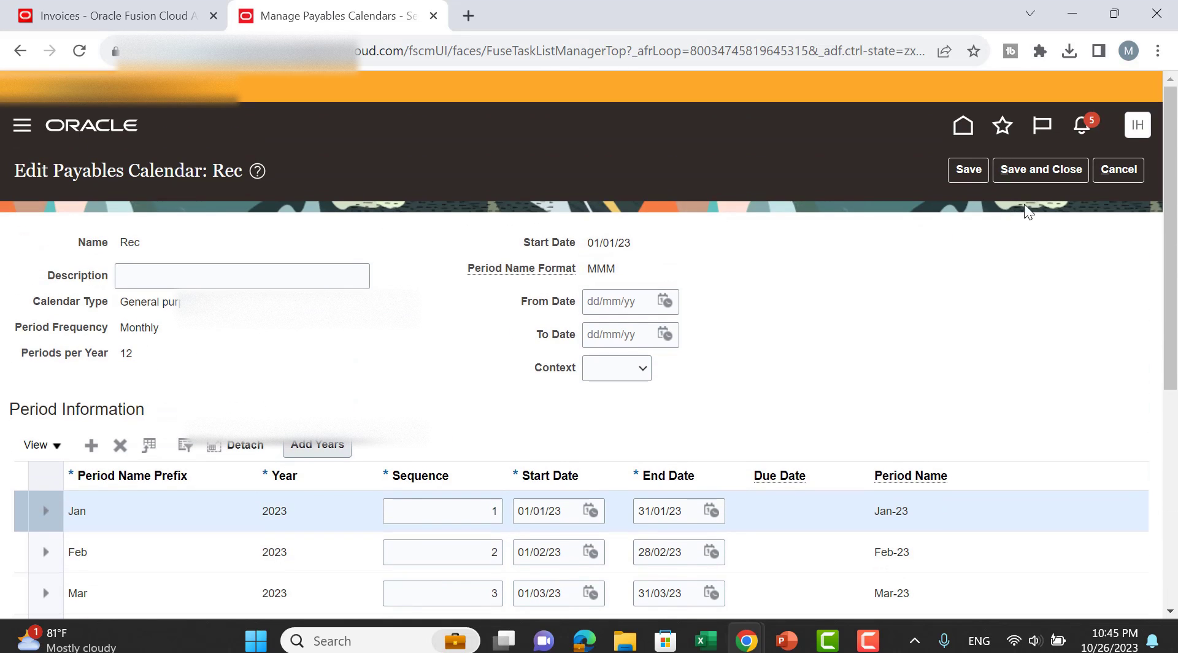
left_click(1111, 171)
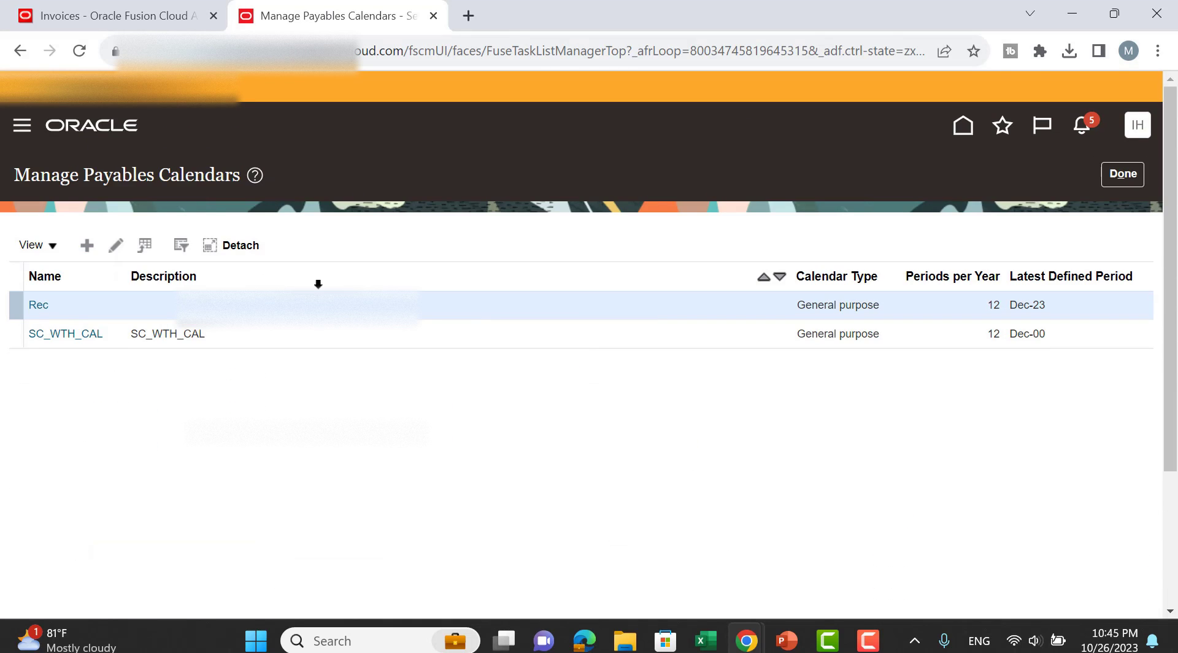
left_click(87, 244)
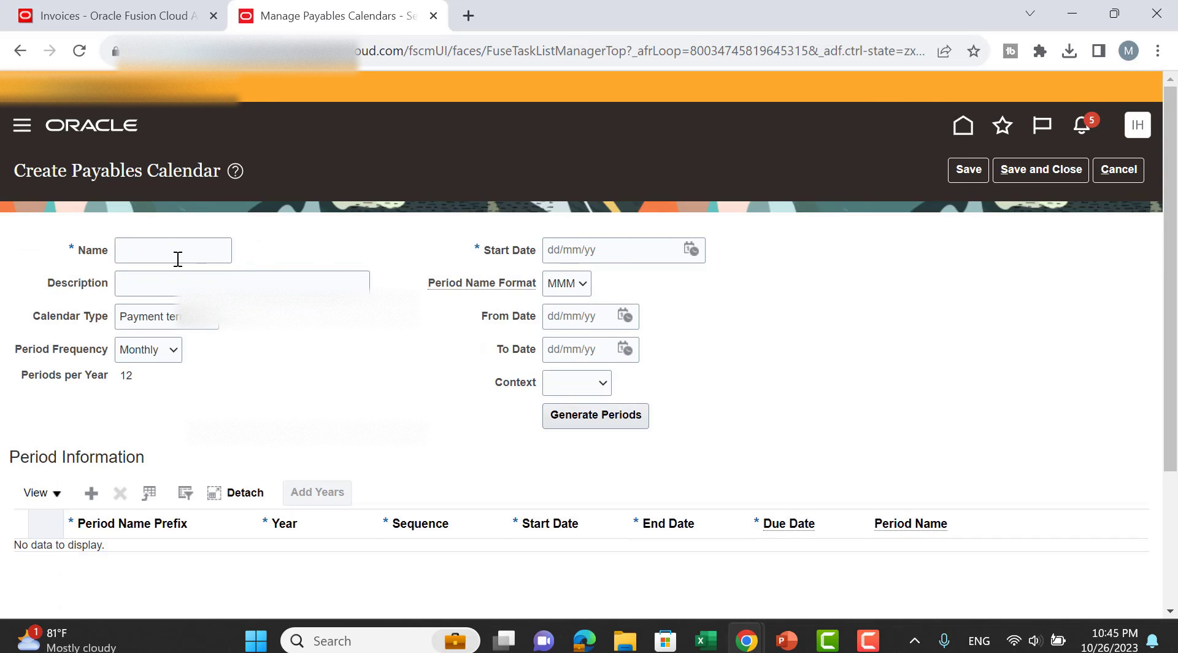
left_click(171, 252)
left_click(181, 288)
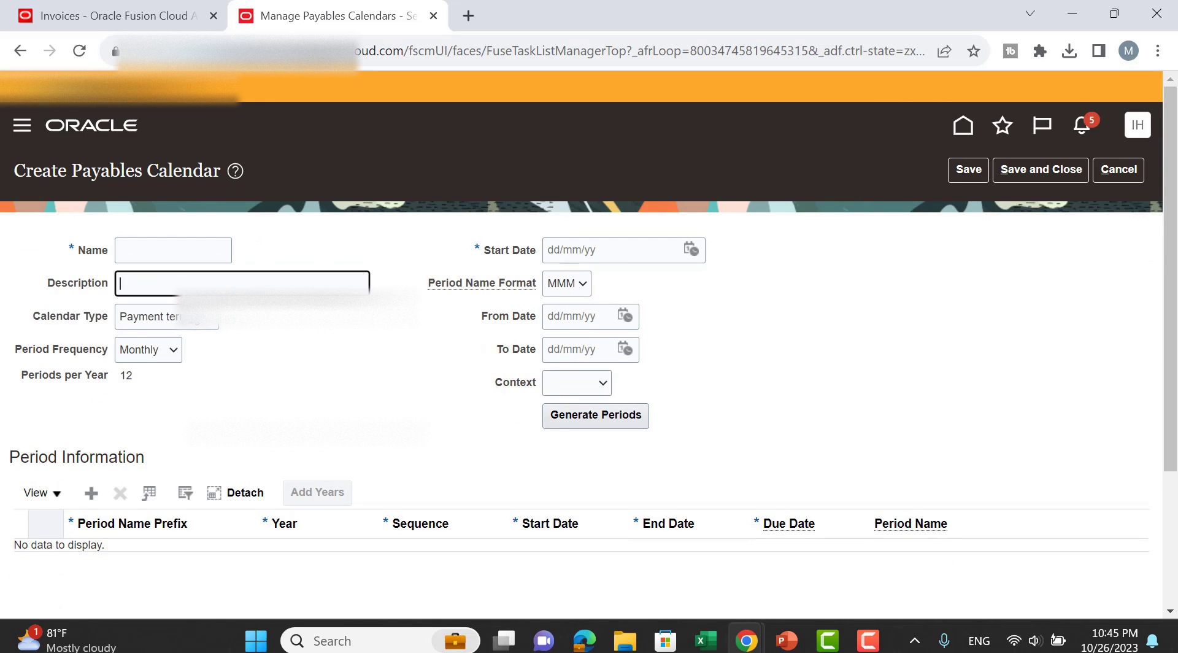
left_click(202, 326)
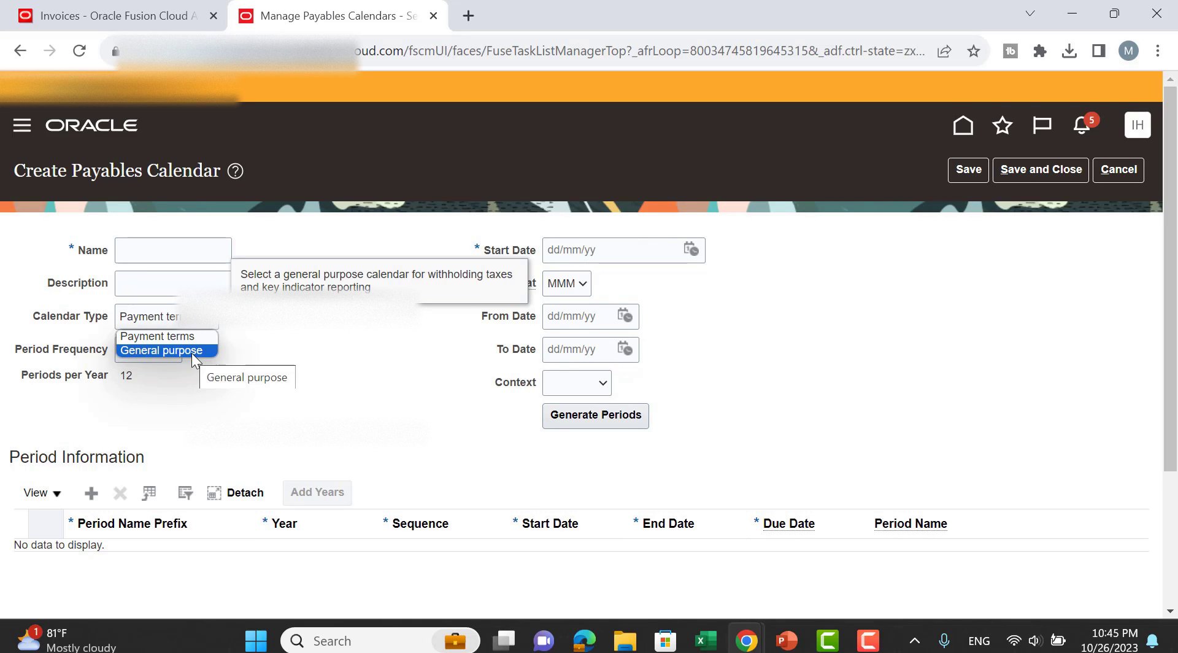
left_click(302, 353)
left_click(155, 348)
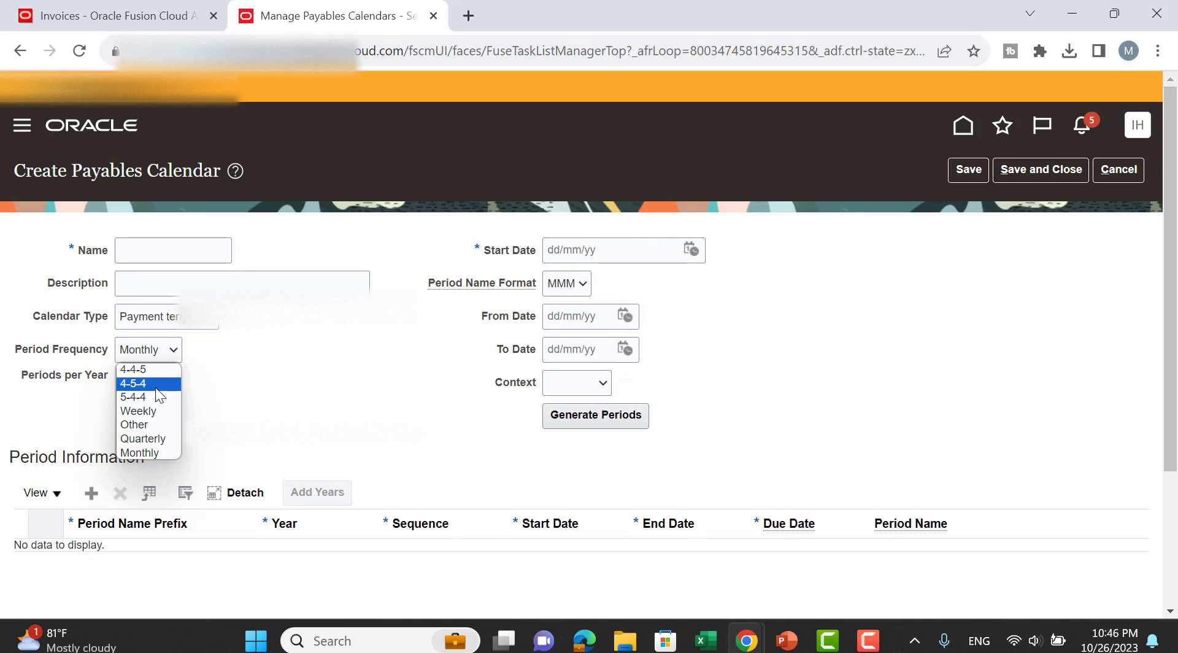
left_click(269, 396)
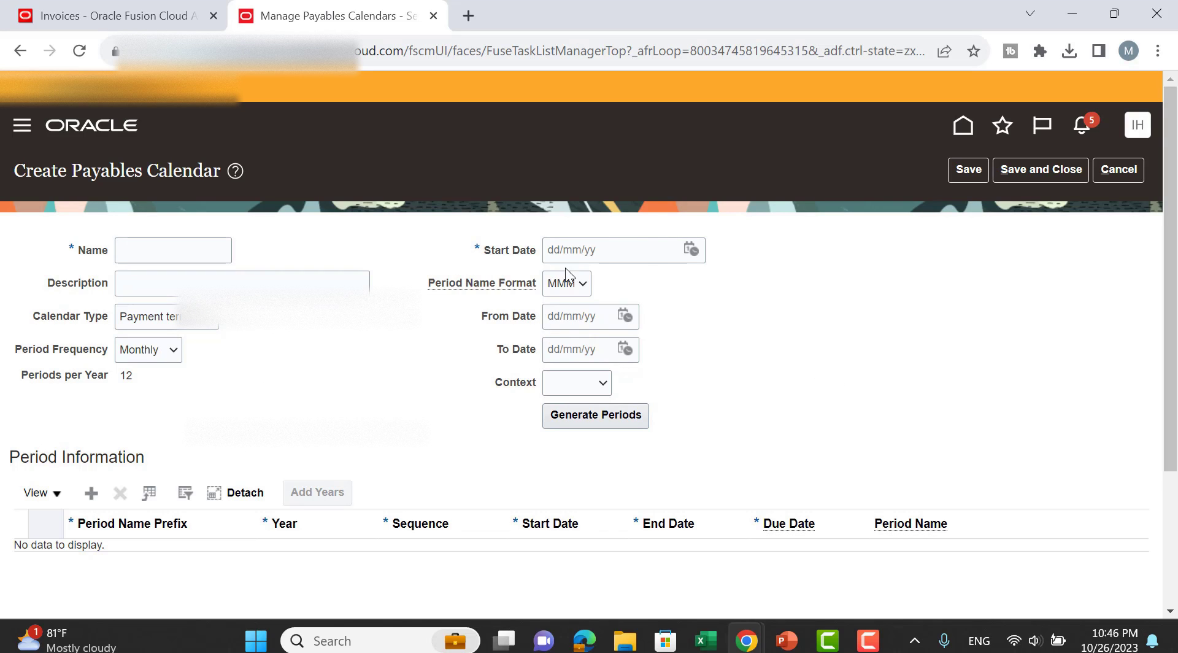
scroll(727, 370, "down", 3)
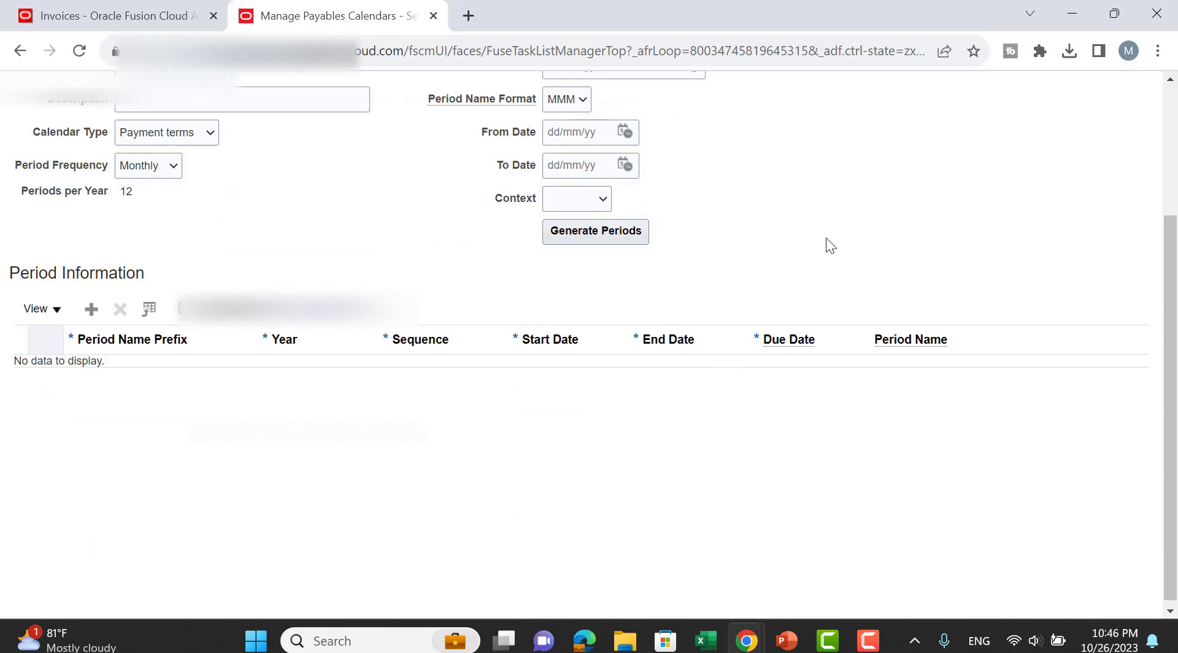
scroll(826, 245, "up", 2)
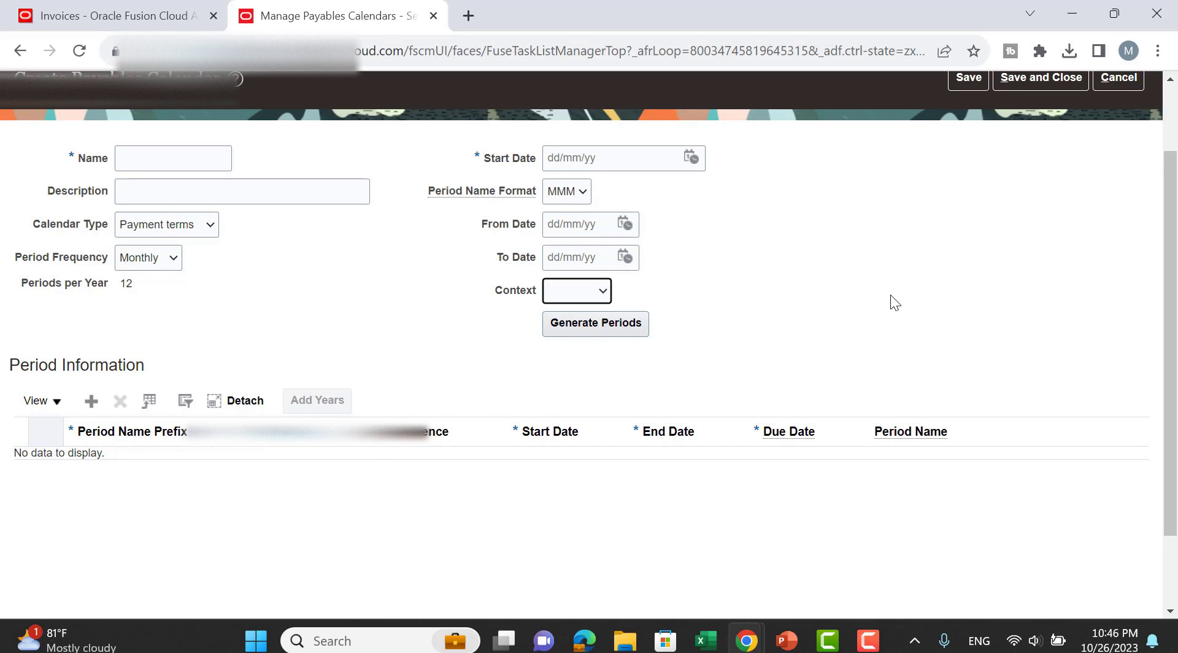
scroll(891, 300, "up", 2)
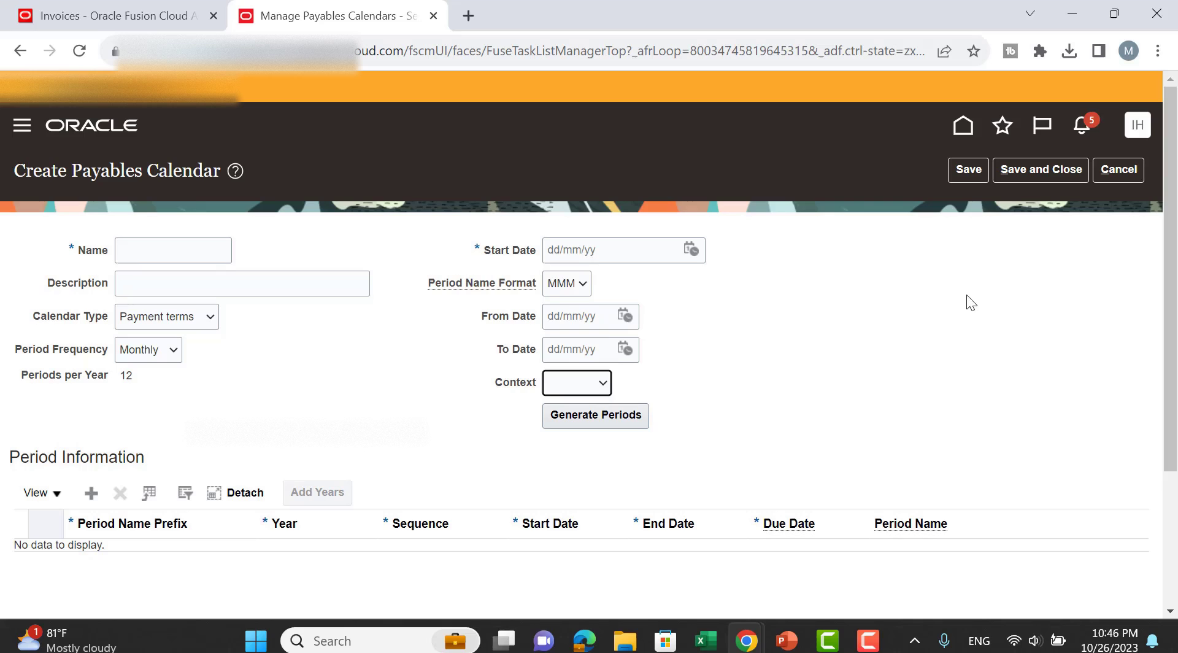
left_click(1125, 171)
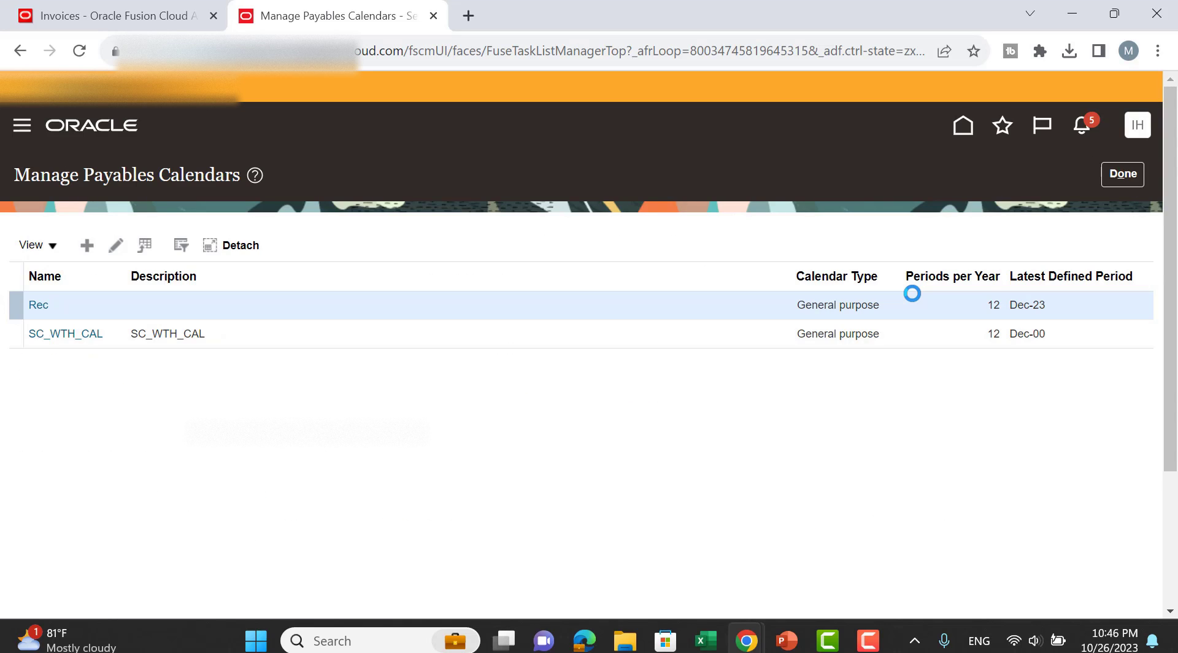
Download the CreateRecurringInvoices template from the Invoices work area's Tasks panel and open it.
left_click(173, 19)
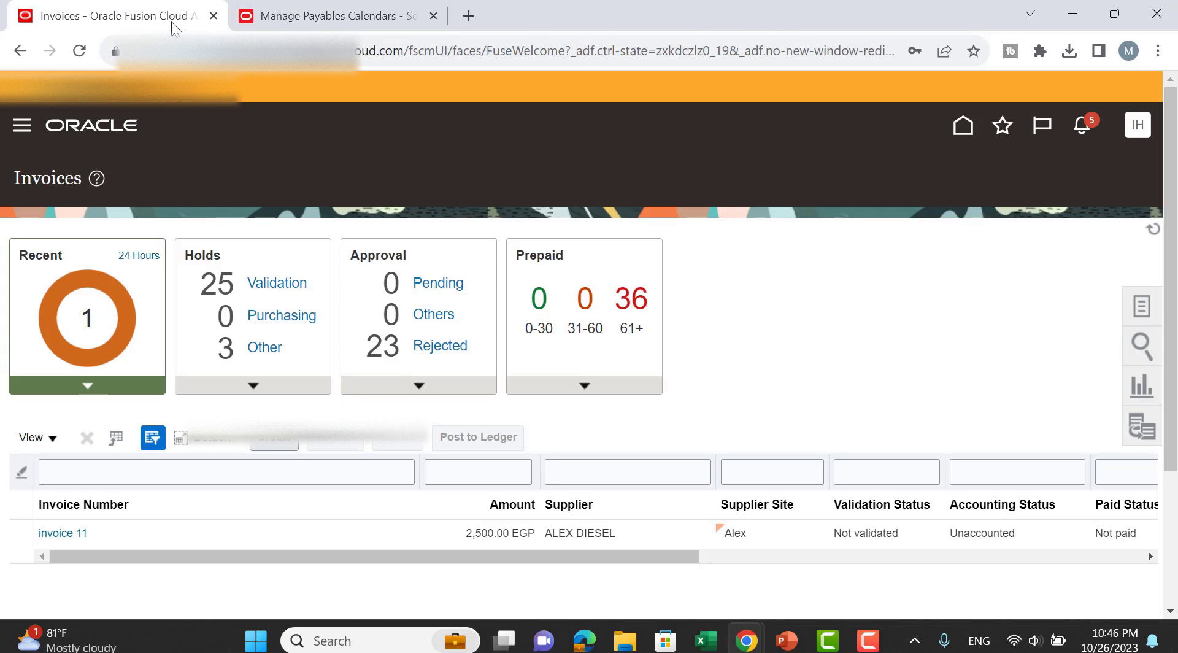
left_click(1141, 305)
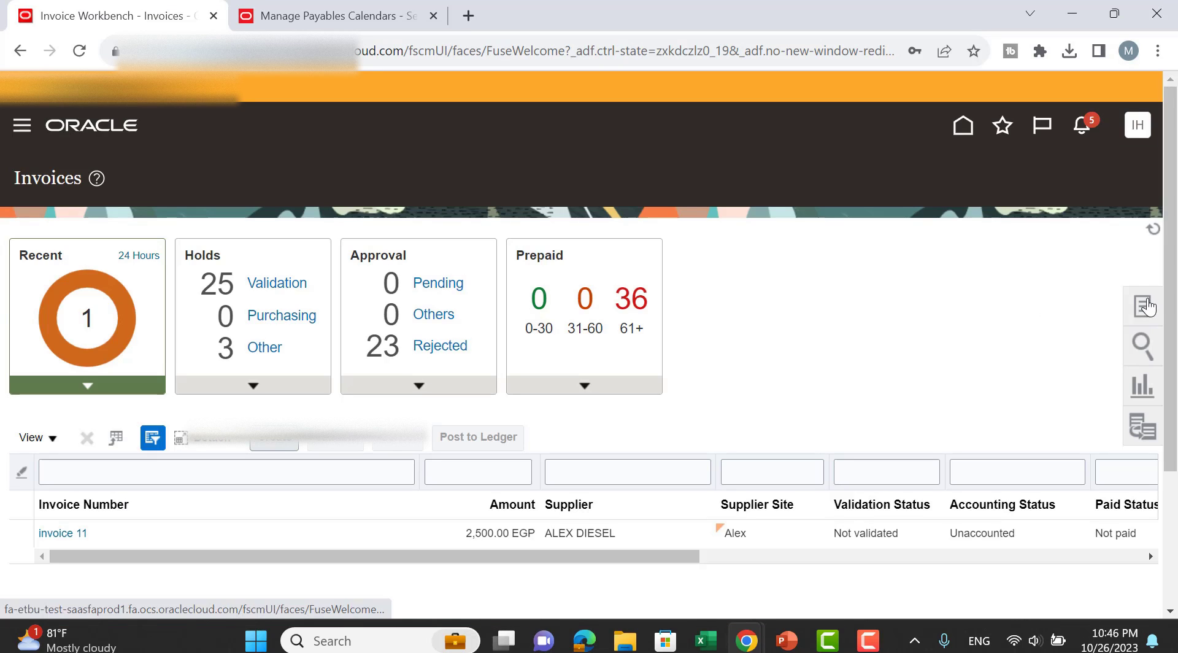
left_click(1145, 306)
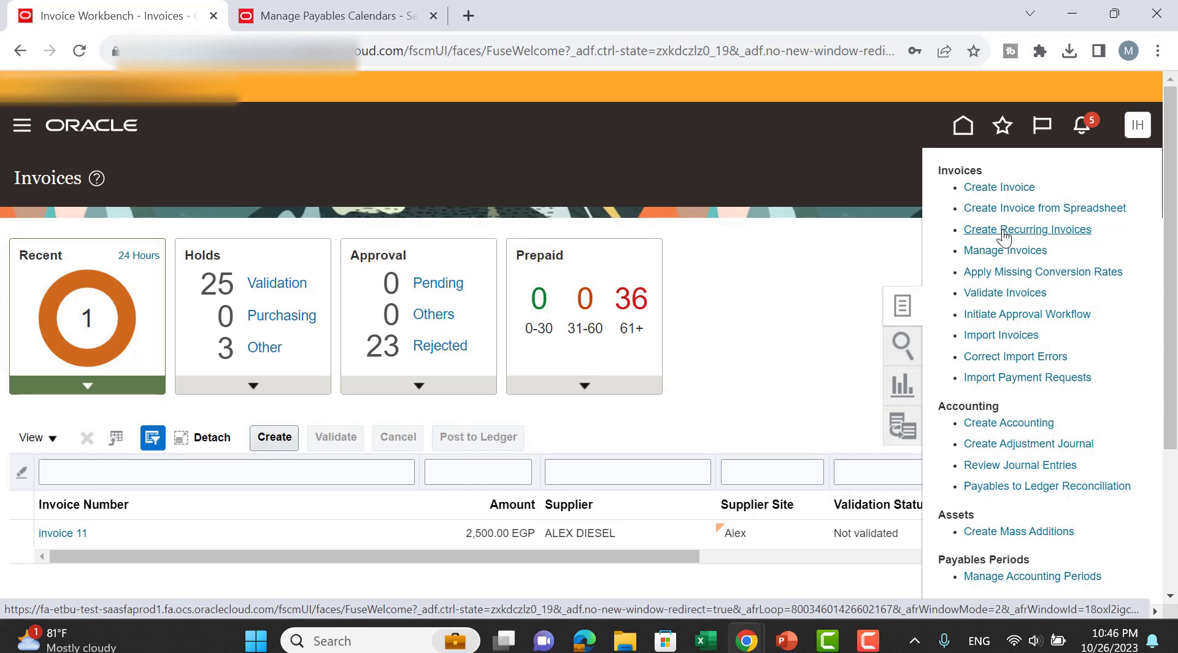
left_click(1004, 231)
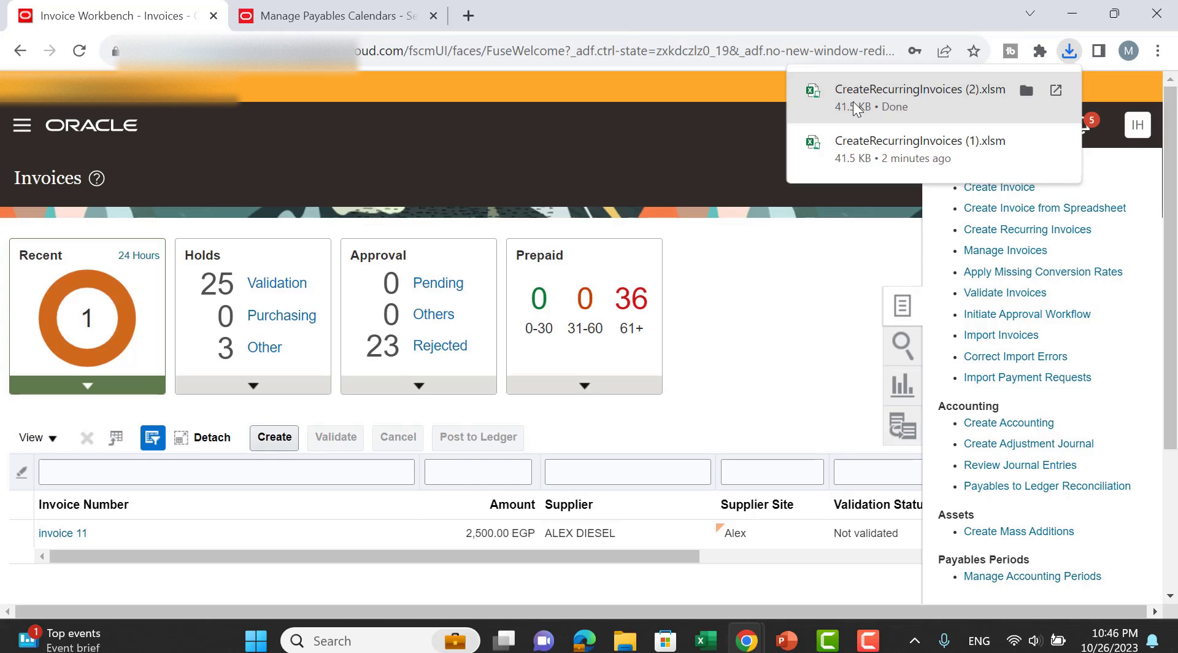
left_click(853, 103)
Open the workbook, connect it to Oracle Fusion, and set business unit SHIP AND CREW_BU in row 7.
left_click(910, 294)
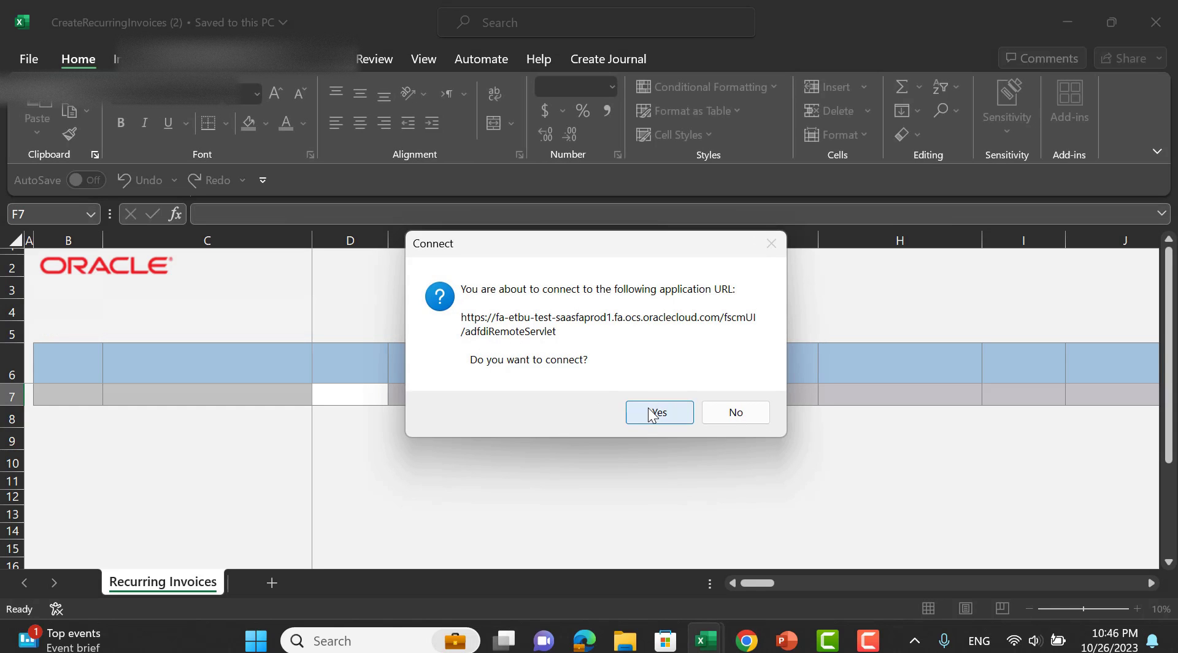
left_click(653, 415)
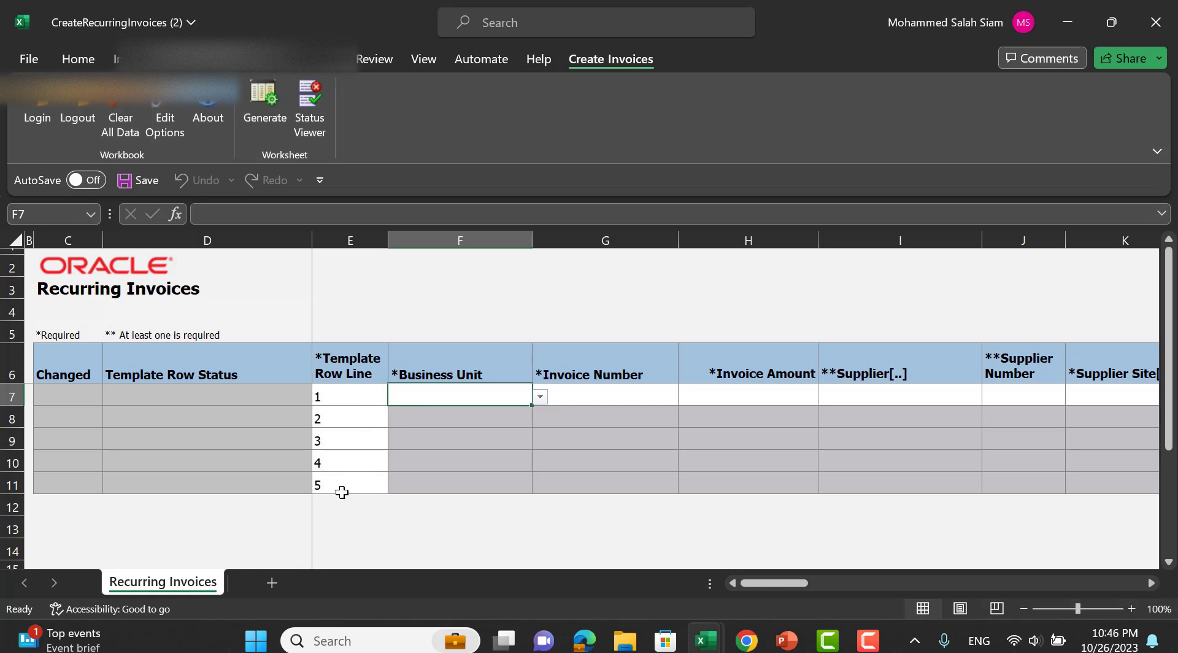
left_click(540, 399)
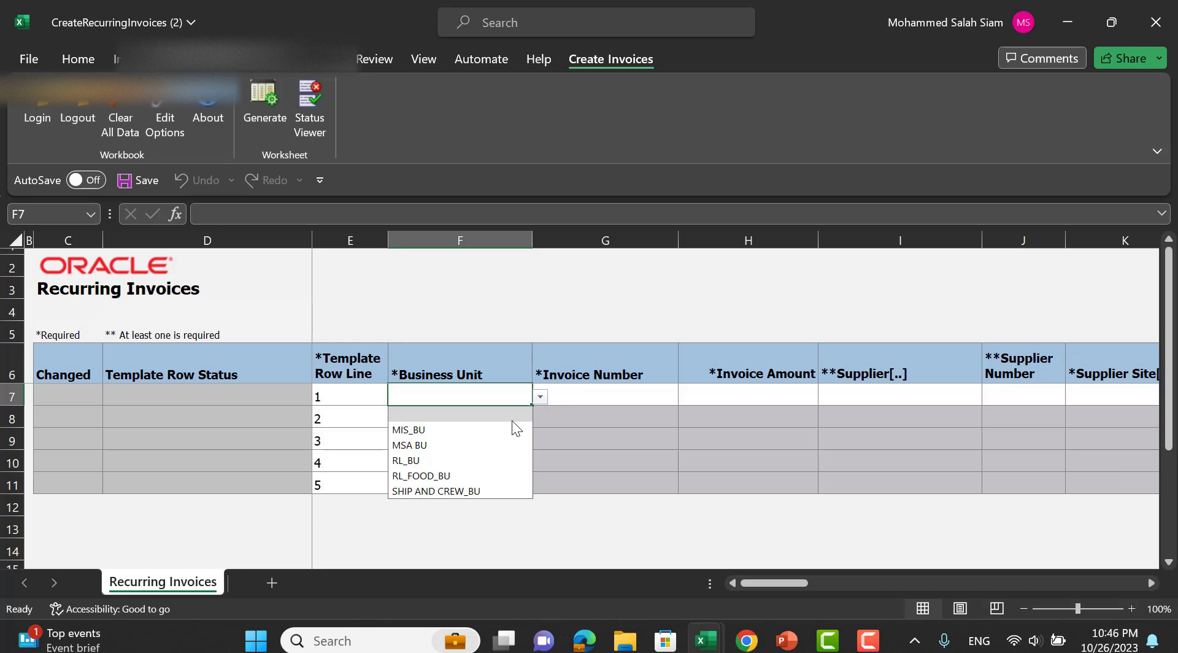
left_click(464, 484)
left_click(646, 391)
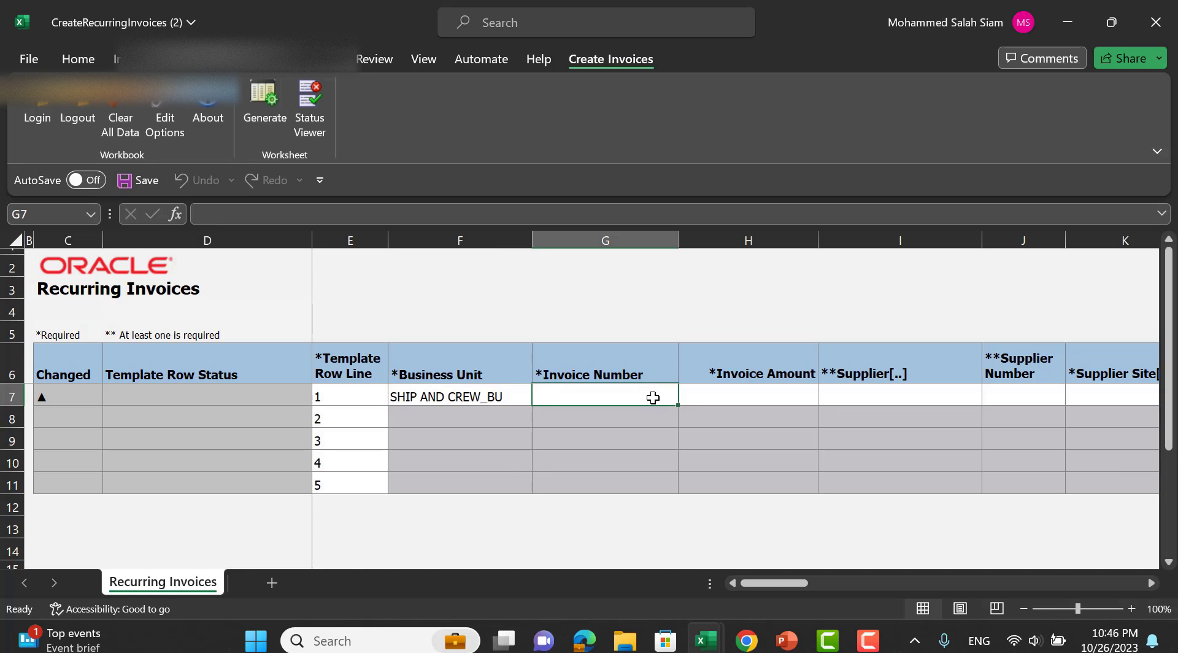
Enter invoice number Recurring2023 and amount 10,000.00 for the first recurring row.
type("Recurri")
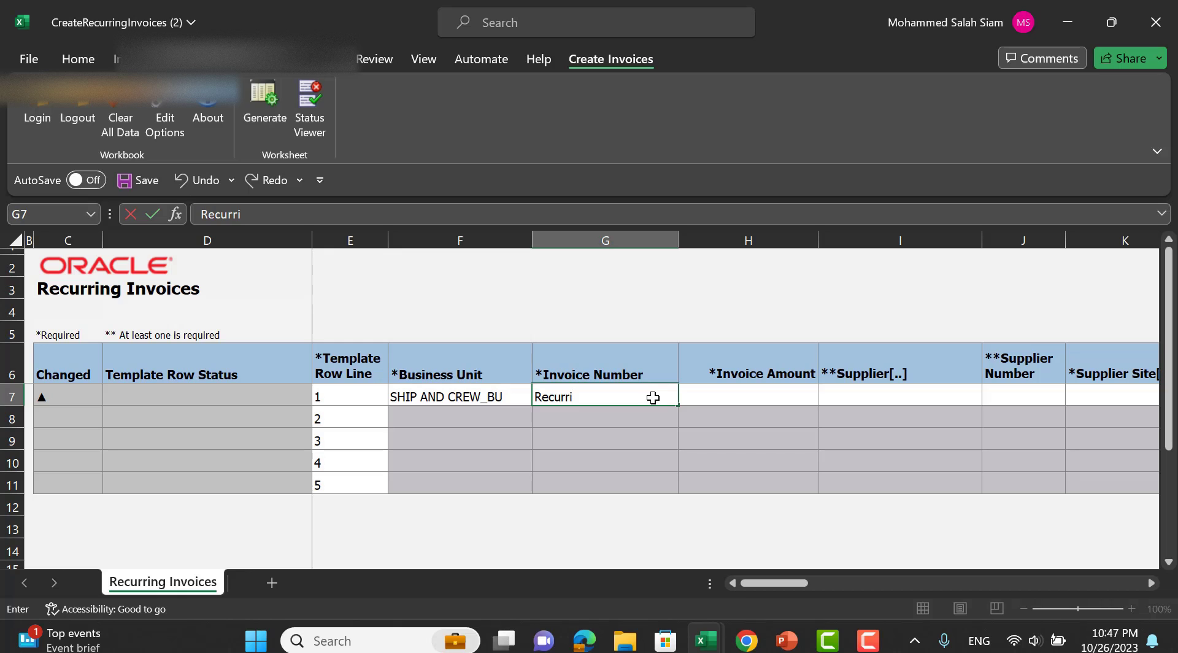
type("ng2023")
key("Tab")
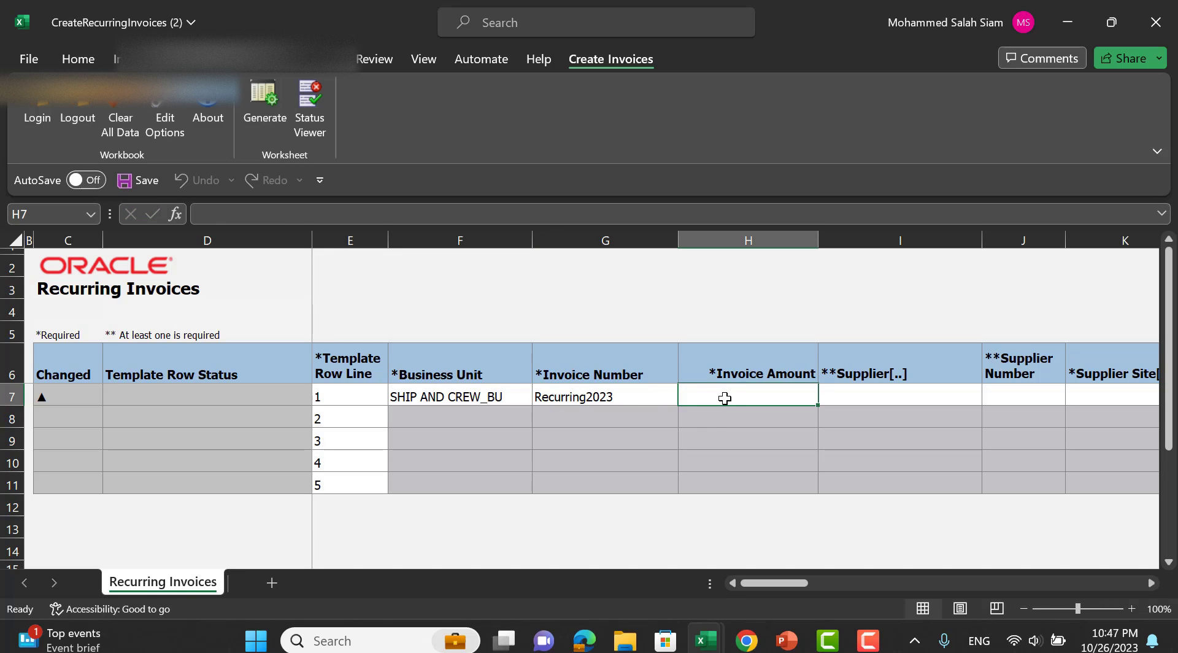
type("10000")
key("Tab")
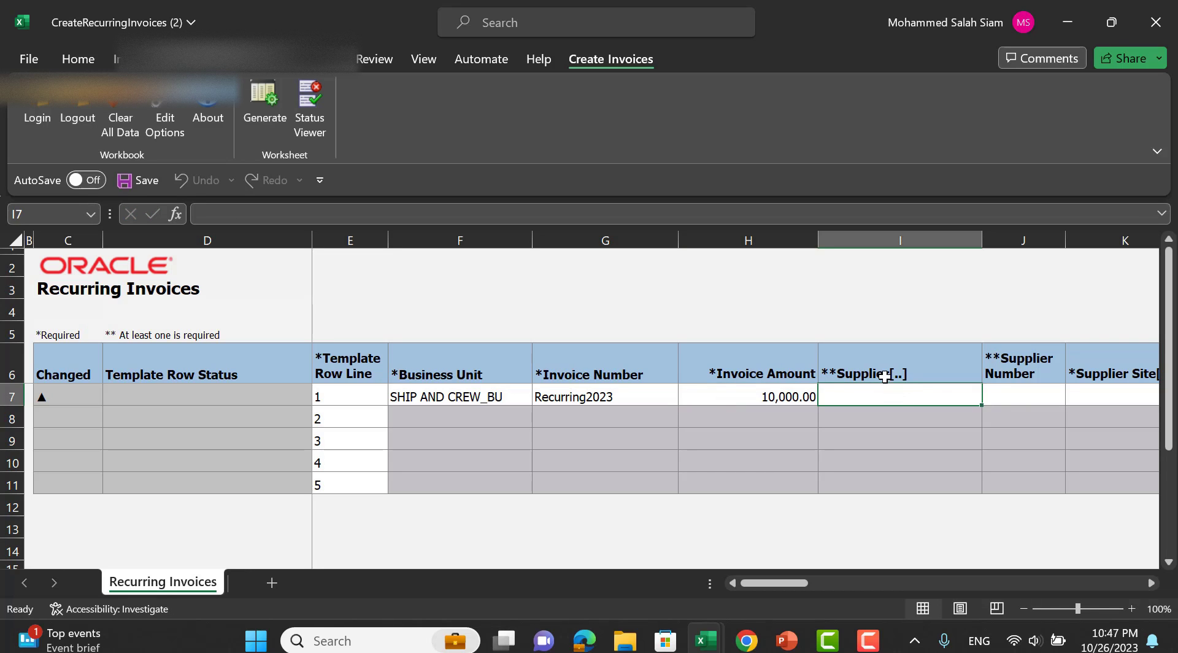
Set the first row's supplier to ALEX DIESEL with supplier number 10098.
double_click(910, 399)
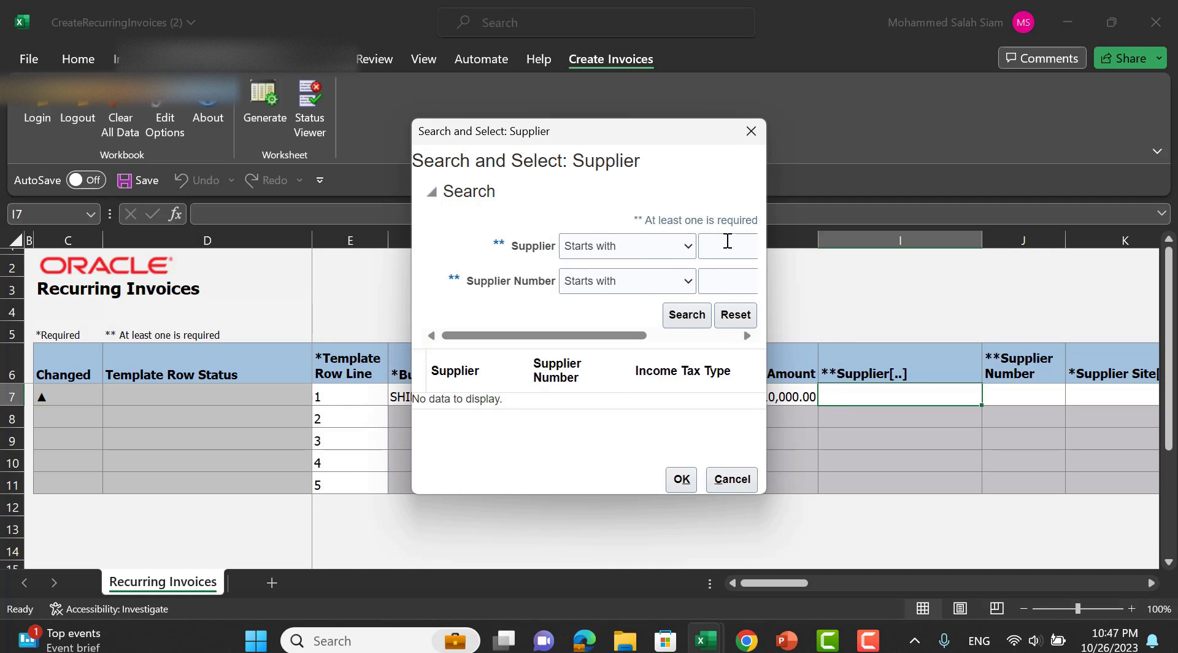
left_click(728, 241)
type("Al")
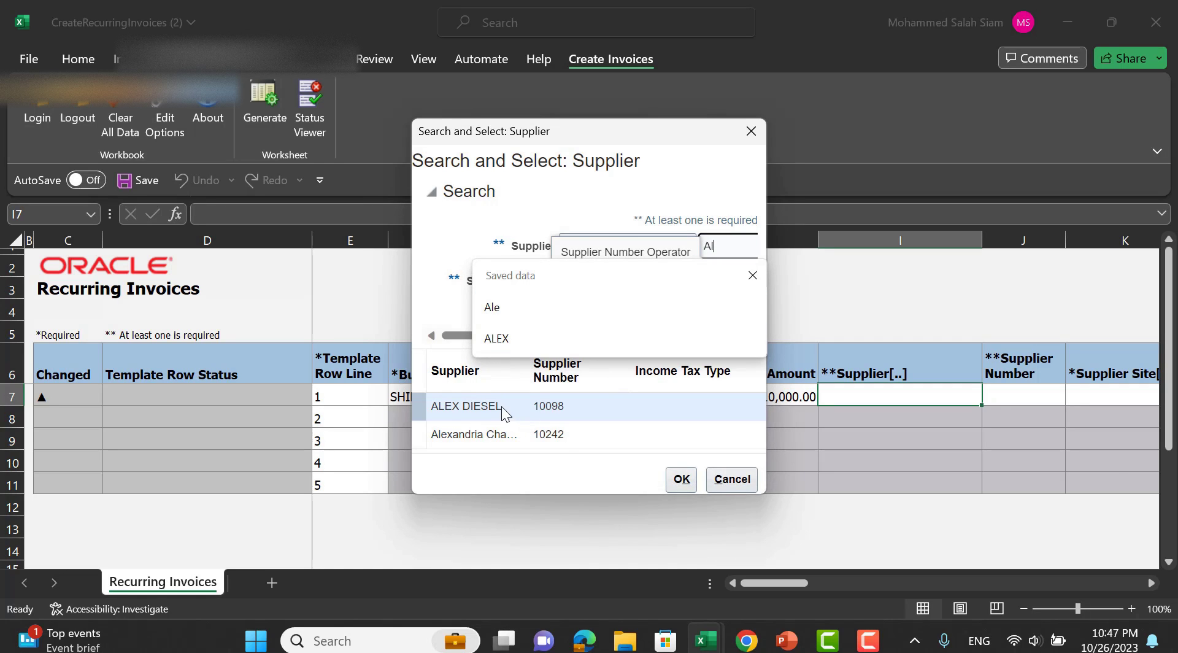
left_click(682, 479)
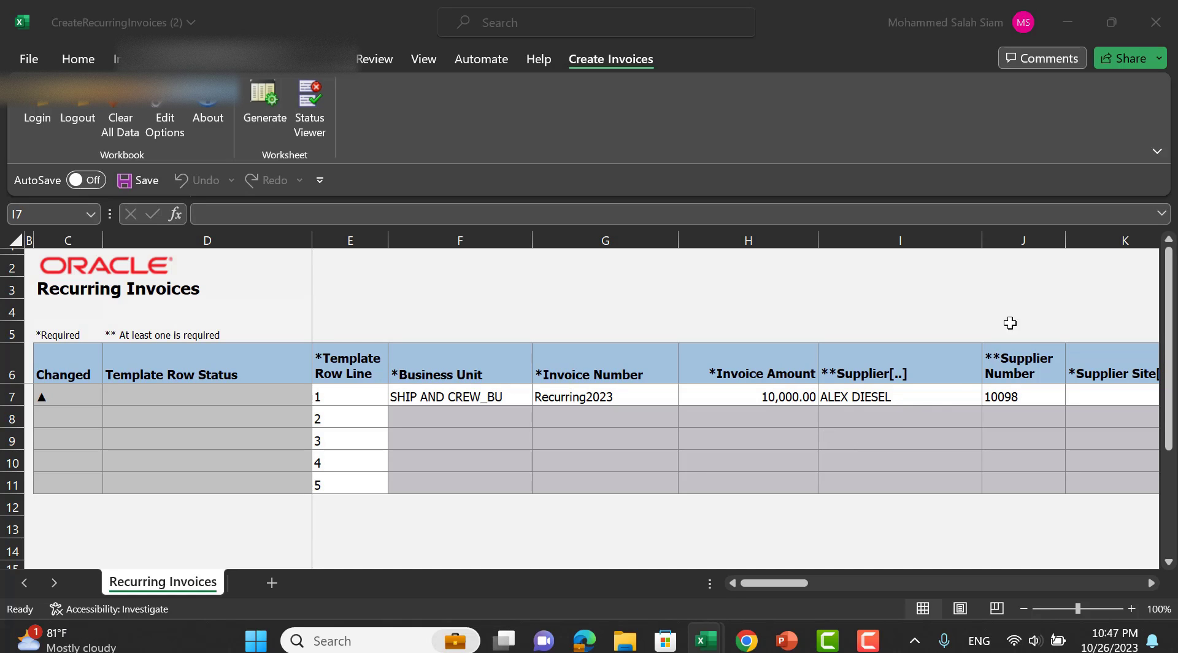
left_click(936, 396)
key("Tab")
key("Tab")
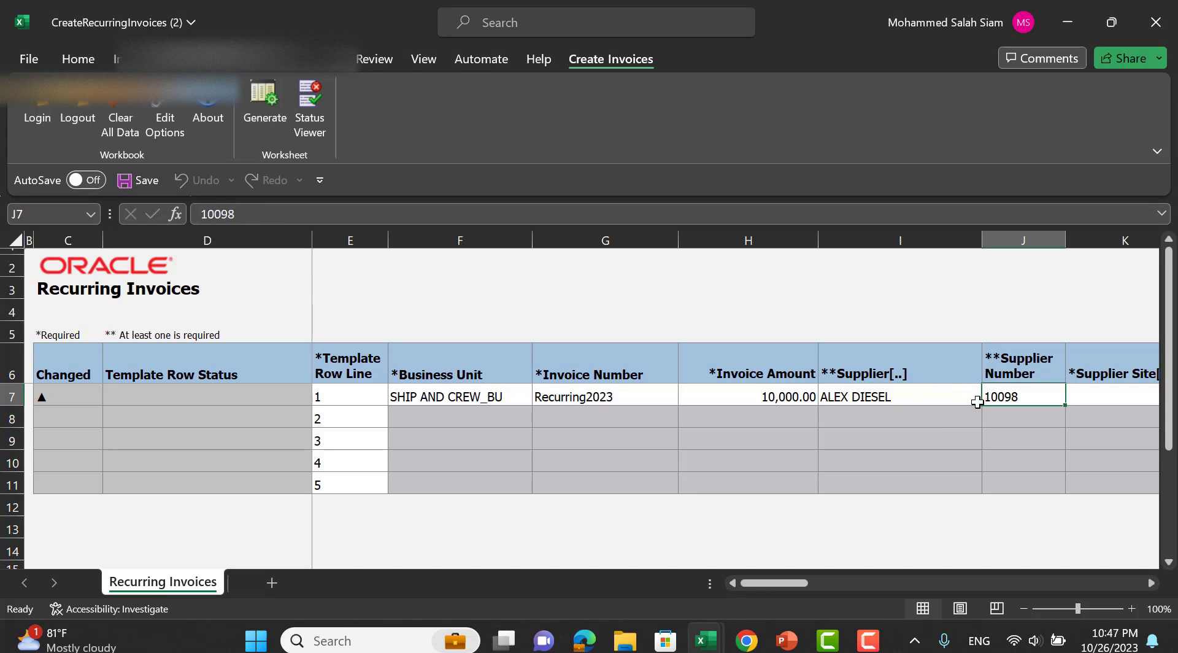
Search supplier sites matching 'A' for the first row's supplier site.
double_click(1047, 400)
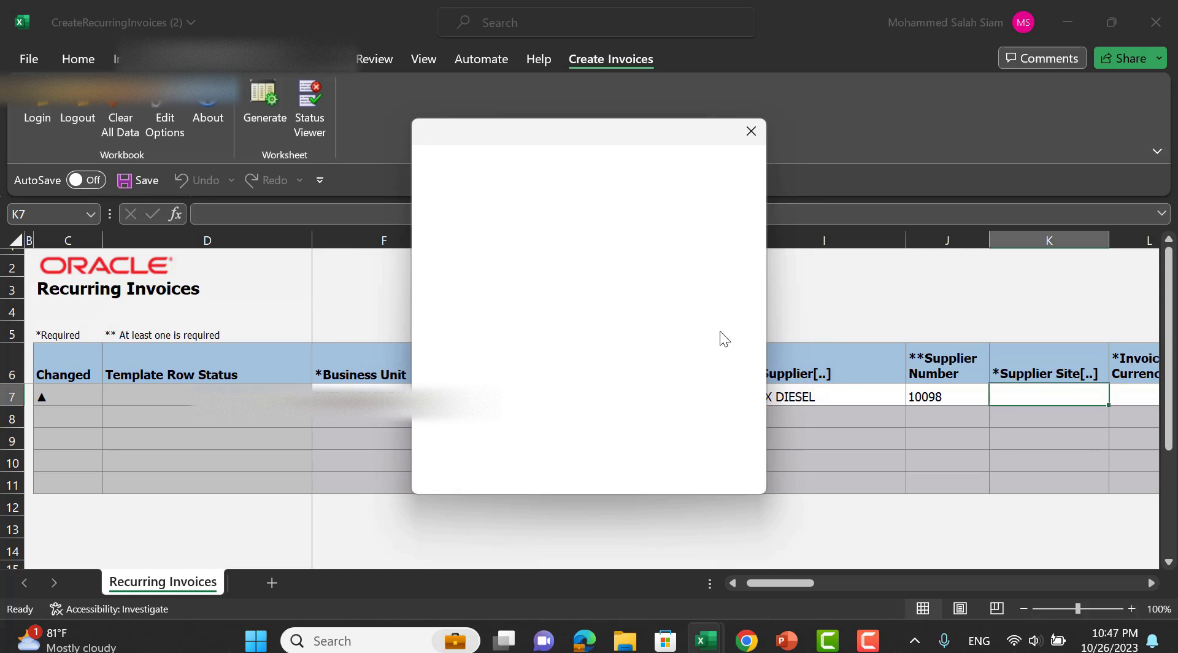
left_click(713, 255)
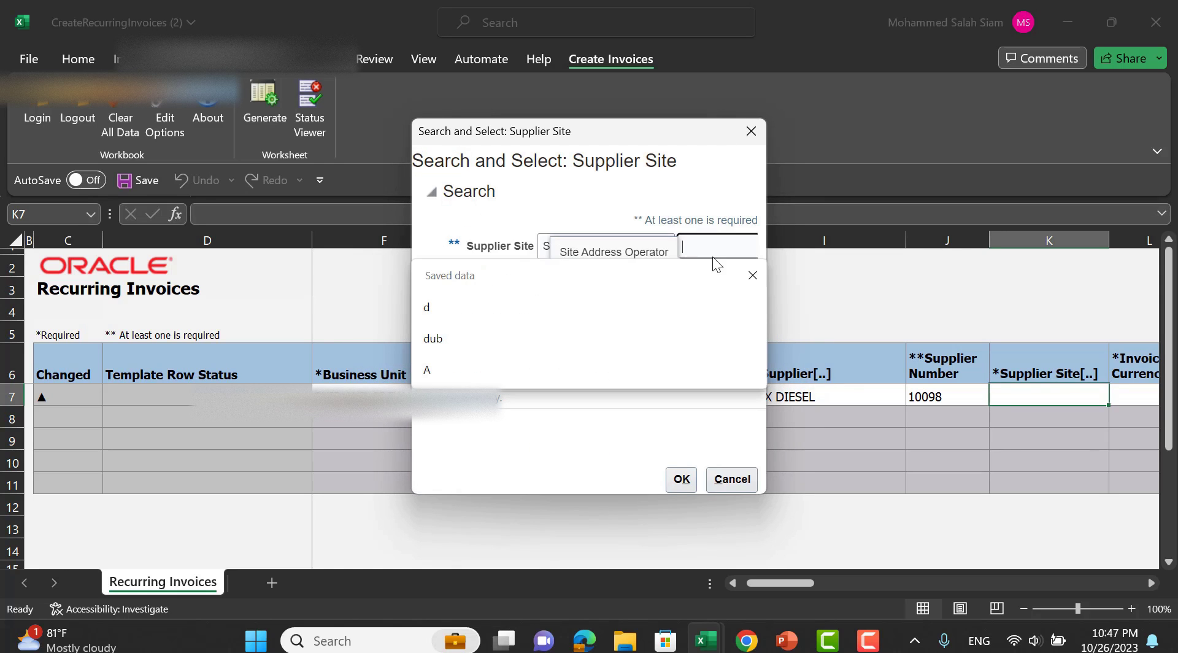
type("A")
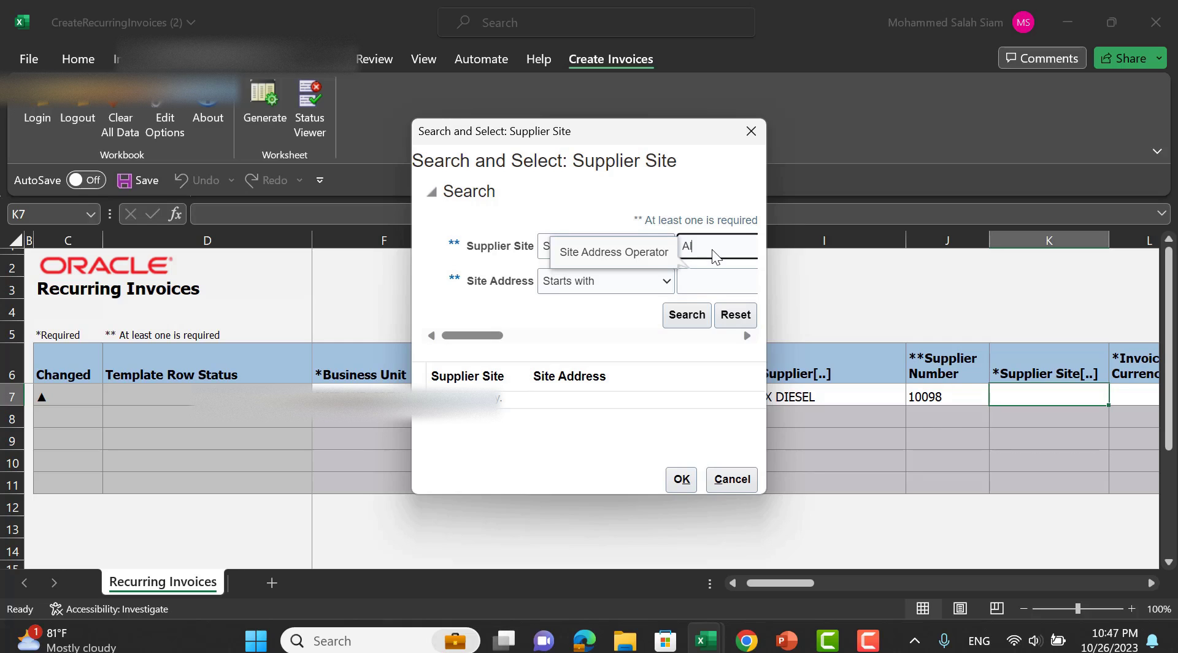
key("Return")
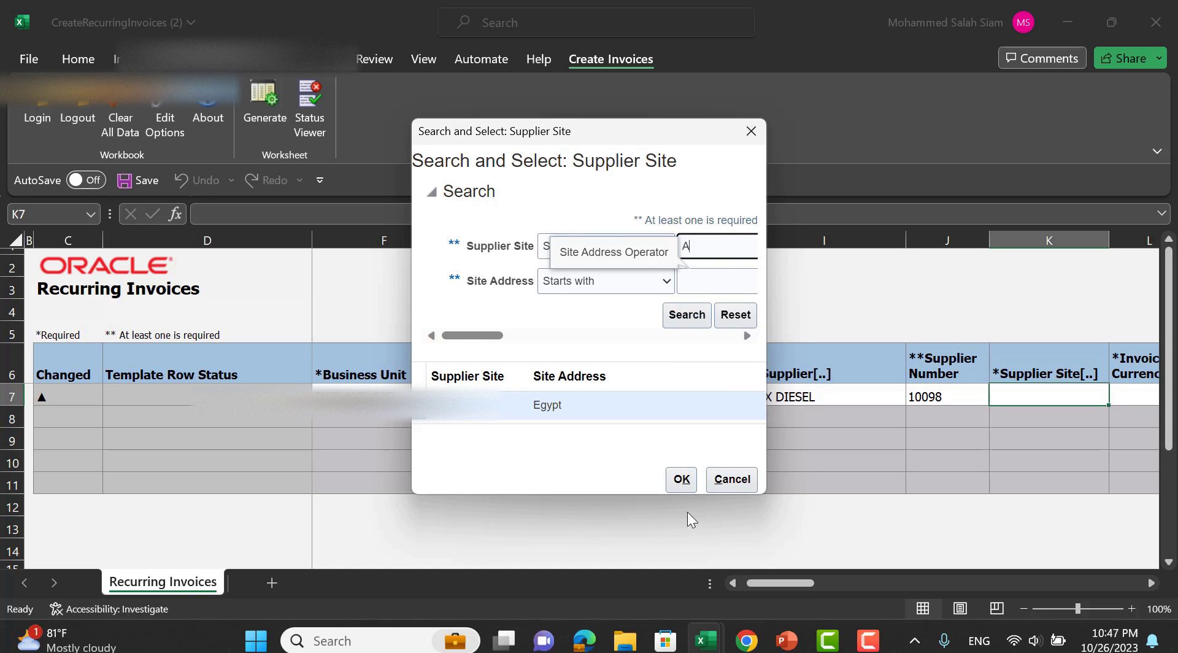
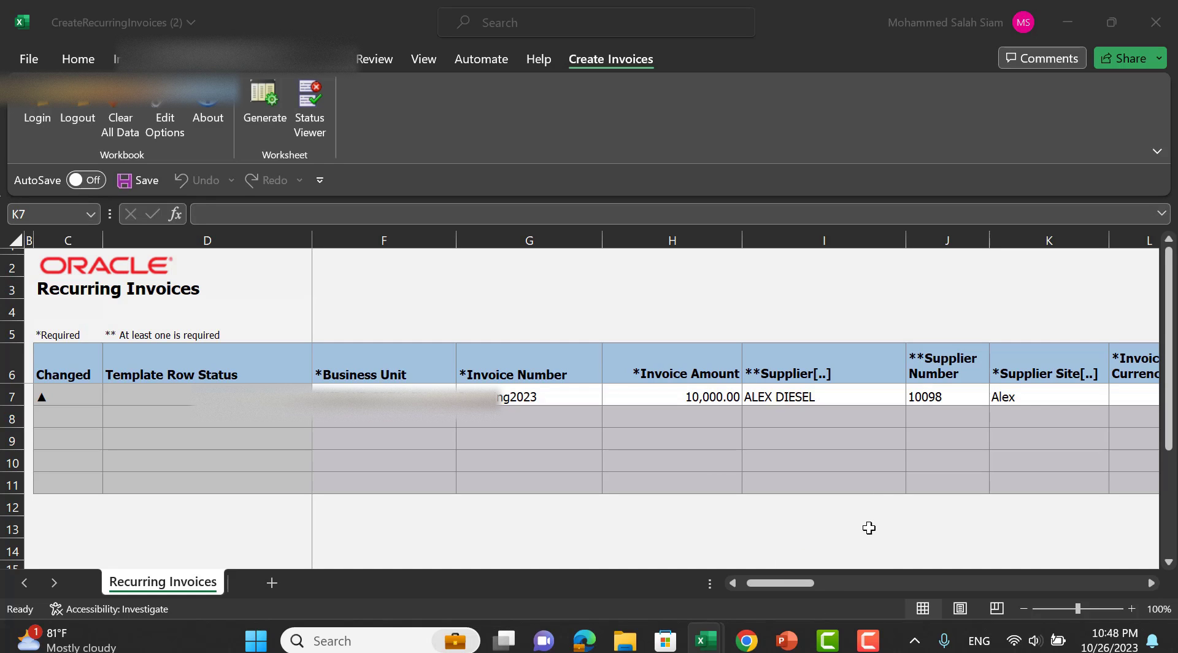
Set the recurring invoice's currency in L7 to EGP.
scroll(889, 475, "right", 3)
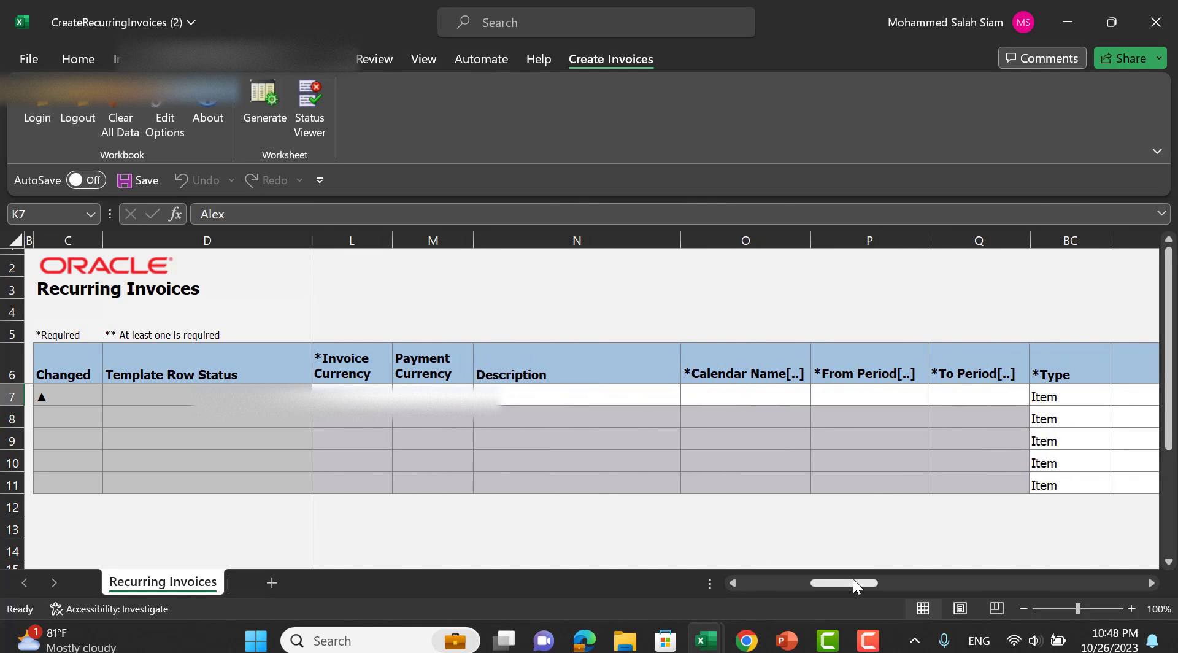
left_click_drag(859, 583, 818, 586)
left_click(811, 395)
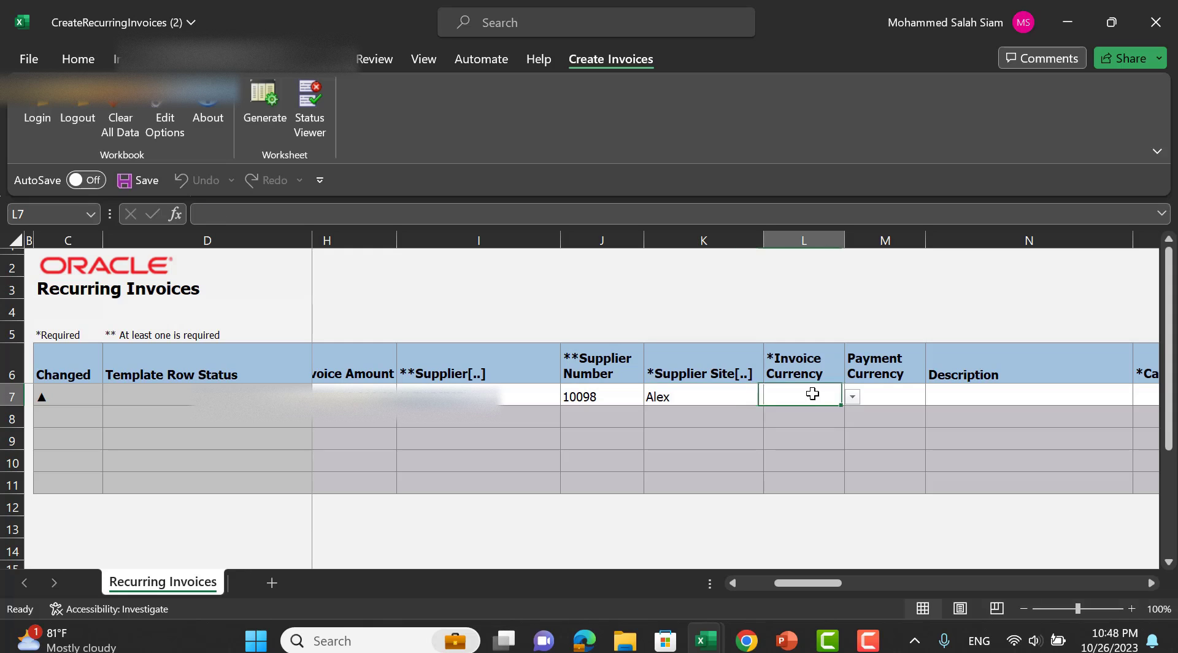
left_click(853, 400)
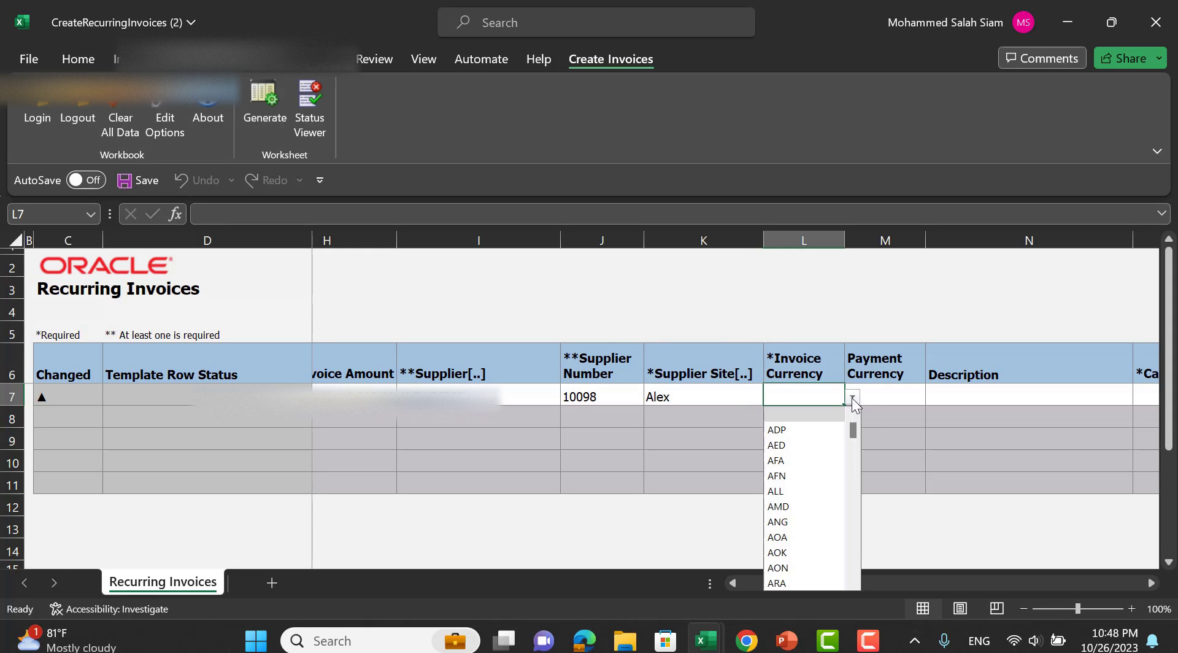
left_click(801, 396)
type("e")
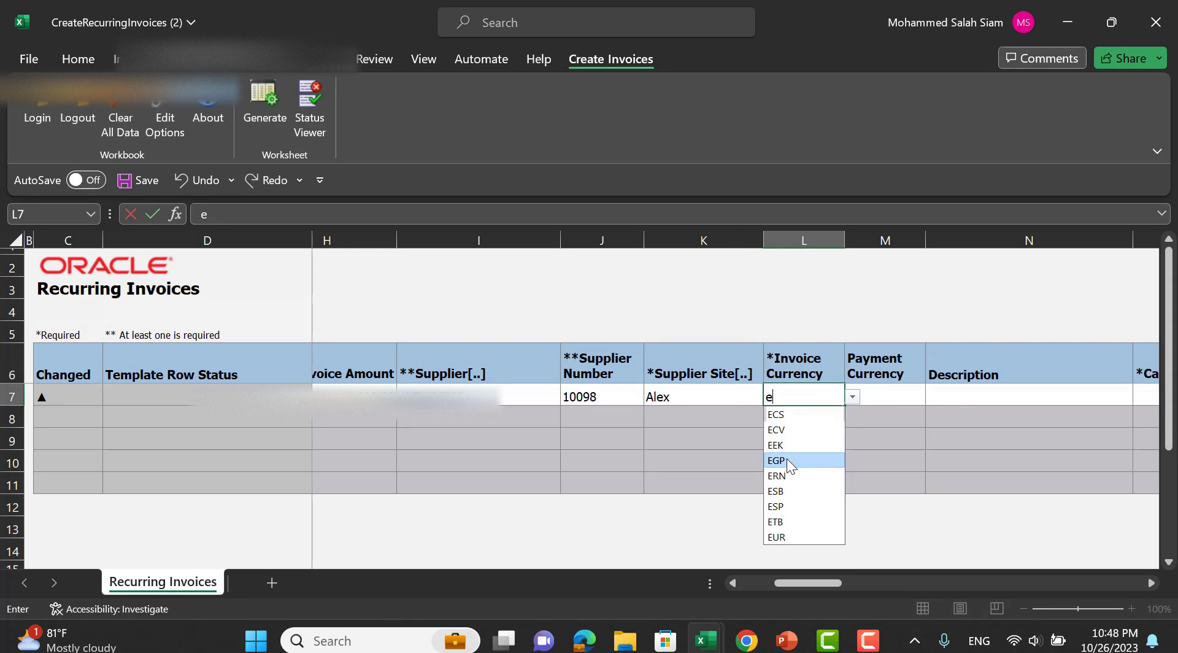
left_click(789, 461)
left_click(912, 394)
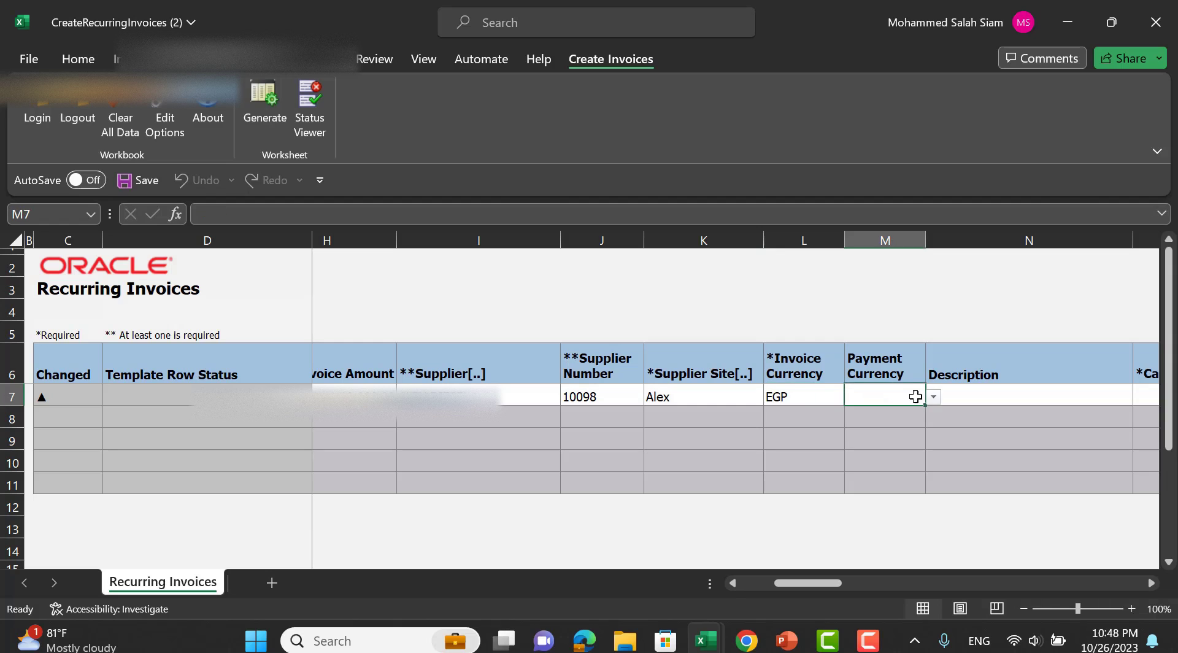
Enter Recurring as the description in N7.
left_click(961, 397)
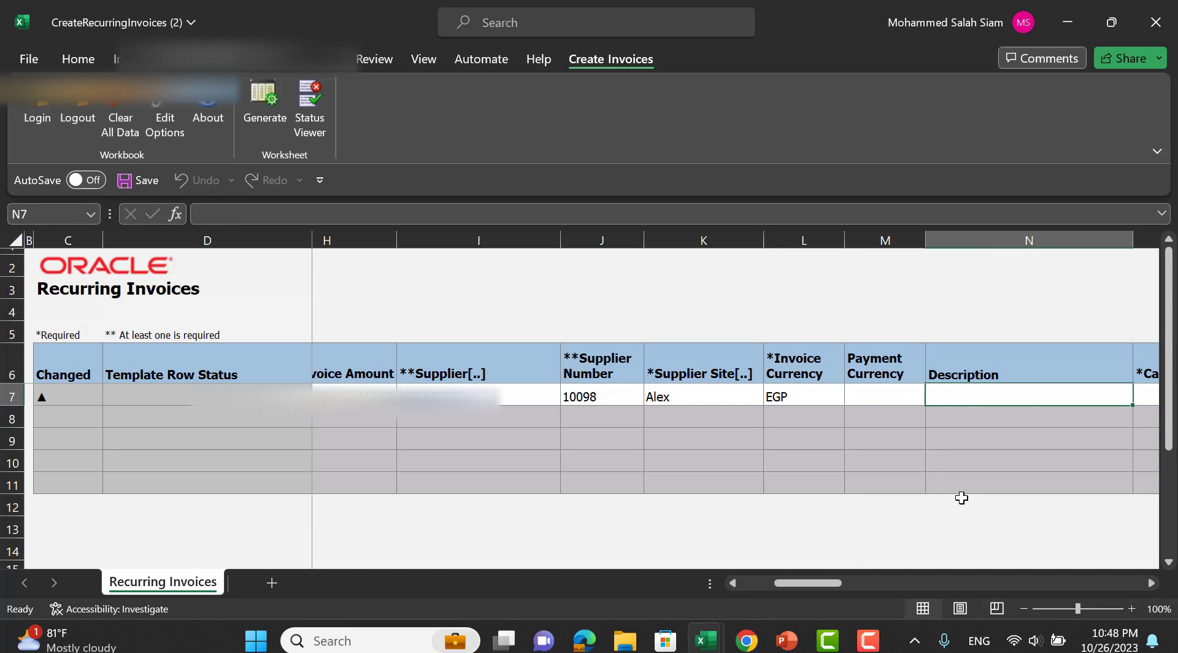
type("Recurrin")
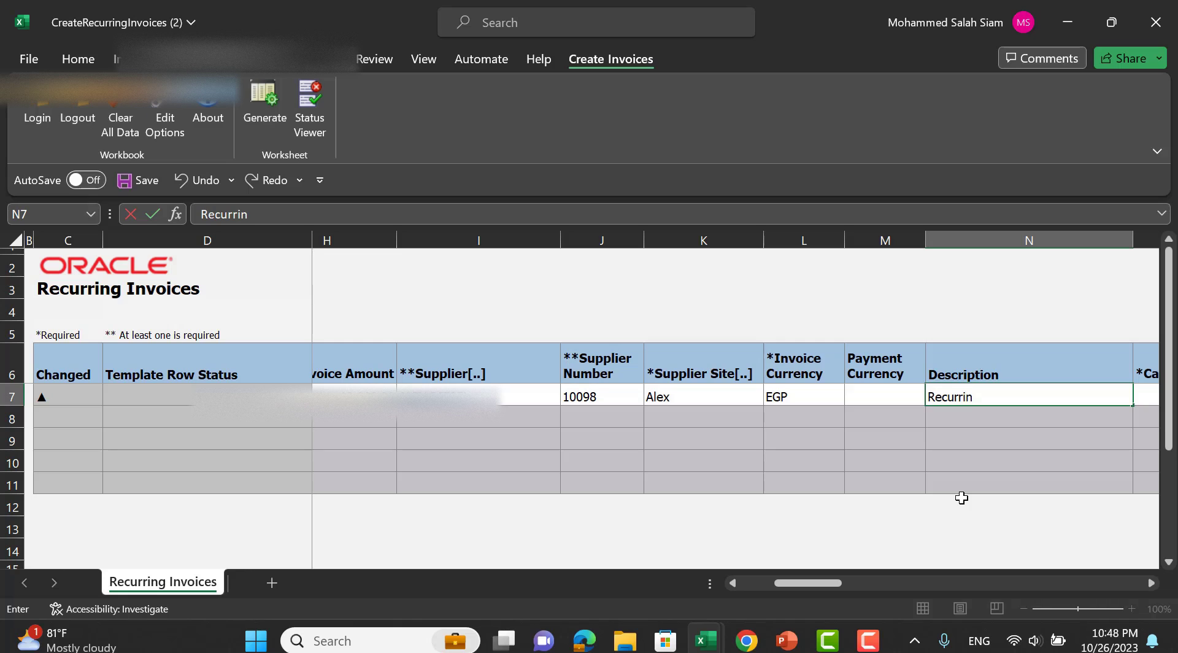
type("g")
key("Tab")
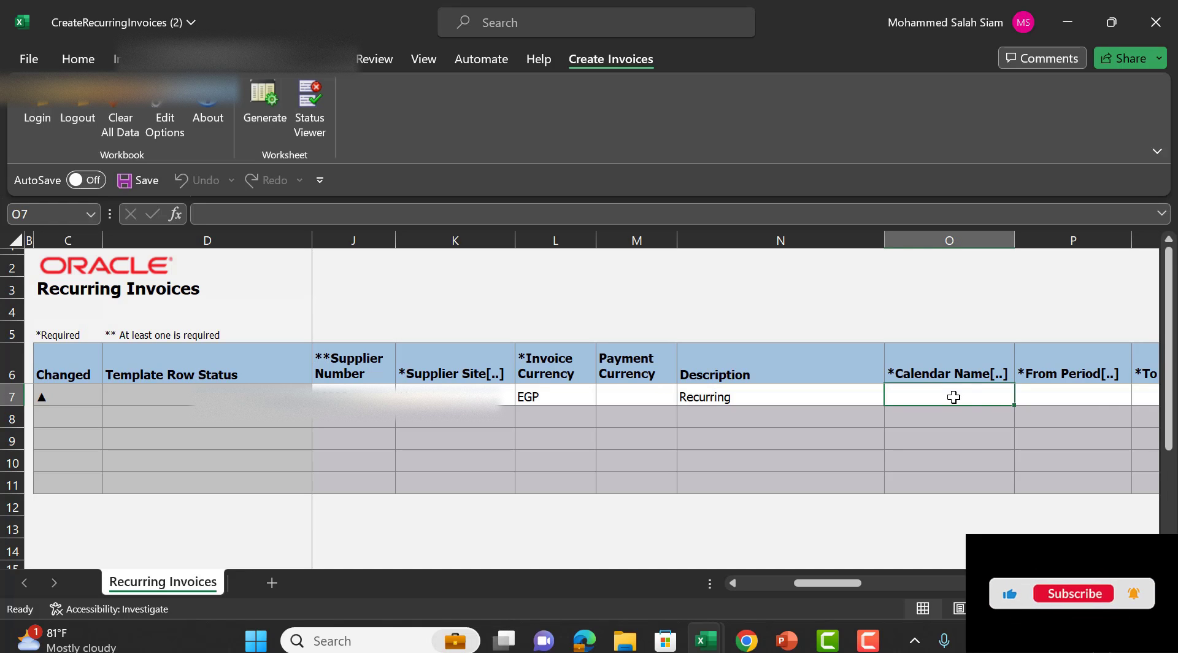
Pick calendar Rec for the Calendar Name in O7 from Search and Select.
double_click(950, 395)
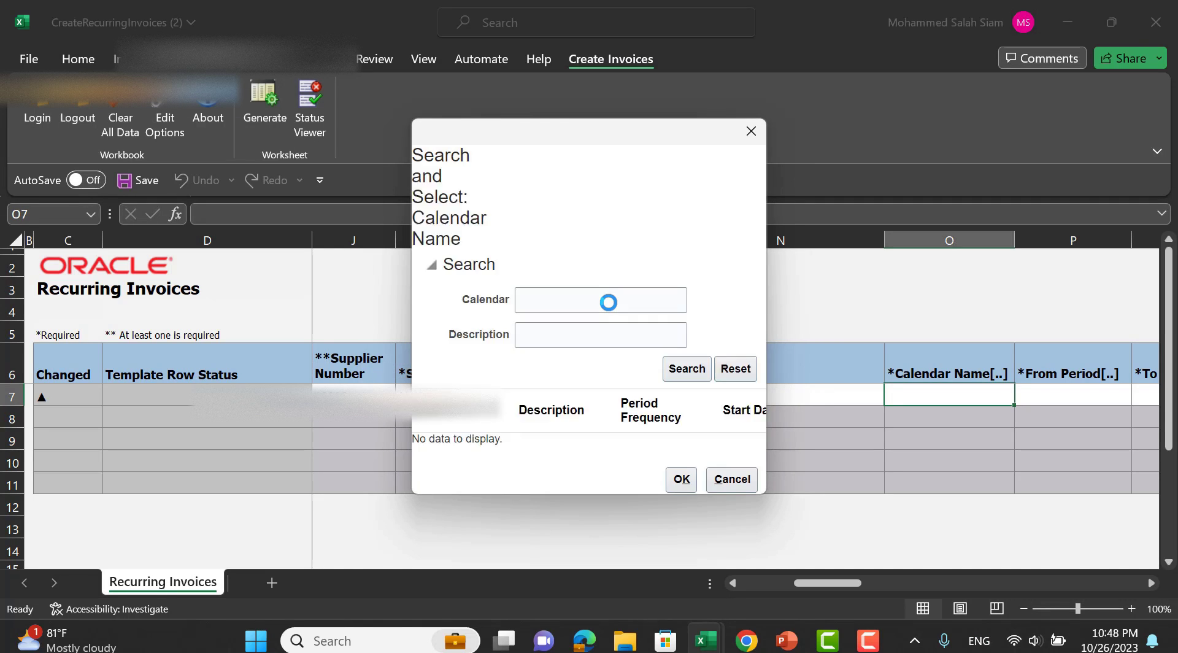
left_click(581, 226)
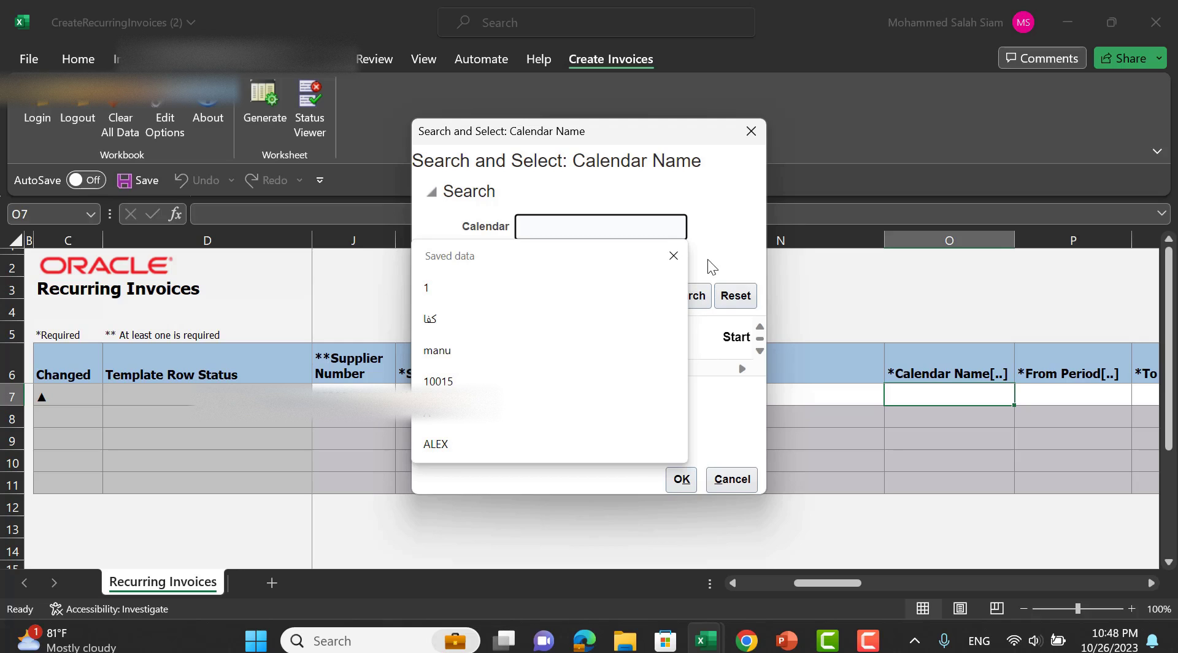
left_click(673, 256)
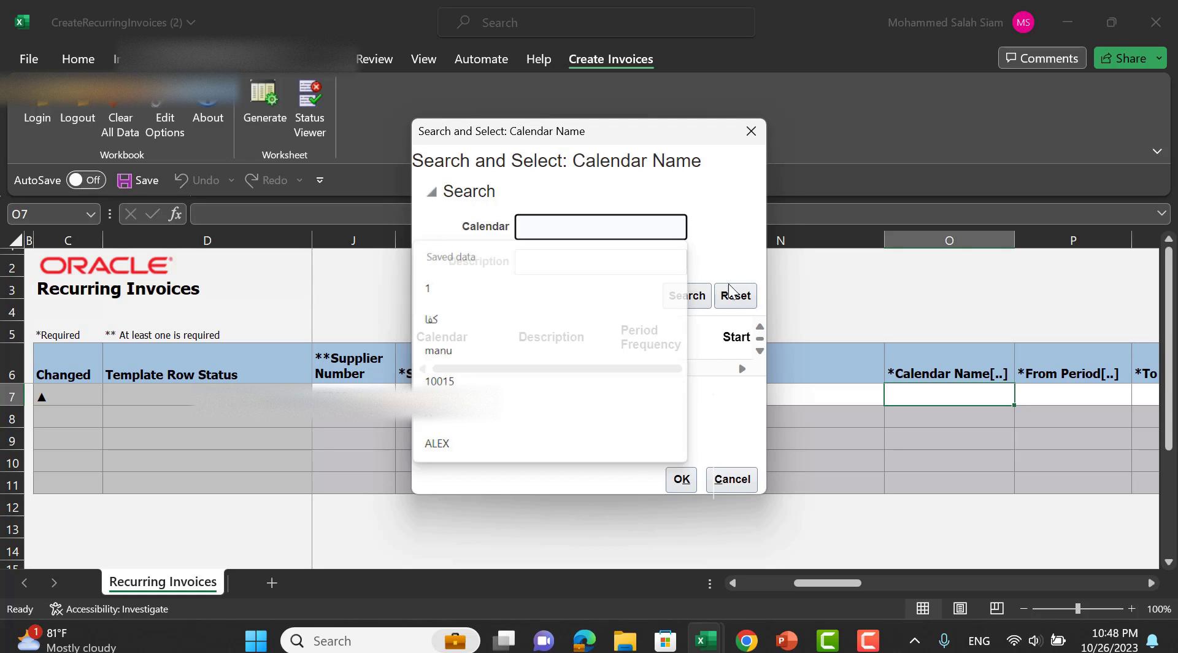
left_click(685, 295)
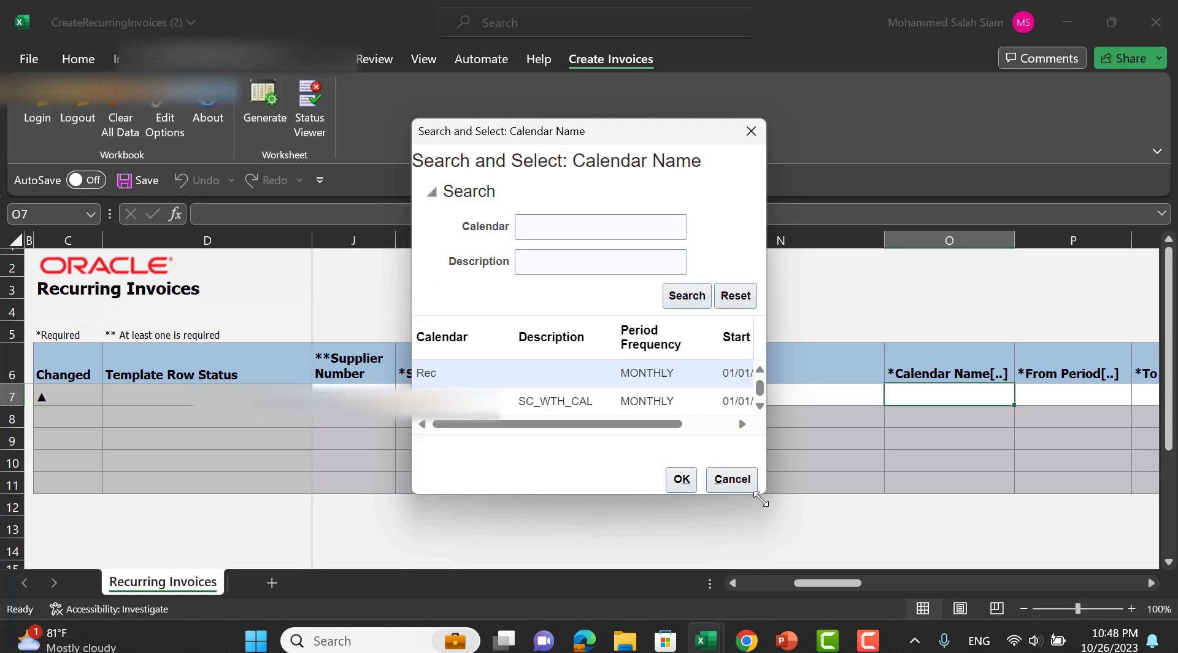
left_click_drag(763, 491, 1072, 611)
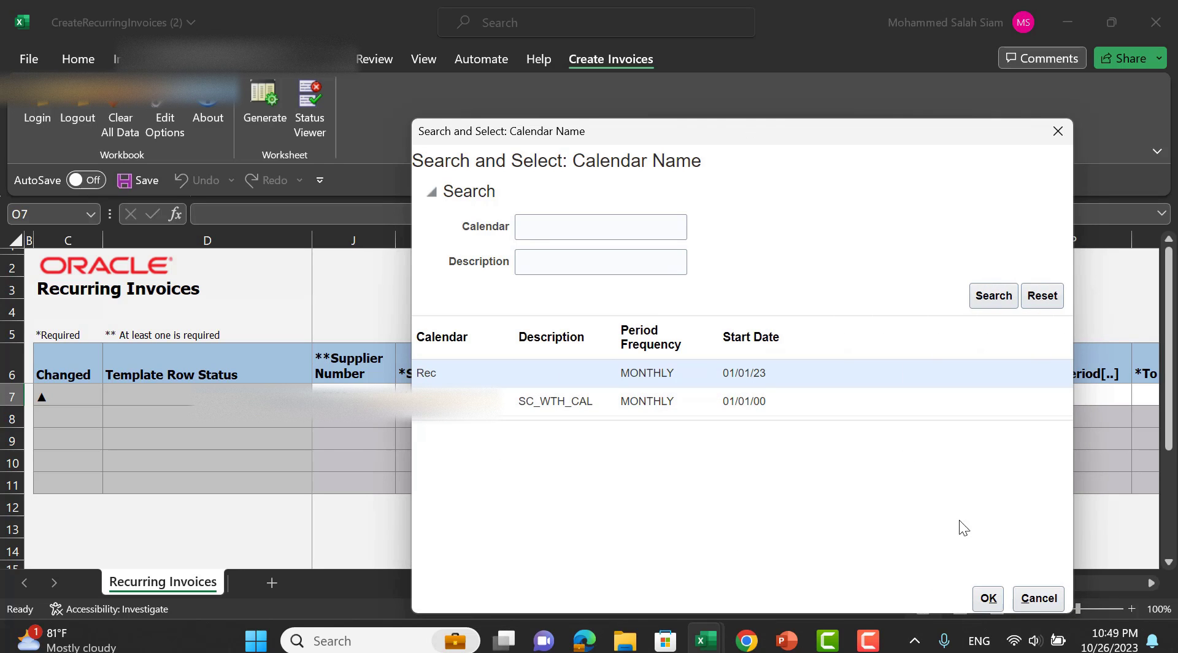
left_click(989, 599)
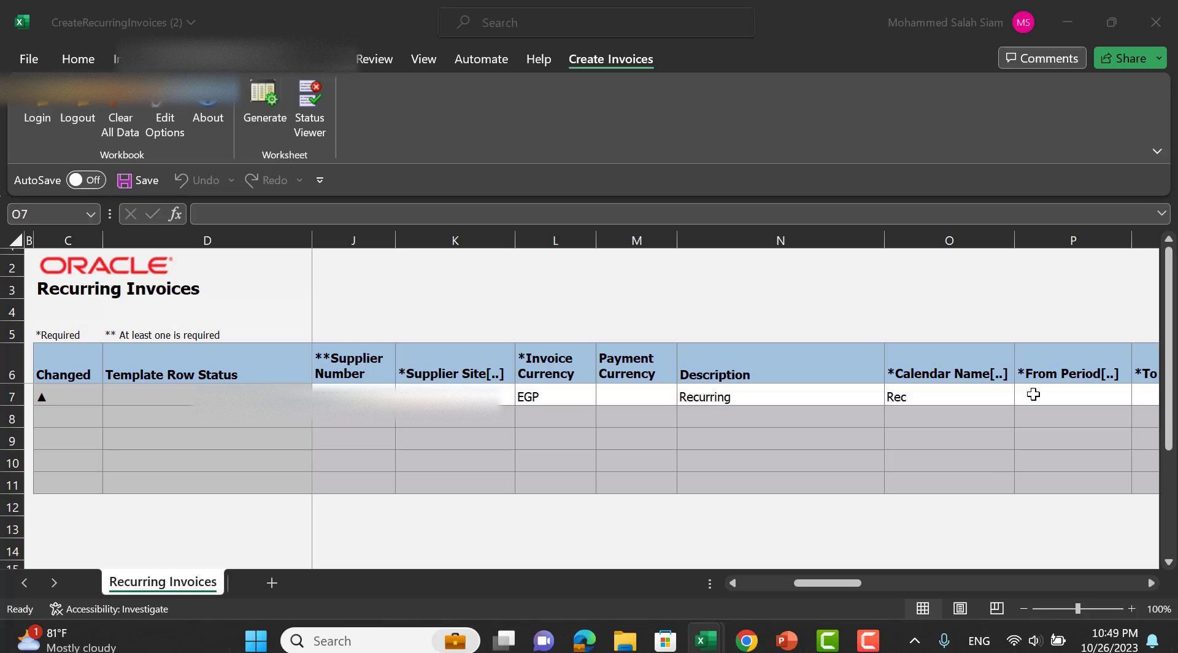
Set the From Period in P7 to Sep-23.
left_click(1034, 394)
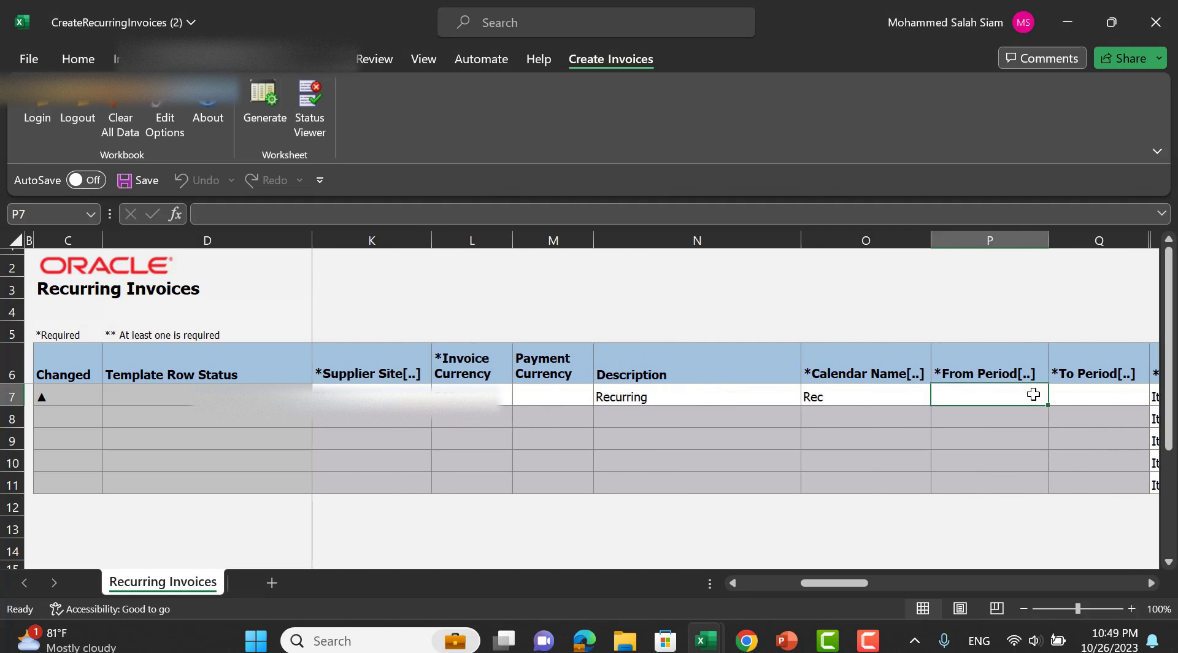
double_click(1015, 396)
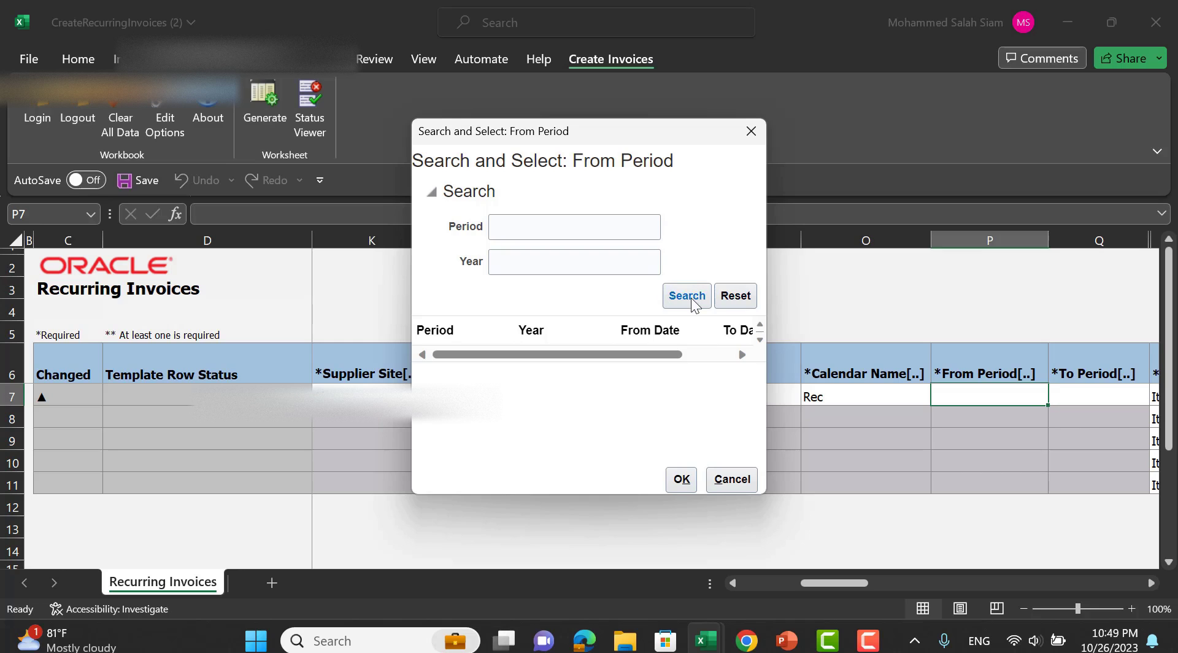
left_click(689, 297)
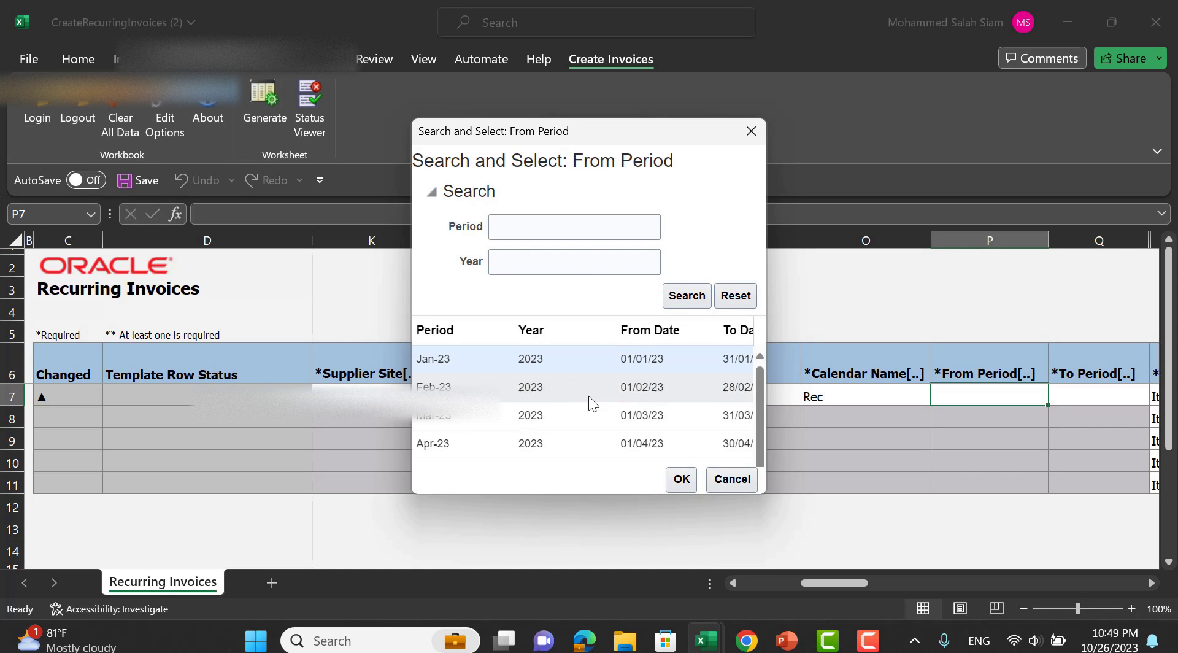
left_click_drag(765, 492, 1043, 617)
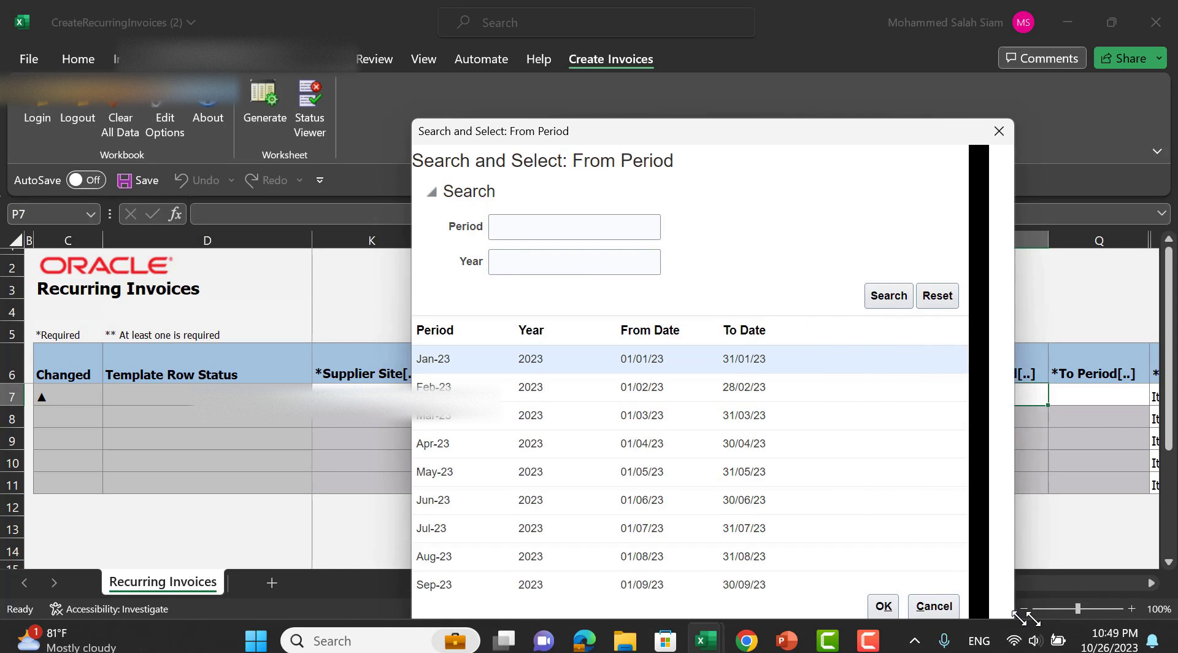
left_click_drag(710, 135, 629, 74)
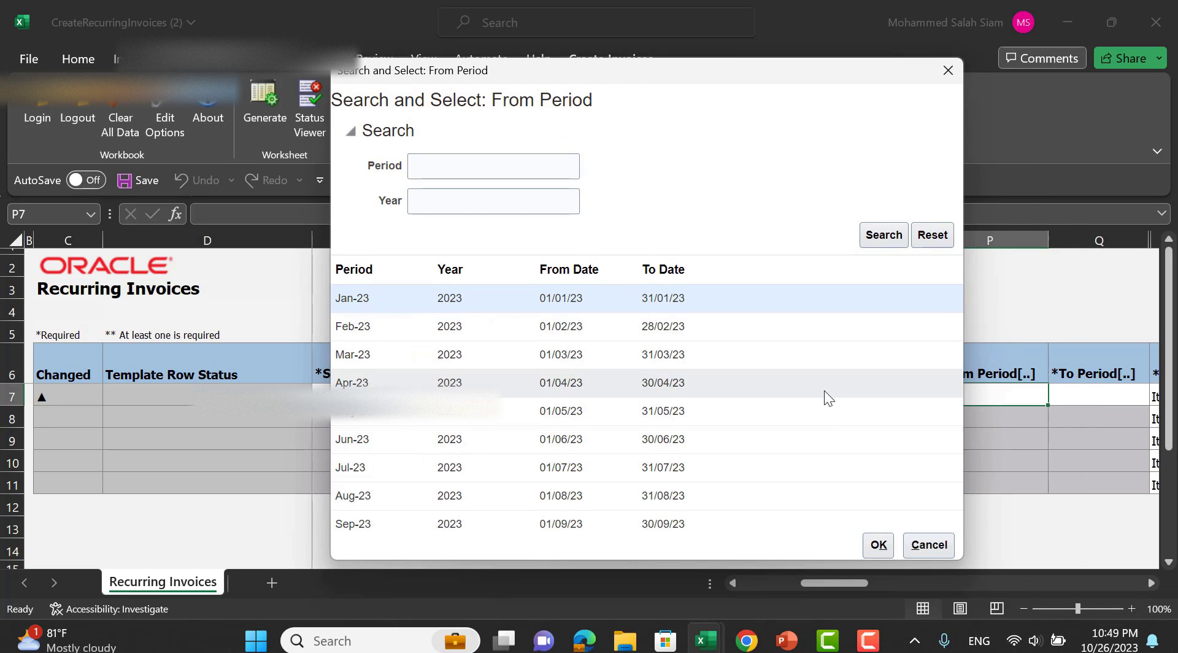
left_click(393, 519)
left_click(870, 544)
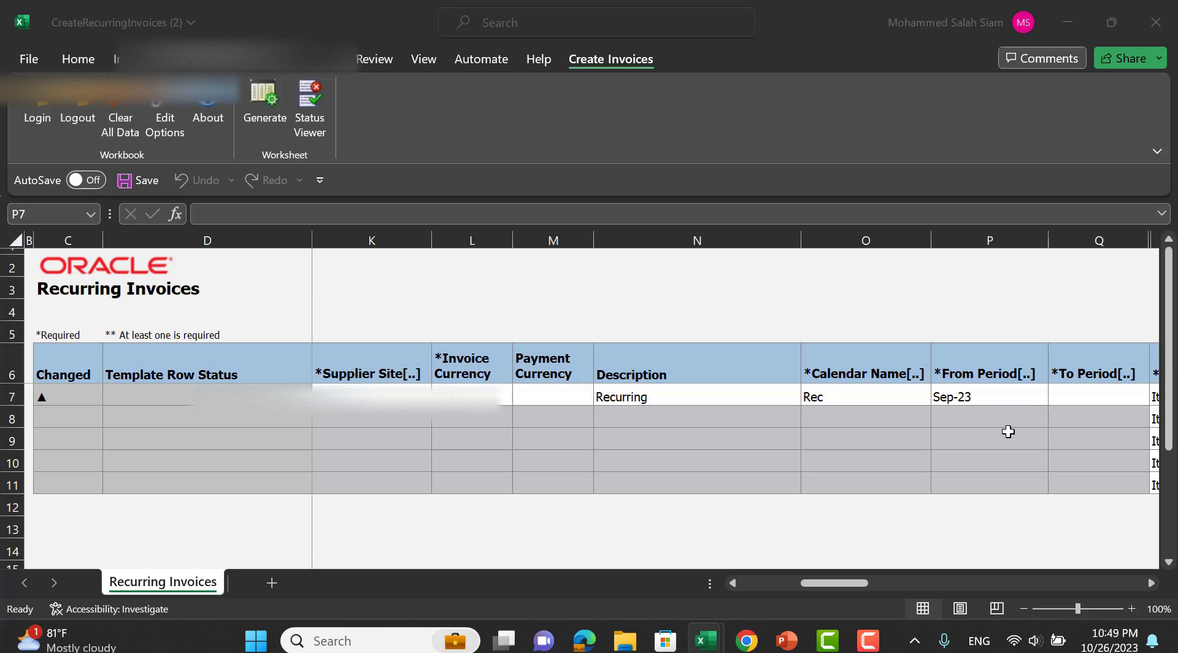
Search 'No' and set the To Period in Q7 to Nov-23.
double_click(1081, 396)
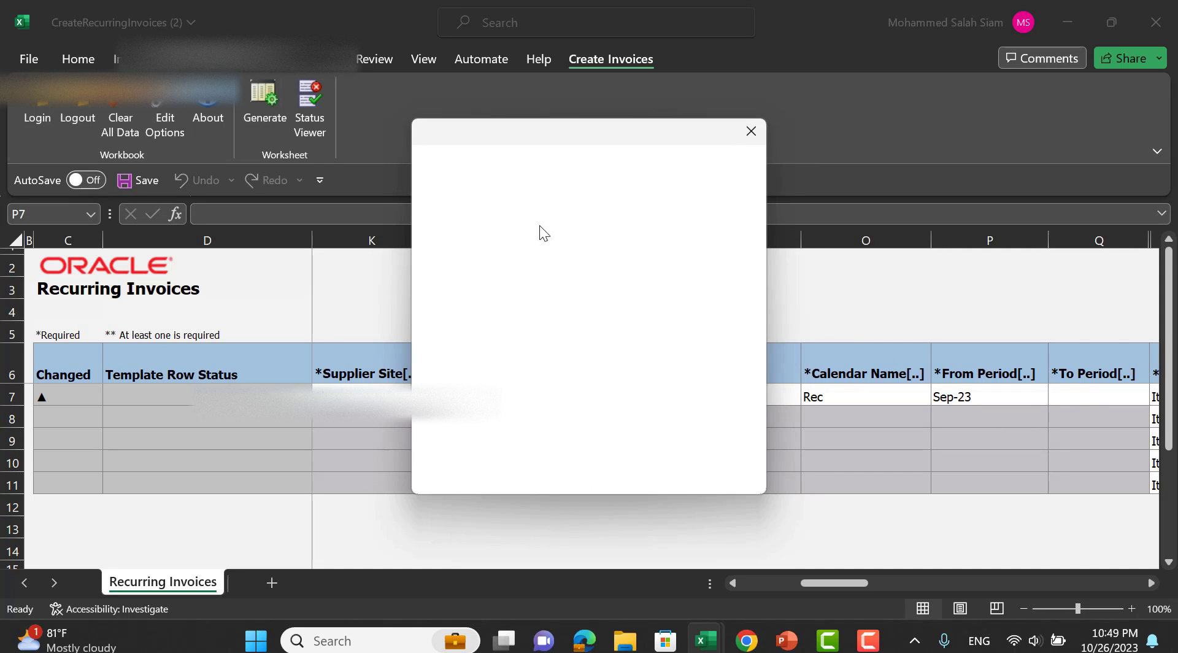
left_click(539, 226)
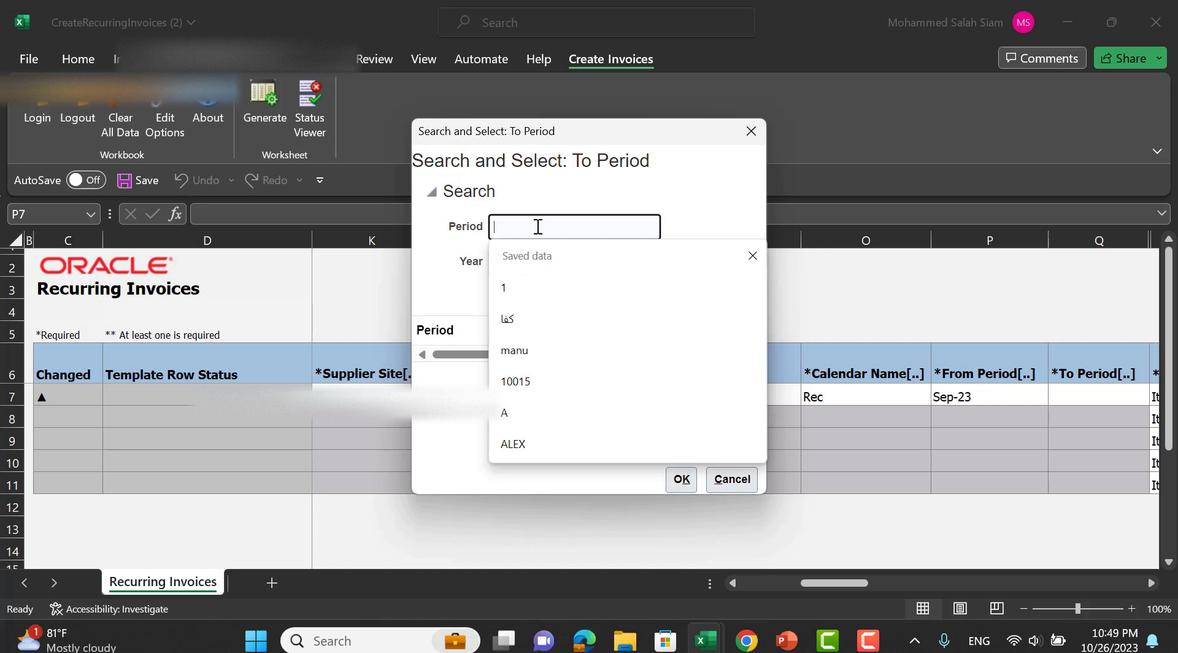
type("No")
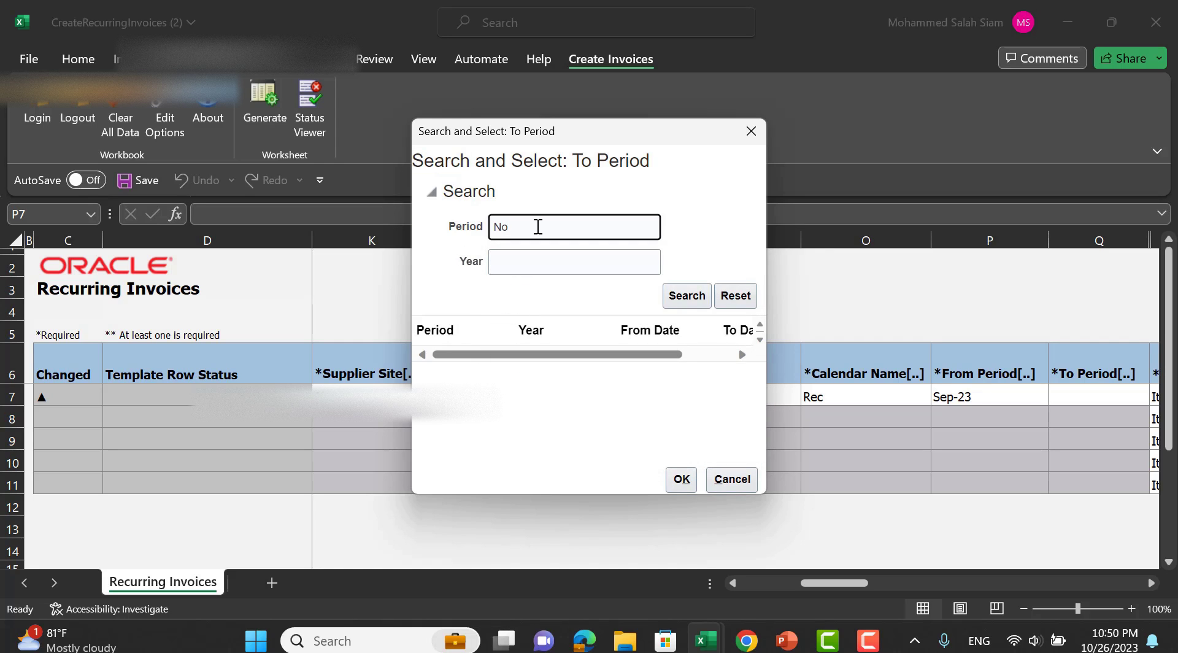
key("Return")
left_click(681, 478)
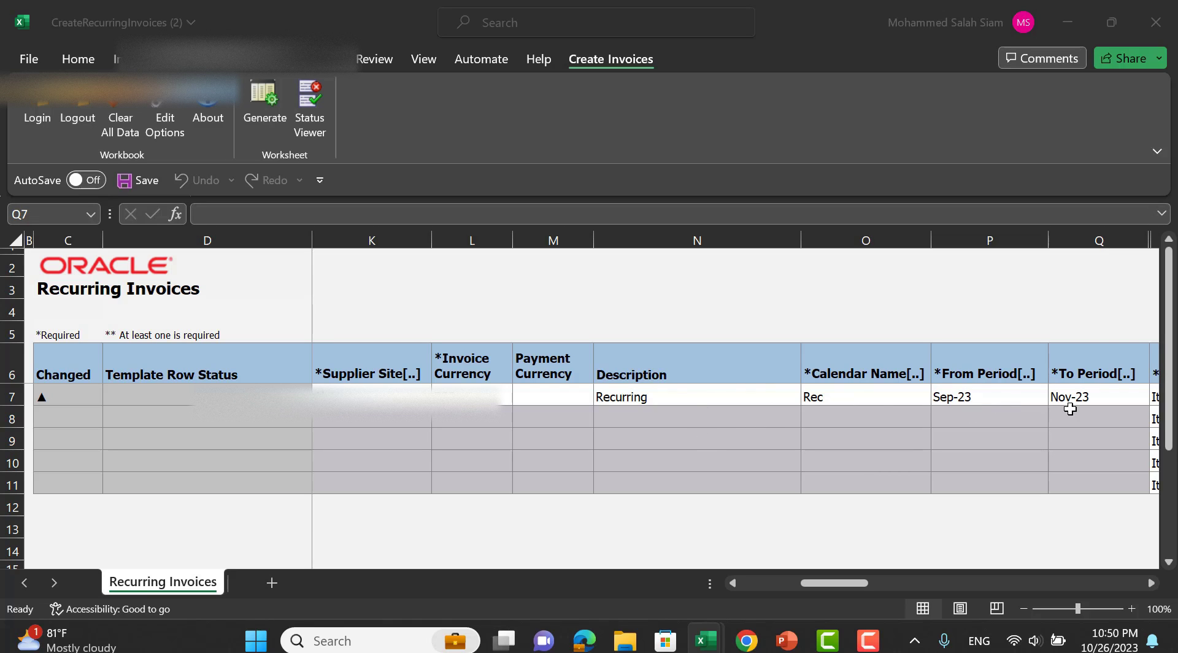
Enter 10,000 as the first line's amount in BD7.
left_click_drag(858, 583, 913, 586)
mouse_move(895, 583)
left_mouse_down()
mouse_move(1033, 583)
mouse_move(874, 579)
left_mouse_up()
left_click(894, 394)
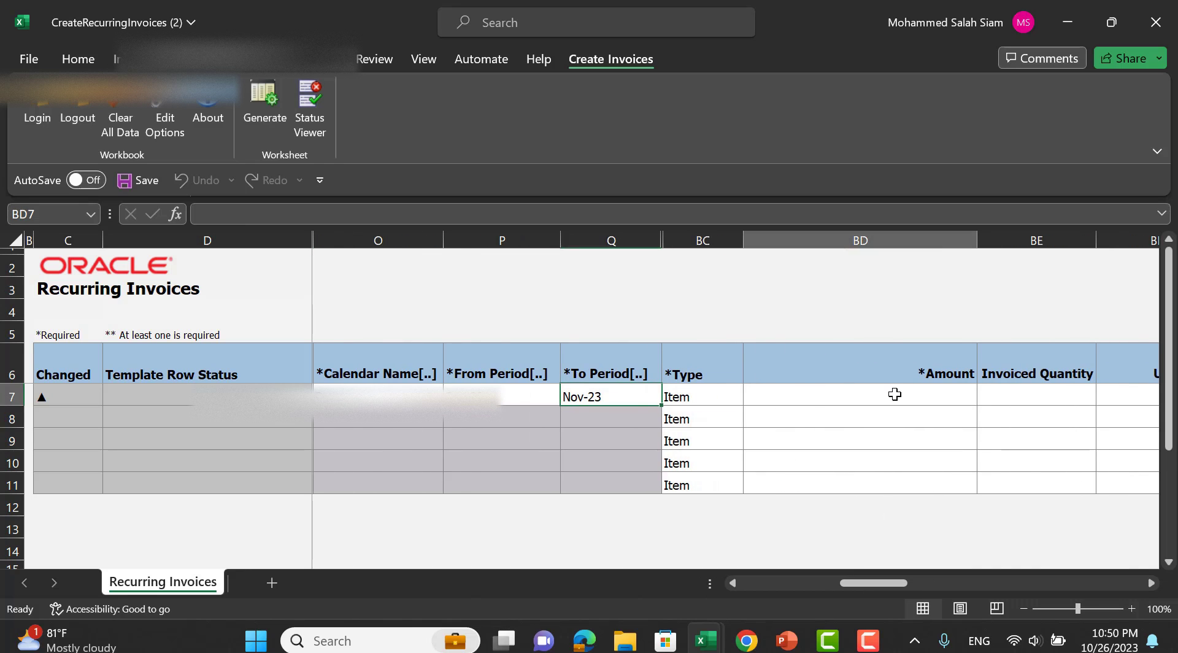
type("10000")
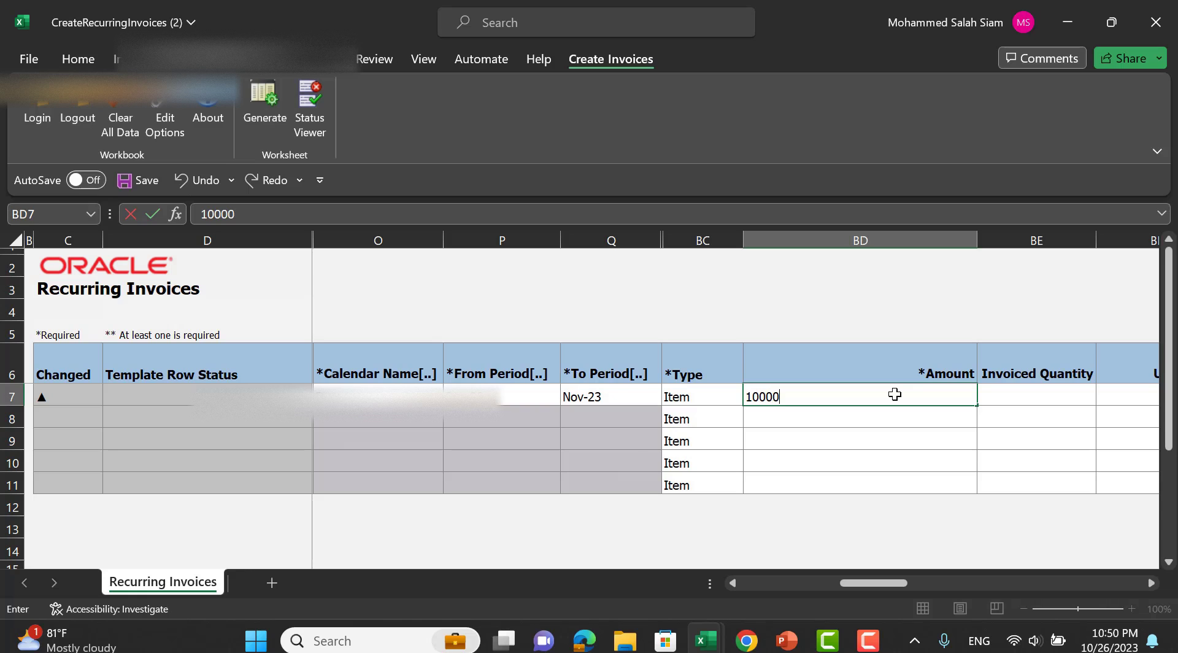
key("Tab")
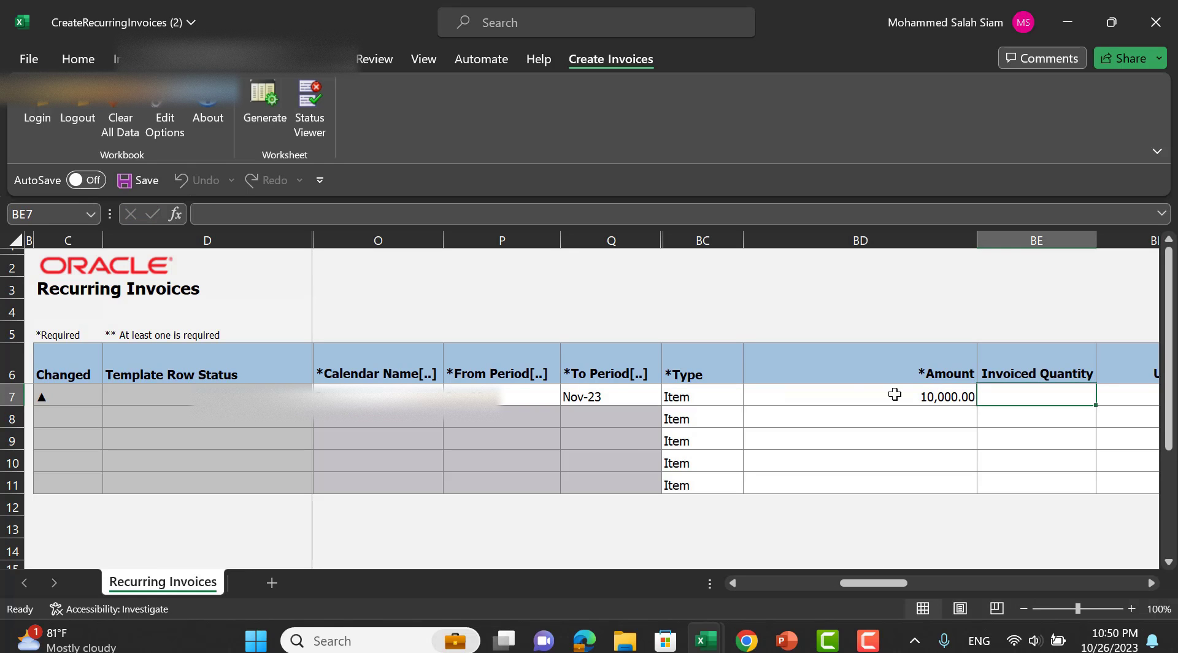
key("Tab")
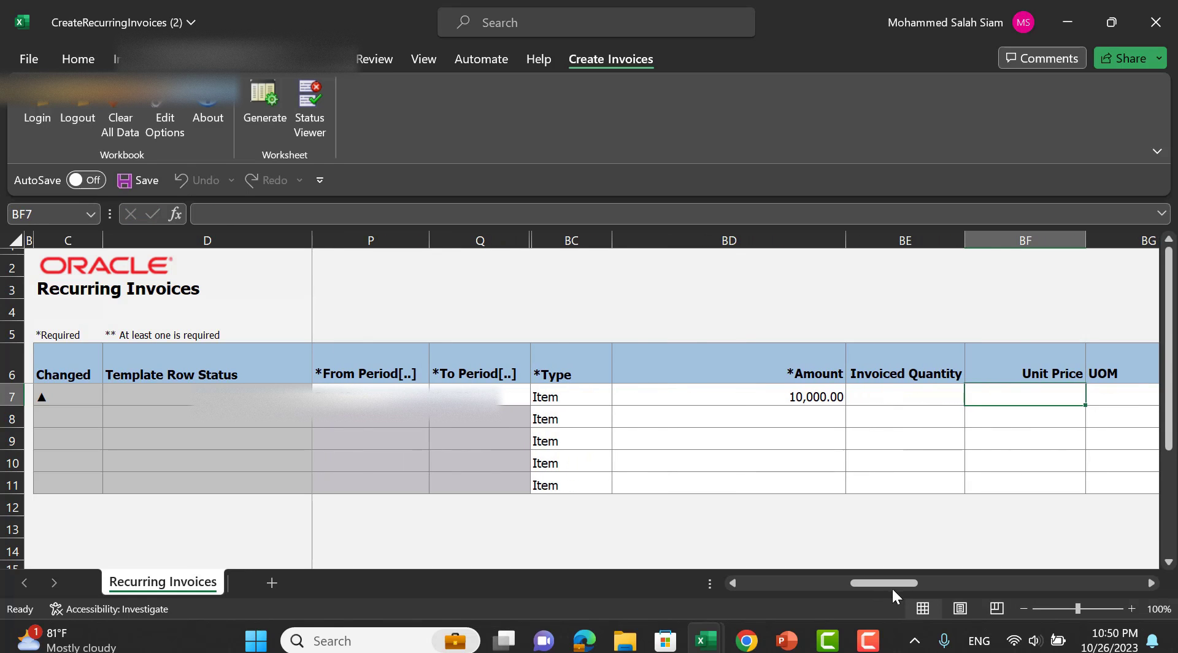
Leave the line Type as Item and scroll right to the distribution columns.
left_click_drag(889, 585, 806, 583)
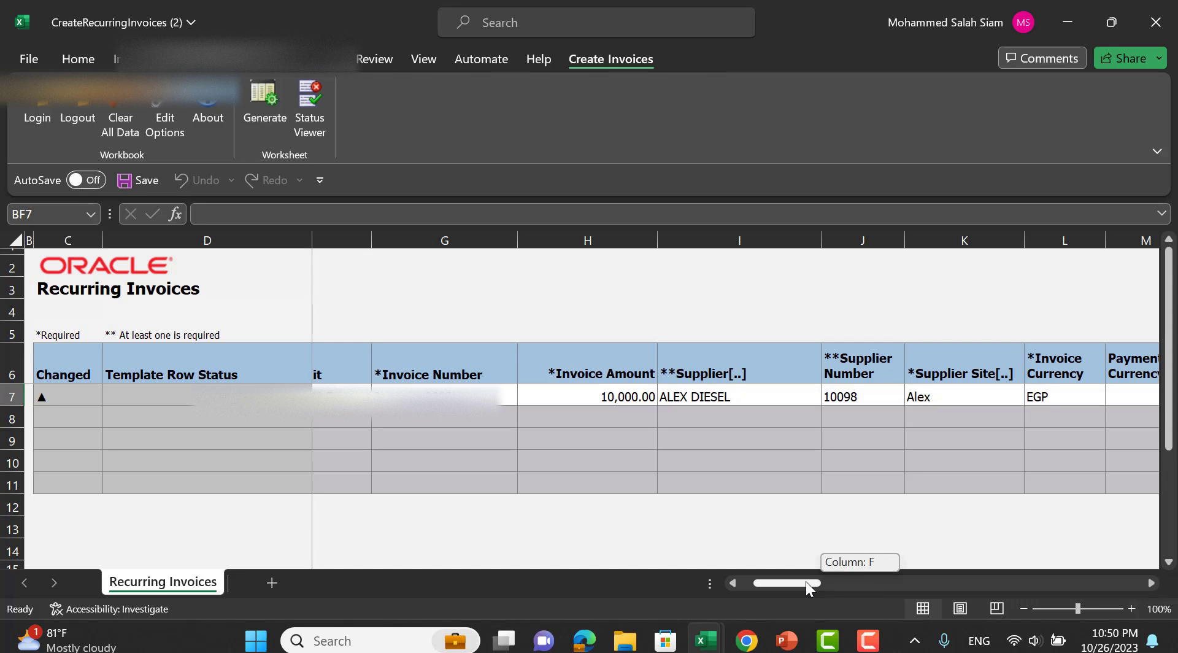
left_click_drag(805, 581, 896, 566)
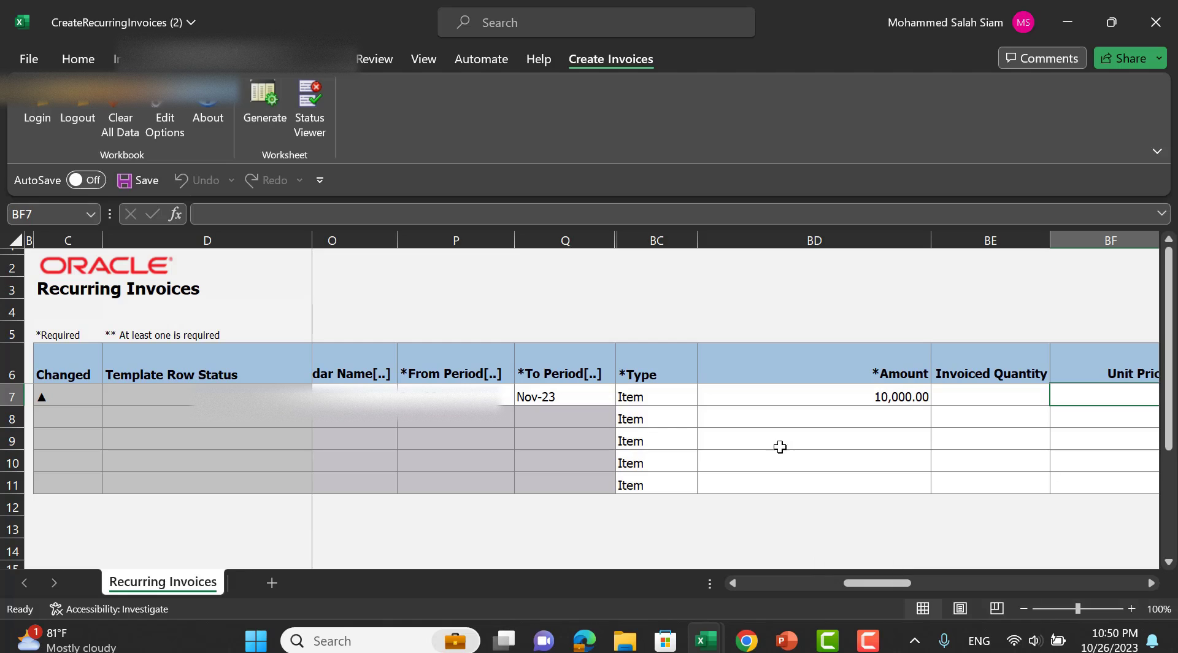
left_click(671, 398)
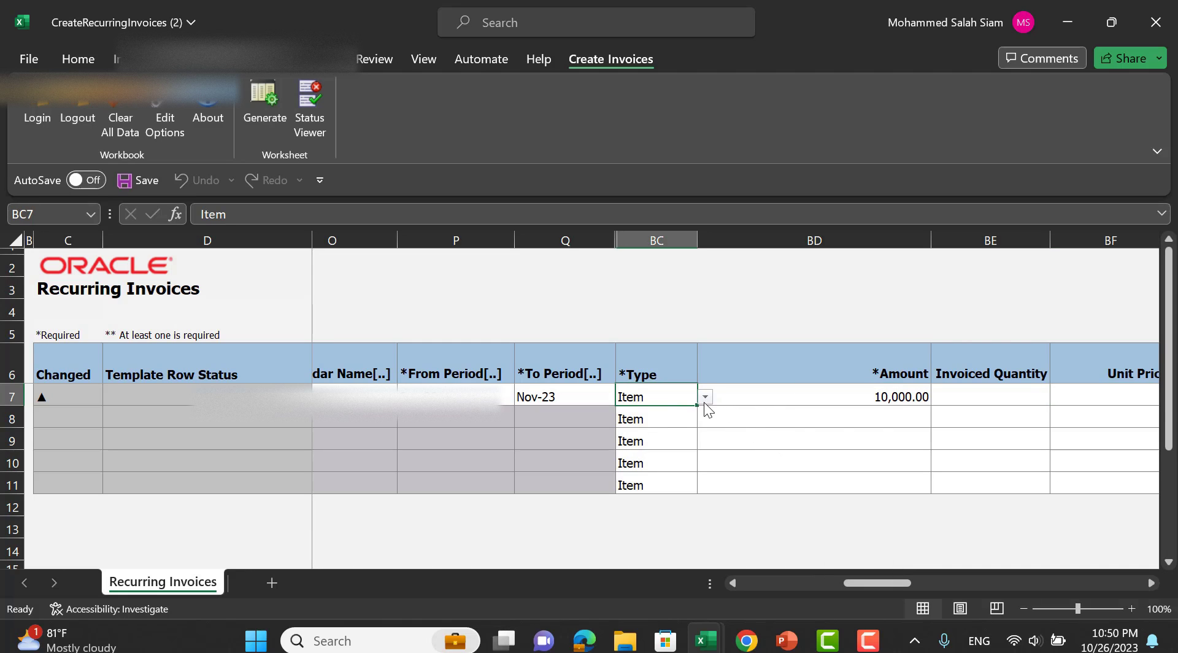
left_click(705, 402)
left_click(705, 402)
left_click_drag(888, 576, 1041, 577)
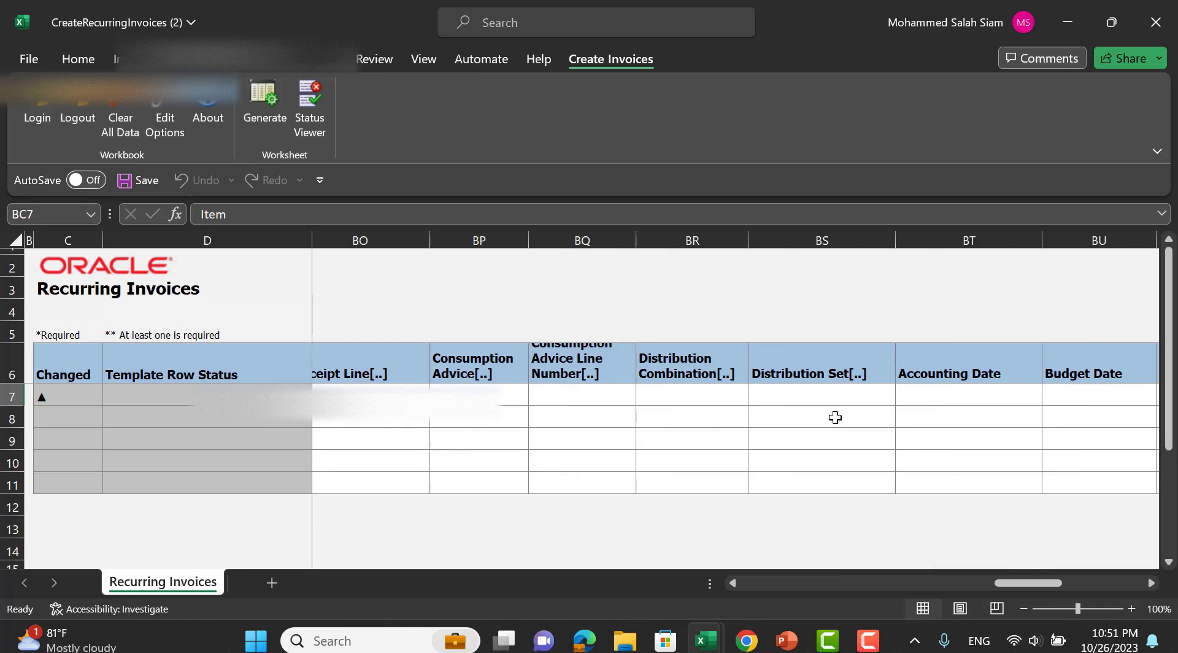
left_click(731, 402)
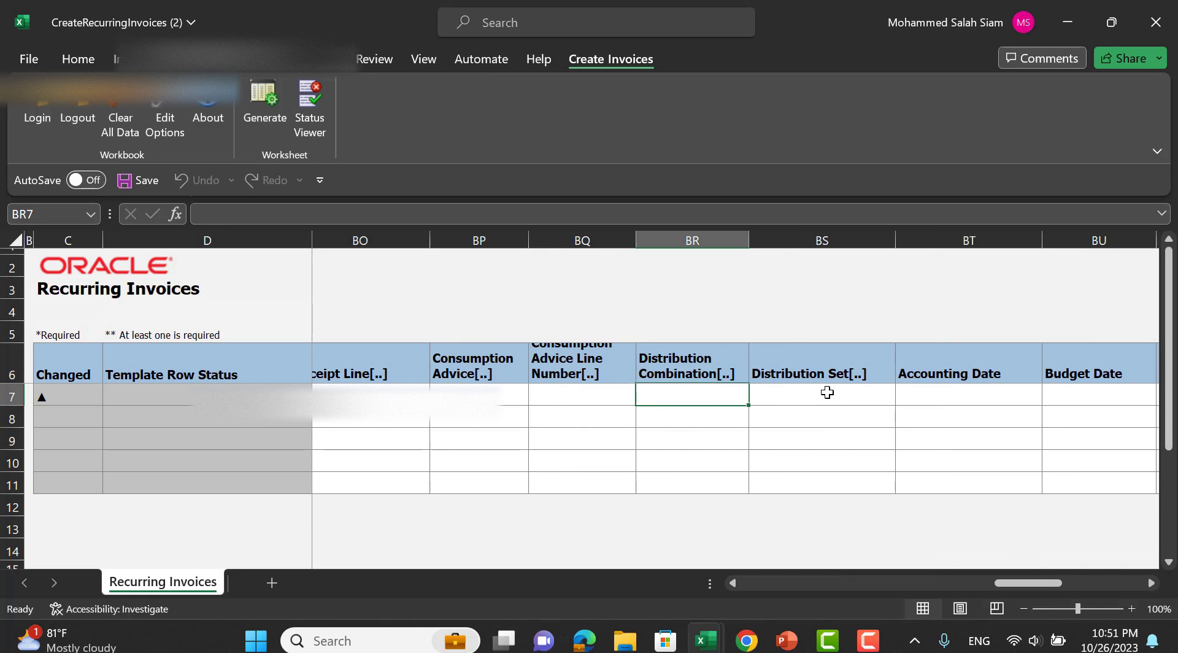
double_click(692, 399)
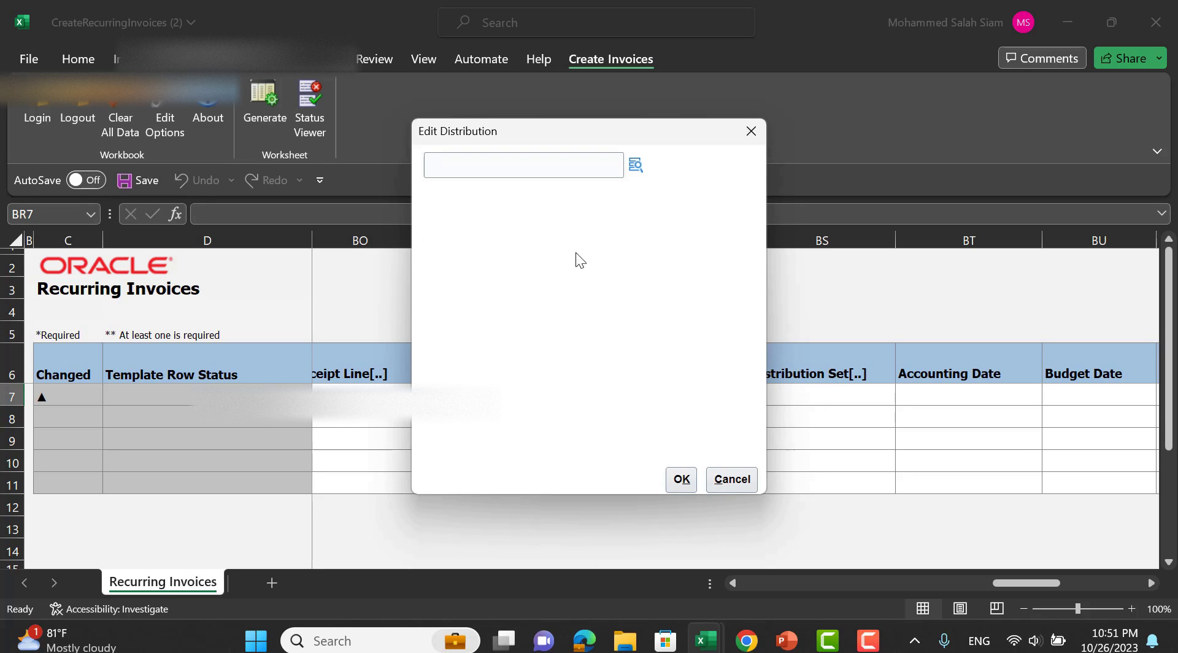
left_click(644, 172)
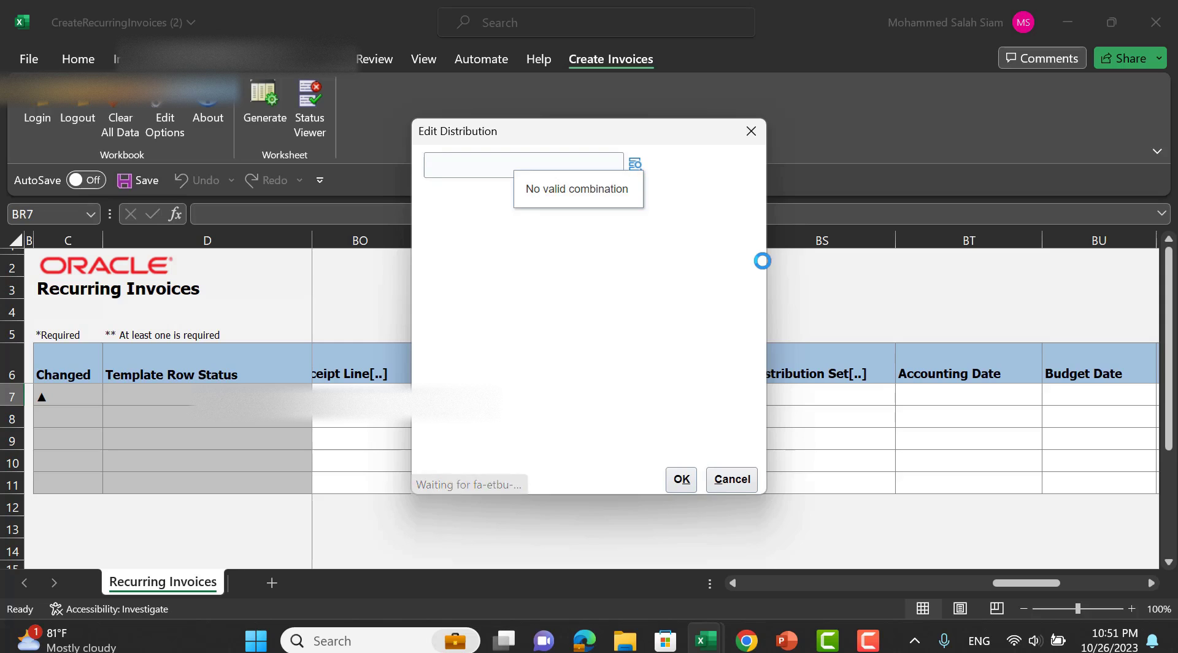
scroll(729, 245, "down", 3)
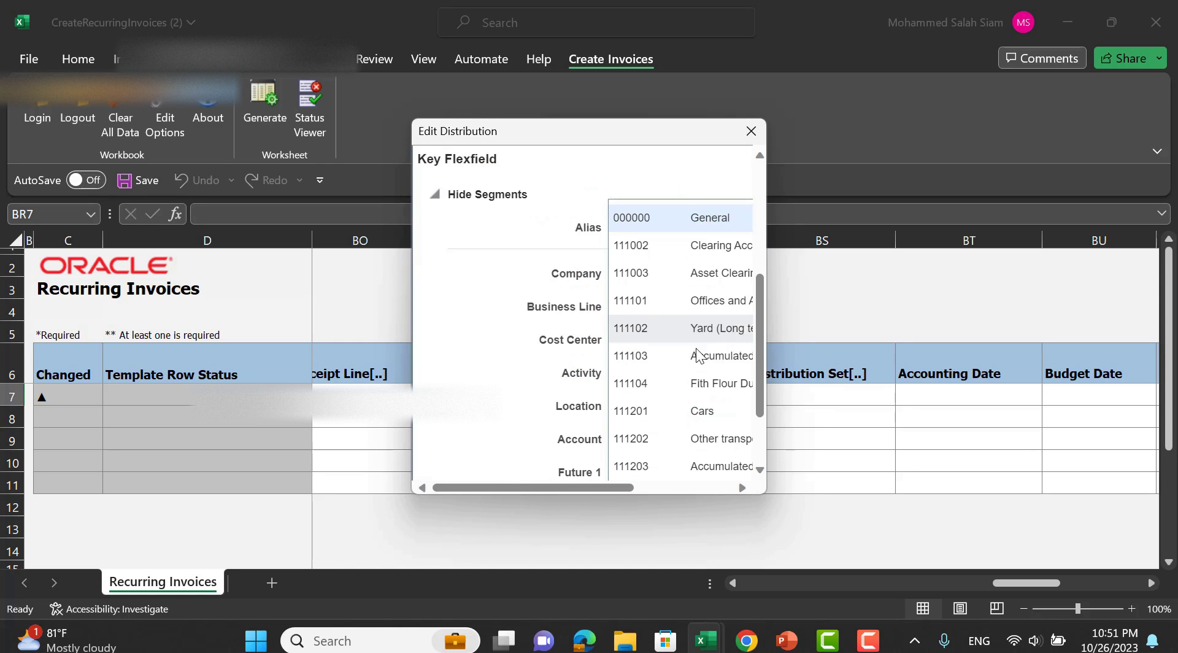
left_click(692, 350)
scroll(730, 420, "down", 3)
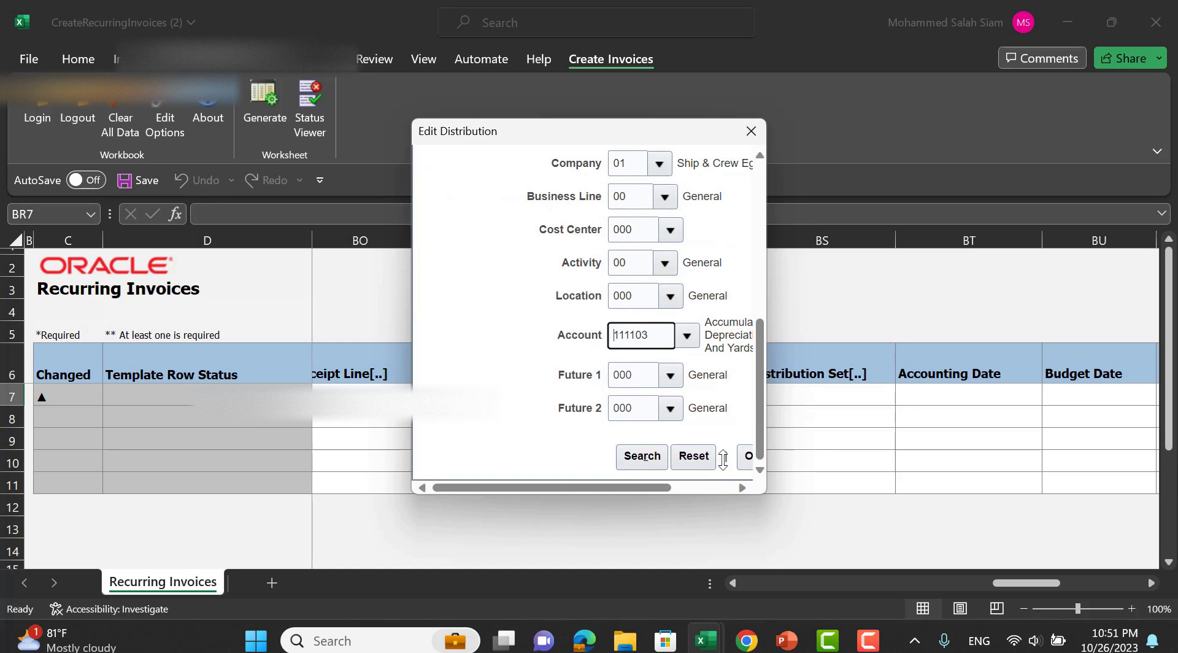
left_click_drag(764, 494, 1177, 616)
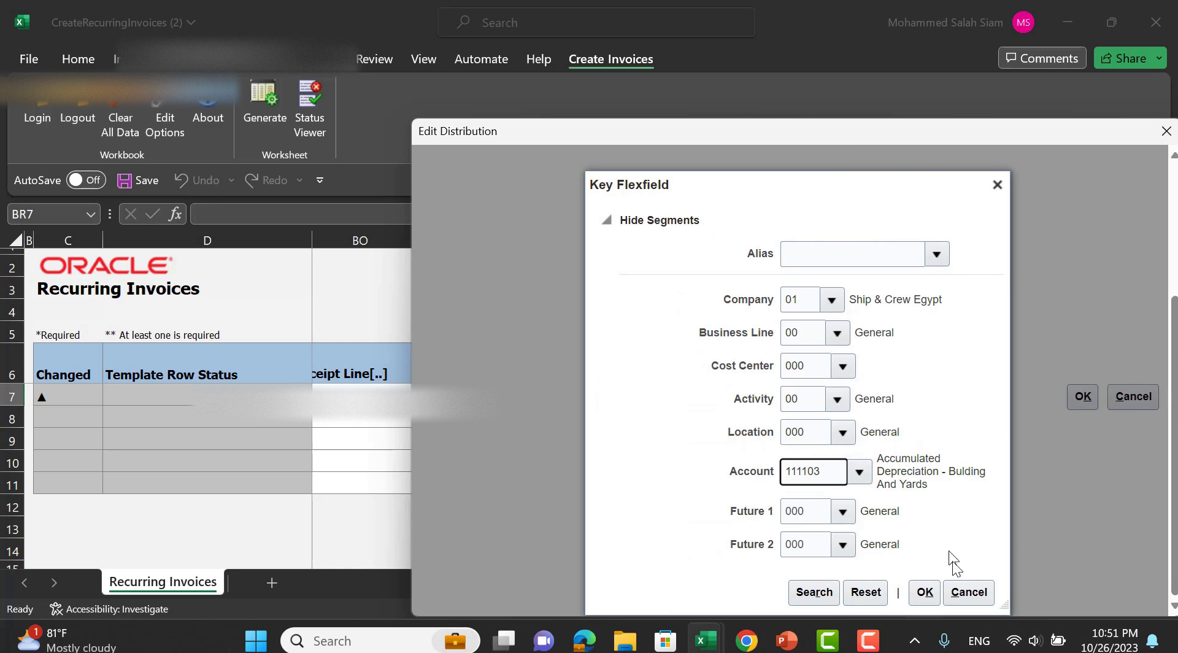
left_click(925, 592)
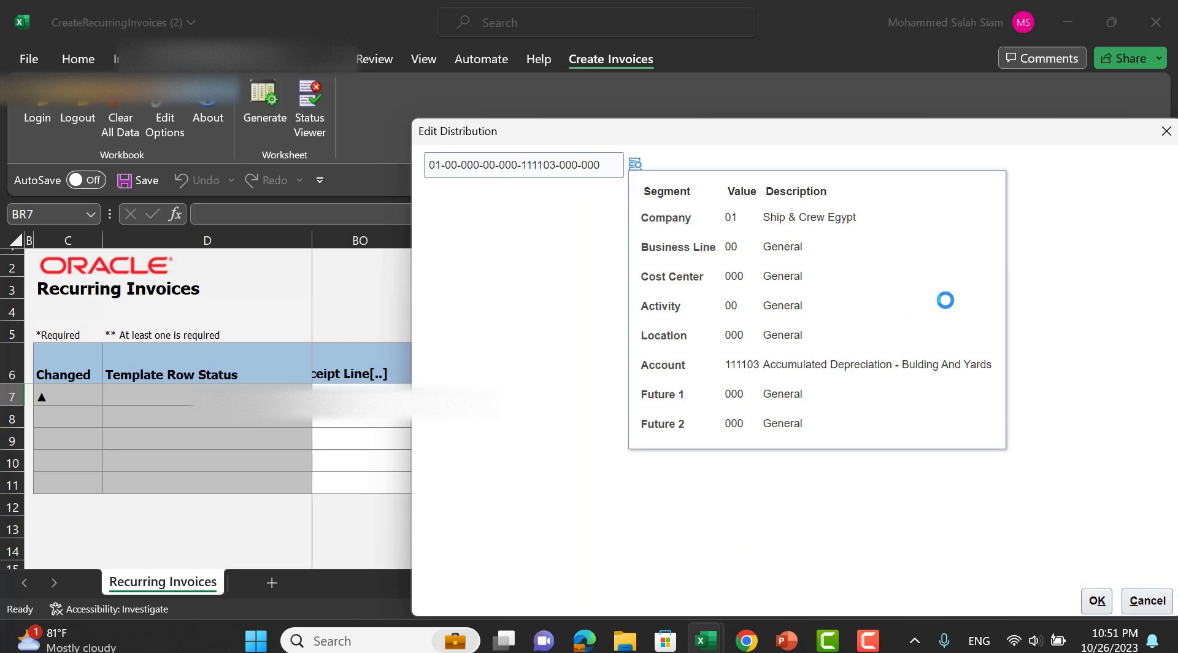
left_click(1097, 601)
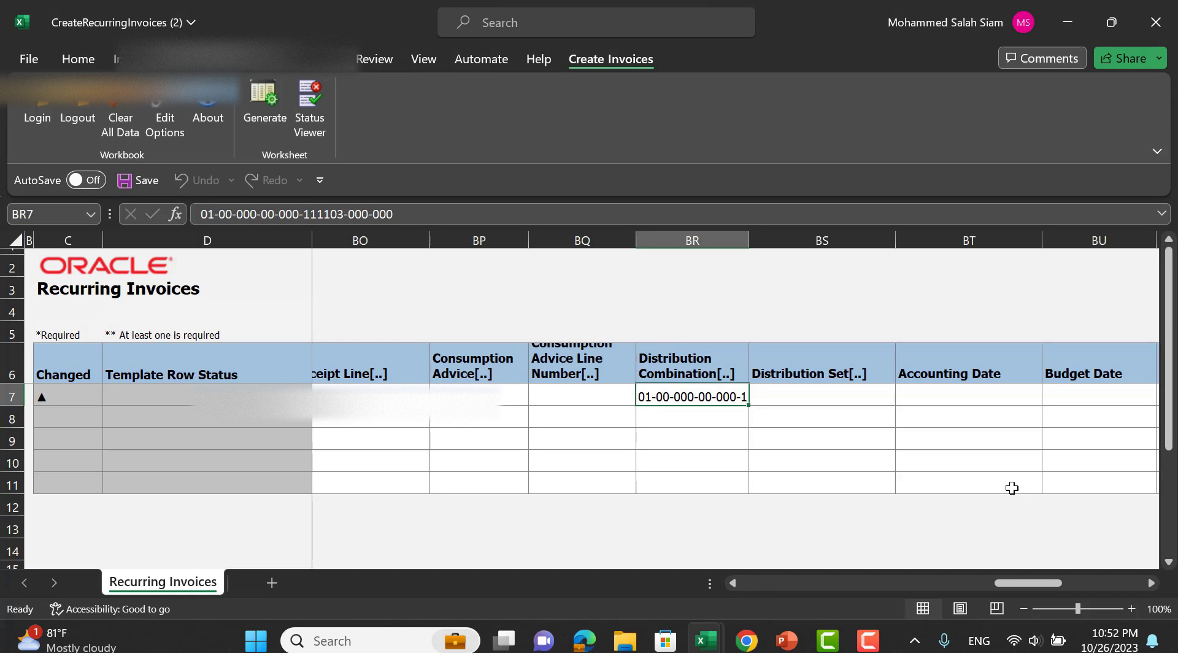
Upload the Recurring2023 template to Oracle, creating three invoices, then minimize Excel.
left_click_drag(1040, 583, 756, 554)
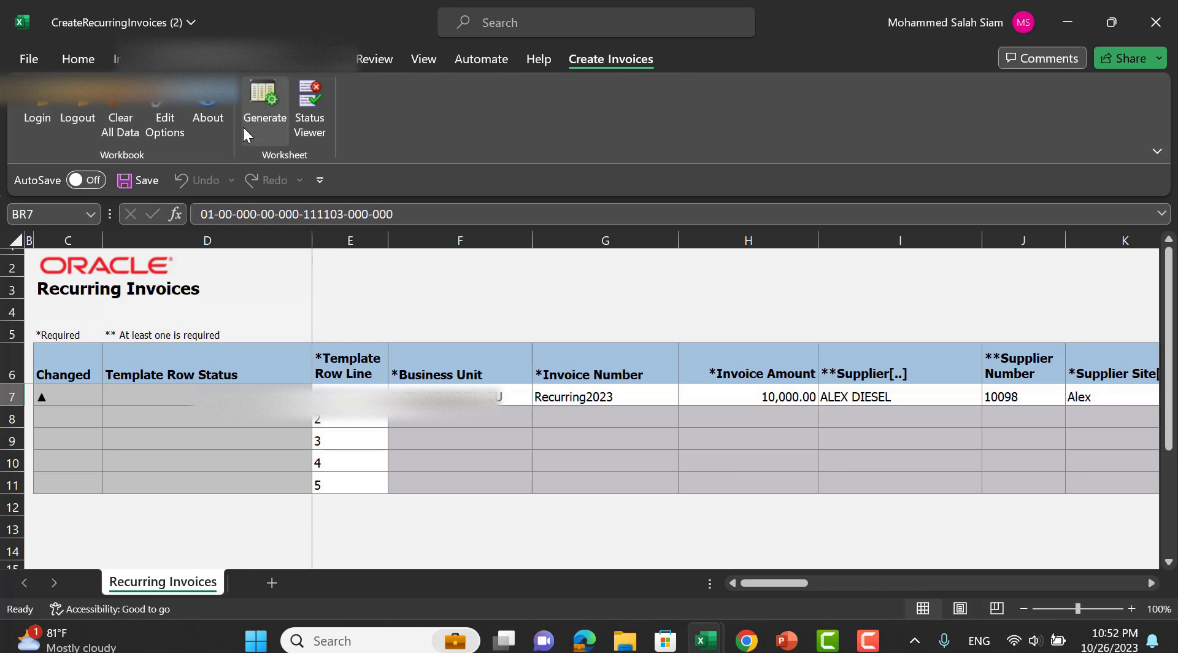
left_click(260, 101)
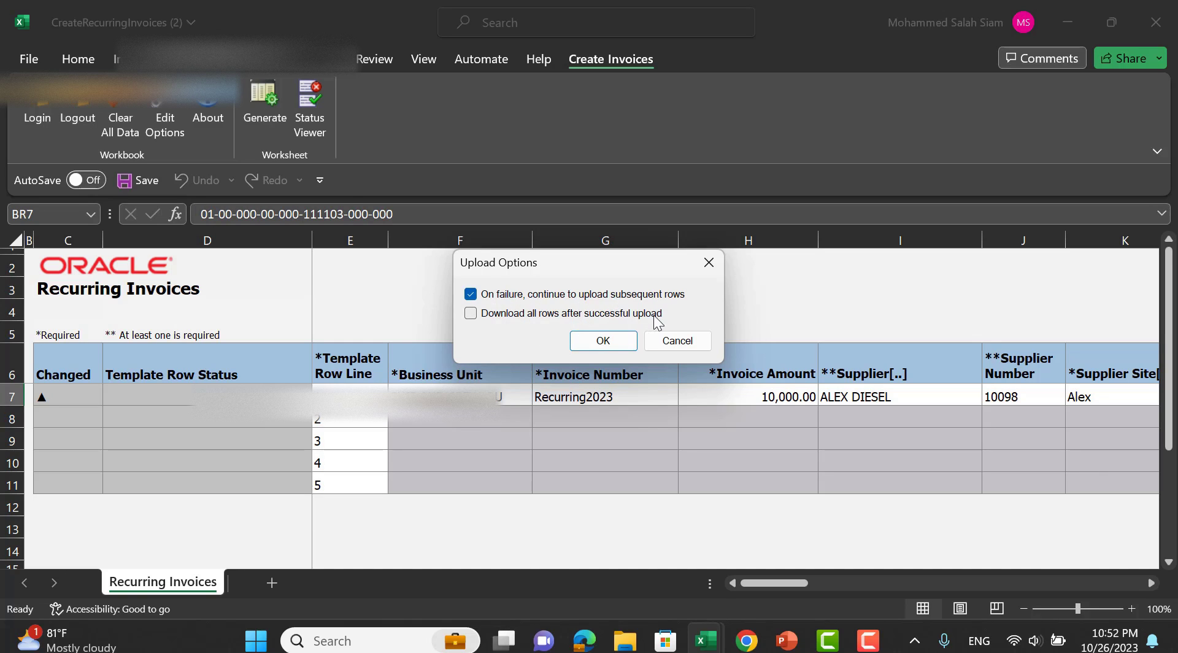
left_click(603, 341)
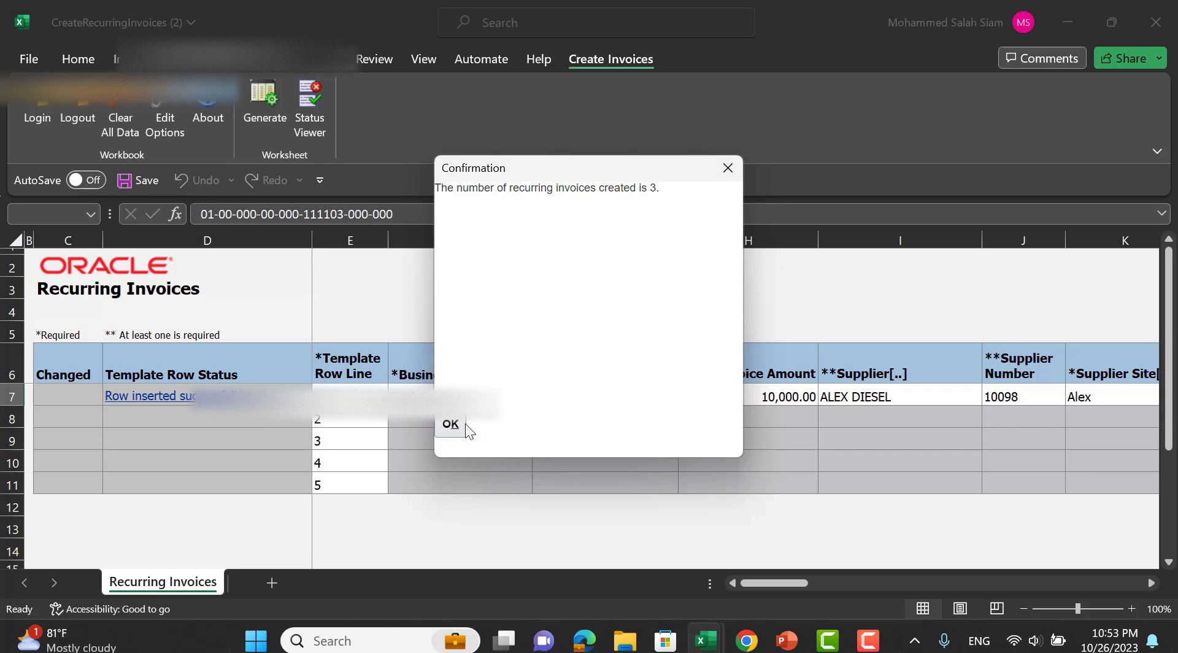
left_click(444, 430)
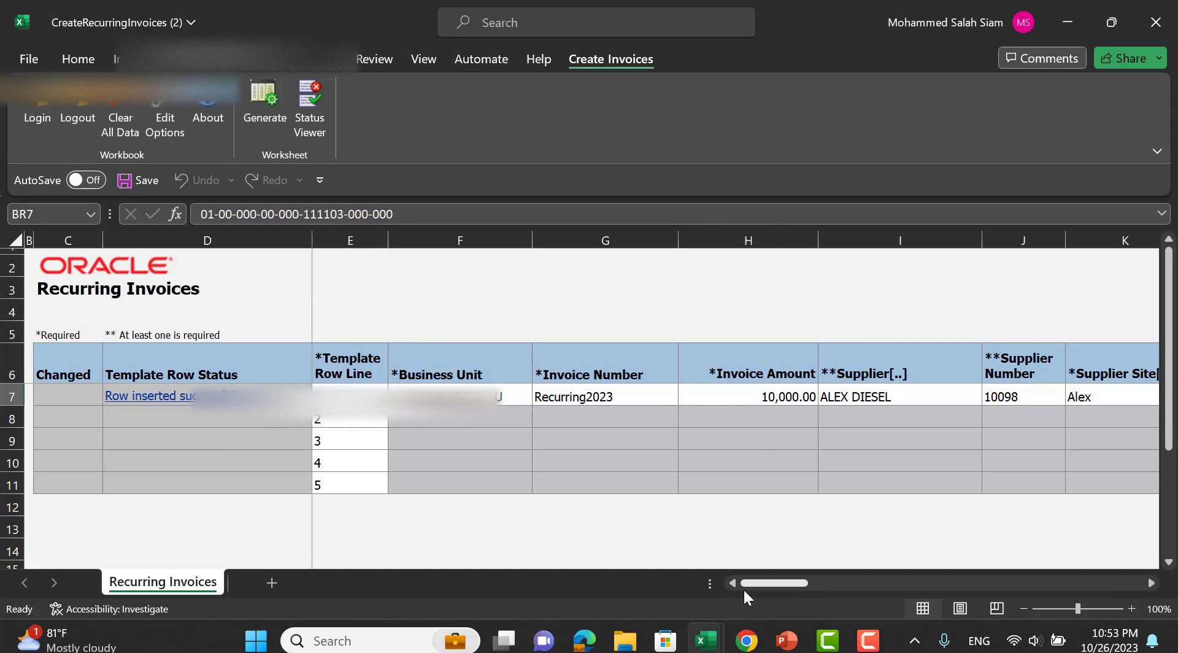
left_click_drag(794, 582, 706, 548)
left_click(1066, 25)
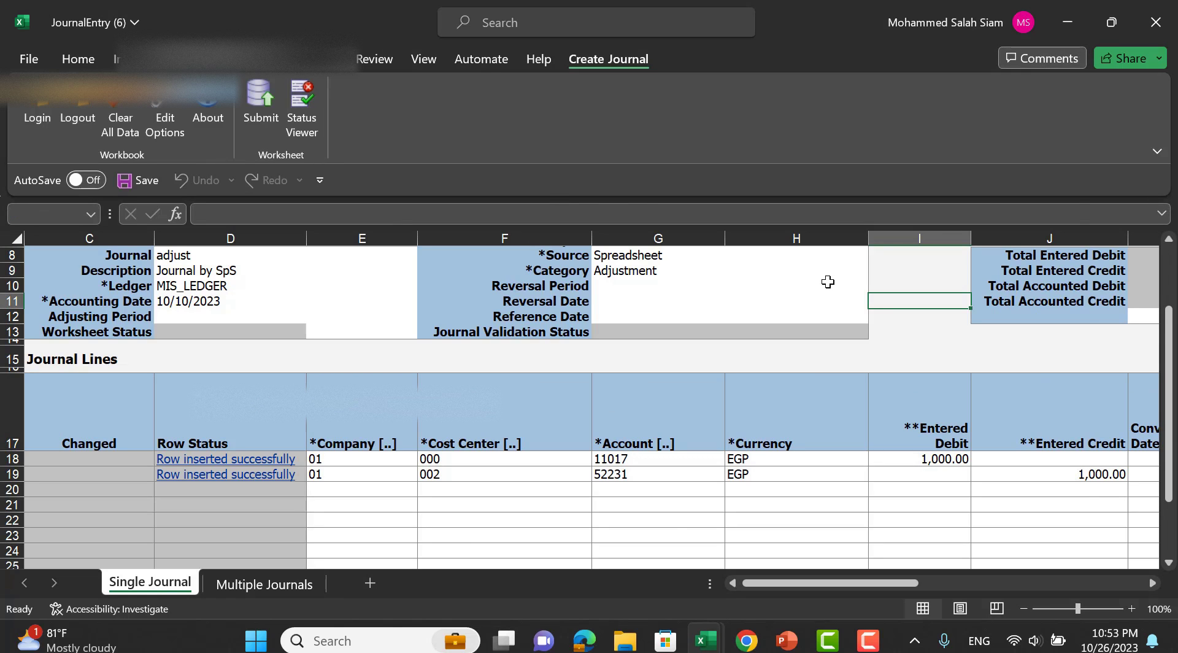
Switch to the Oracle invoice list, refresh it, and open Recurring2023_1.
key("alt+Tab")
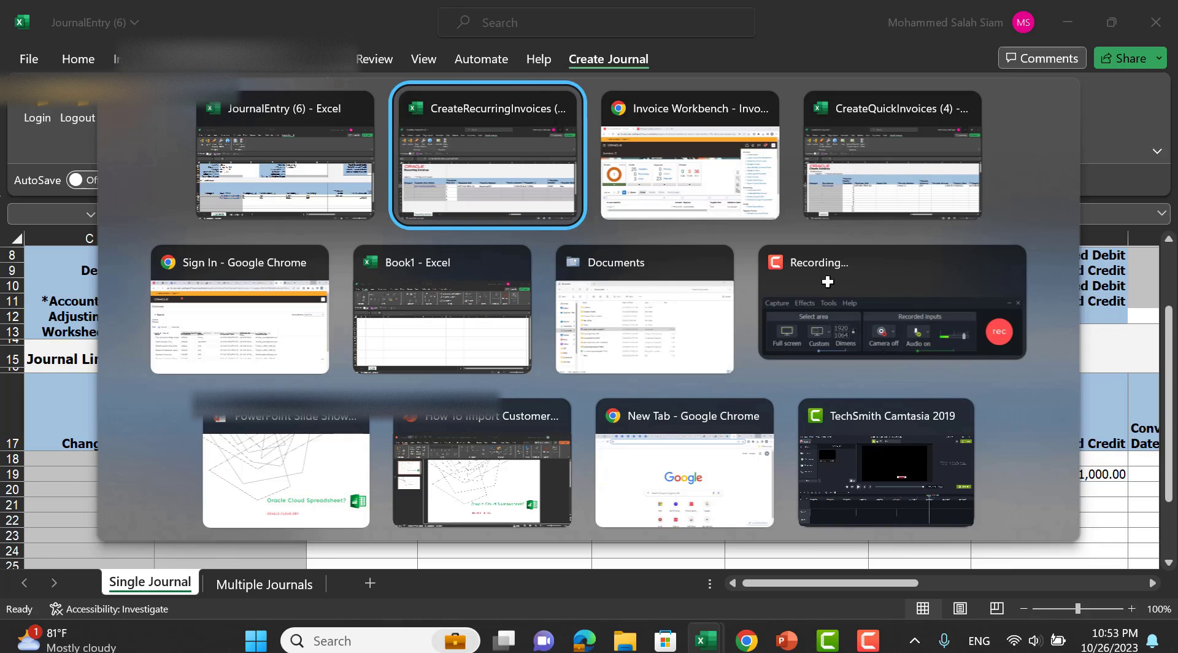
key("alt+Tab")
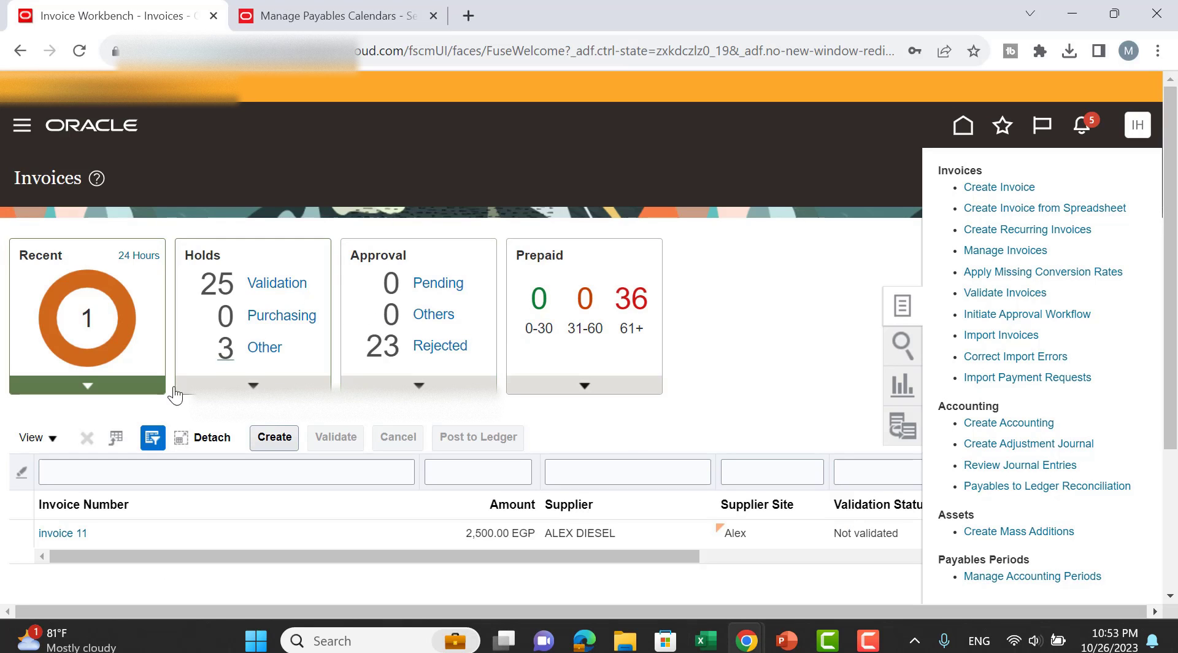
left_click(95, 387)
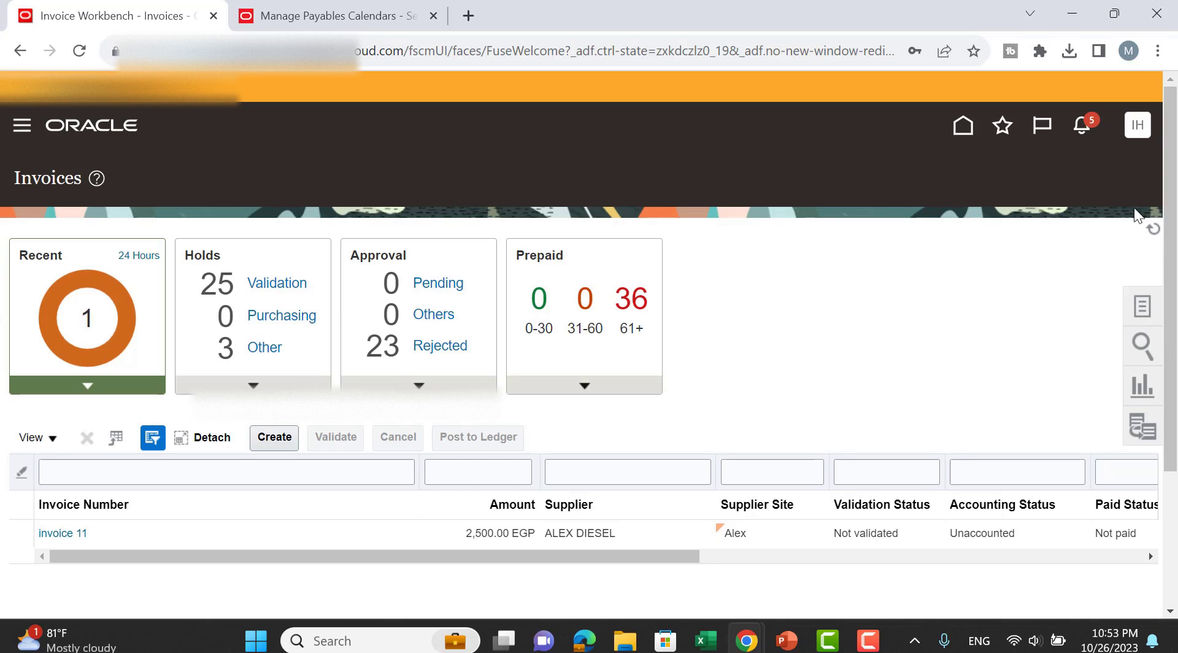
left_click(1146, 234)
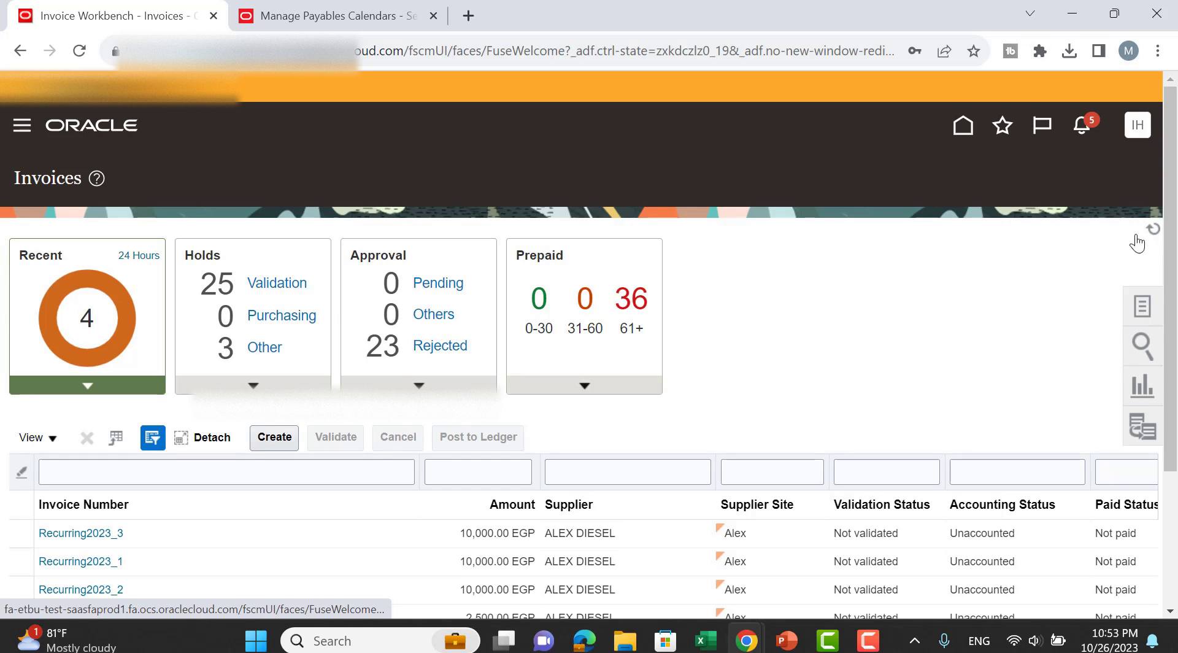
scroll(813, 323, "down", 3)
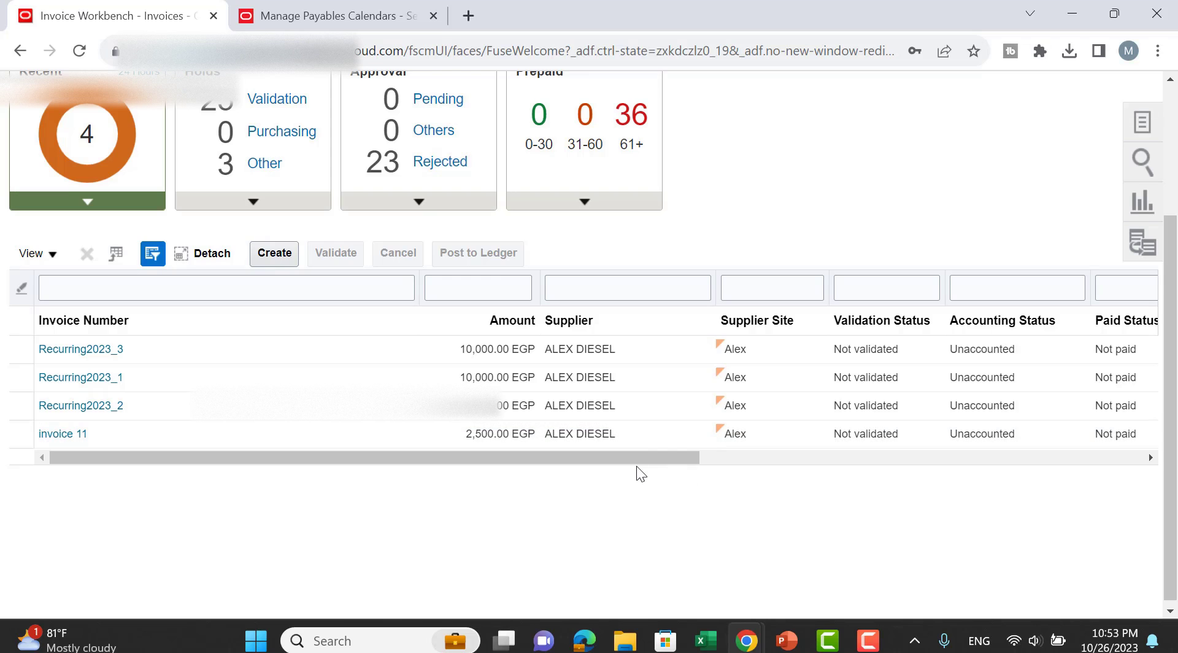
left_click_drag(675, 457, 868, 458)
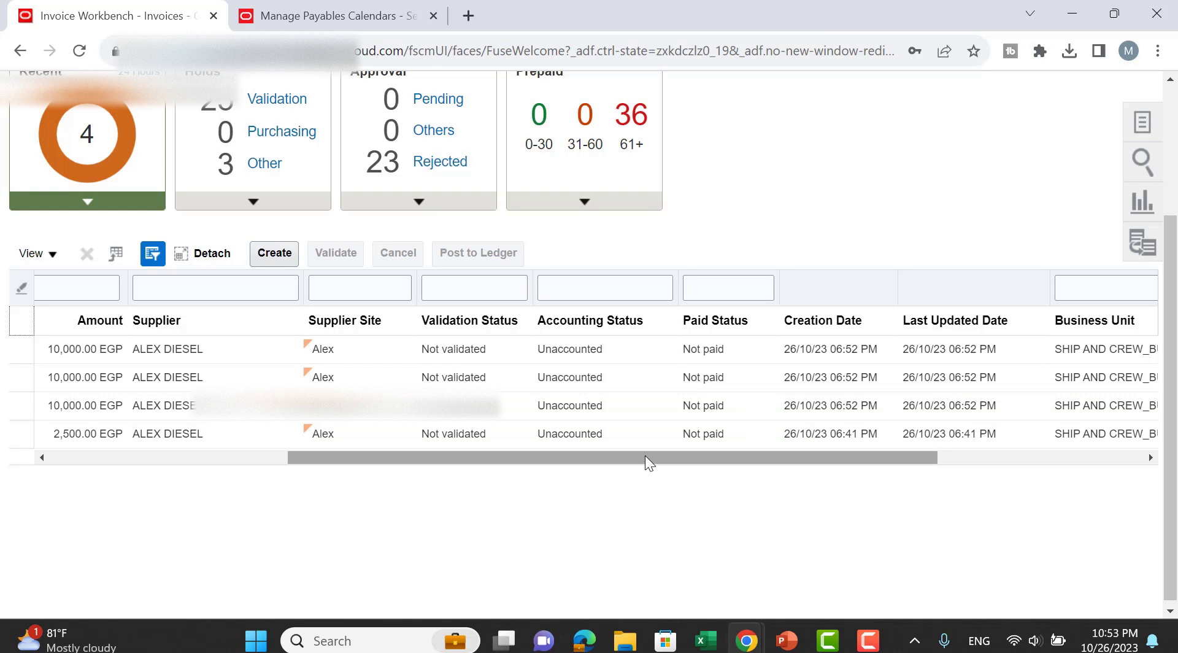
left_click_drag(646, 456, 346, 454)
left_click(101, 377)
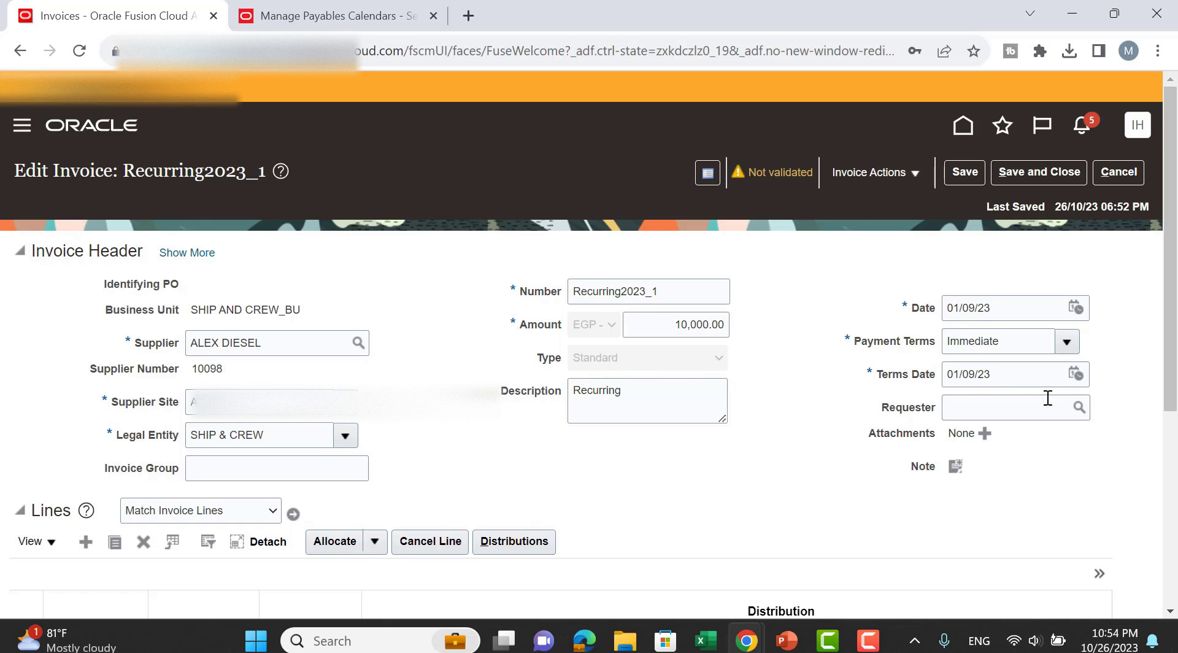
Close Recurring2023_1, then review Recurring2023_2 and close it without saving.
left_click(1099, 172)
scroll(337, 380, "down", 1)
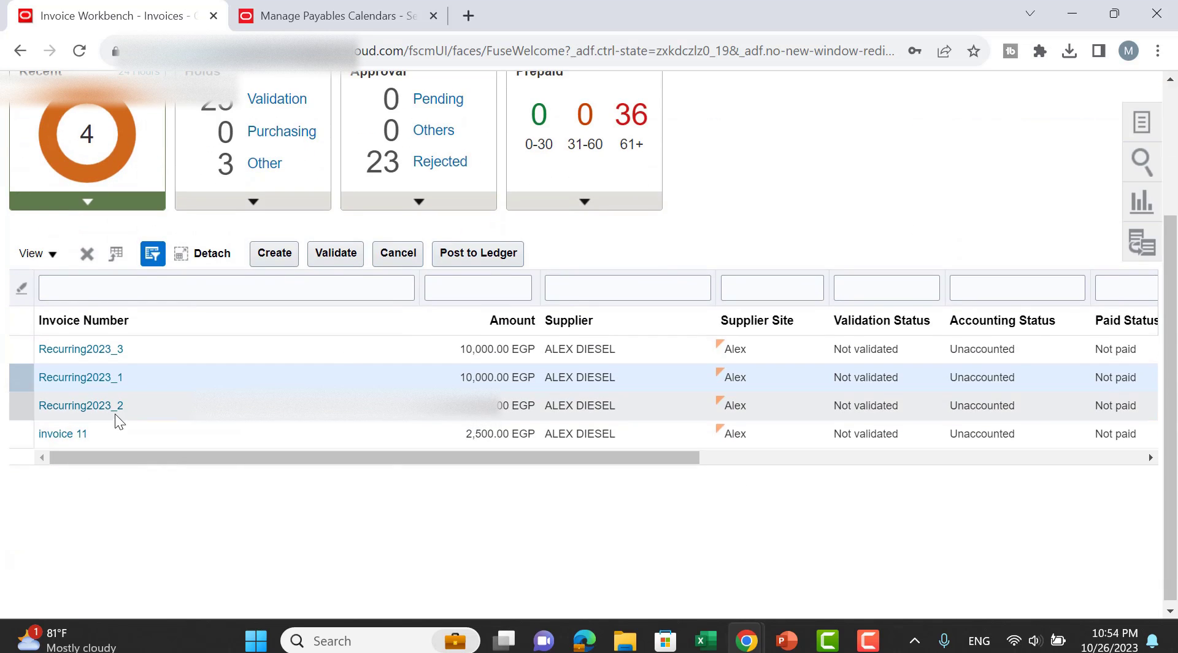
left_click(114, 408)
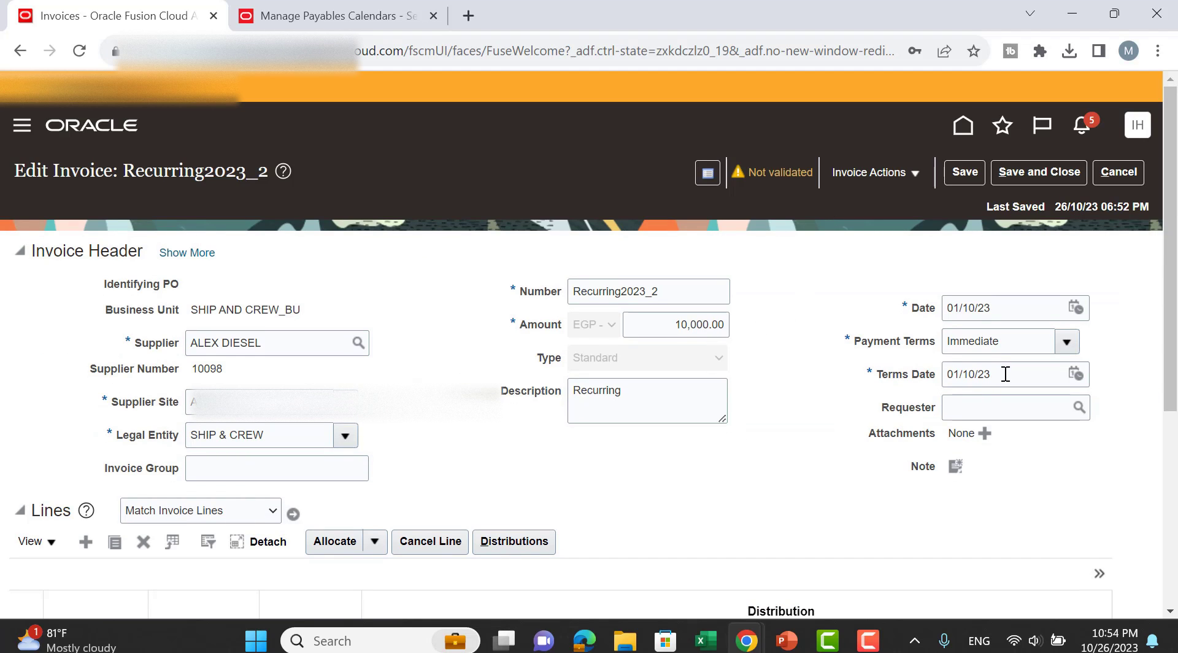
left_click(1132, 178)
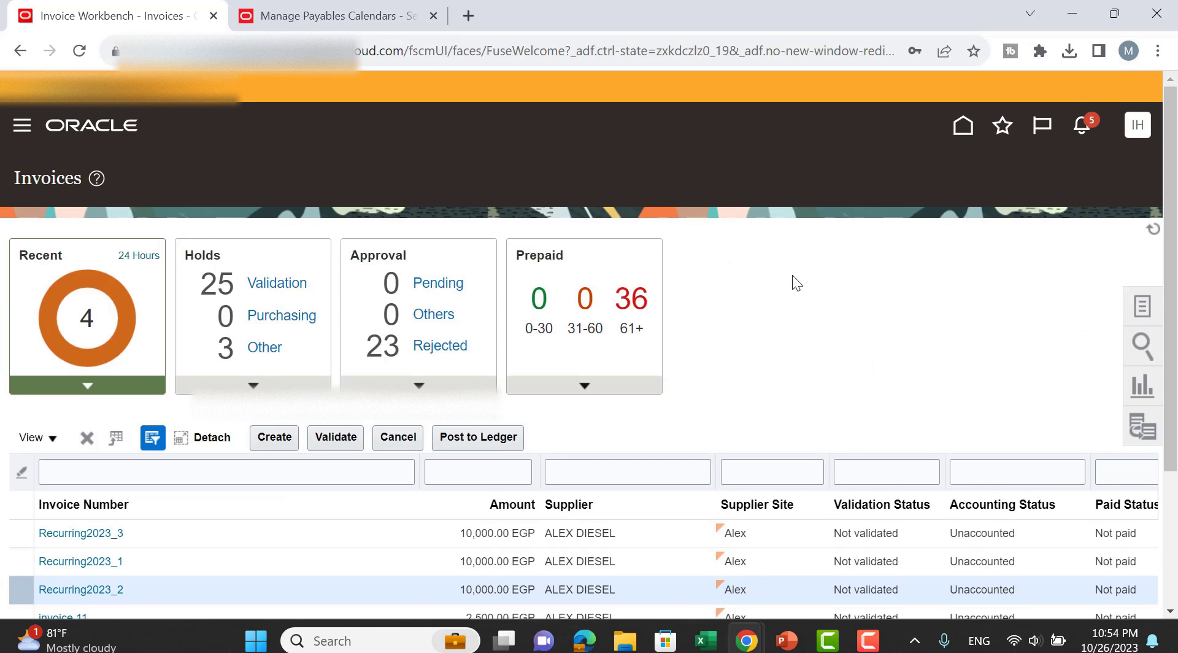
scroll(1068, 274, "down", 2)
Toggle the Tasks panel and Ctrl-select Recurring2023_1 and Recurring2023_3.
left_click(1134, 226)
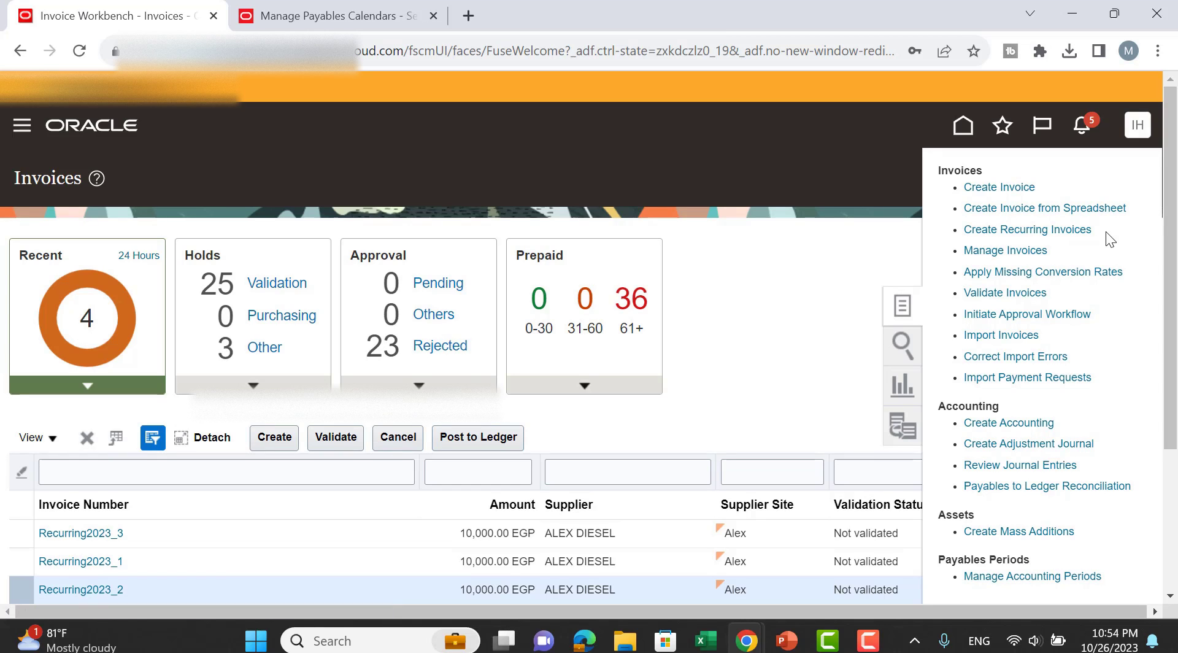
left_click(887, 294)
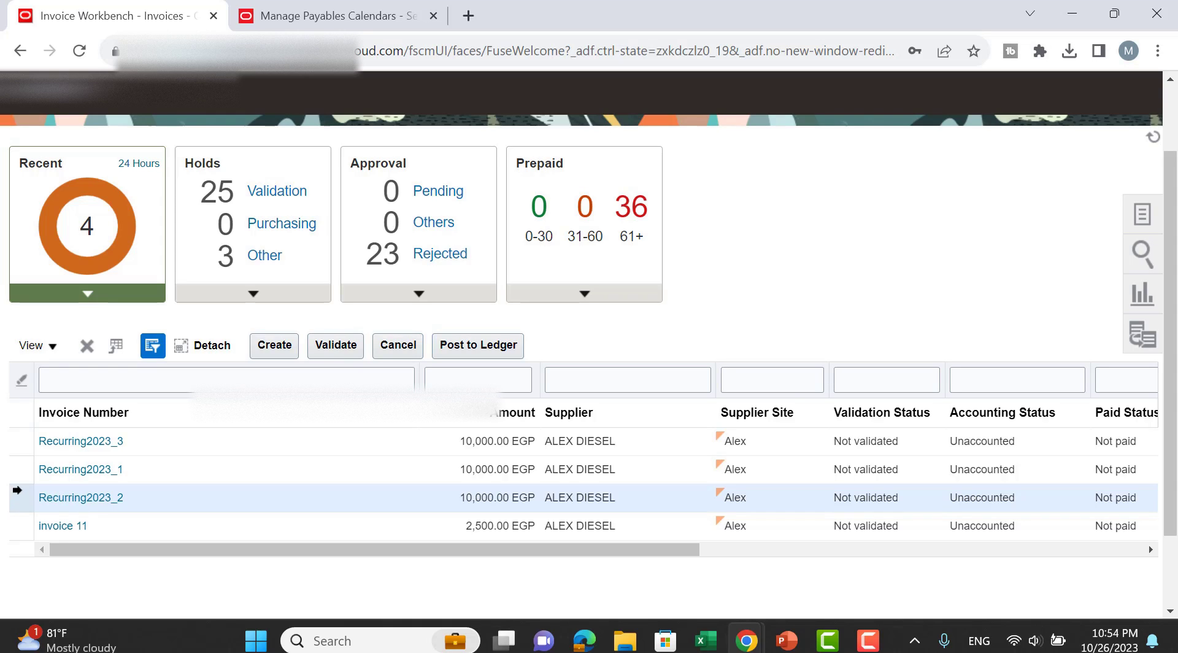
left_click(16, 478, "ctrl")
left_click(16, 448, "ctrl")
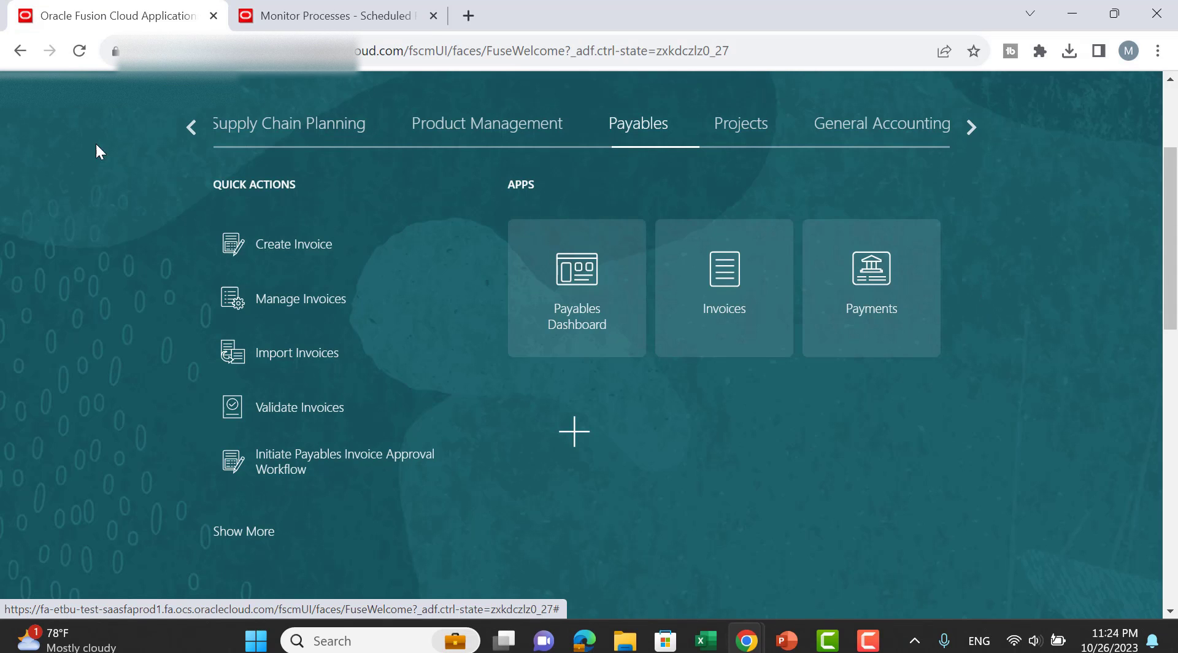
Switch the navigator to Receivables Billing, view the customer upload page, and return.
left_click(191, 128)
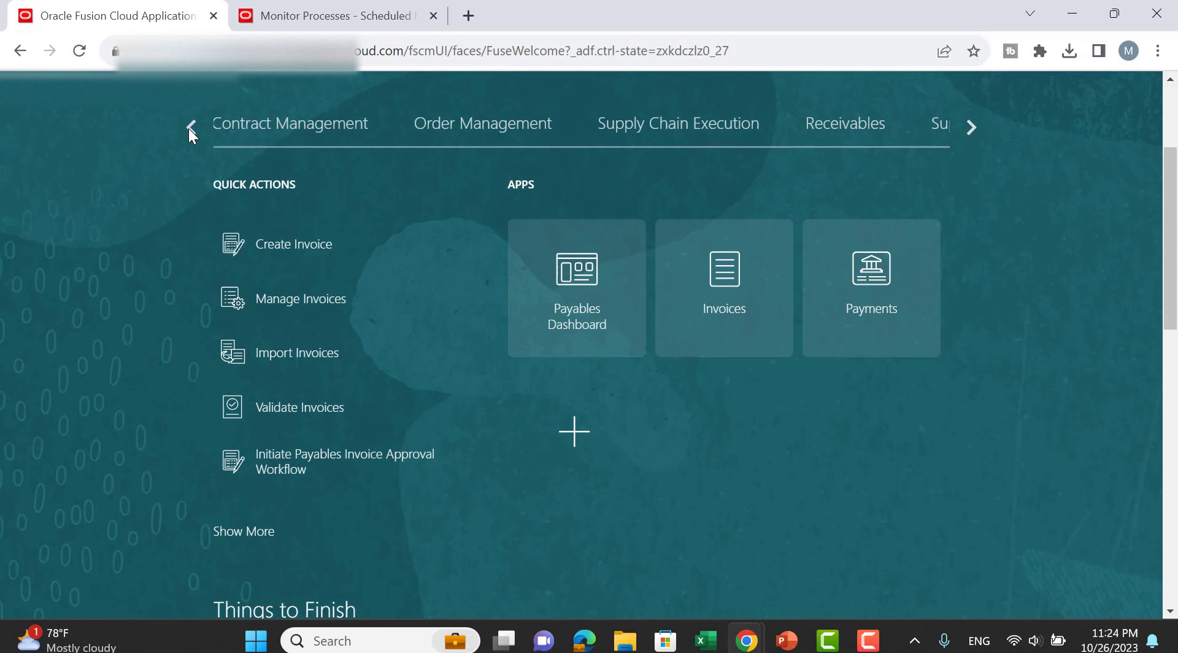
left_click(831, 123)
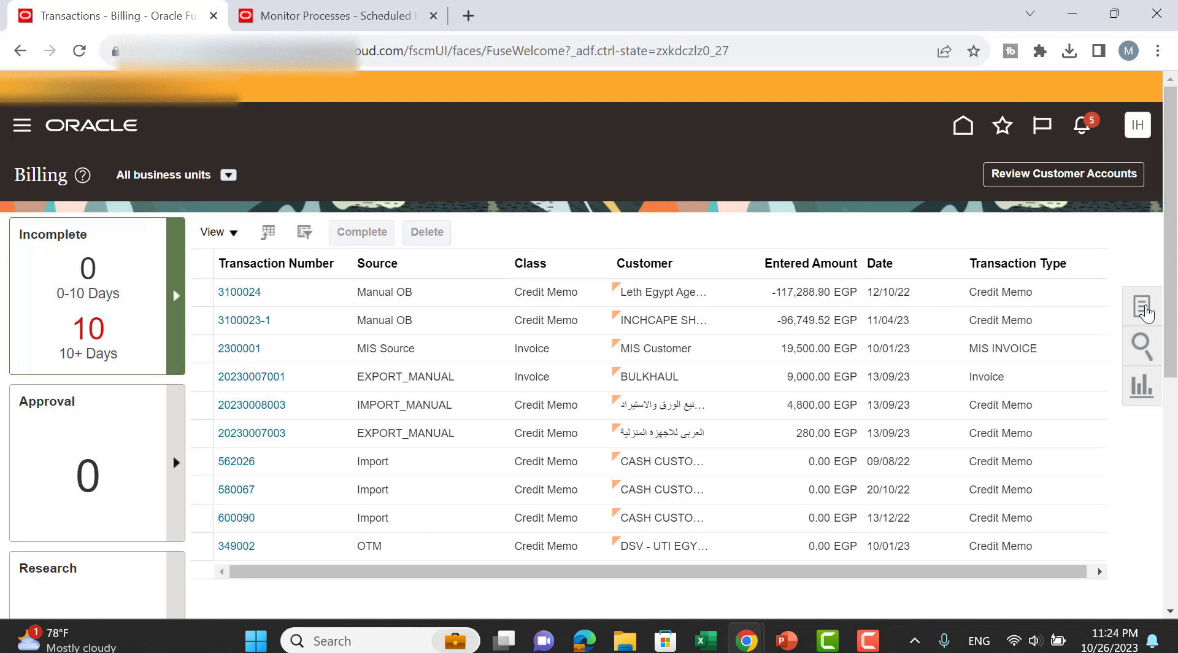
left_click(1142, 307)
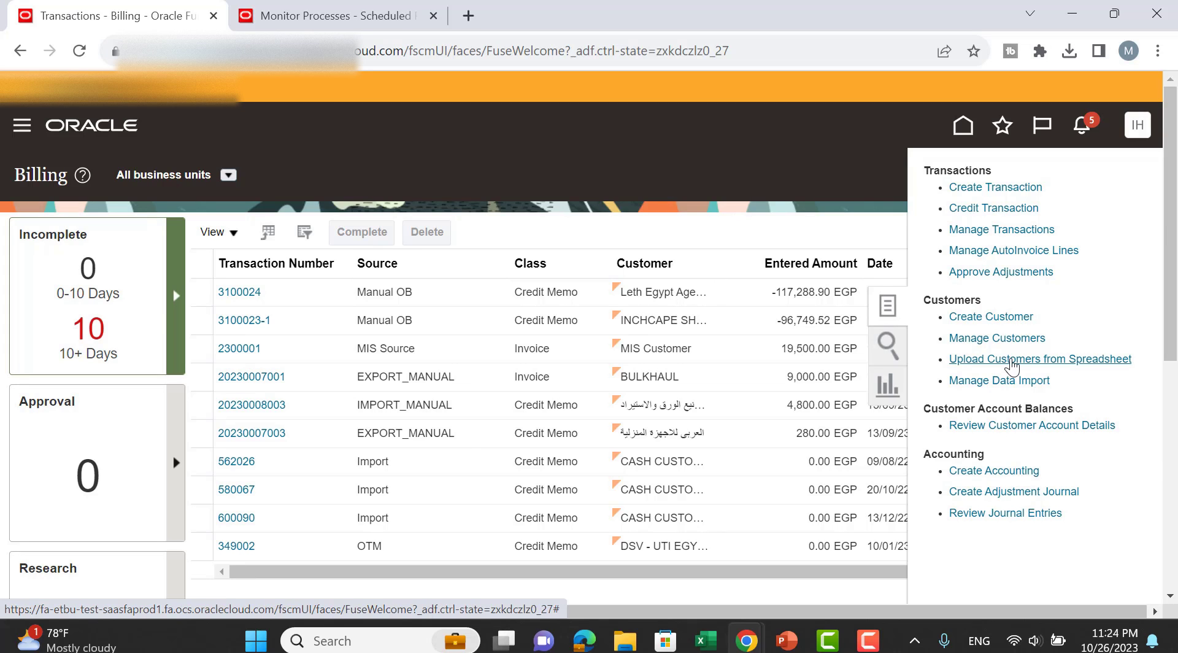
left_click(1012, 360)
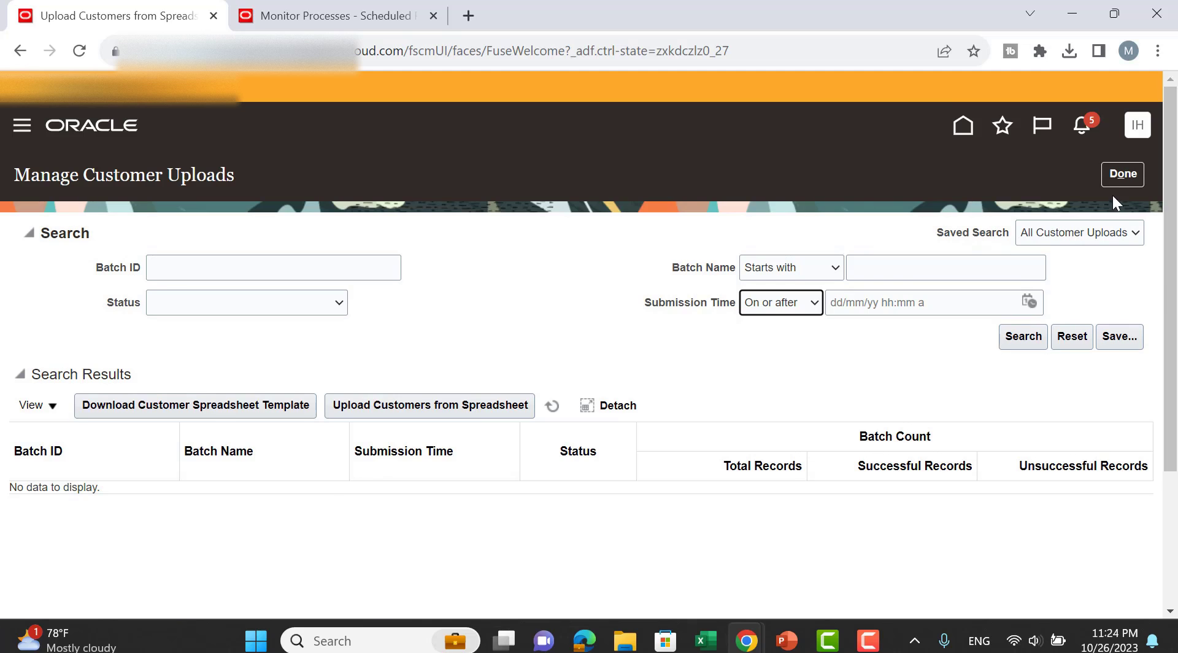
left_click(1113, 177)
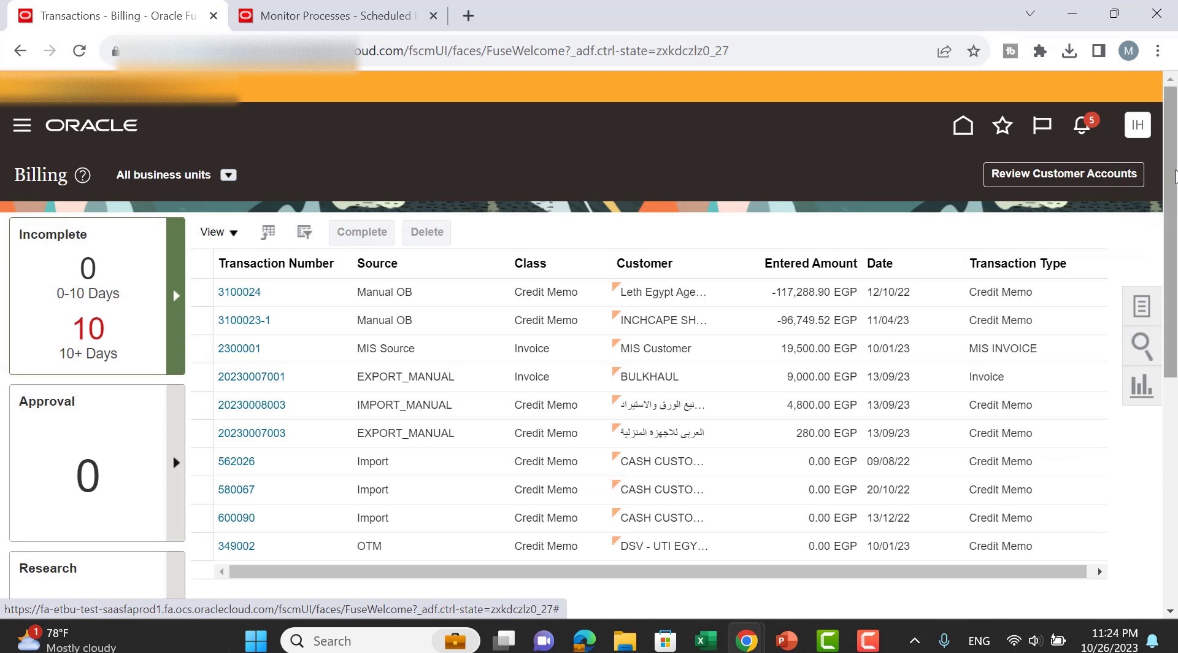
Download UploadCustomersTemplate (8).xlsm from Upload Customers from Spreadsheet and open it.
left_click(1142, 306)
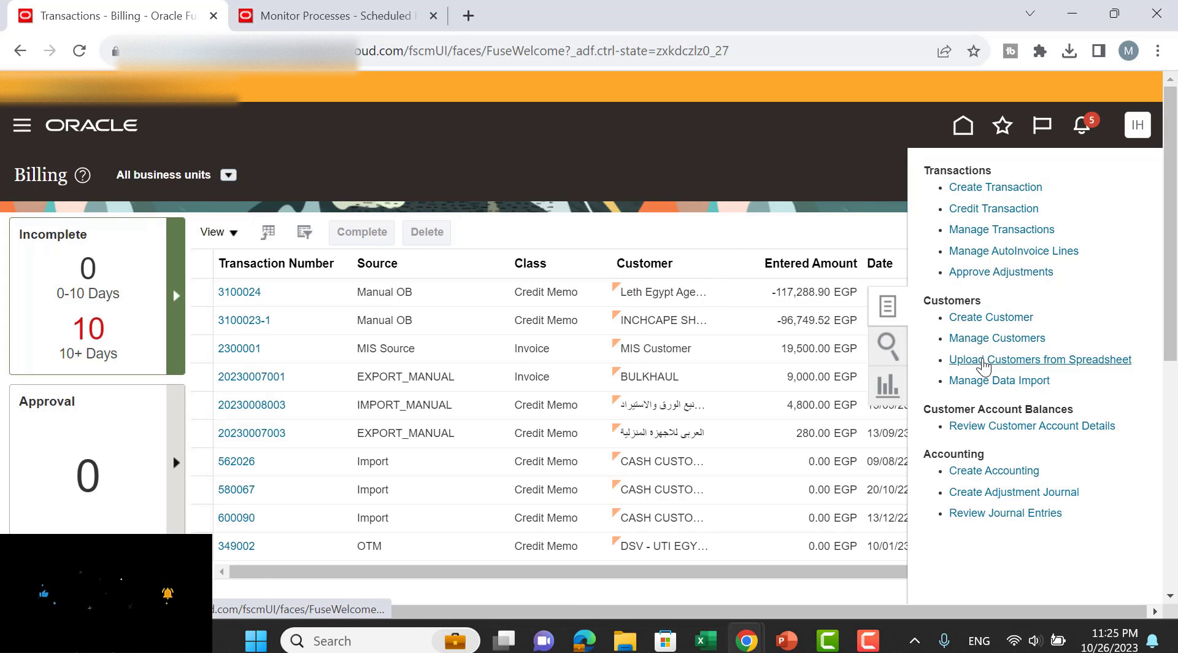
left_click(984, 361)
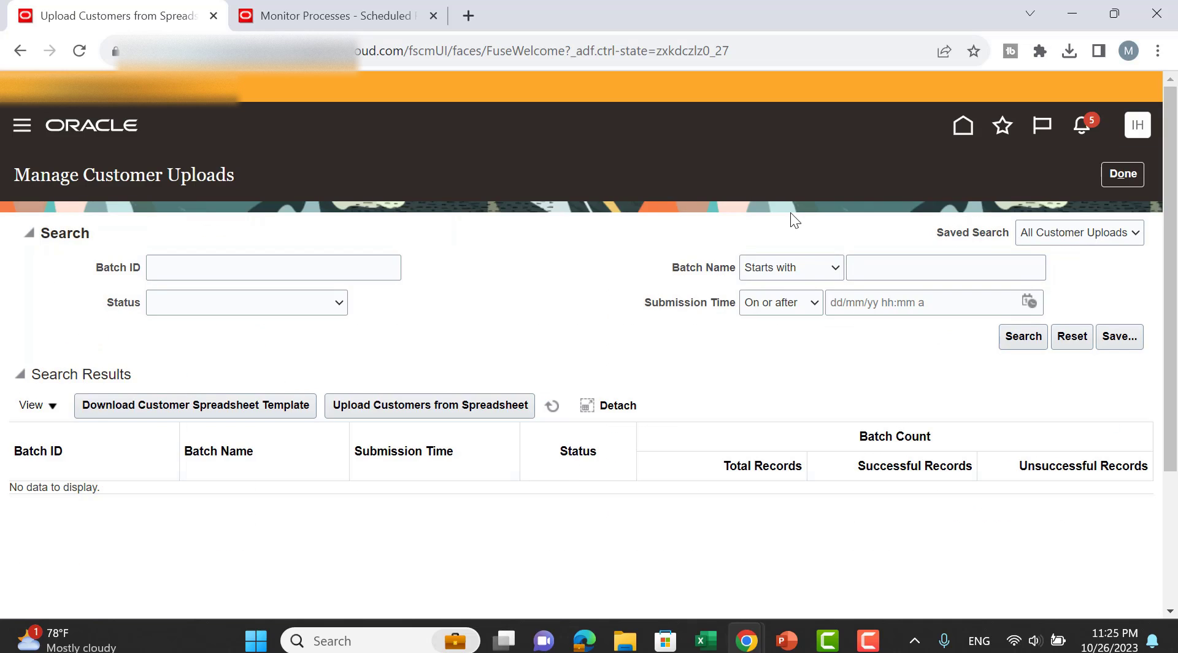
left_click(165, 410)
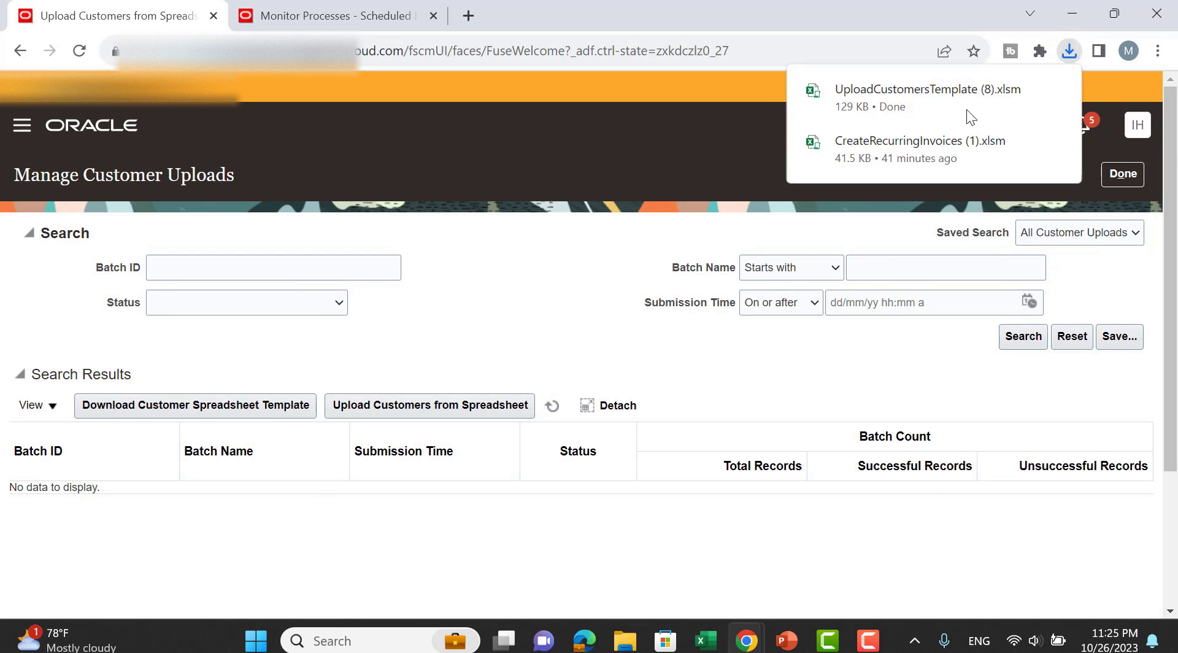
left_click(886, 96)
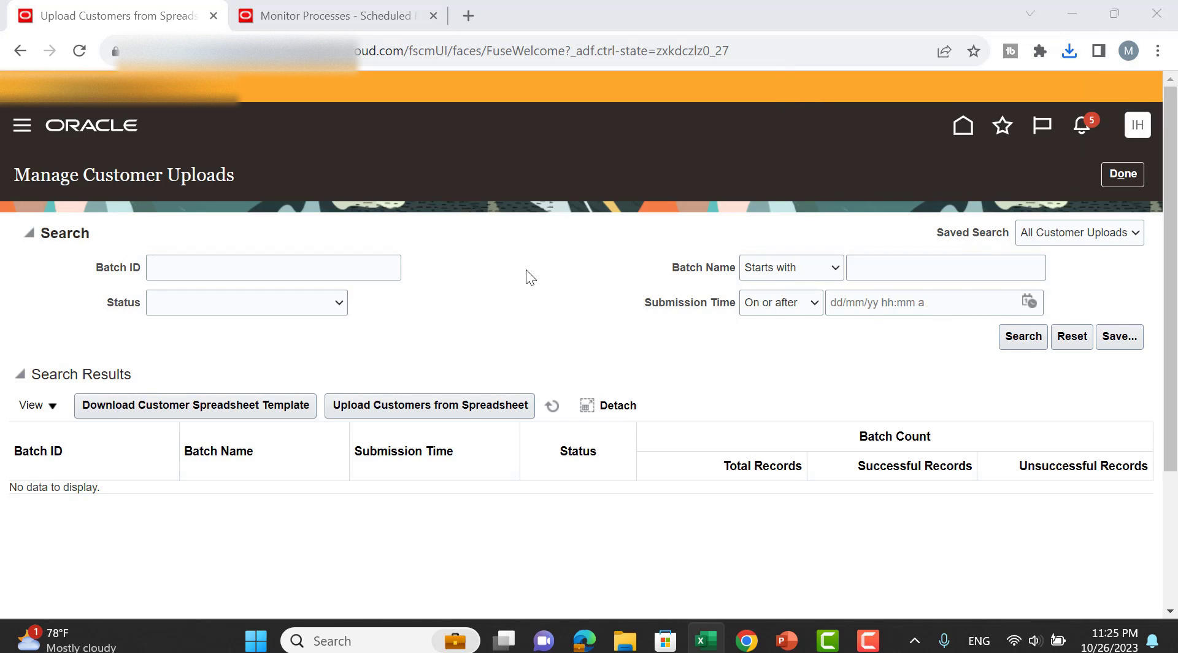
scroll(527, 273, "down", 3)
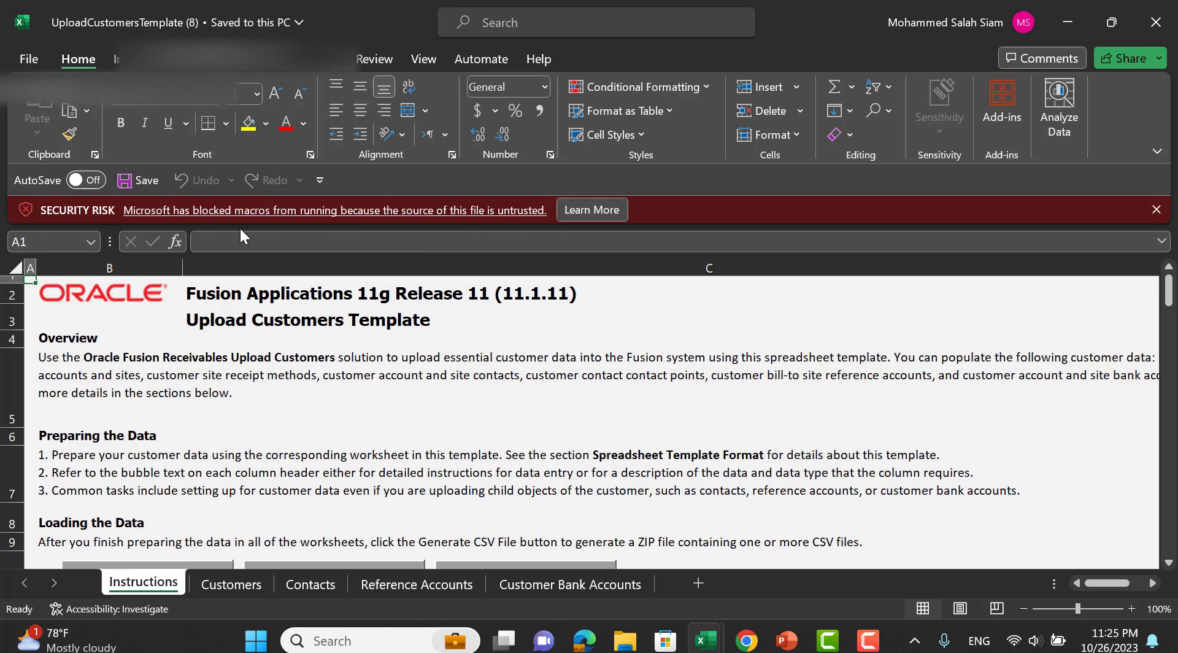
Close the workbook and unblock UploadCustomersTemplate (8).xlsm in its File Explorer properties.
left_click(1156, 30)
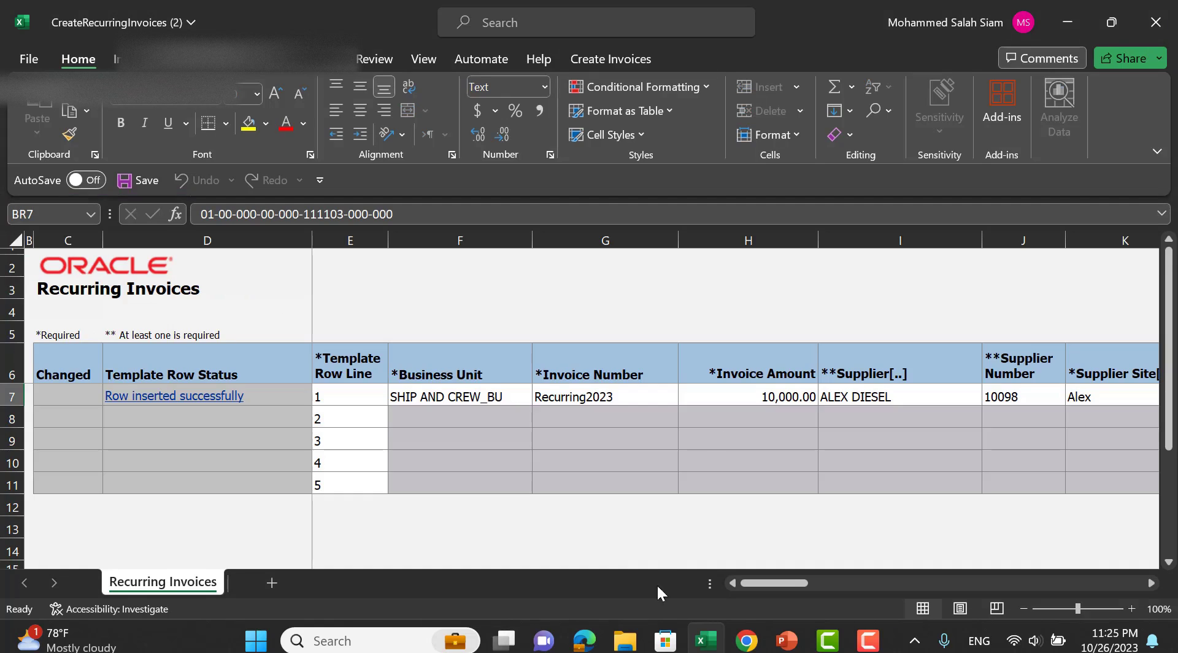
left_click(640, 647)
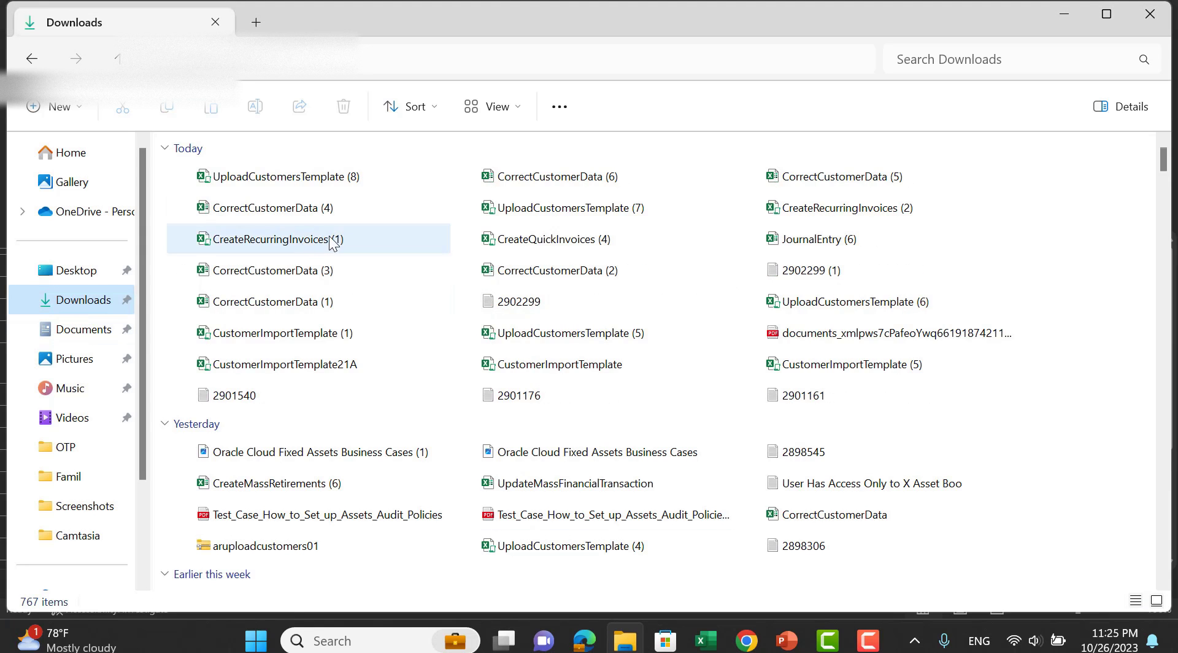
right_click(320, 178)
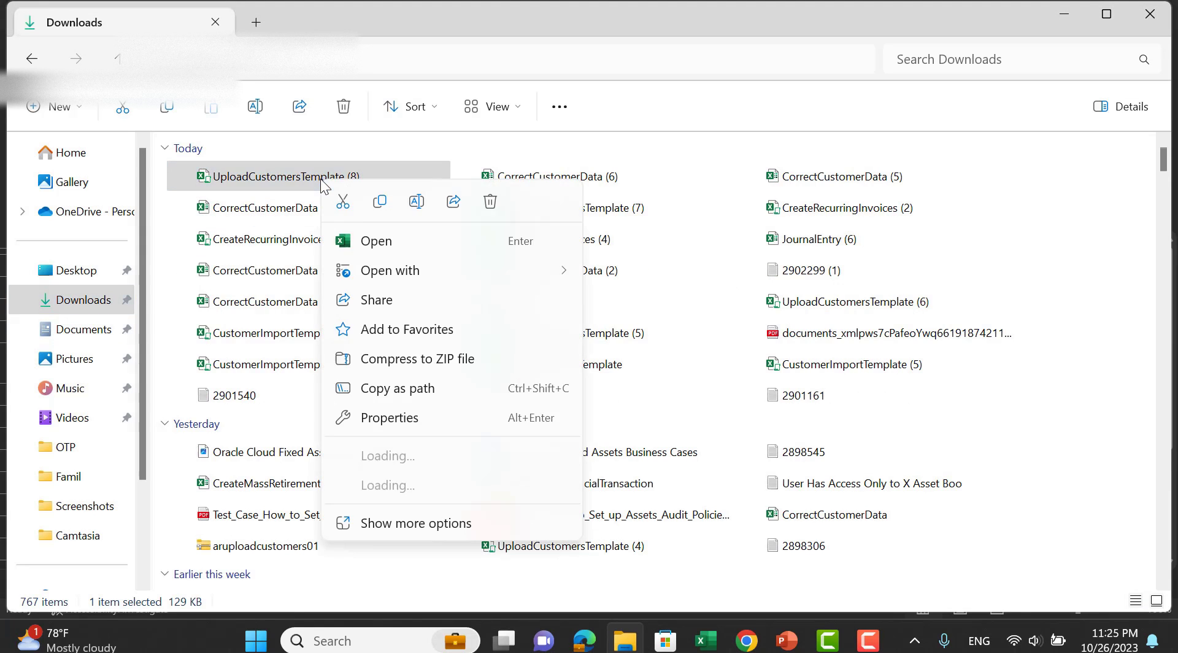
left_click(391, 417)
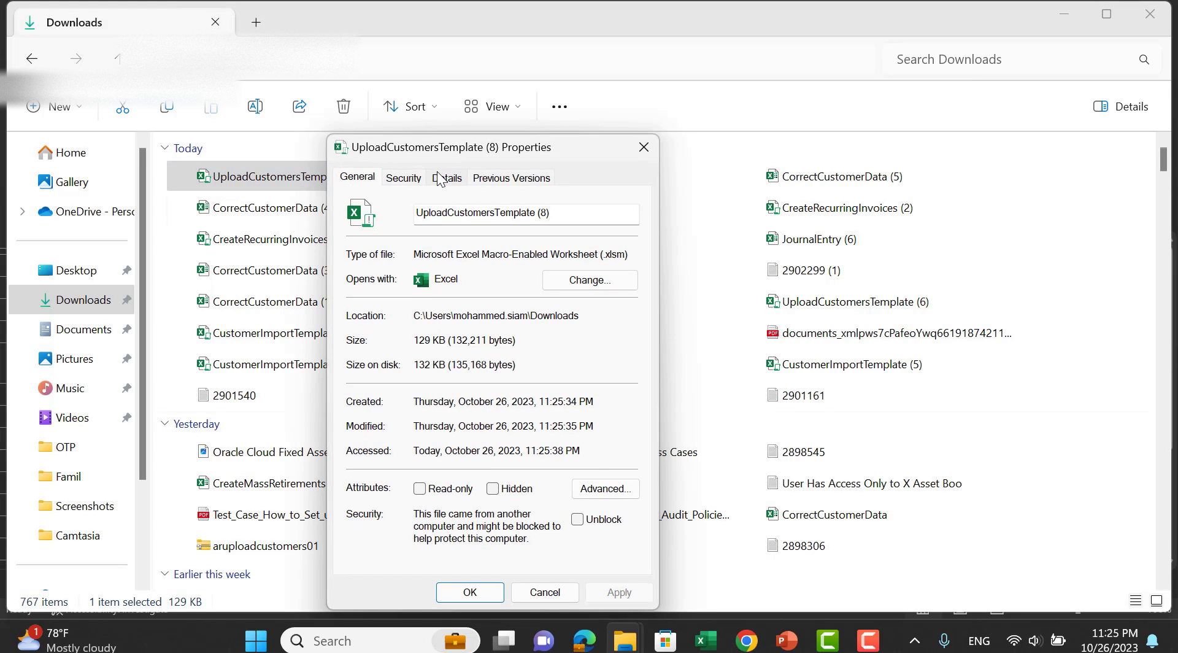
left_click(581, 522)
left_click(598, 593)
left_click(469, 592)
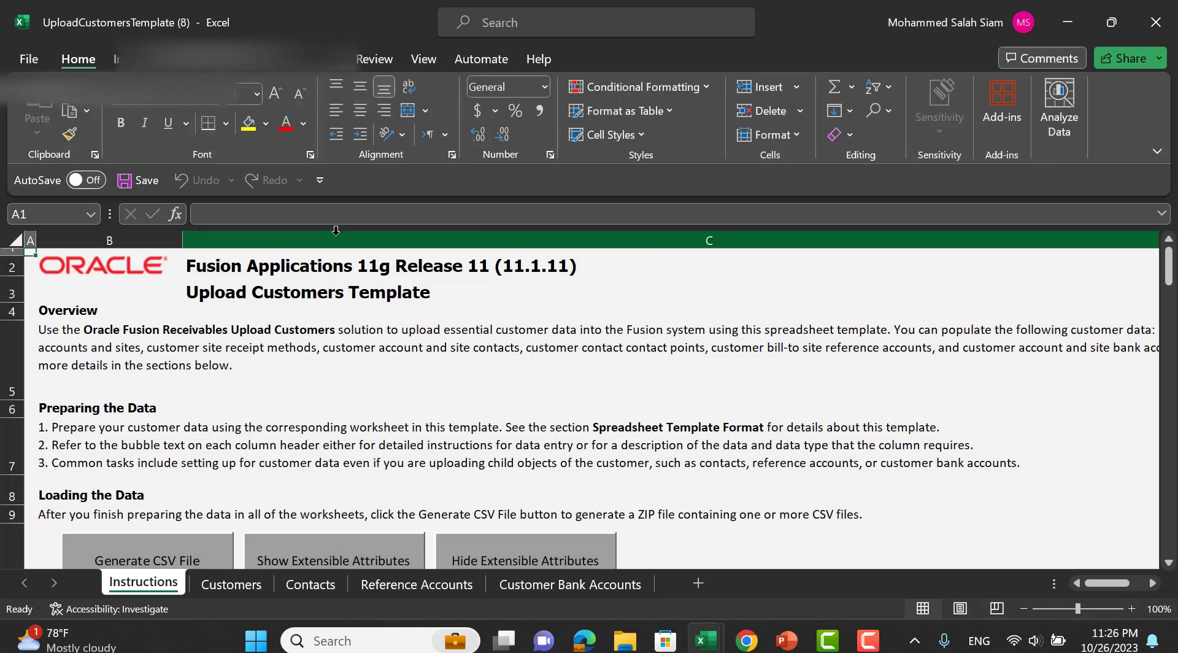
Clear the sample rows on Customer Bank Accounts (rows 6–8) and Reference Accounts (rows 6–22).
scroll(711, 301, "down", 3)
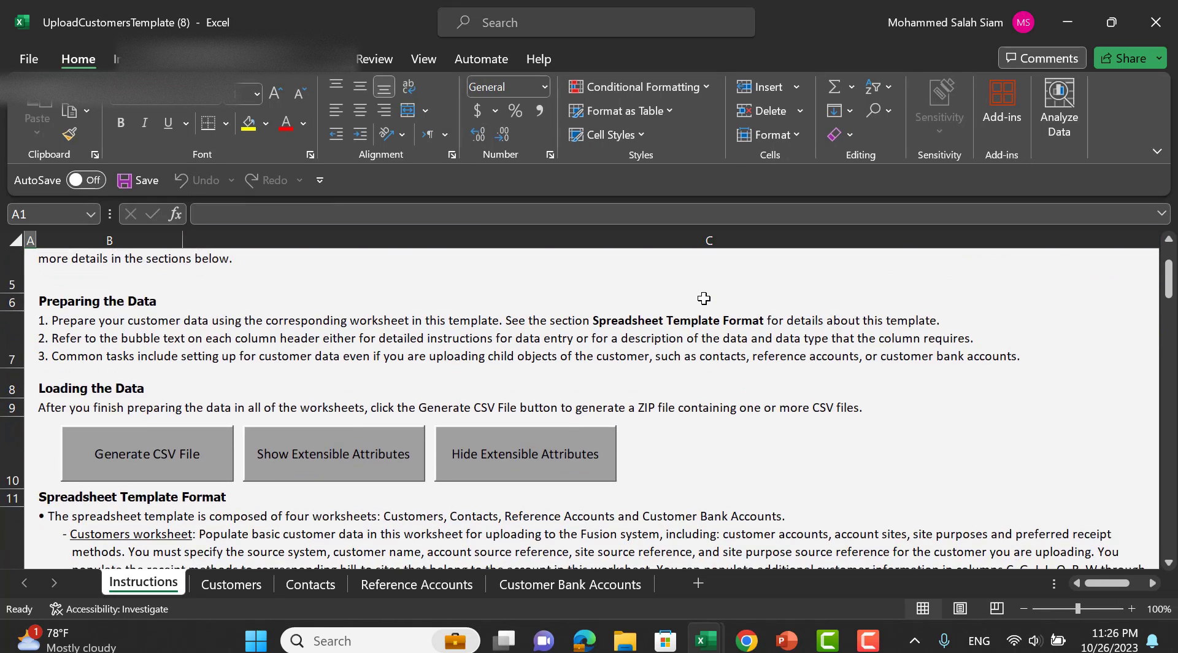
left_click(232, 586)
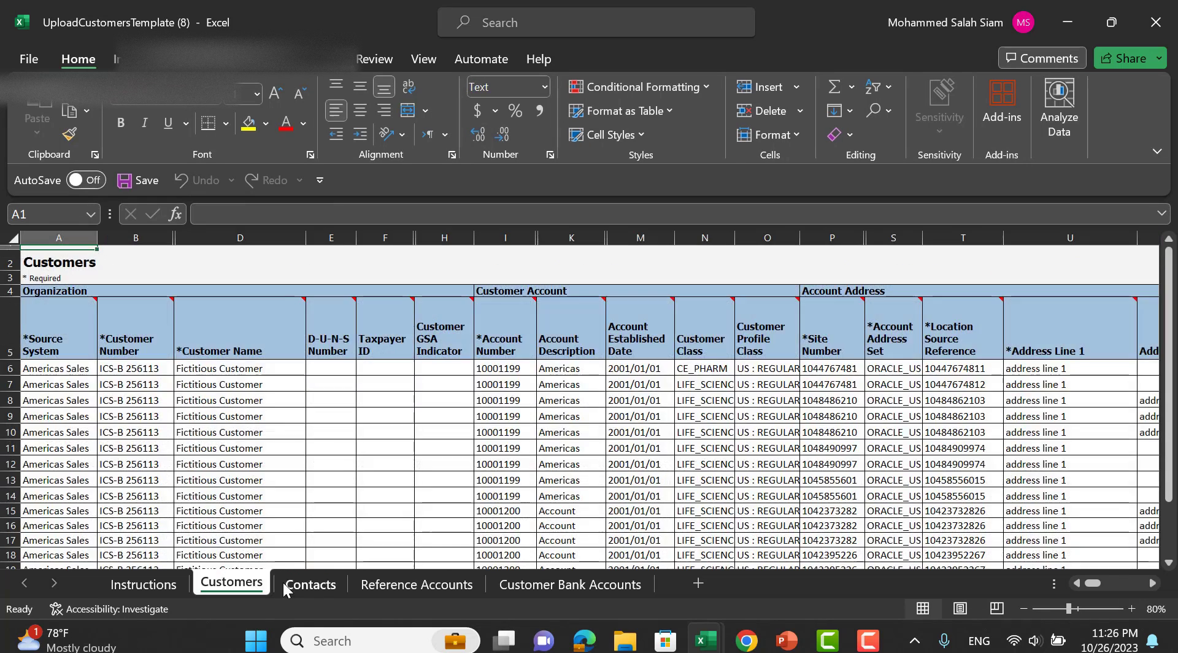
left_click(304, 586)
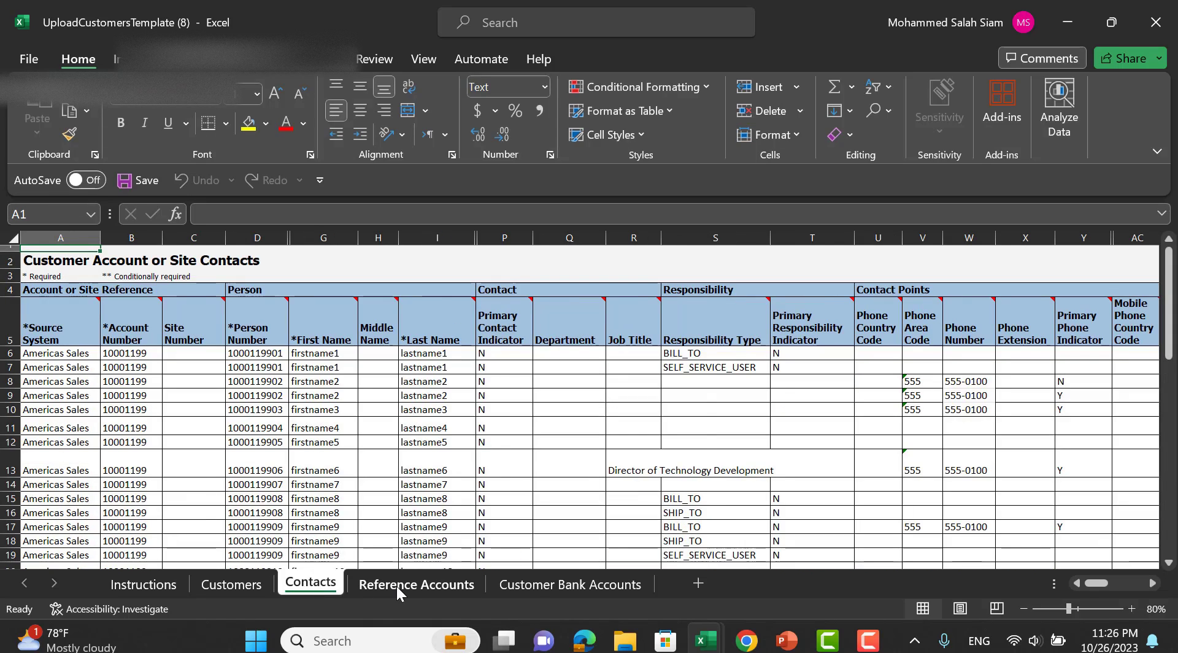
left_click(397, 586)
left_click(532, 586)
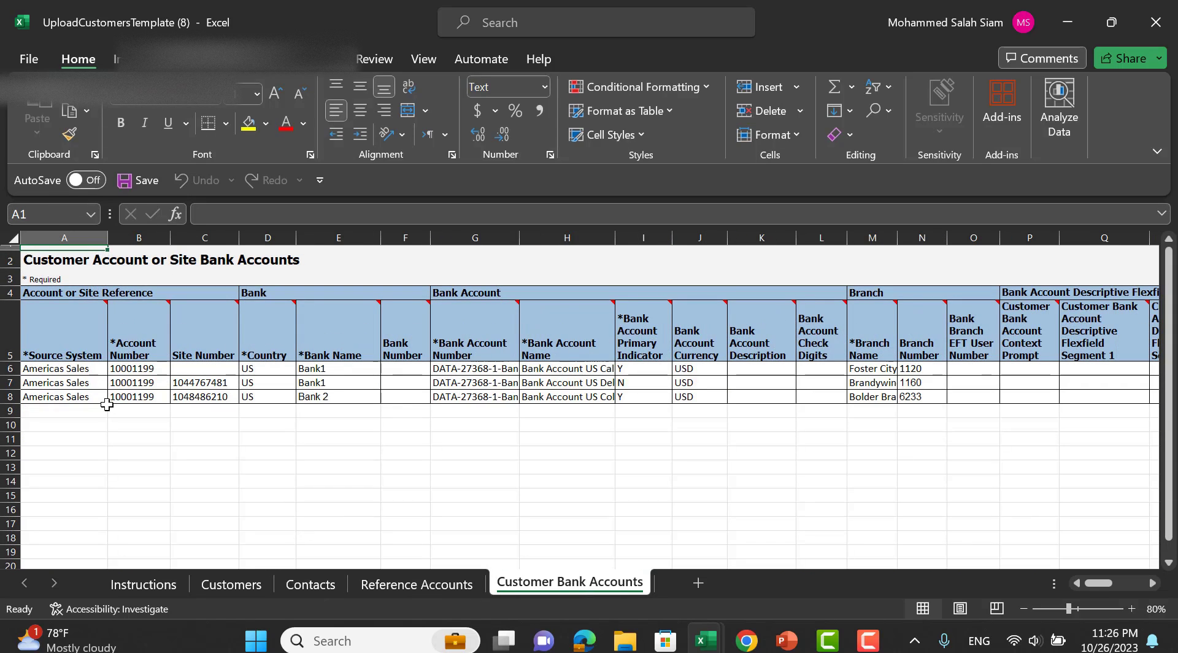
left_click_drag(6, 368, 6, 390)
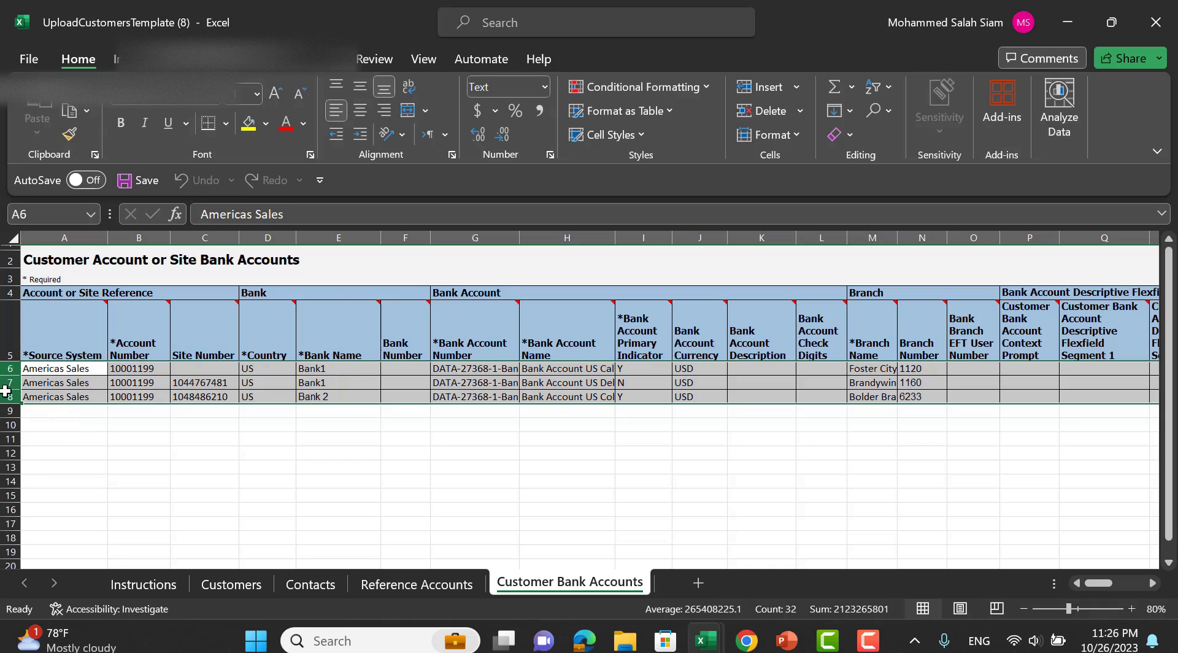
key("Delete")
left_click(368, 581)
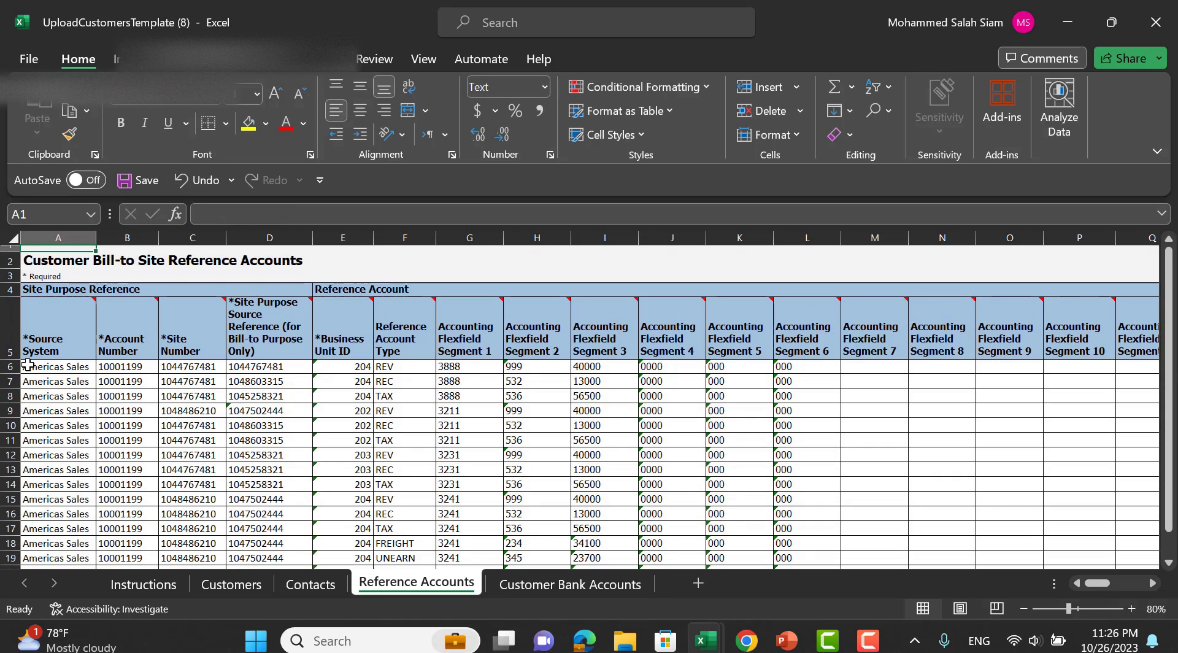
left_click_drag(11, 367, 36, 560)
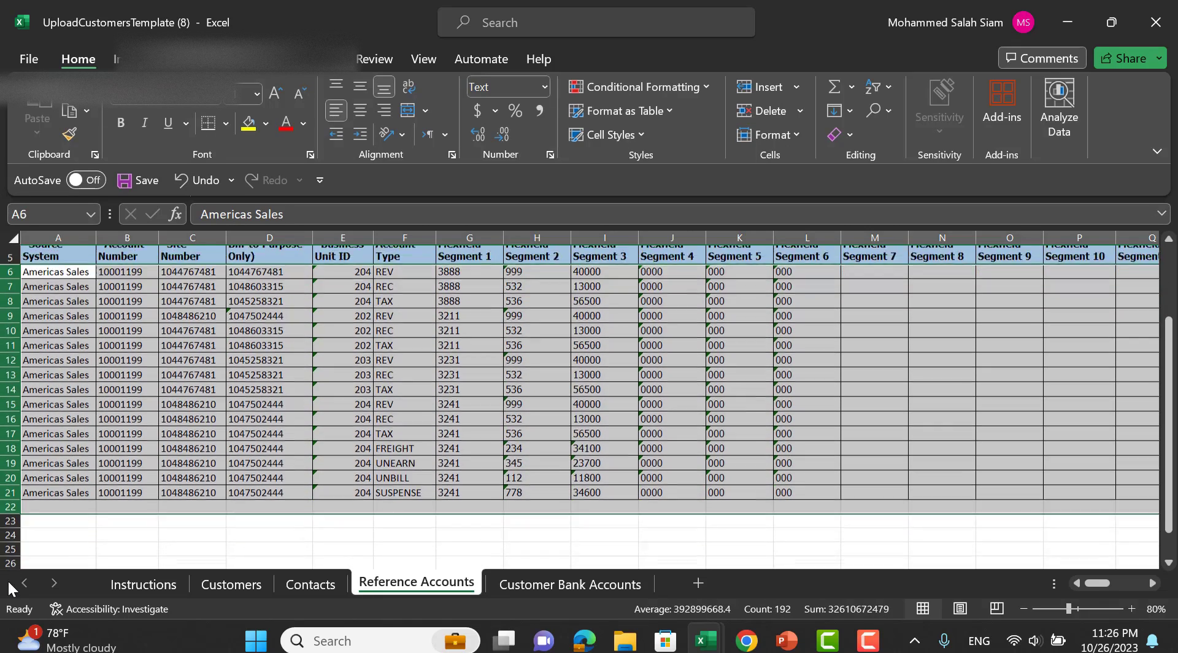
key("Delete")
Clear the sample contact rows and the extra customer rows below Customers row 6.
left_click(232, 584)
left_click(311, 584)
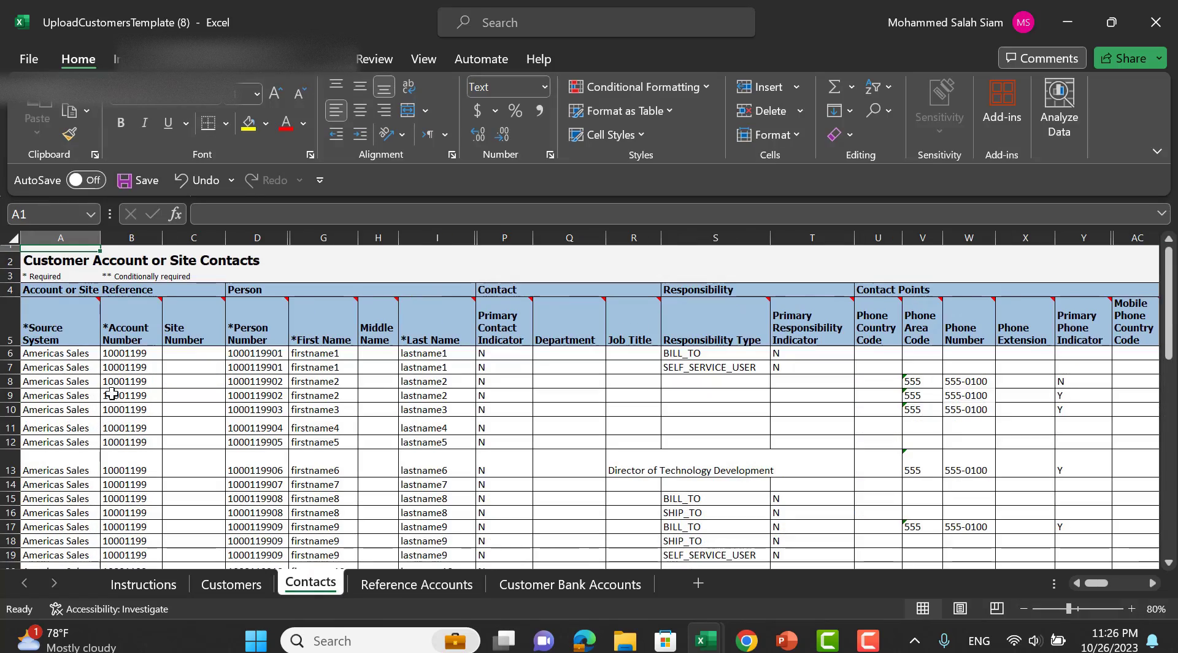
left_click_drag(11, 352, 18, 539)
key("ctrl+Home")
left_click(231, 584)
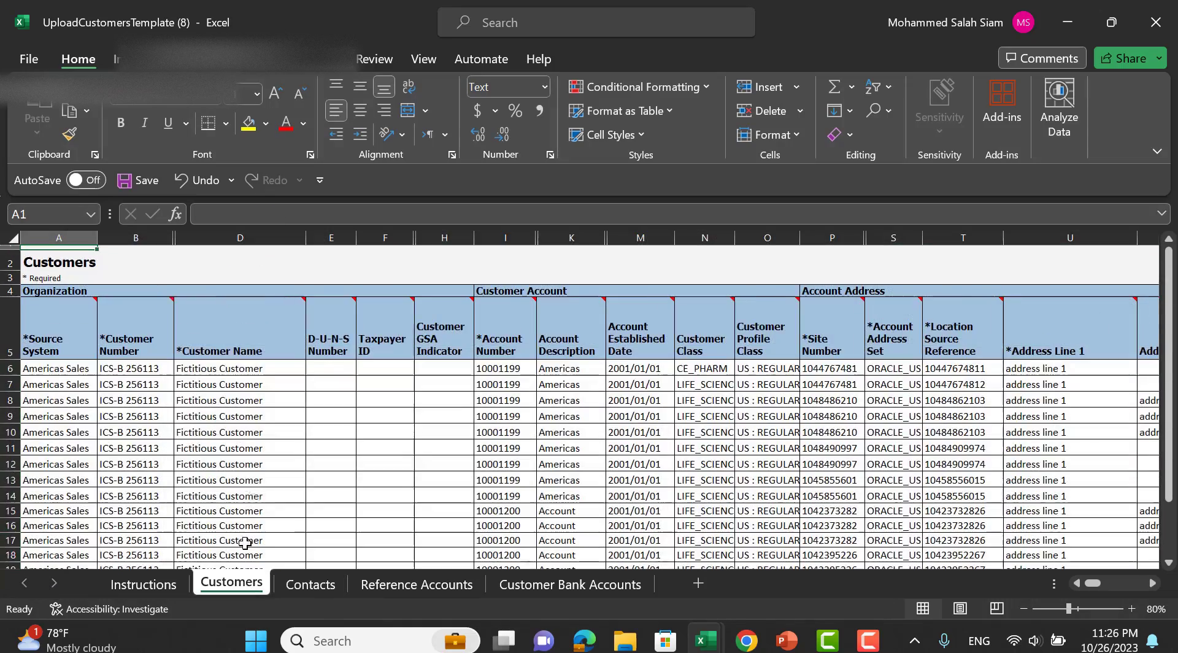
left_click_drag(10, 385, 76, 525)
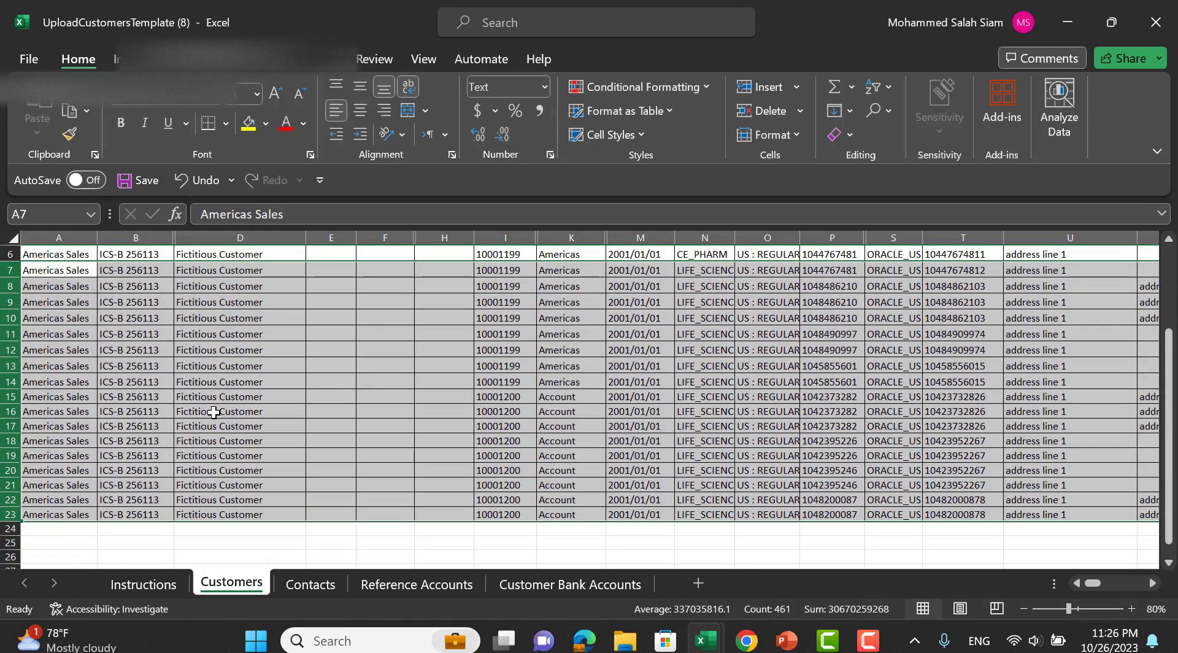
scroll(213, 413, "up", 2)
key("Delete")
left_click(49, 370)
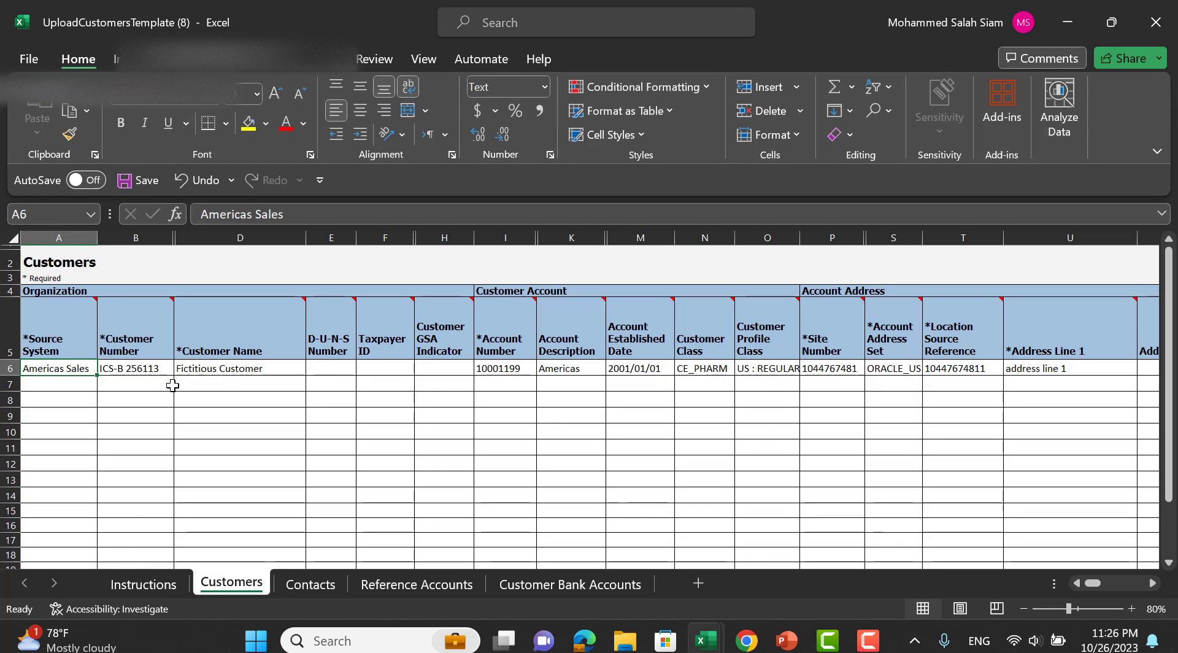
mouse_move(744, 649)
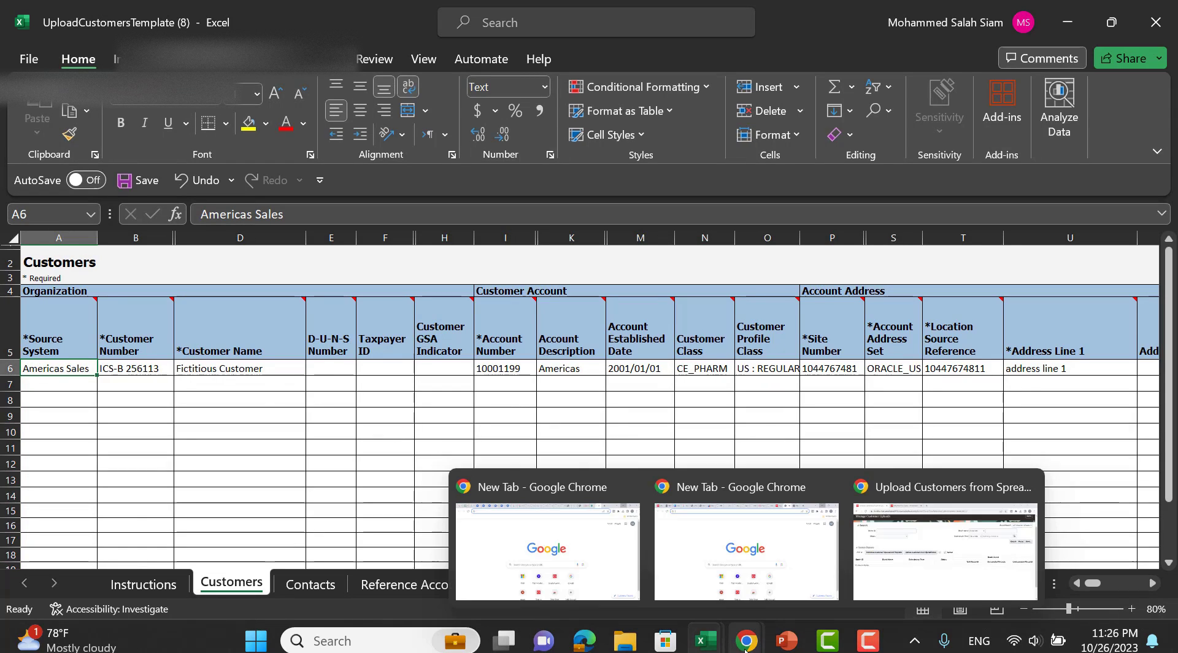
Return to Oracle Fusion and reach the Setup and Maintenance task search.
left_click(881, 570)
left_click(347, 21)
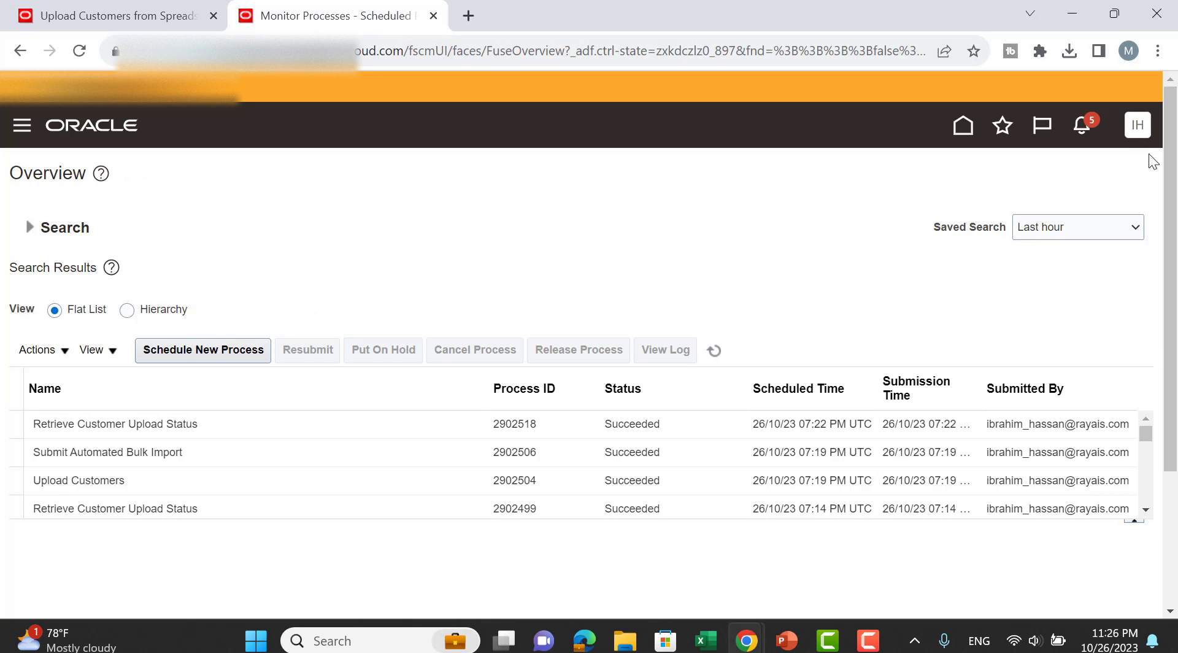
left_click(1137, 125)
left_click(825, 400)
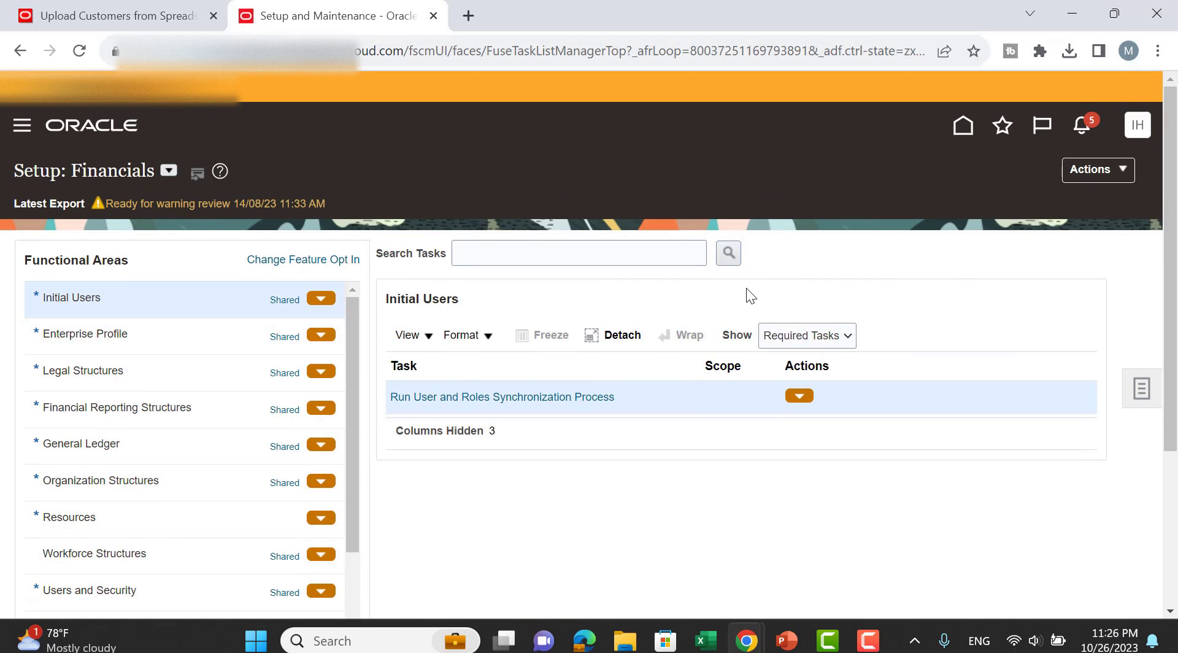
left_click(1140, 390)
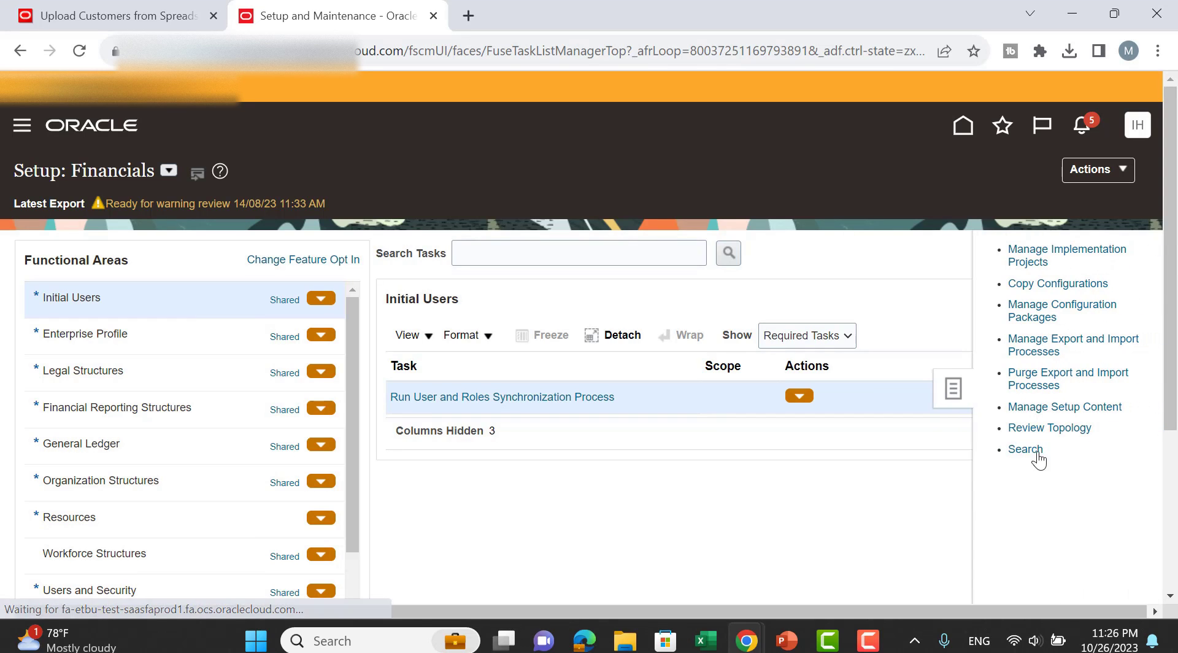
left_click(1025, 449)
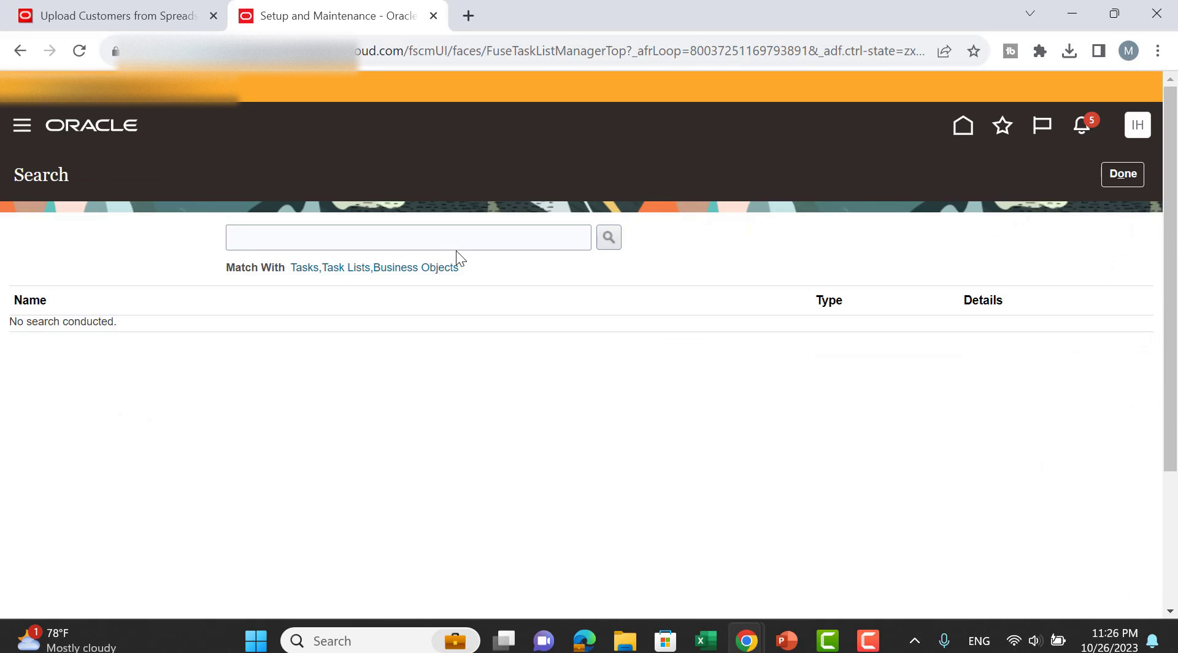
Open Manage Source System Entities and copy the source system name Comma separated values.
left_click(465, 243)
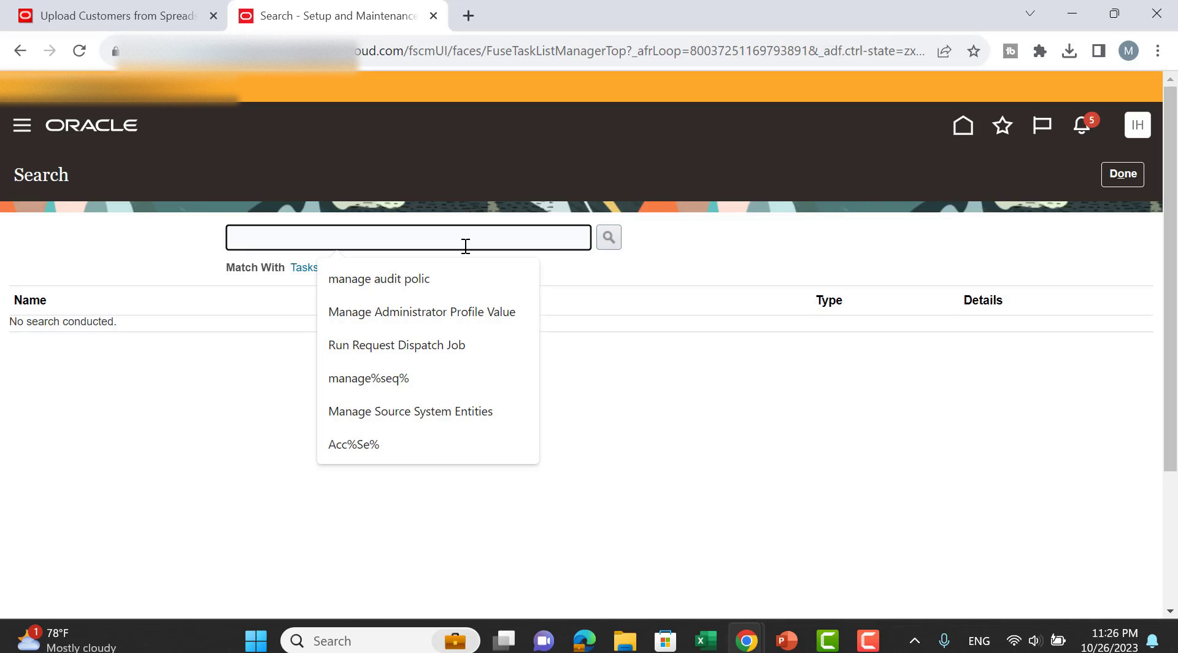
left_click(484, 402)
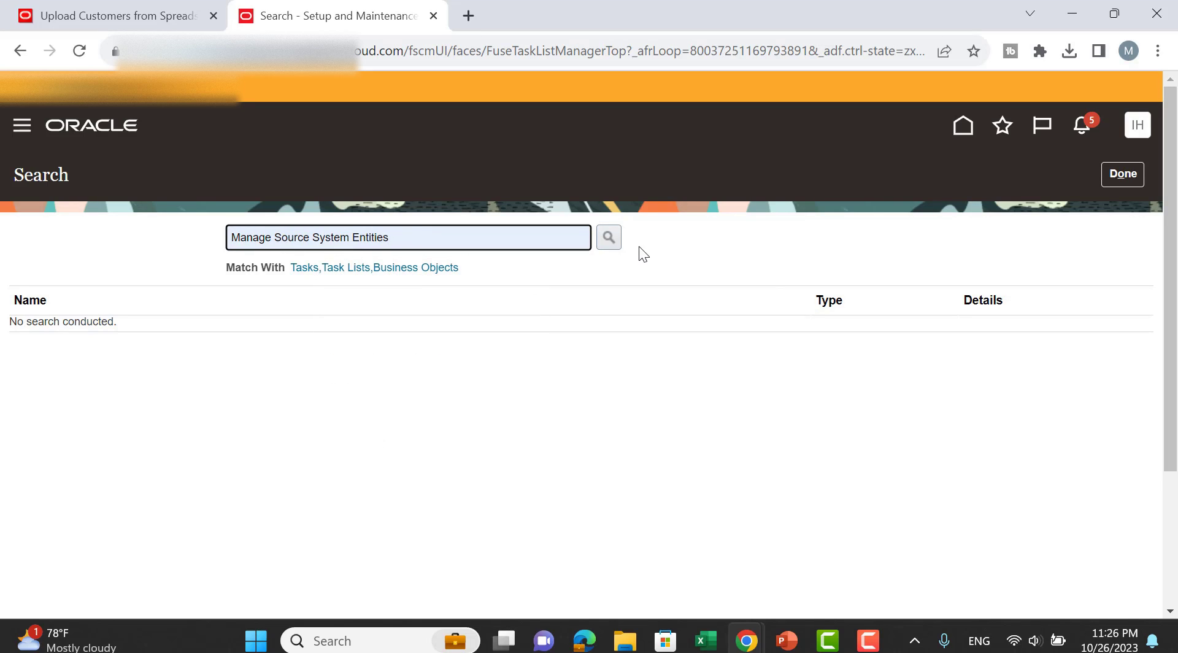
left_click(619, 238)
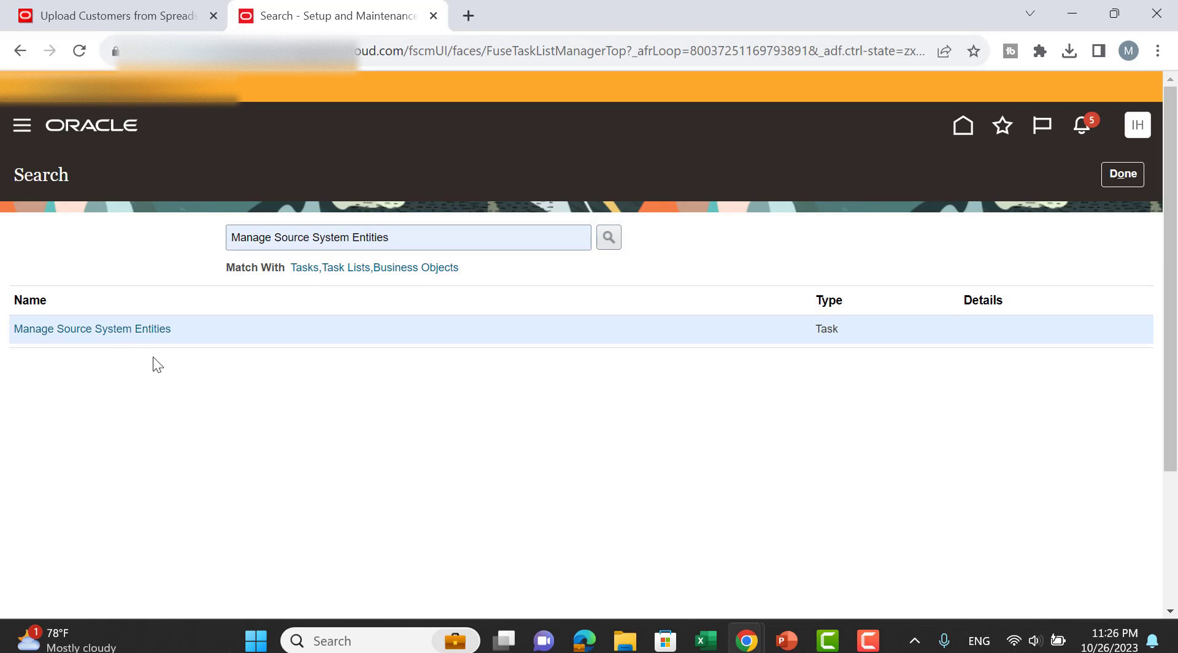
left_click(157, 330)
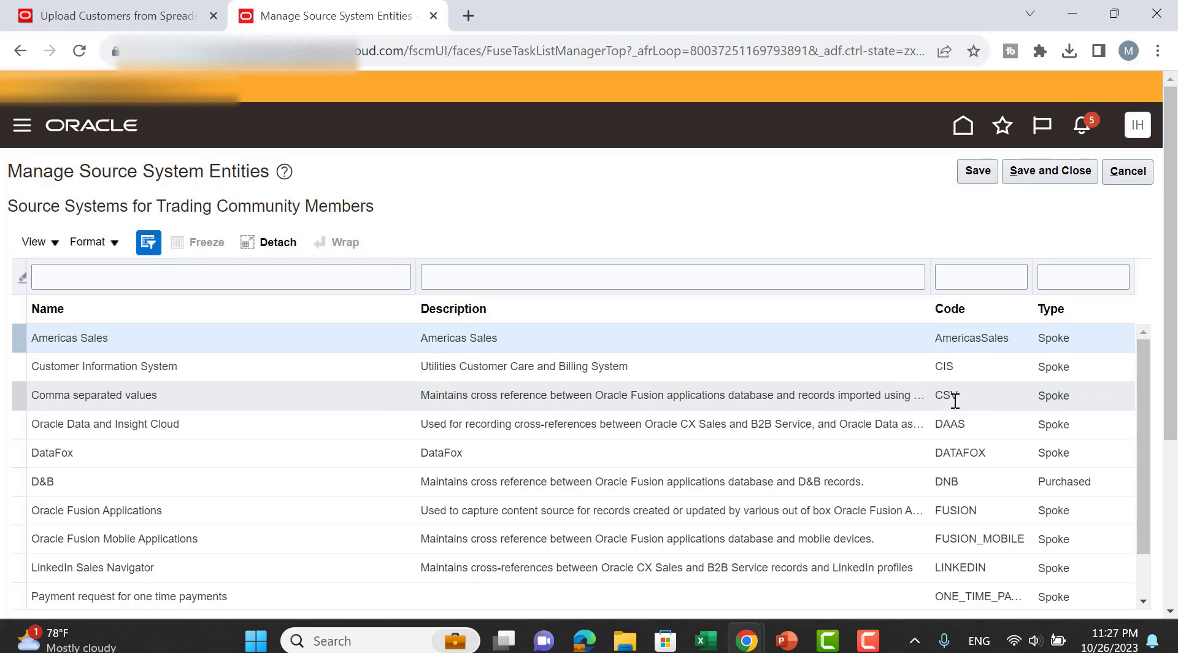
left_click(38, 394)
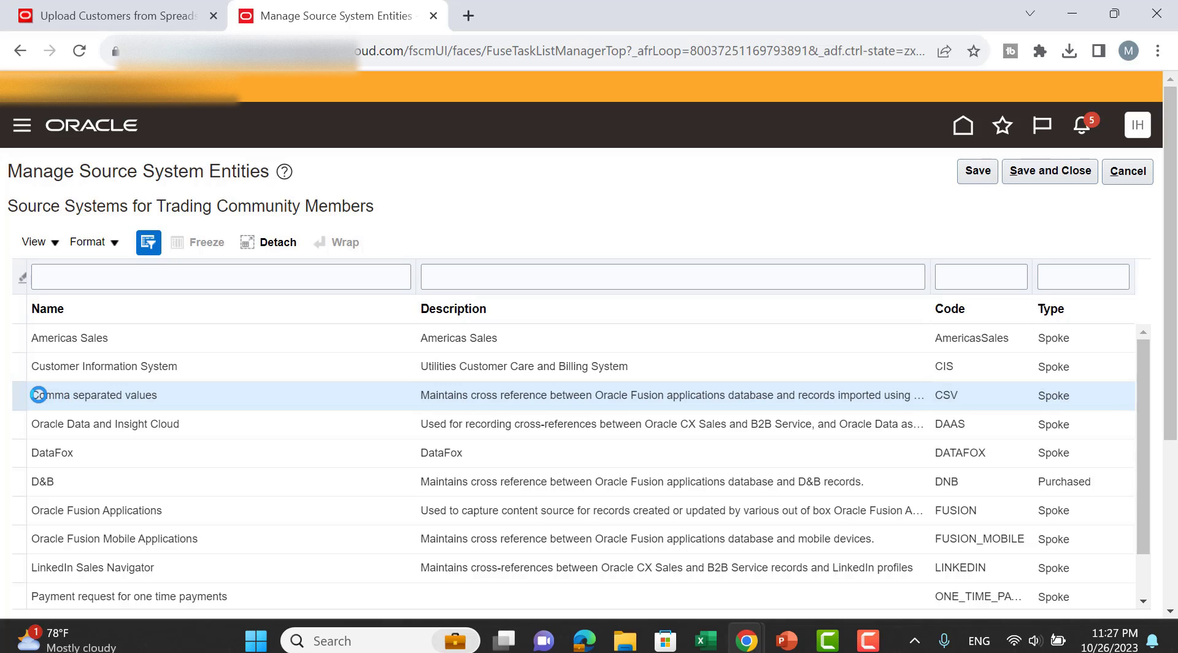
triple_click(108, 397)
key("ctrl+c")
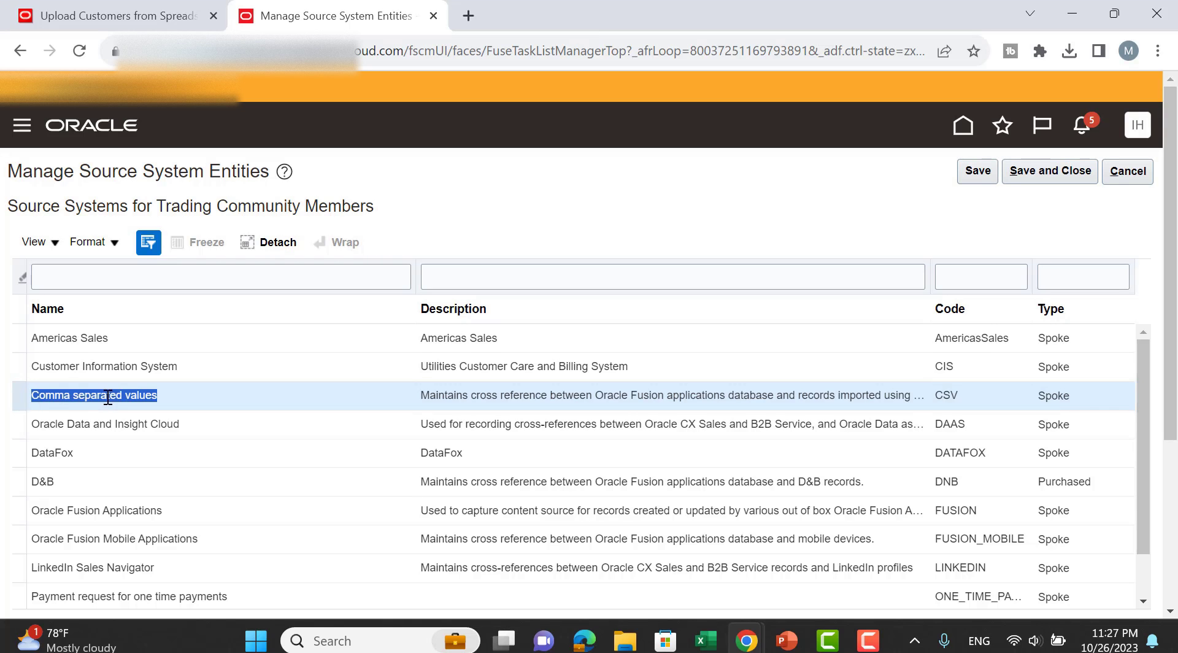
key("alt+Tab")
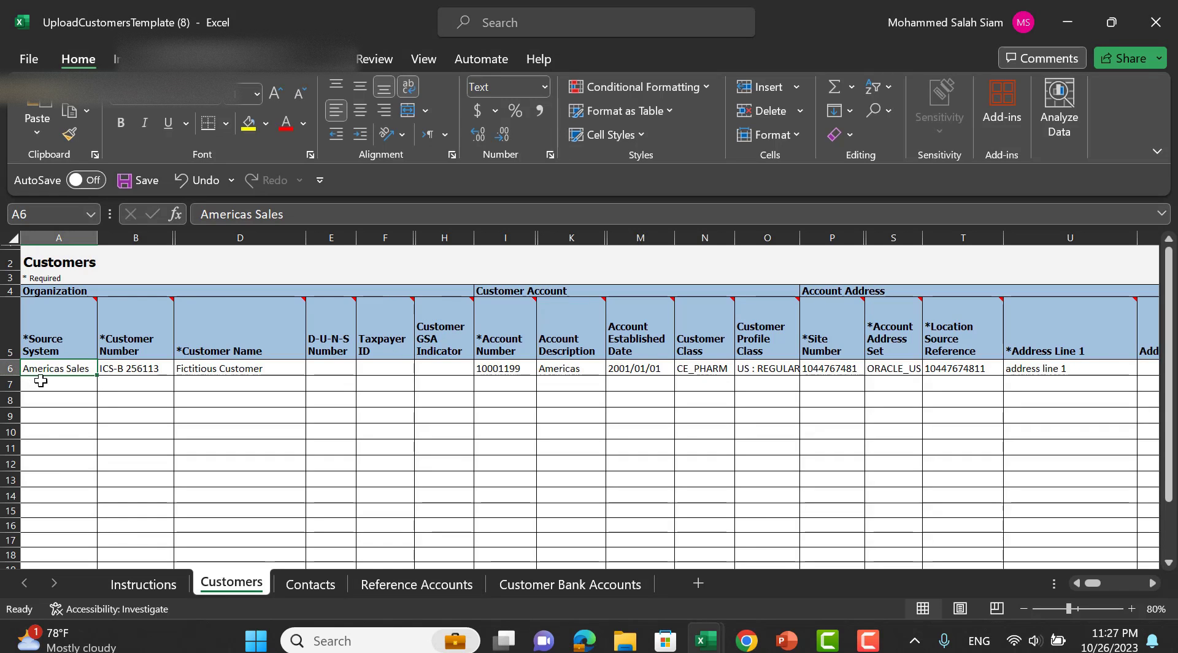
Clear sample row 6 and paste Comma separated values into A6.
left_click(60, 387)
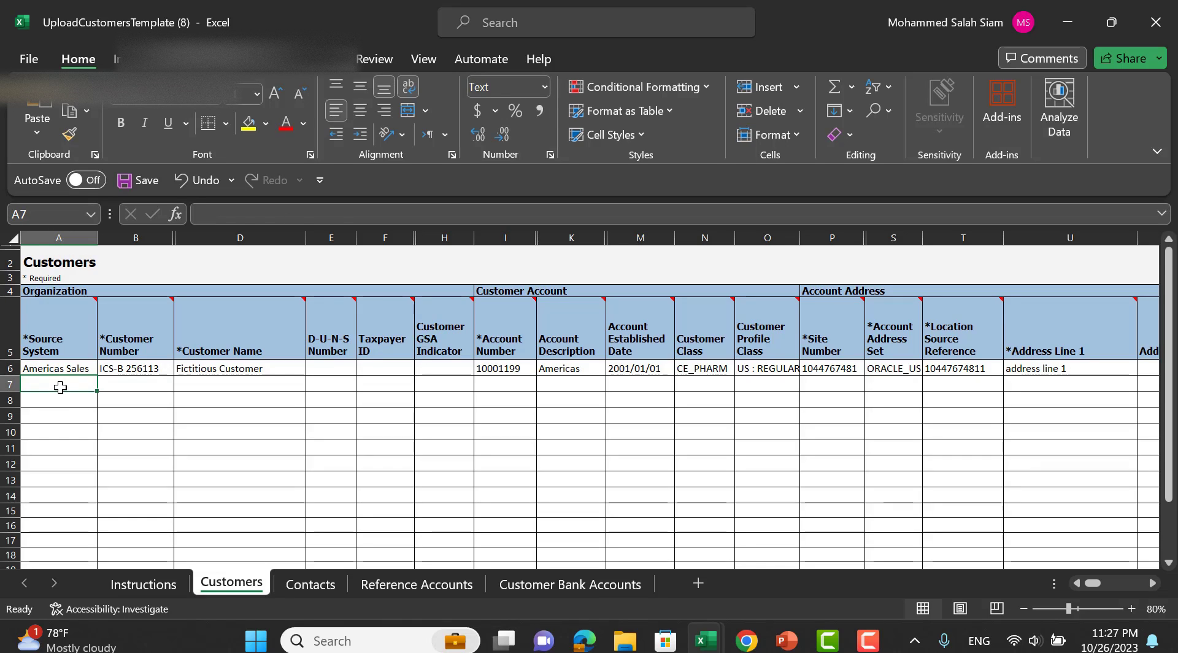
key("ctrl+v")
left_click(3, 368)
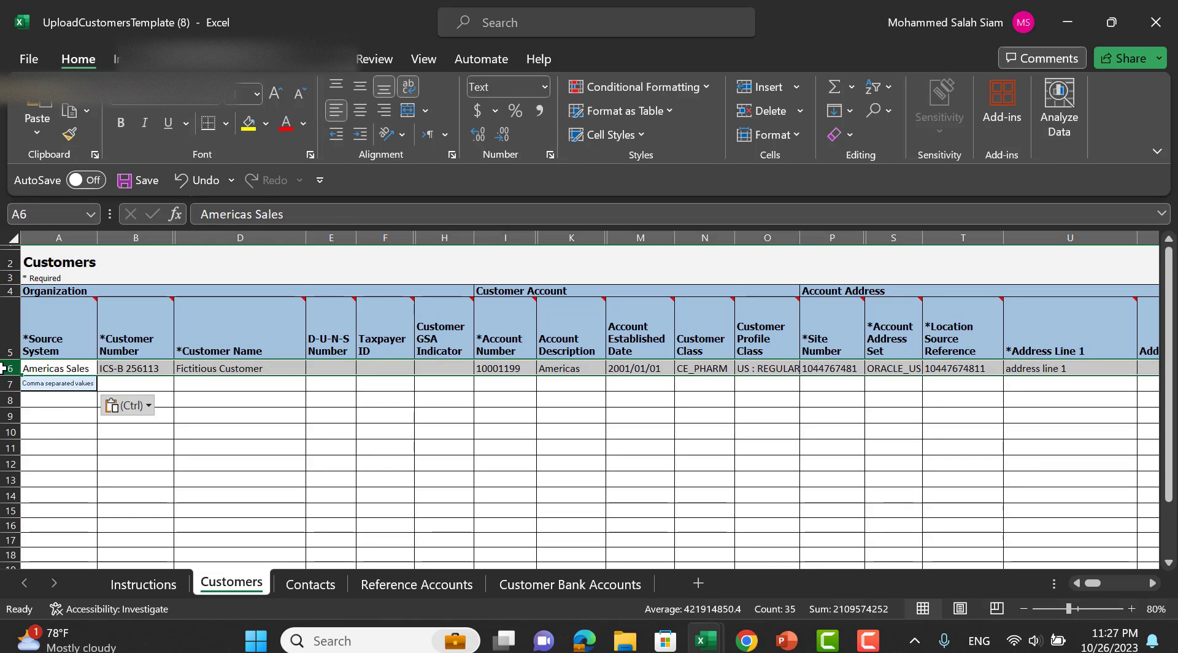
key("Delete")
left_click(43, 369)
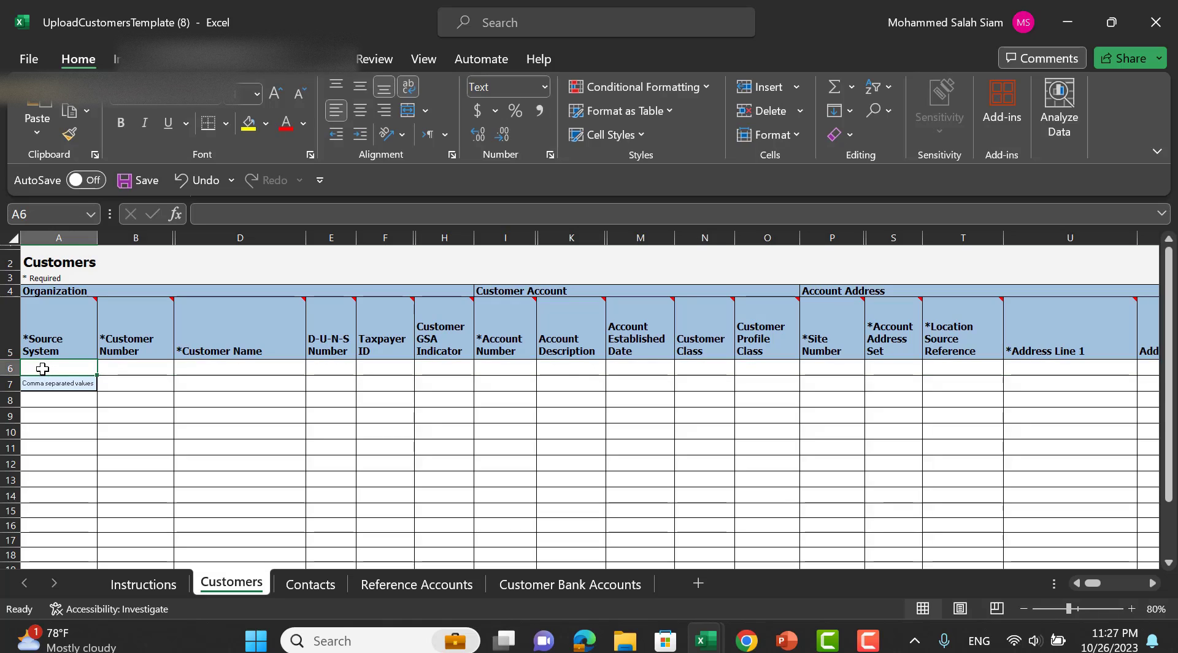
key("ctrl+v")
left_click(57, 387)
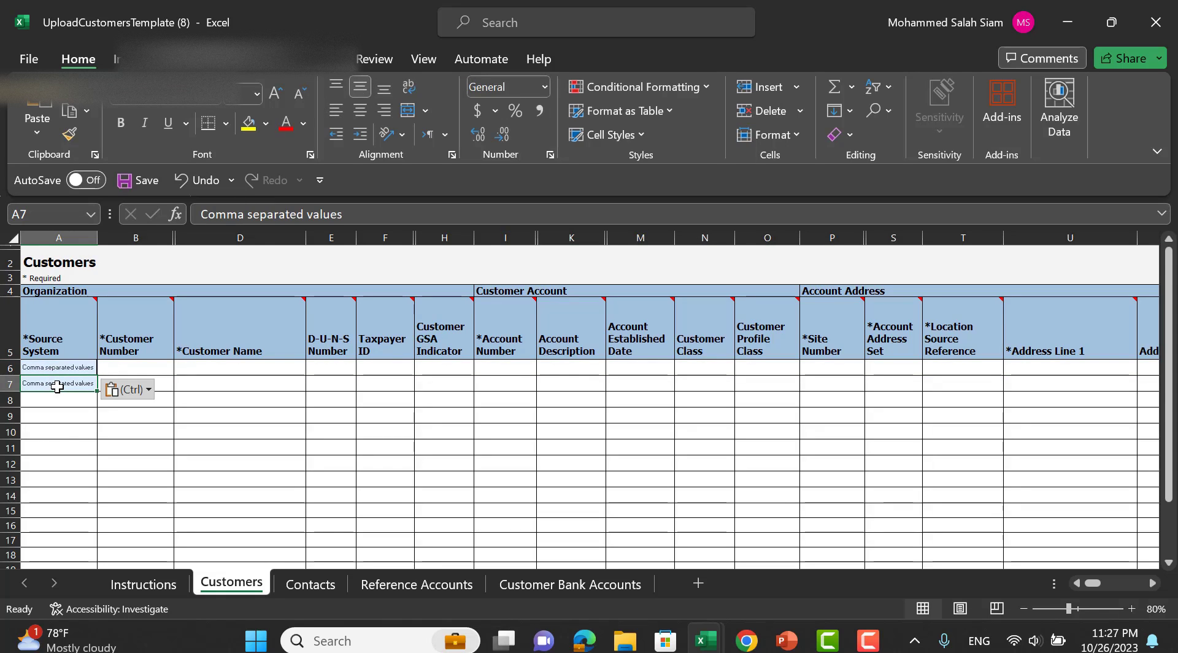
key("ctrl+z")
Enter customer number 11225, name Dummy Cust, account 1199008 and description dum in row 6.
left_click(134, 367)
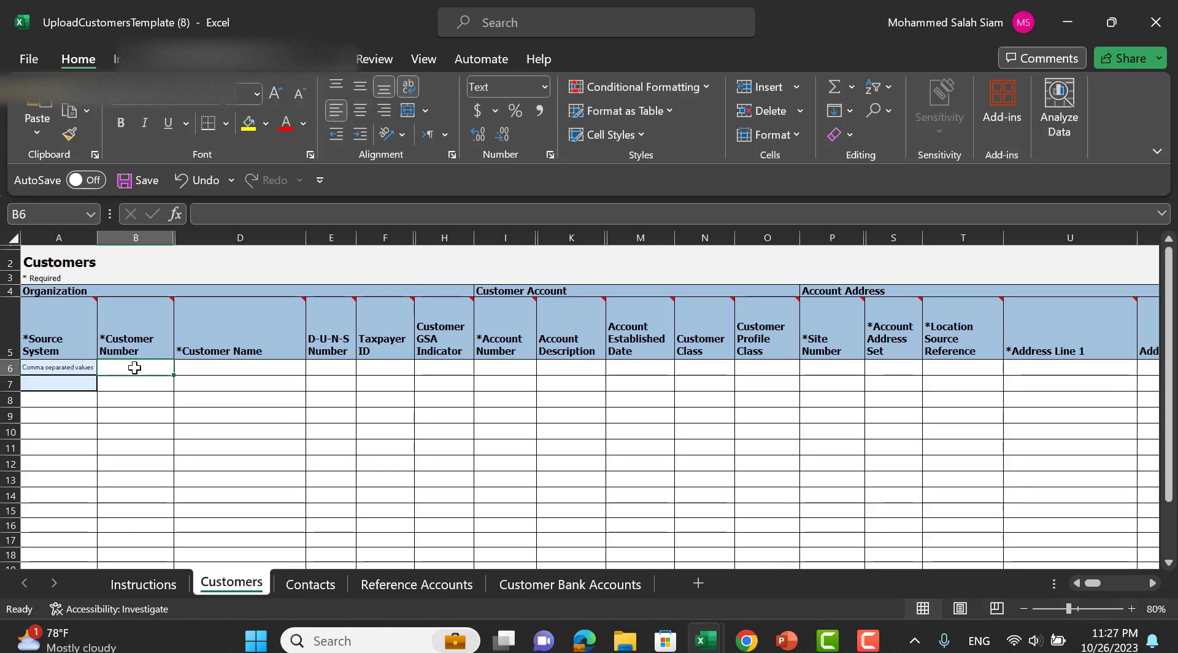
type("1122")
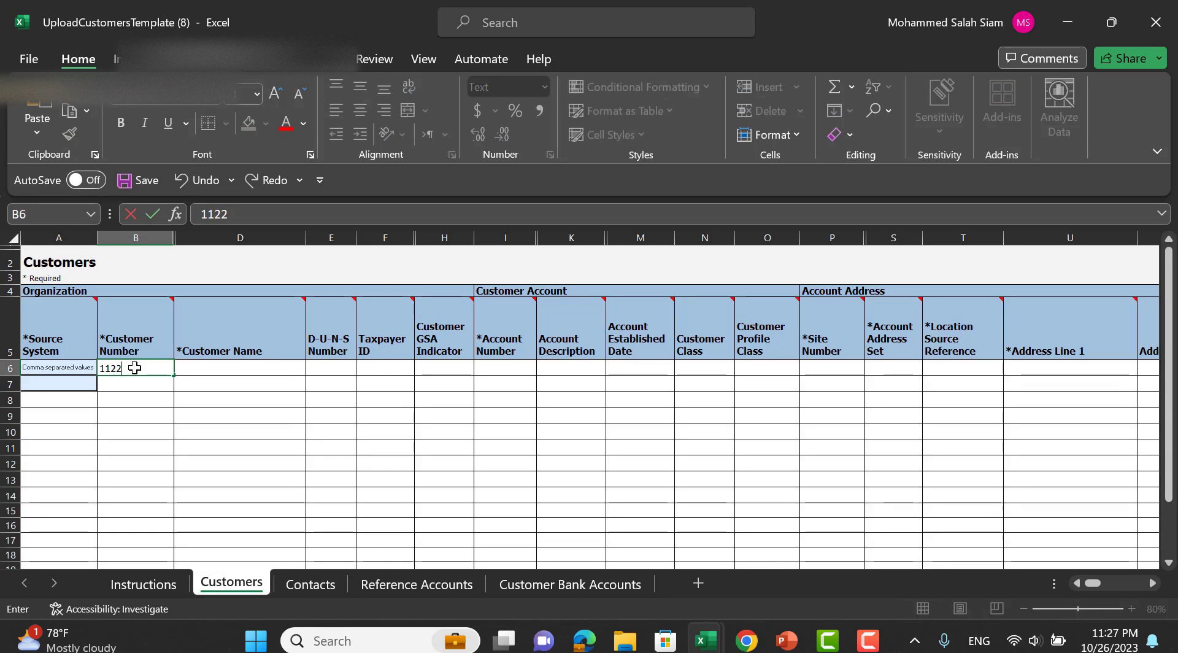
type("5")
key("Tab")
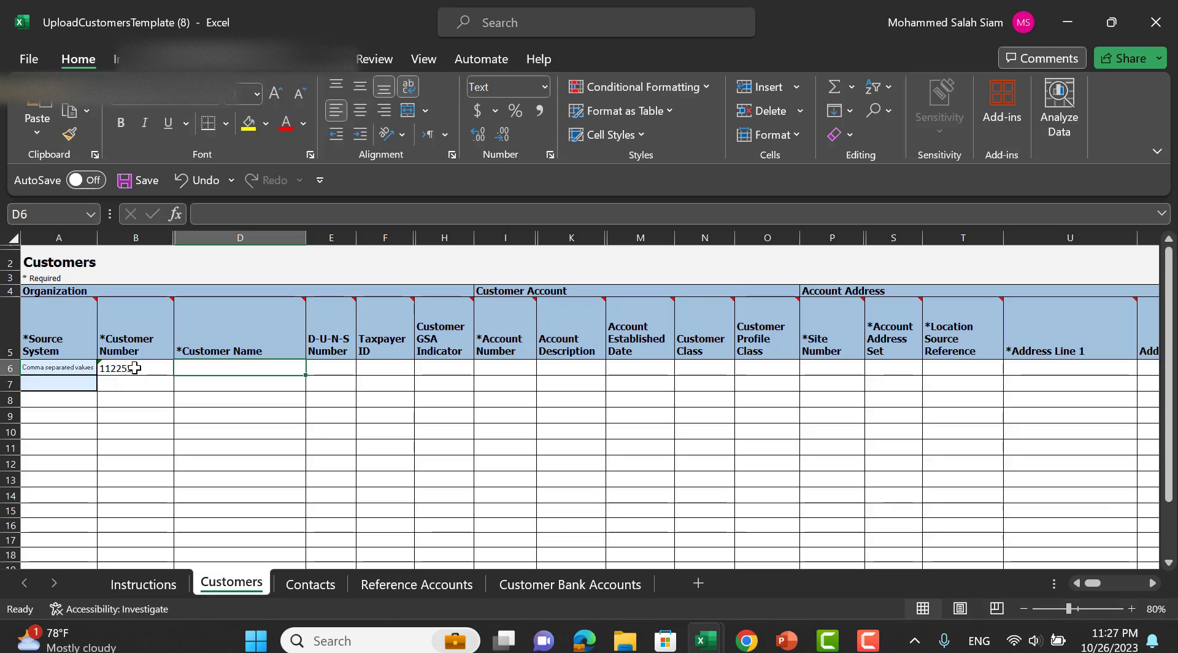
type("Dumm")
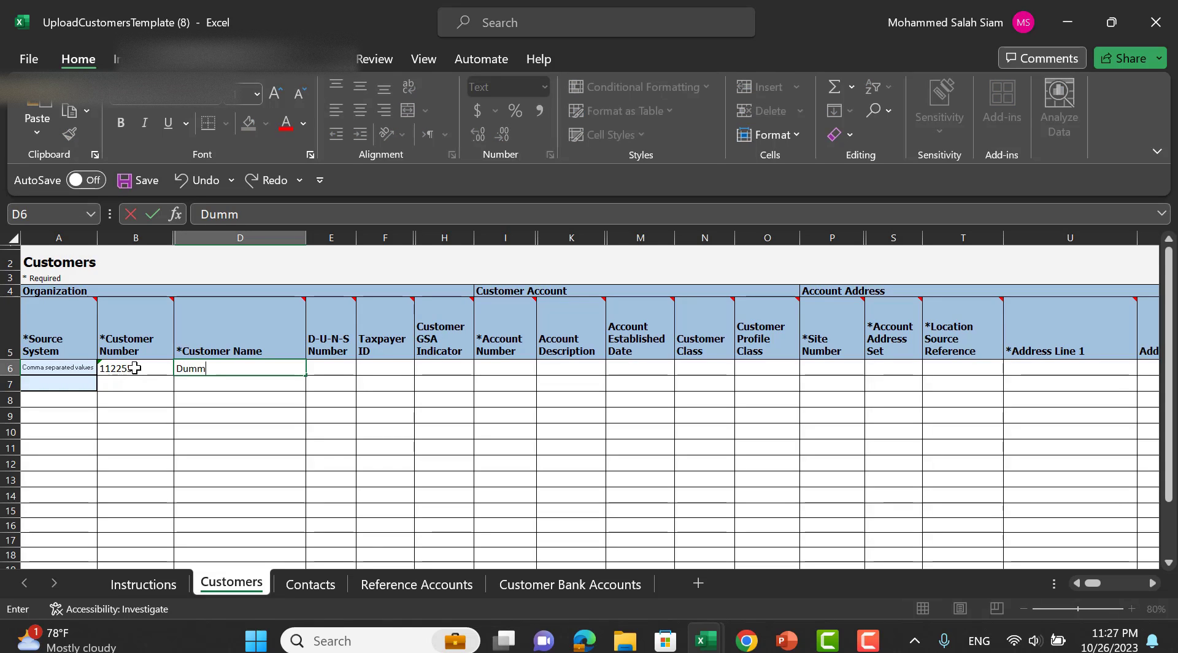
type("y Cust")
key("Tab")
key("Tab")
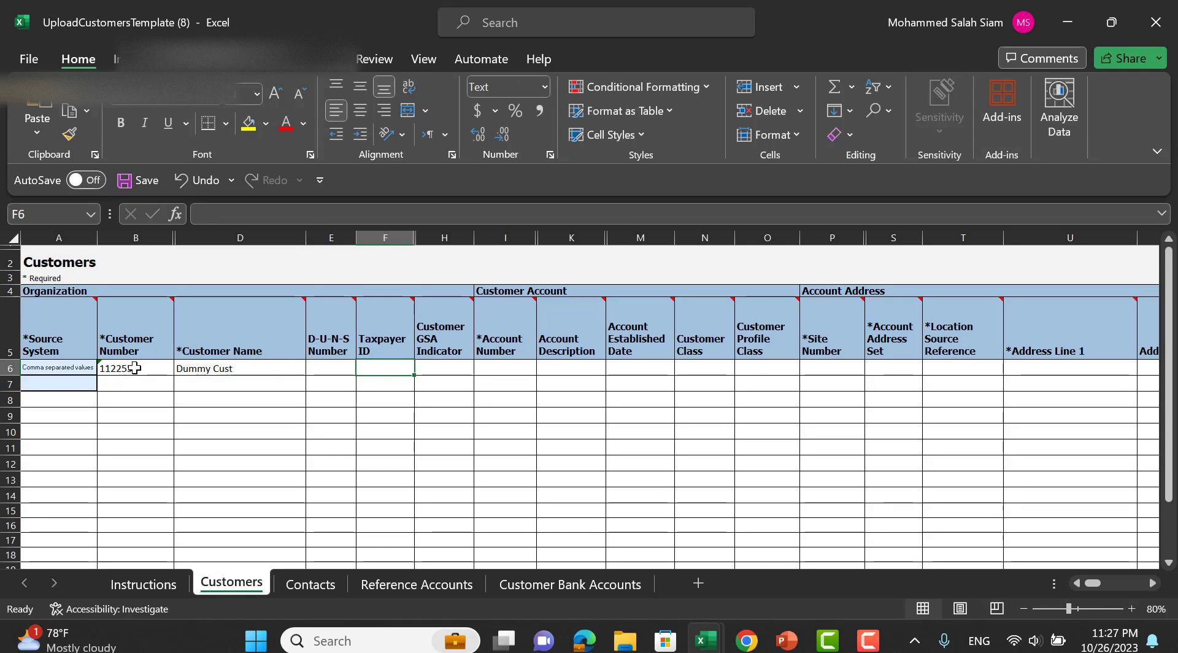
key("Tab")
key("Tab")
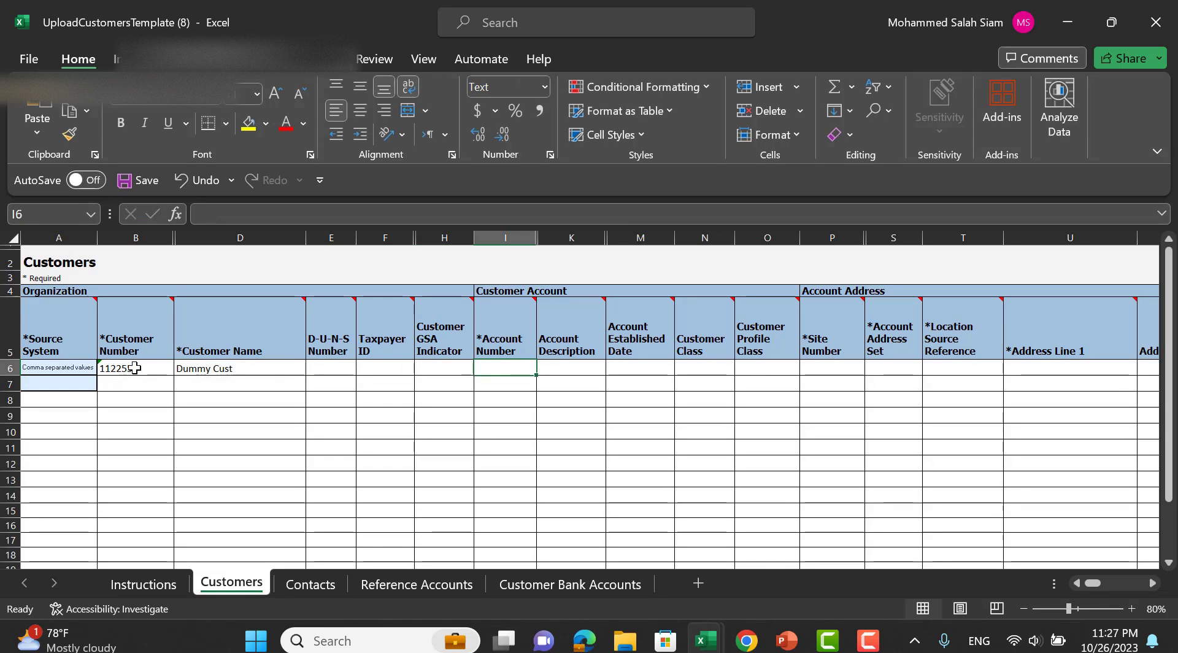
type("1199008")
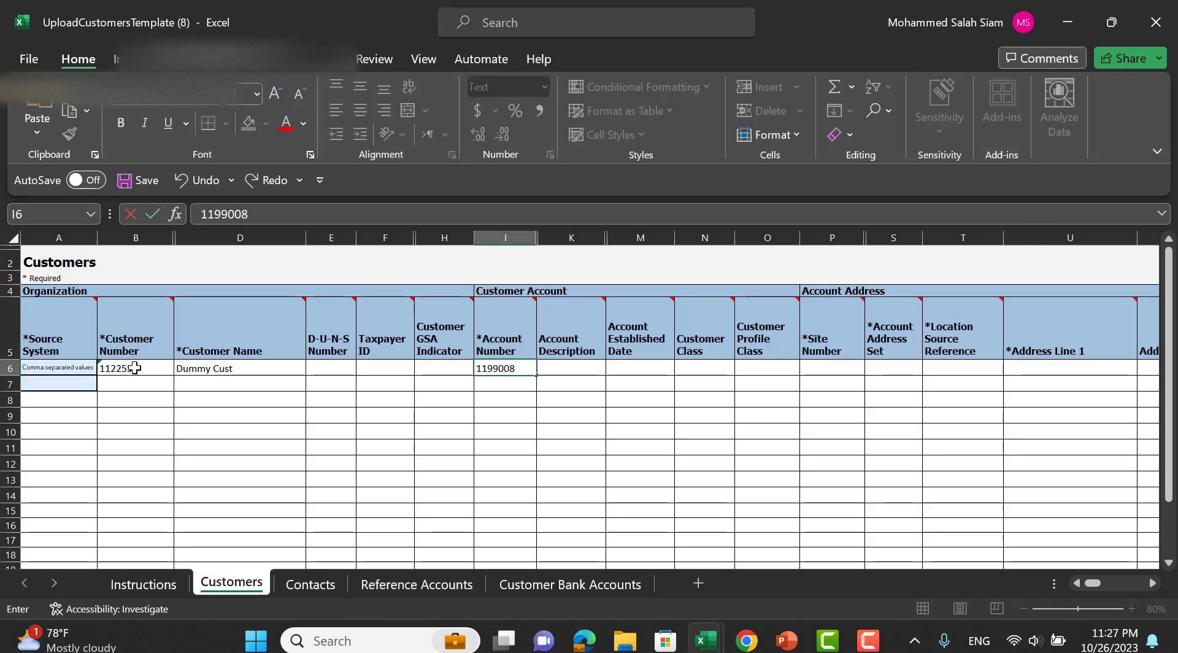
key("Tab")
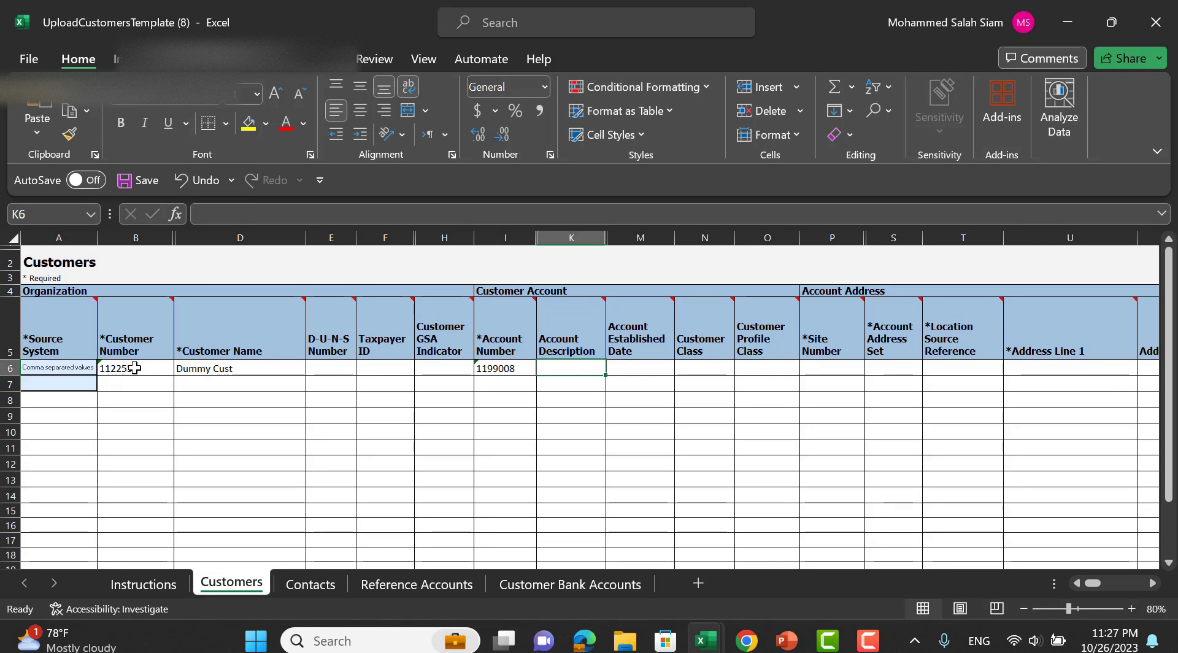
type("dum")
key("Tab")
key("Tab")
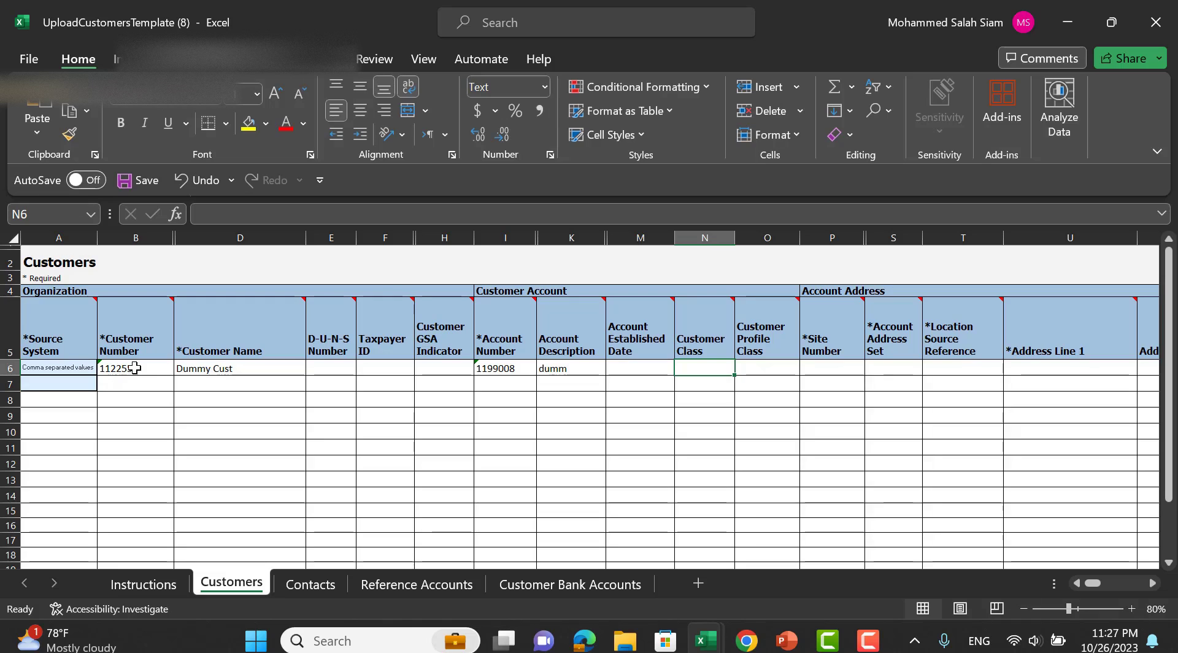
key("alt+Tab")
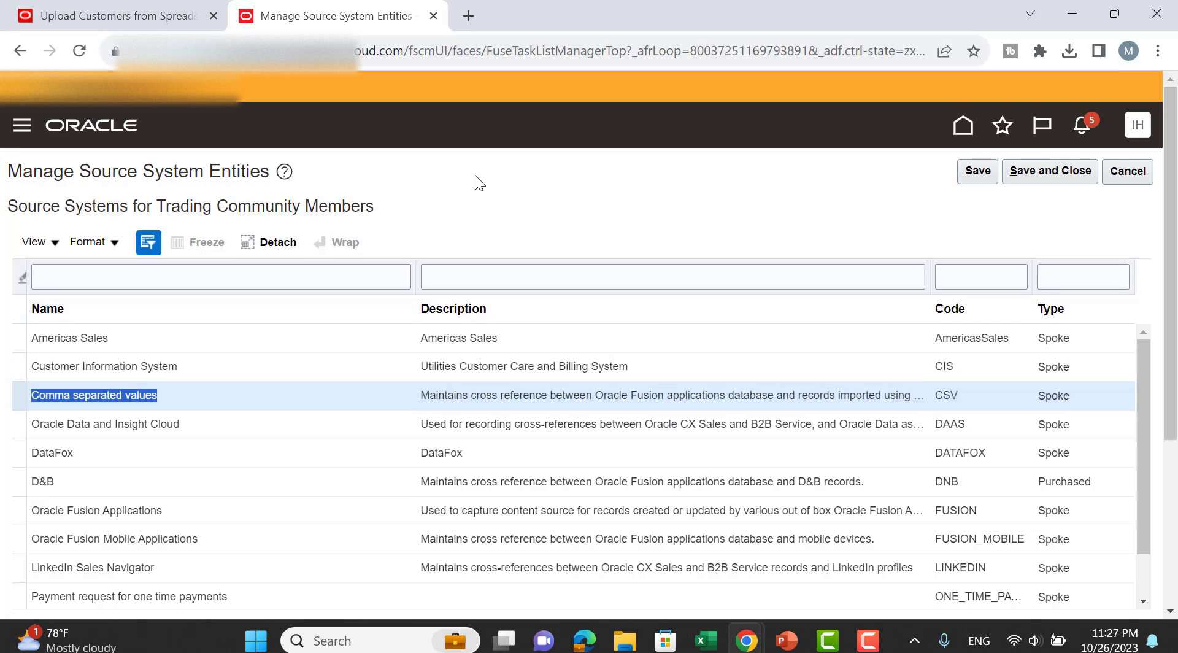
Go to the Billing work area and start Create Customer from the task list.
left_click(1080, 173)
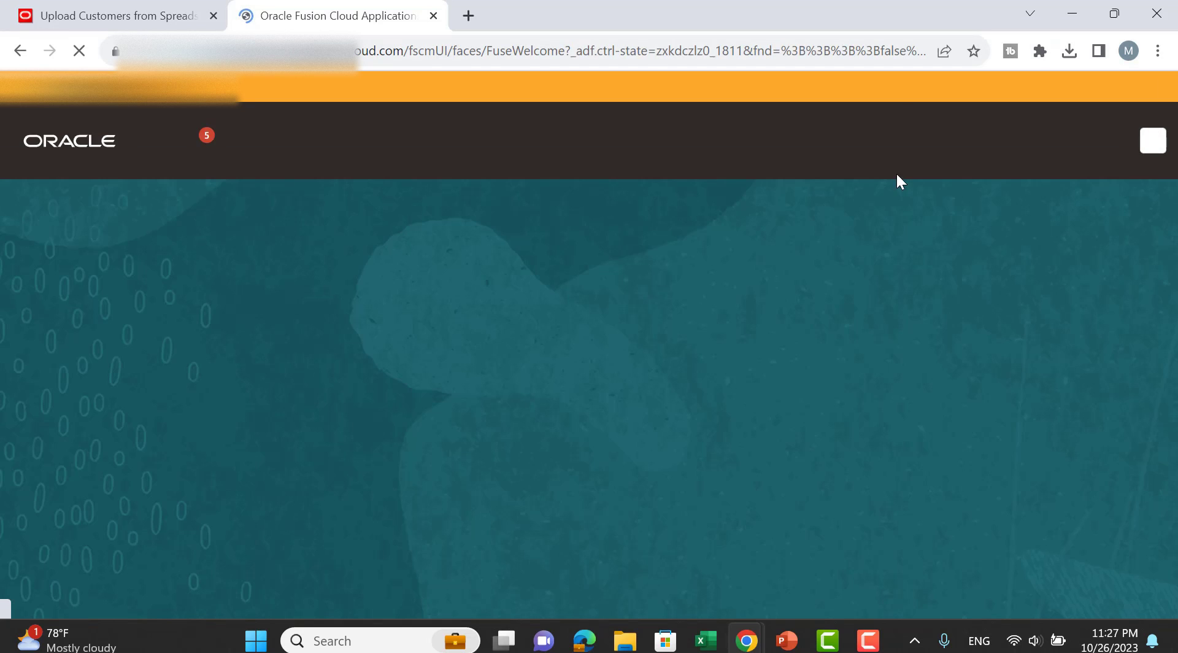
left_click(595, 469)
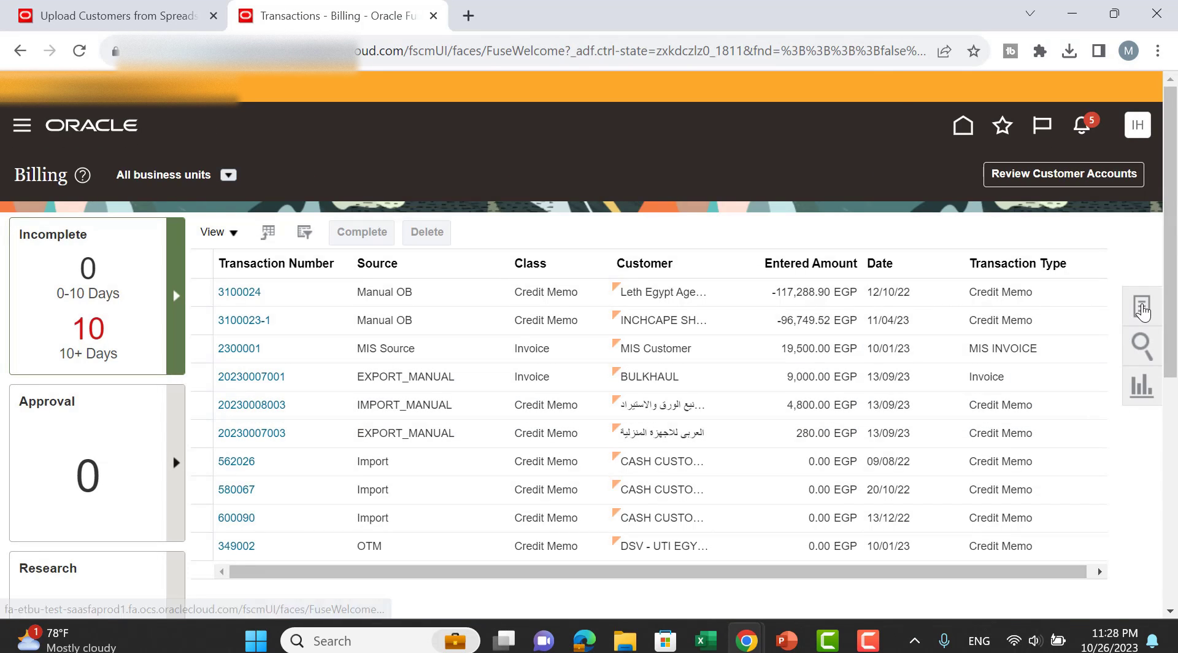
left_click(1142, 307)
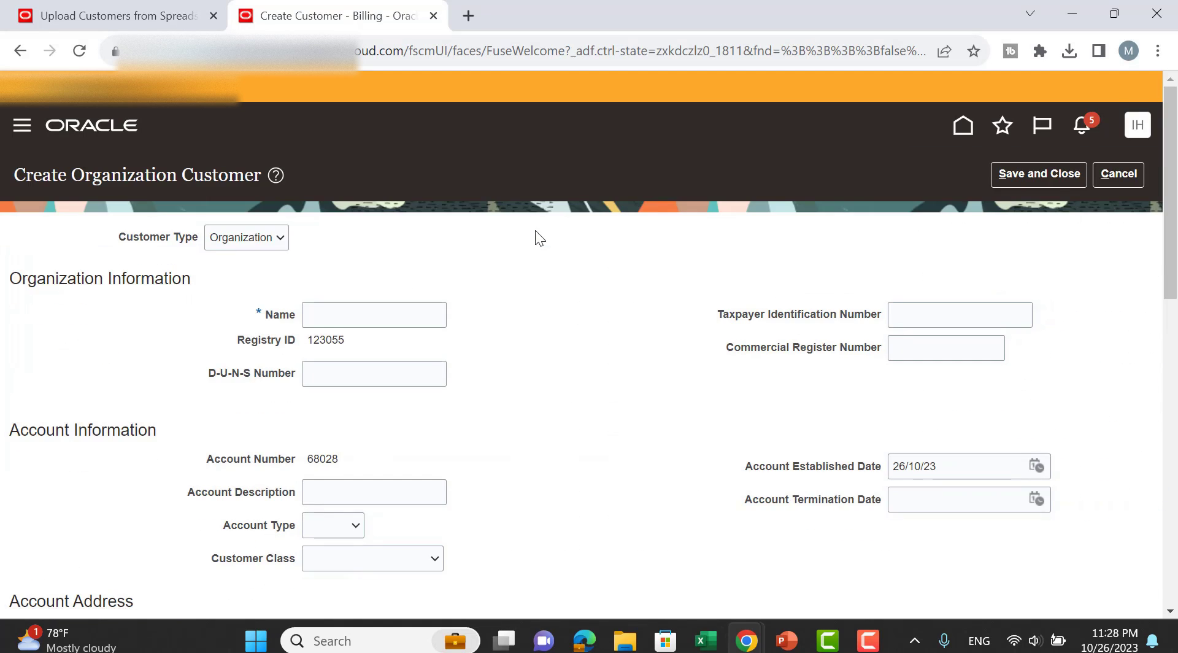
scroll(278, 316, "down", 2)
Review the customer class choices and select SHIPCREWDS as the Account Address Set.
left_click(323, 281)
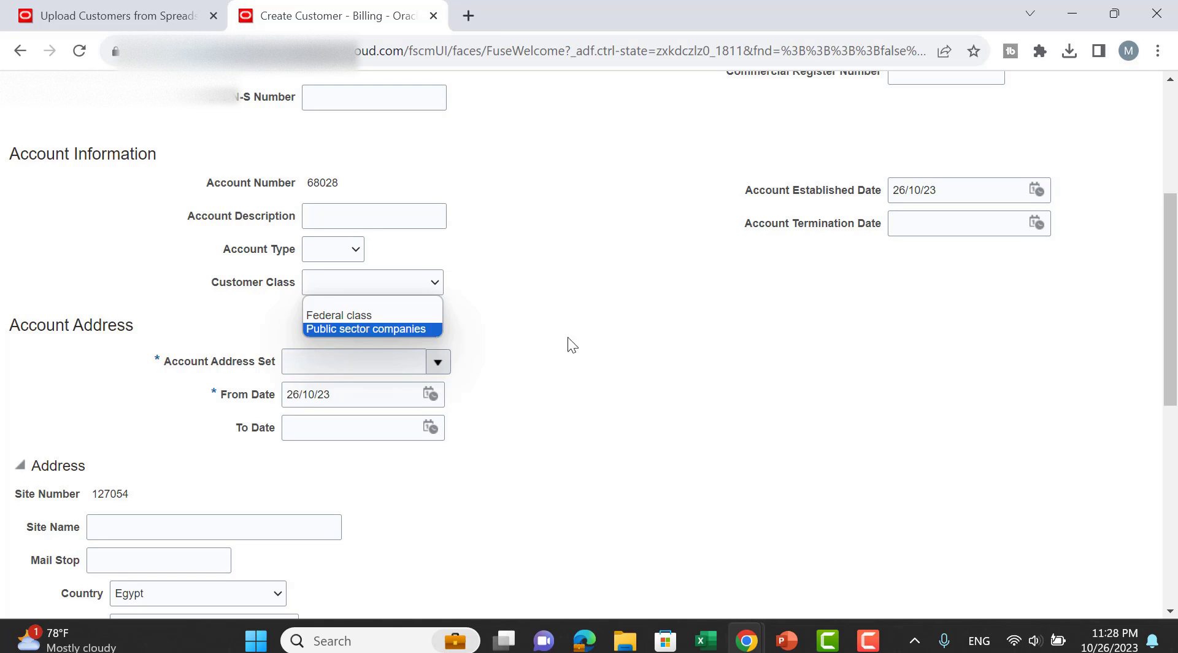
scroll(560, 335, "up", 1)
left_click(551, 334)
scroll(558, 351, "down", 1)
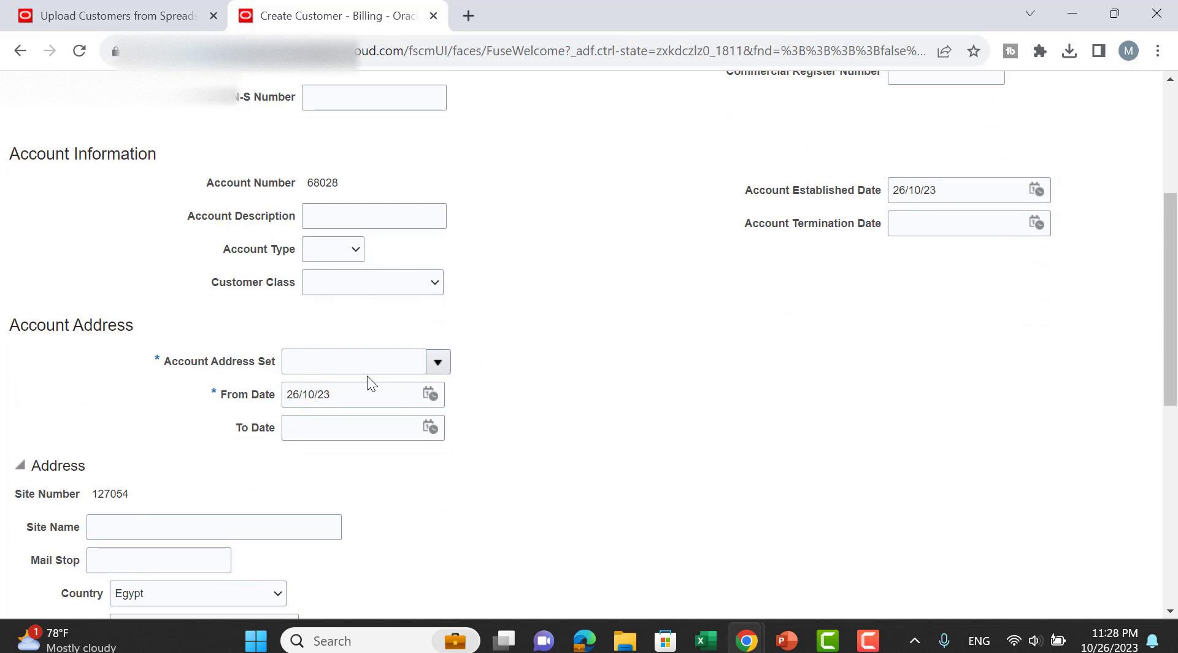
left_click(437, 362)
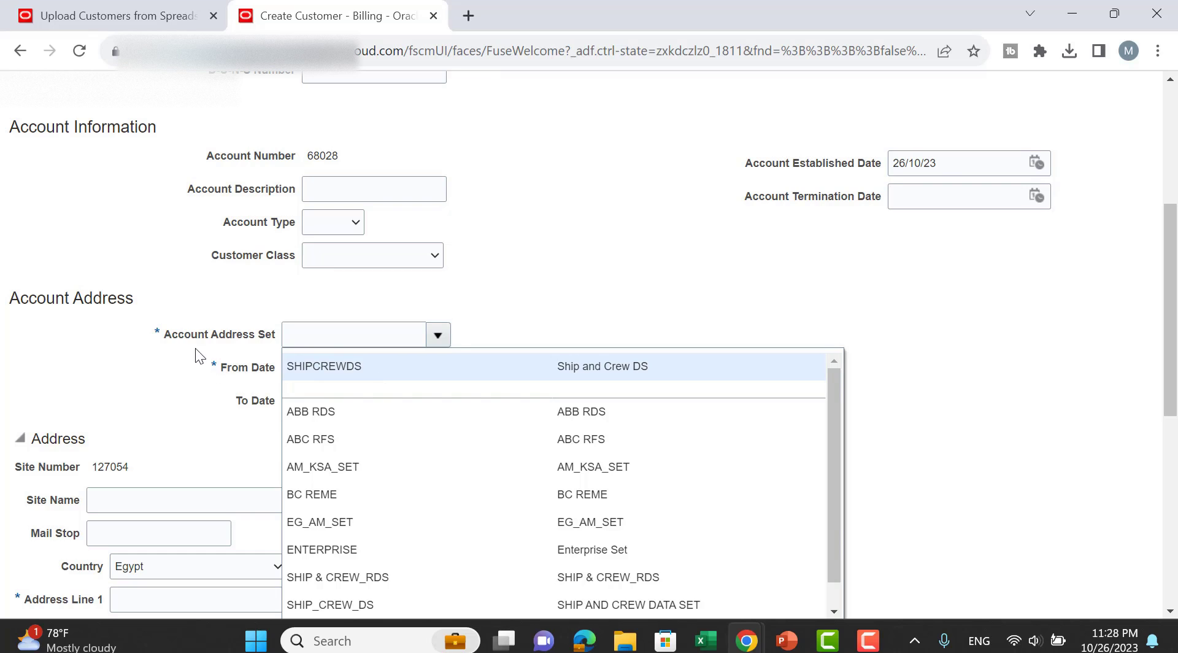
left_click(366, 366)
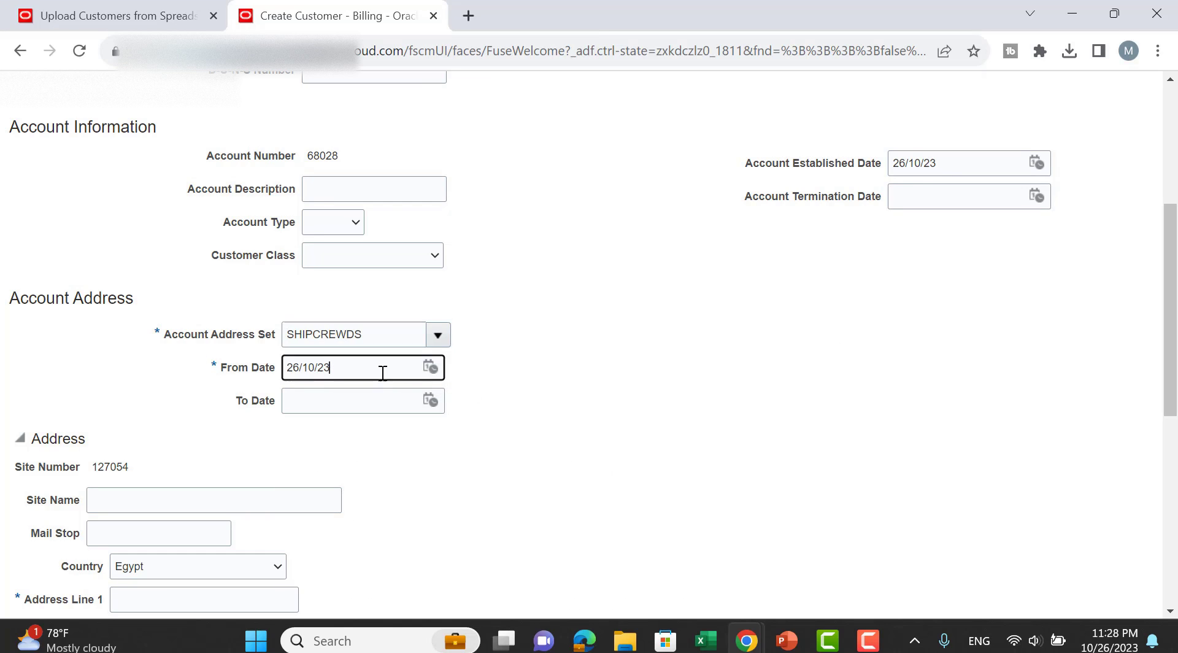
double_click(346, 340)
key("ctrl+c")
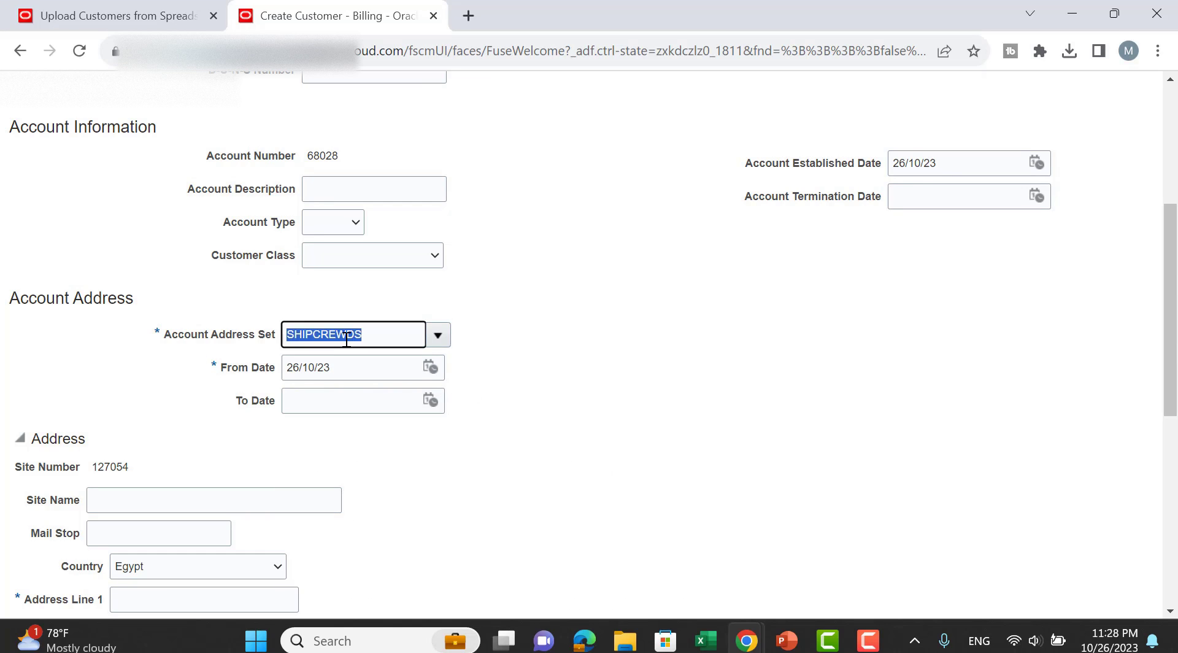
key("alt+Tab")
Enter site number 55678, address set SHIPCREWDS, location reference 898 and address line cairo.
left_click(761, 374)
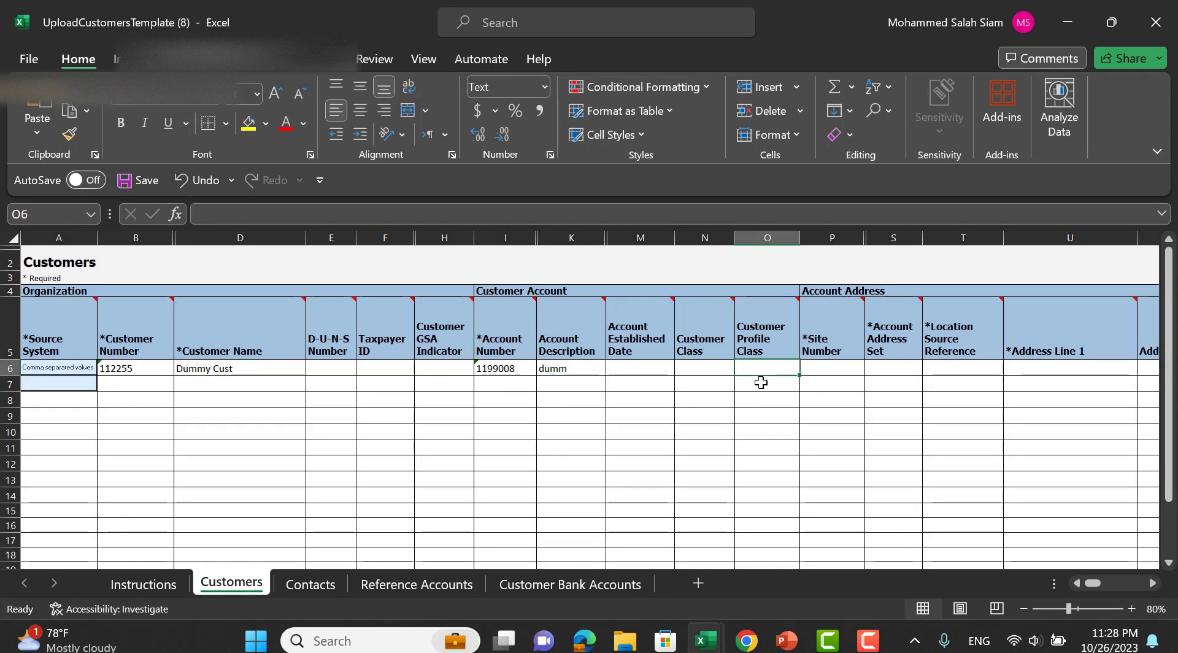
left_click(843, 371)
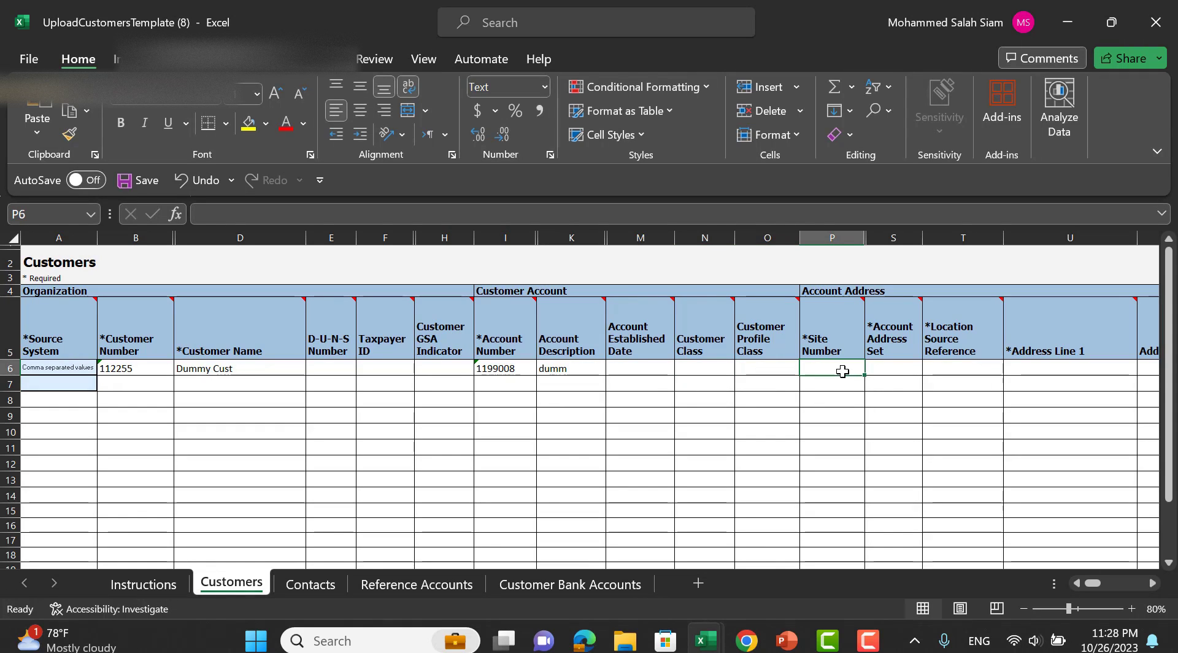
type("55678")
key("Tab")
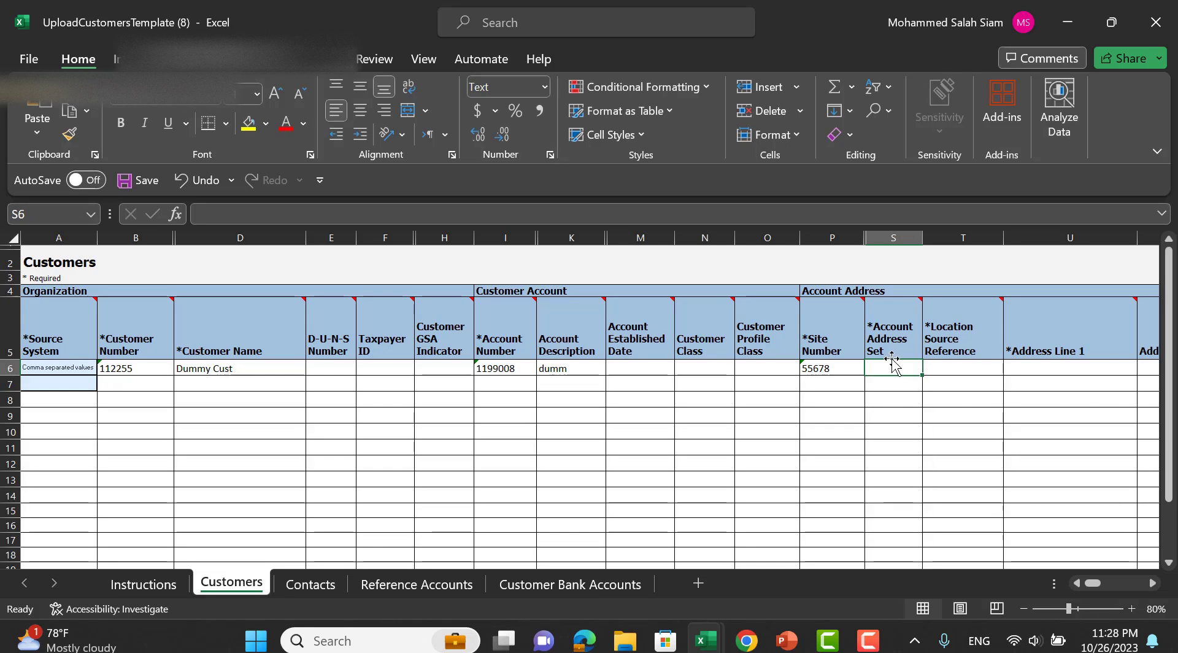
mouse_move(917, 306)
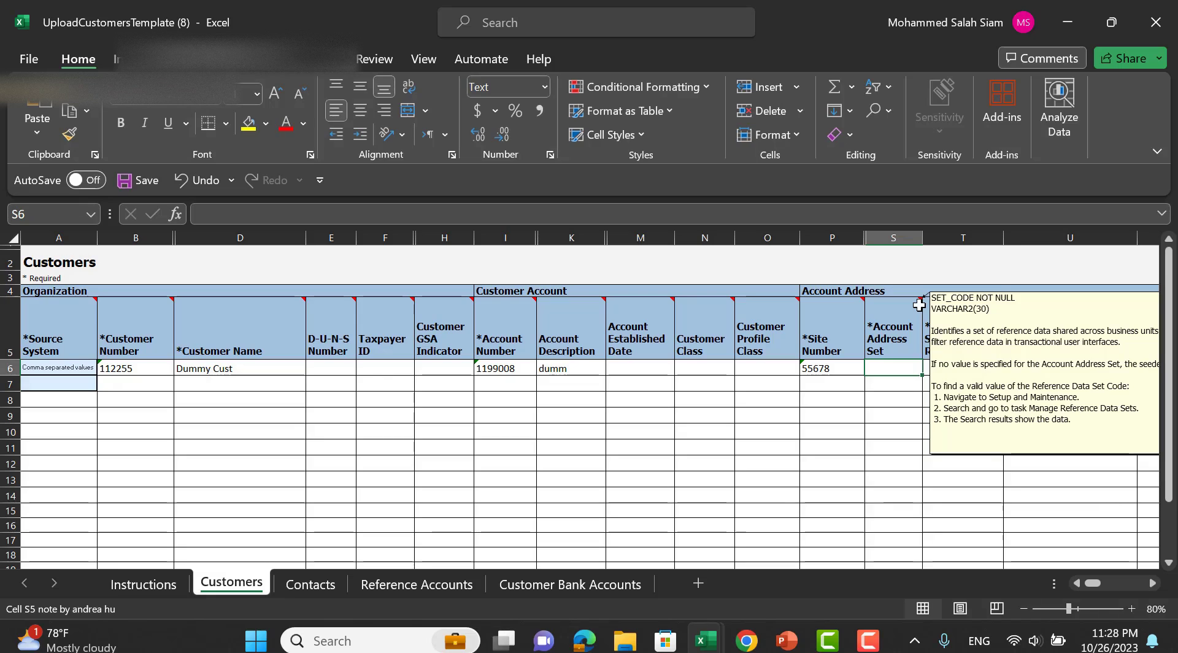
key("ctrl+v")
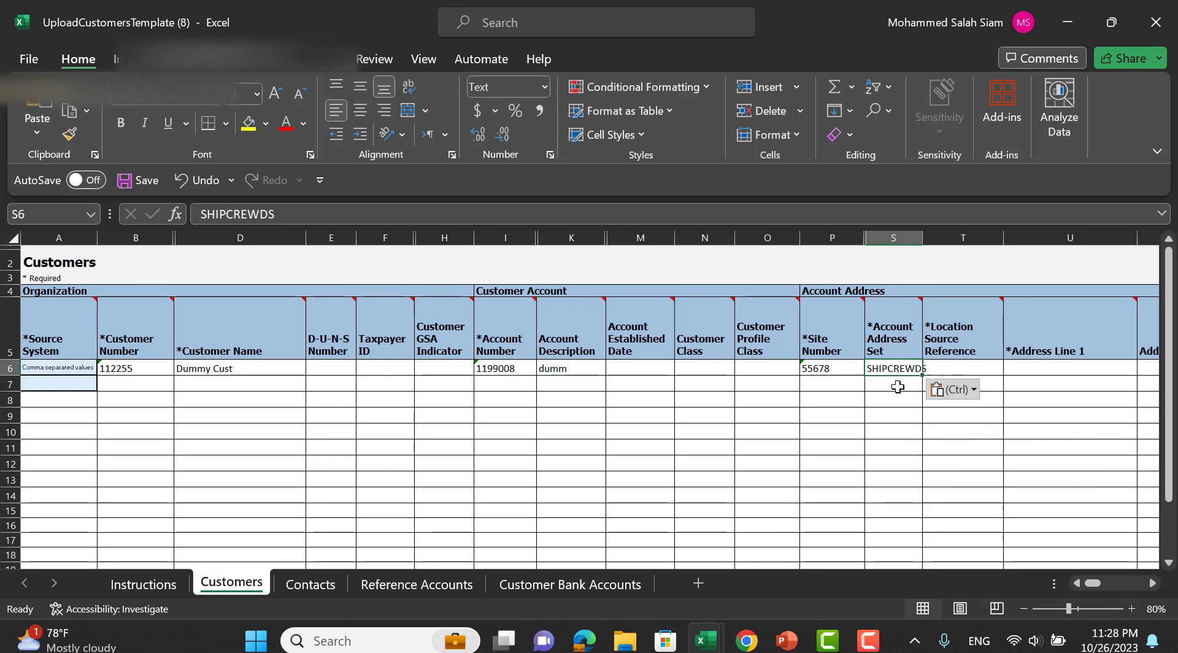
key("Tab")
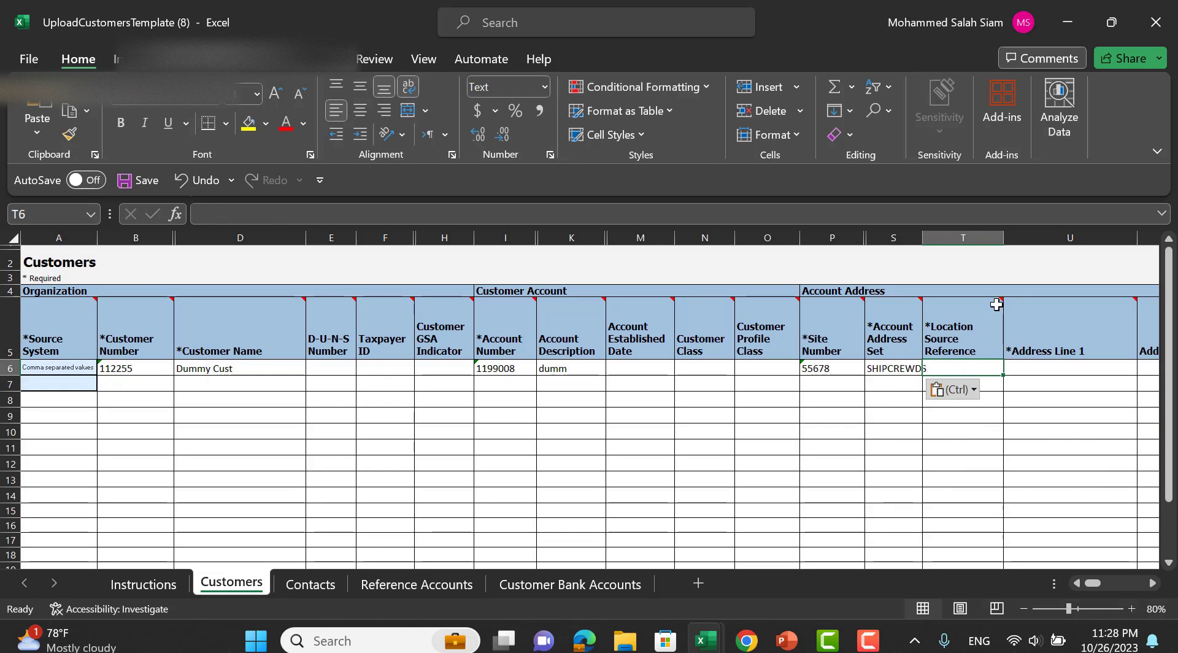
mouse_move(1005, 300)
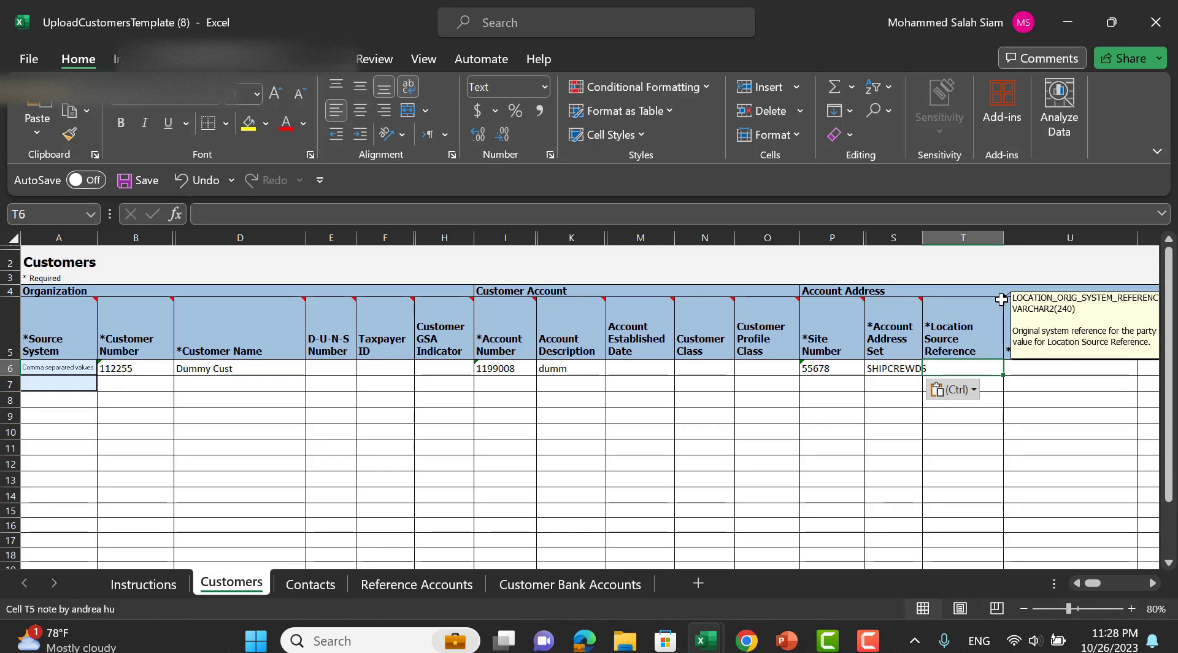
type("898")
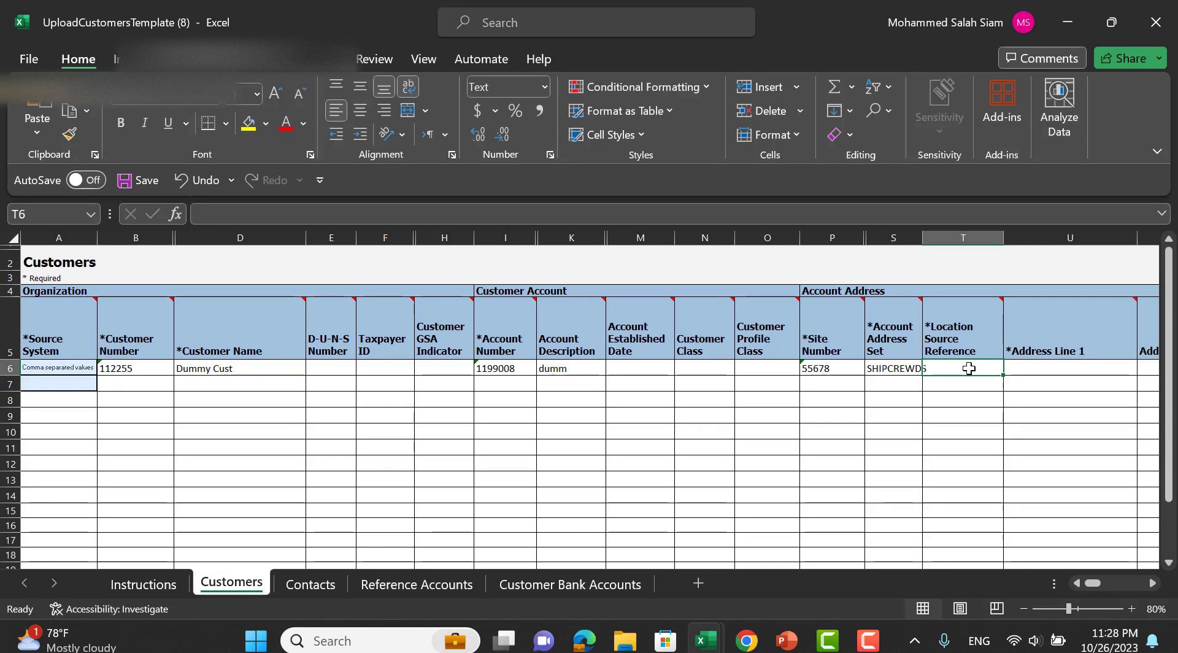
key("Tab")
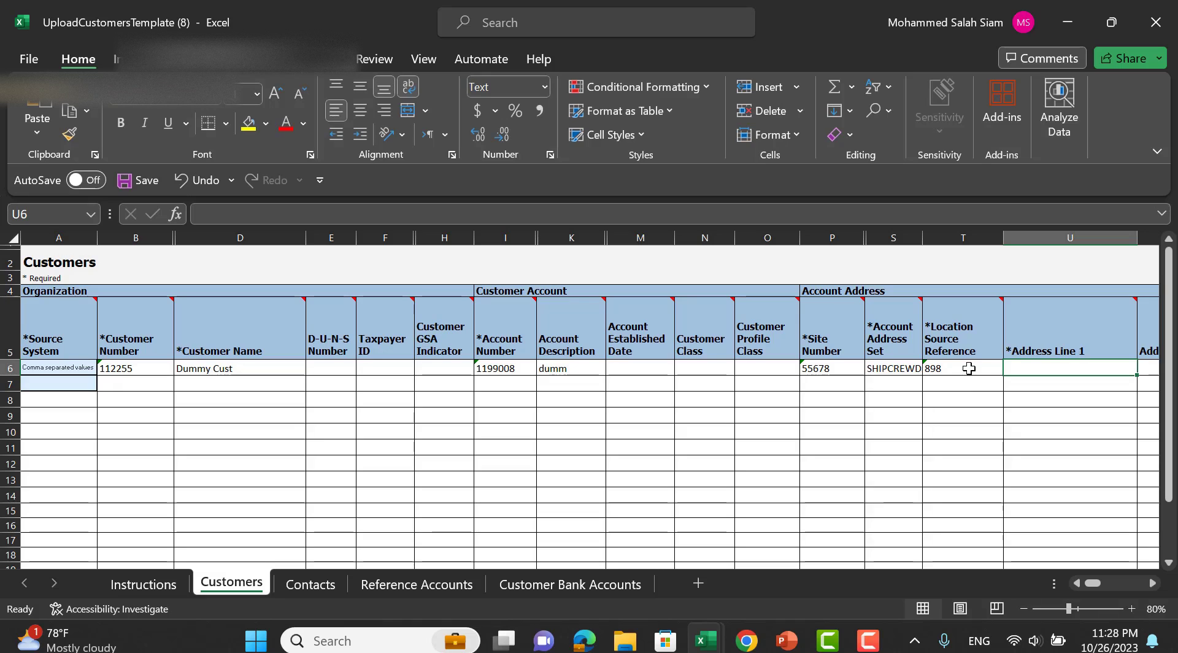
type("cairo")
key("Tab")
key("Tab")
key("Tab")
key("Tab")
key("Tab")
key("Tab")
key("Tab")
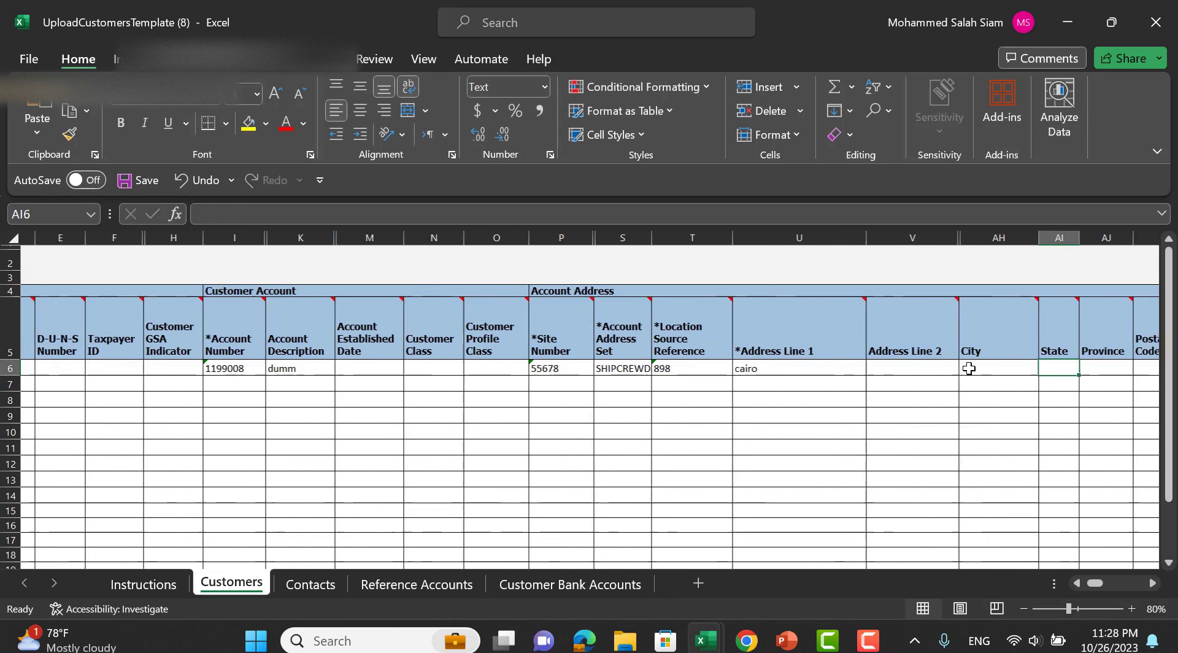
key("Tab")
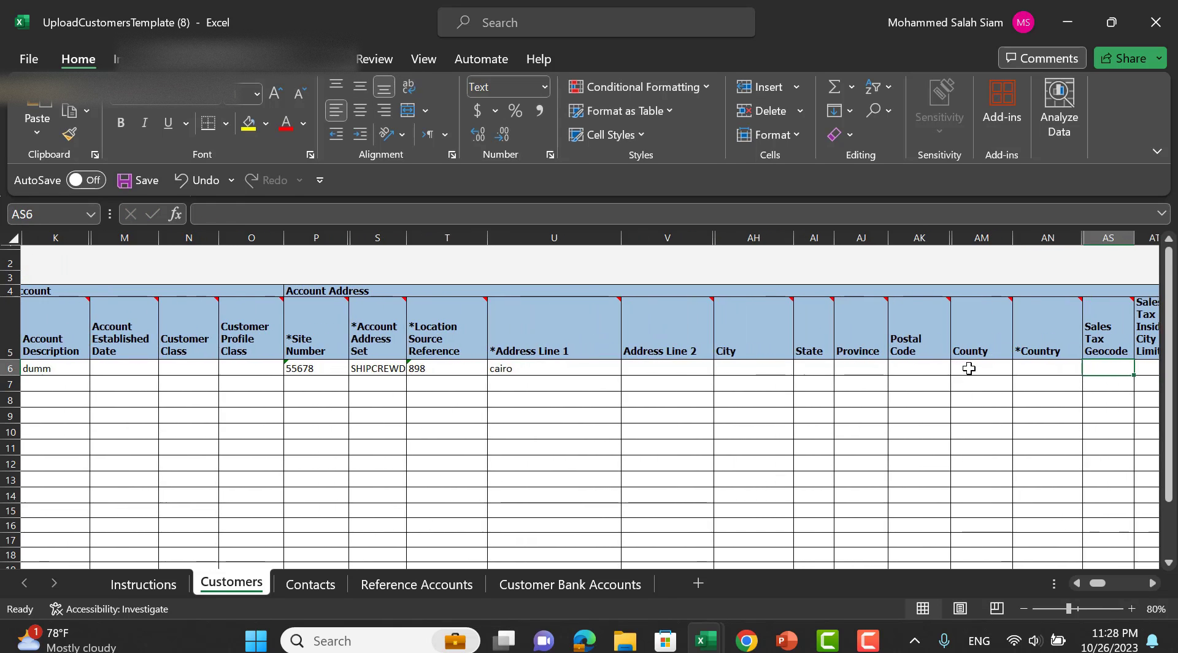
Set the country to EG and mark the address as identifying (Y).
left_click(1022, 368)
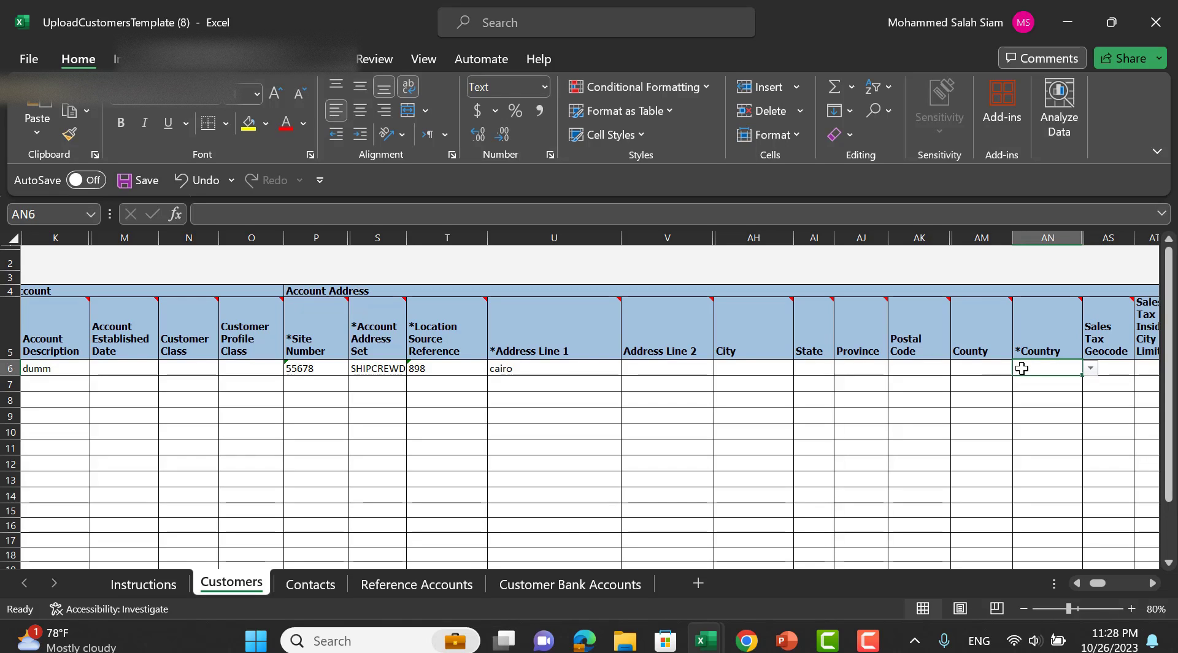
type("e")
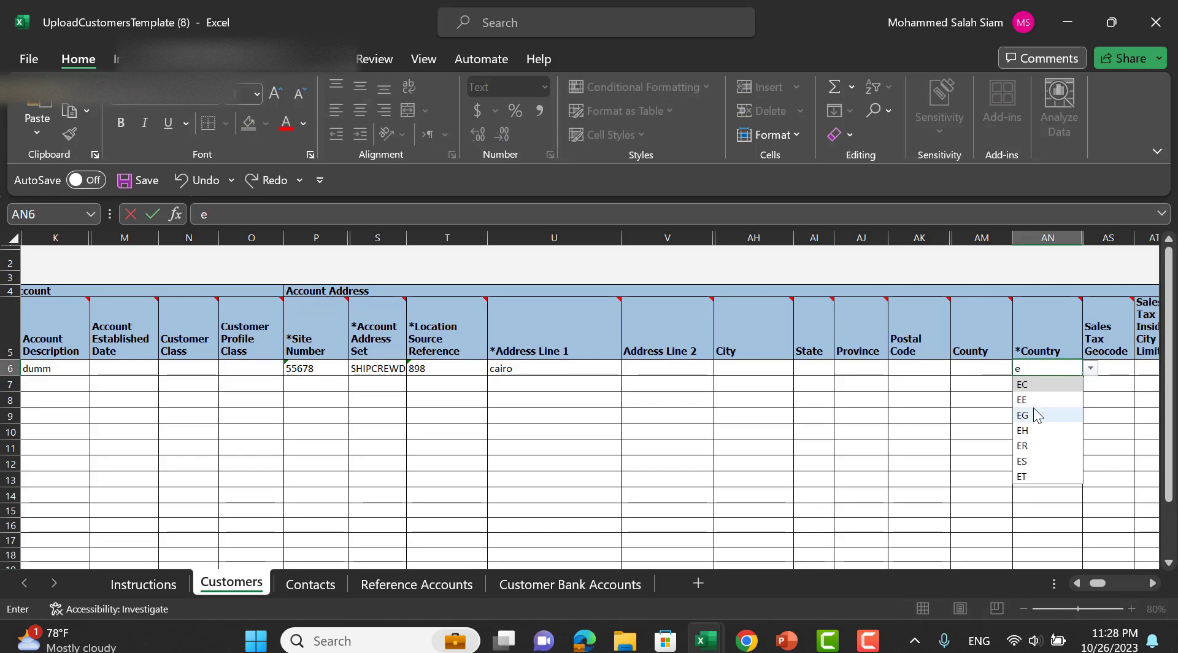
left_click(1033, 415)
key("Tab")
key("Tab")
key("Tab")
key("Tab")
key("Tab")
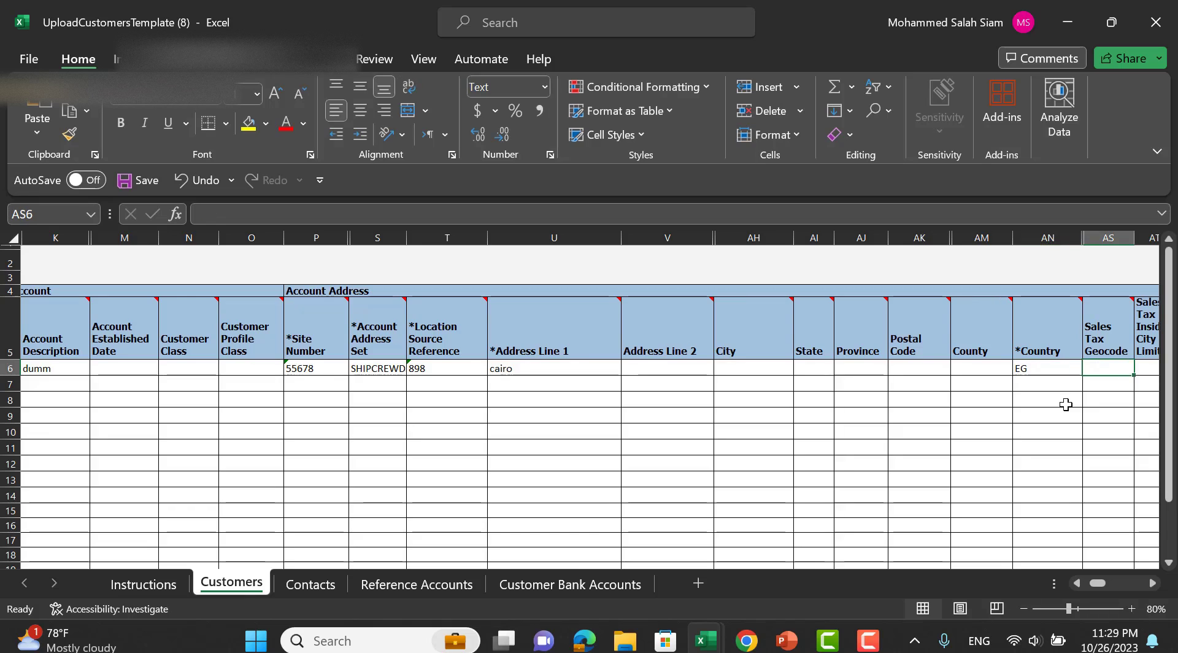
key("Tab")
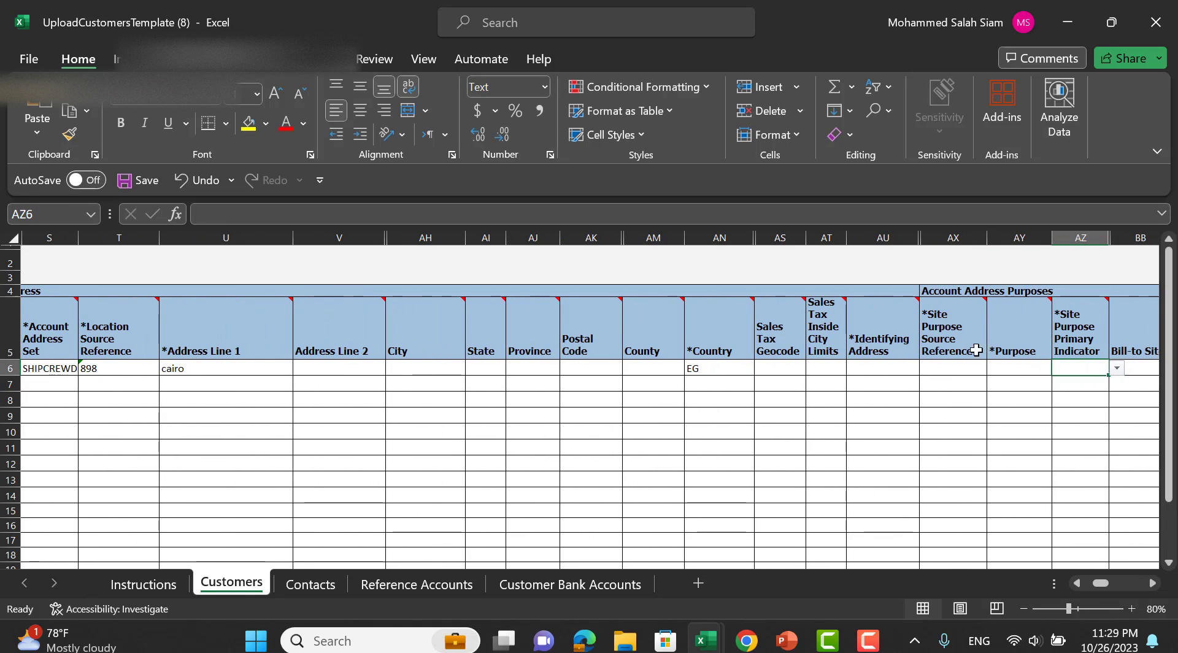
left_click(893, 370)
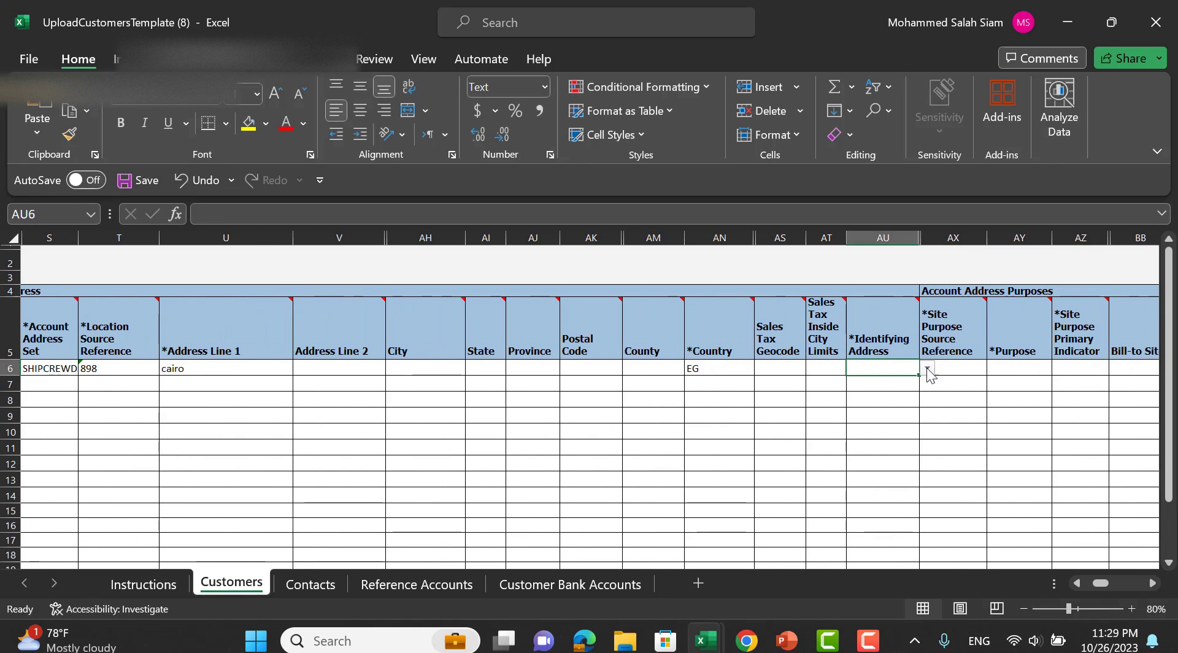
left_click(927, 368)
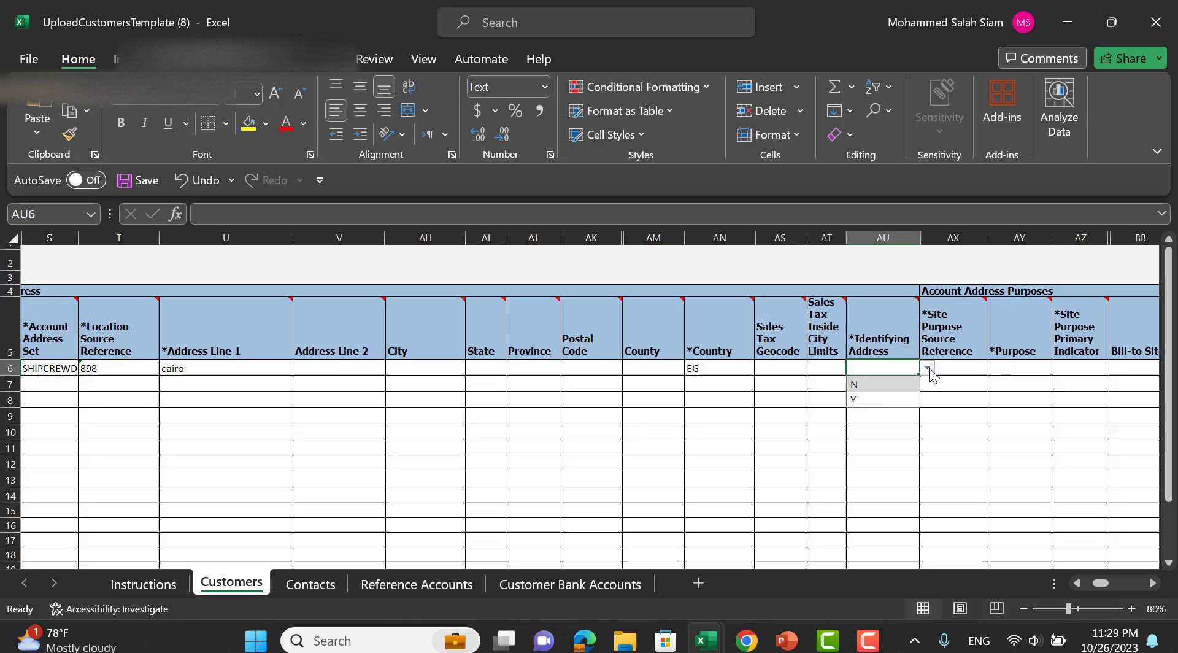
left_click(876, 399)
Add site purpose reference 17897 with purpose BILL_TO marked as primary (Y).
left_click(969, 374)
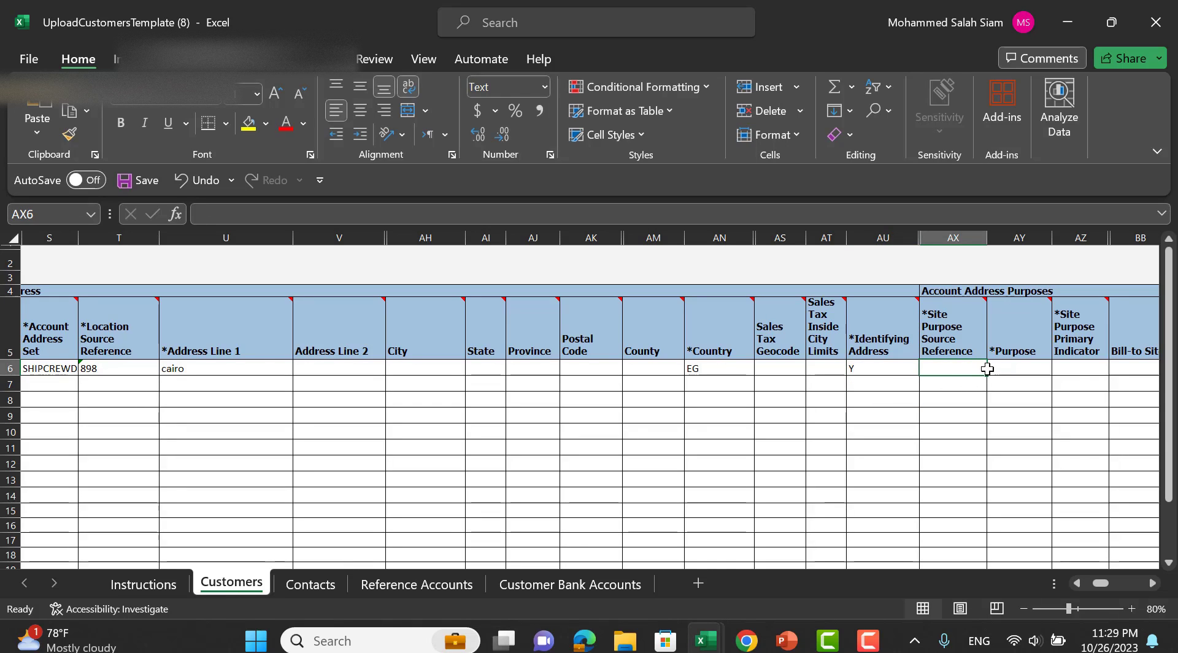
type("17")
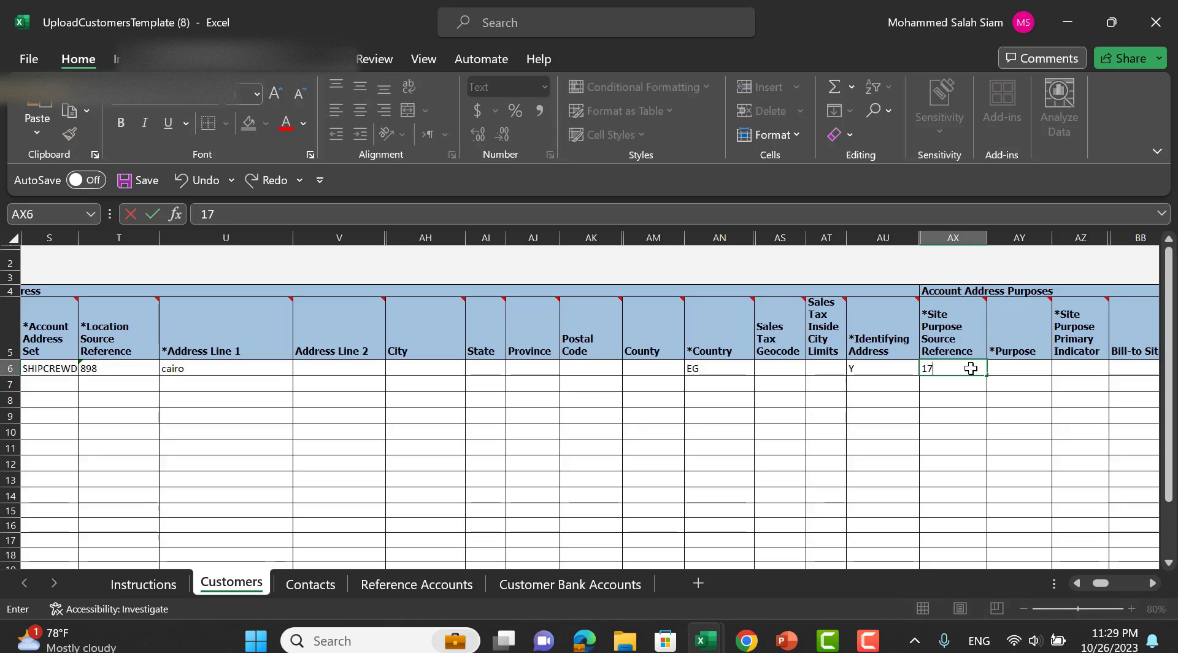
type("897")
key("Tab")
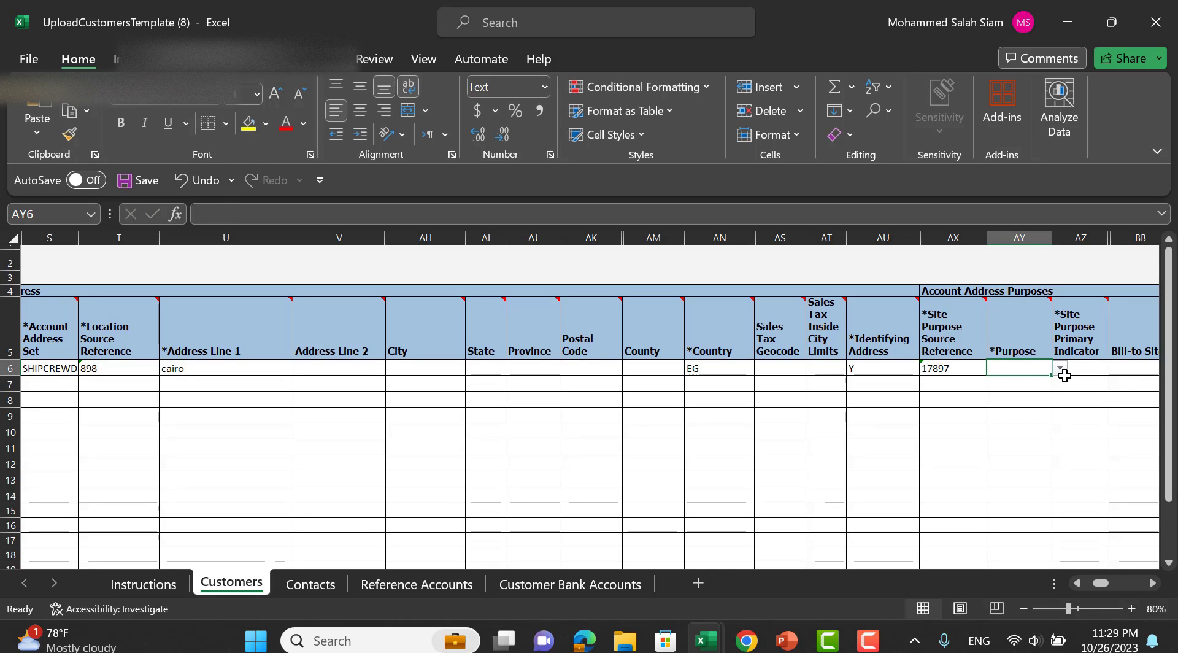
left_click(1067, 384)
left_click(1048, 367)
left_click(1059, 368)
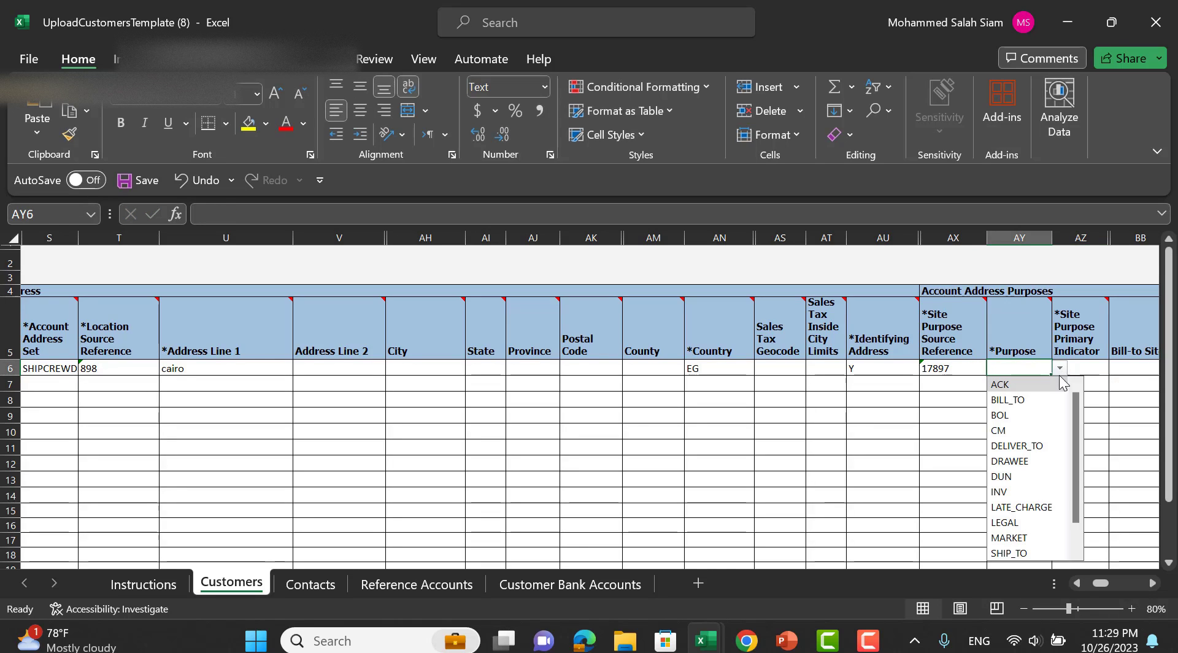
left_click(1051, 385)
left_click(1060, 367)
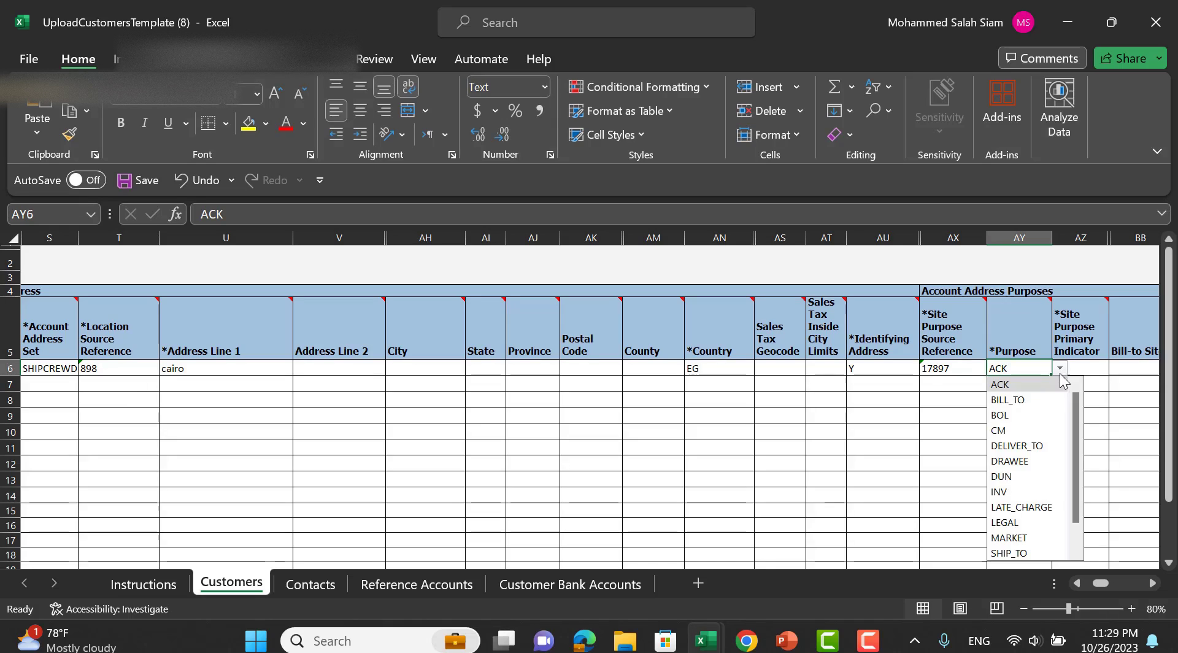
left_click(1031, 400)
key("Tab")
key("Tab")
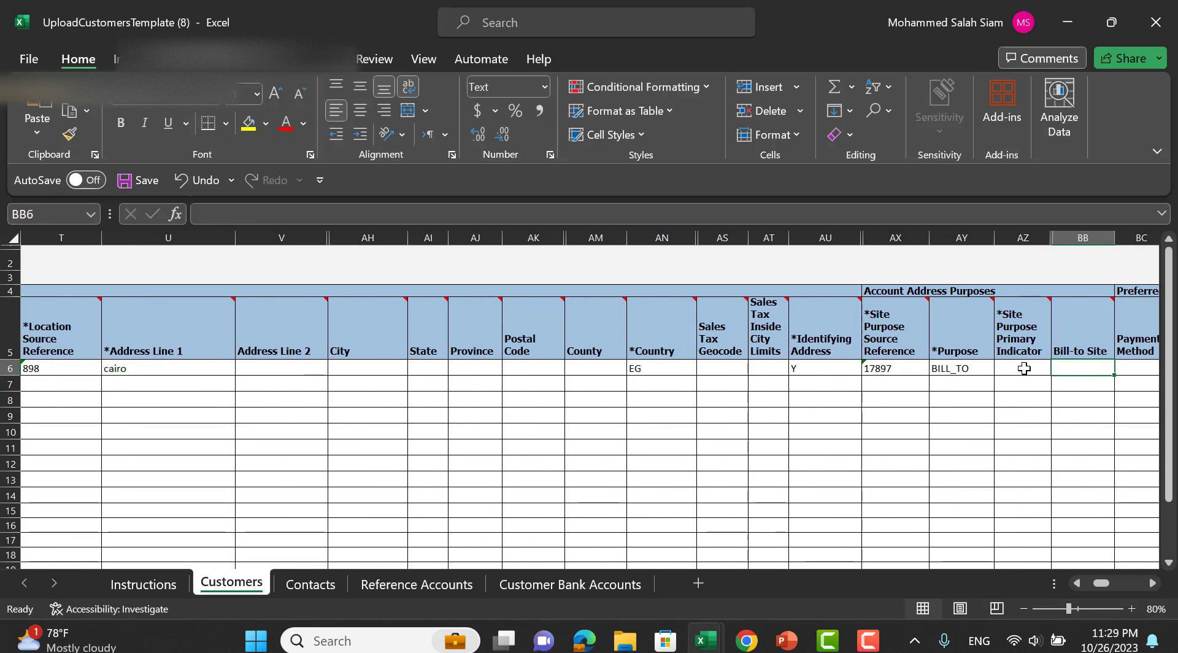
left_click(1024, 368)
left_click(1060, 368)
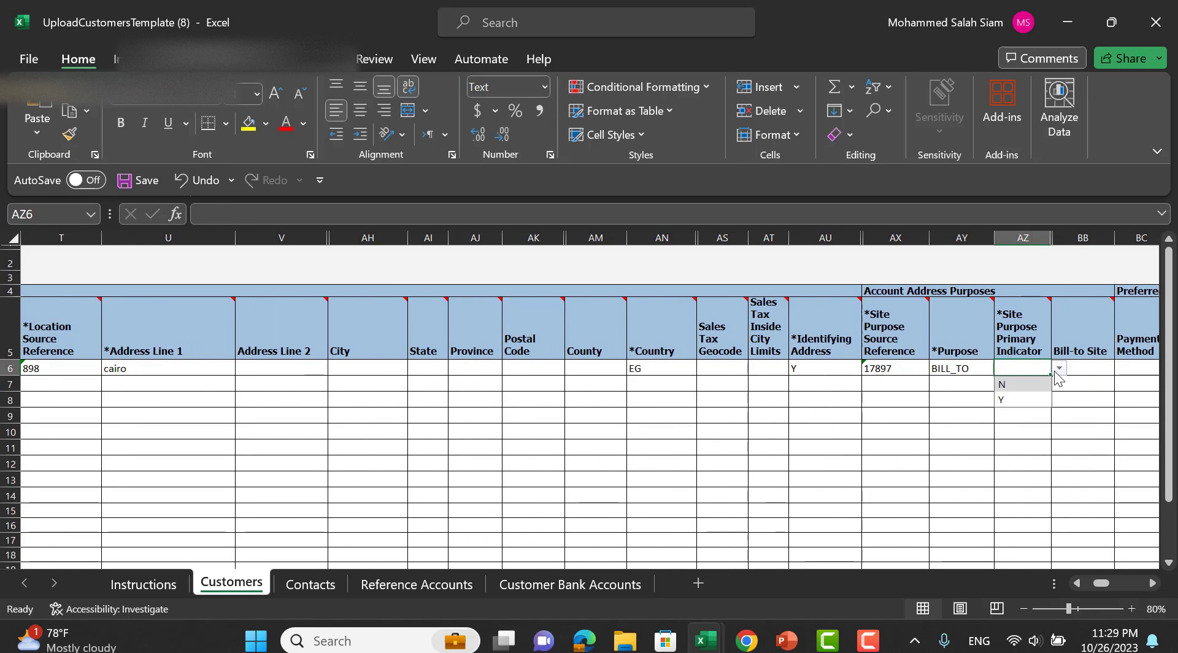
left_click(1020, 400)
key("Tab")
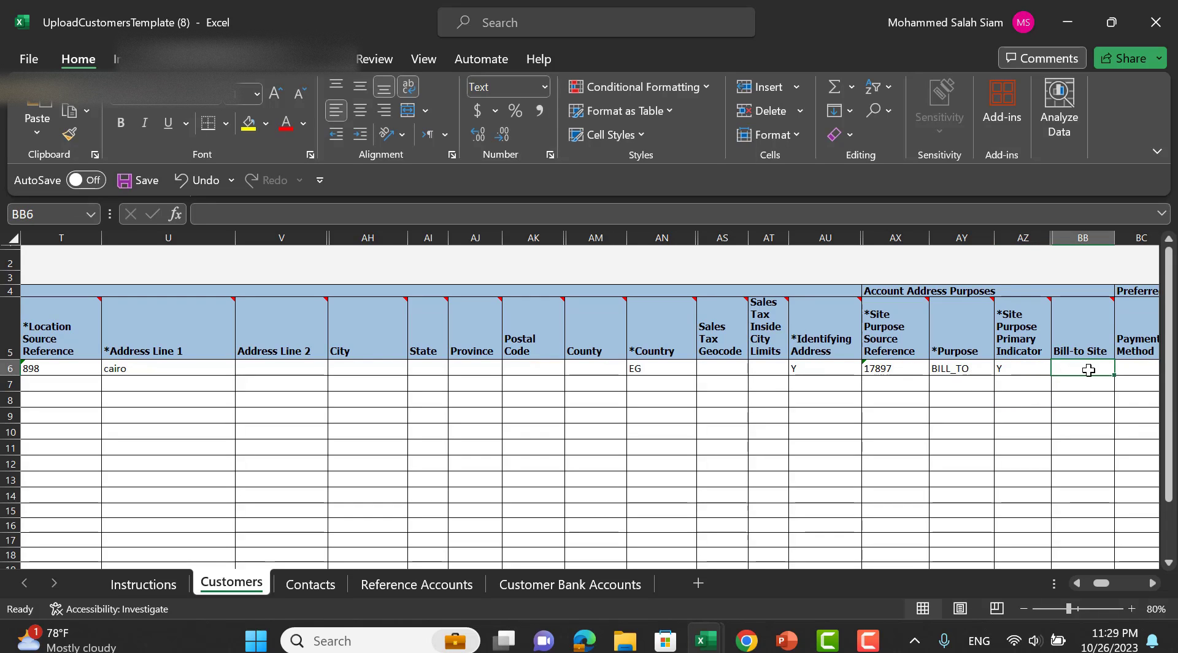
Skip the empty payment and flexfield columns to finish row 6.
key("Tab")
key("Tab")
key("Tab")
key("Tab")
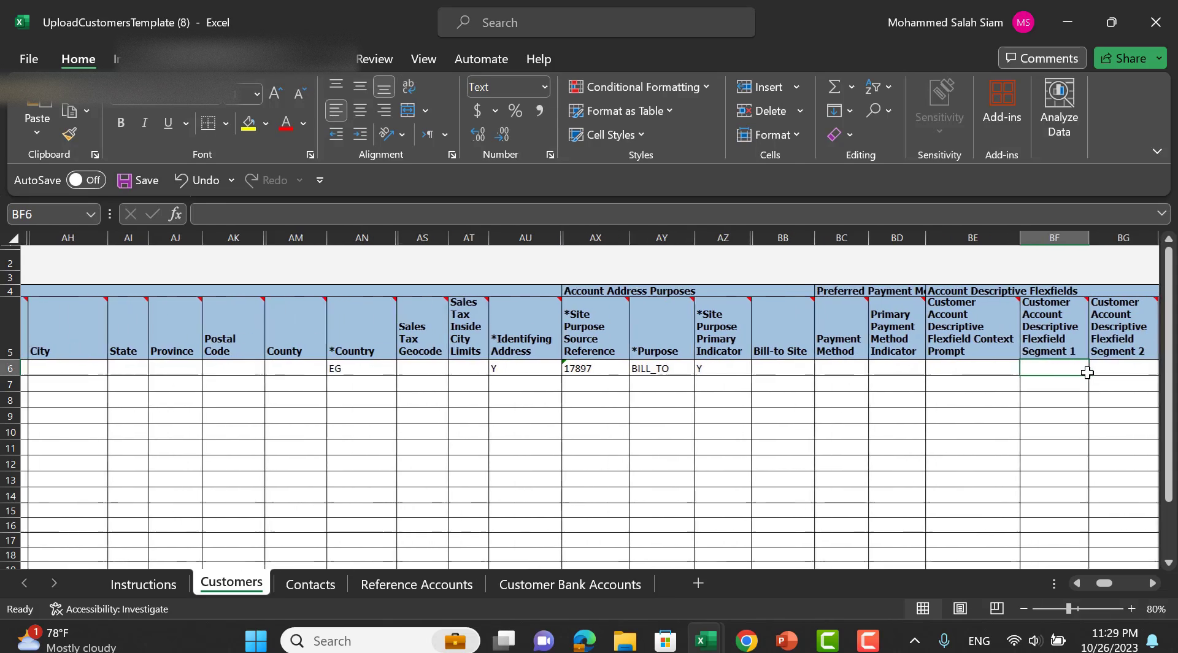
key("Tab")
key("Tab")
key("Tab")
key("Tab")
key("Tab")
key("Tab")
key("Tab")
key("Tab")
key("Tab")
key("Tab")
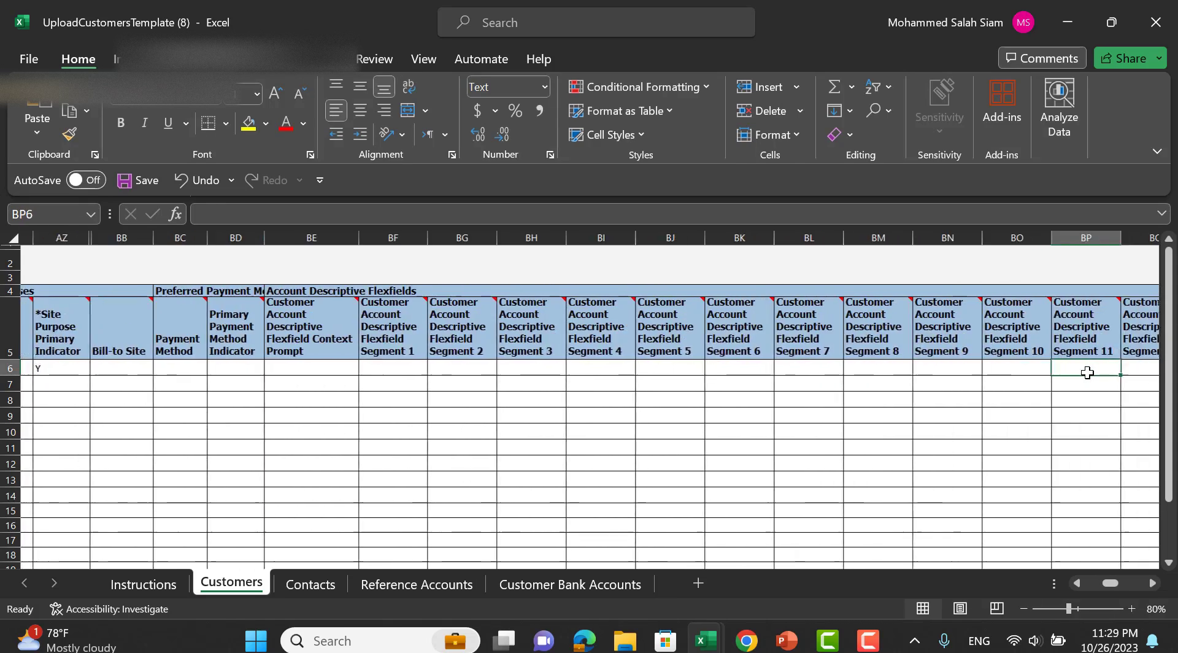
key("Tab")
key("Tab")
key("Tab")
key("Tab")
key("Tab")
key("Tab")
key("Tab")
key("Tab")
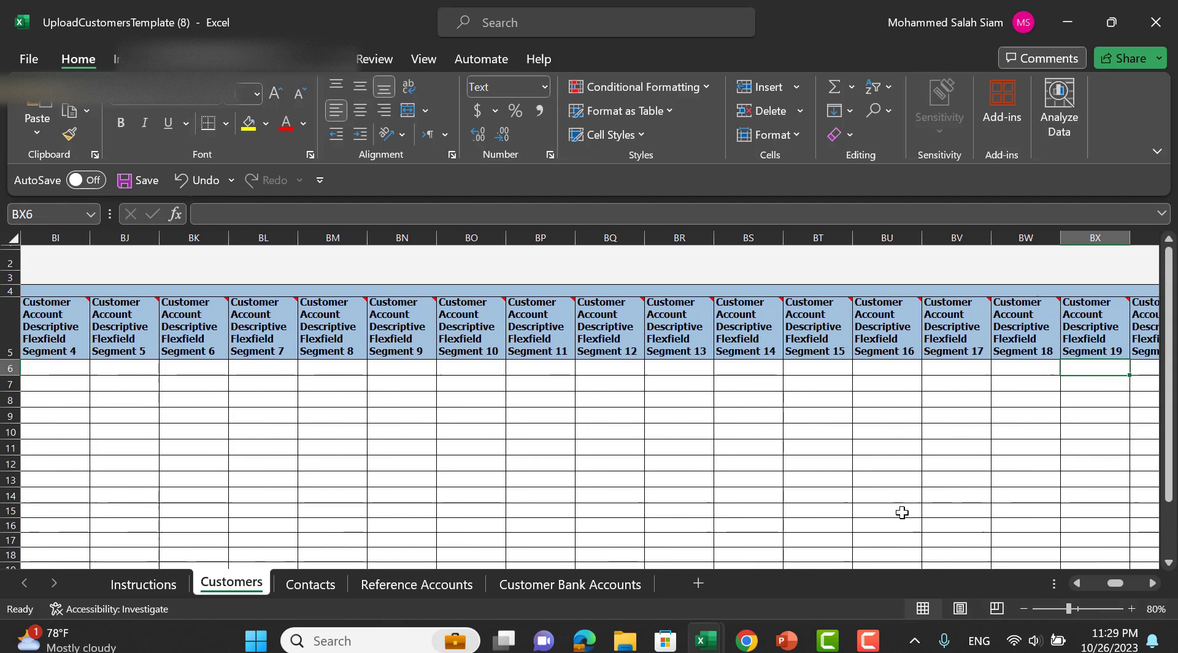
key("Return")
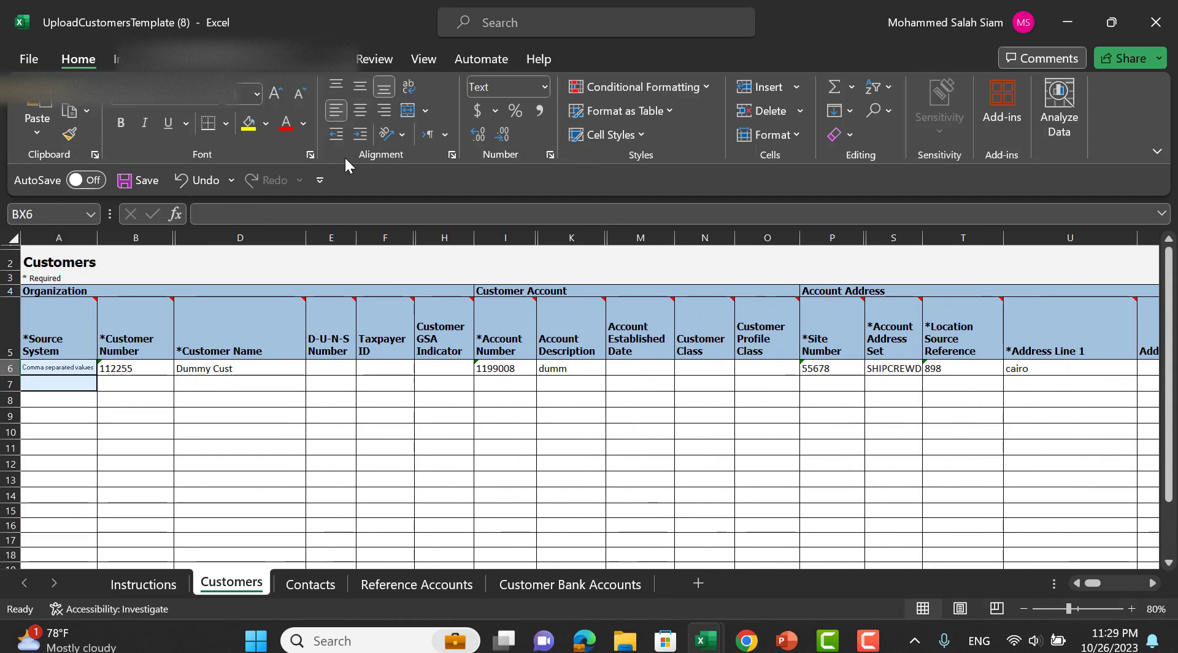
Search the ribbon tabs for the template's upload commands.
left_click(68, 368)
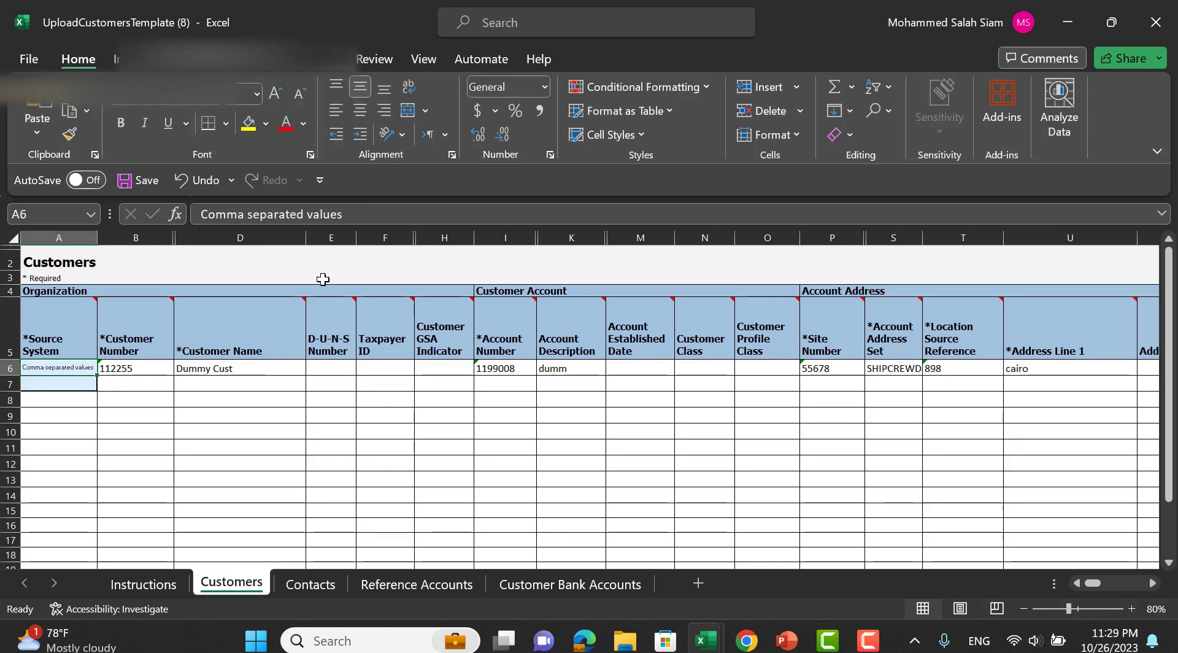
left_click(321, 276)
left_click(325, 69)
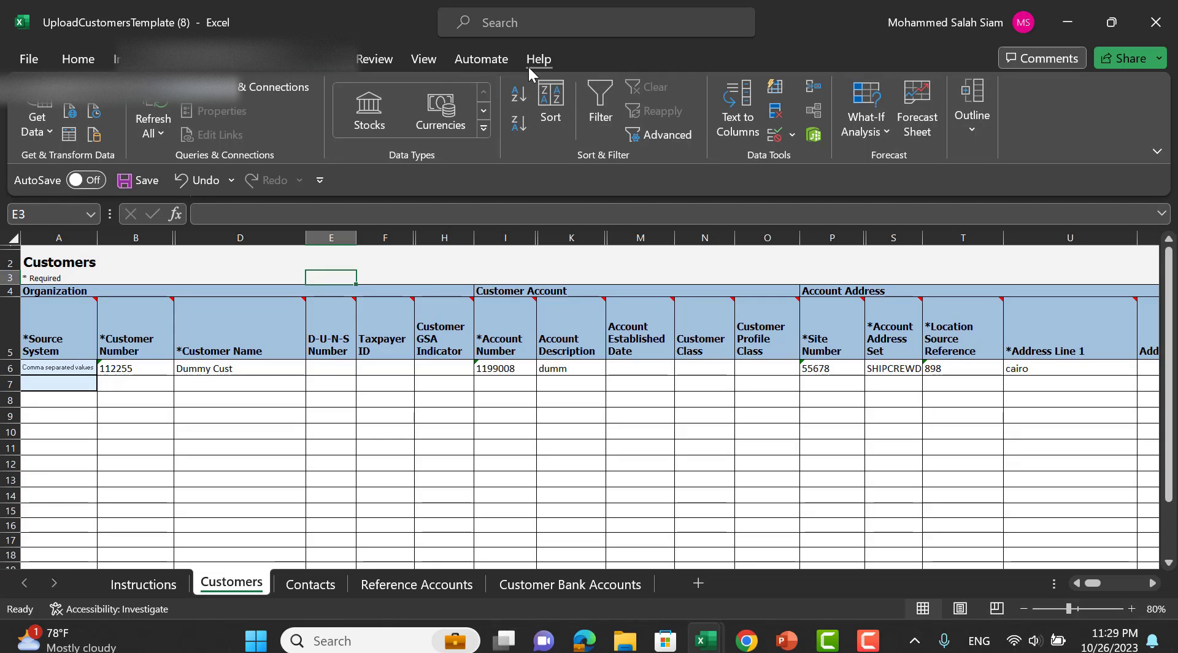
left_click(385, 264)
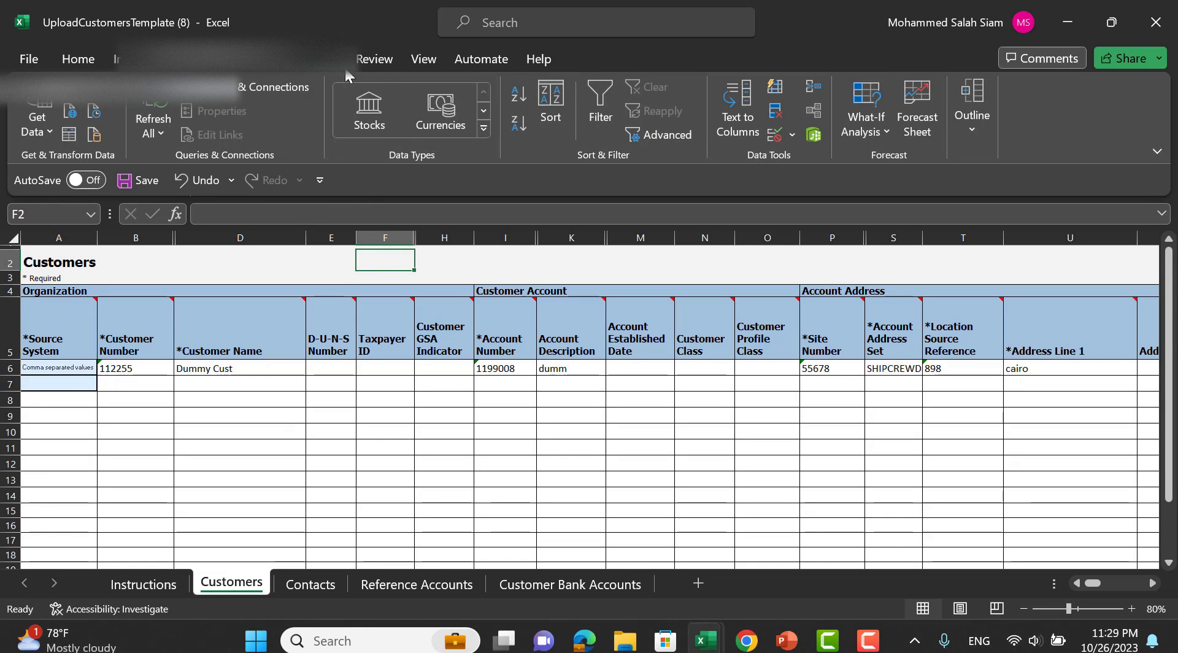
left_click(481, 59)
left_click(538, 59)
left_click(374, 58)
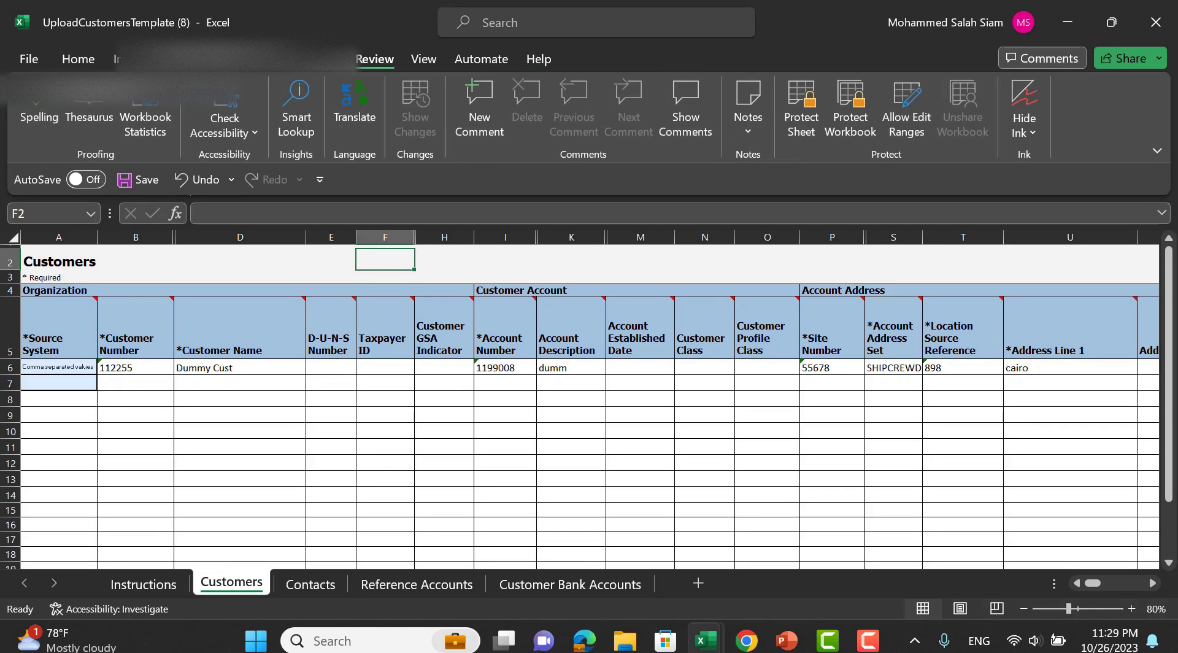
left_click(326, 59)
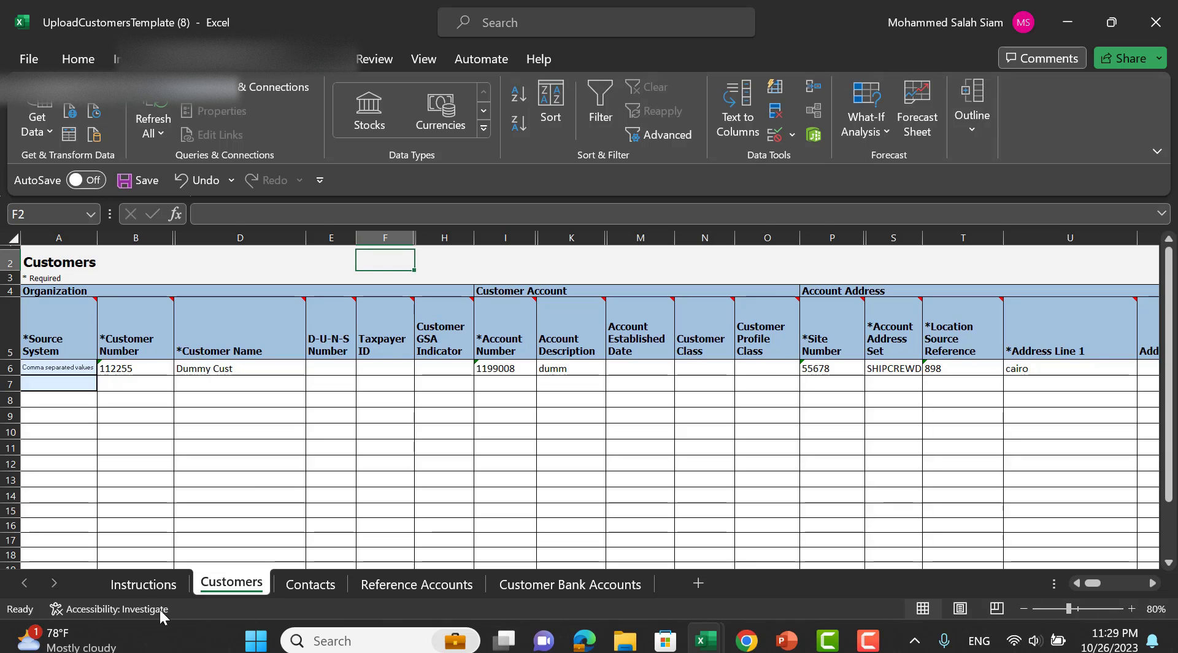
From the Instructions sheet, generate the CSV and save the ZIP as aruploadcustomerscutomserdum.
left_click(143, 584)
scroll(155, 409, "up", 3)
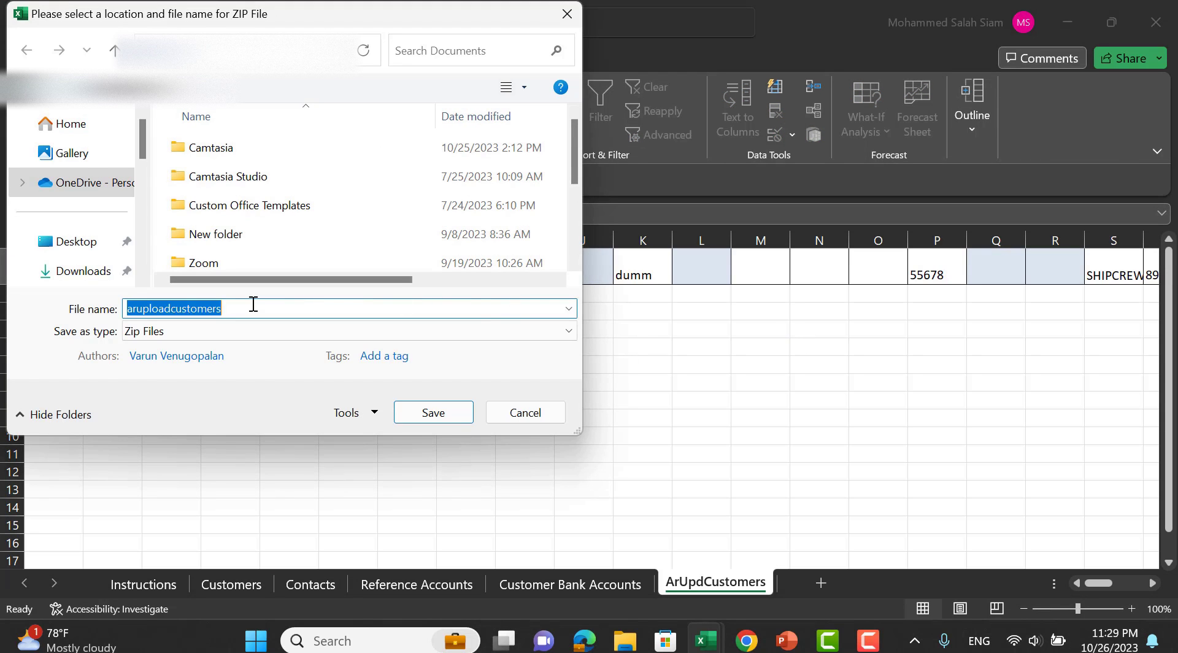
left_click(260, 310)
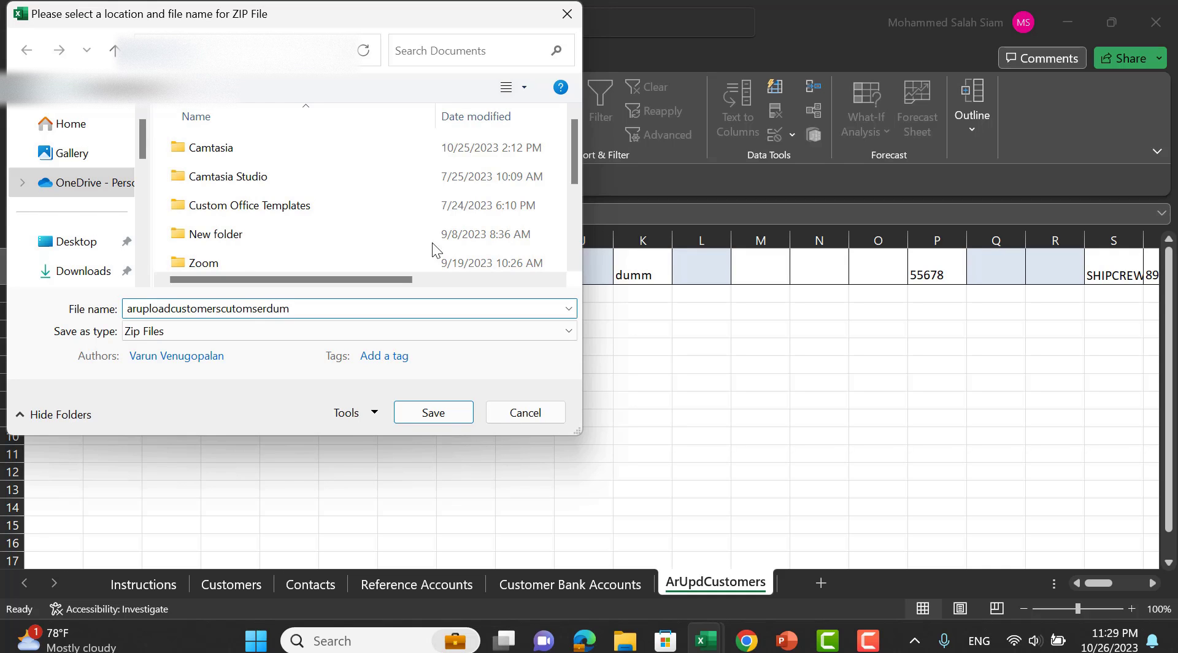
left_click(451, 408)
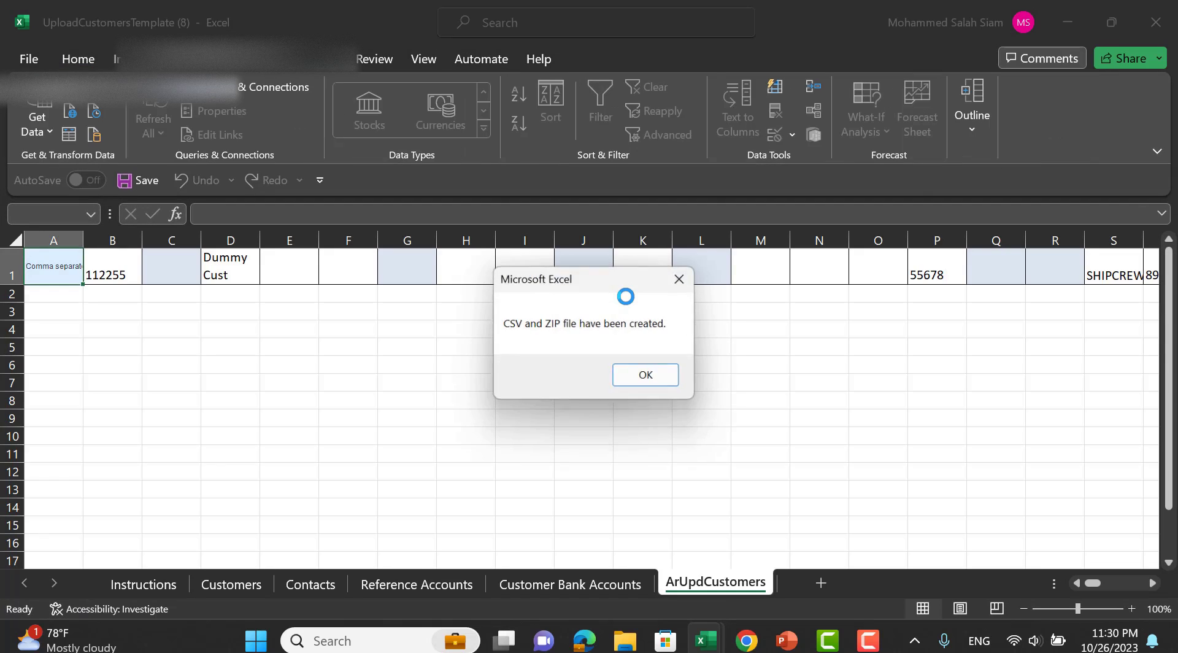
left_click(642, 376)
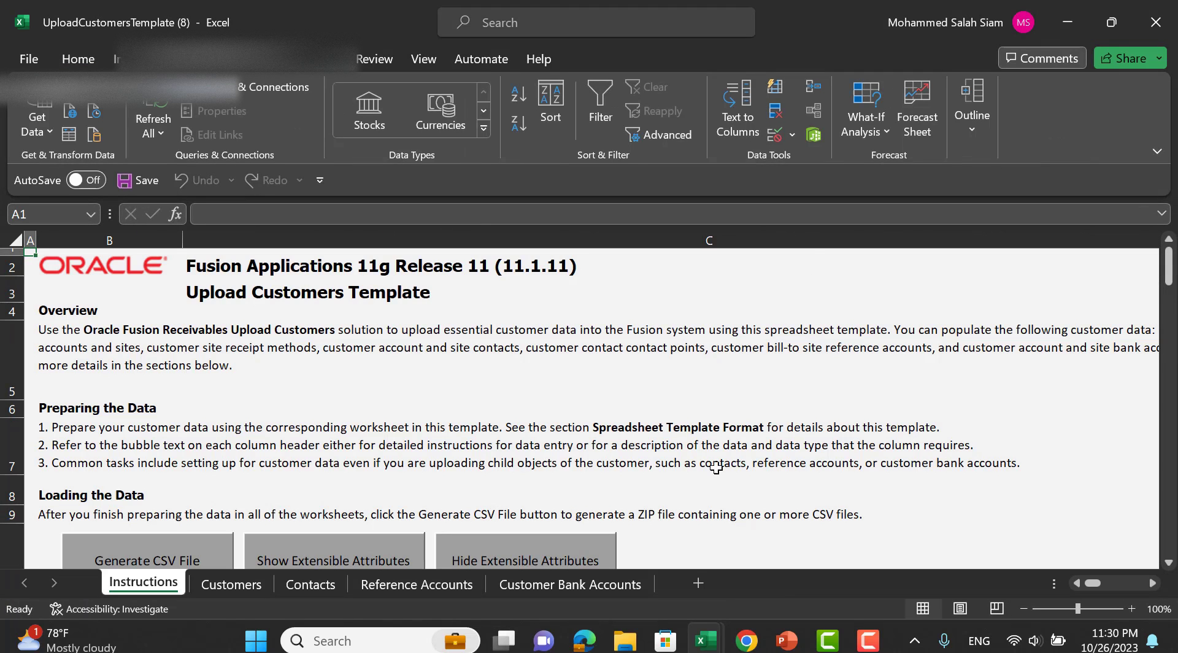
Upload the aruploadcustomerscutomserdum ZIP as batch Dum Customer and submit it.
mouse_move(746, 641)
left_click(911, 550)
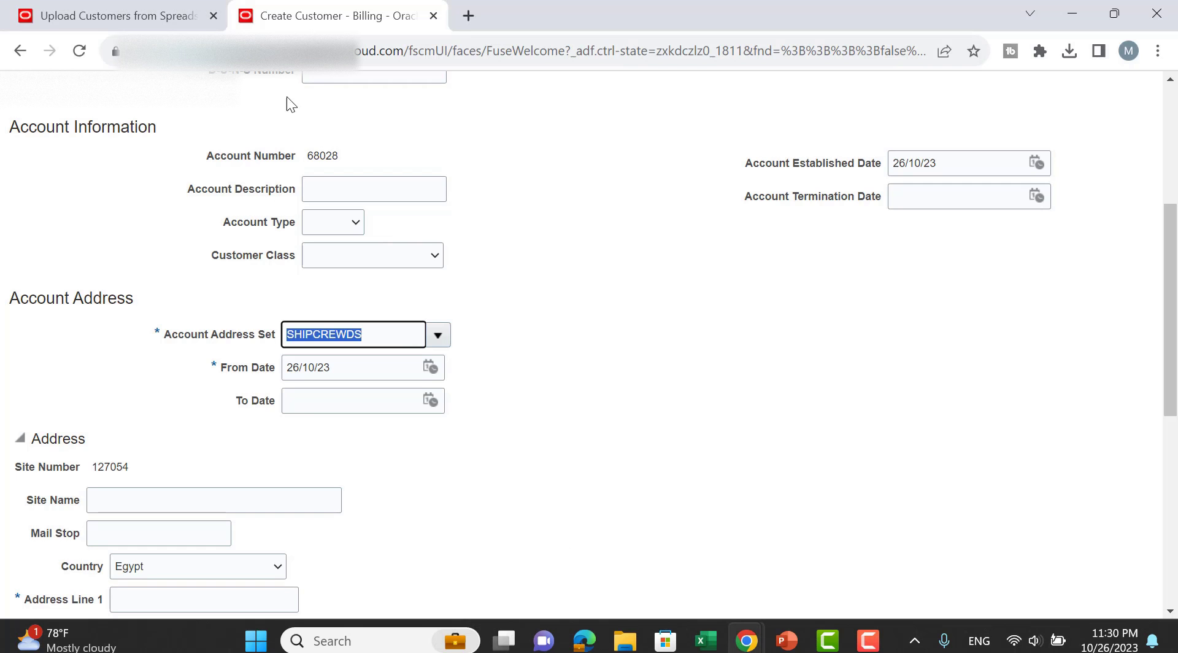
left_click(123, 15)
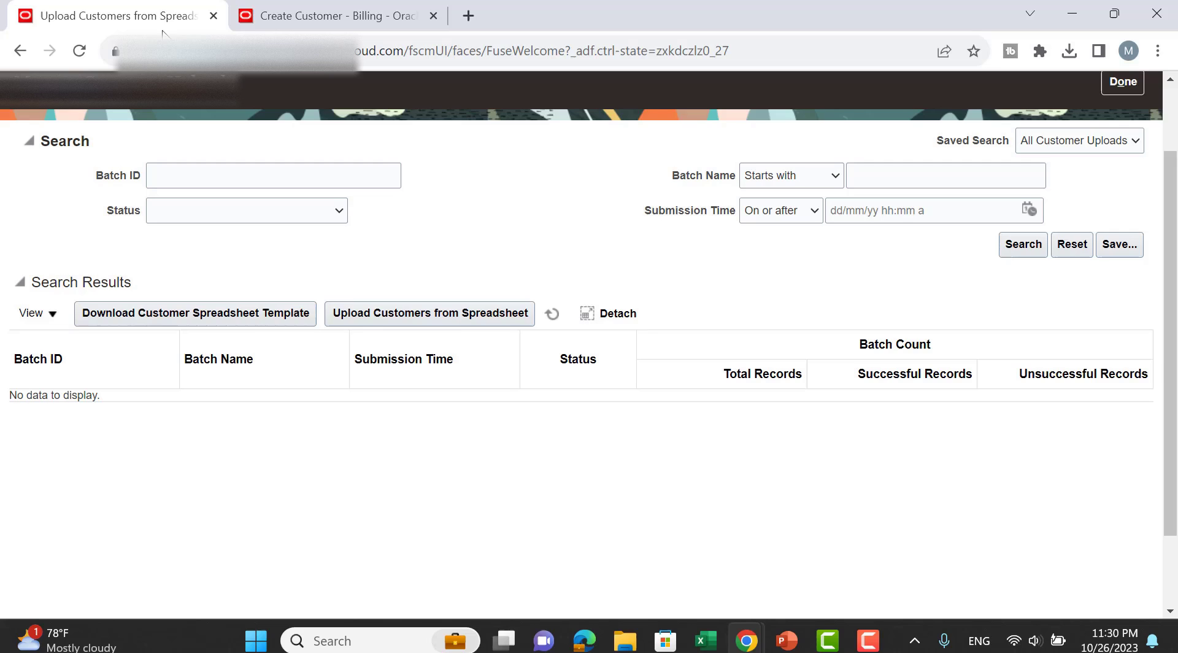
left_click(405, 312)
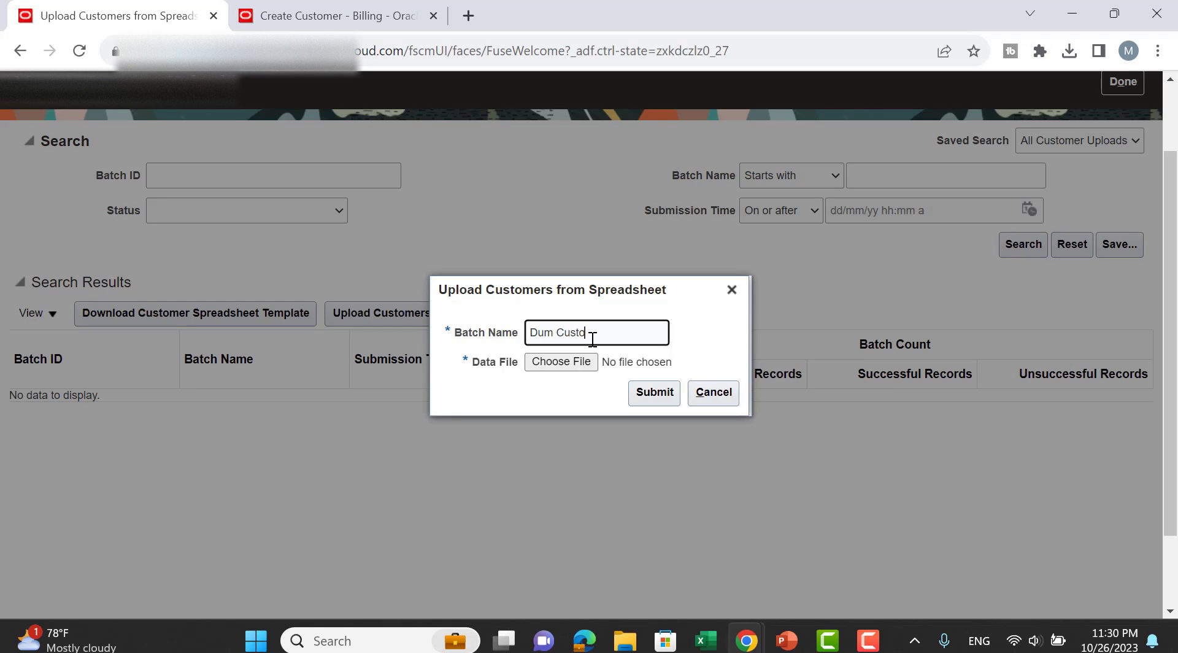
left_click(568, 361)
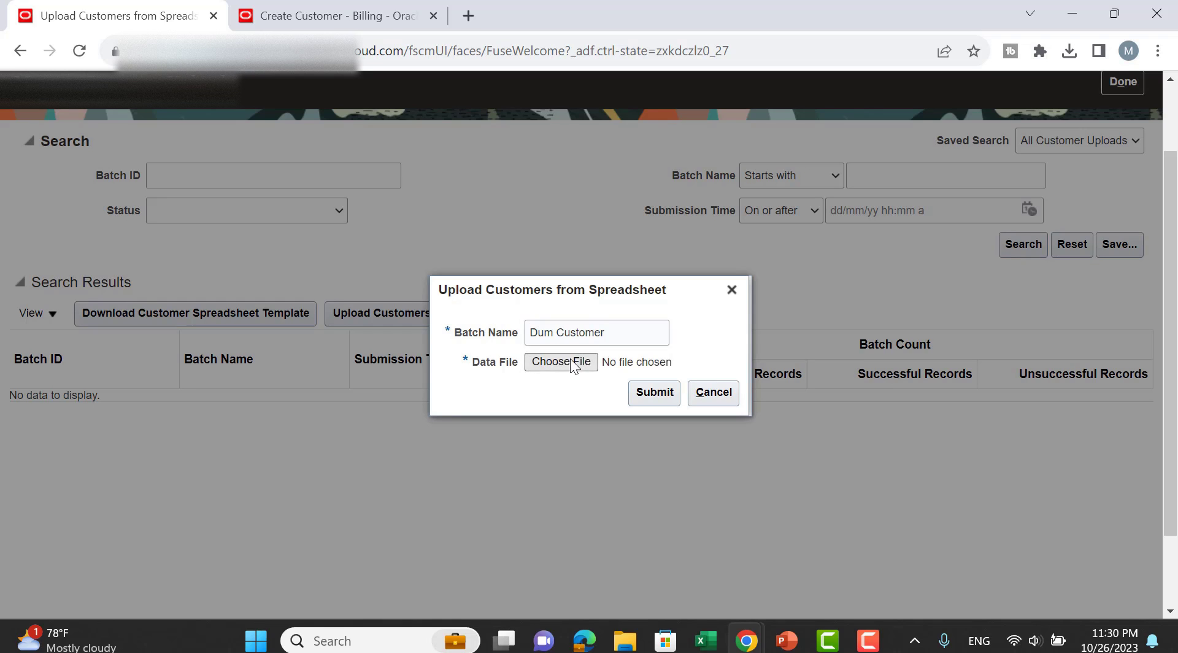
left_click(333, 152)
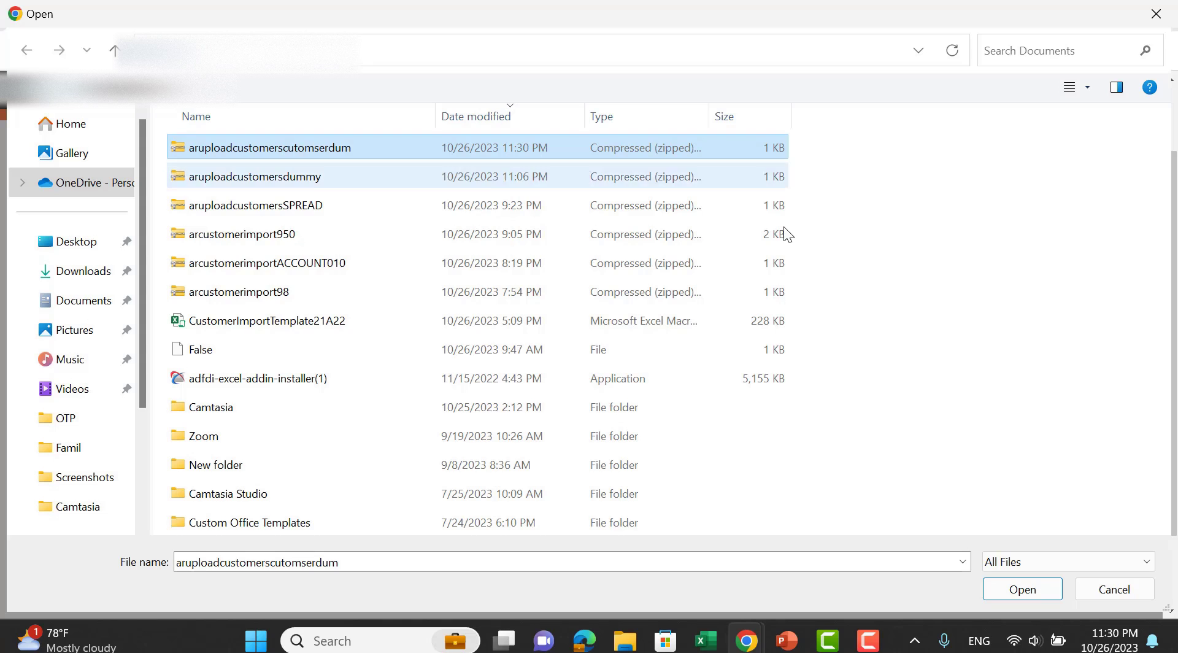
left_click(1021, 587)
left_click(654, 392)
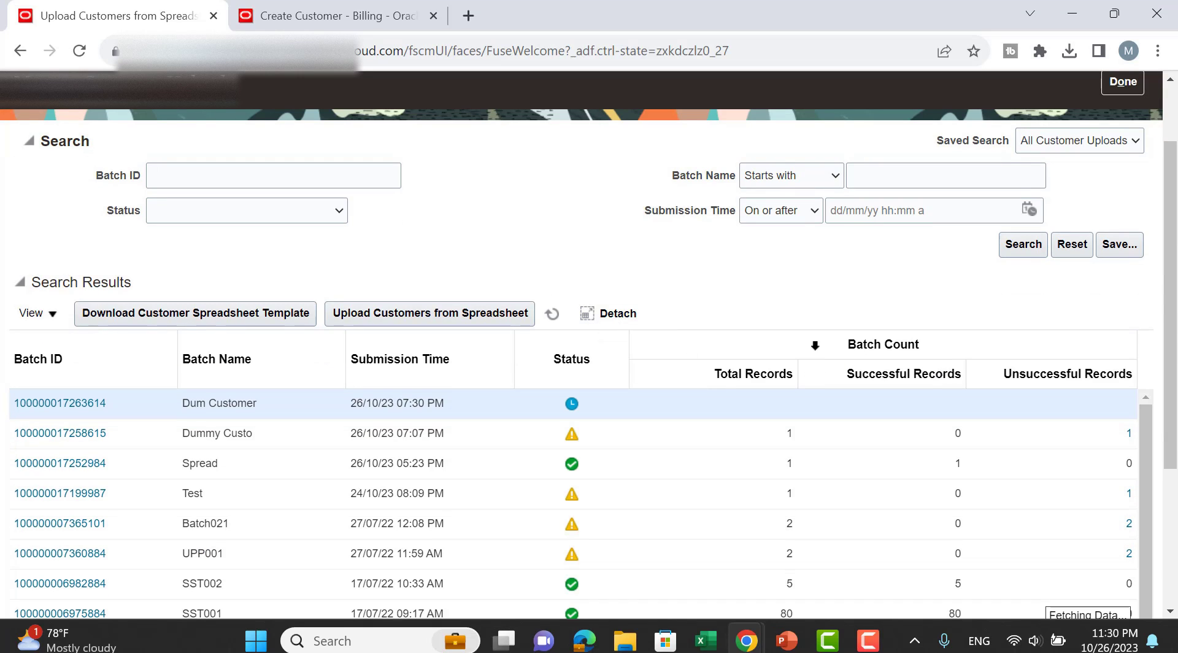
left_click(363, 18)
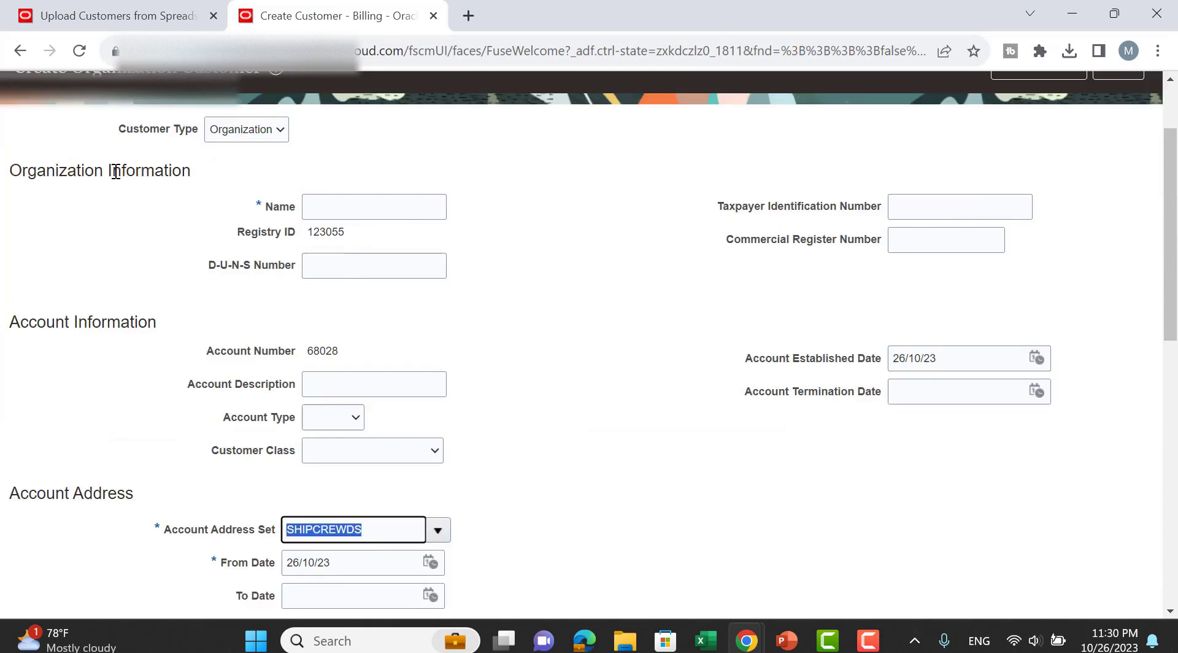
Go to Tools > Scheduled Processes from the Navigator, discarding the unsaved customer form.
scroll(116, 171, "up", 3)
left_click(23, 131)
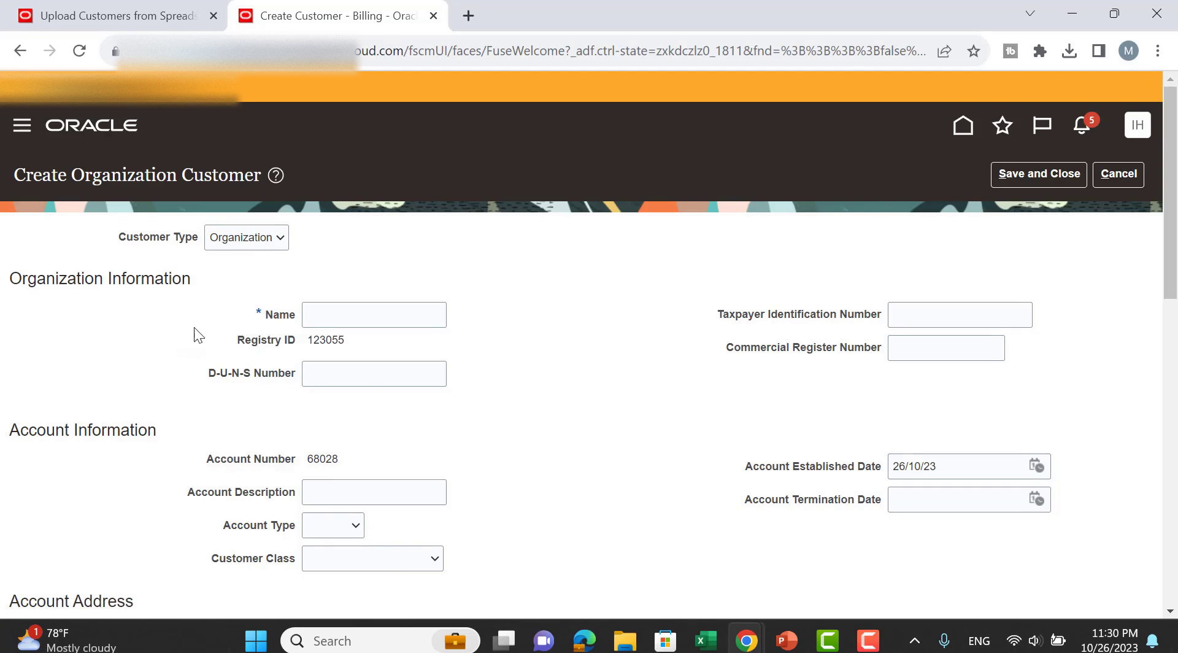
scroll(197, 334, "down", 10)
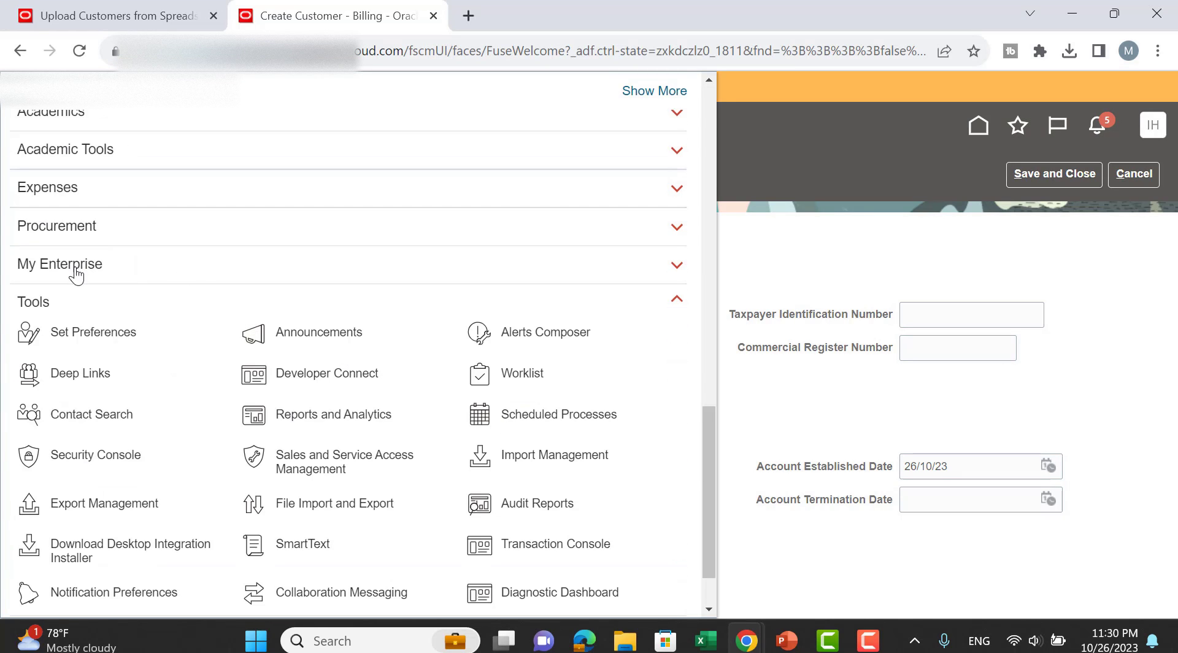
left_click(626, 251)
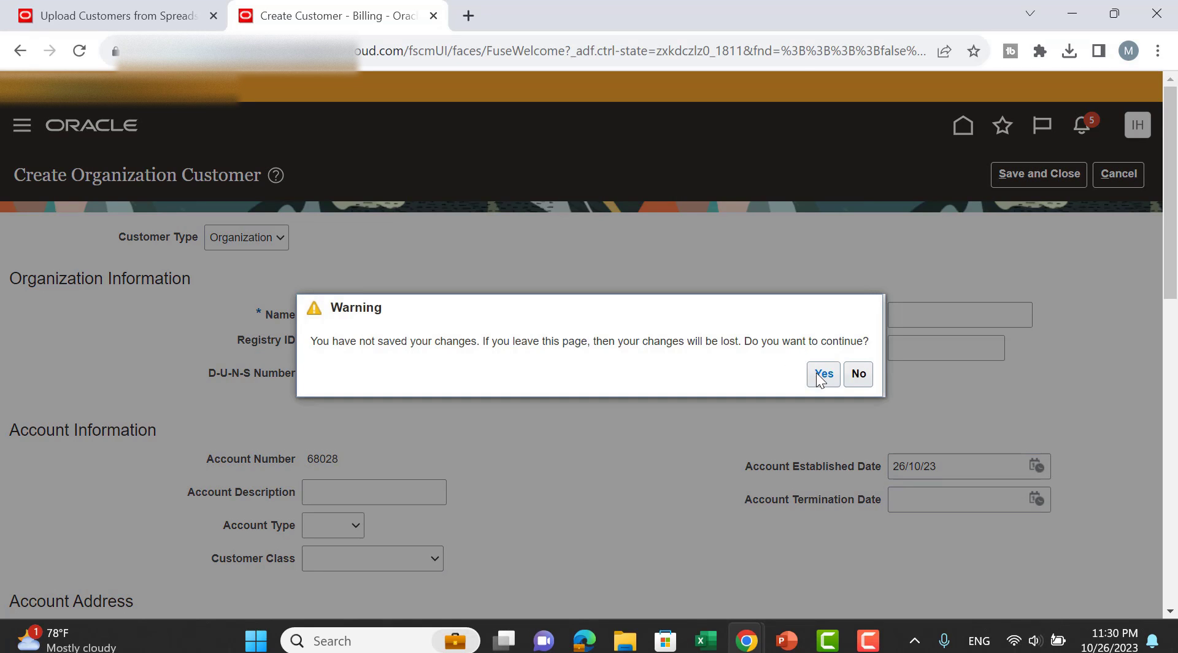
left_click(821, 376)
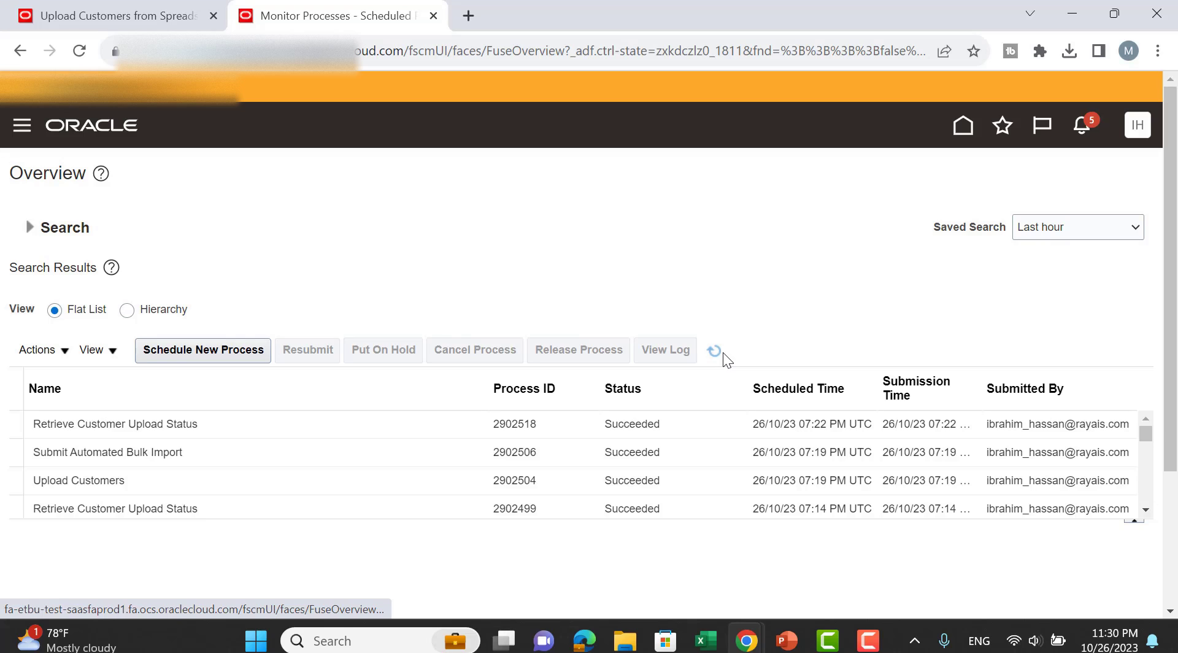
Refresh until the upload jobs succeed and view Load Interface File for Import details.
left_click(719, 351)
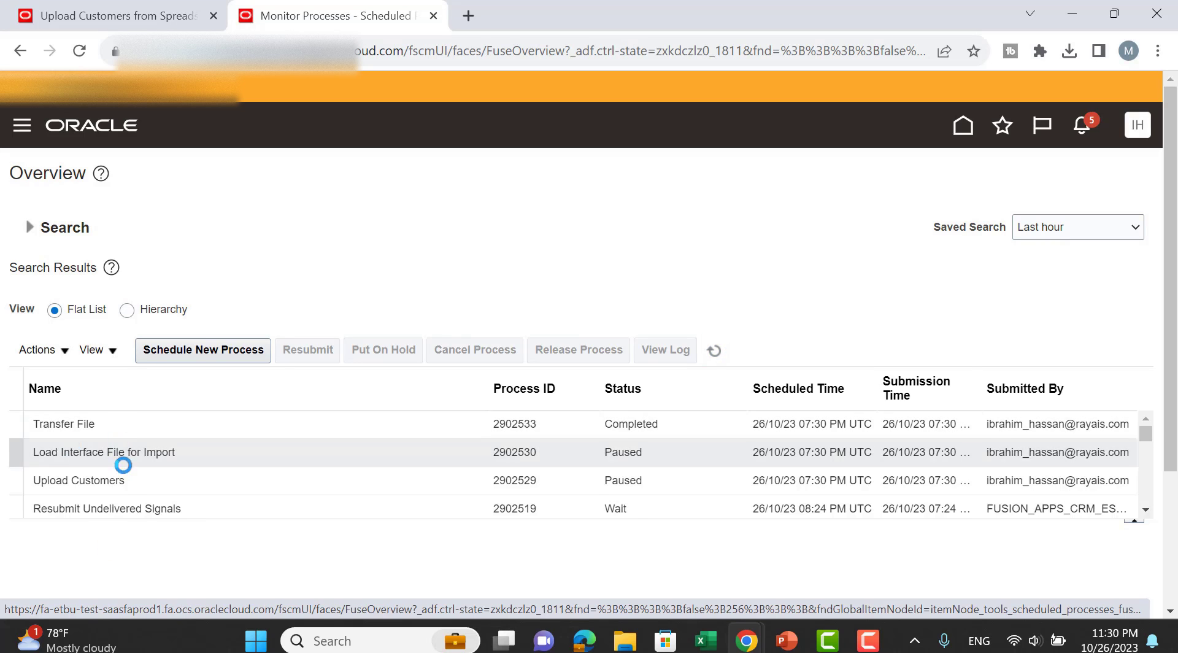
left_click(718, 350)
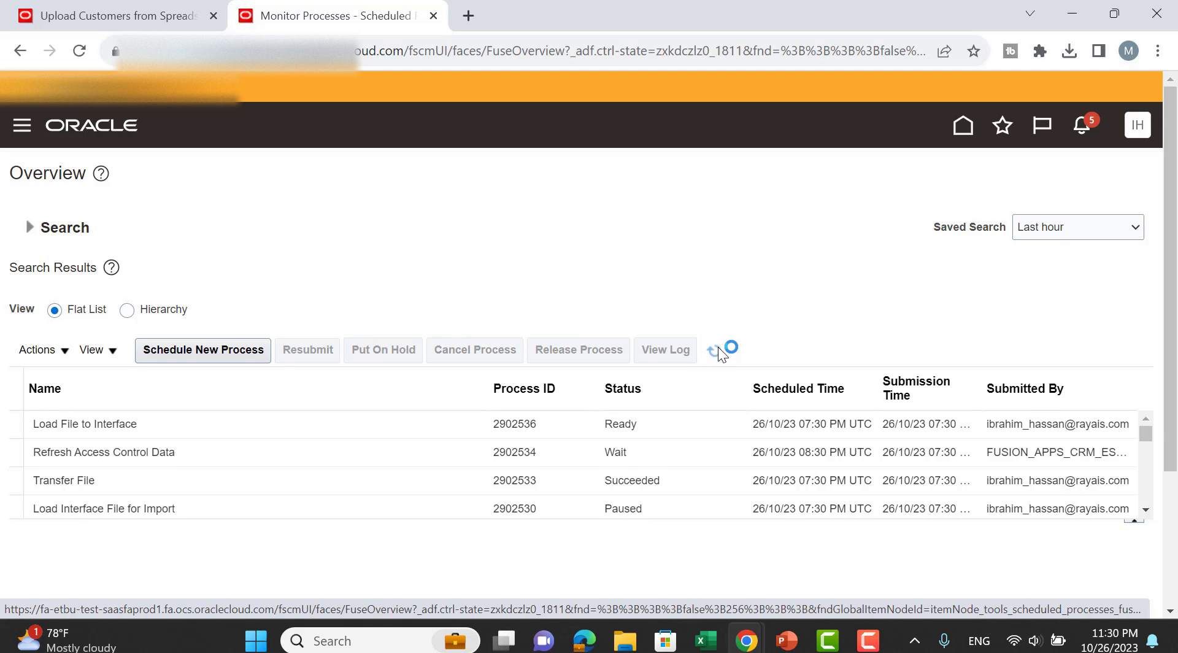
left_click(718, 351)
left_click(713, 350)
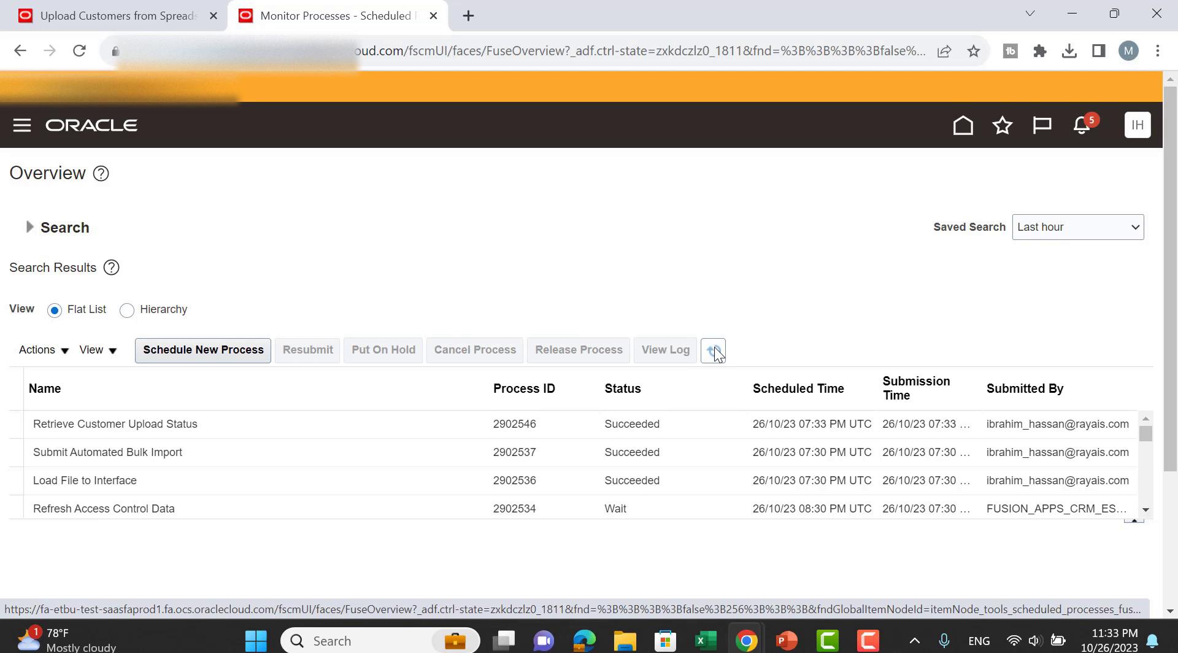
scroll(707, 451, "down", 3)
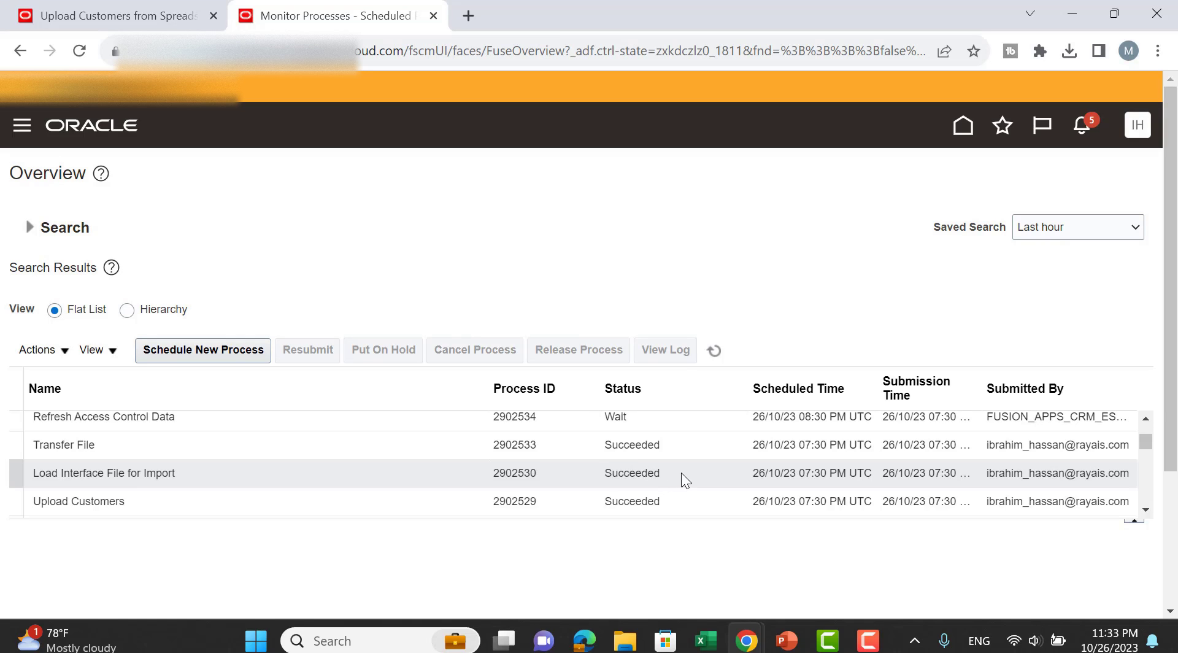
left_click(622, 474)
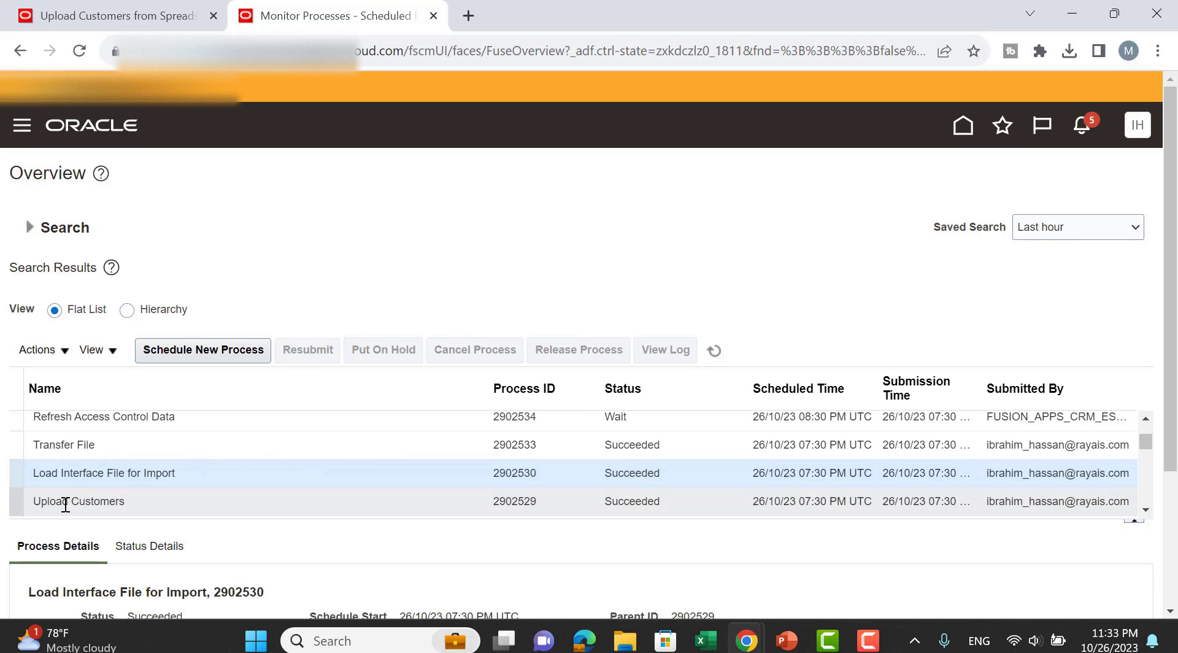
scroll(259, 519, "down", 1)
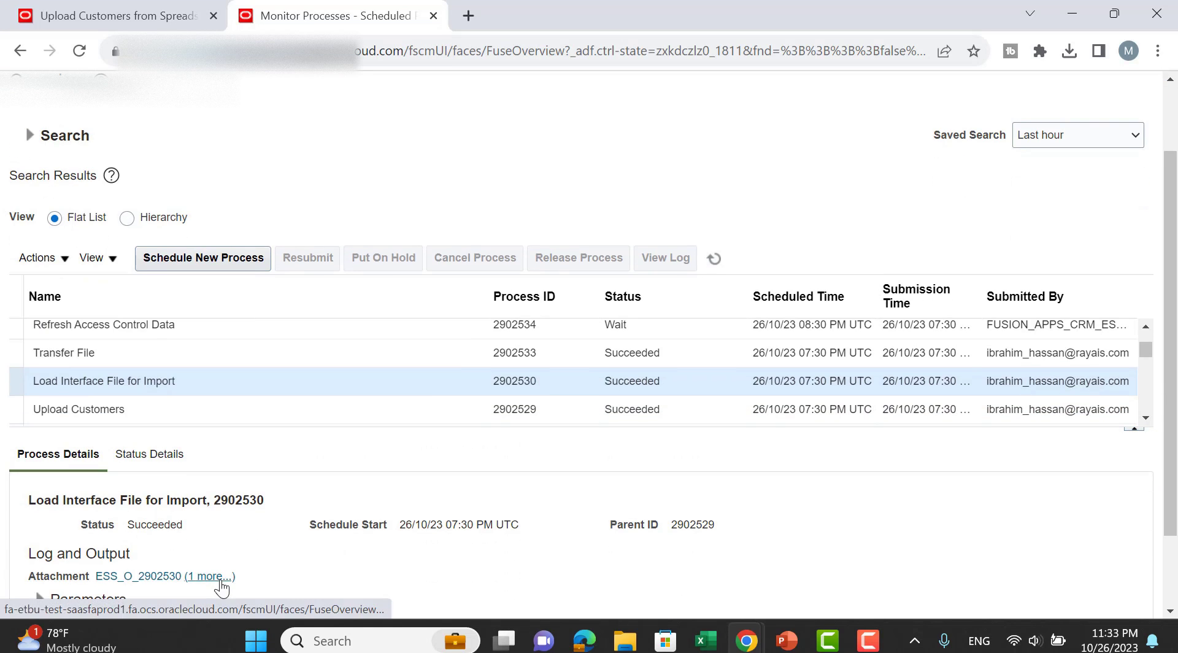
Re-search the customer upload batches to confirm Dum Customer shows 1 of 1 records successful, 0 unsuccessful.
left_click(104, 17)
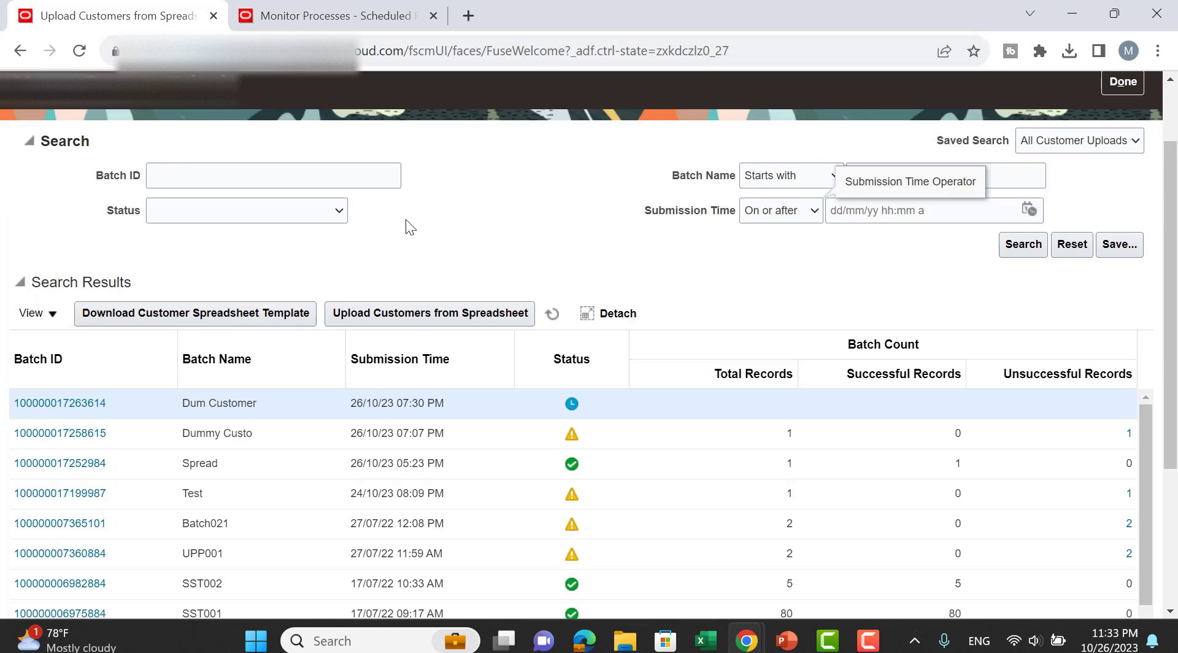
scroll(544, 253, "up", 1)
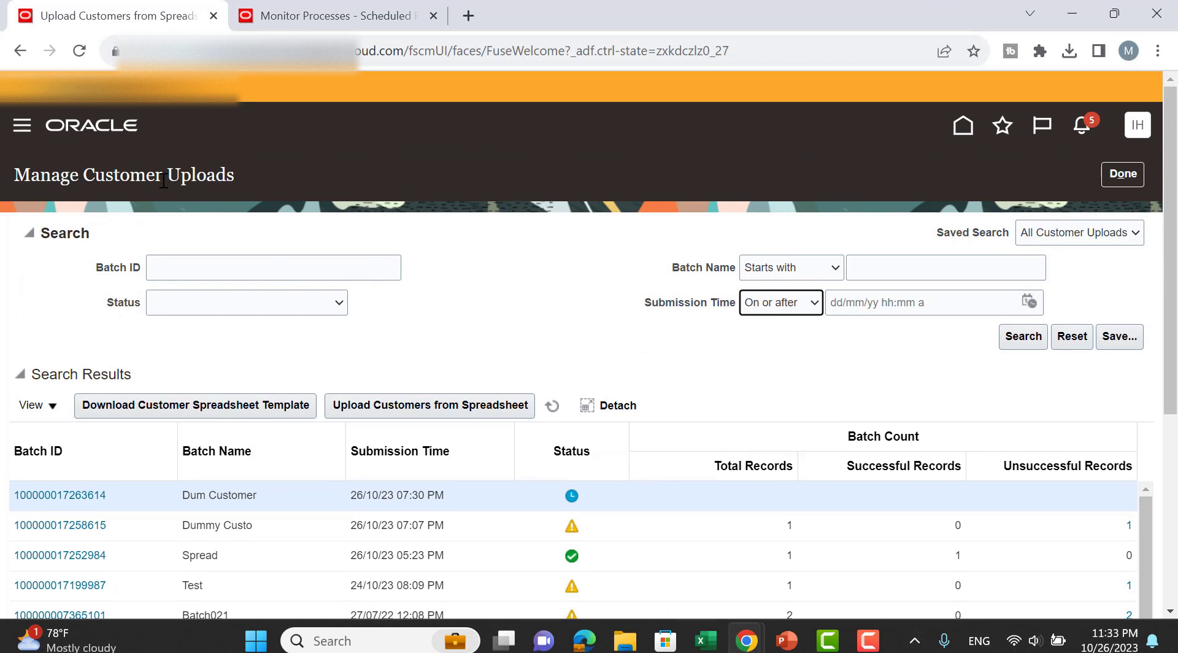
left_click(1021, 343)
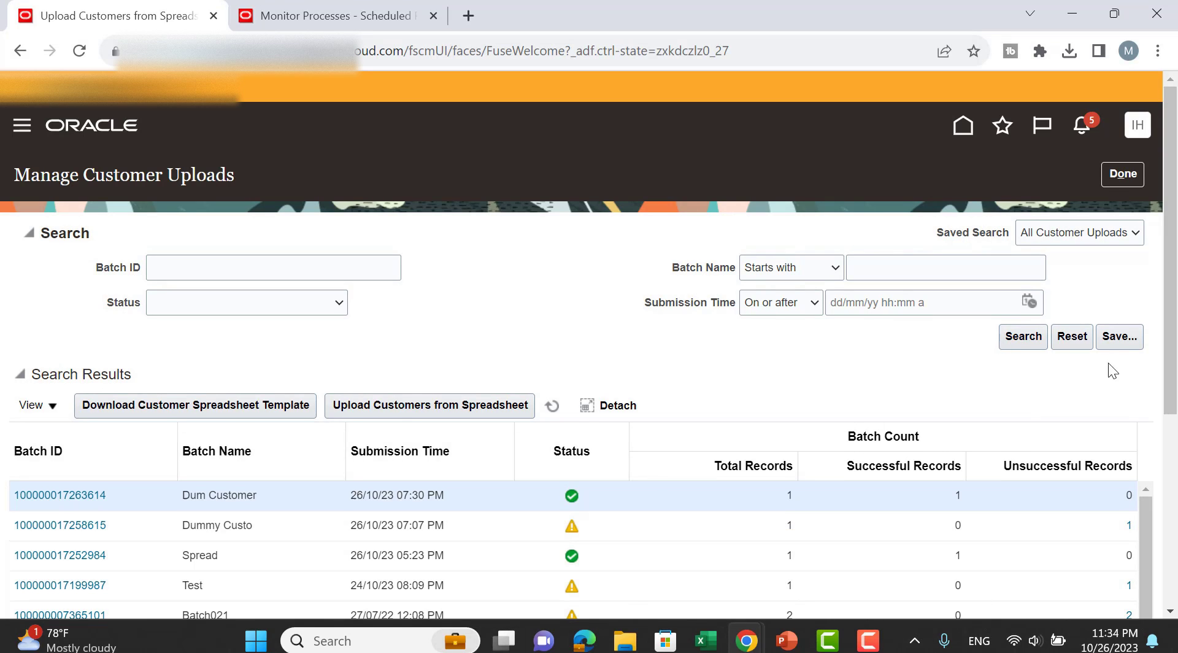
scroll(1136, 332, "down", 1)
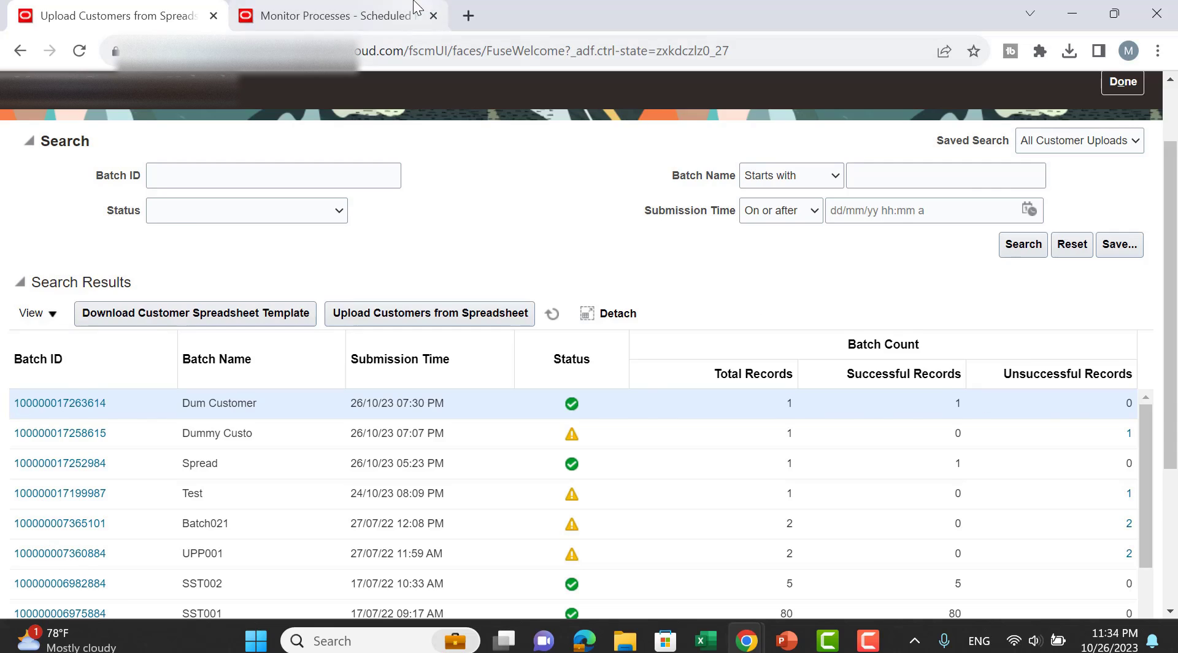
left_click(336, 15)
left_click(156, 9)
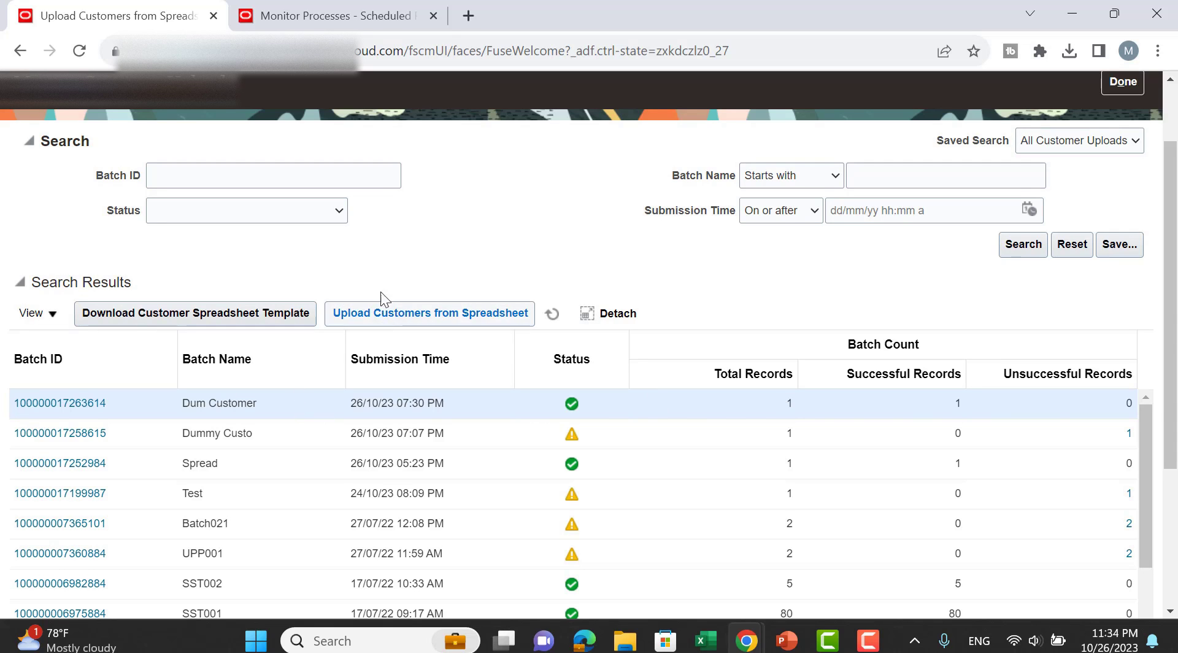
left_click(349, 18)
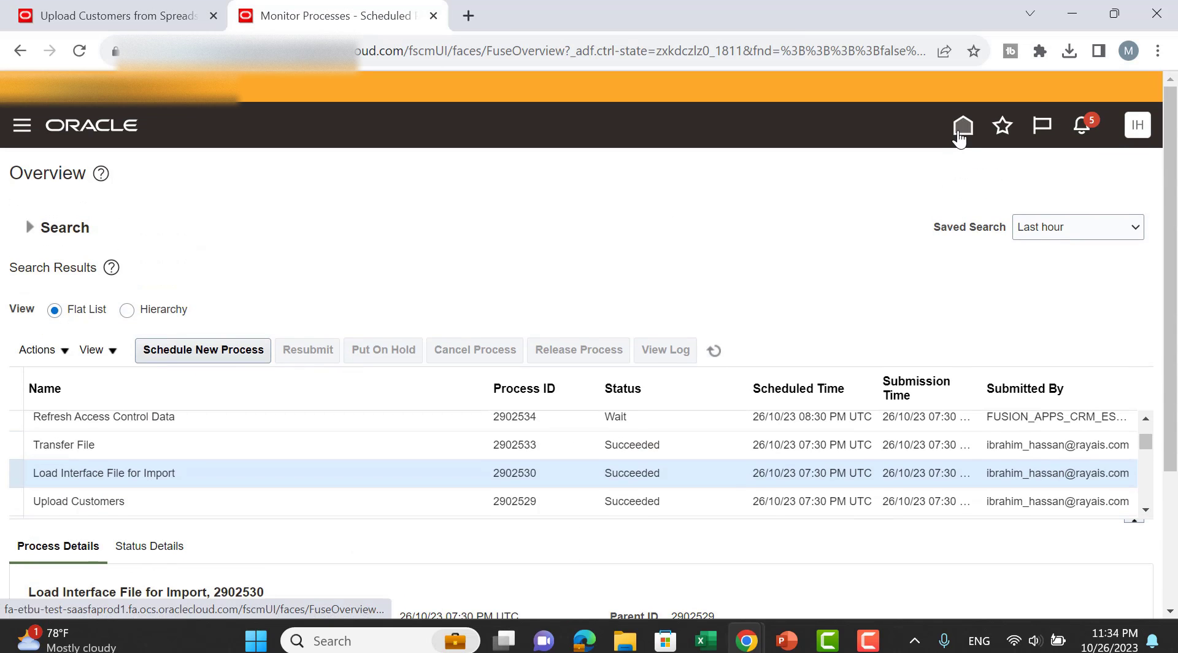
Open Manage Customers from Billing tasks and copy 'Dummy Cust' from the UploadCustomersTemplate Customers sheet.
left_click(963, 126)
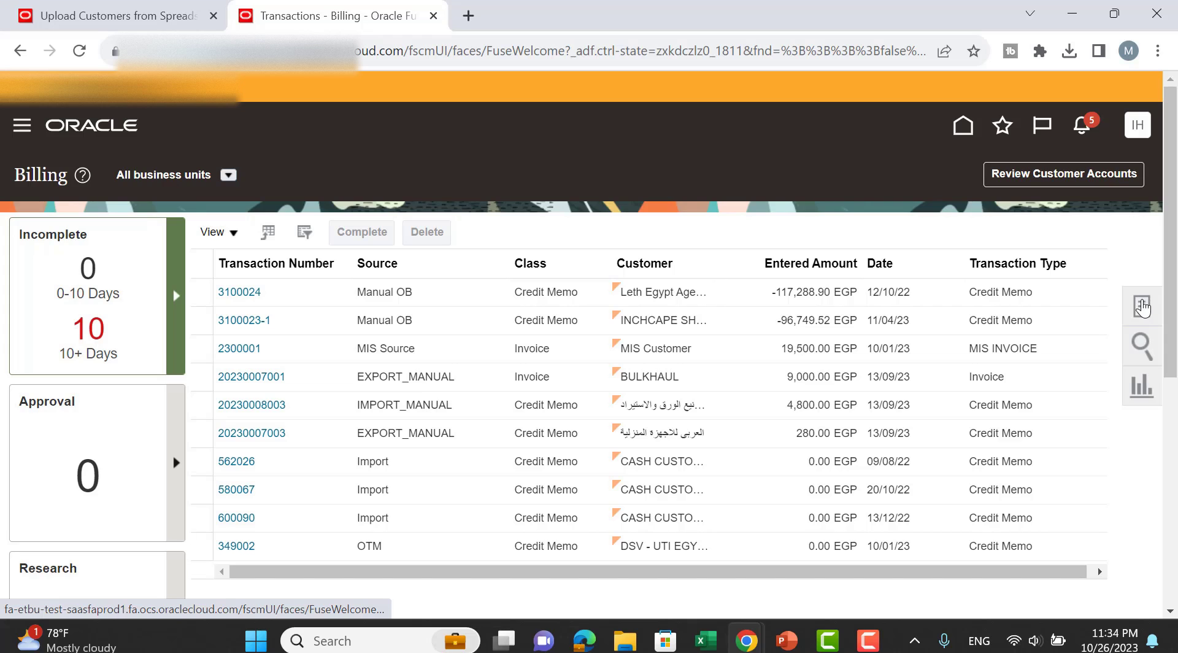
left_click(1141, 307)
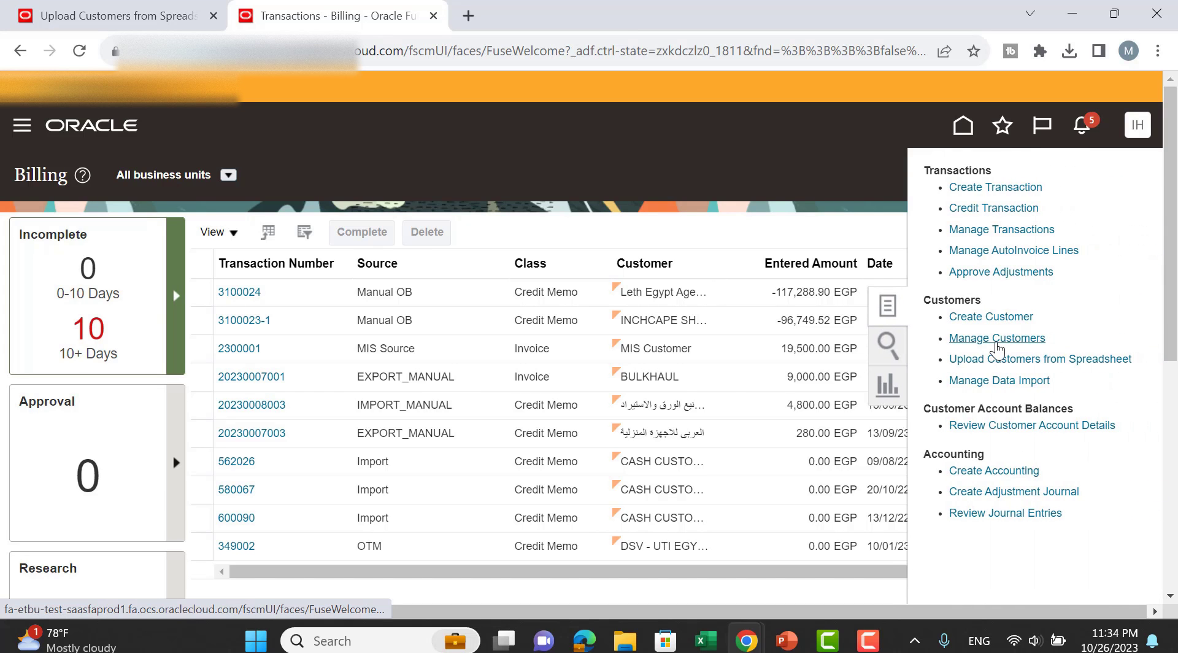
mouse_move(706, 641)
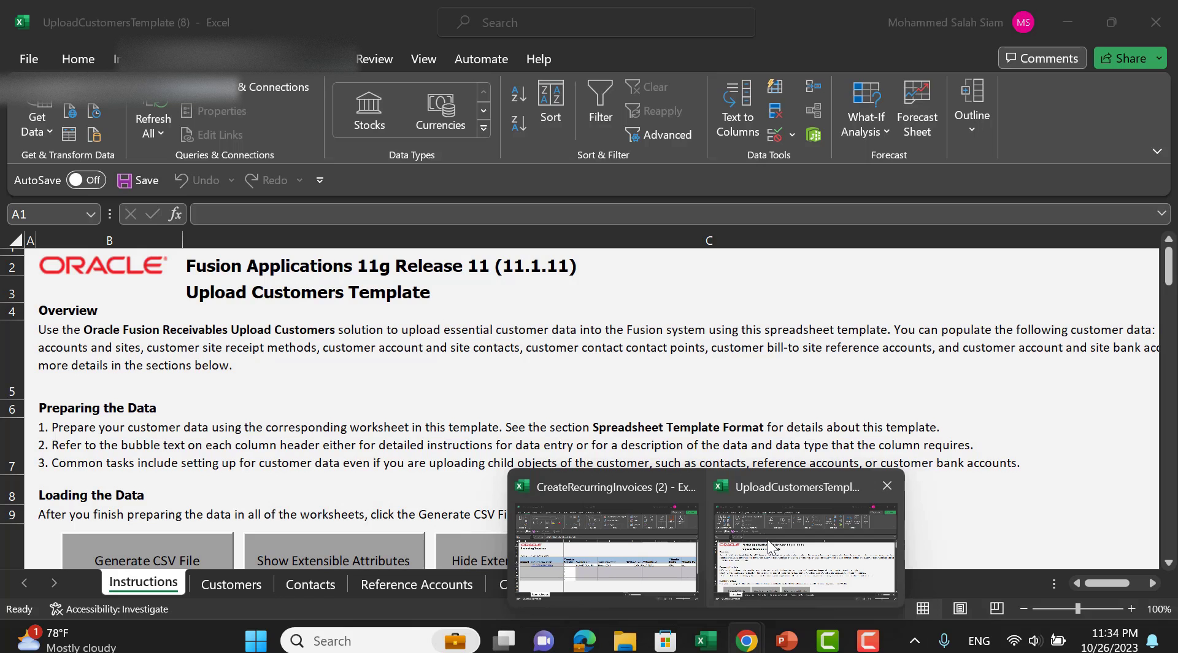
left_click(772, 547)
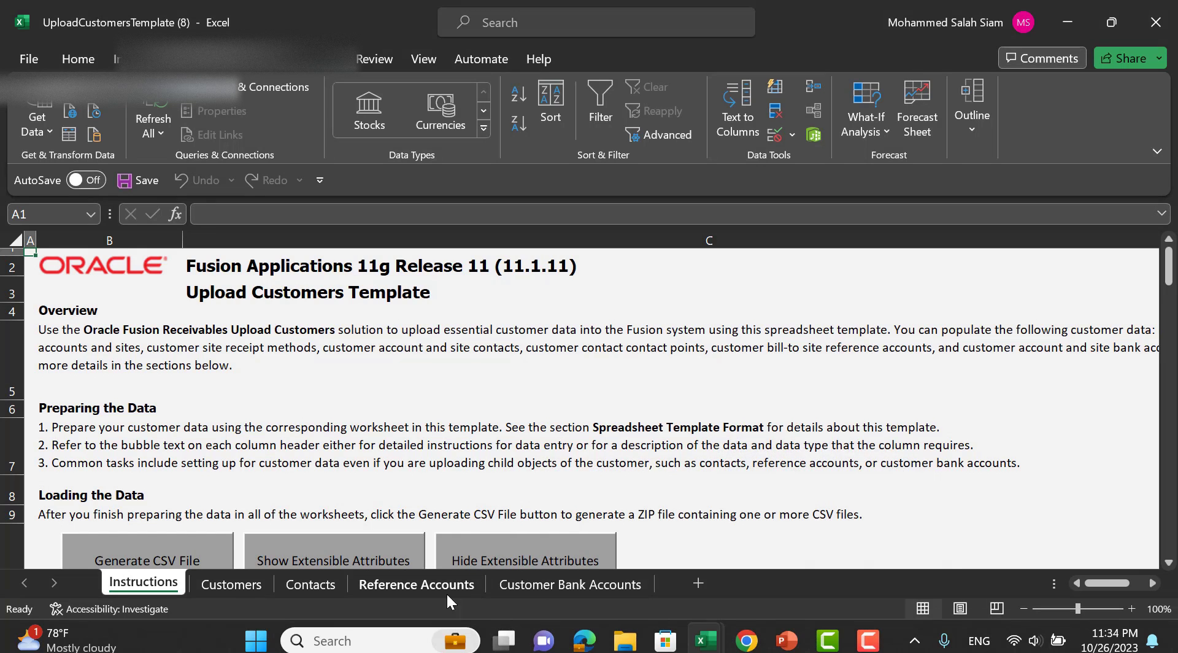
left_click(261, 581)
left_click(207, 373)
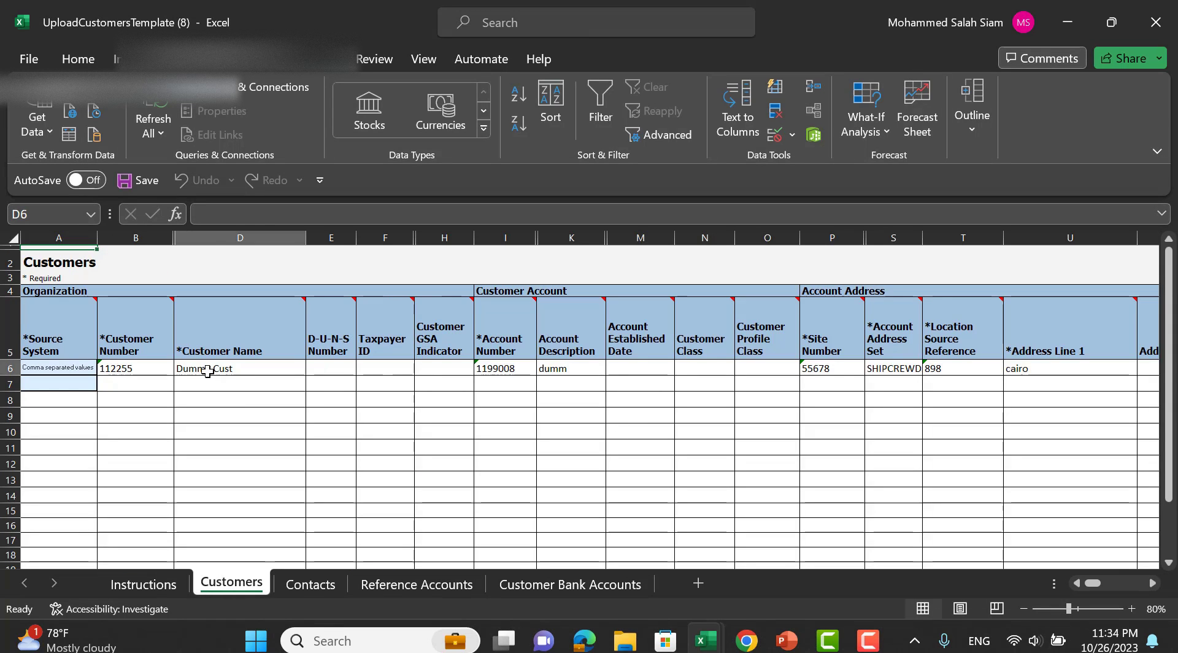
key("ctrl+c")
key("alt+Tab")
Search Organization Name 'Dummy Cust' and review its account and cairo, Egypt Bill-to site.
left_click(366, 363)
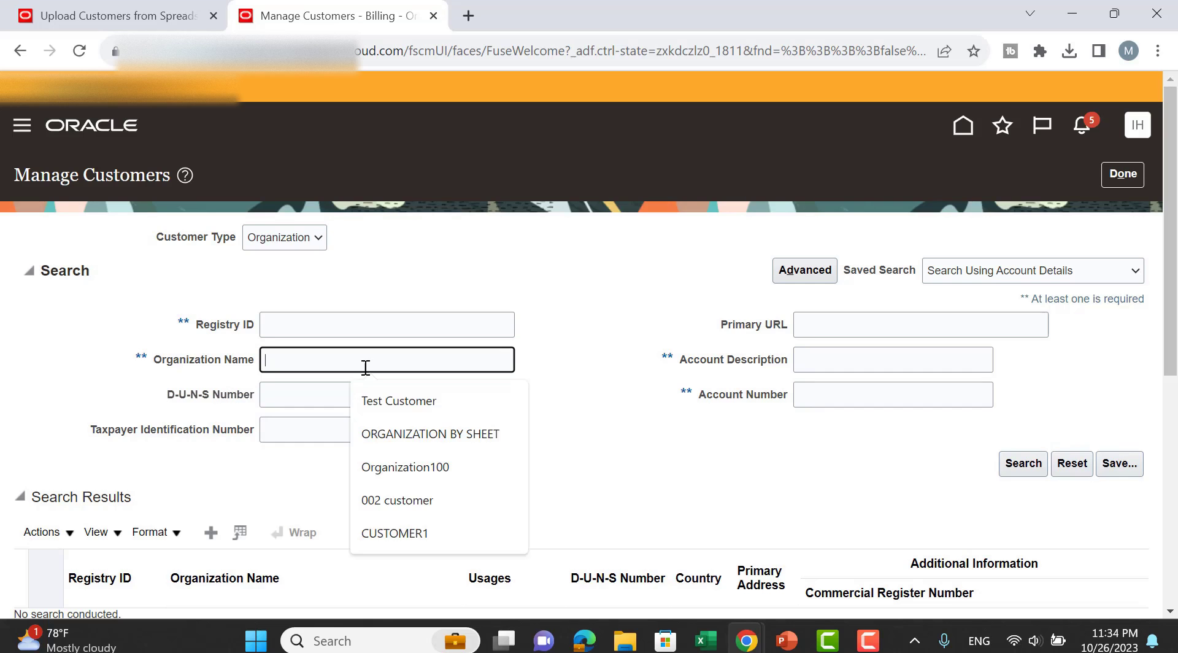
key("ctrl+v")
left_click(522, 319)
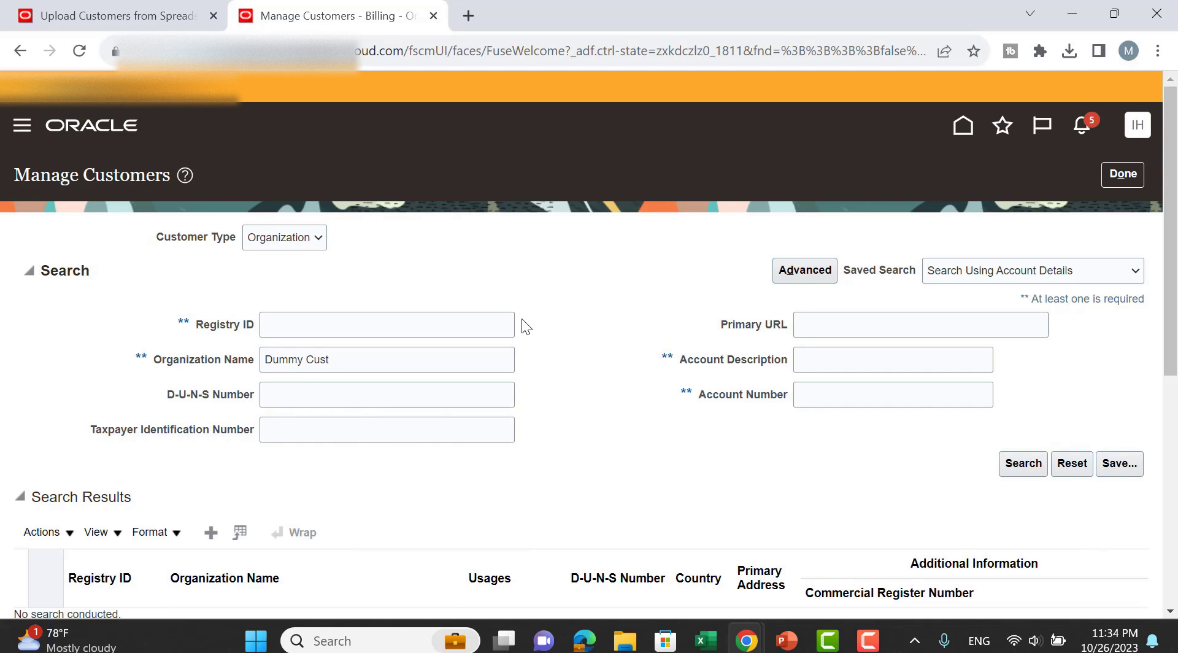
scroll(589, 308, "down", 4)
scroll(578, 307, "up", 2)
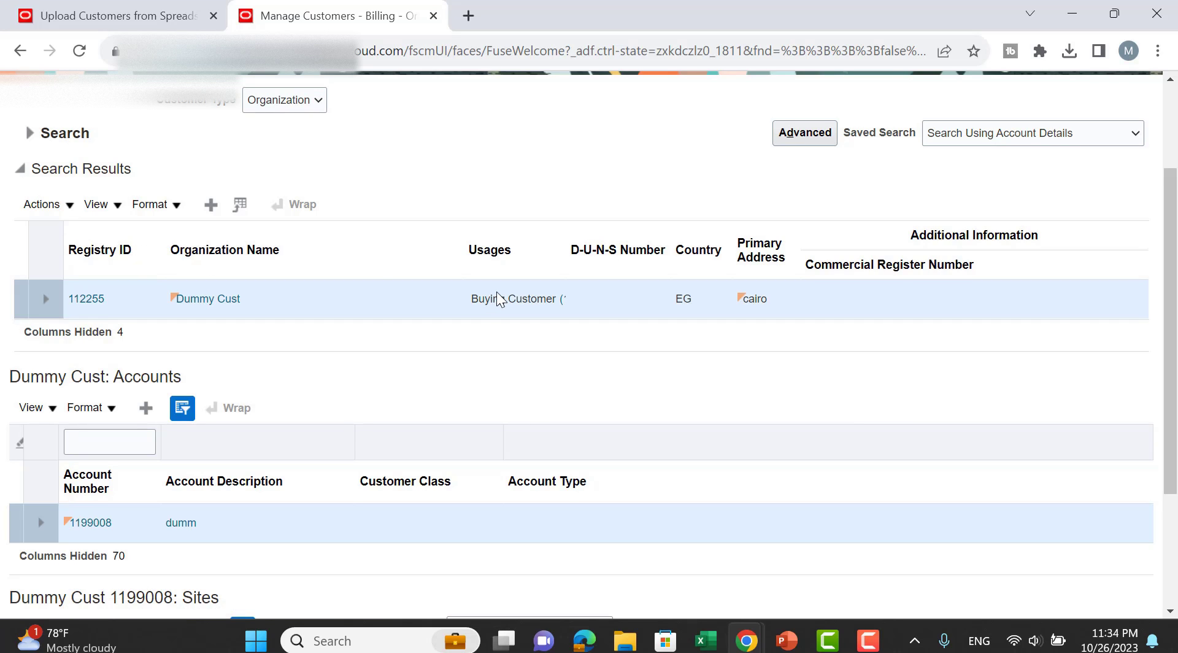
scroll(491, 298, "down", 3)
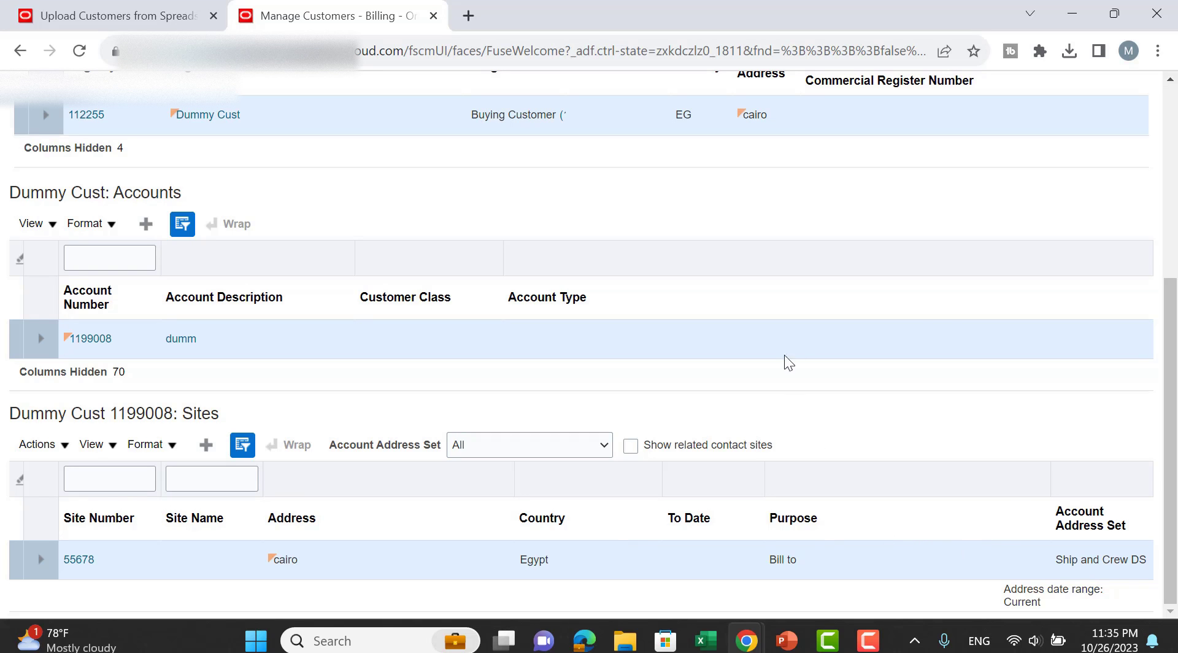
scroll(816, 341, "up", 2)
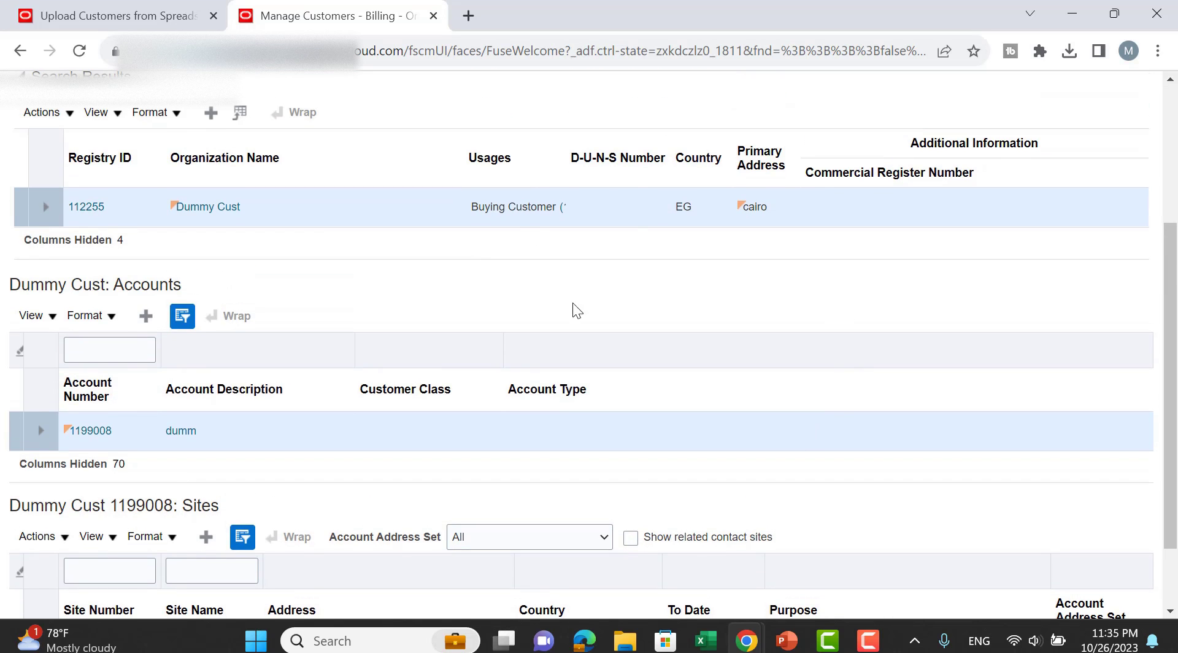
Download the Dummy Custo batch's 1 unsuccessful record as CorrectCustomerData (7).xlsx and connect it to the server.
key("alt+Tab")
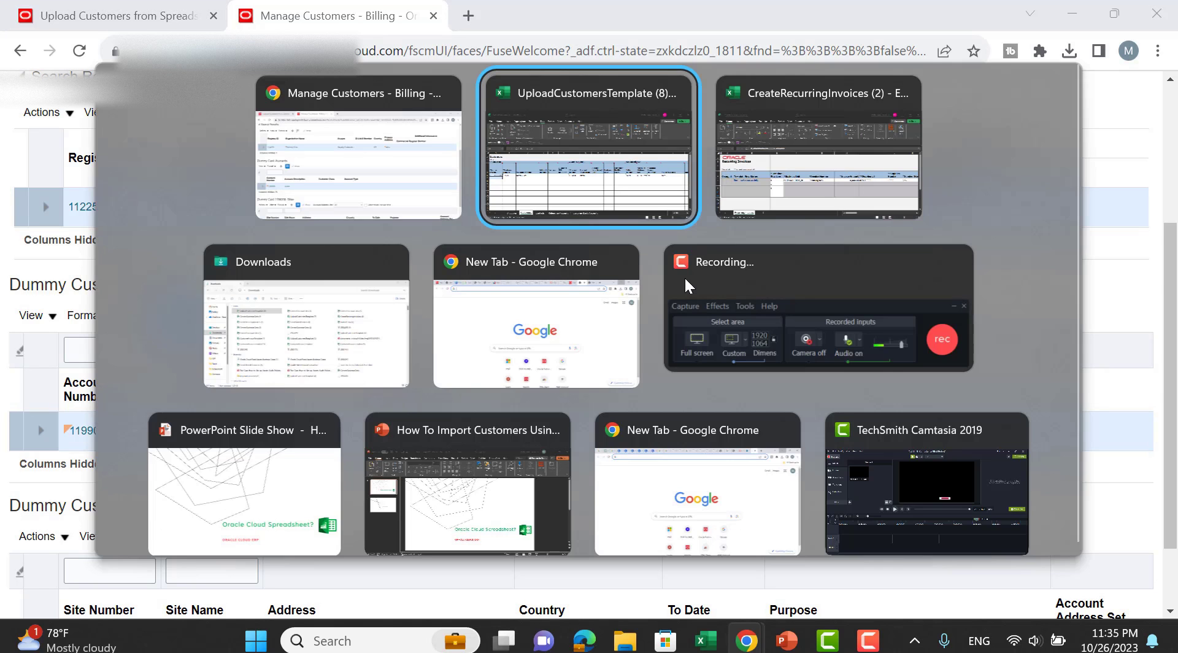
key("Tab")
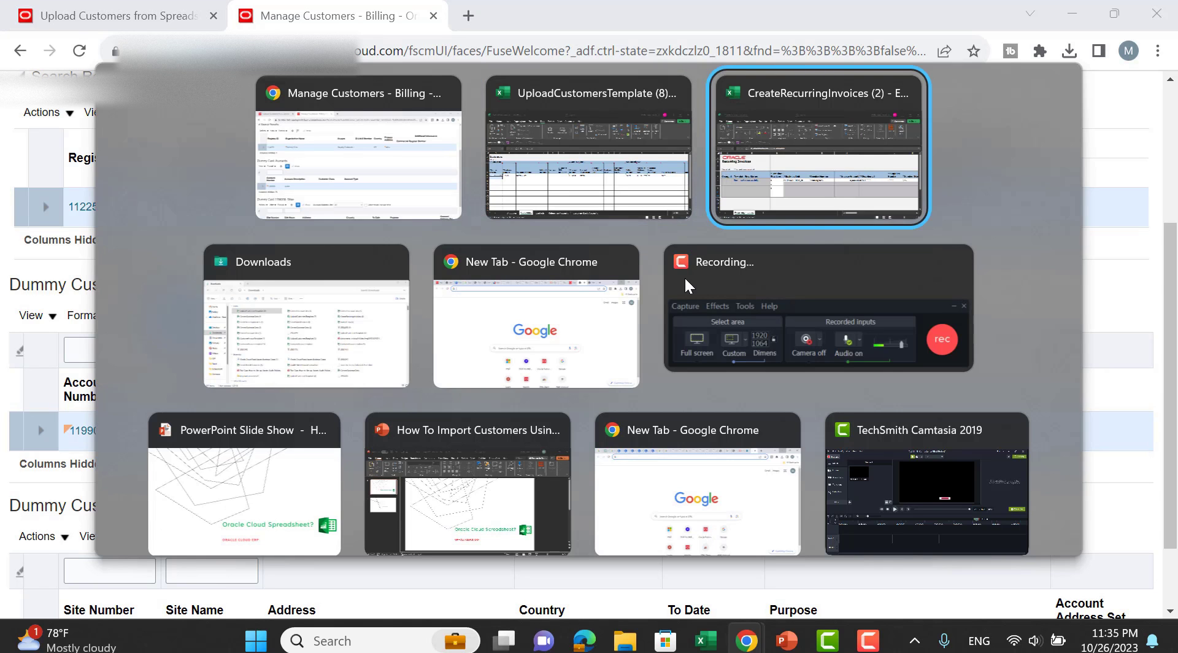
key("Tab")
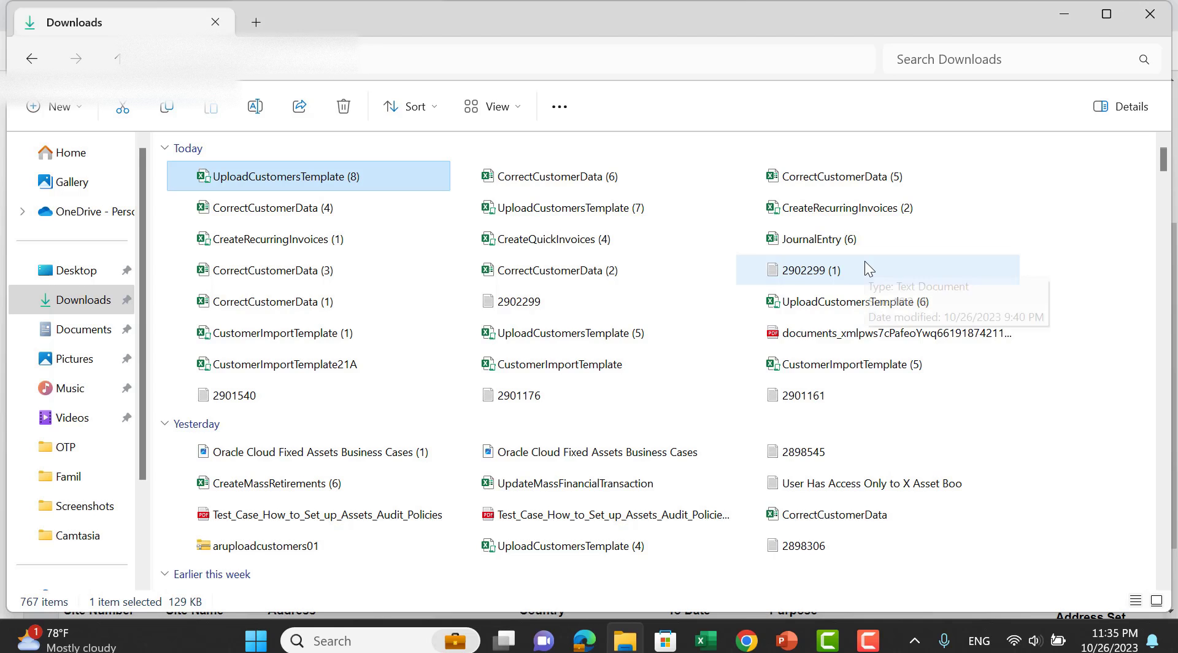
key("alt+Tab")
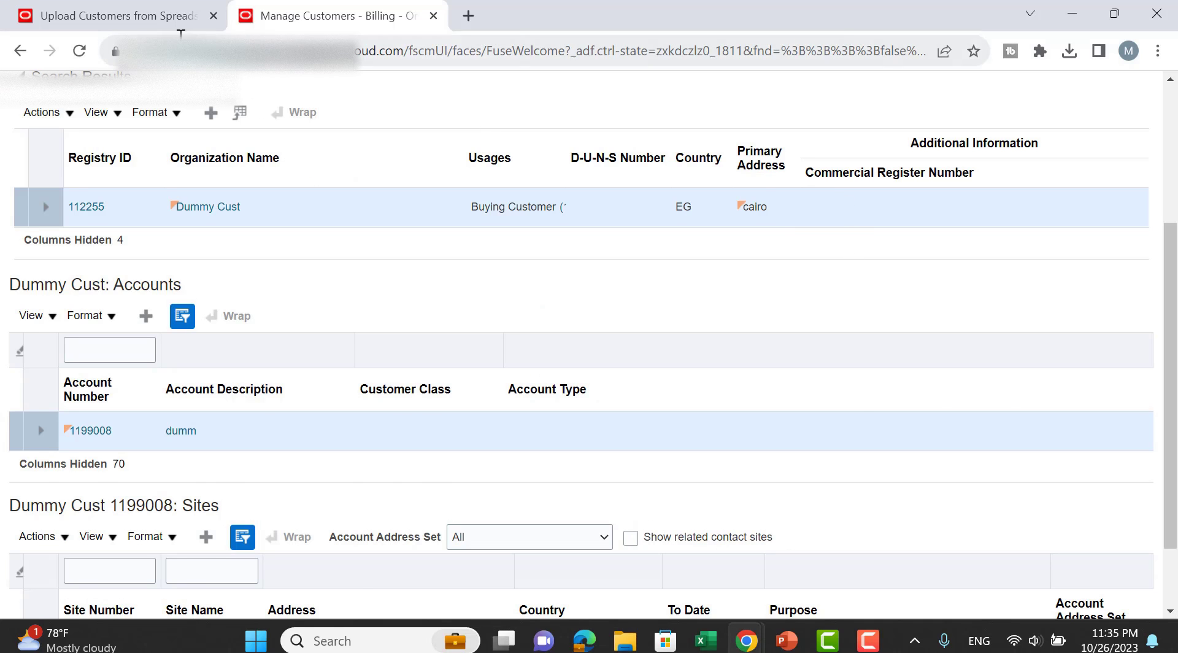
left_click(167, 4)
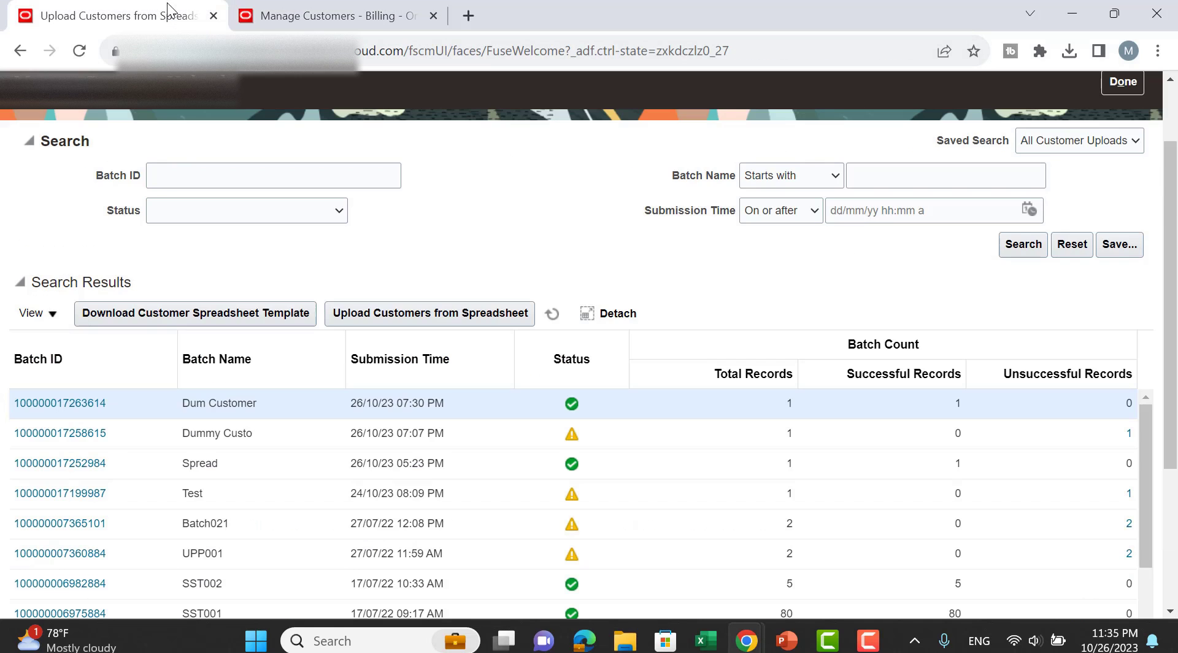
left_click(1010, 433)
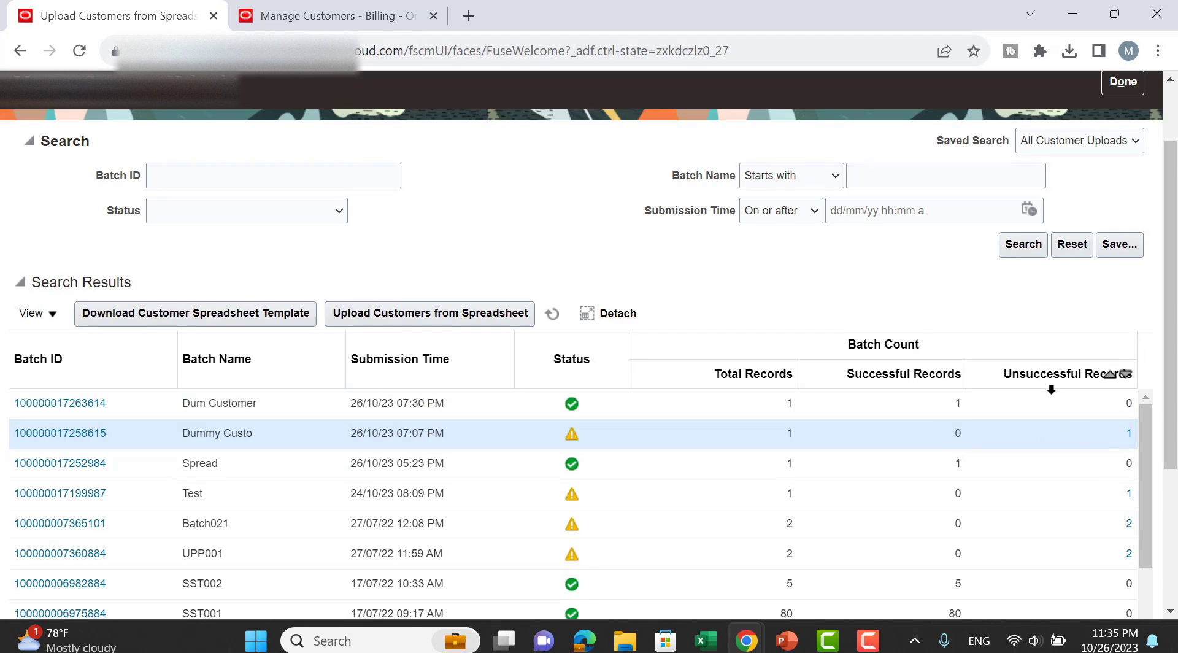
left_click(1128, 441)
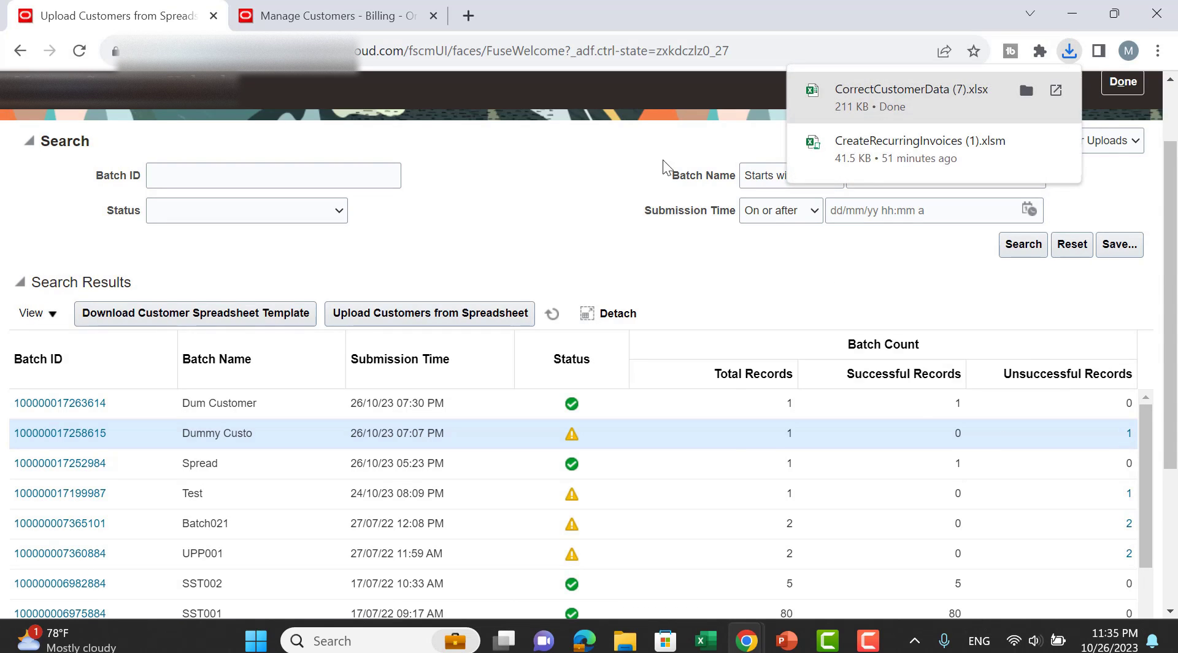
key("alt+Tab")
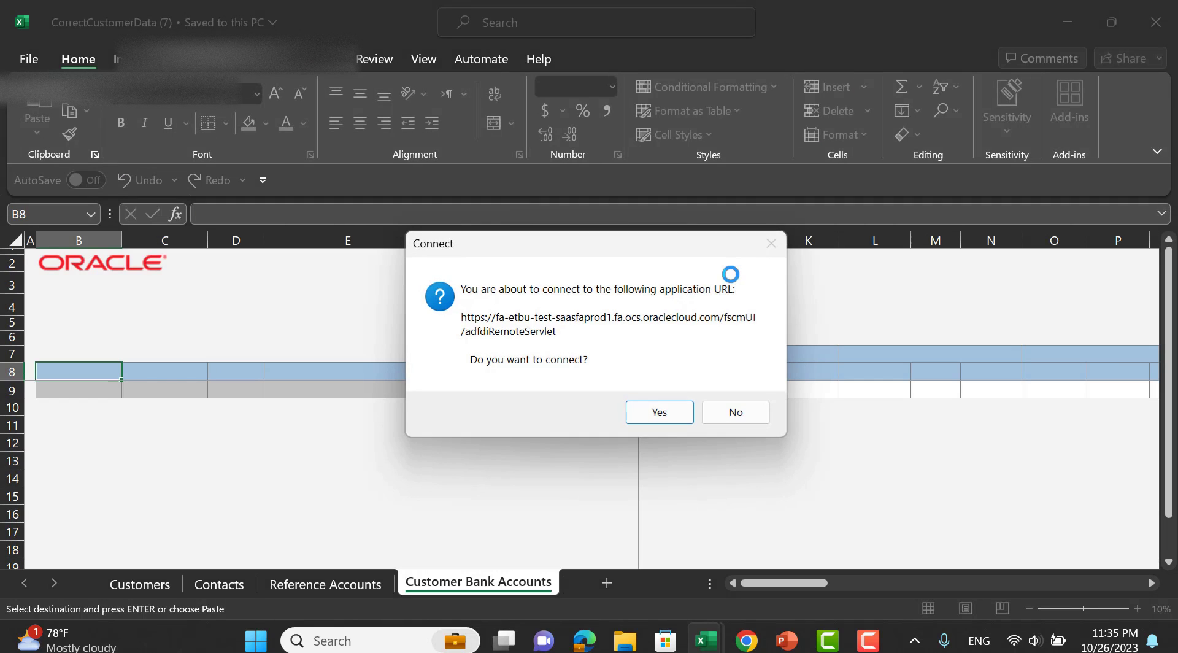
left_click(667, 413)
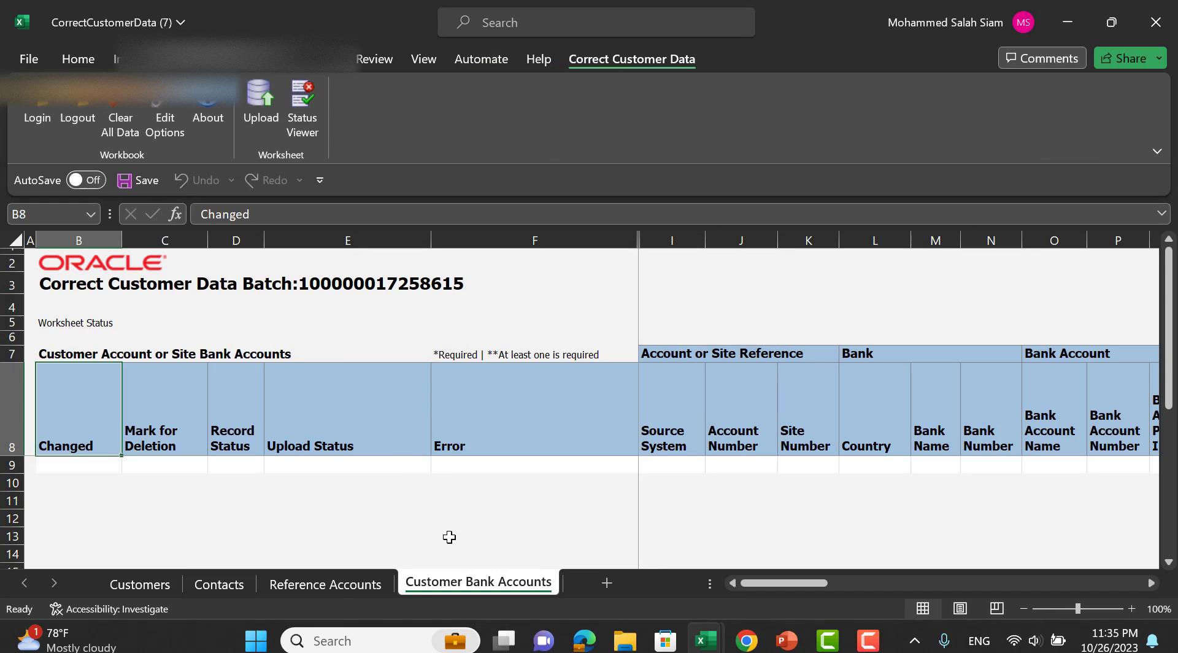
Check the row's error message and delete 'Federal class' from Customer Class in V9.
left_click(339, 587)
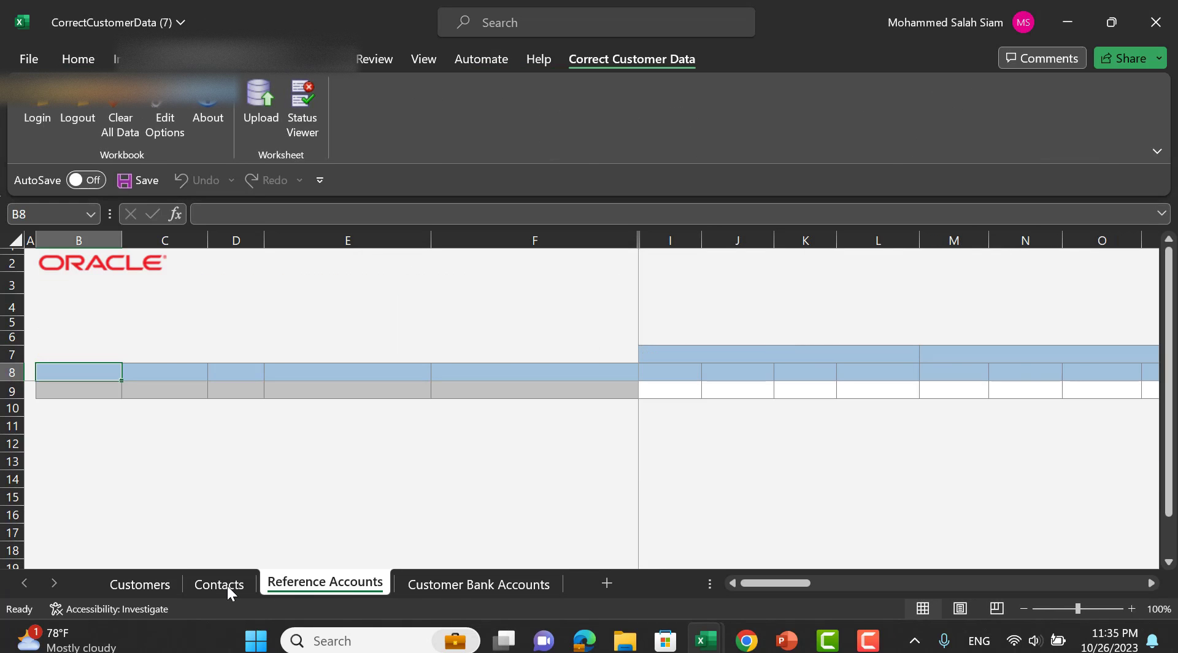
left_click(136, 587)
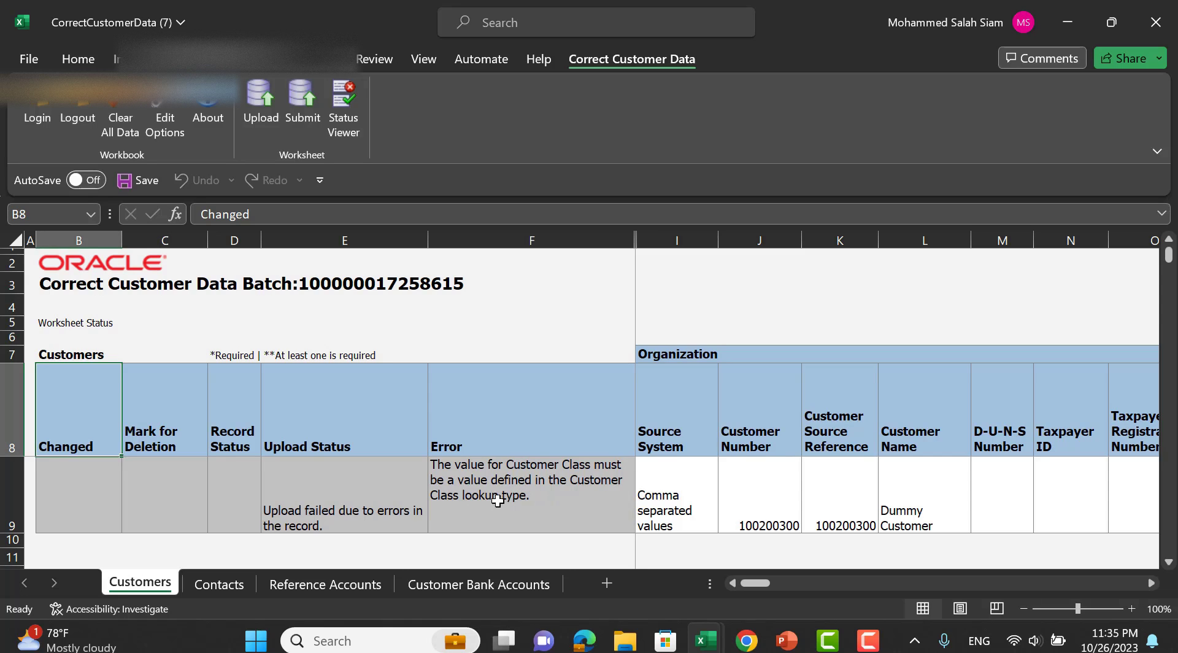
left_click(582, 503)
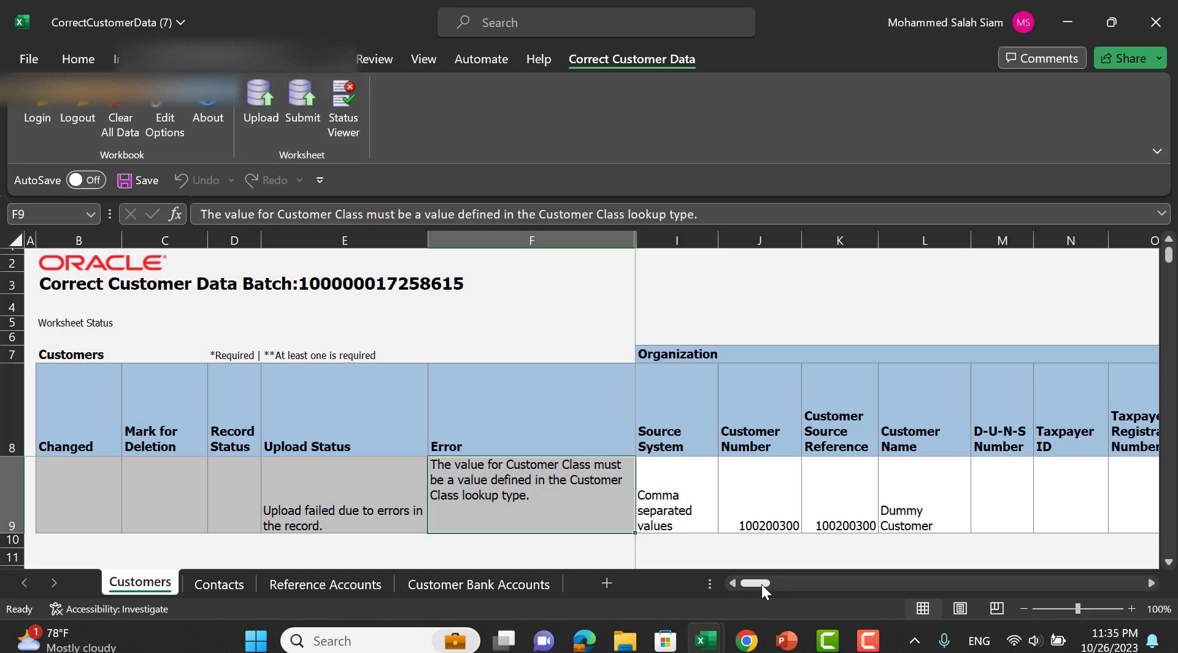
left_click_drag(761, 584, 804, 583)
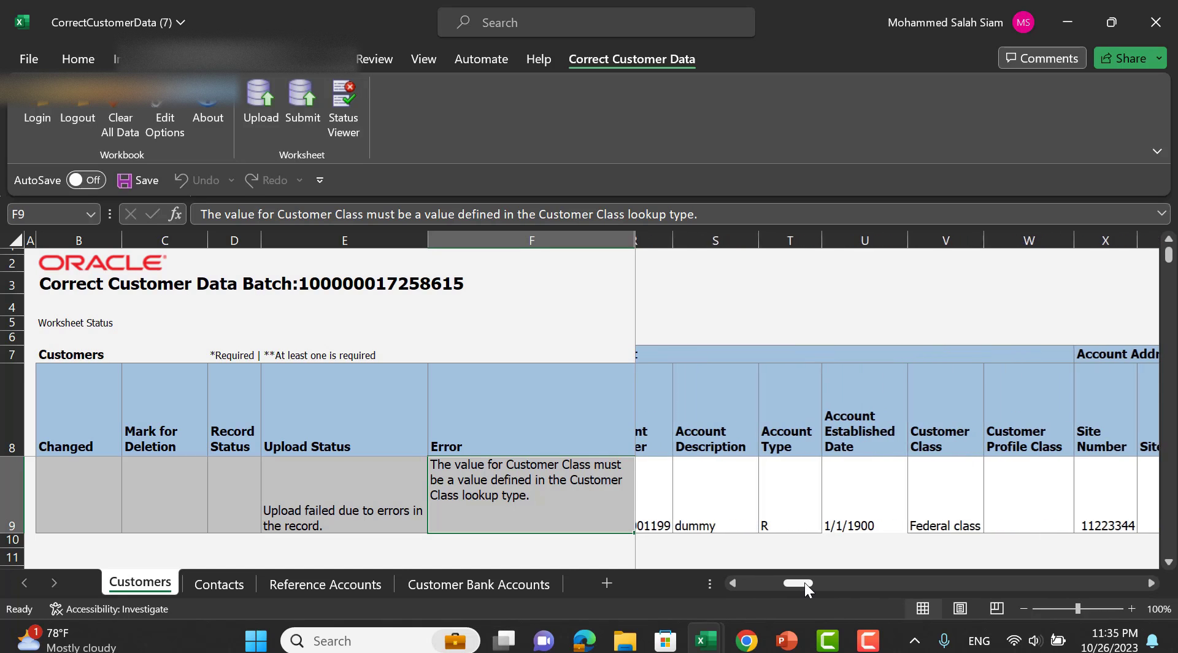
left_click(937, 481)
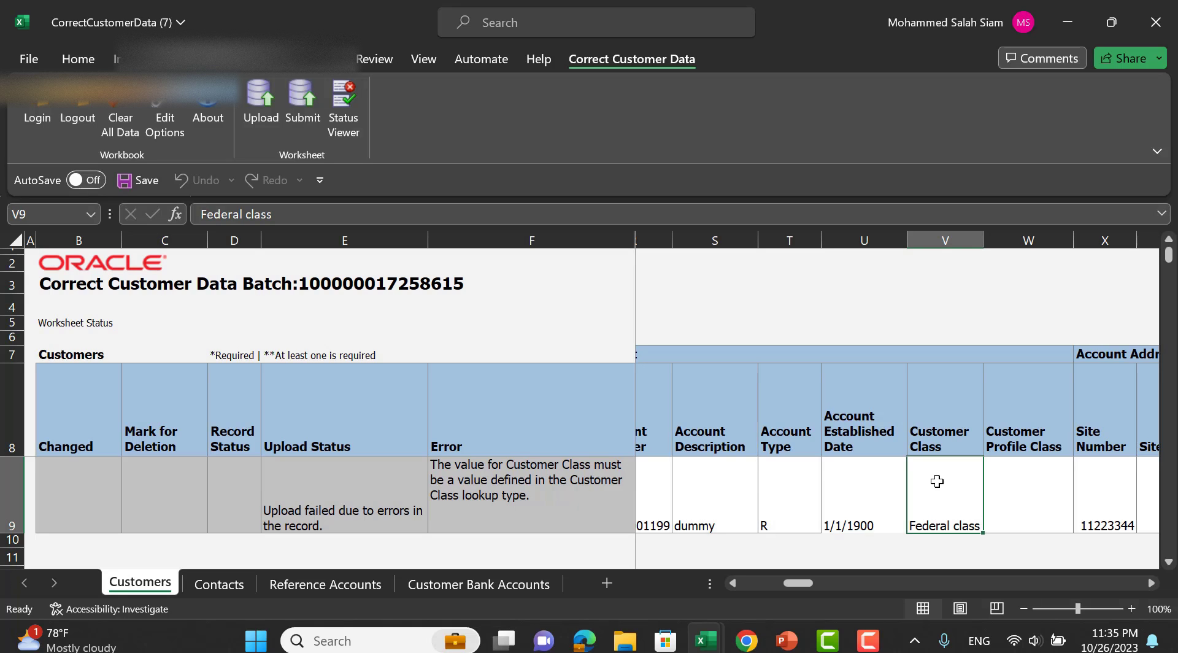
key("Delete")
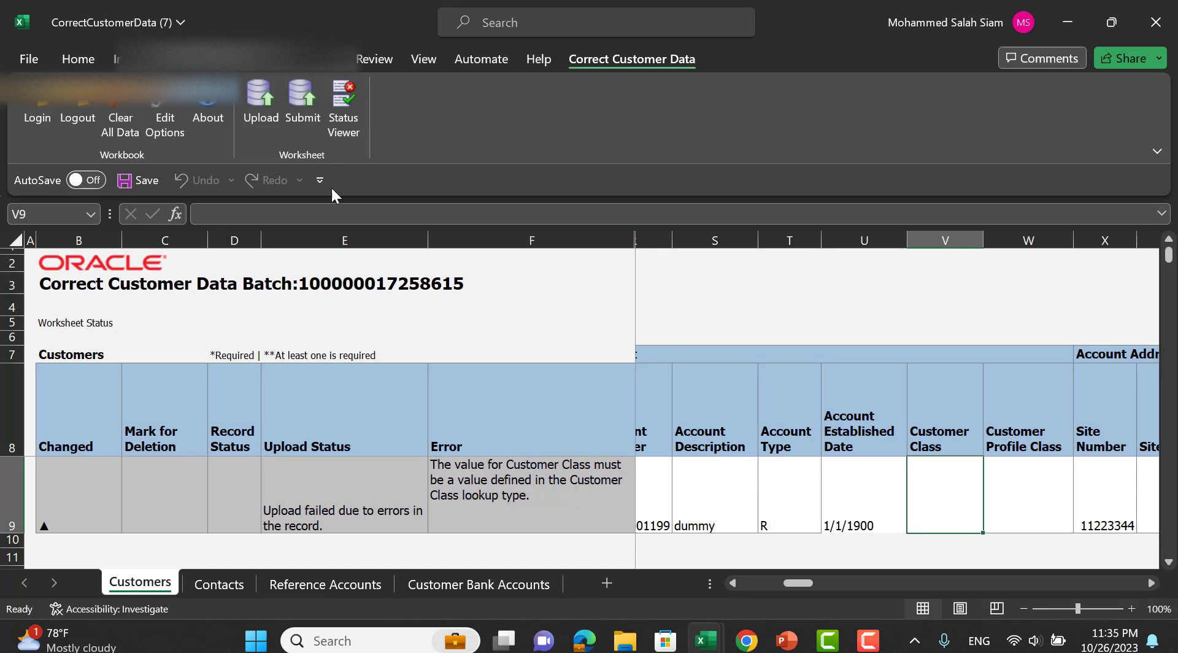
Upload the corrected row and resubmit the Upload Customers process.
left_click(261, 105)
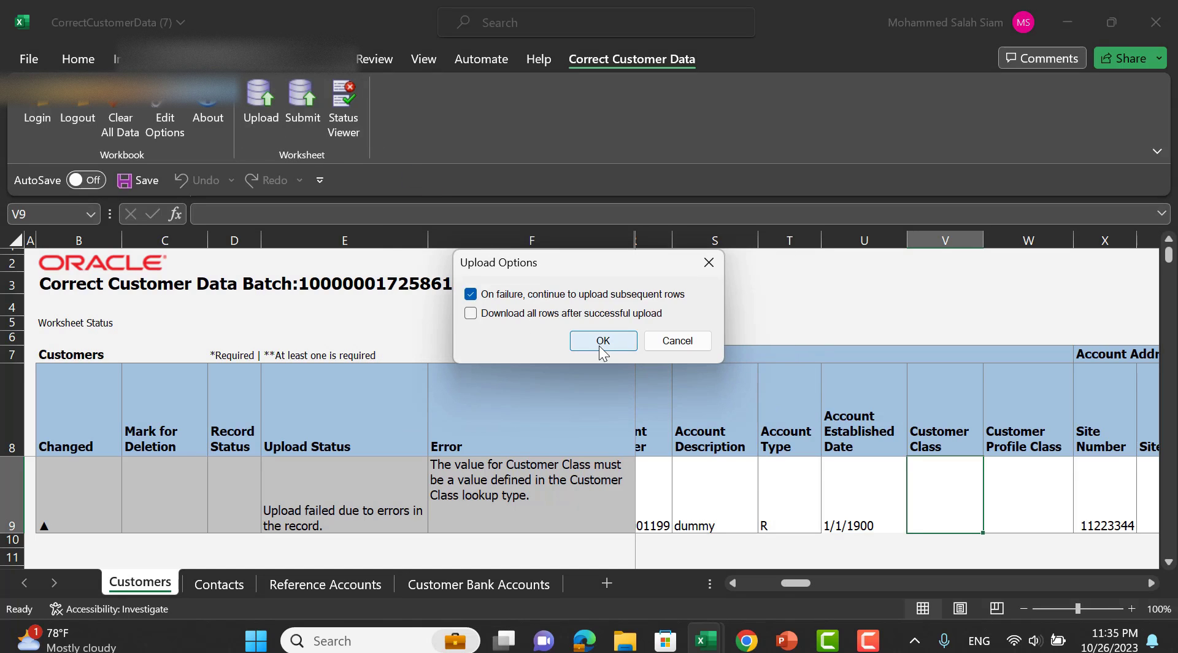
left_click(601, 348)
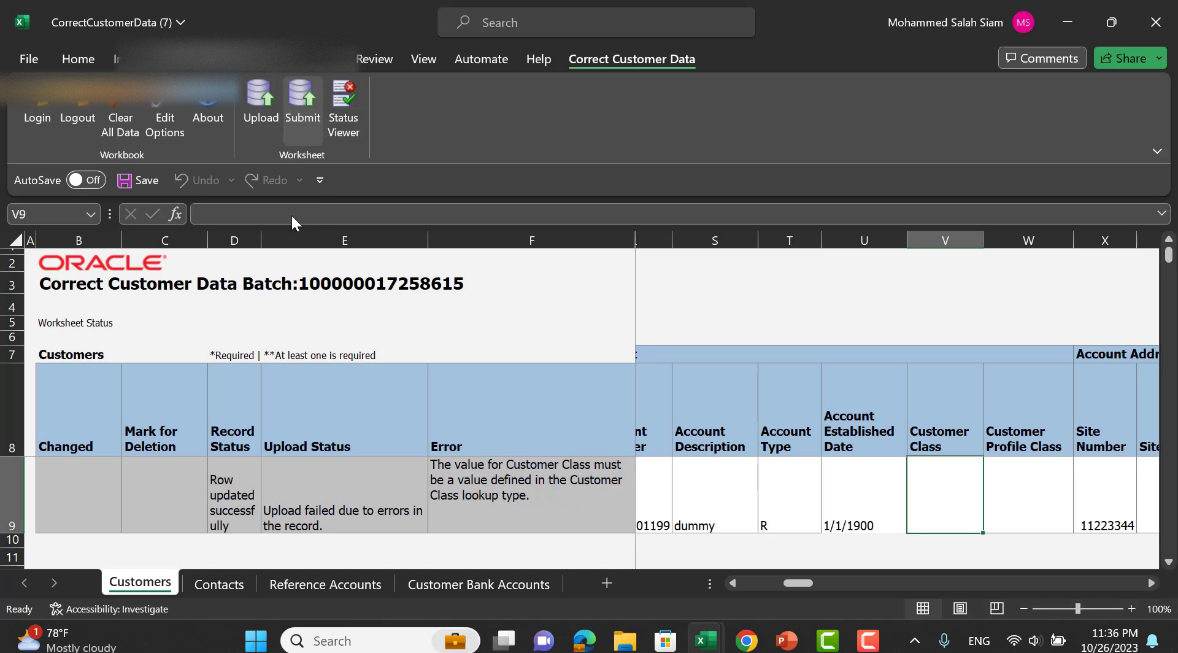
left_click(295, 97)
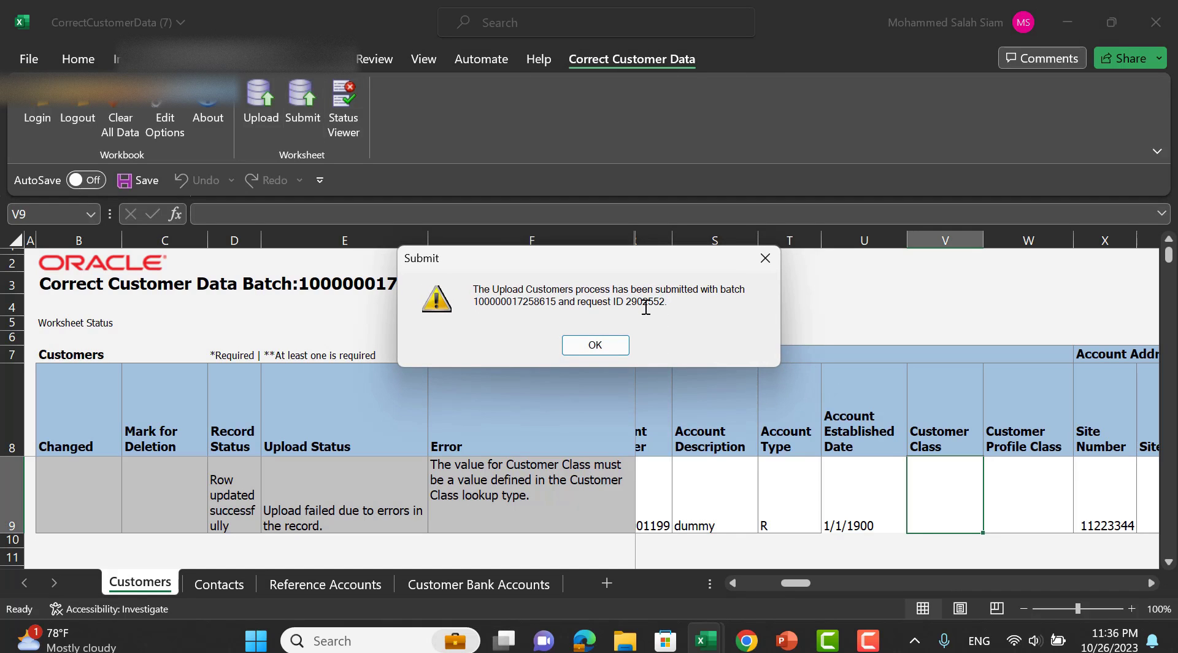
left_click(595, 345)
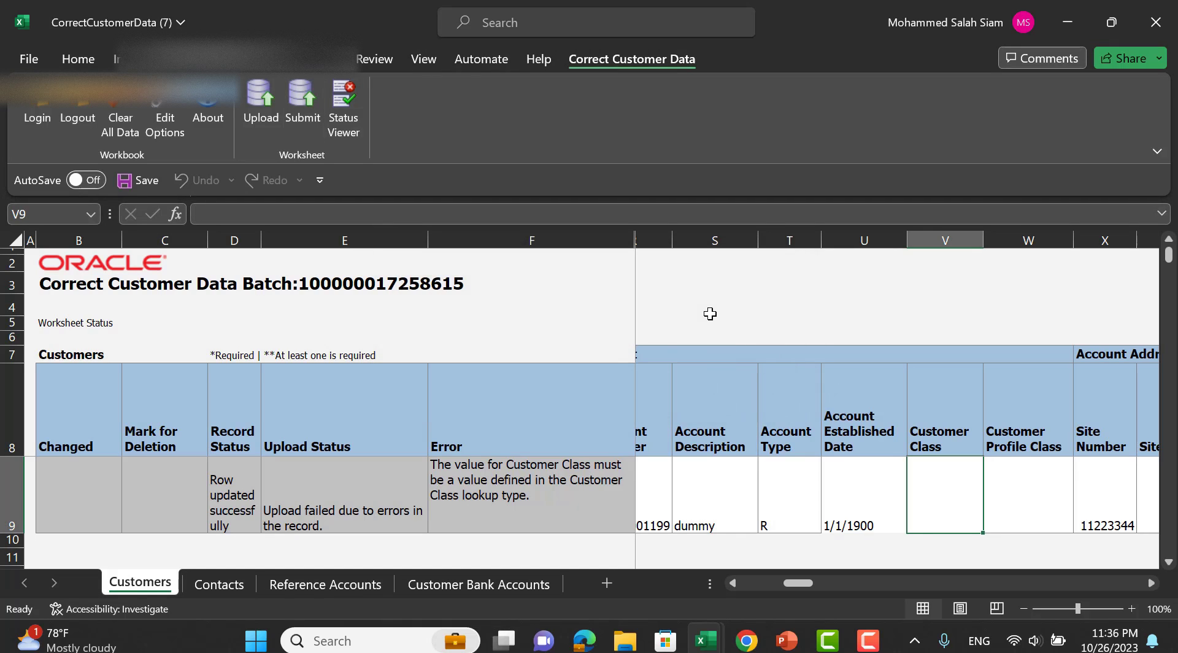
Switch to the browser and end on the Upload Customers batch results showing Dummy Custo's 1 unsuccessful record.
key("alt+Tab")
key("alt+Tab")
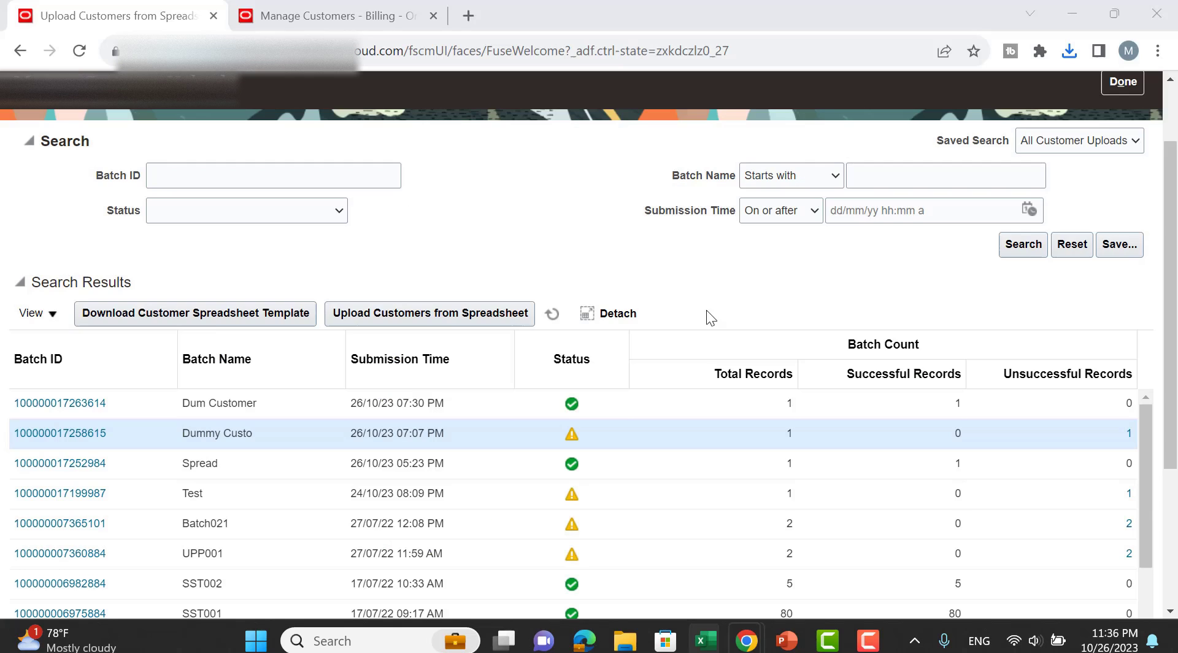
left_click(312, 5)
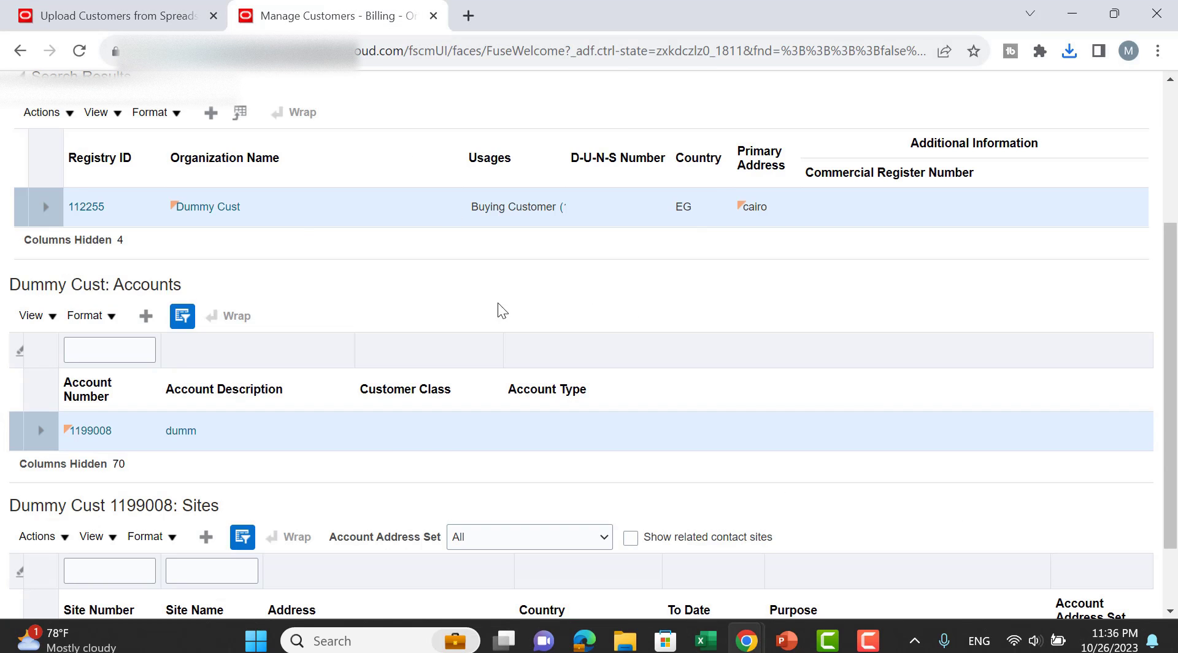
left_click(121, 11)
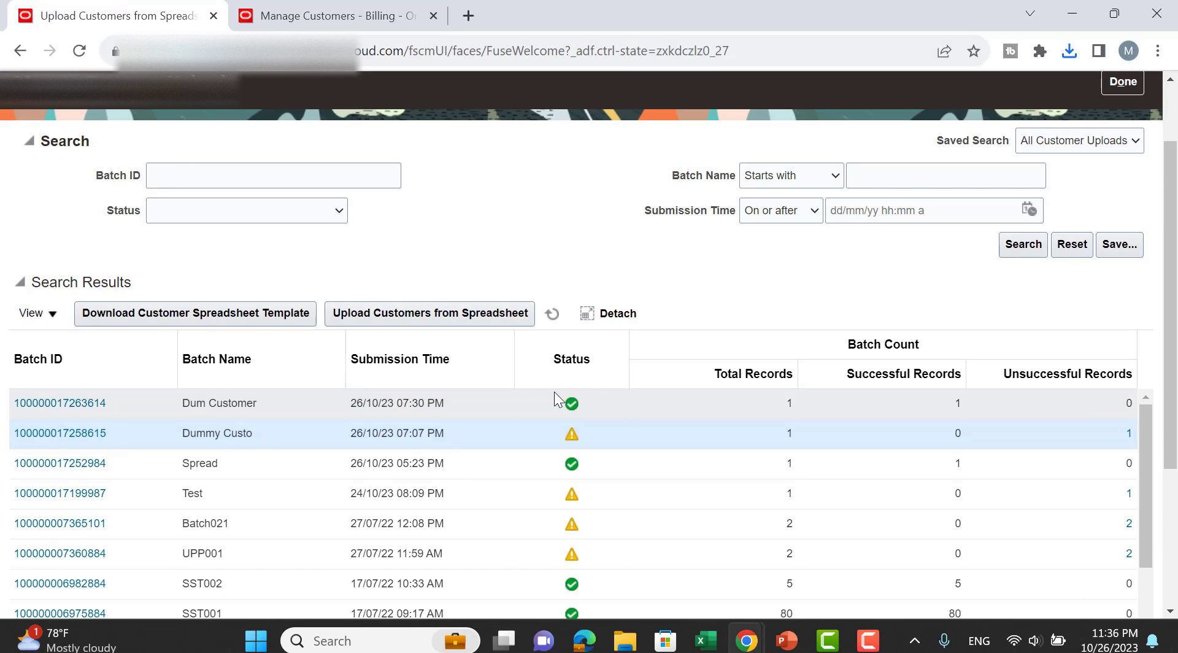
left_click(403, 5)
left_click(25, 126)
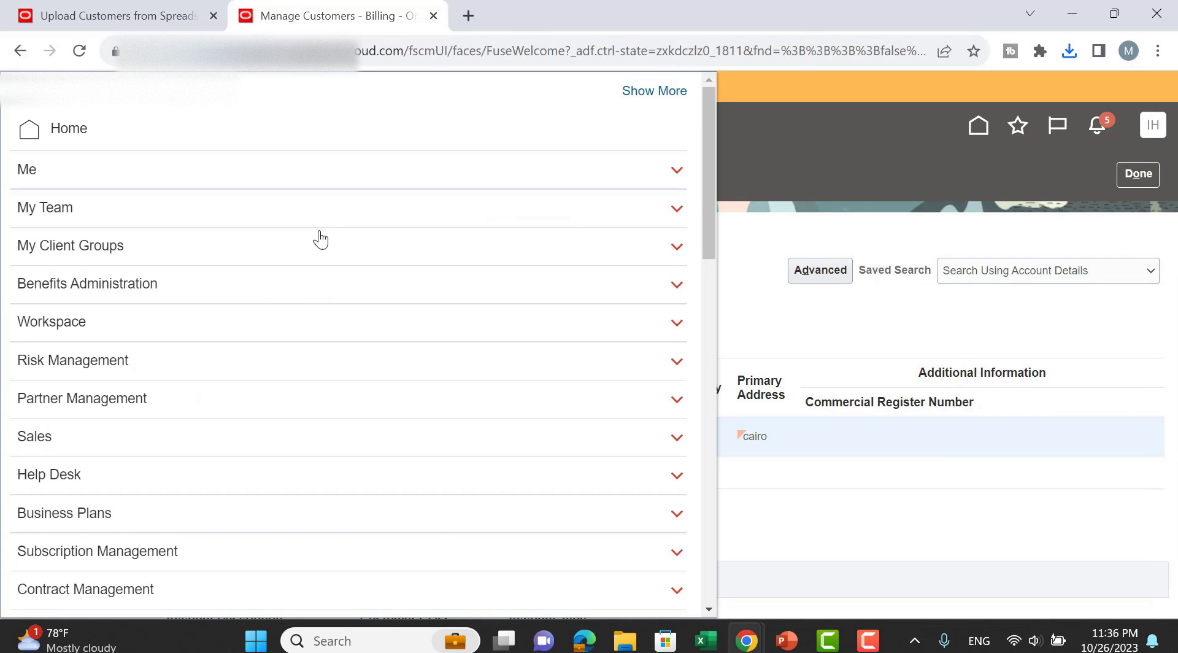
left_click(92, 12)
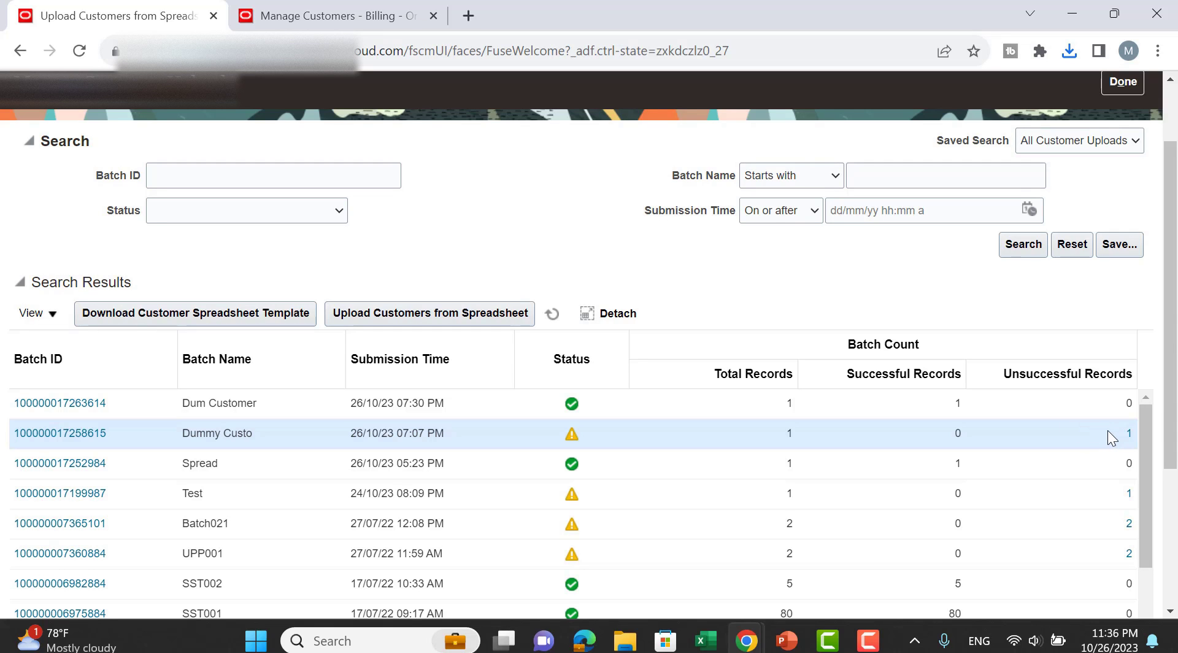
Refresh Scheduled Processes to check the customer upload jobs, then return to the upload batches list.
left_click(338, 15)
scroll(369, 454, "down", 5)
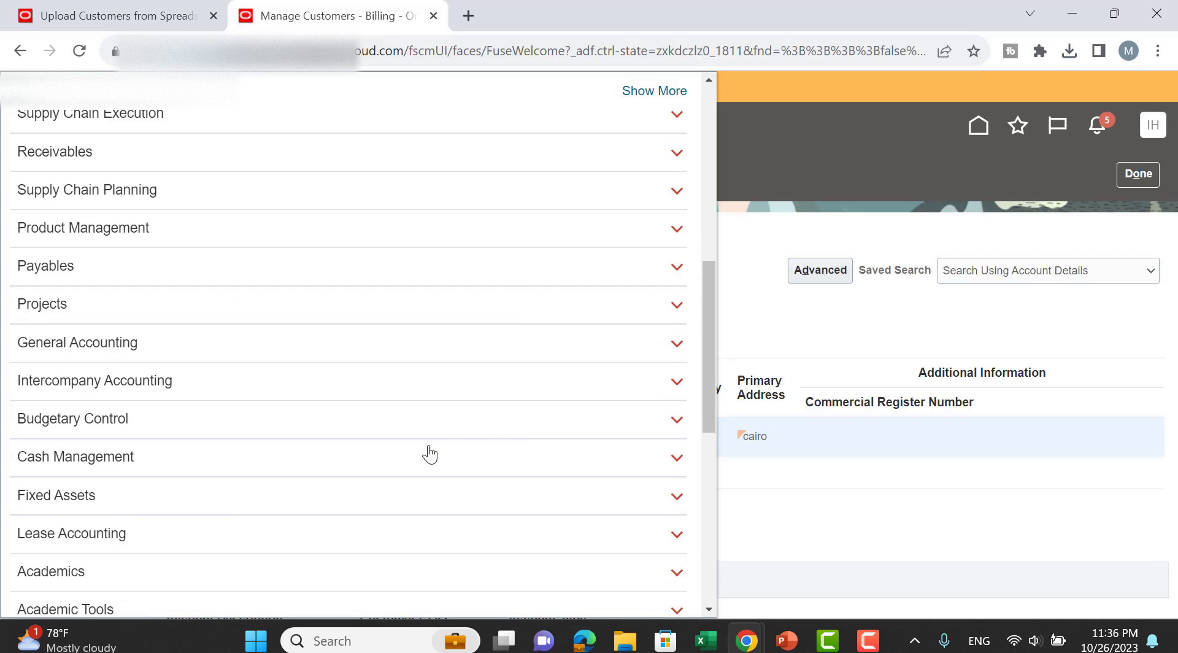
scroll(430, 454, "down", 5)
left_click(565, 502)
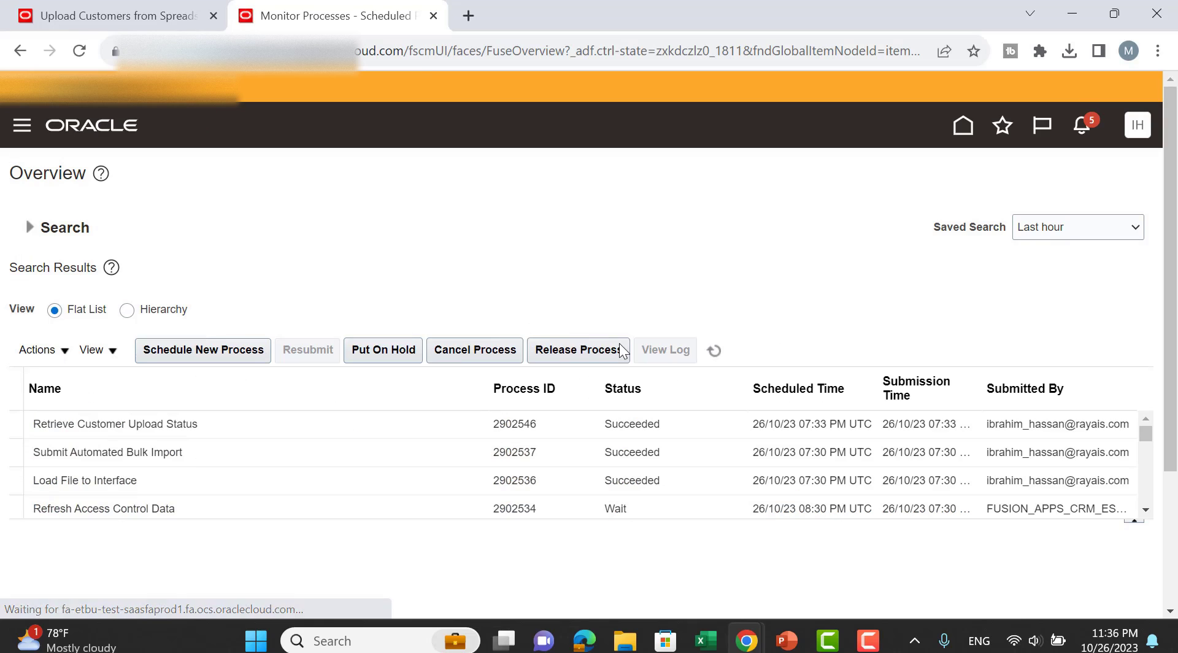
left_click(714, 353)
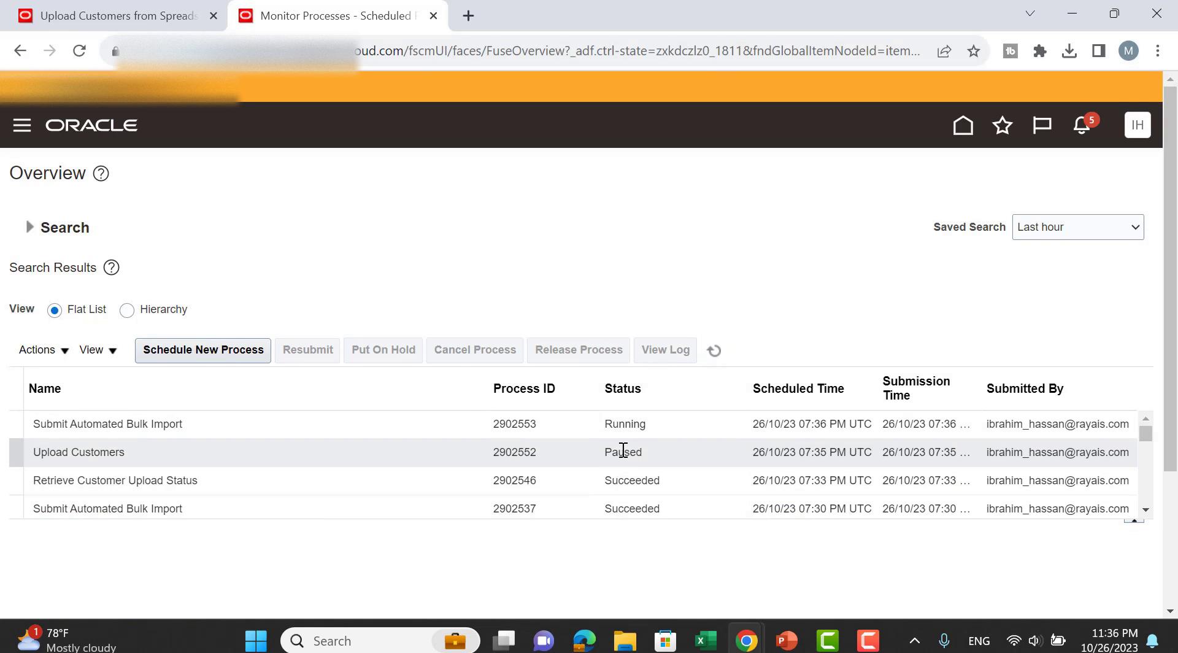
left_click(716, 358)
left_click(143, 10)
scroll(722, 315, "up", 2)
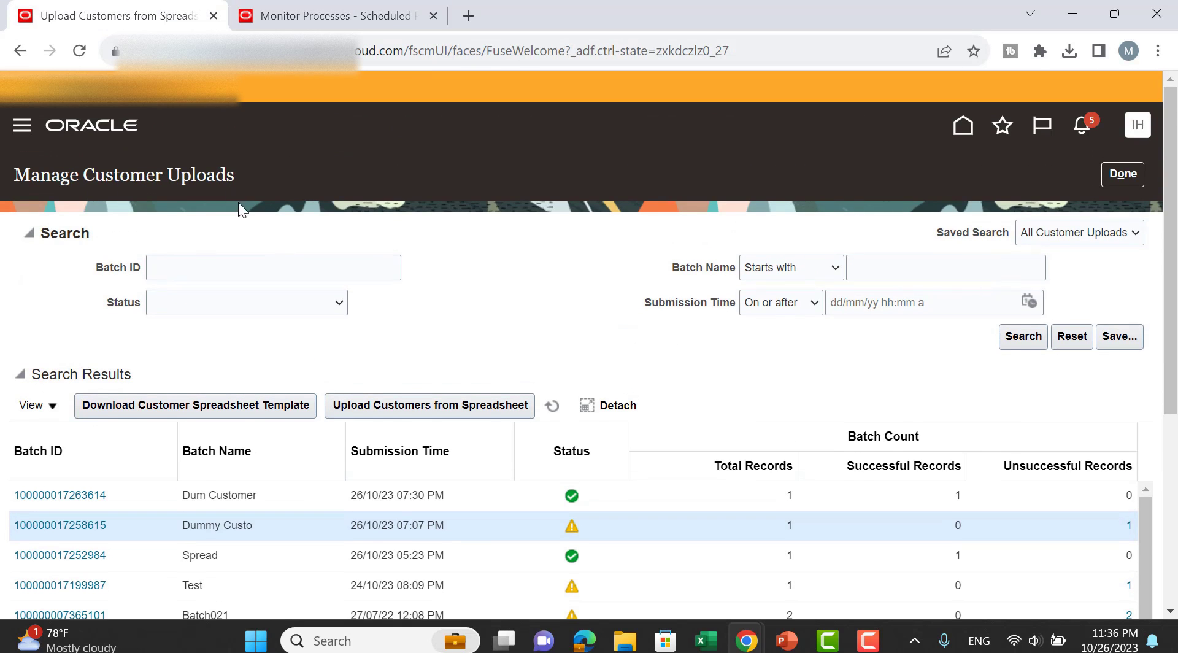
Close Manage Customer Uploads with Done to return to the home page's Receivables apps.
scroll(718, 329, "down", 2)
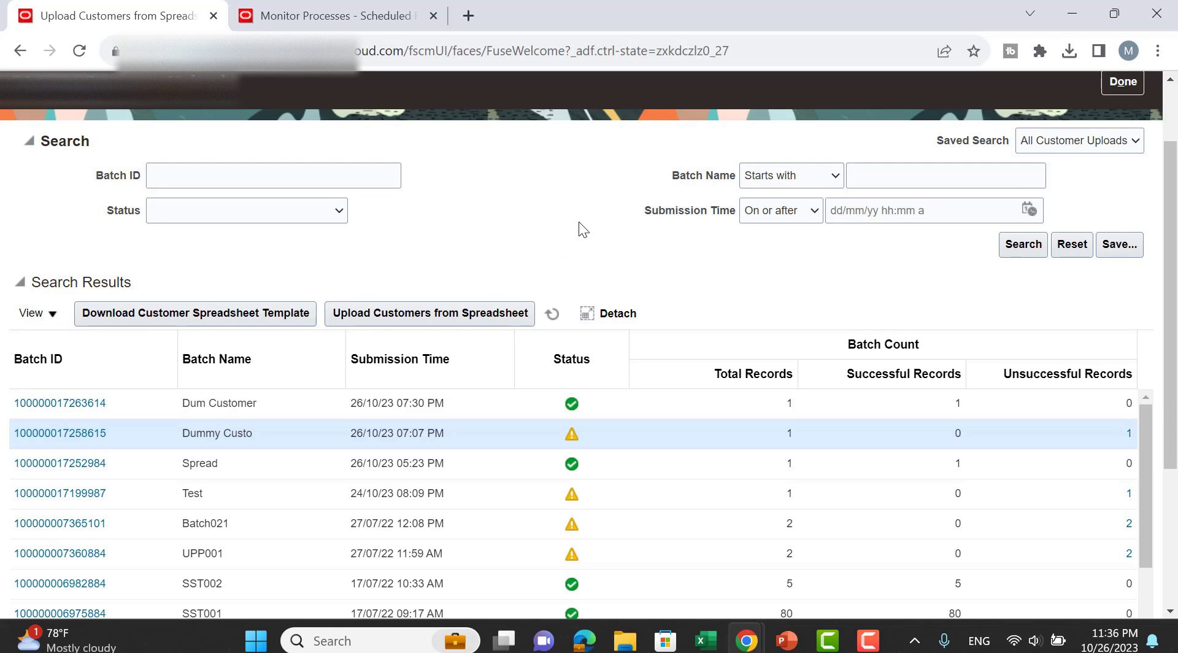
scroll(852, 286, "up", 1)
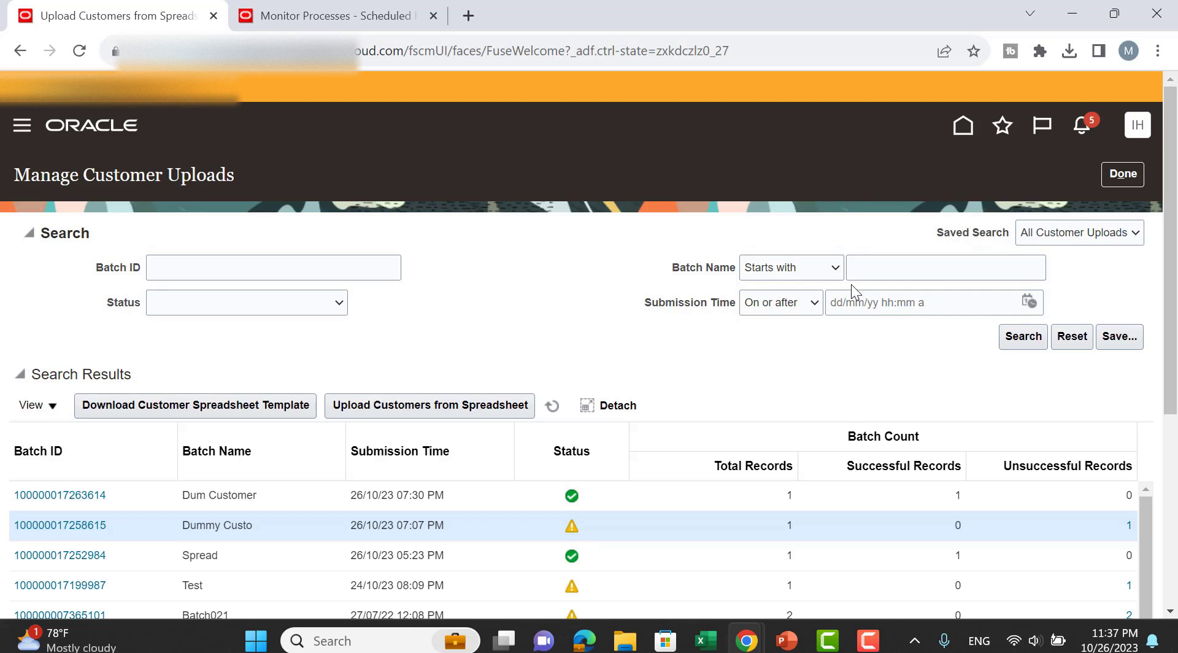
left_click(1122, 176)
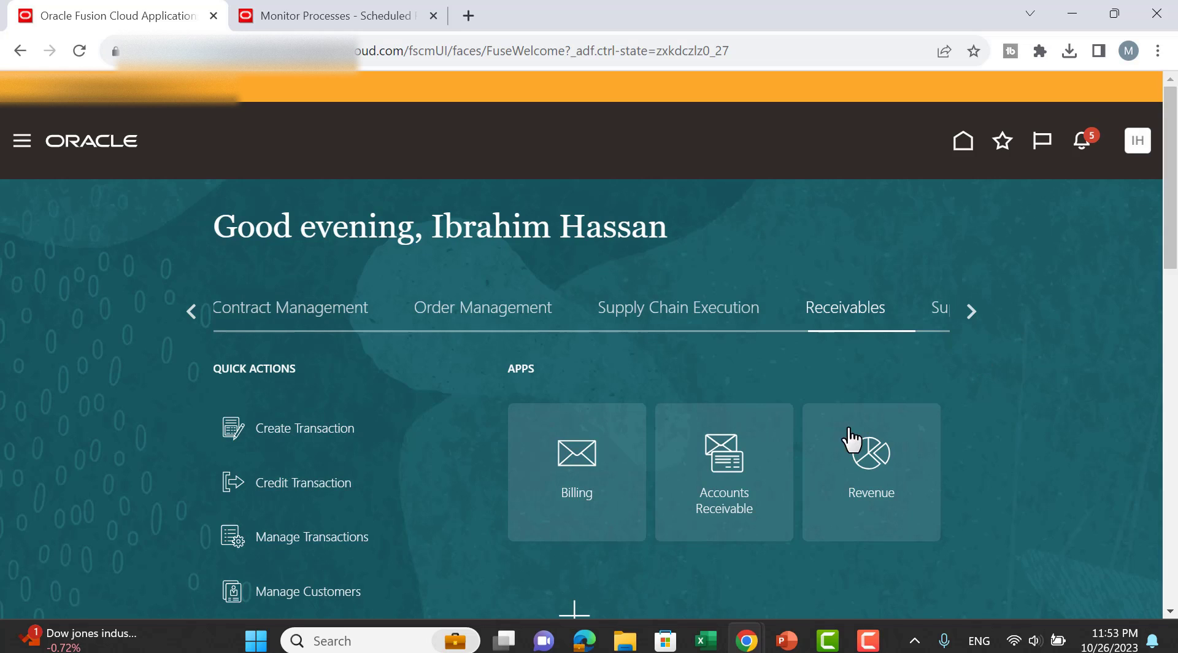
From Accounts Receivable tasks, create receipts in spreadsheet and open CreateReceiptBatches (4).xlsx.
left_click(727, 479)
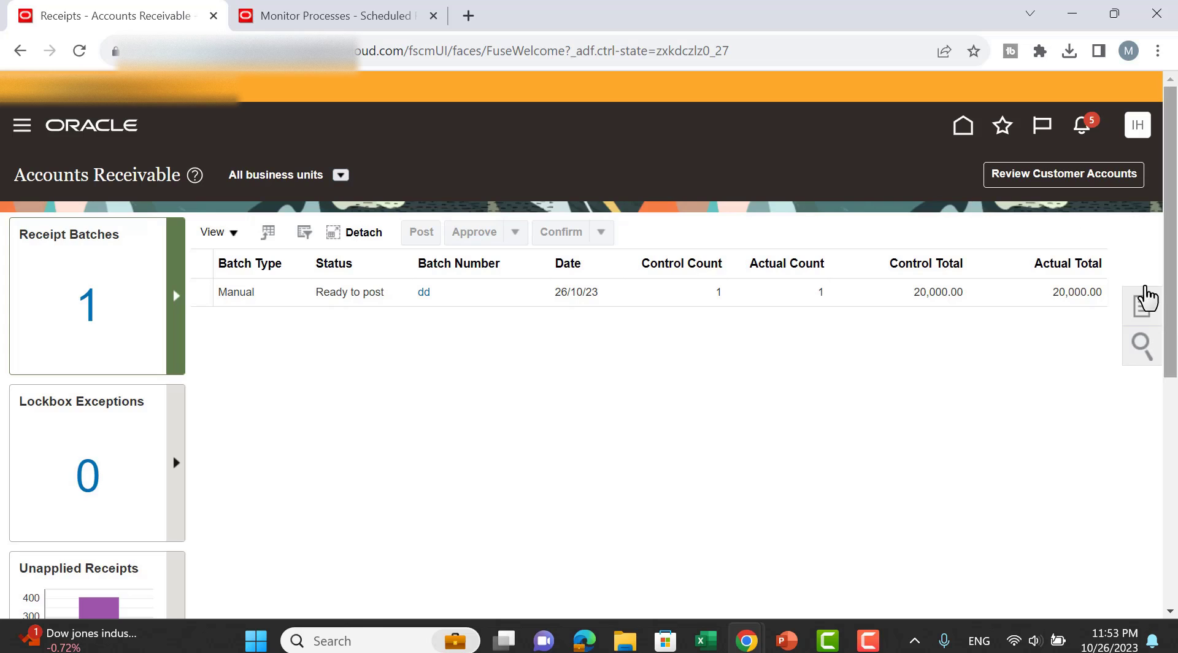
left_click(1137, 316)
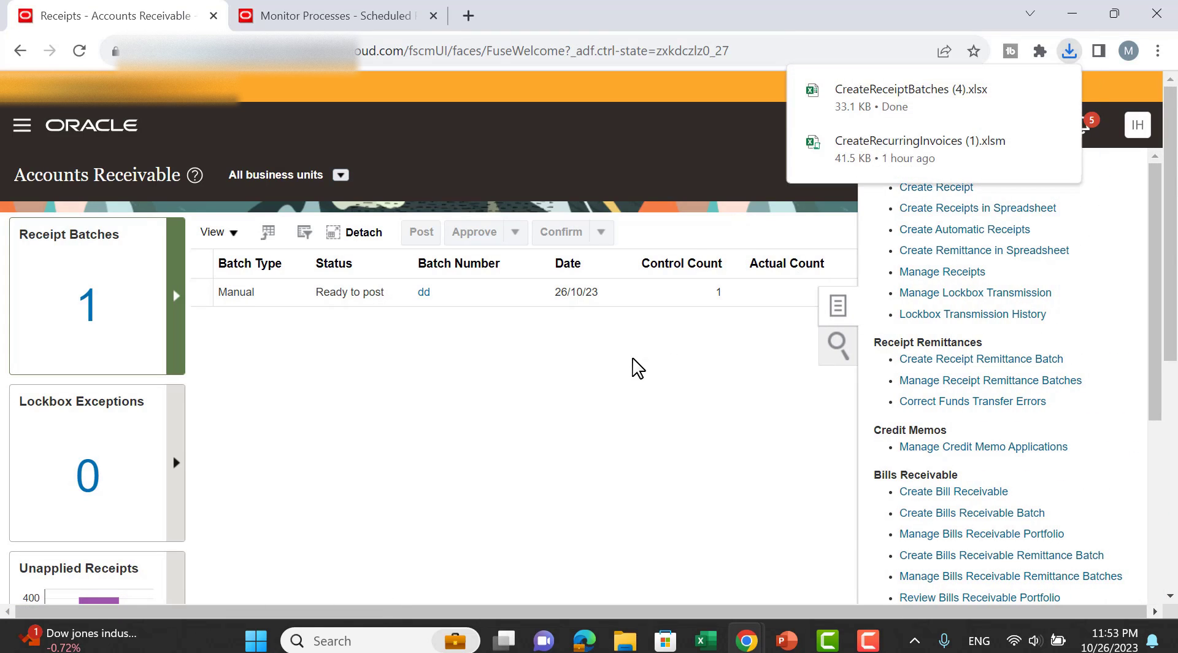
left_click(912, 109)
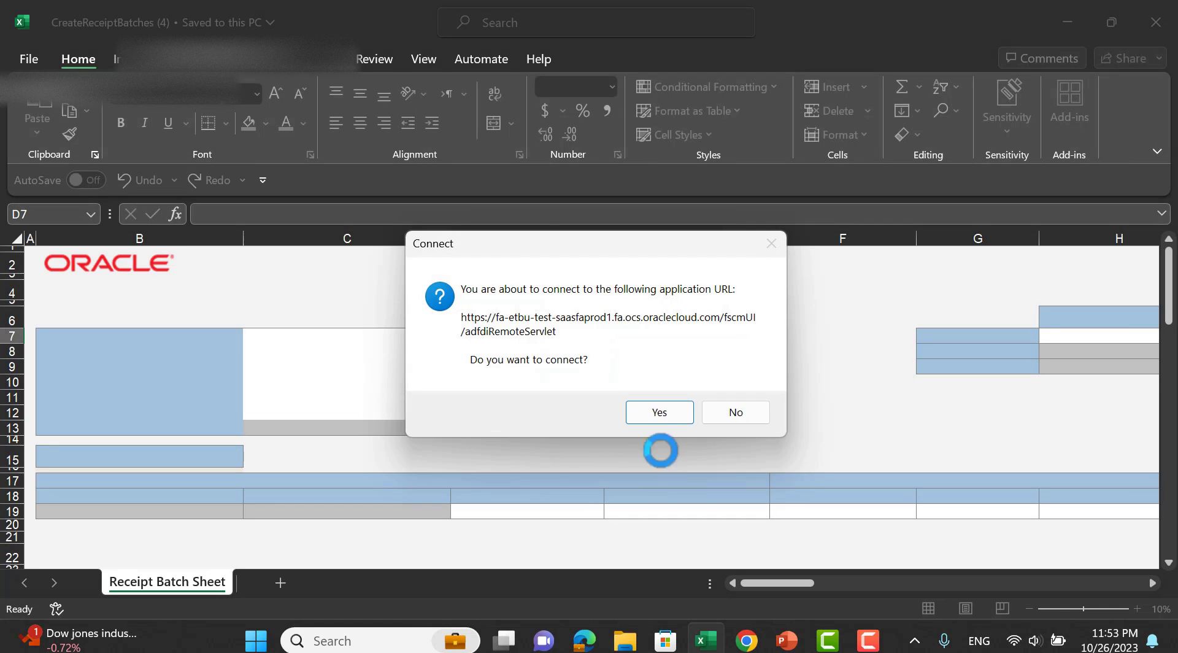
Connect and sign in to Oracle, skip the update, and load Business Unit MIS_BU with currency EGP.
left_click(653, 410)
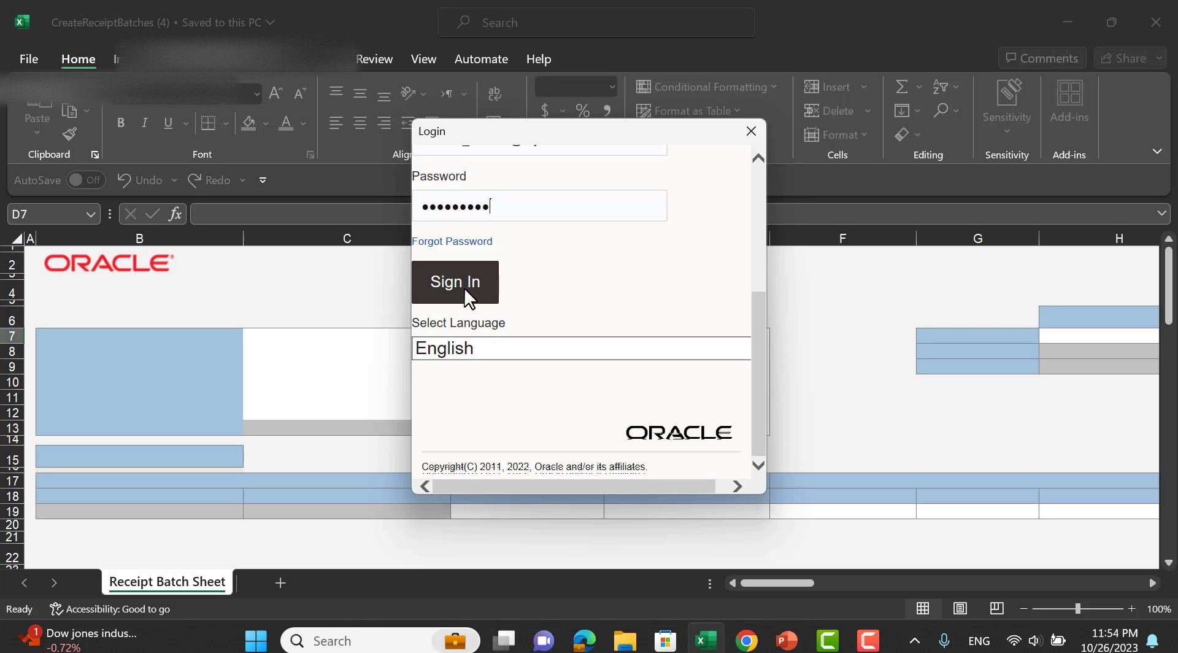
left_click(464, 289)
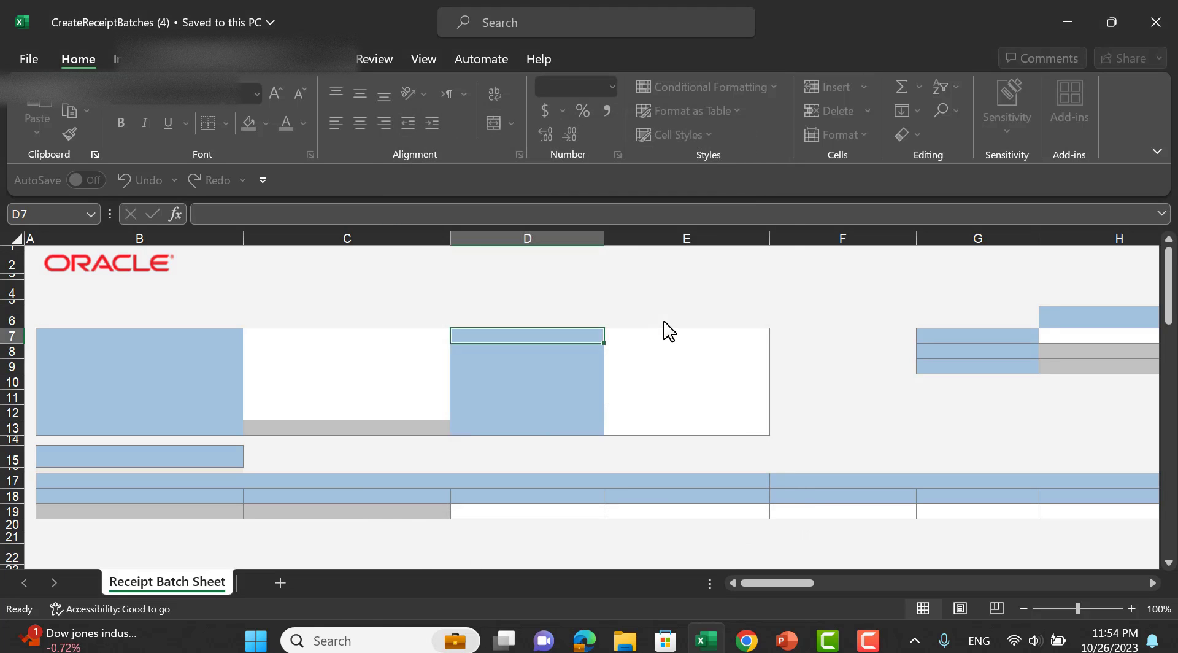
left_click(798, 363)
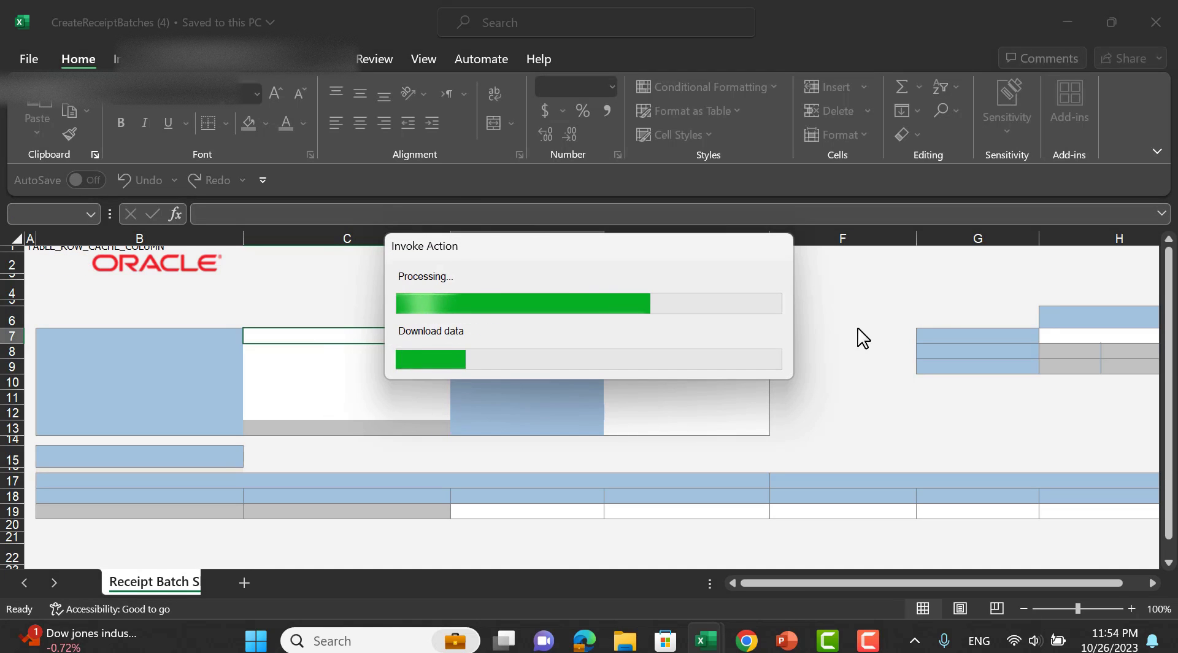
scroll(829, 291, "down", 1)
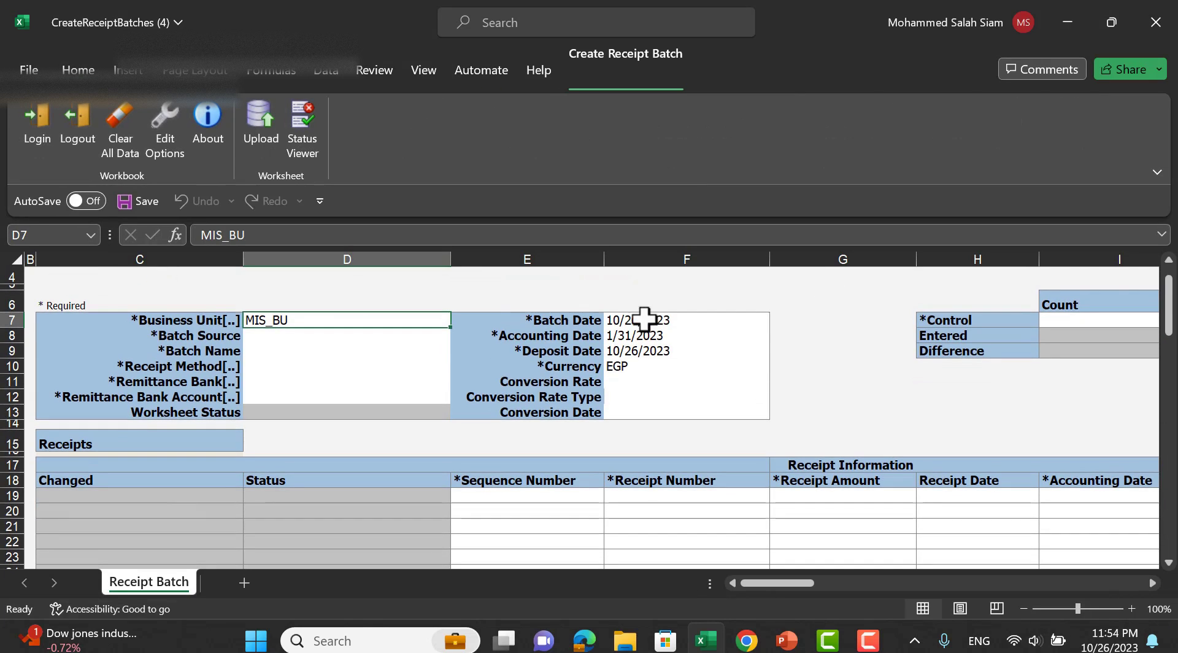
Choose SHIP AND CREW_BU as the business unit in D7.
double_click(305, 320)
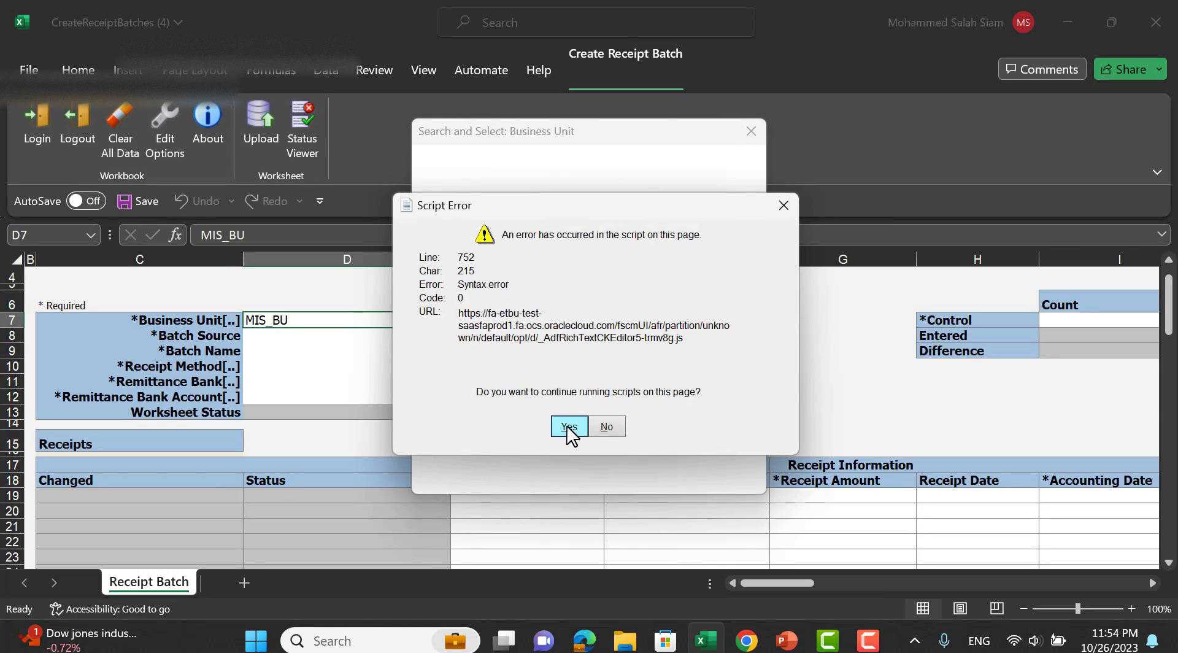
left_click(568, 427)
type("s")
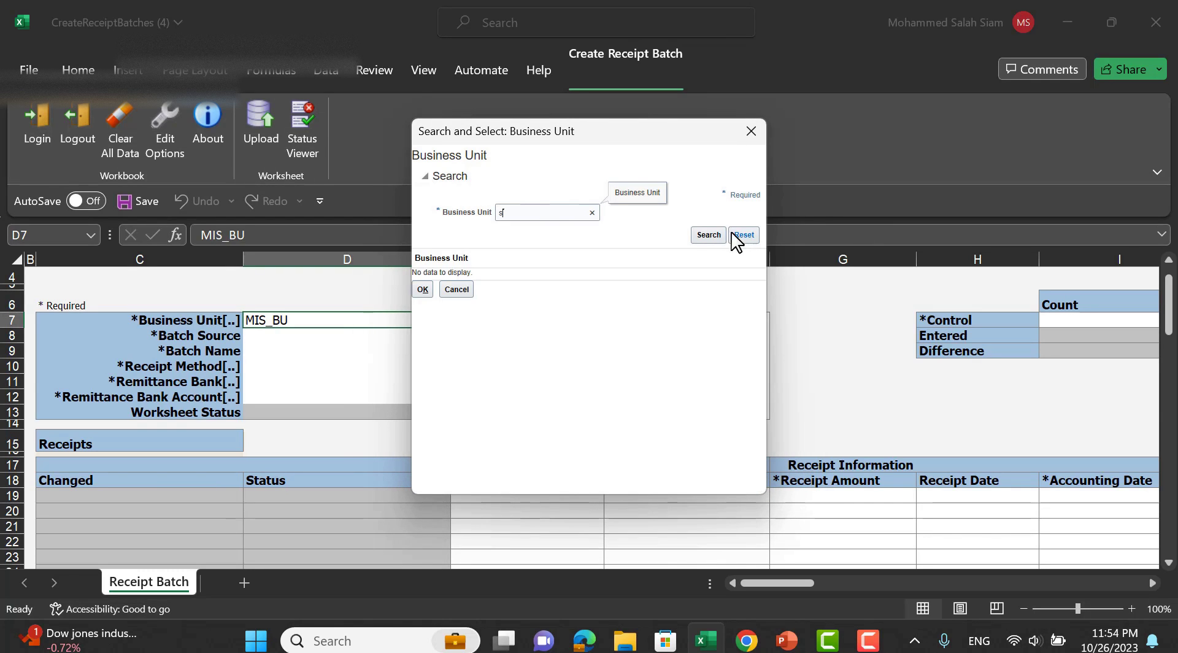
left_click(707, 235)
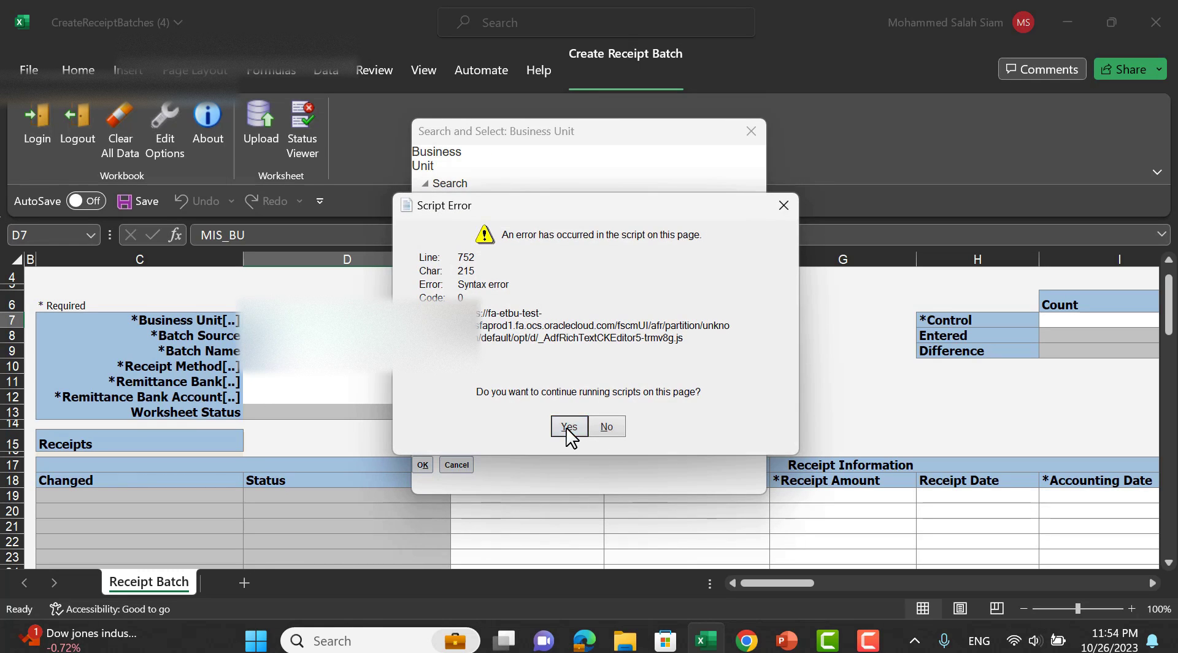
left_click(567, 425)
Copy the batch date 10/26/2023 from F7 into the accounting date in F8.
left_click(686, 320)
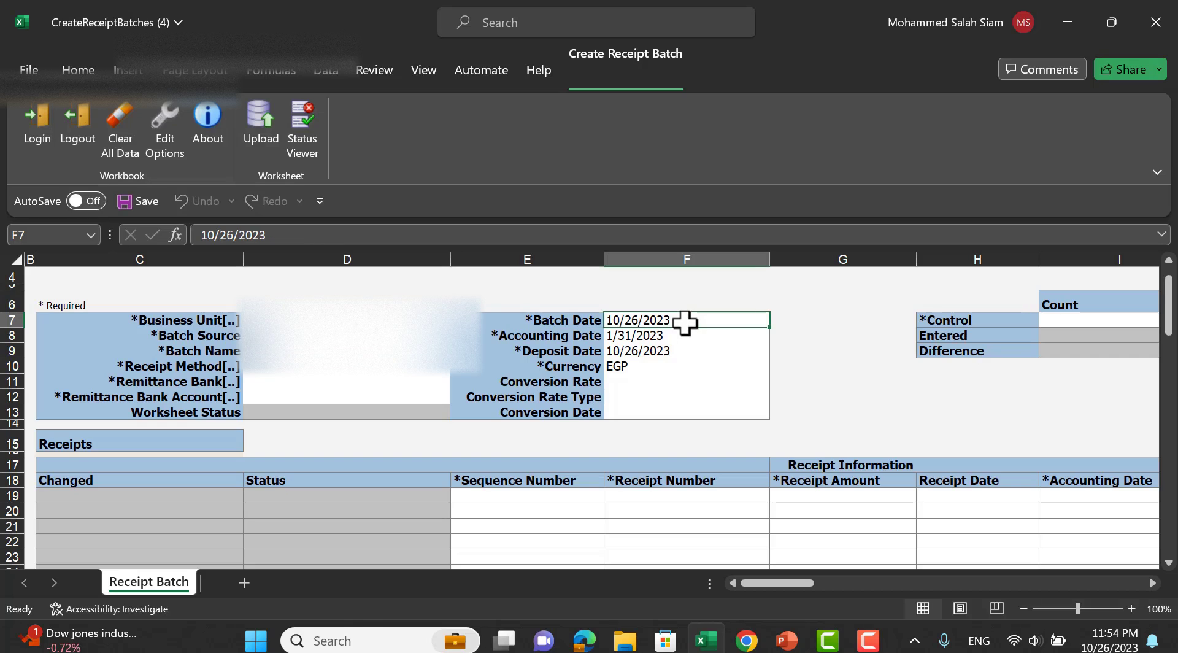
key("ctrl+c")
left_click(666, 335)
key("Return")
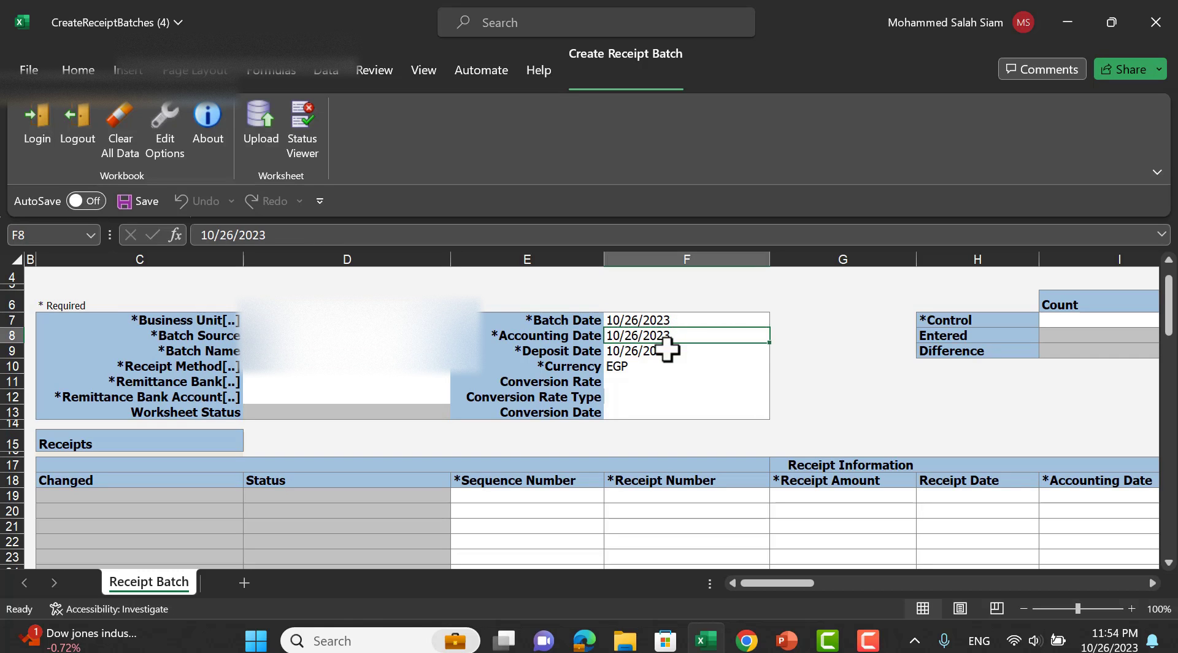
left_click(670, 347)
Enter Manual as the batch source in D8 and a batch name in D9.
left_click(270, 337)
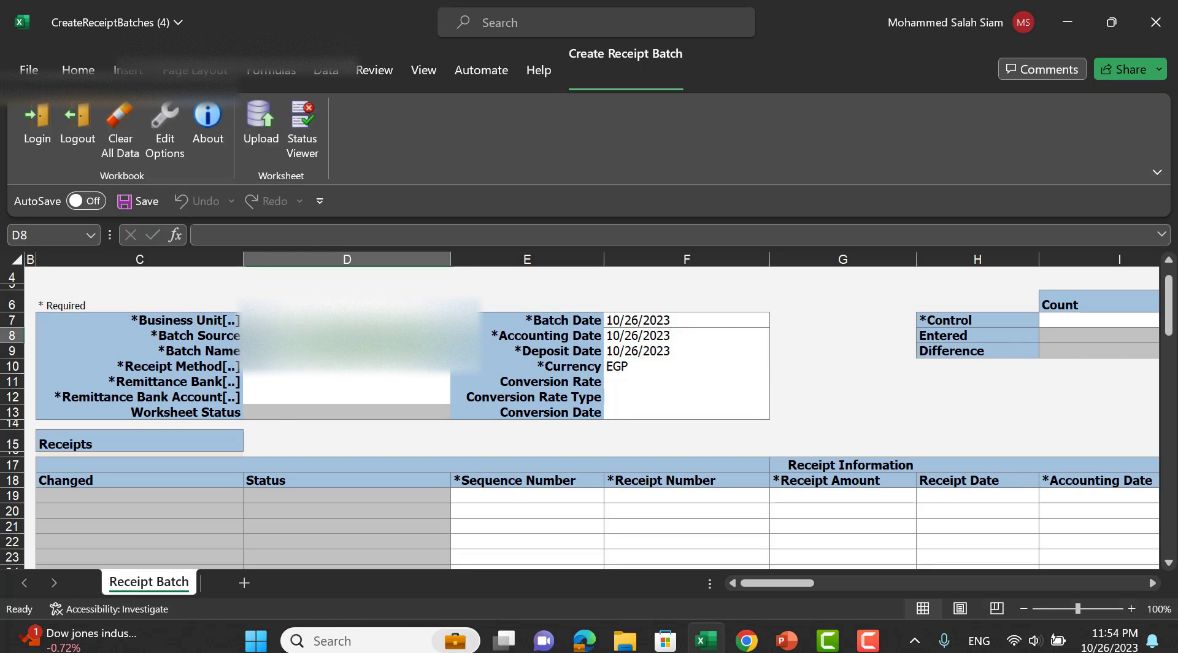
key("BackSpace")
key("Return")
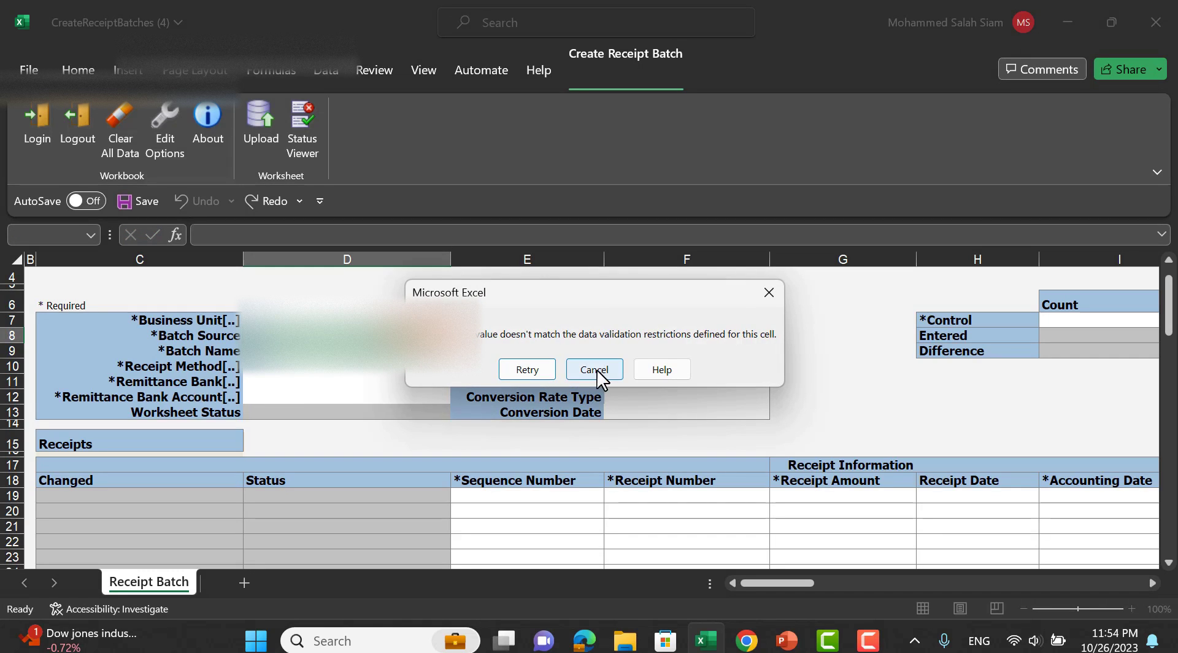
left_click(594, 371)
key("Return")
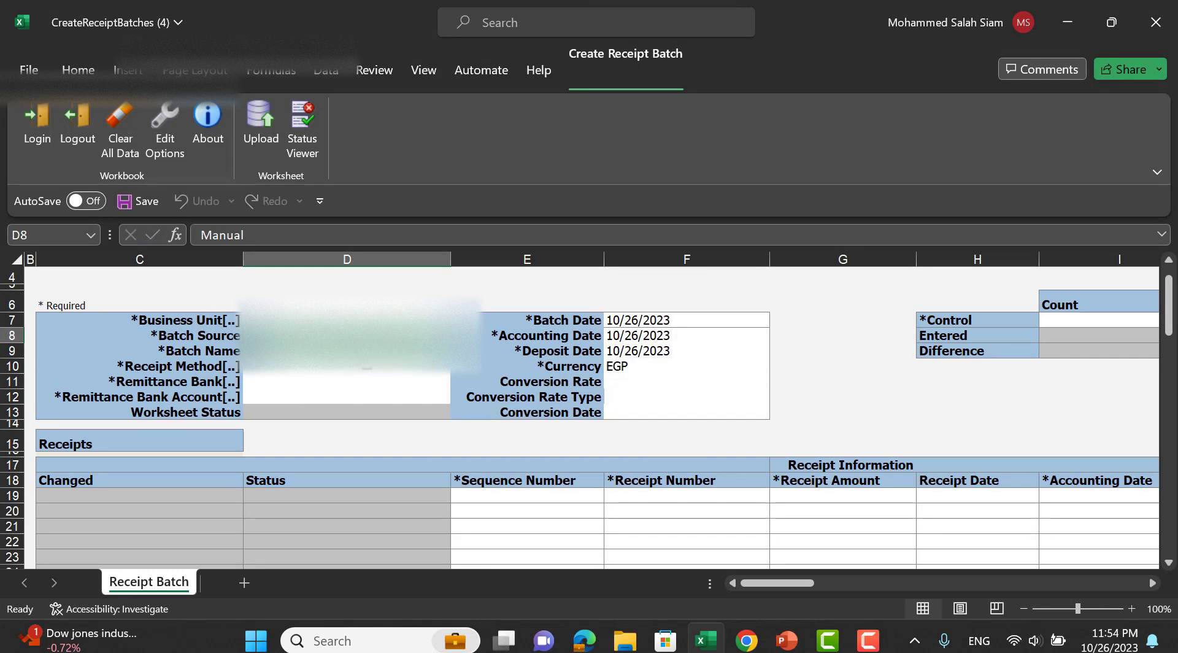
type("Dummy Rece")
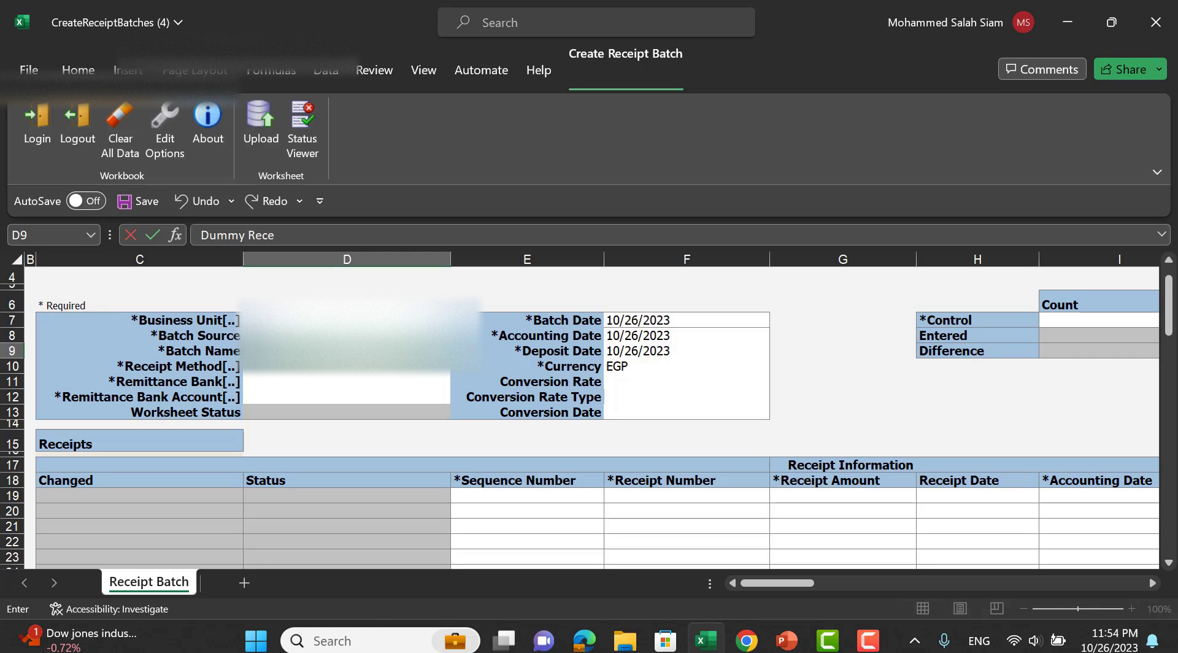
key("Return")
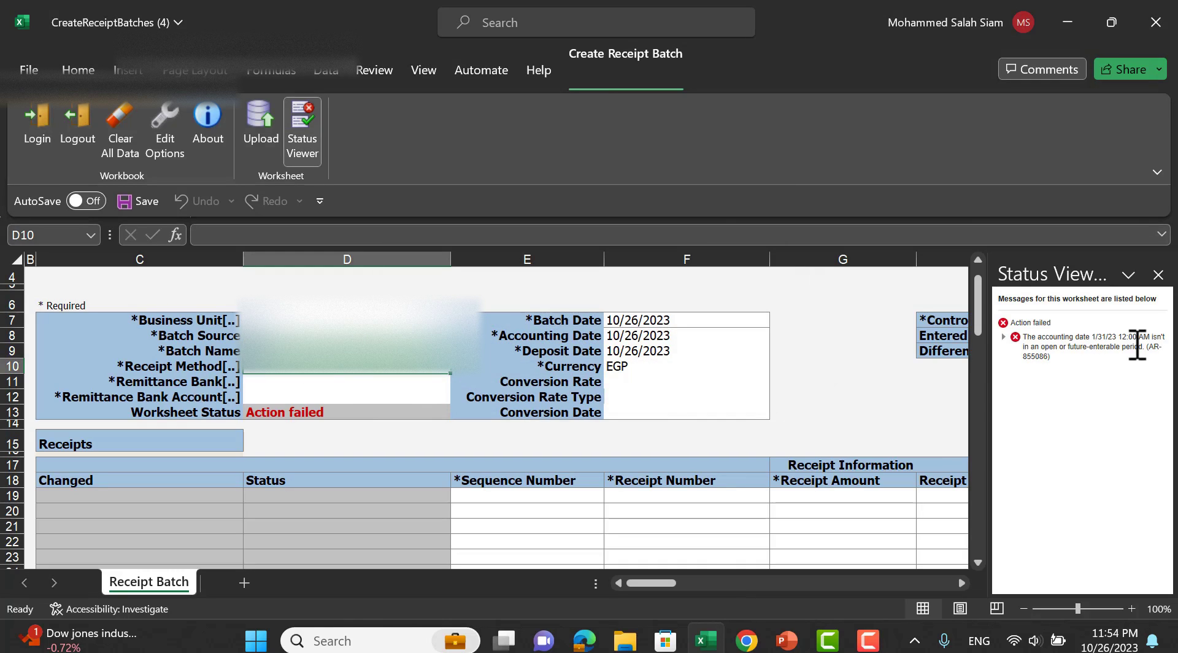
Close the accounting-date failure messages after an attempted receipt method lookup.
left_click(1158, 274)
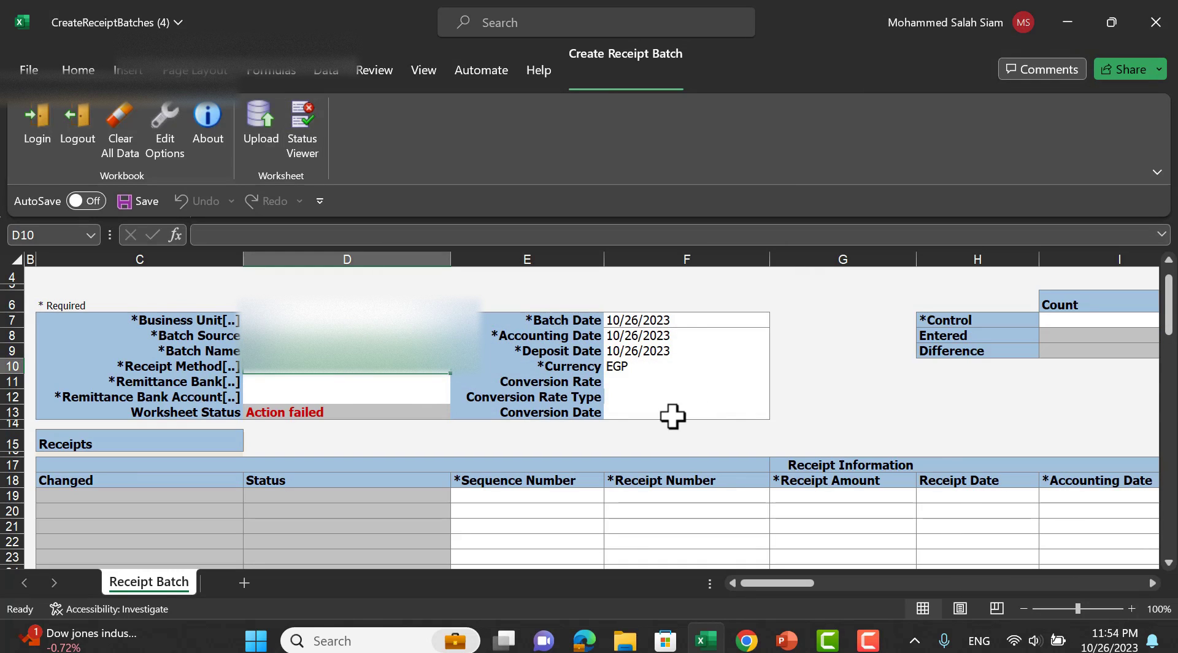
left_click(326, 385)
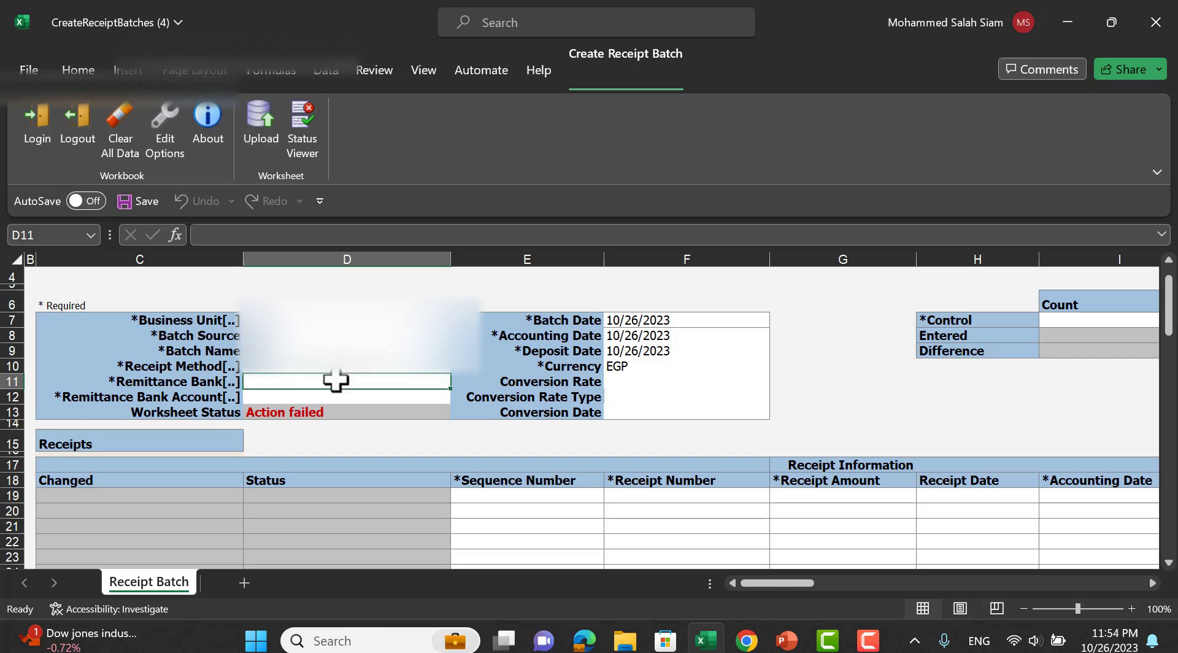
double_click(289, 370)
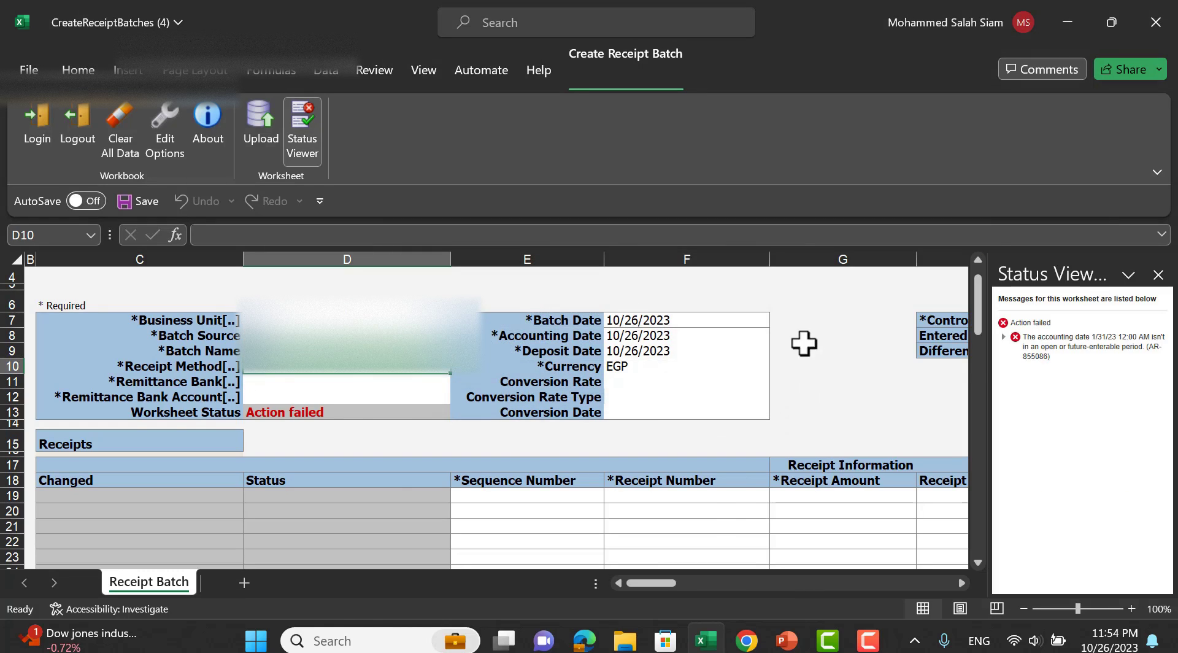
left_click(1158, 274)
left_click(673, 369)
Enter control count 1 in I7 and control amount 20000 in J7.
left_click(1075, 323)
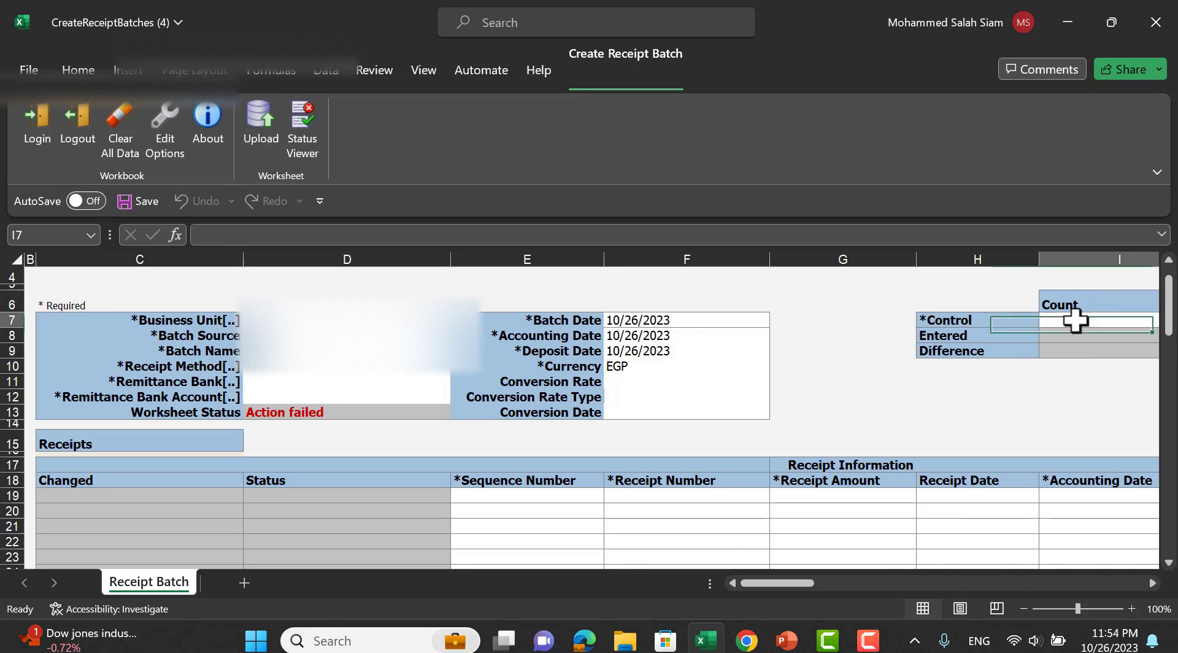
left_click_drag(787, 583, 802, 583)
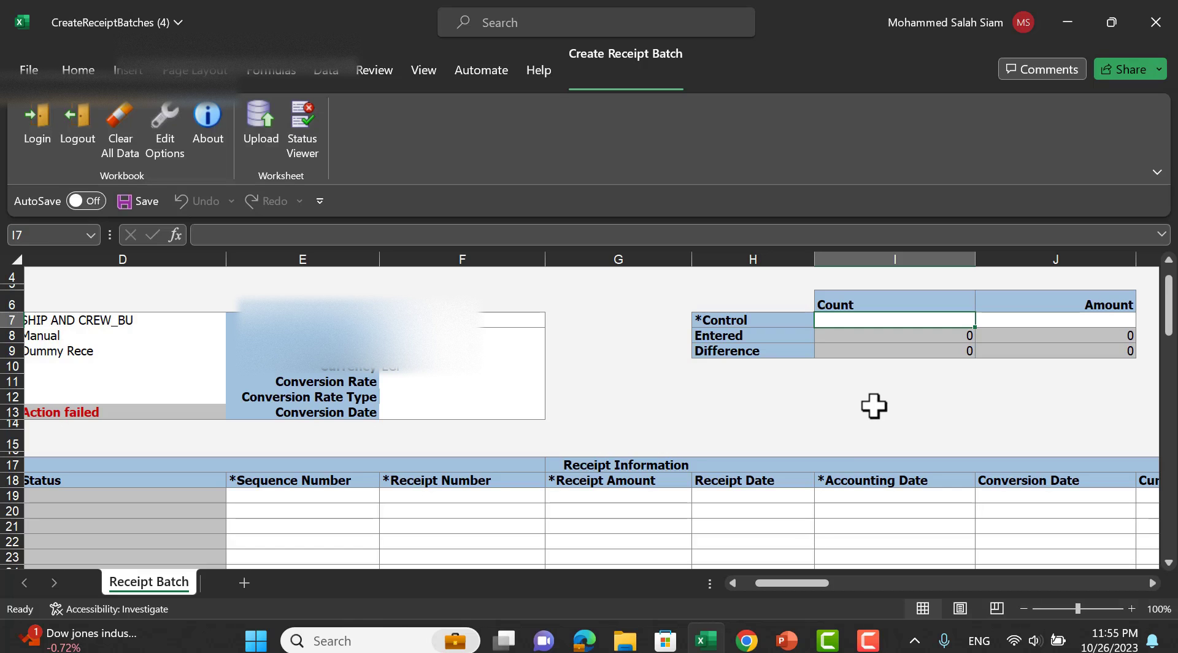
type("1")
left_click(1036, 323)
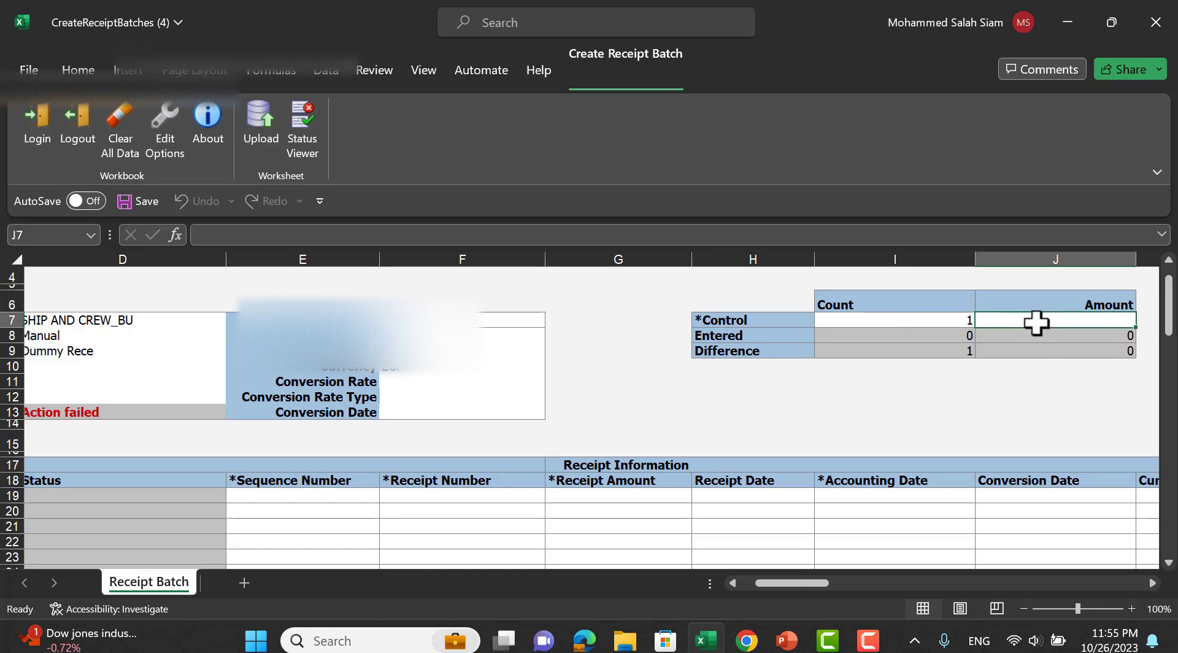
type("20000")
key("Return")
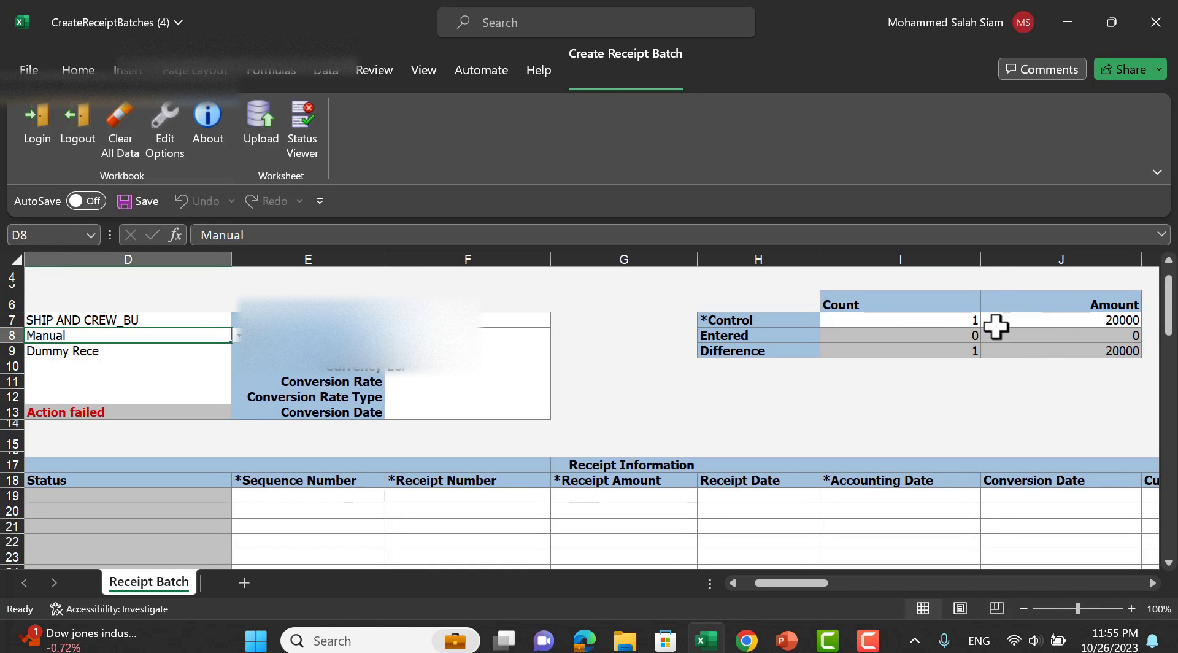
left_click_drag(751, 583, 754, 584)
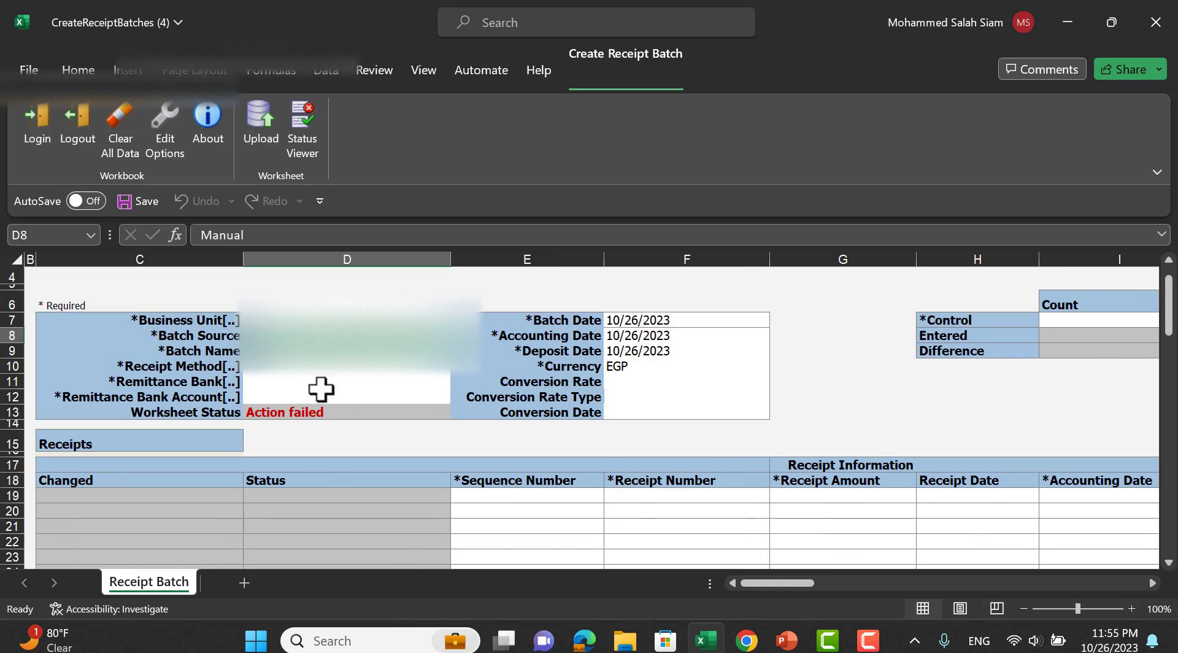
double_click(256, 372)
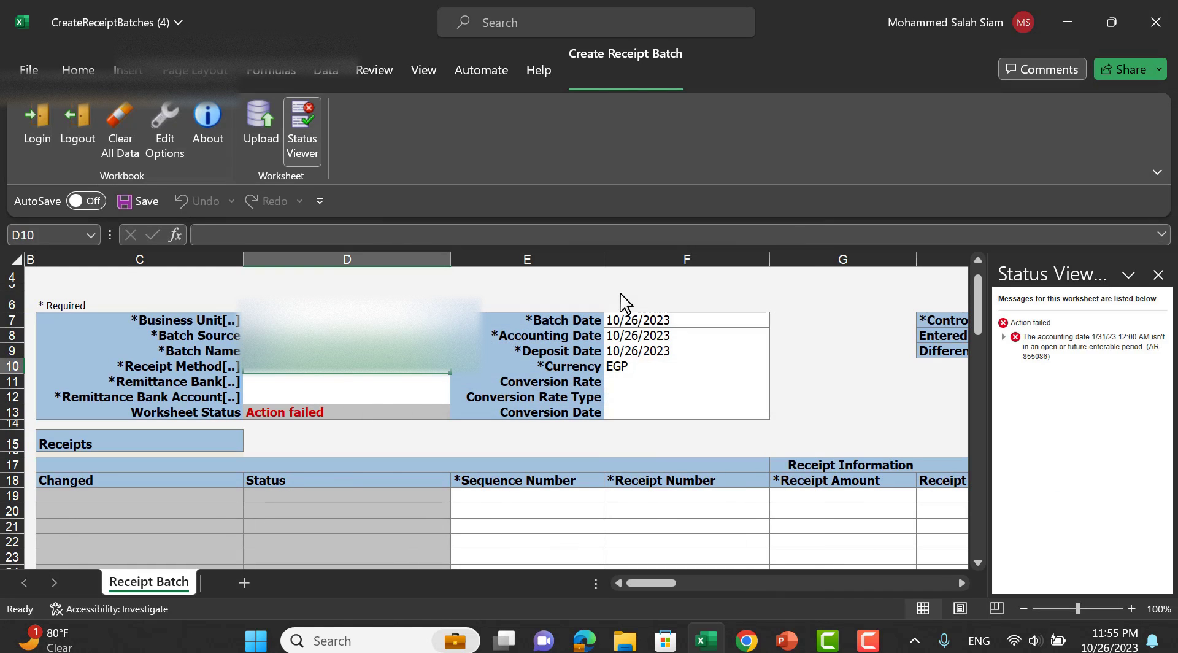
Select Check as the batch's receipt method.
left_click(1160, 274)
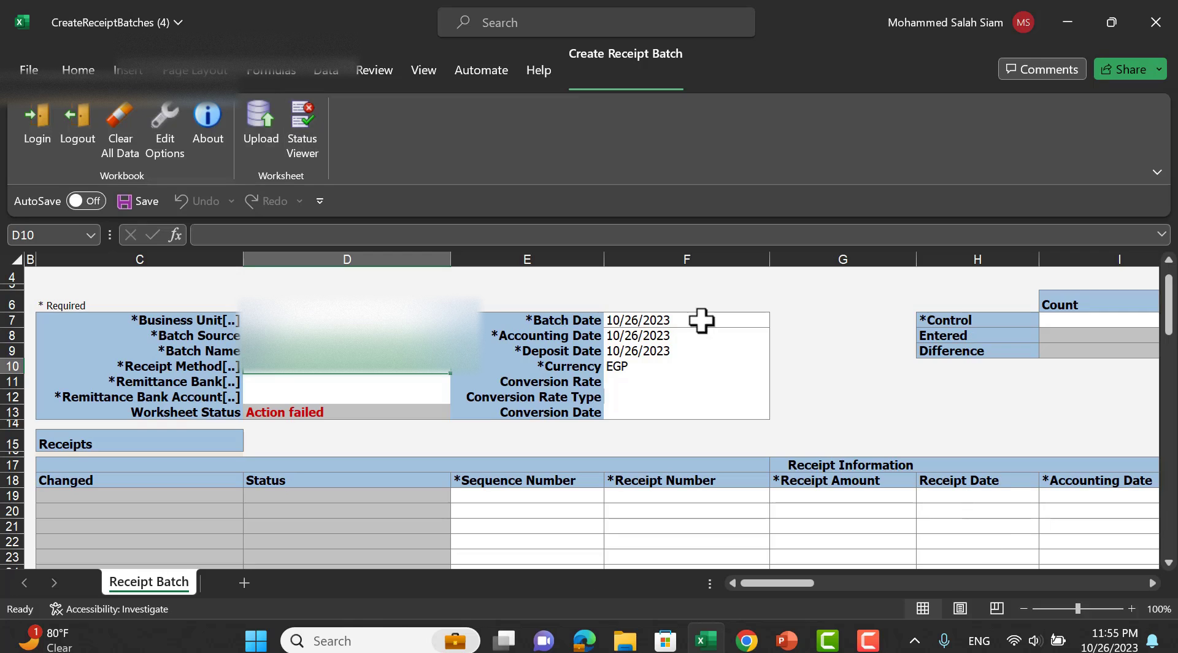
double_click(305, 387)
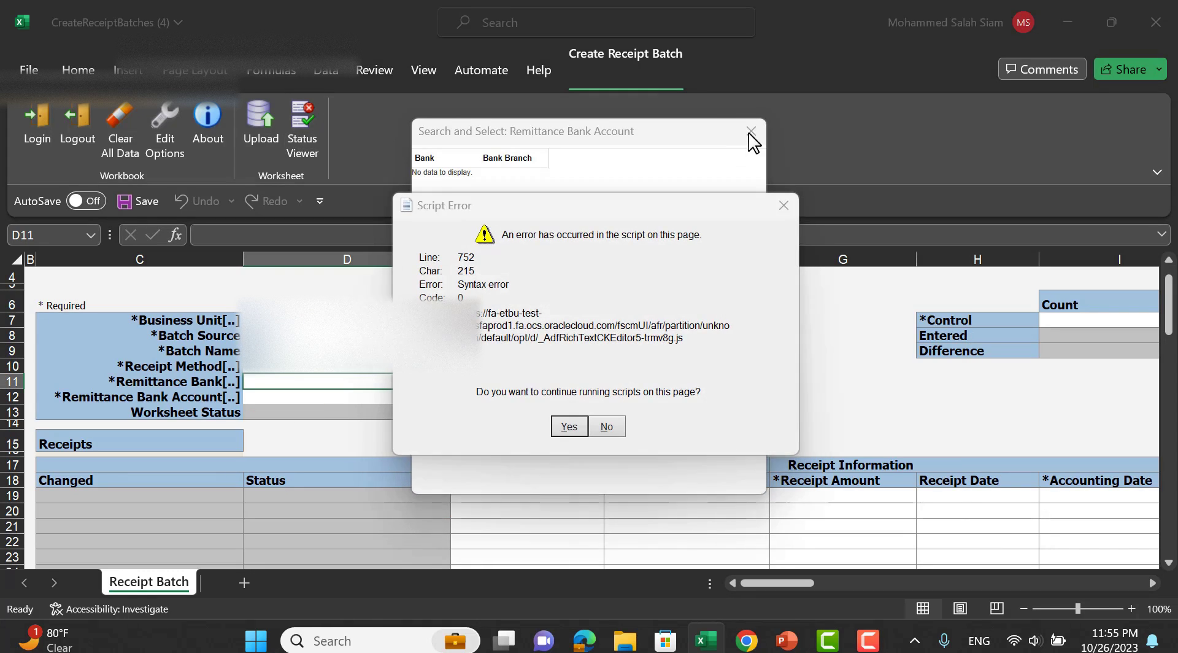
left_click(565, 426)
left_click(750, 132)
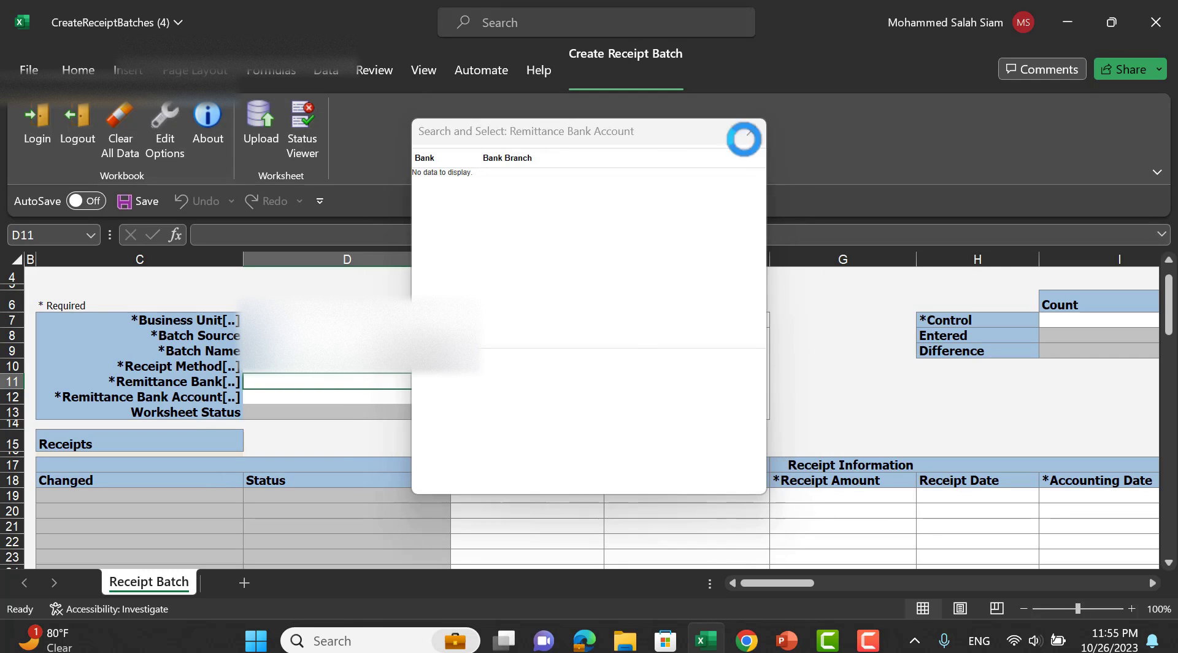
left_click(247, 368)
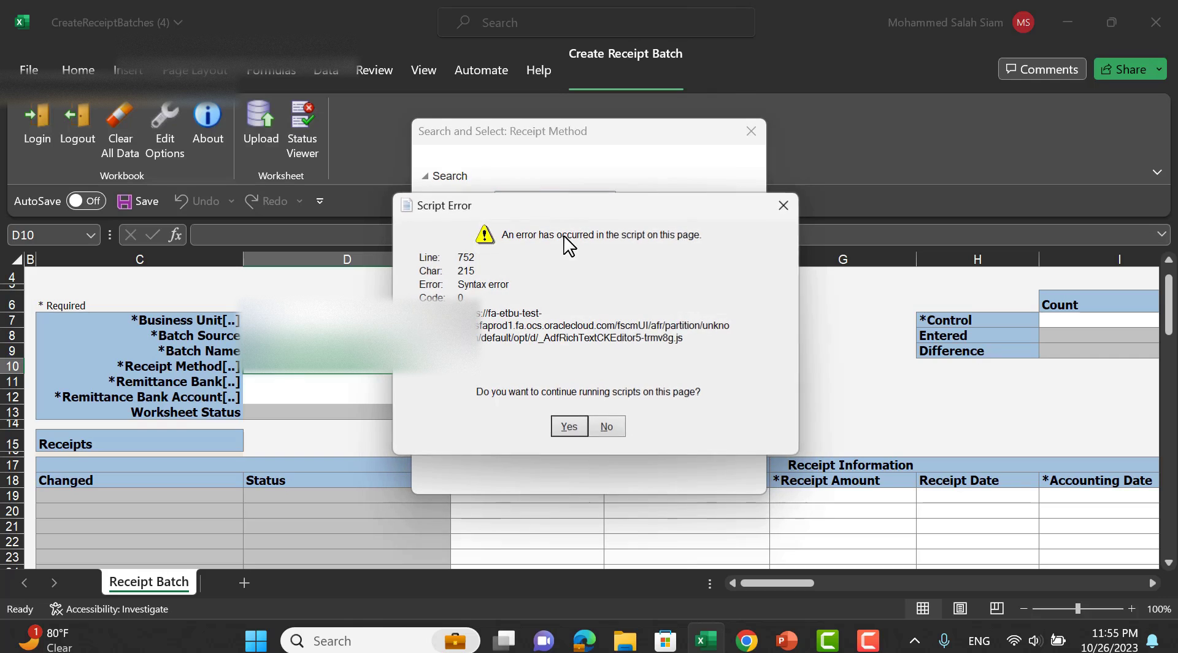
left_click(565, 425)
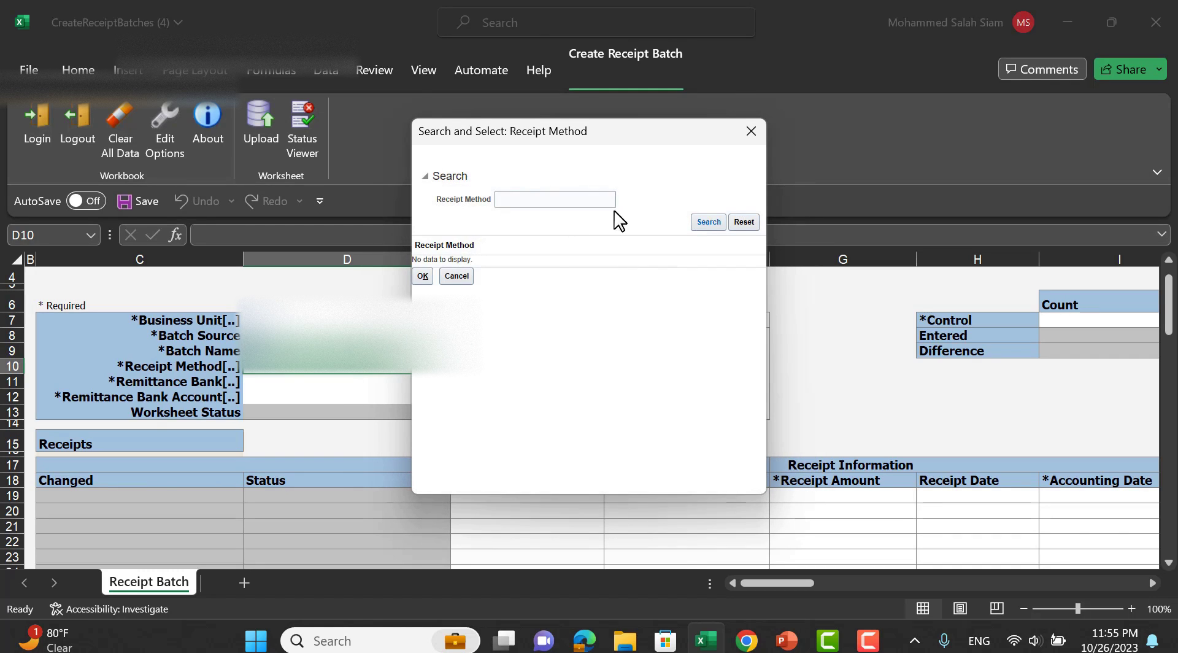
left_click(702, 224)
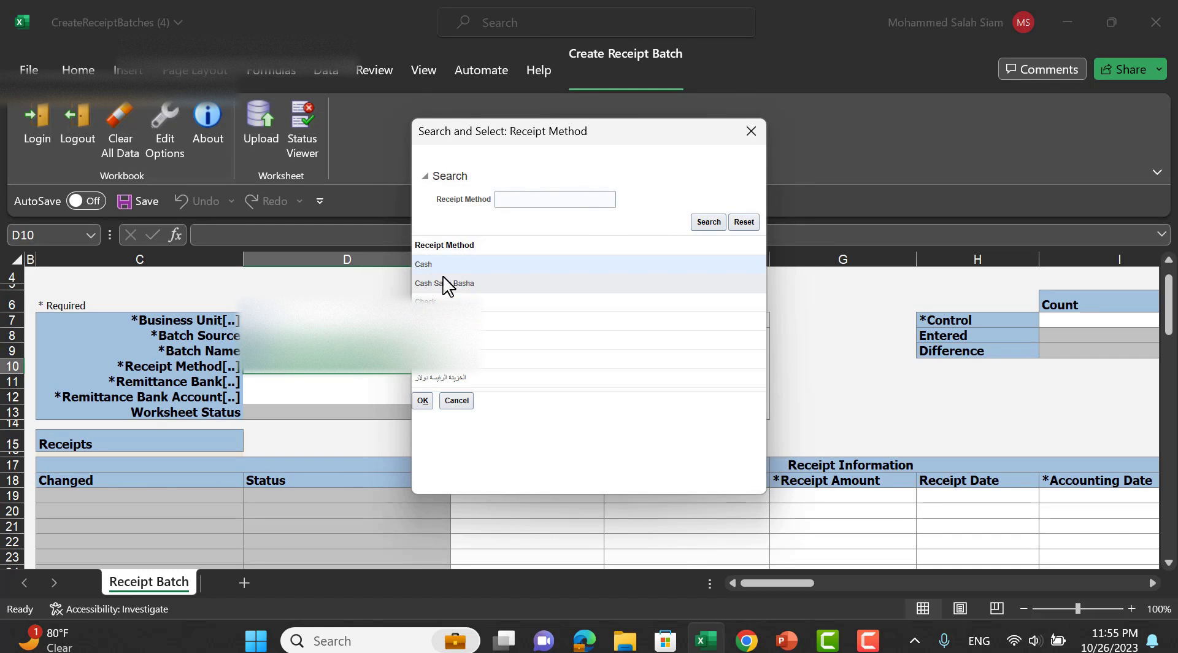
left_click(423, 401)
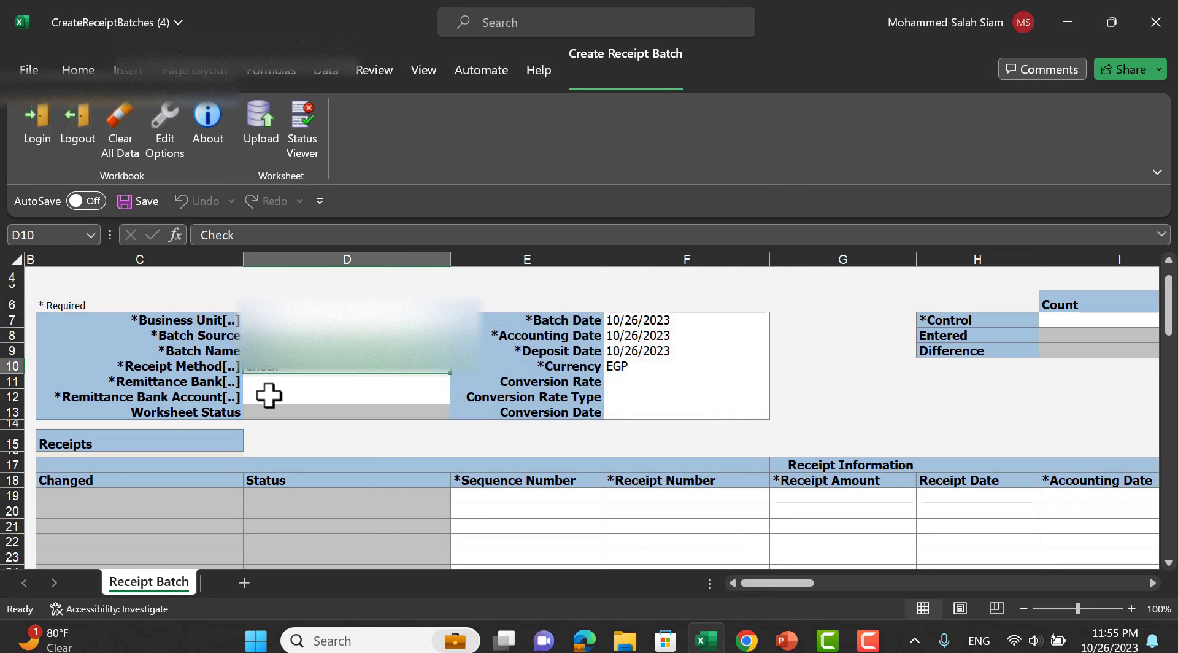
Choose the first CIB branch as the remittance bank, filling its bank account.
left_click(261, 380)
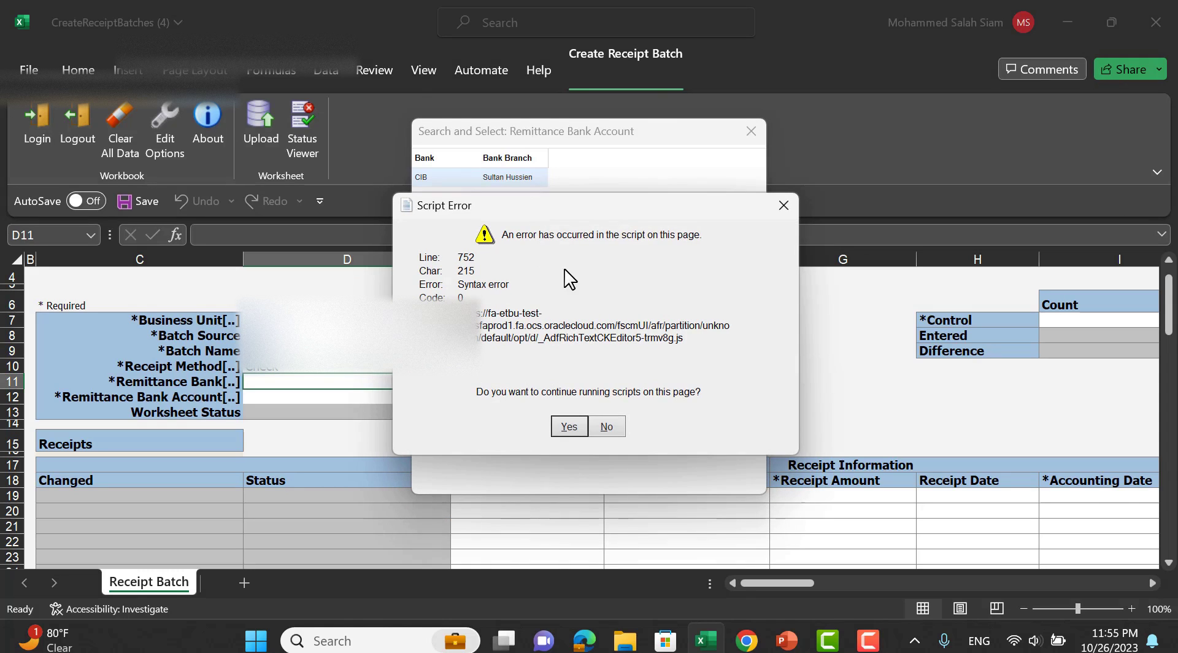
left_click(568, 430)
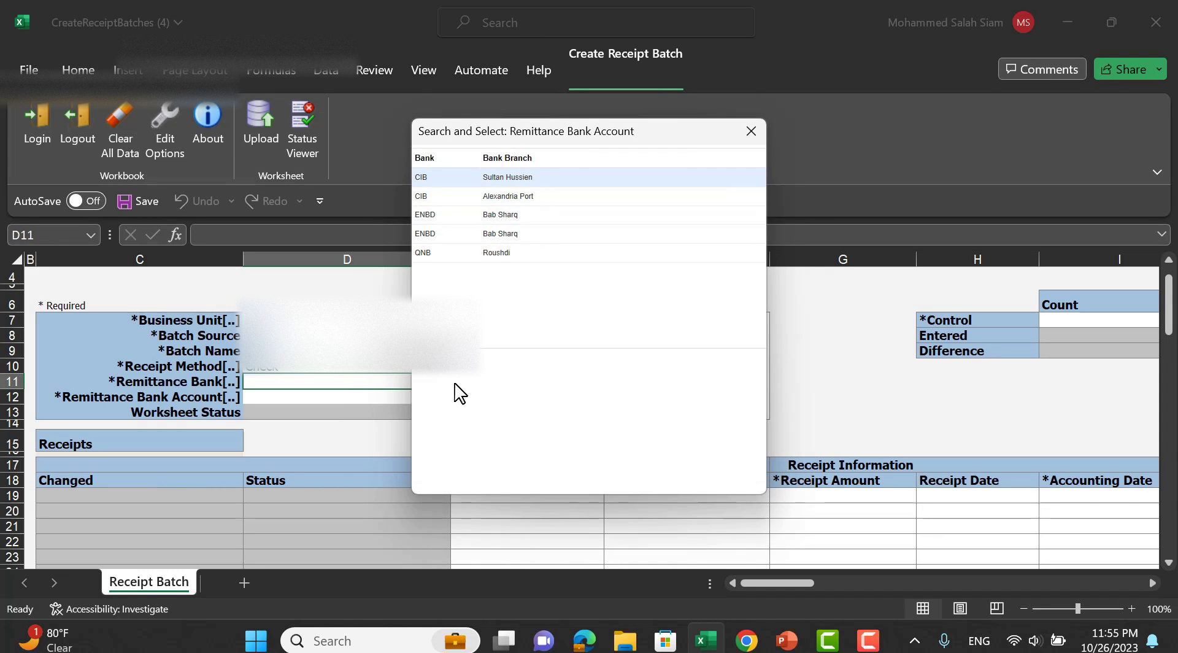
left_click(432, 359)
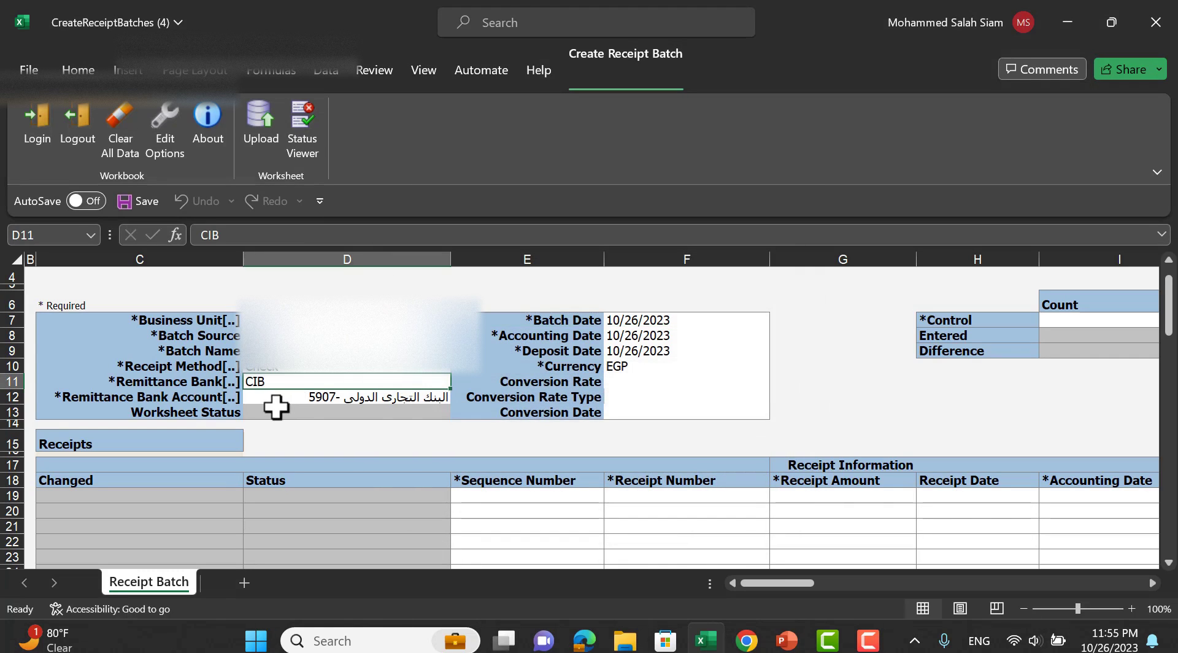
left_click_drag(792, 588, 815, 583)
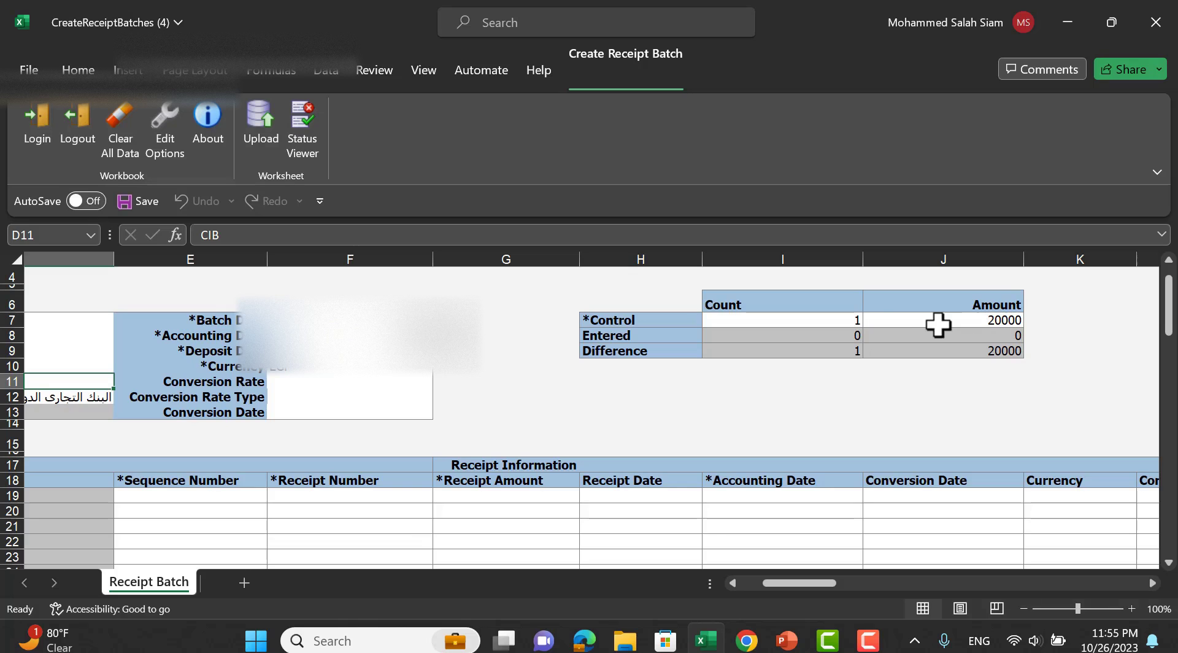
left_click_drag(806, 583, 784, 583)
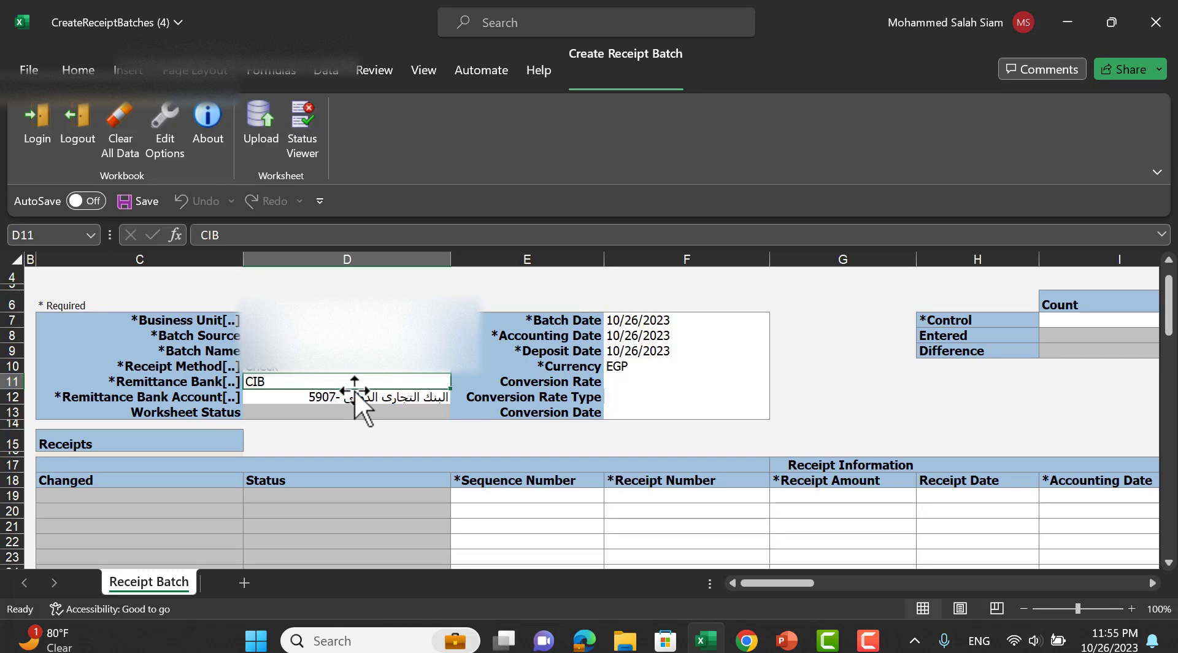
scroll(341, 414, "down", 1)
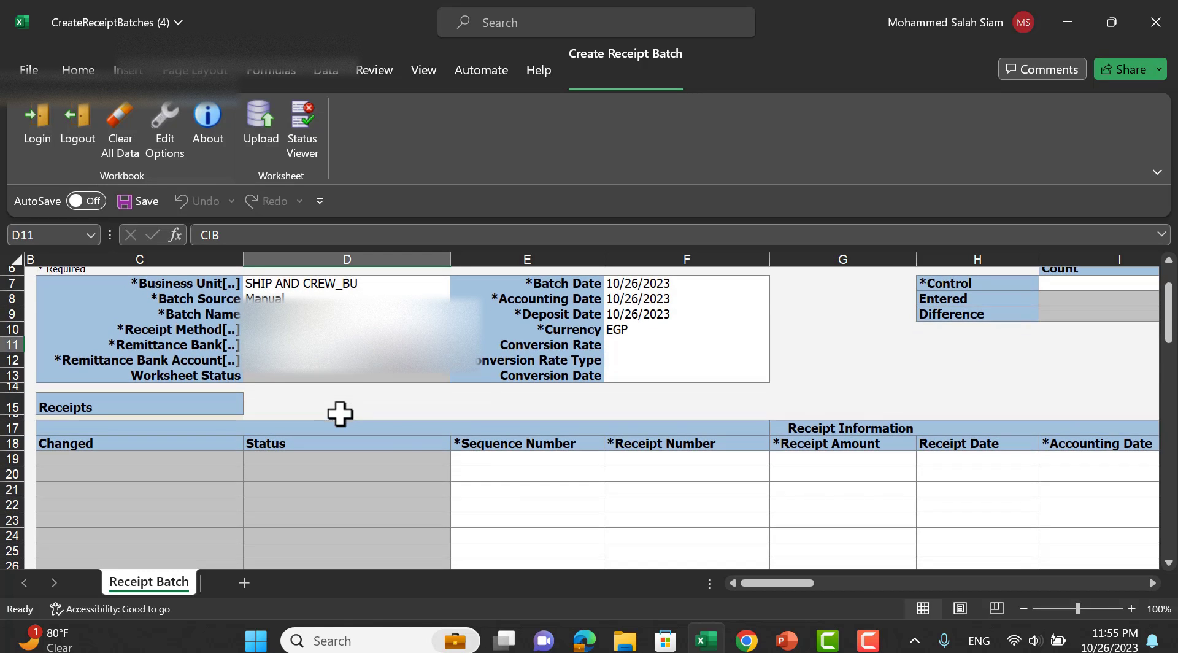
Enter sequence 10, receipt number 900 and amount 20,000 on receipt row 19.
left_click(498, 457)
type("10")
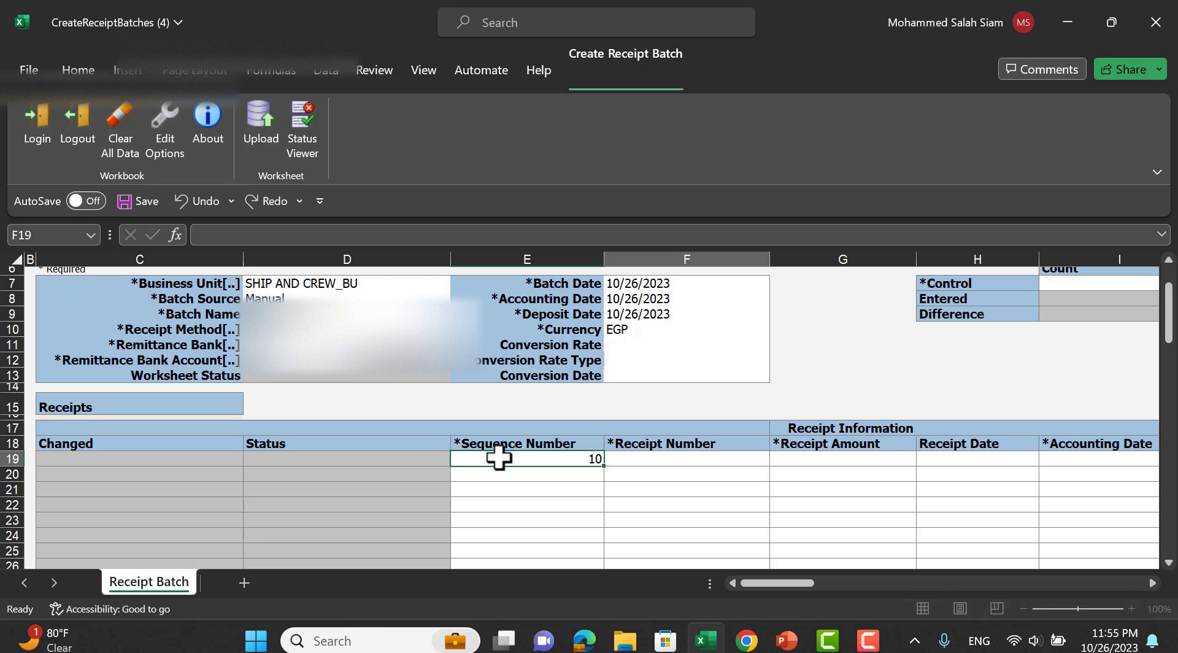
key("Tab")
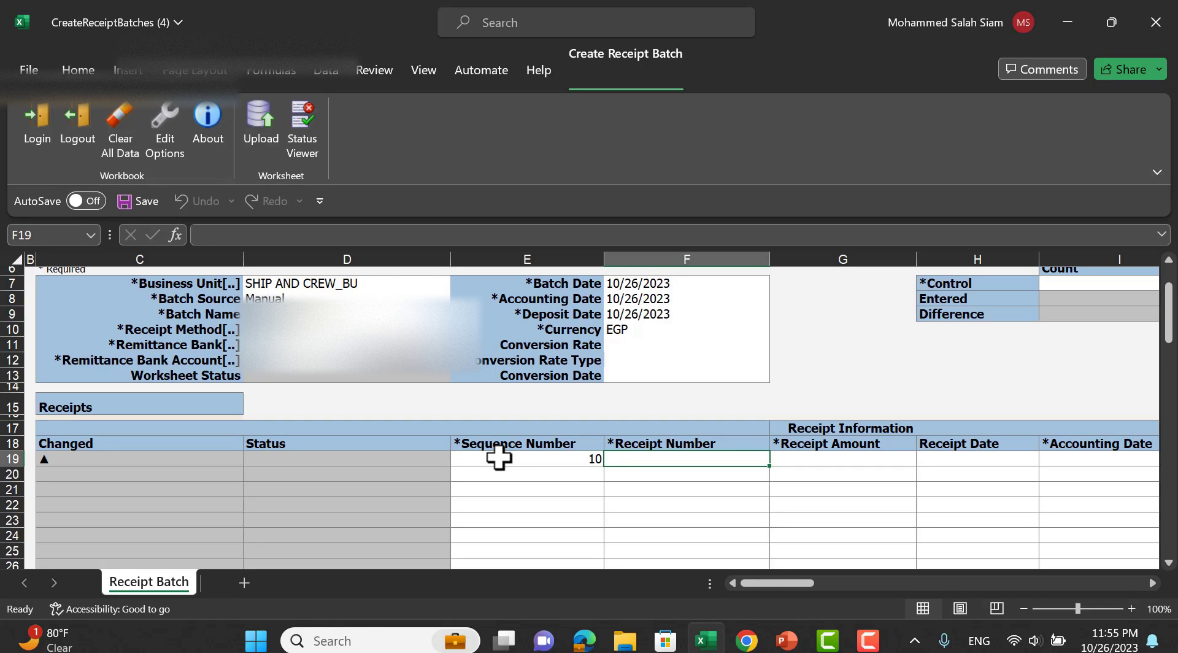
type("9")
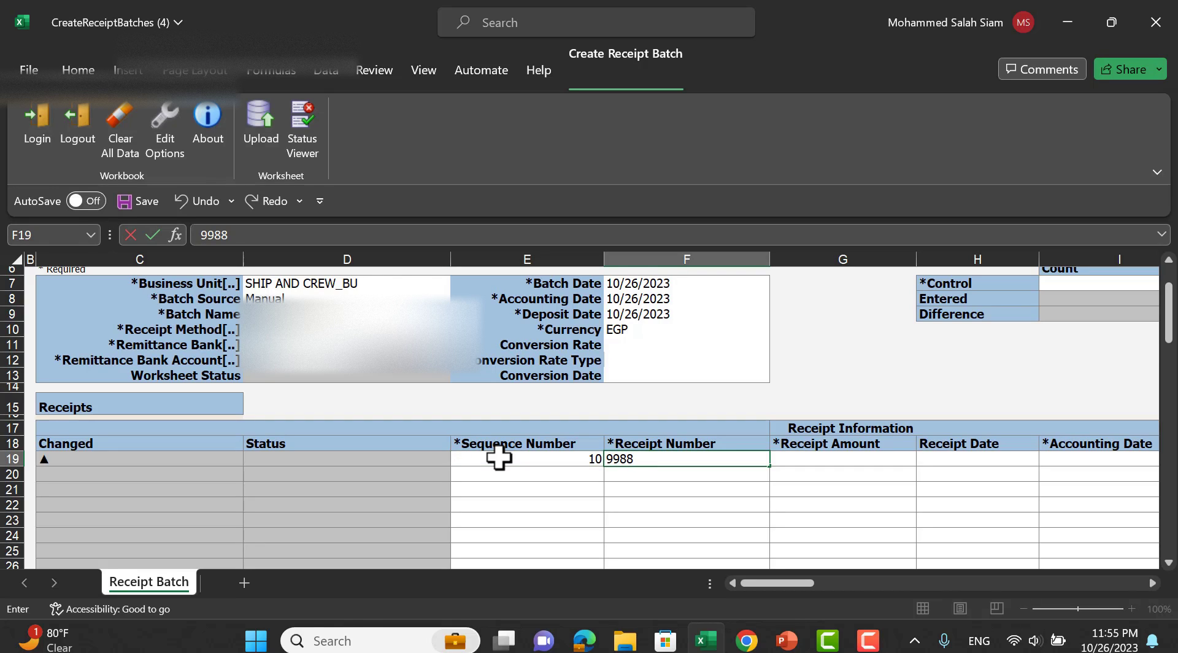
type("00")
key("Tab")
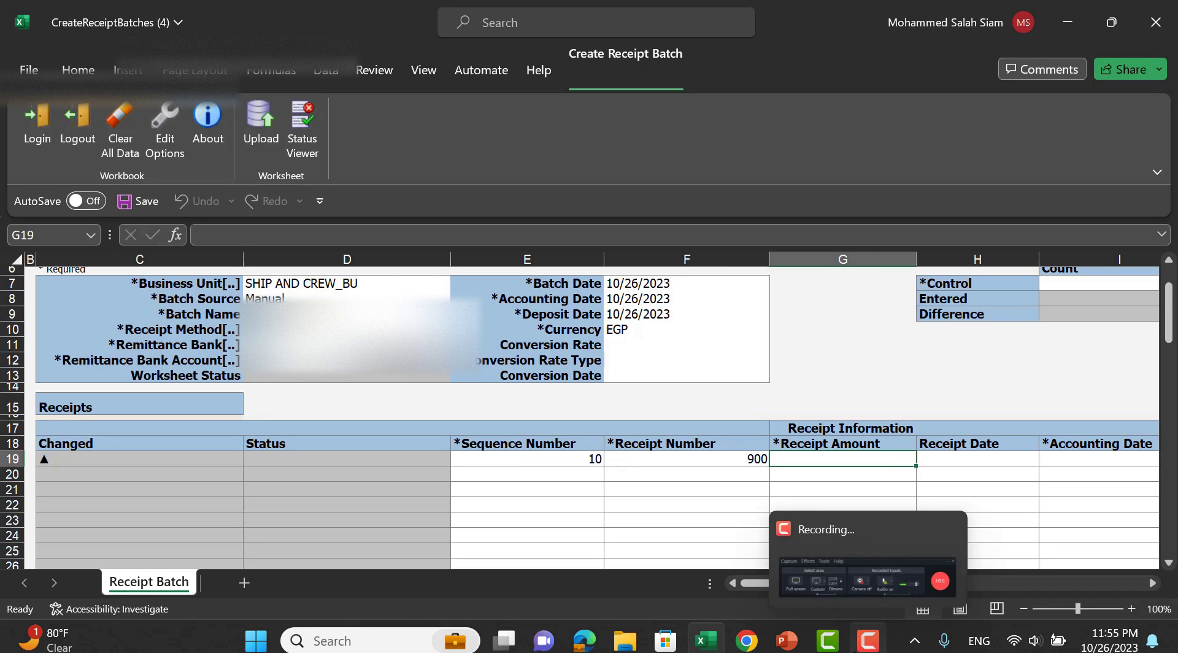
left_click_drag(768, 585, 776, 580)
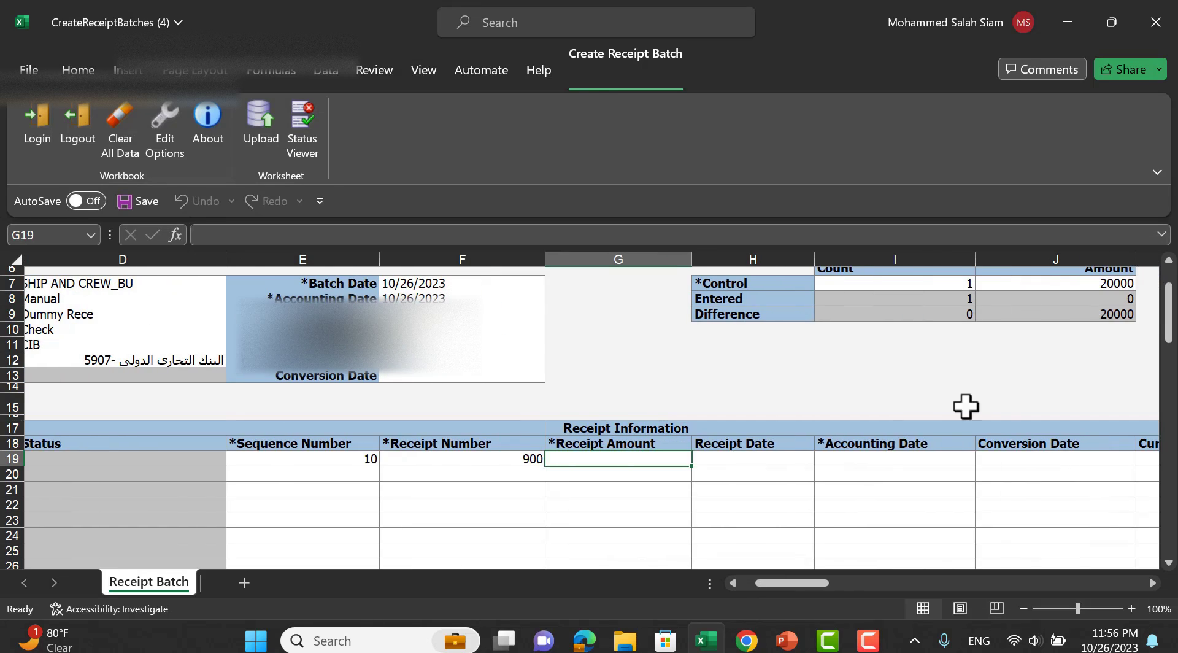
scroll(1012, 368, "up", 1)
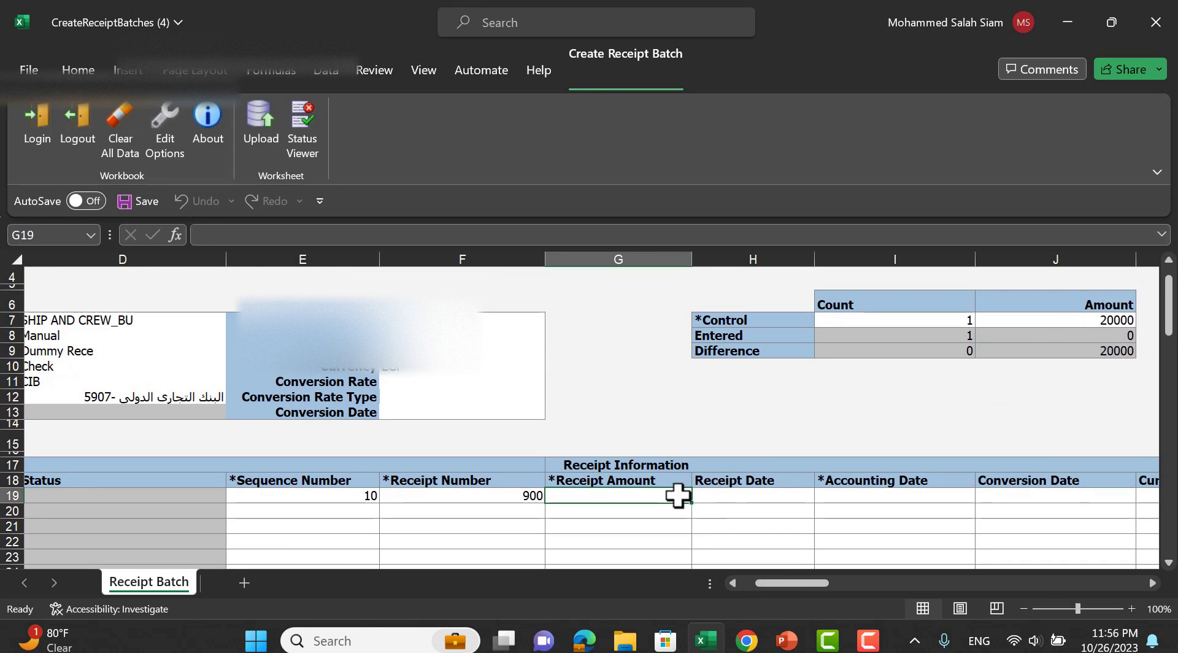
type("20000")
key("Tab")
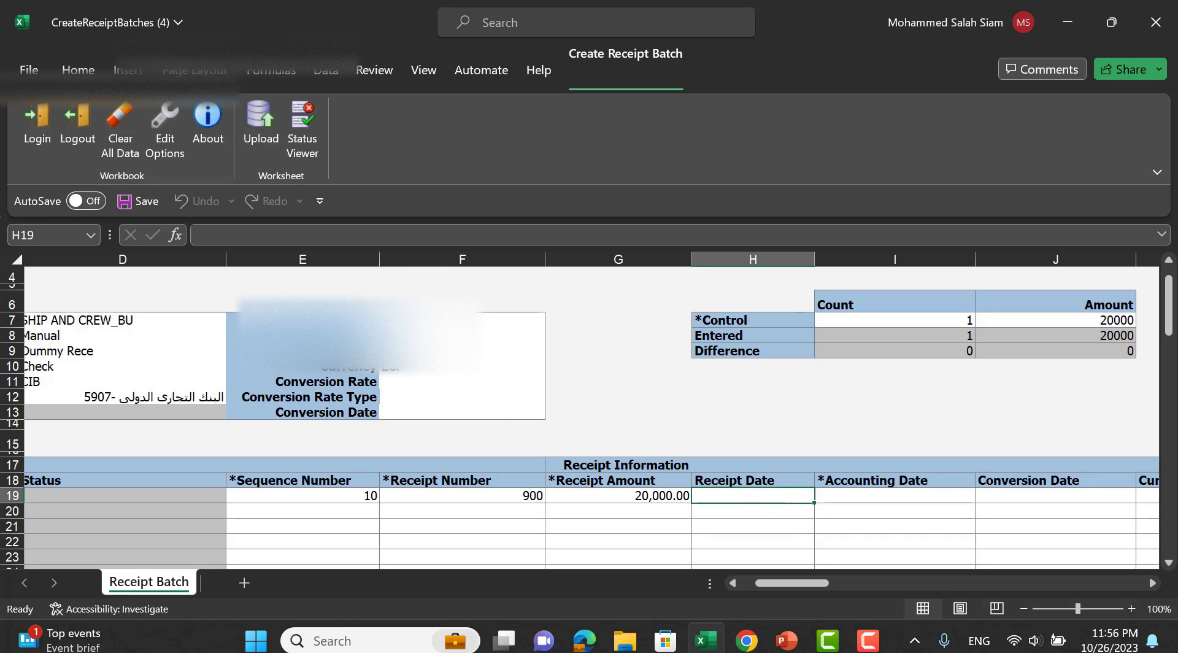
Set the receipt date in H19 and accounting date in I19 to 10/26/2023.
type("10/26")
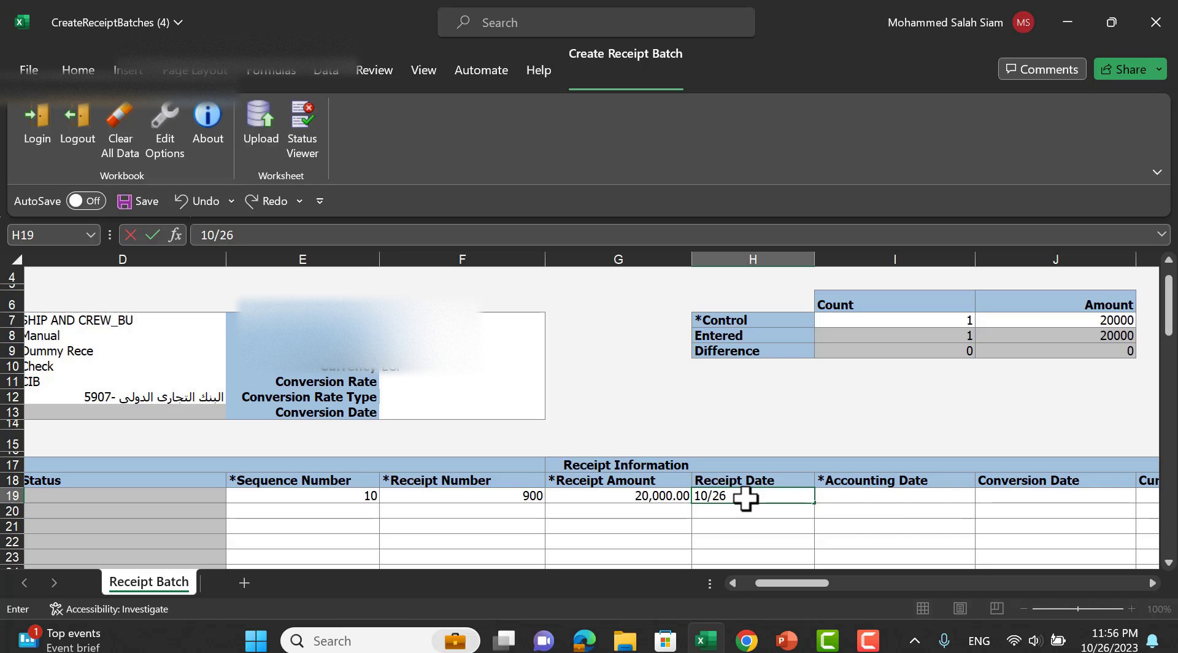
type("/2023")
key("Tab")
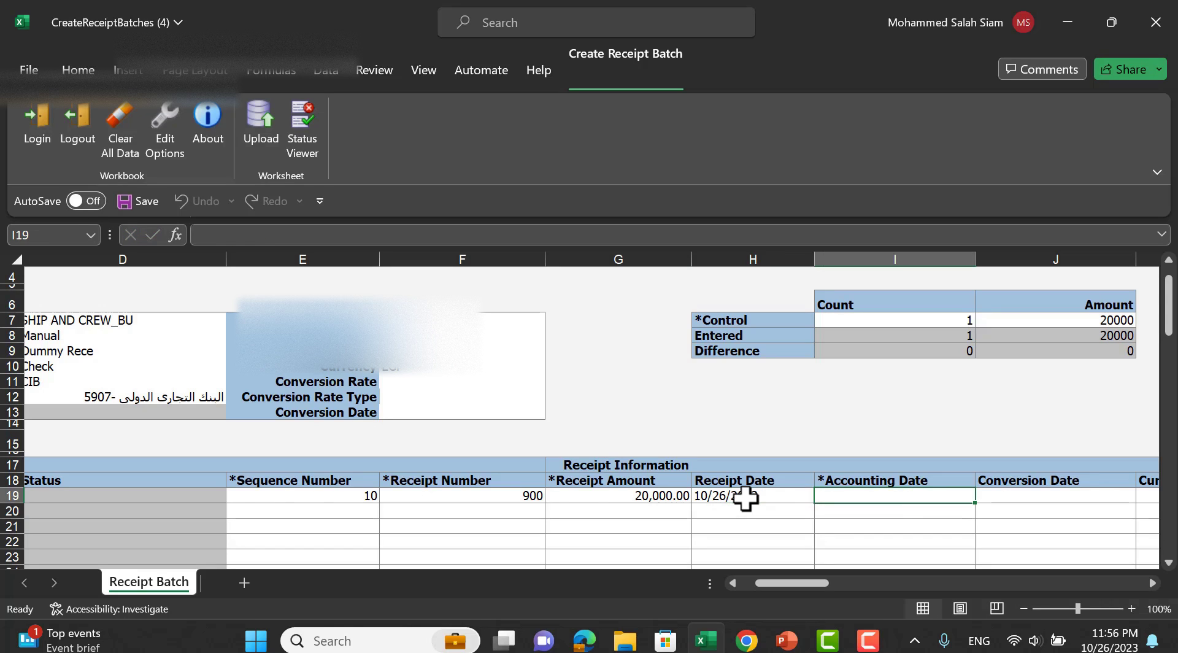
left_click(745, 497)
key("ctrl+c")
left_click(856, 500)
key("Return")
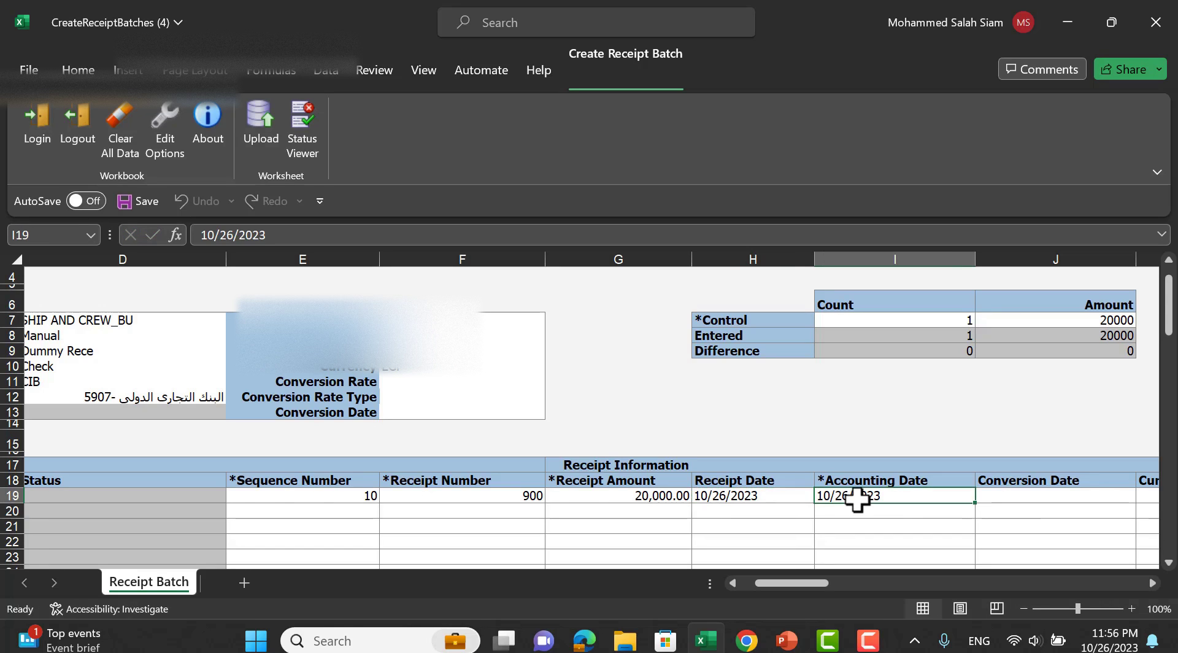
key("Tab")
key("Tab")
key("Tab")
key("Tab")
key("Tab")
key("Tab")
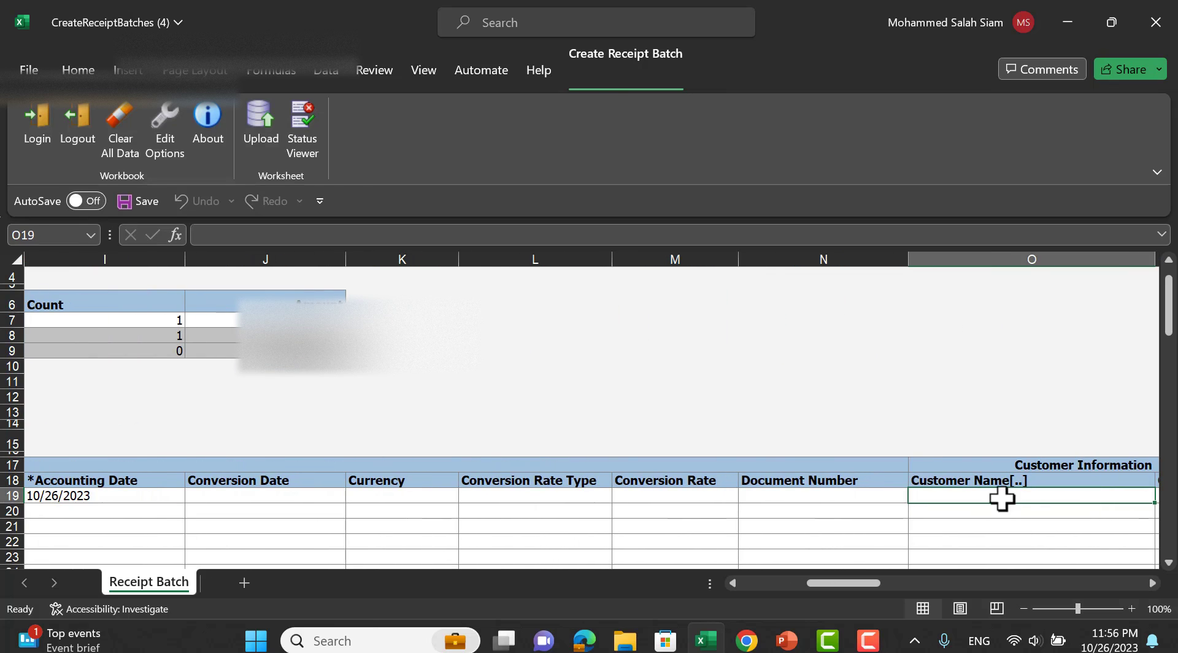
Choose 4PL LOGISTICS as the customer in O19, filling its account number.
double_click(1002, 498)
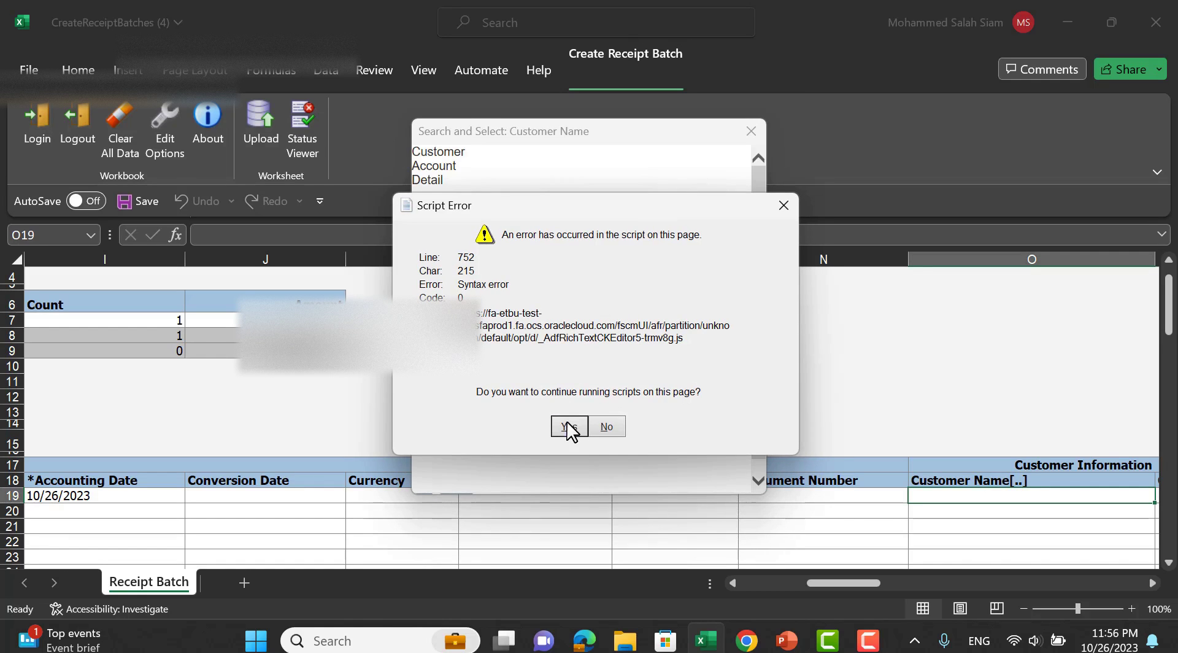
left_click(568, 426)
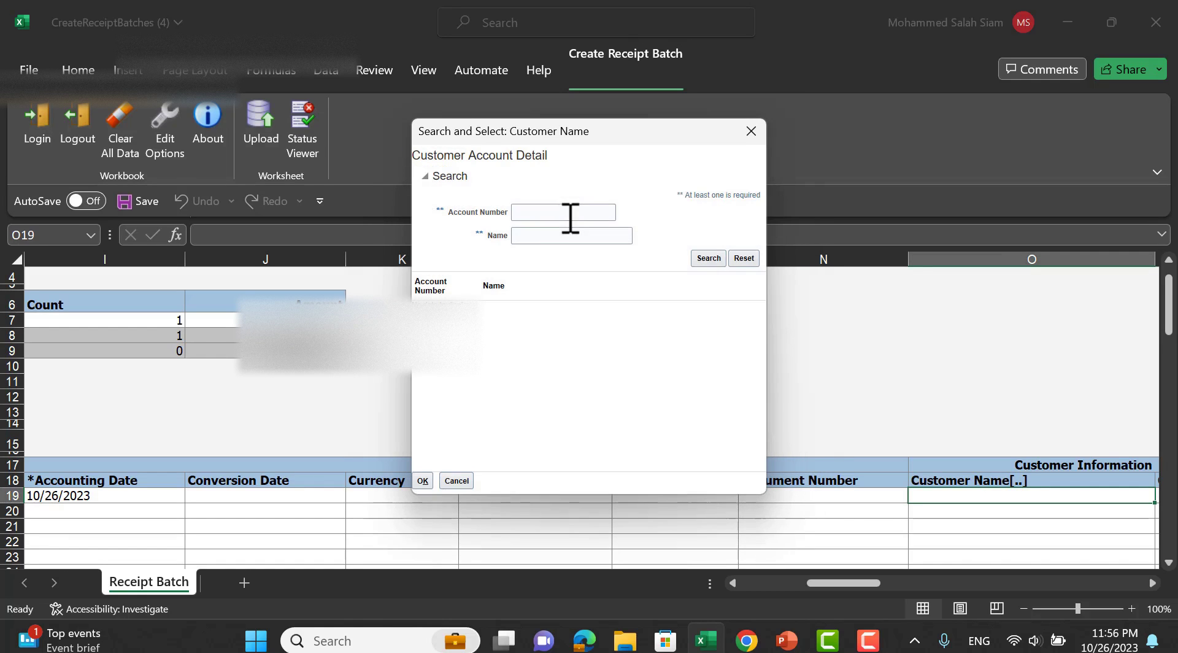
left_click(712, 260)
left_click(543, 310)
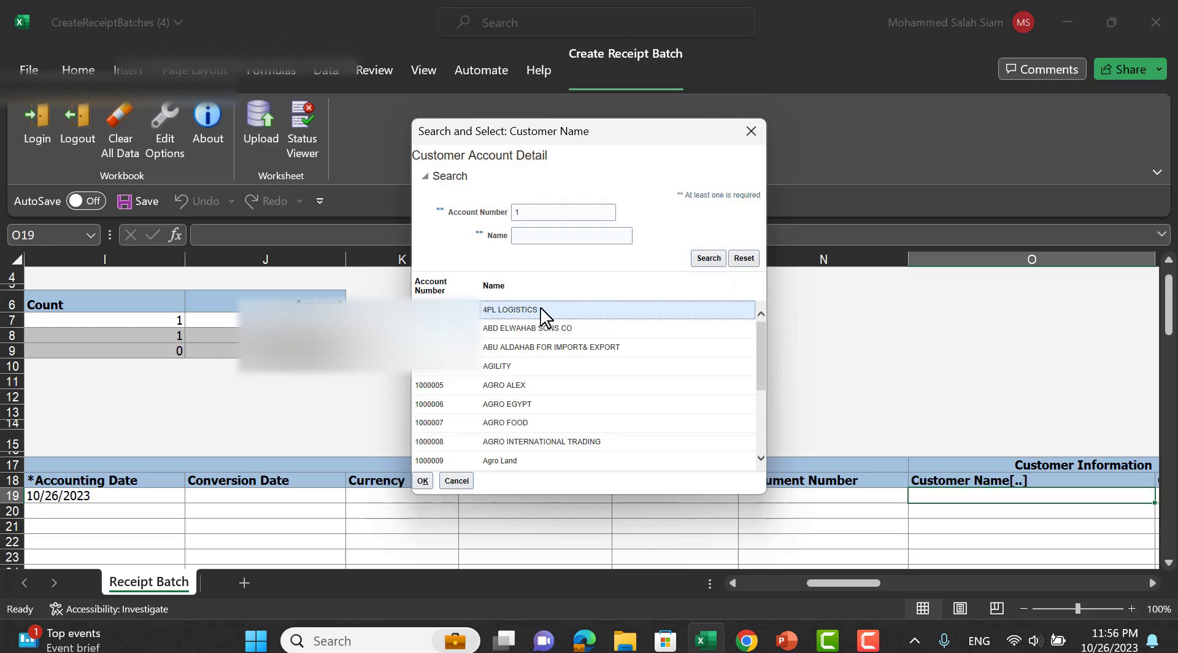
left_click(423, 481)
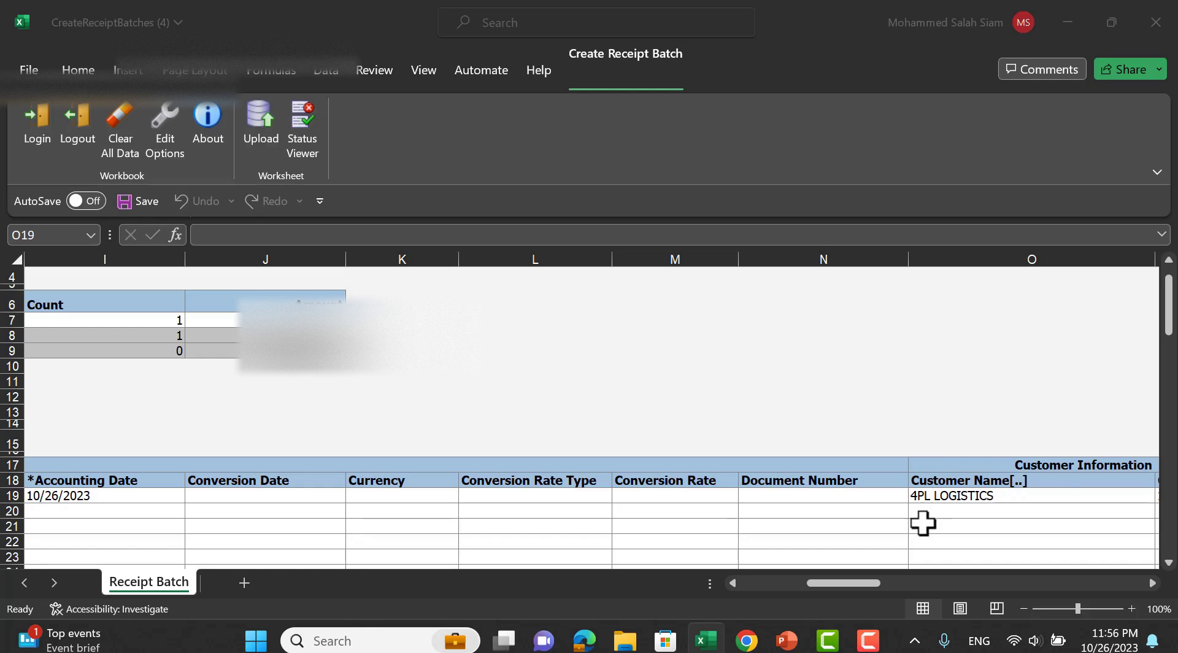
Pick customer site 21208 for receipt row 19.
left_click(982, 495)
scroll(1043, 442, "down", 1)
left_click_drag(853, 581, 888, 581)
left_click(859, 460)
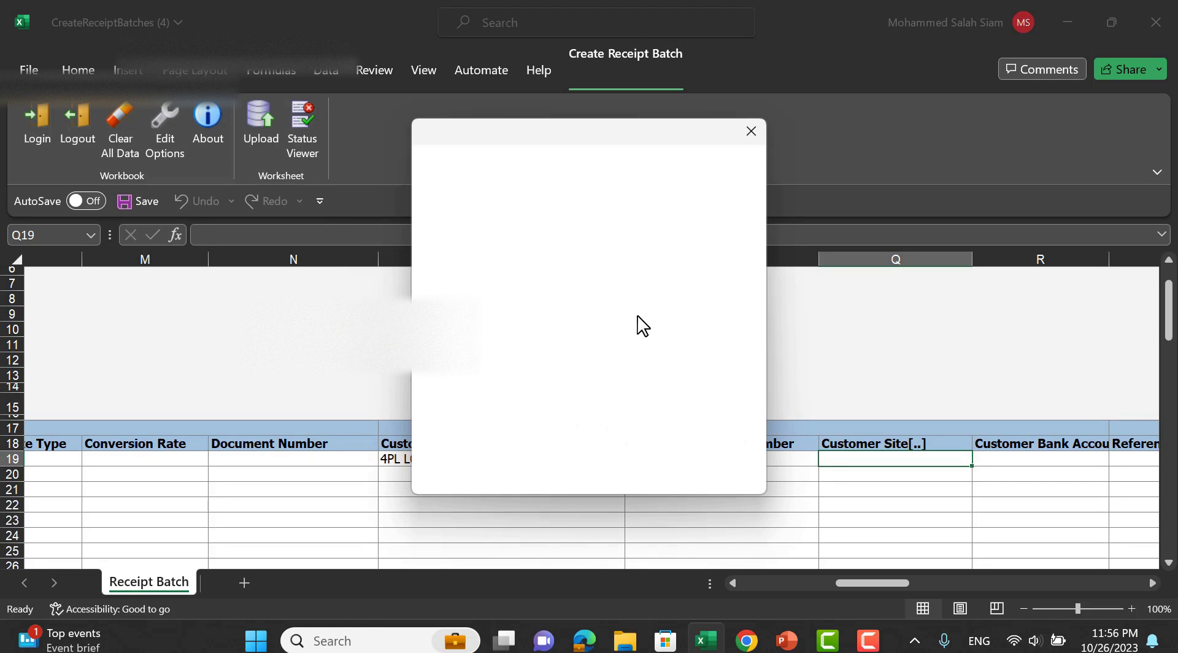
left_click(561, 424)
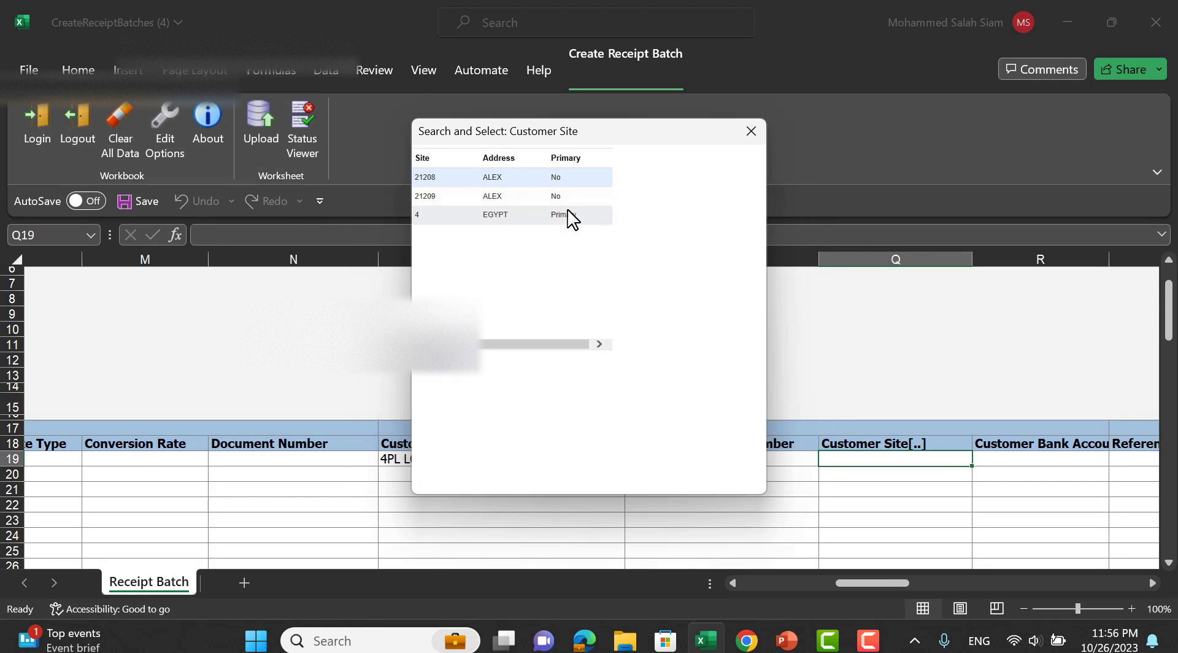
left_click(422, 369)
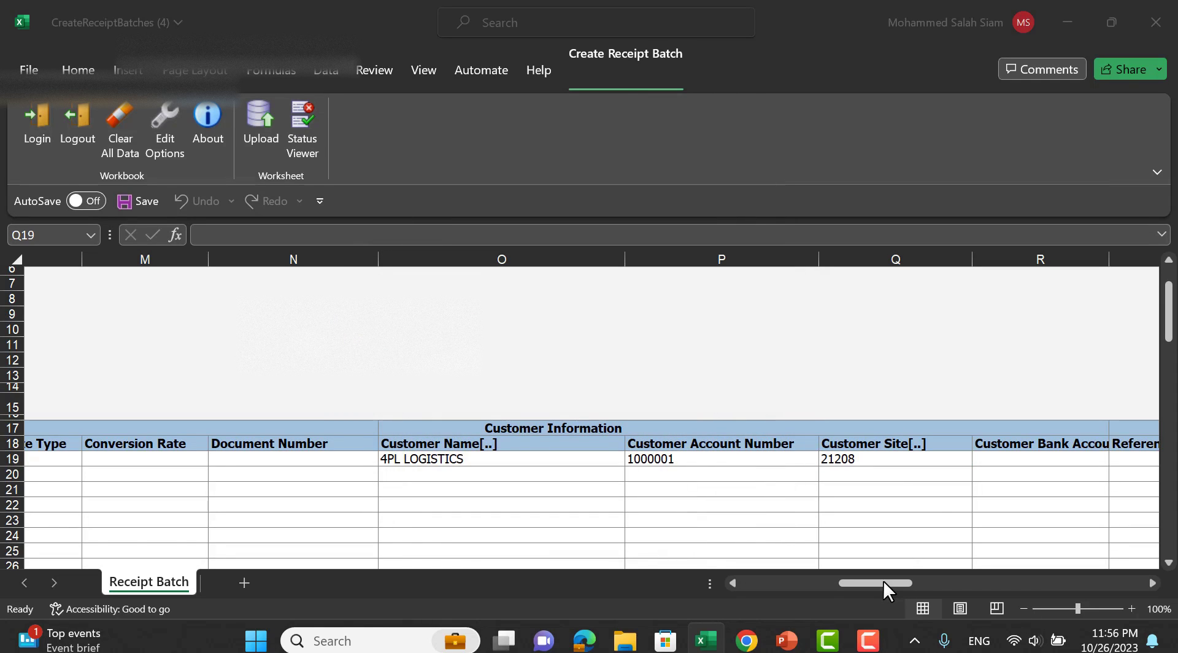
left_click_drag(902, 582, 781, 564)
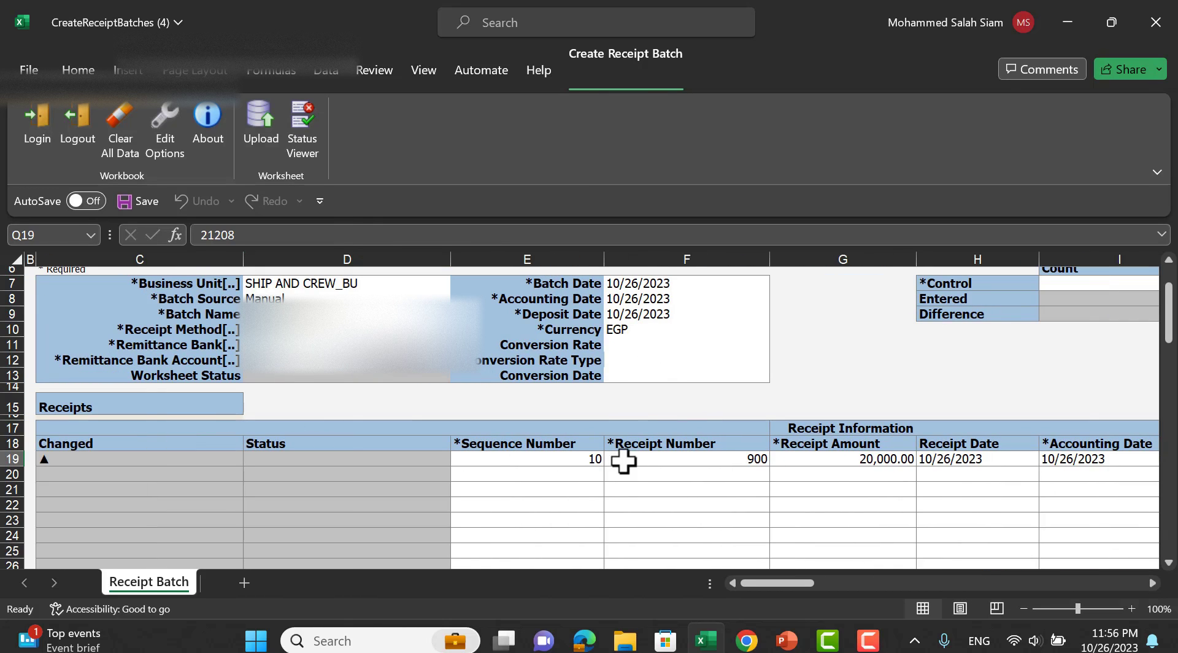
Upload the receipt batch with the default upload options, then return to Oracle.
left_click(260, 123)
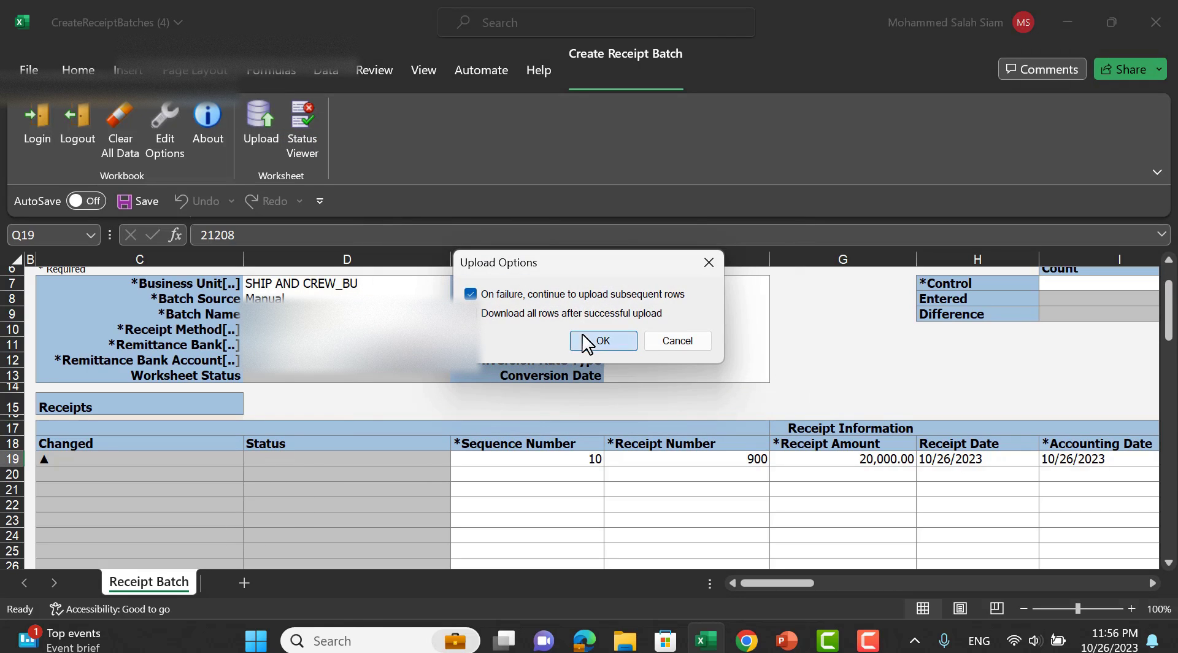
left_click(602, 342)
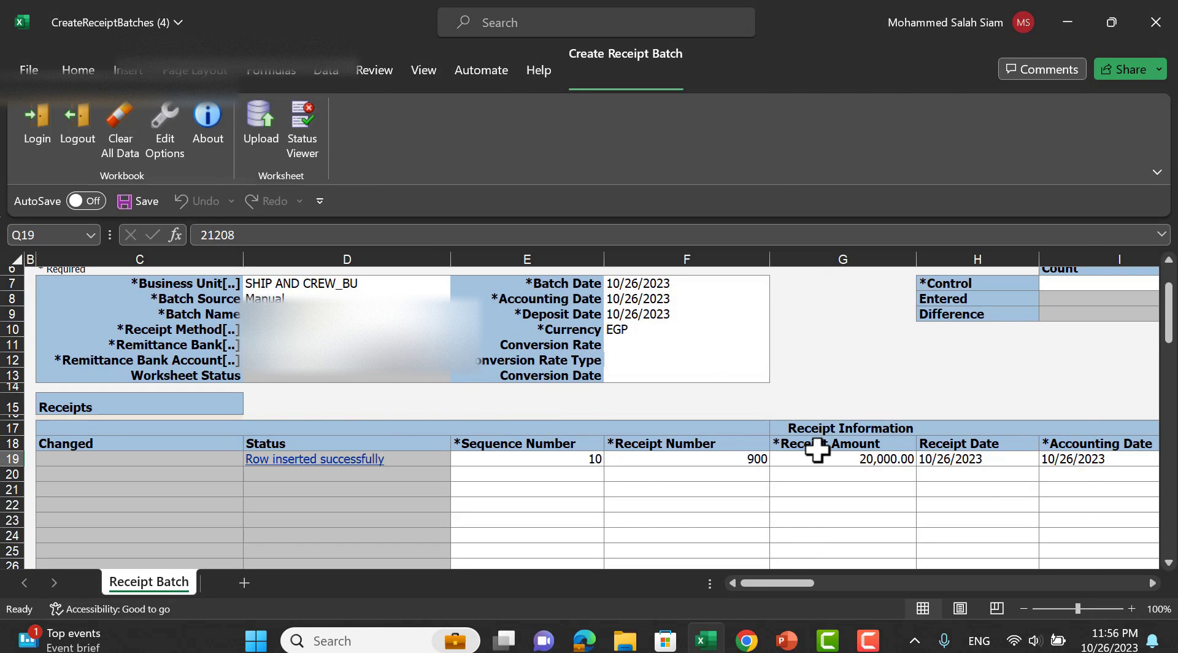
key("alt+Tab")
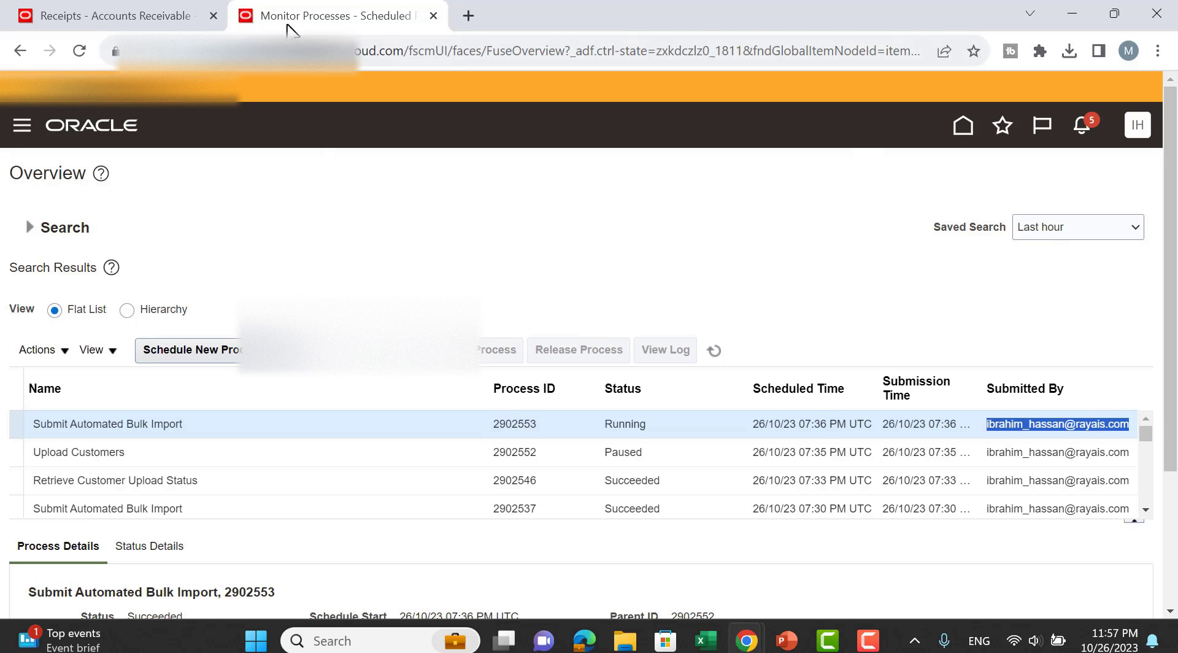
left_click(145, 18)
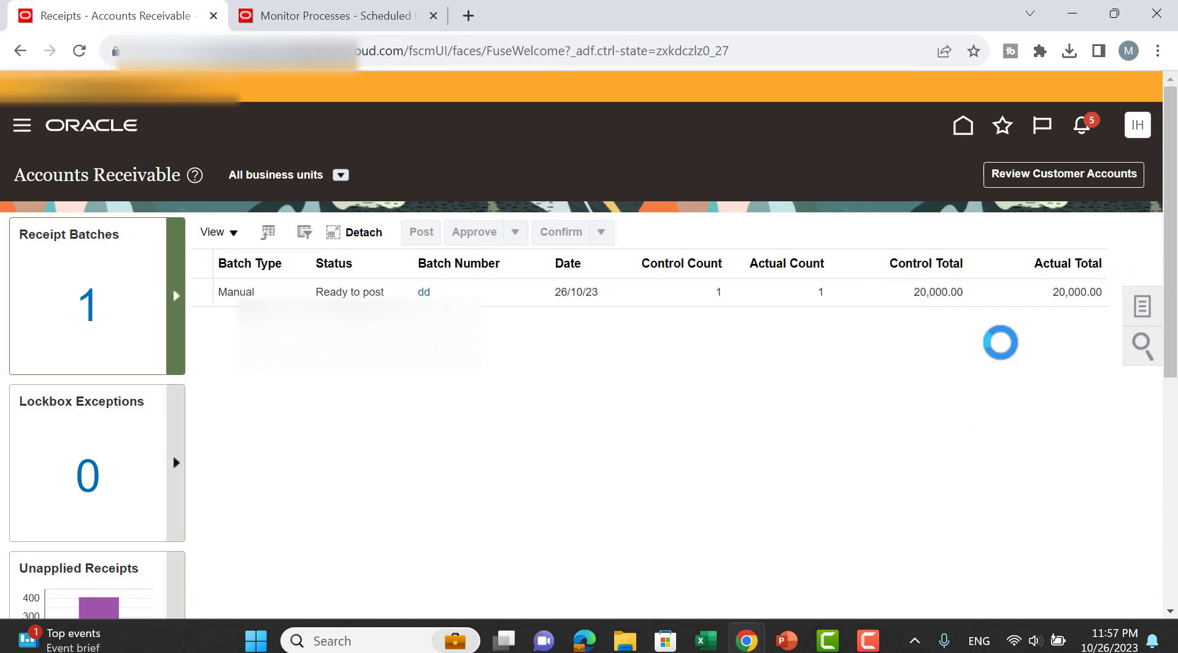
left_click(966, 127)
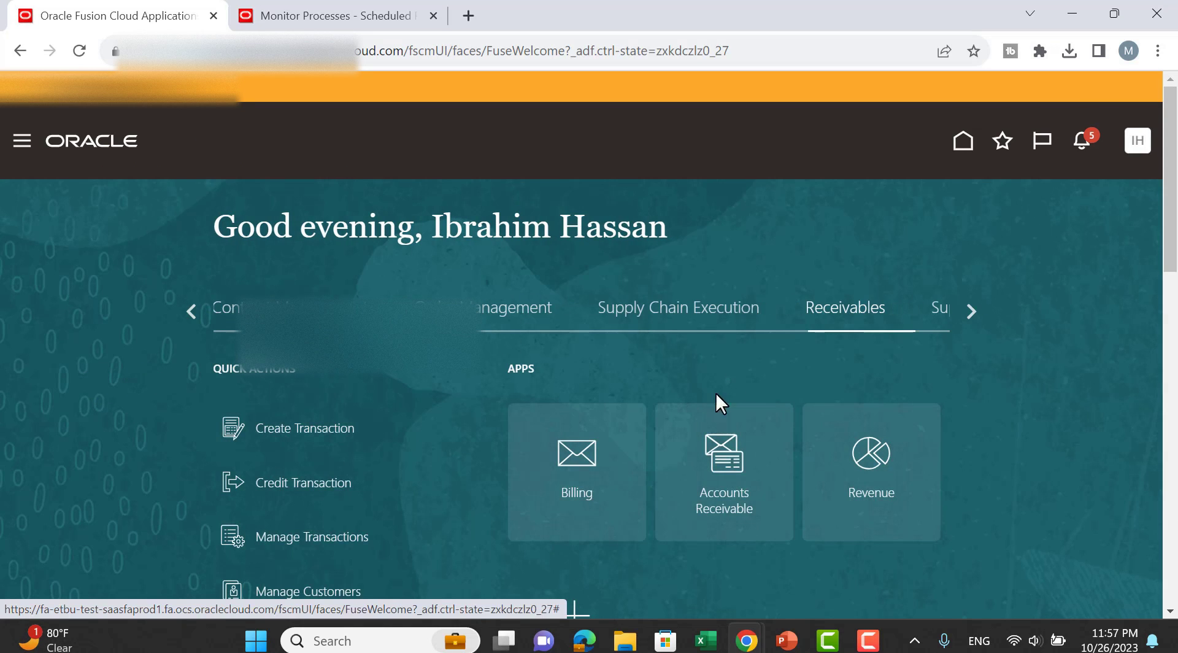
left_click(729, 460)
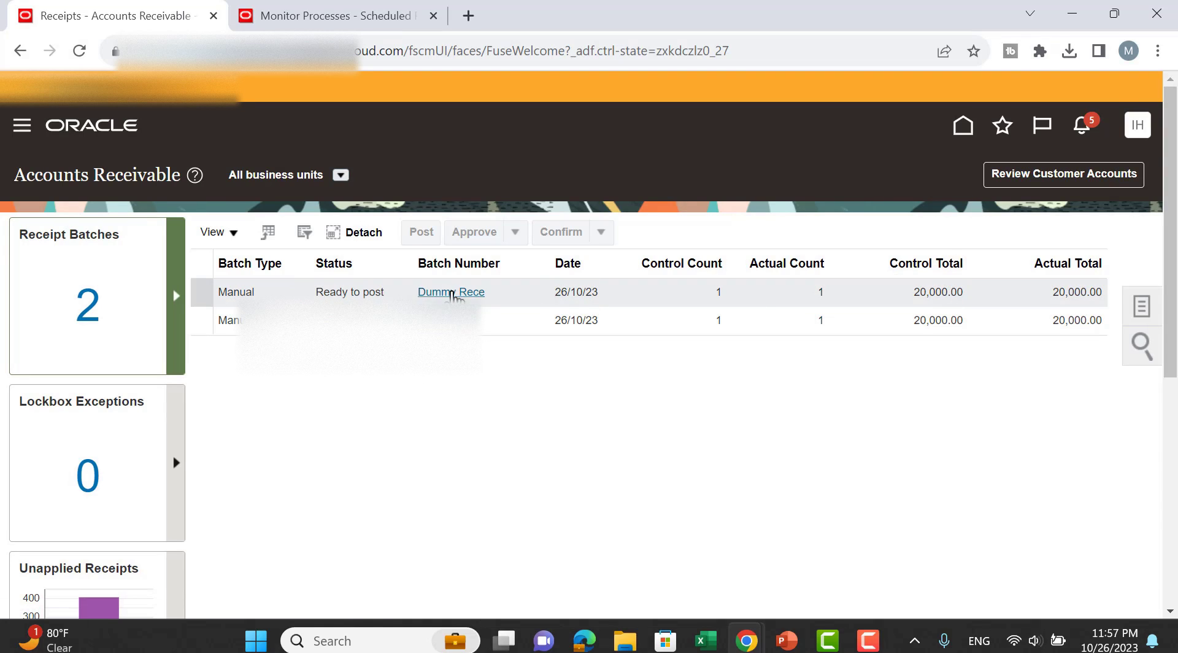
left_click(455, 292)
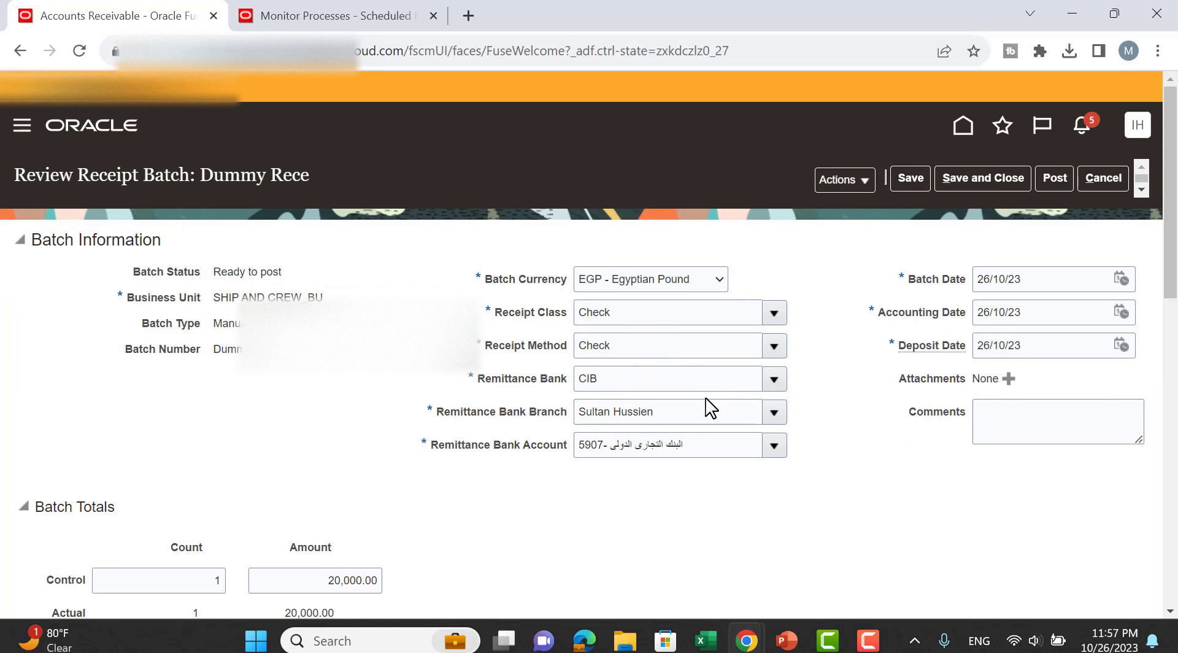
scroll(683, 373, "down", 5)
scroll(682, 373, "up", 5)
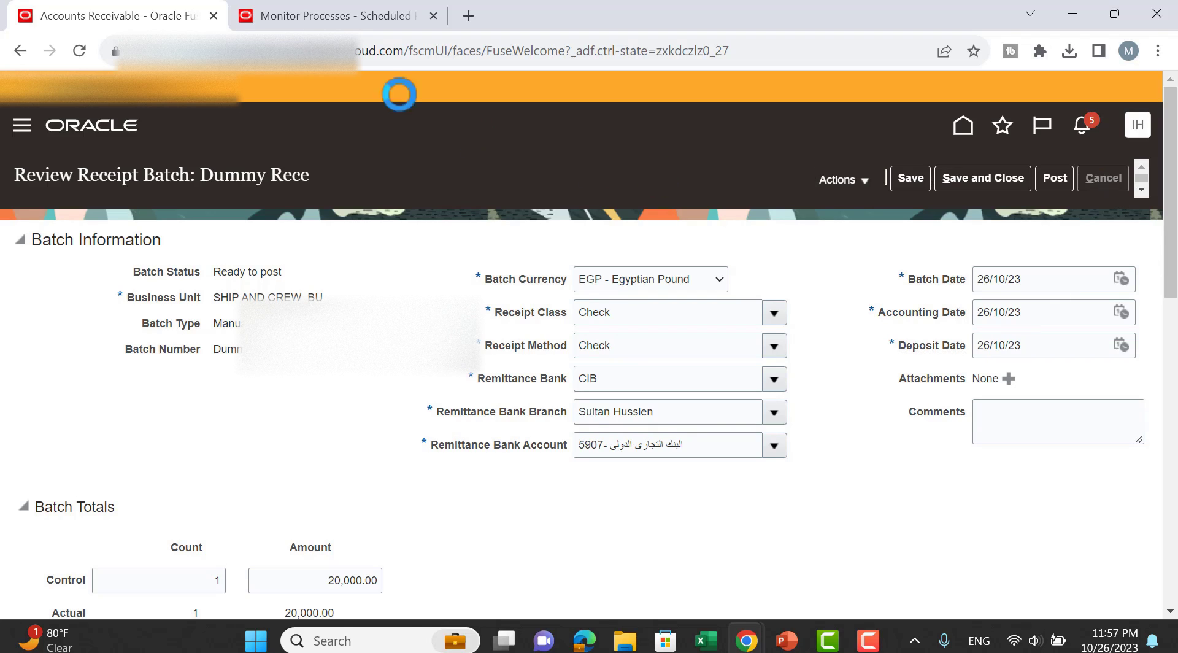
left_click(310, 18)
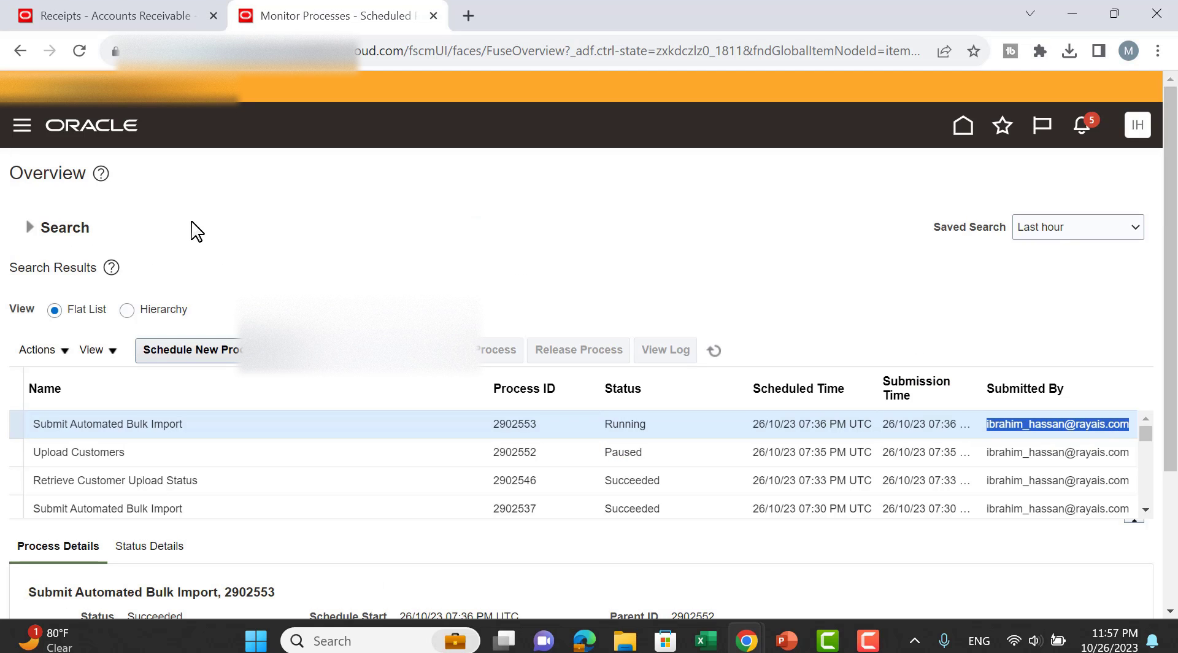
From Home, go to Billing's Manage Customer Uploads and search all upload batches.
left_click(963, 129)
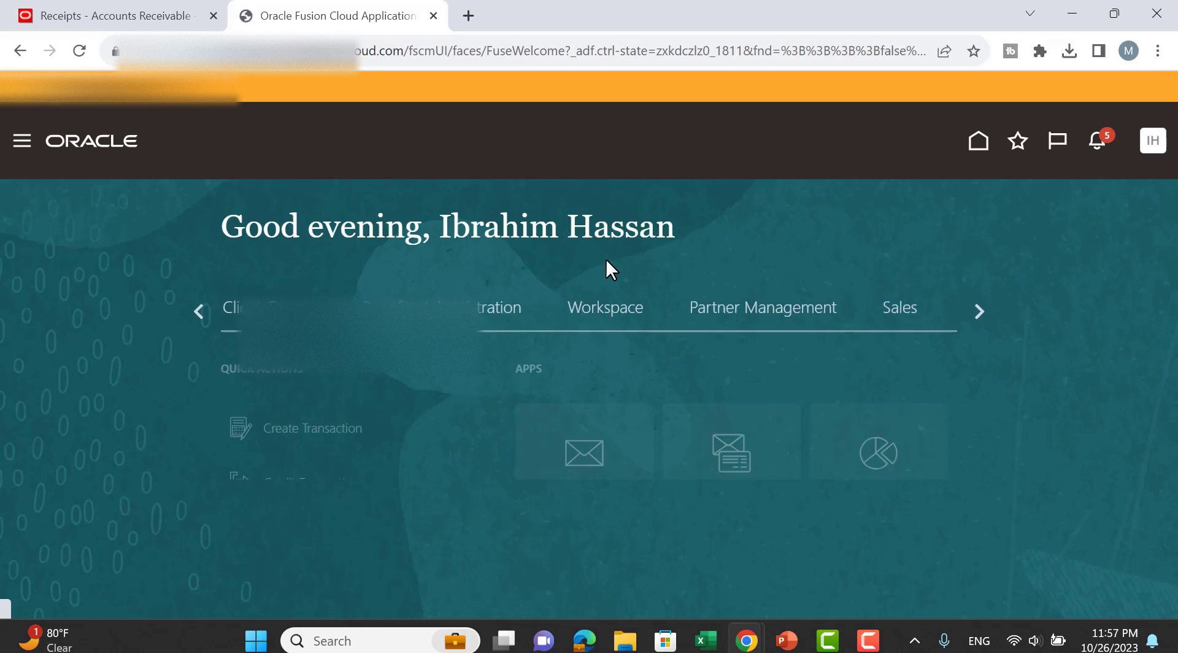
left_click(581, 466)
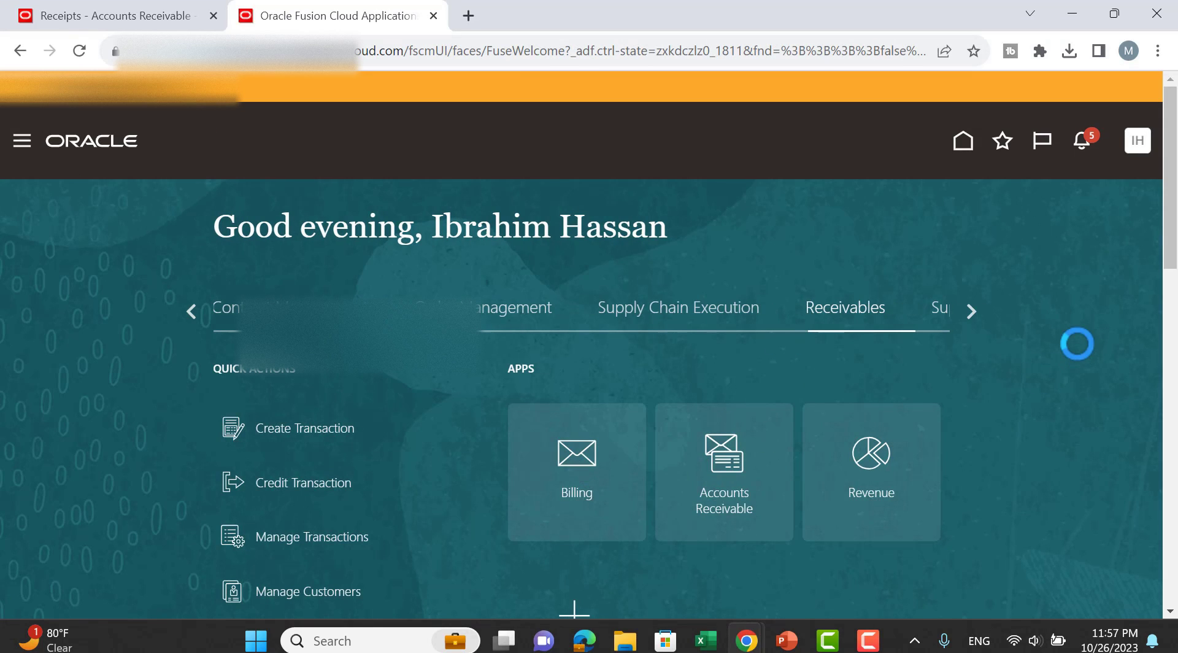
left_click(1137, 316)
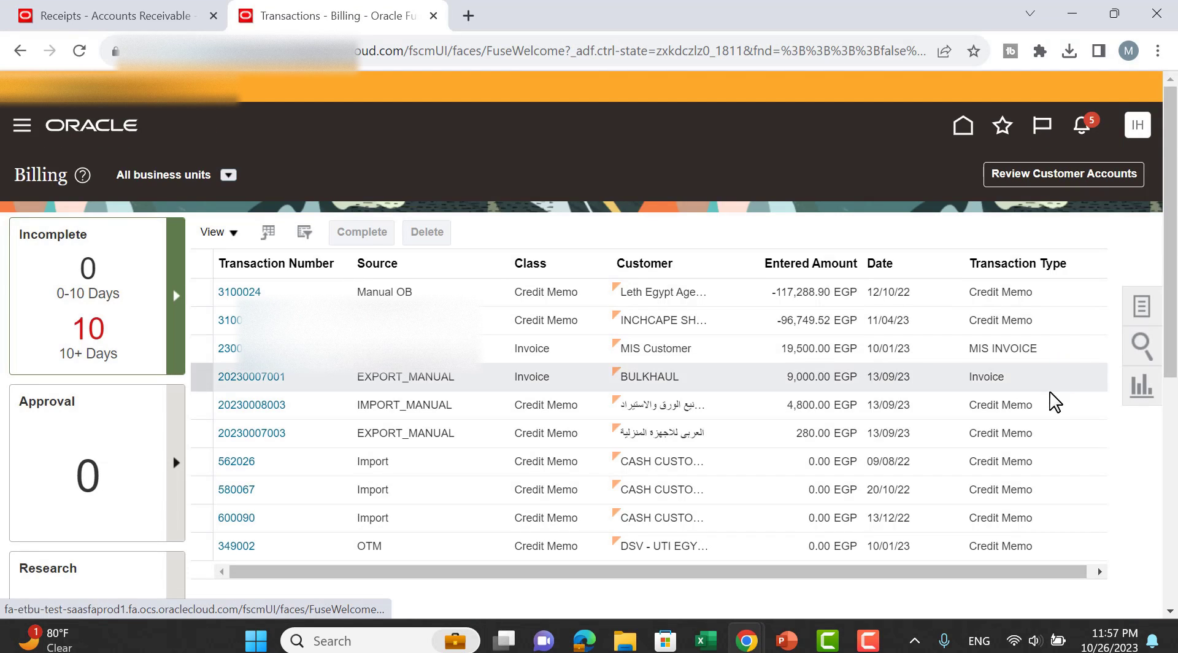
left_click(1031, 378)
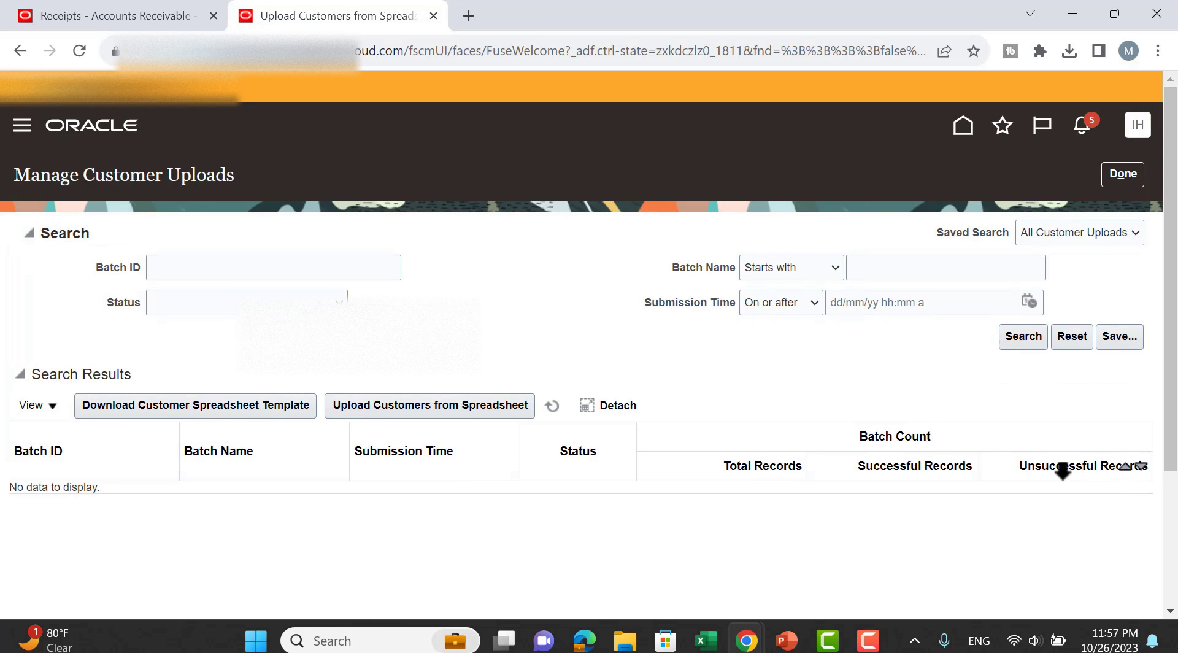
left_click(1021, 340)
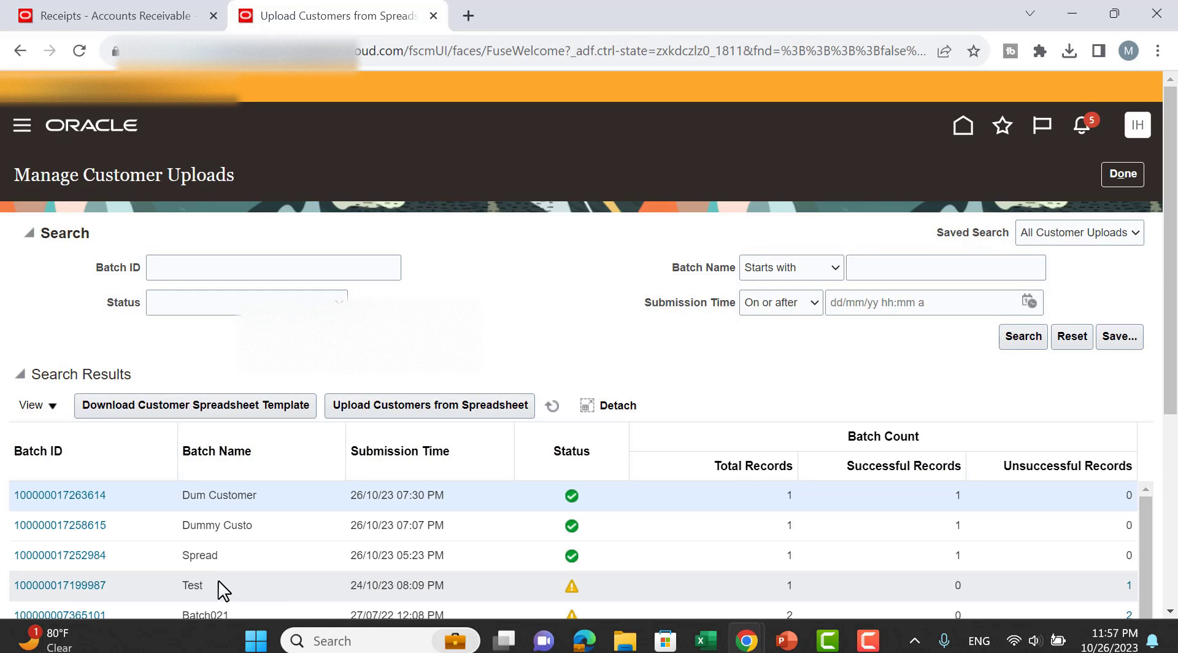
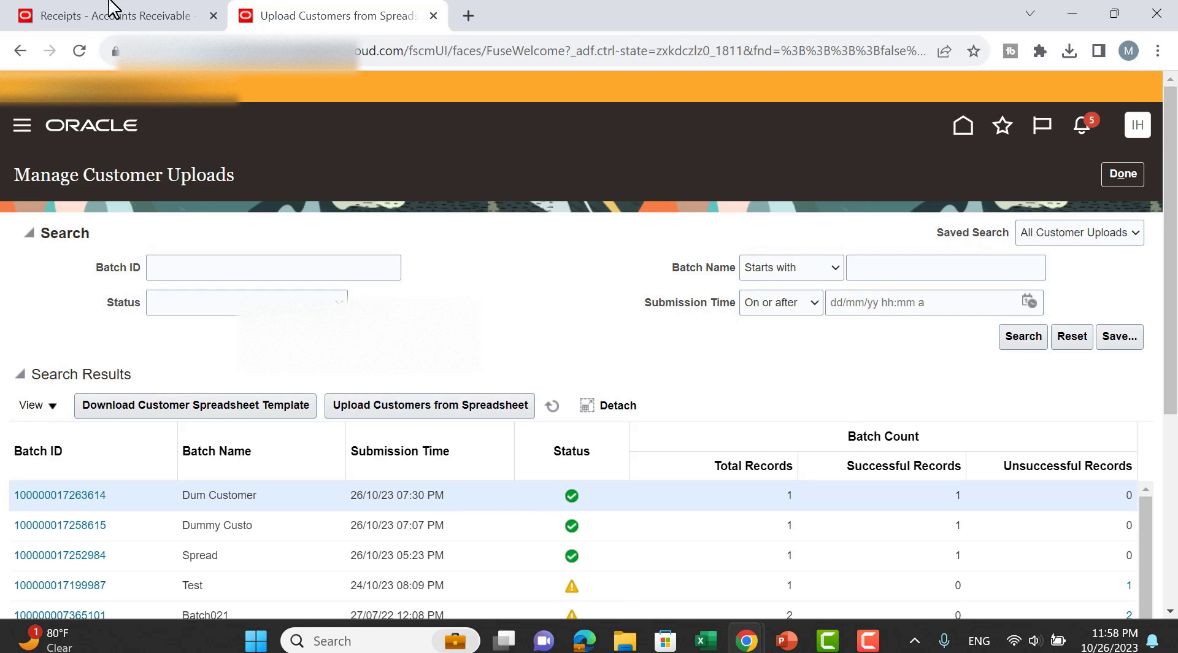
Go from the Accounts Receivable receipts page back to the Oracle home page.
left_click(151, 25)
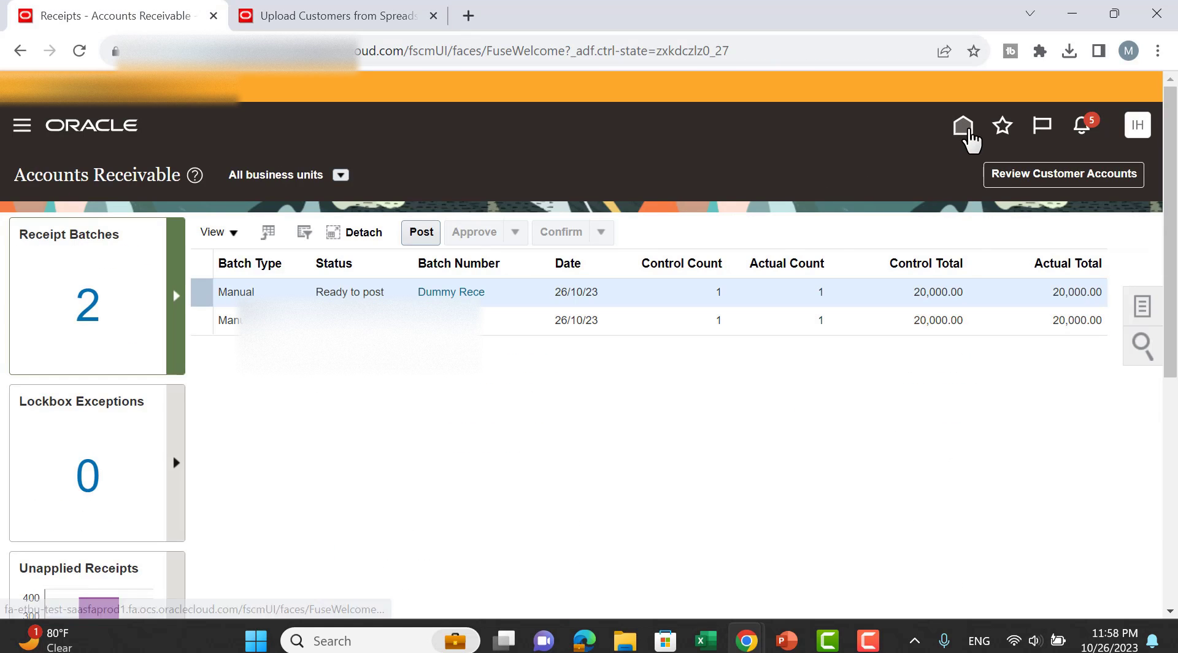
right_click(965, 129)
left_click(964, 129)
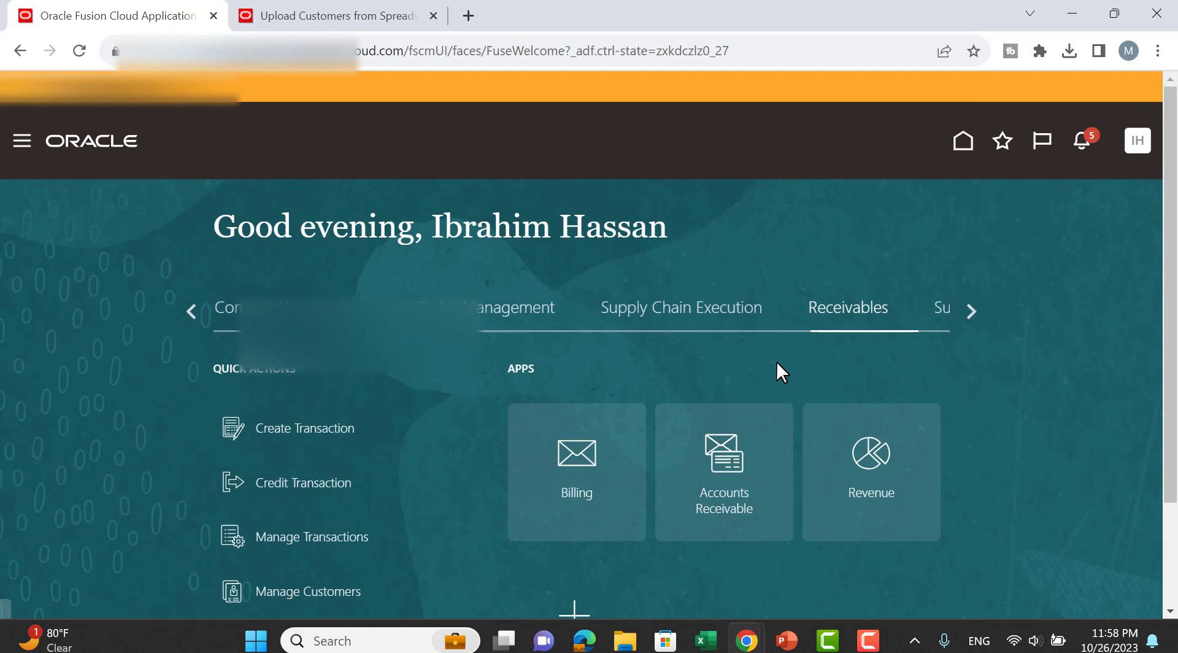
Page through the springboard work areas and open the Fixed Assets tab.
left_click(191, 311)
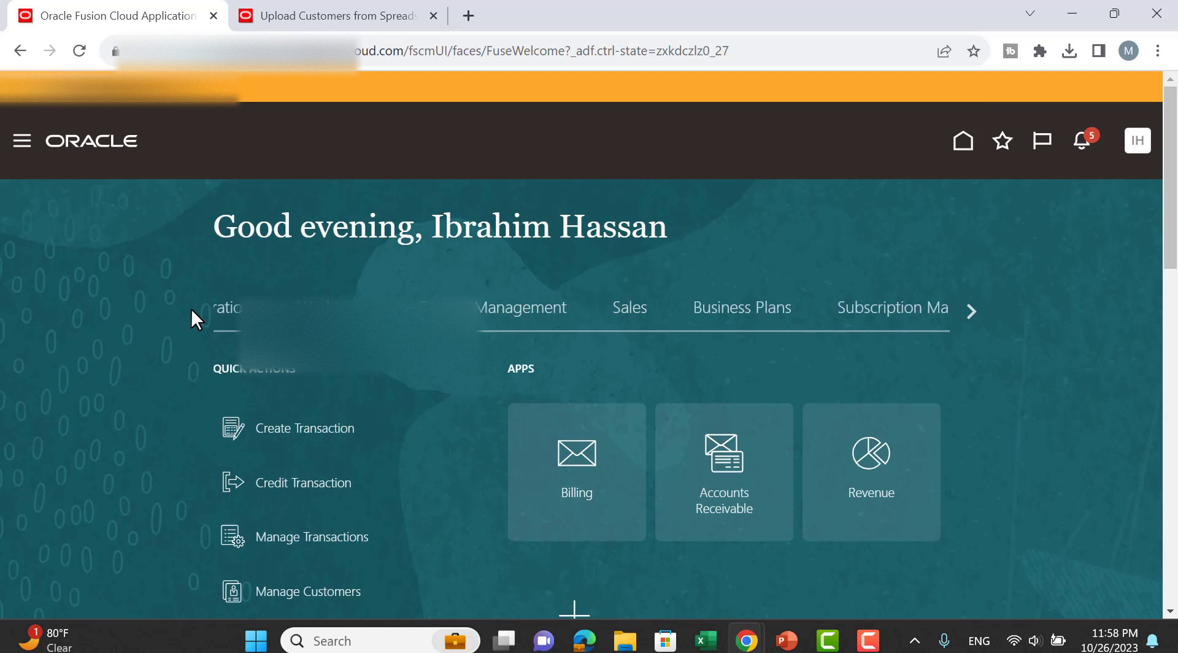
left_click(191, 311)
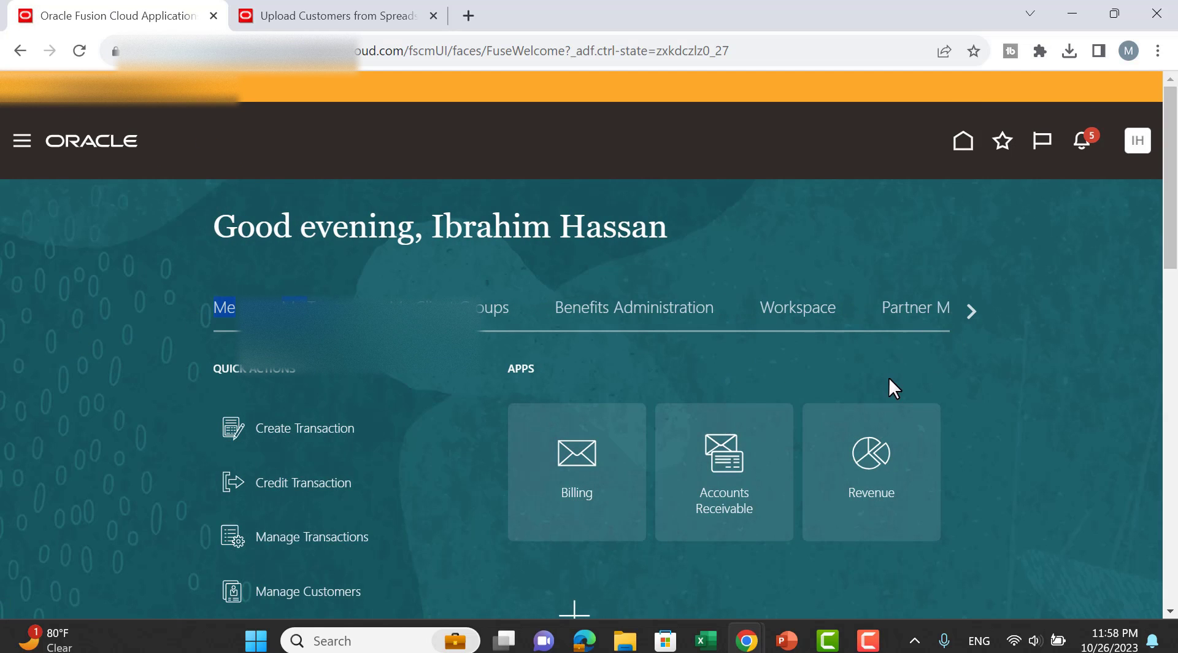
left_click(974, 310)
left_click(972, 312)
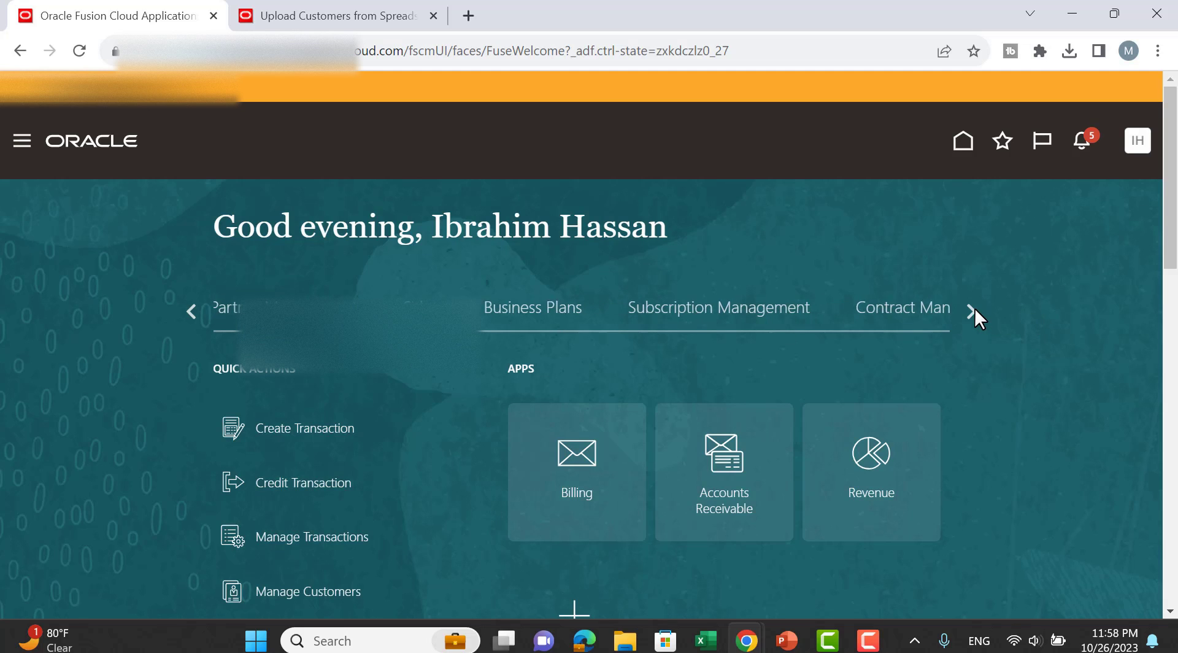
left_click(974, 310)
left_click(975, 310)
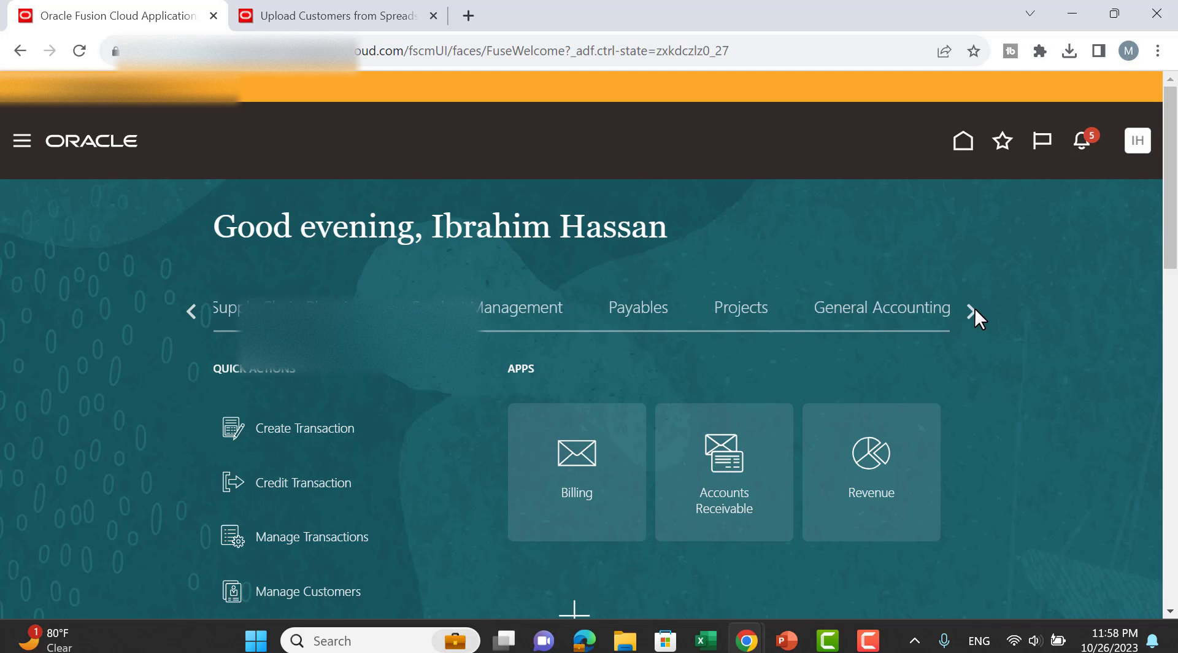
left_click(974, 310)
left_click(974, 310)
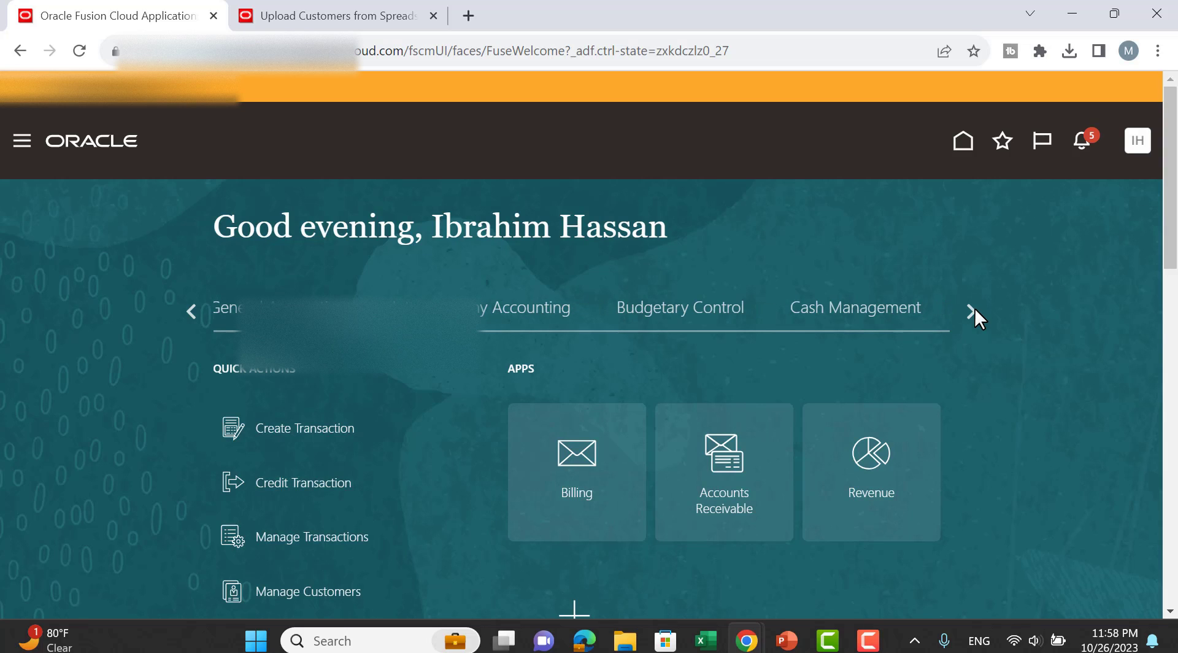
left_click(974, 310)
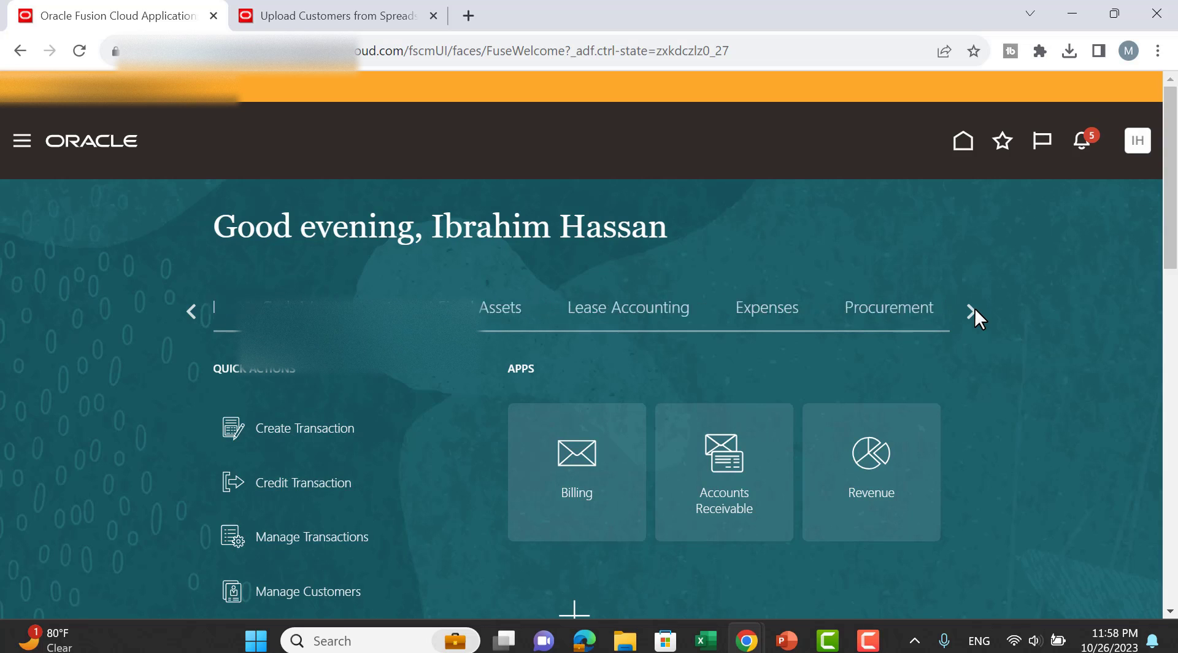
left_click(483, 309)
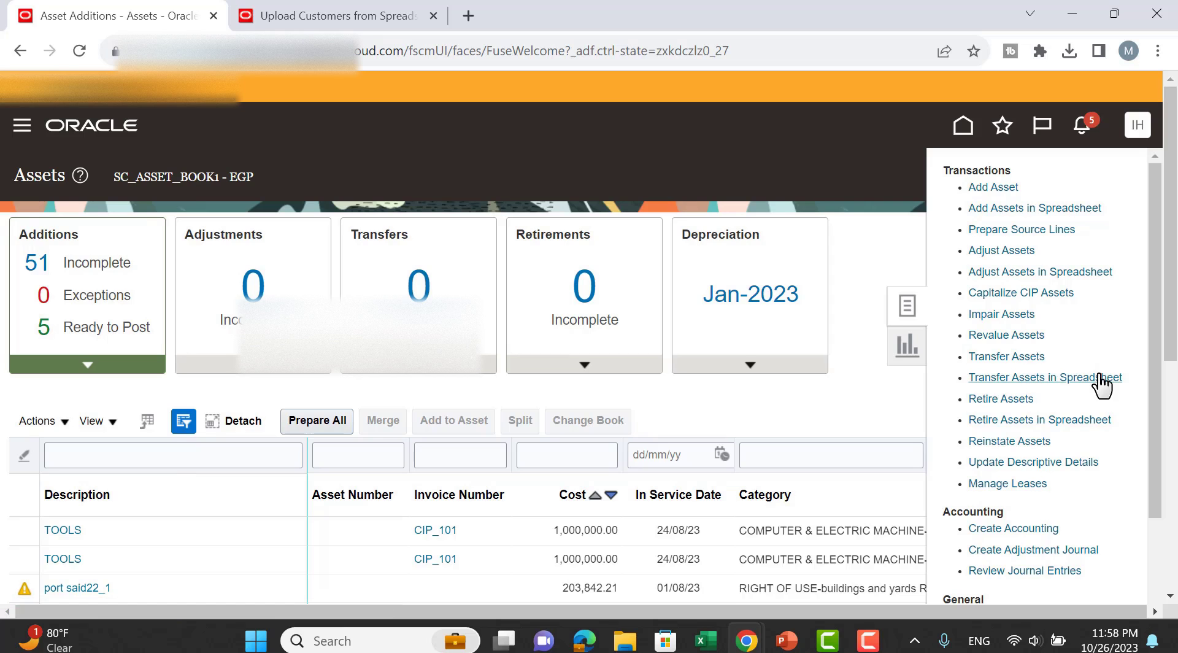
Generate the Add Assets spreadsheet for SC_ASSET_BOOK1, Capitalized type, and open MassAdditions (15).xlsx in Excel.
scroll(1114, 501, "down", 2)
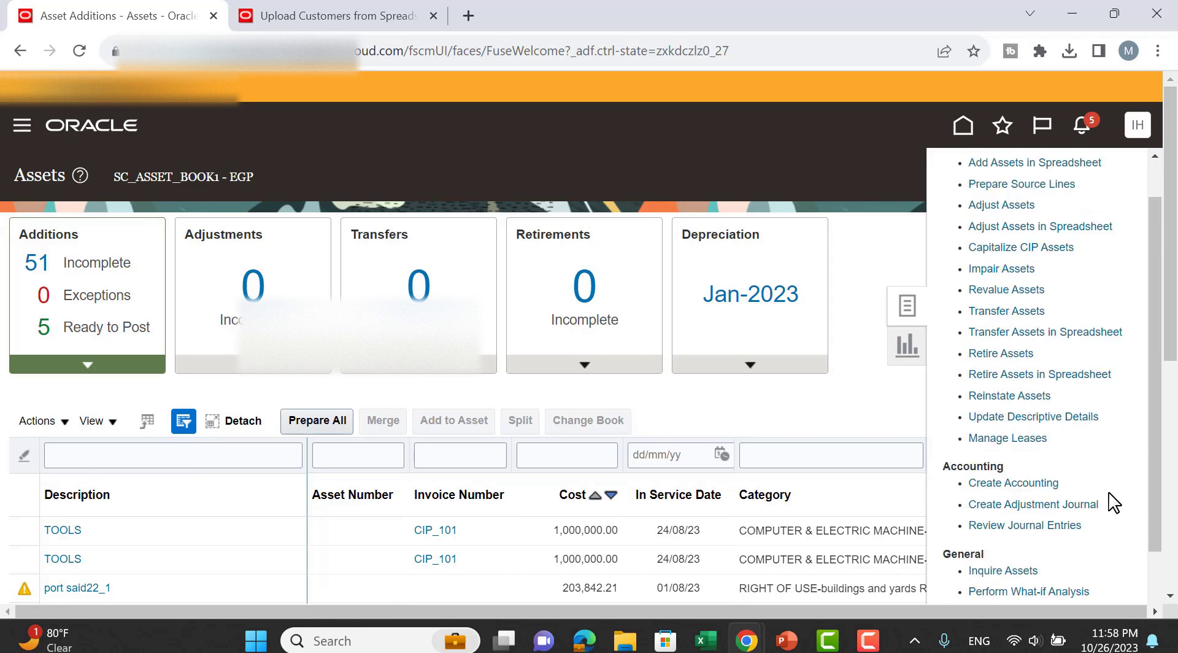
scroll(1113, 502, "up", 2)
left_click(1030, 209)
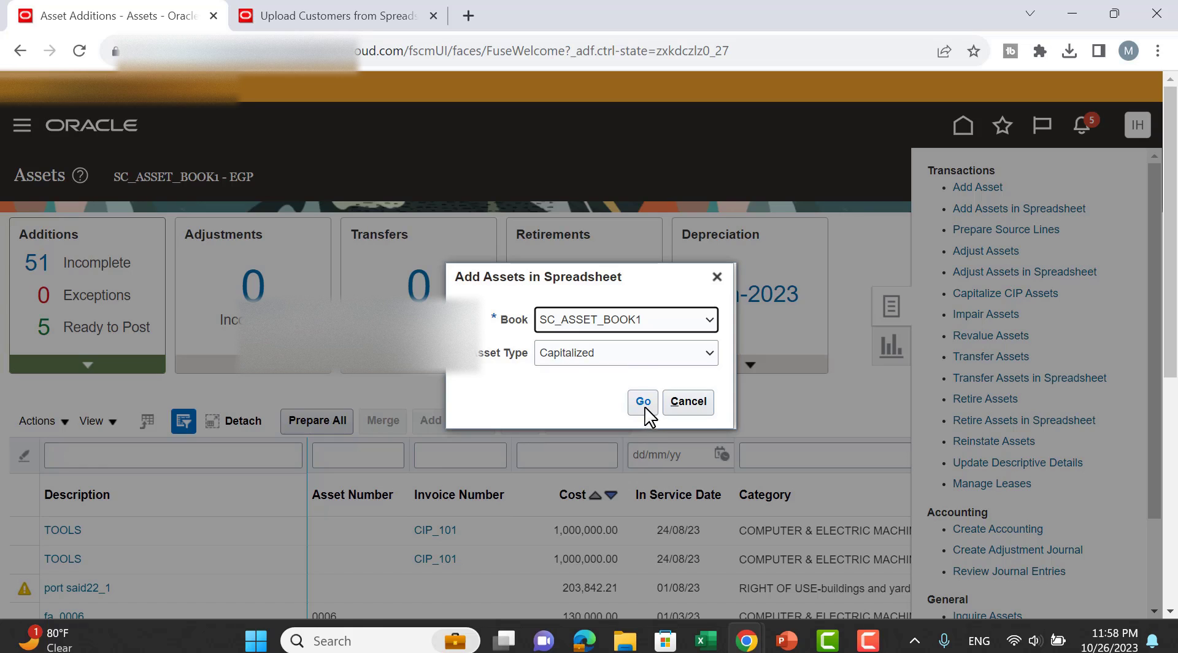
left_click(632, 355)
left_click(632, 361)
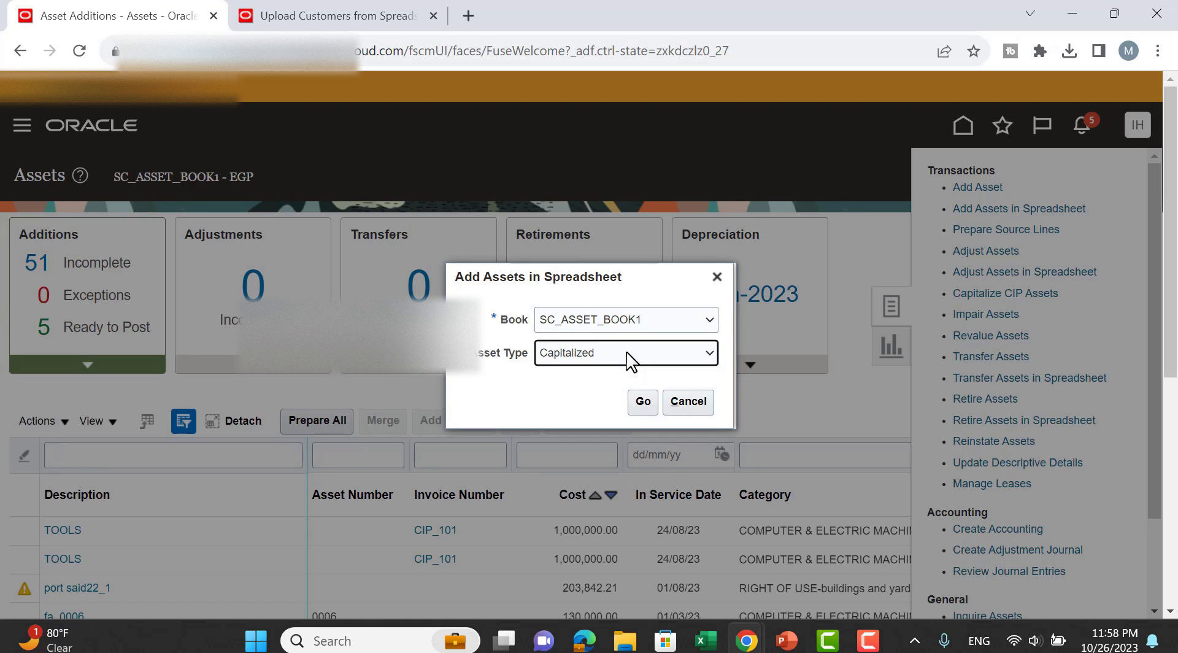
left_click(642, 403)
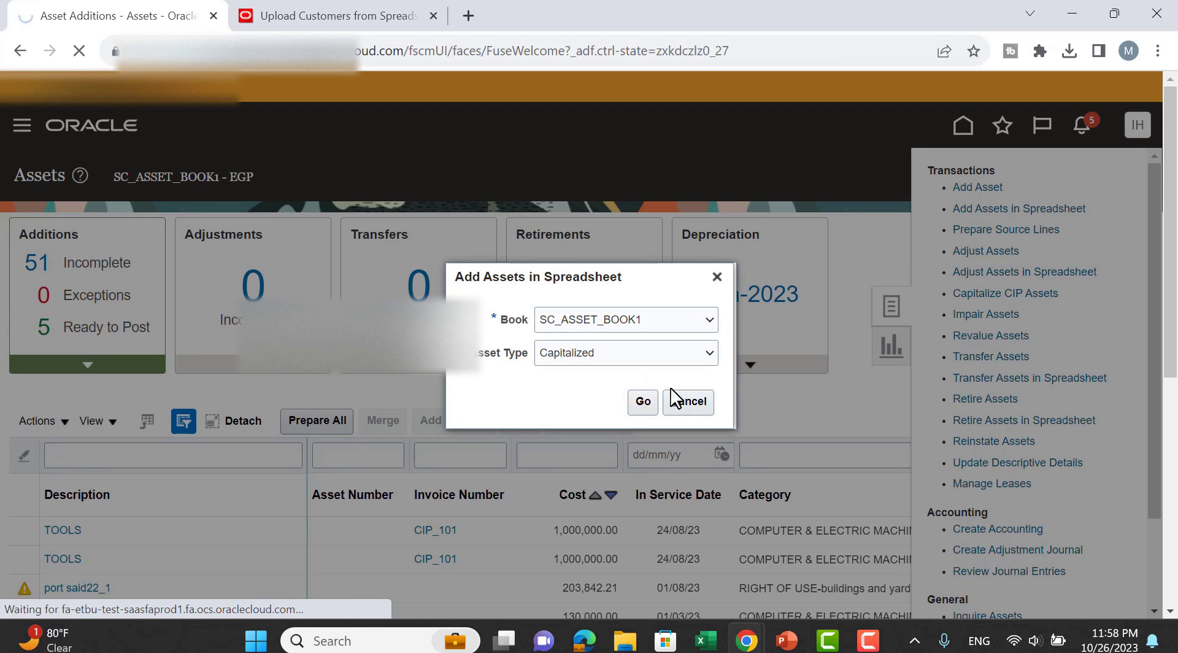
left_click(1066, 54)
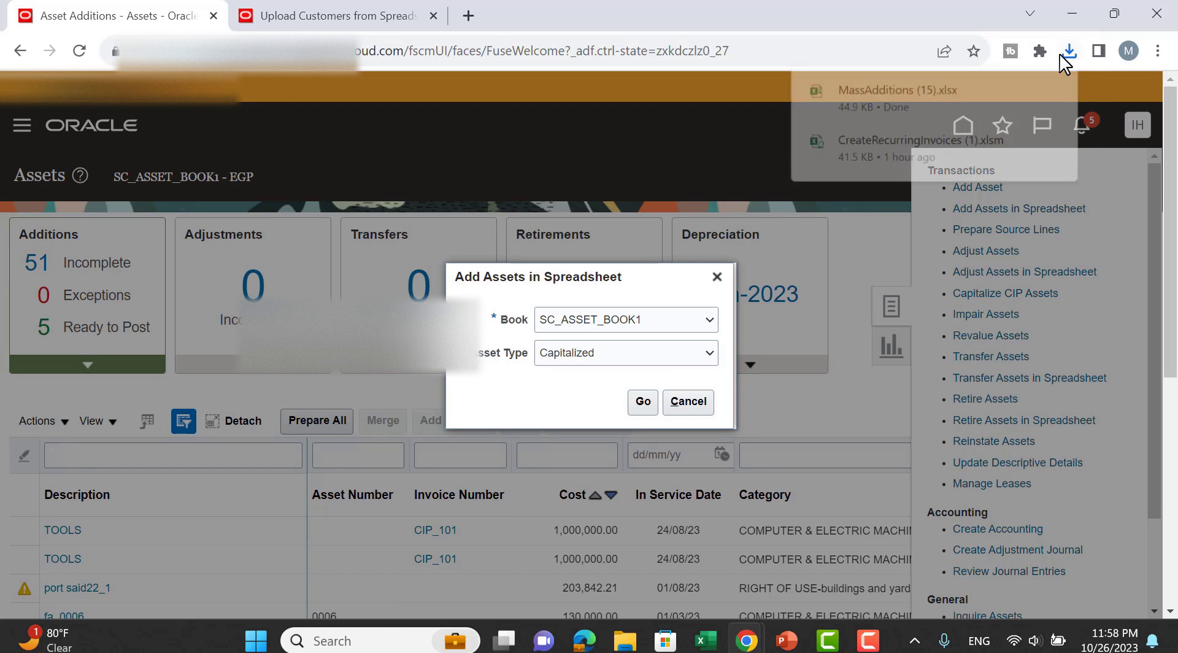
key("alt+Tab")
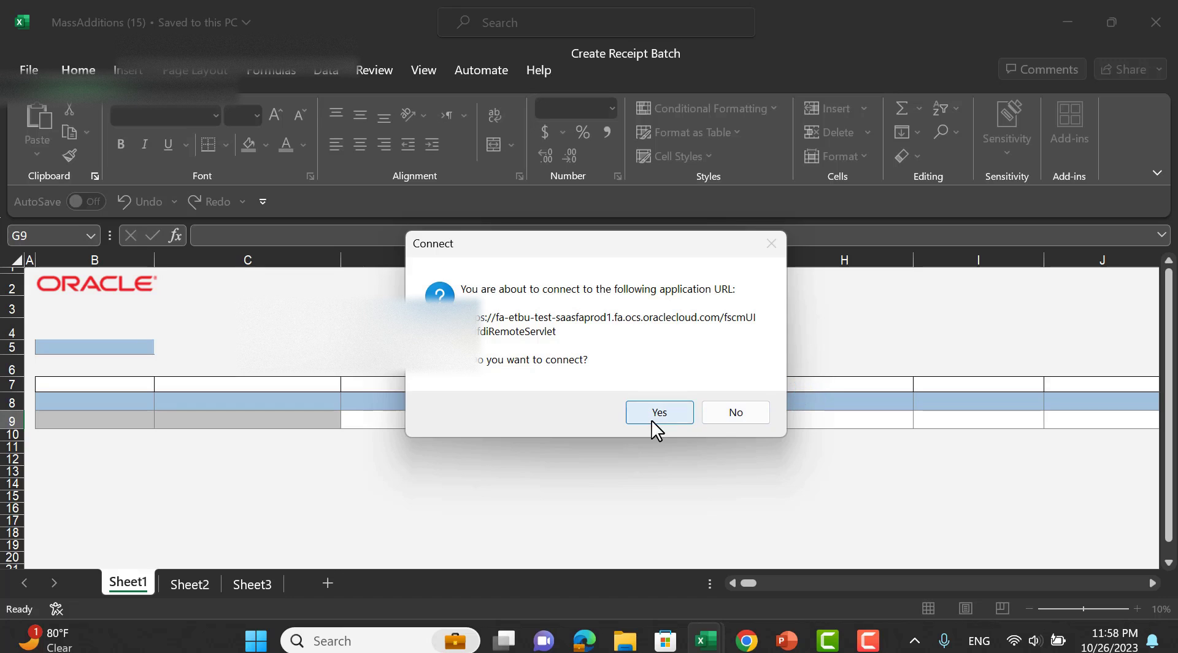
Connect the workbook to Oracle and give row 9 interface line number 10.
left_click(655, 422)
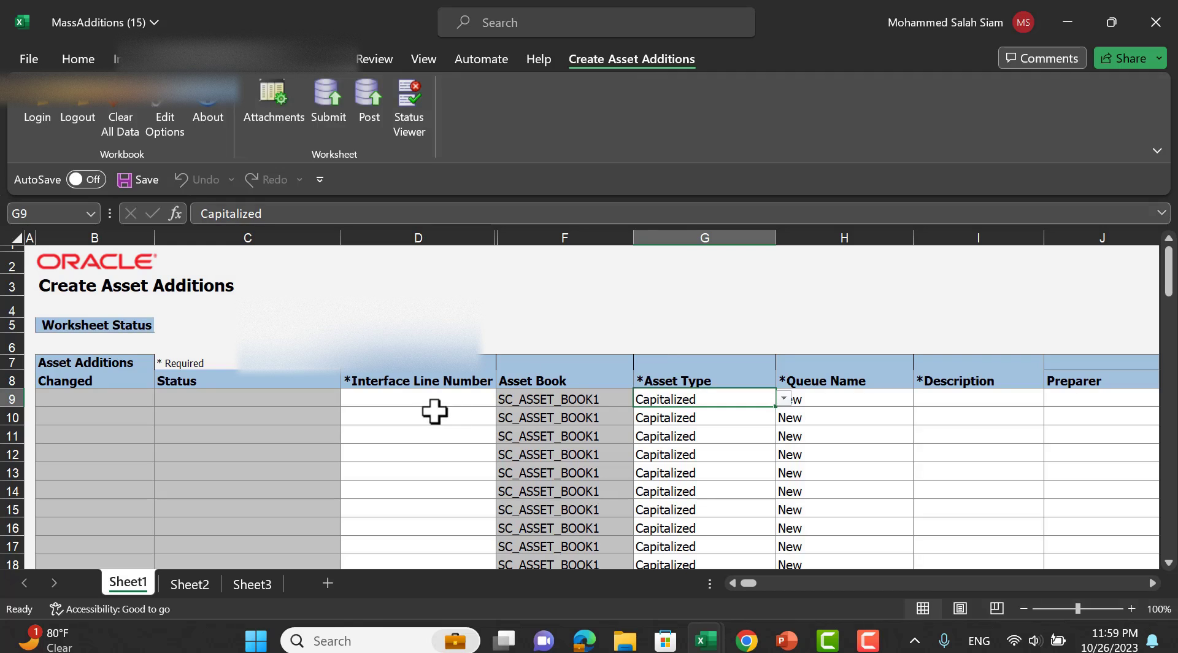
left_click(427, 403)
type("10")
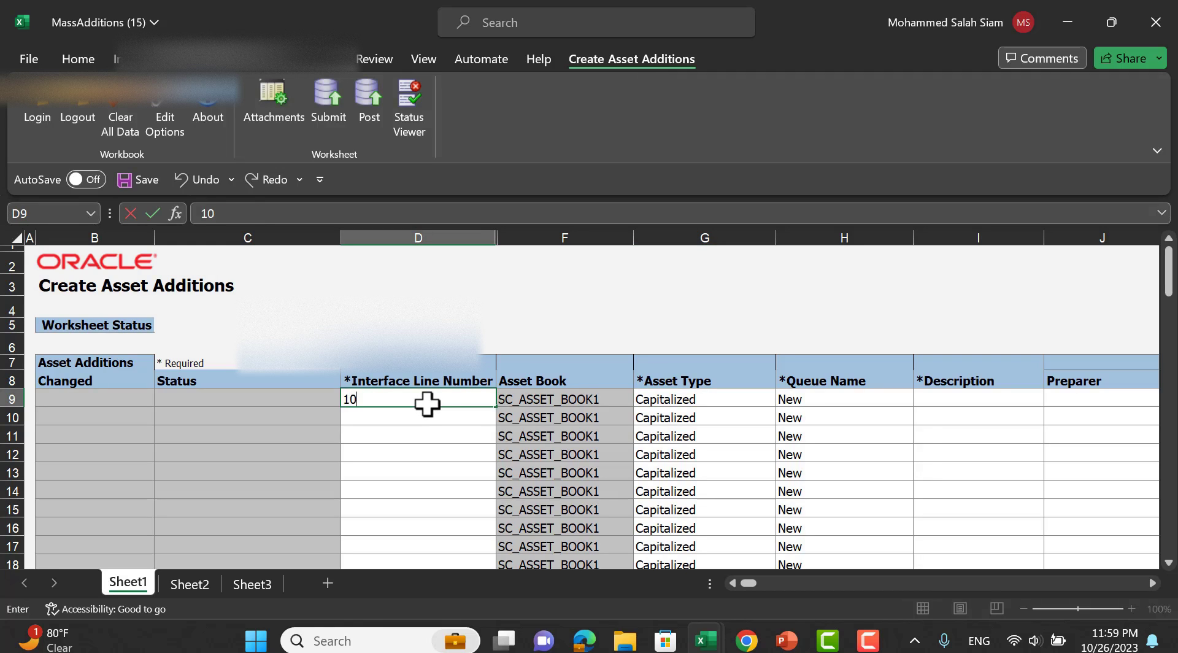
key("Tab")
key("Tab")
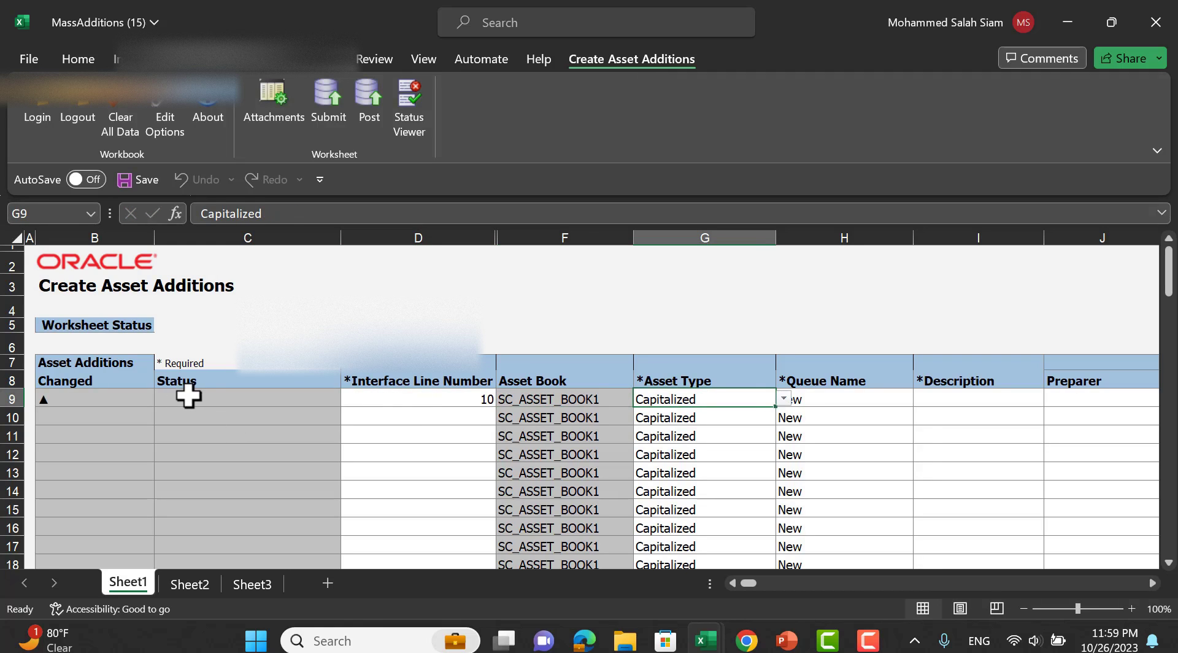
key("Tab")
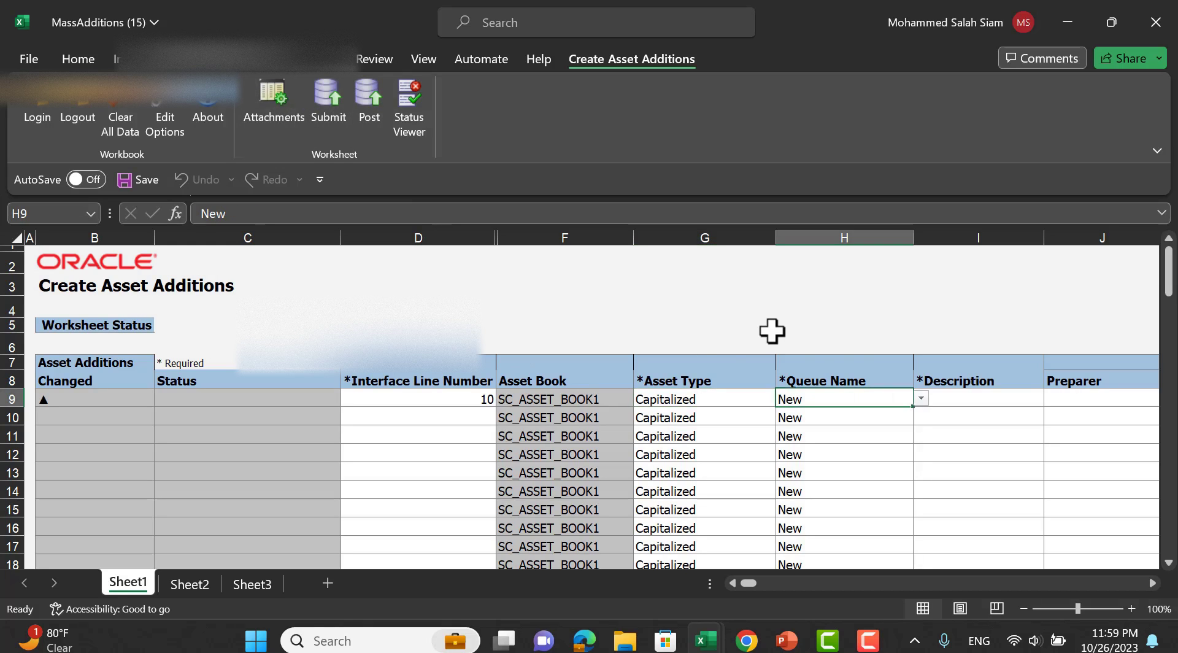
Set row 9's queue name to Post and its description to 'dummy assets'.
left_click(921, 400)
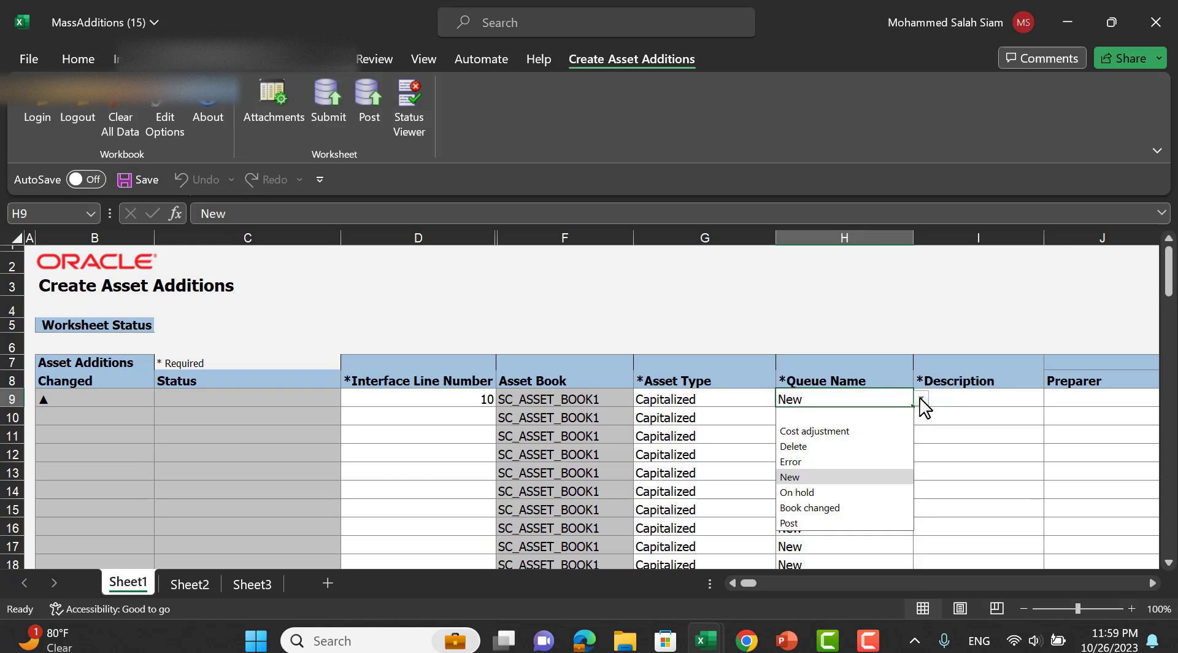
left_click(805, 522)
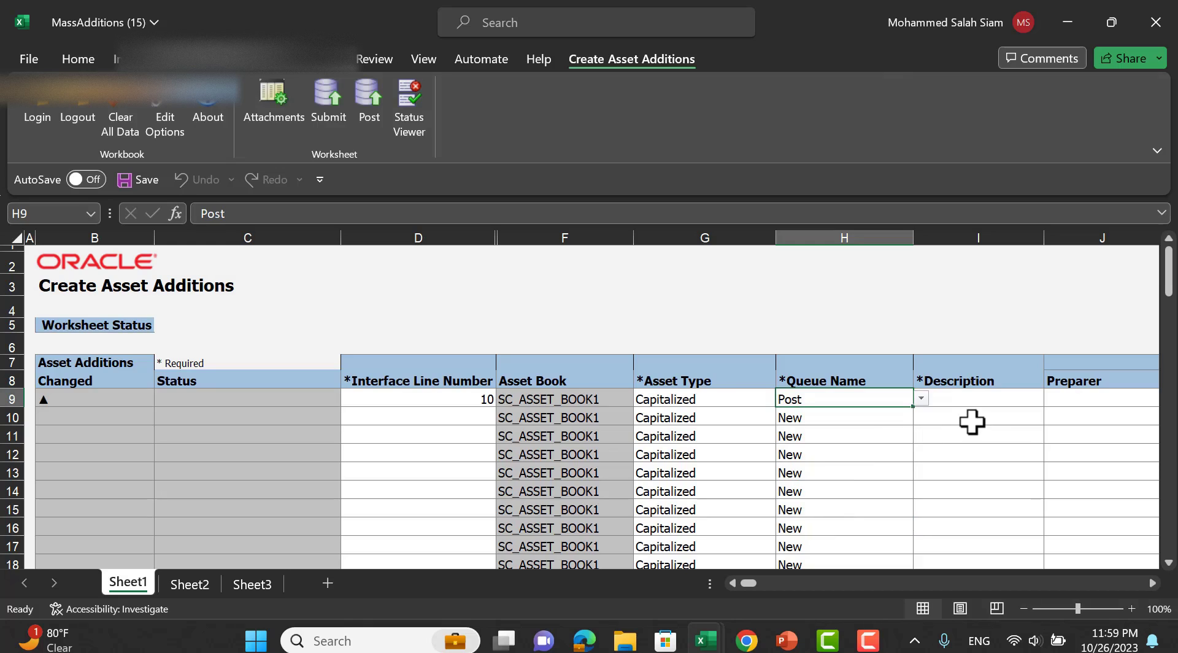
left_click(976, 404)
type("f")
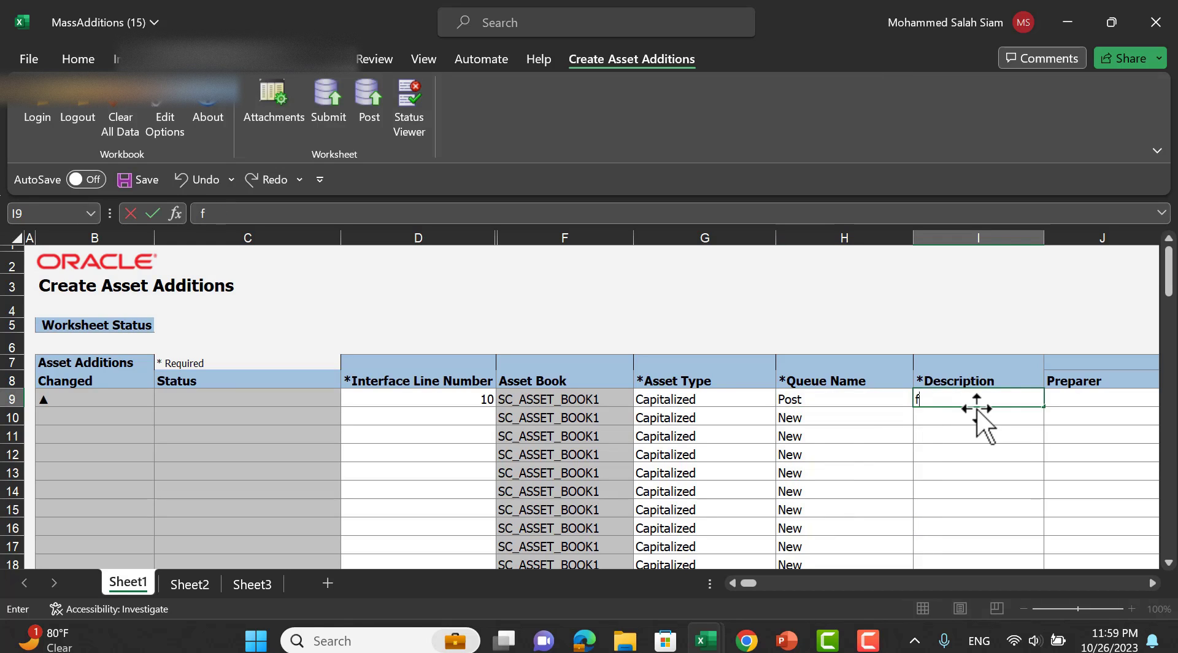
type("ummy assets")
key("Tab")
key("Tab")
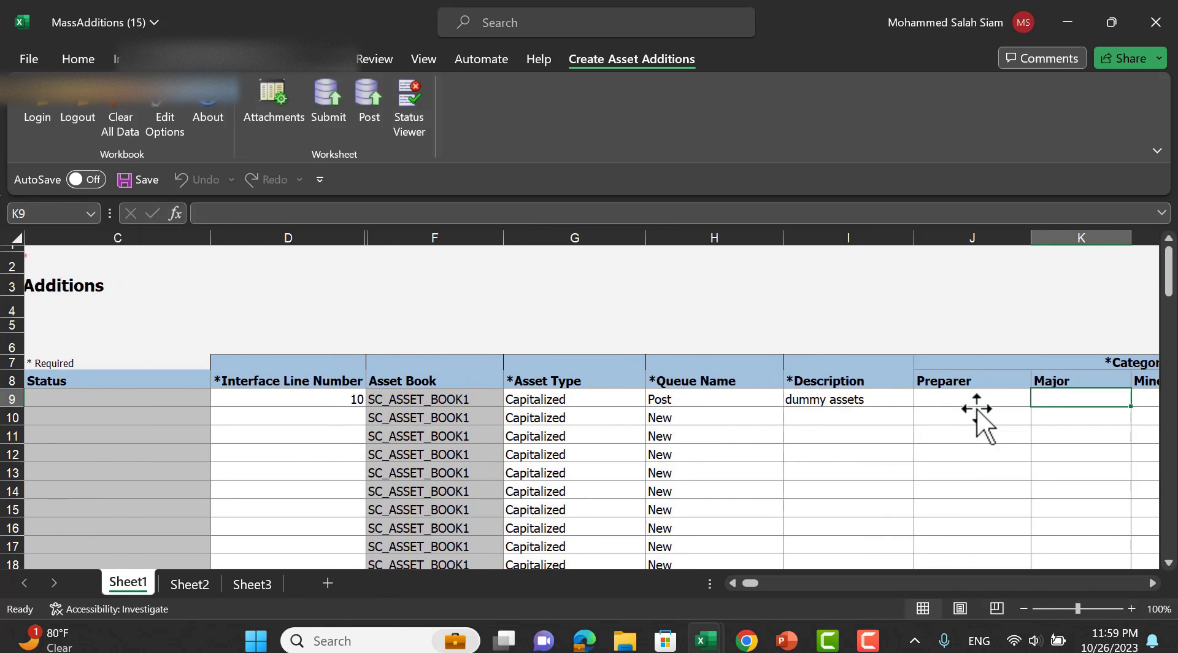
double_click(874, 398)
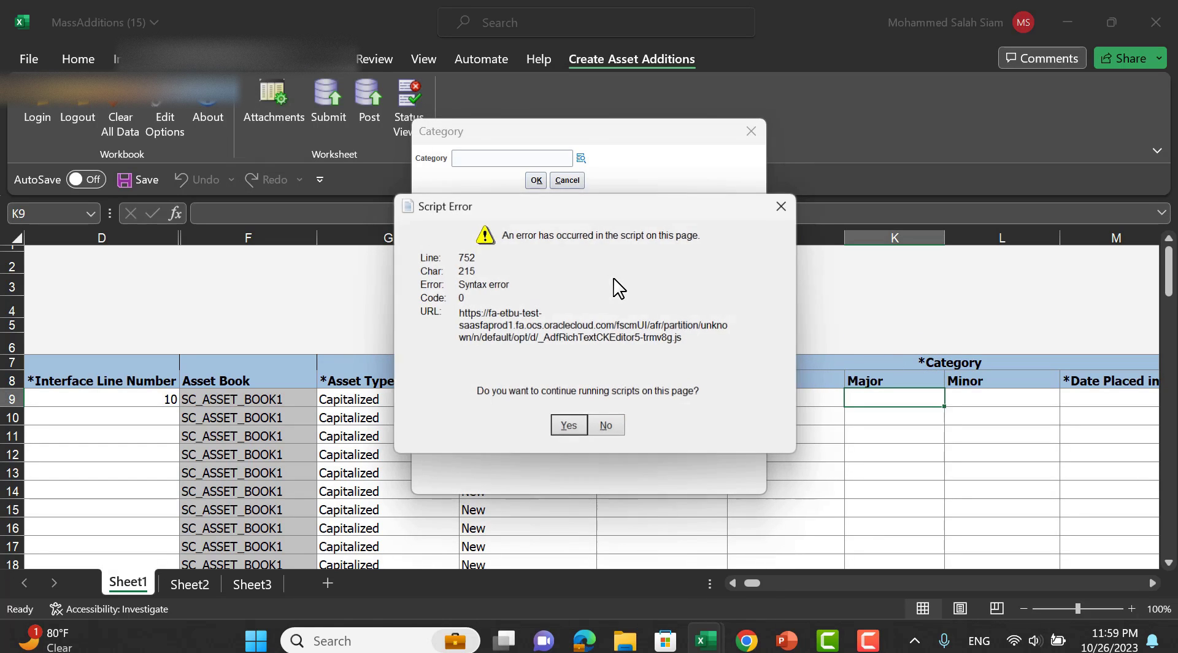
Assign row 9 the category BUILDINGS & YARDS with minor category Budlings and apartments.
left_click(569, 427)
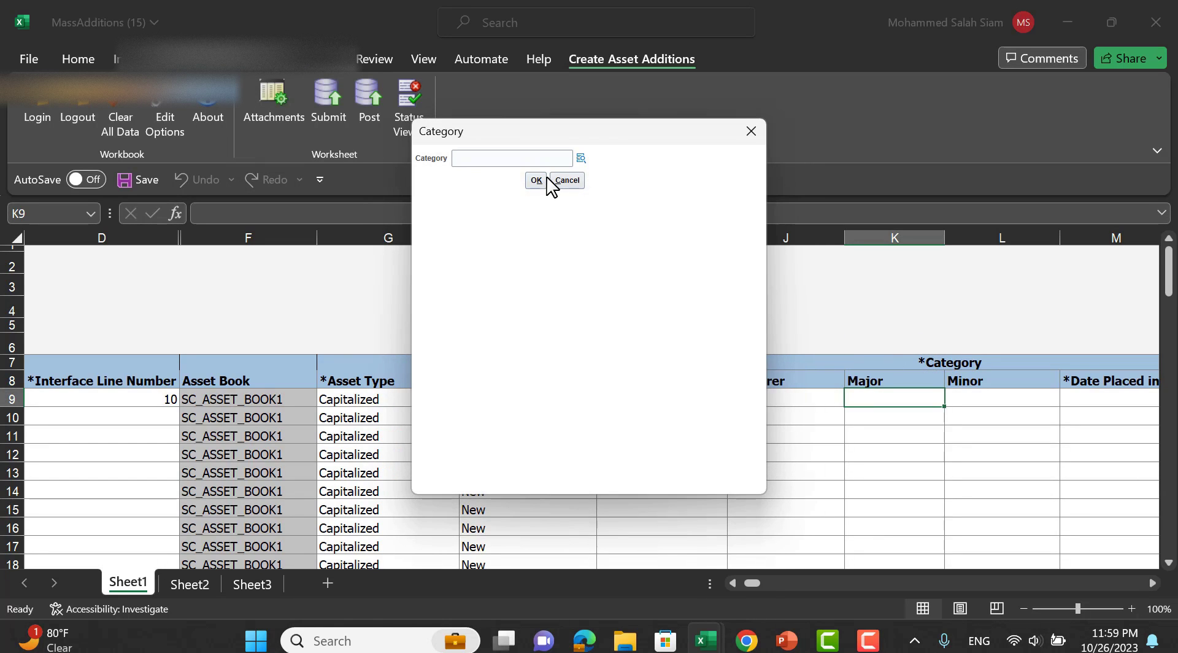
left_click(581, 158)
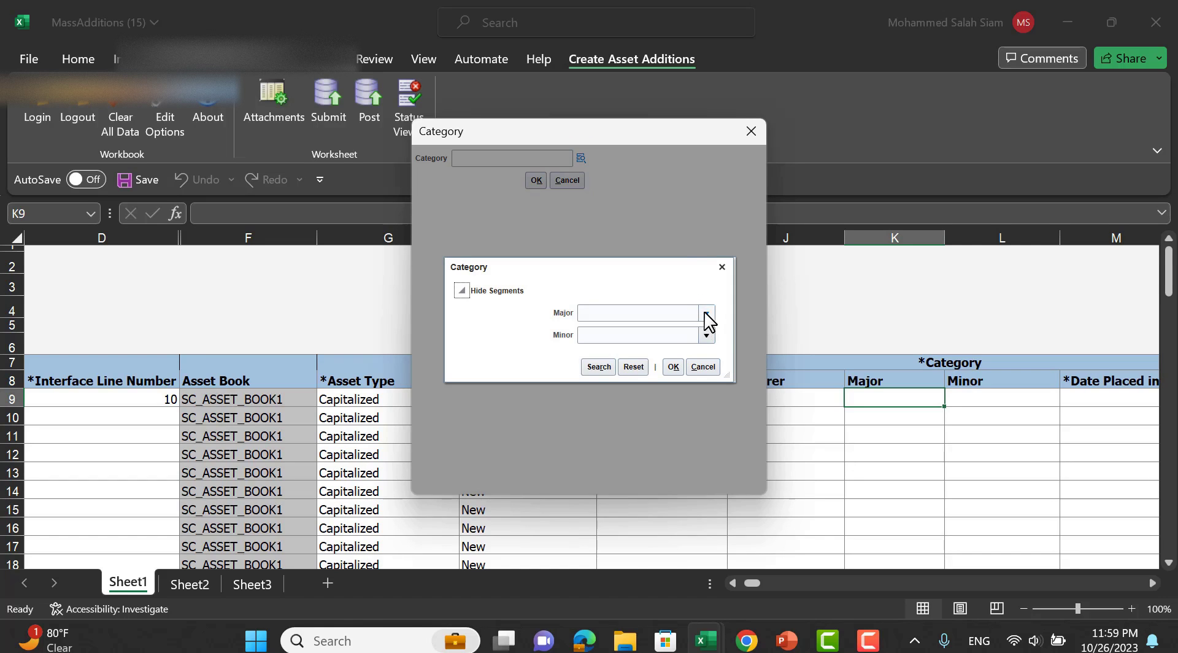
left_click(707, 314)
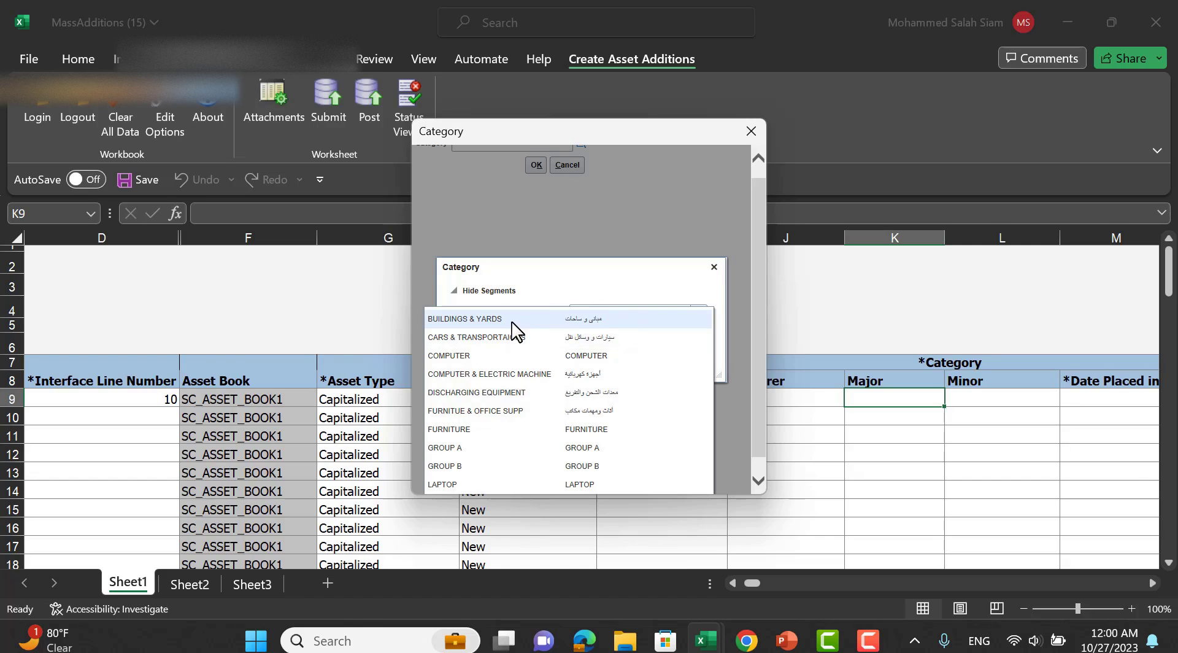
left_click(513, 319)
left_click(693, 340)
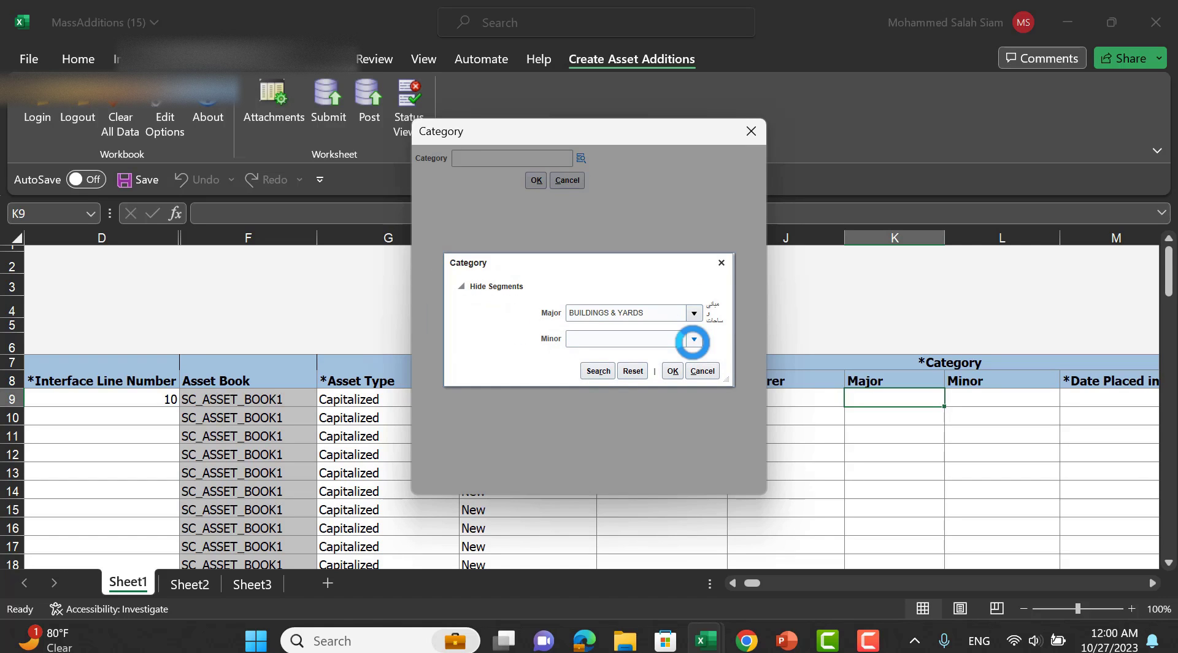
left_click(515, 359)
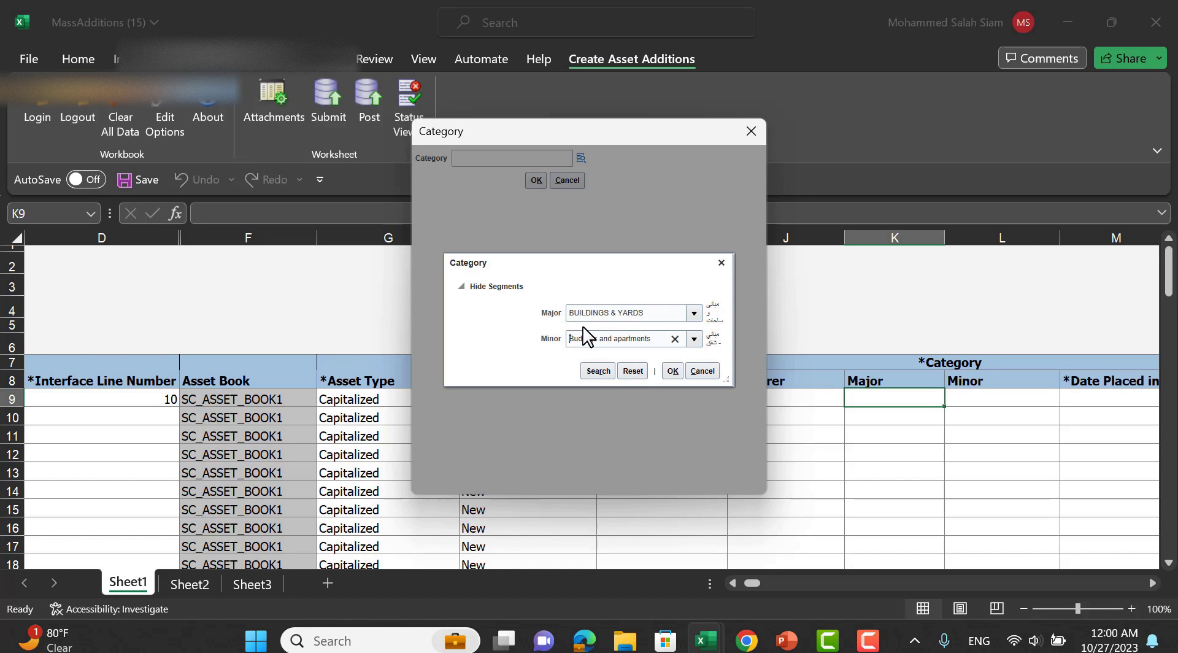
left_click(597, 370)
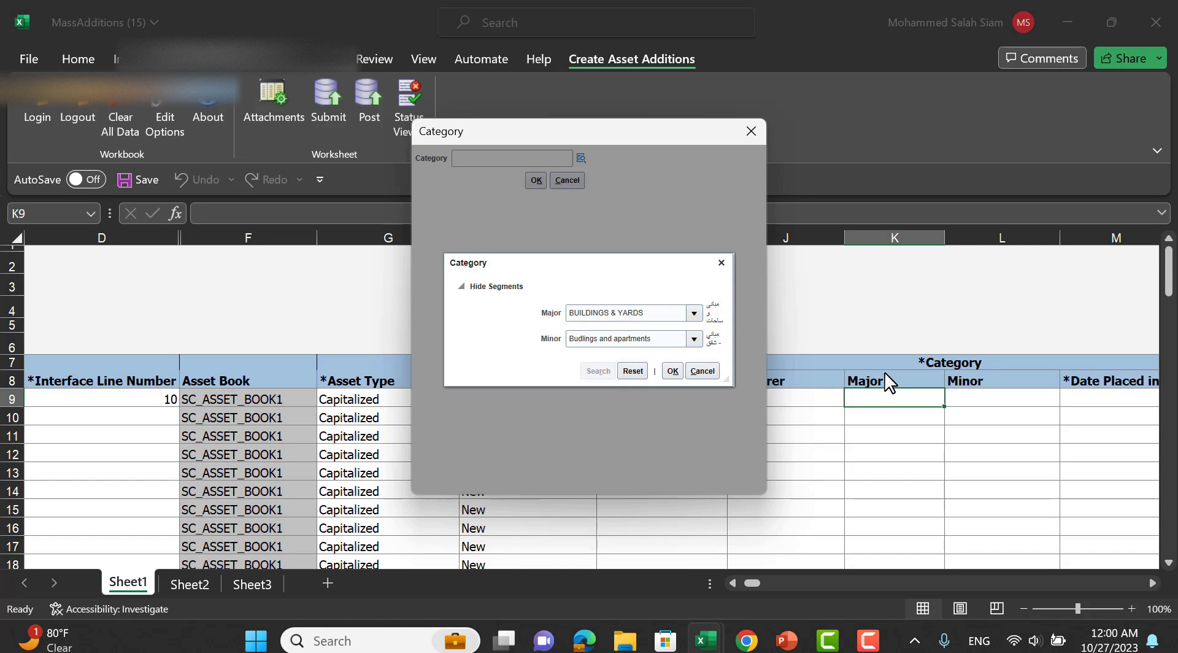
left_click(670, 367)
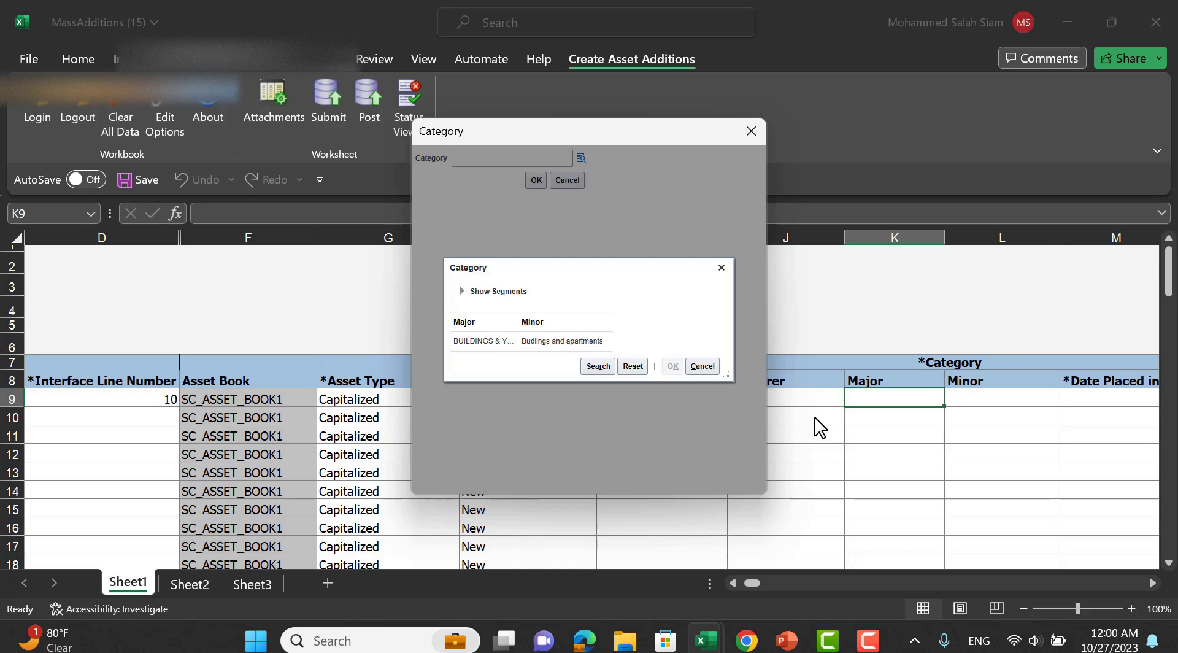
left_click(536, 181)
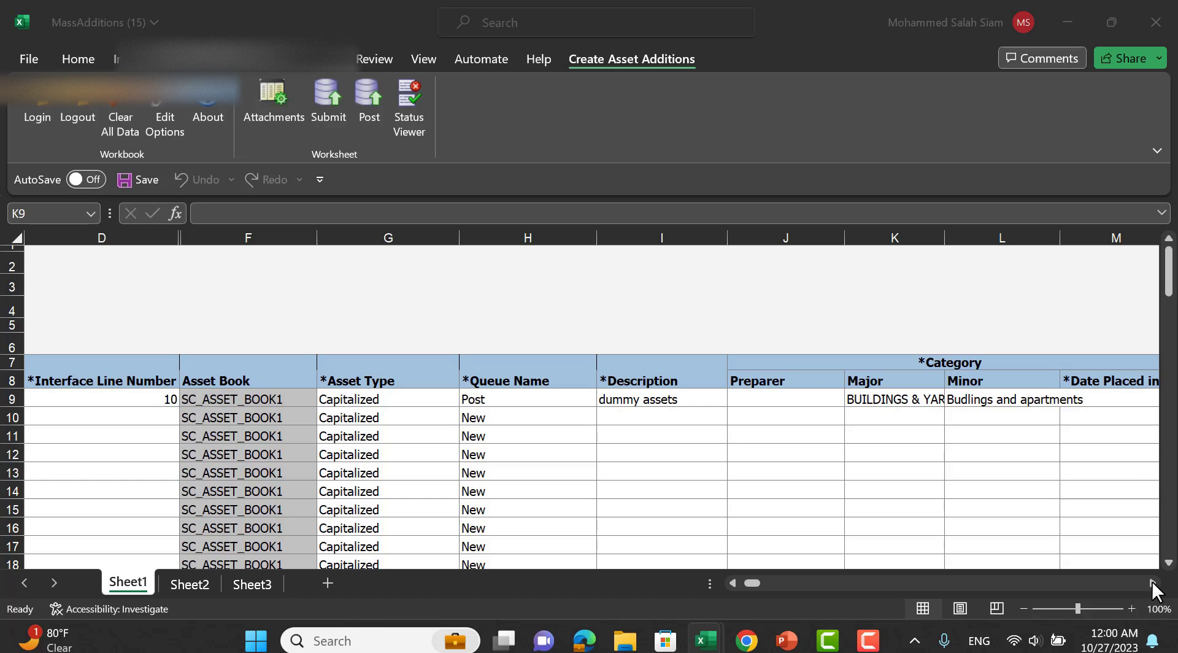
Enter row 9's service date 10/10/2023, cost 1300 and 1 unit.
left_click(1151, 581)
left_click(981, 400)
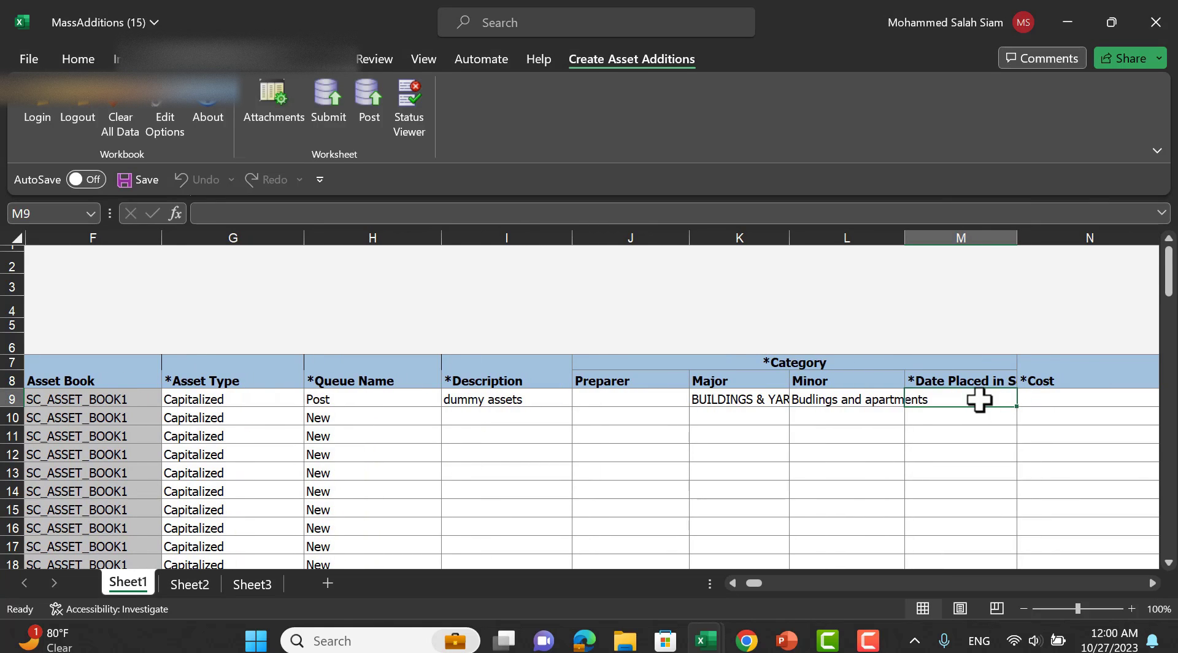
type("10/10/2023")
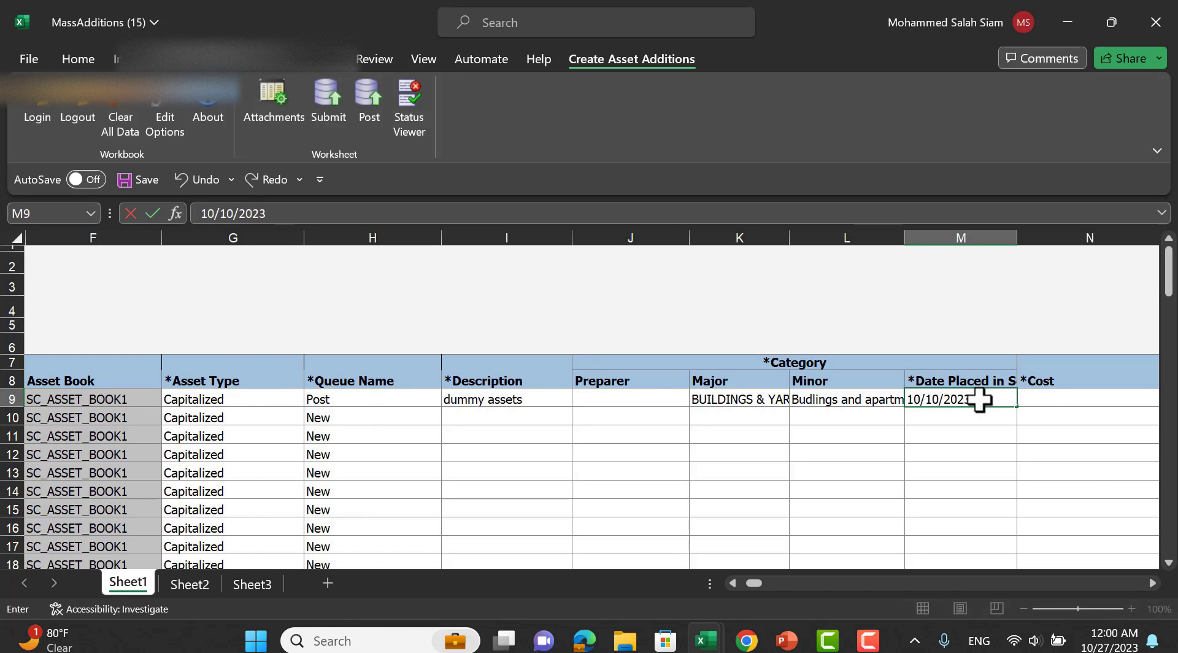
key("Tab")
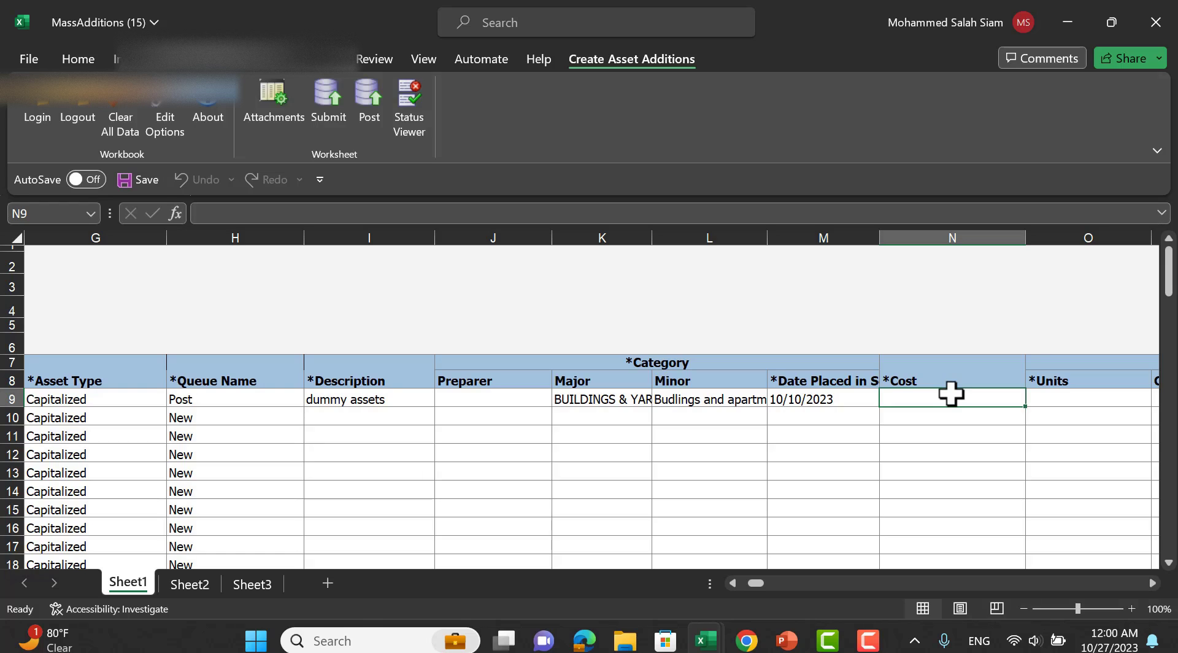
type("1300")
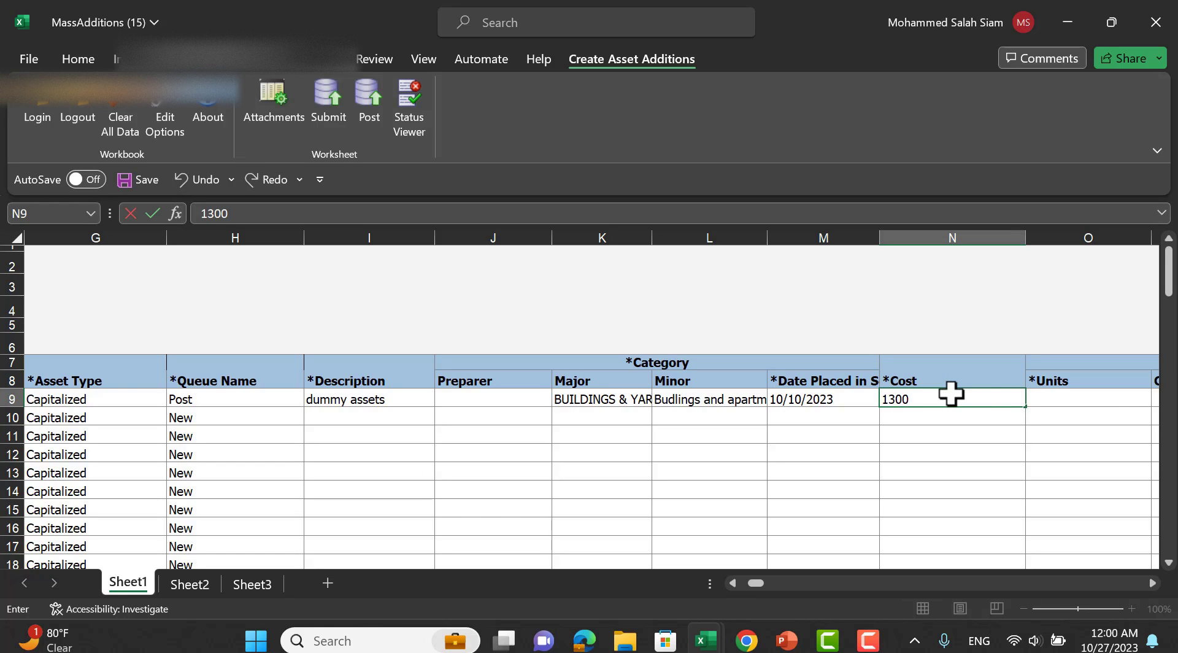
key("Tab")
type("1")
key("Tab")
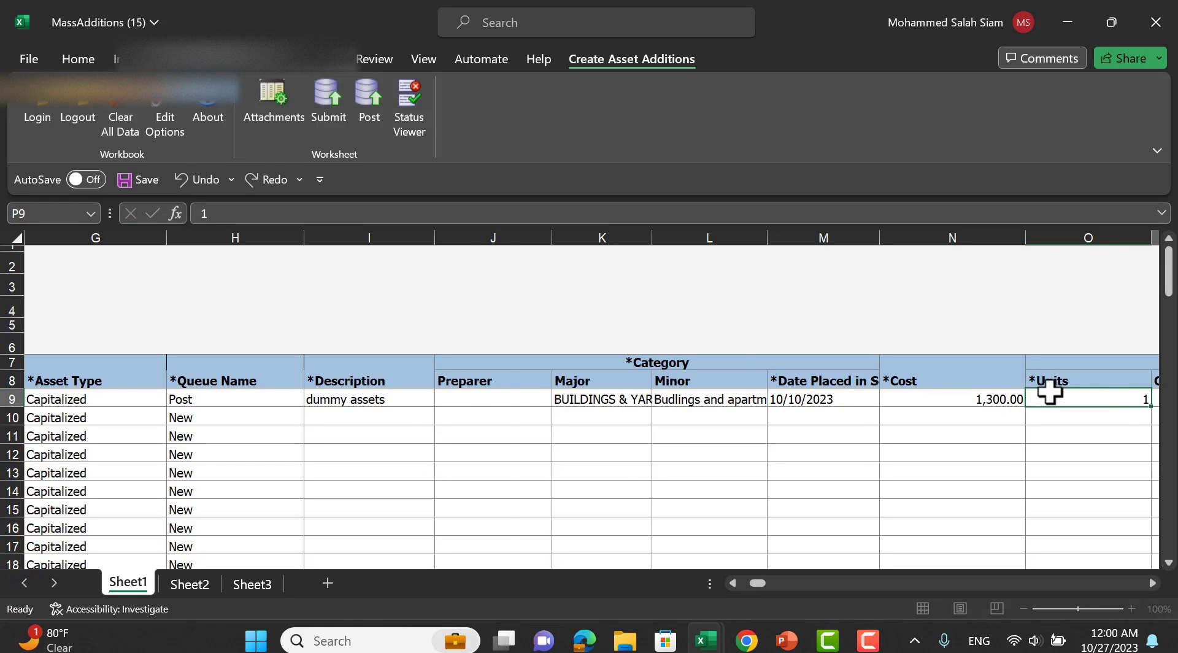
key("Tab")
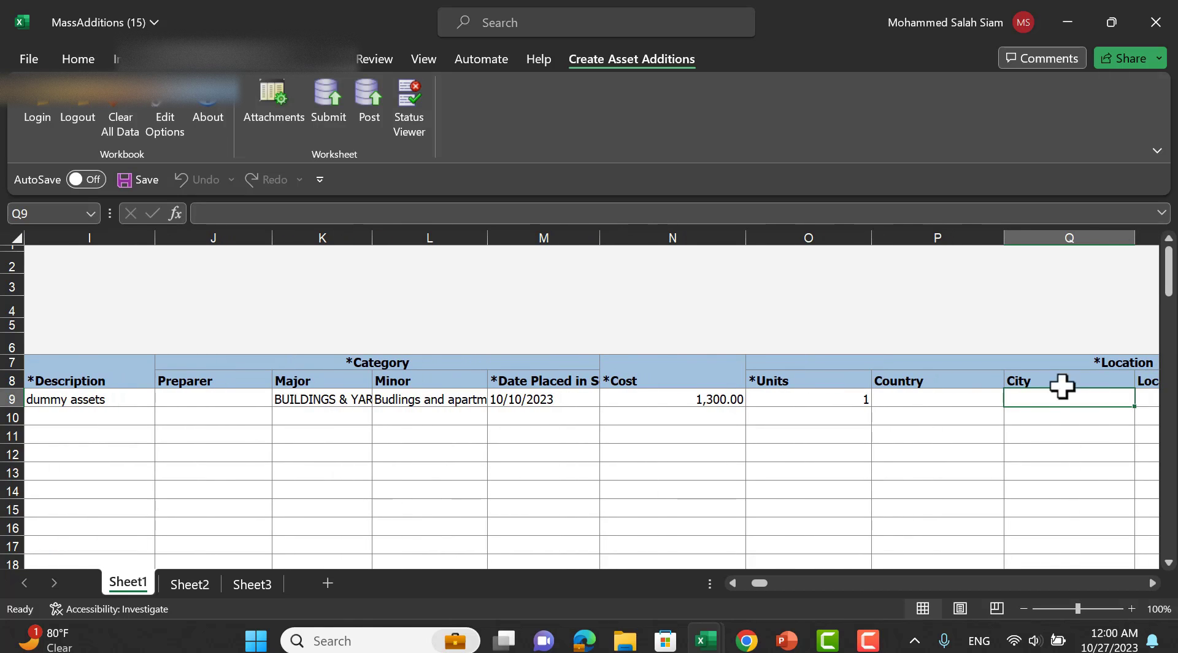
double_click(941, 398)
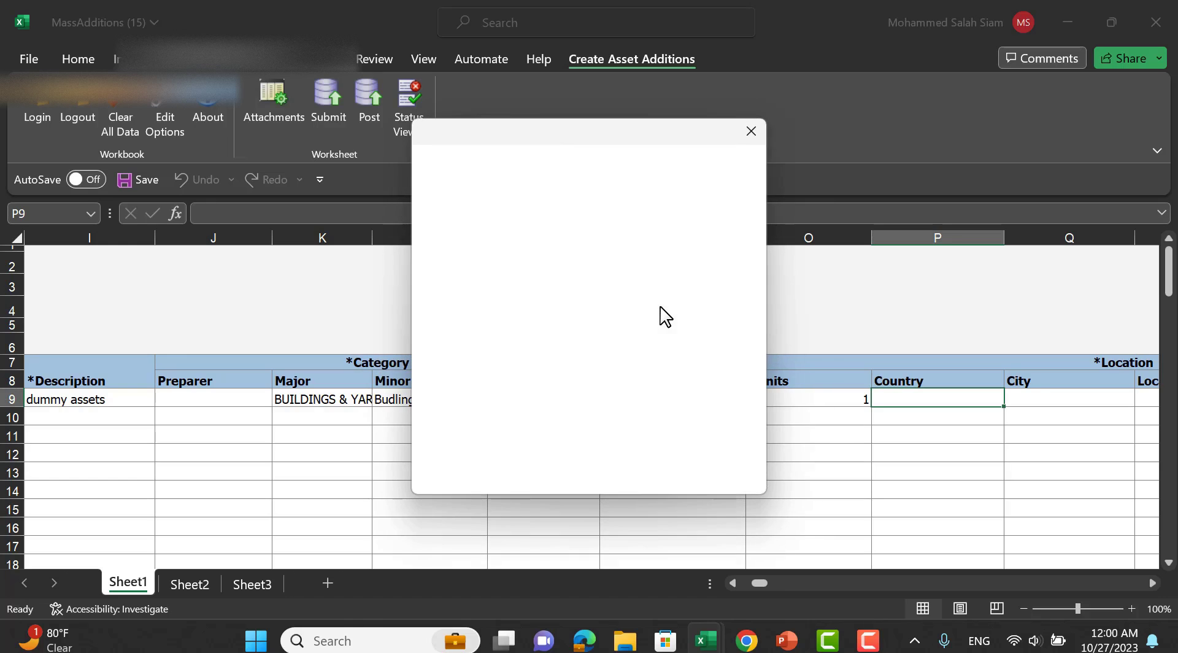
Pick row 9's location: country EGY, city Alexandria, location Cairo Office, plus the office segment.
left_click(562, 425)
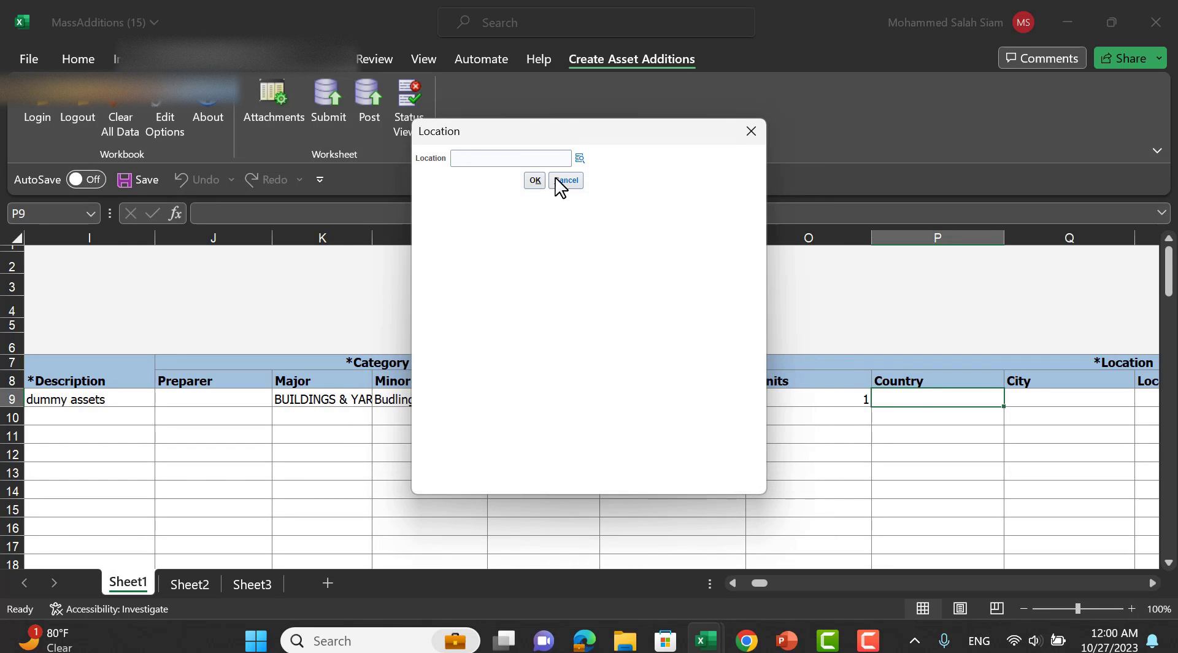
left_click(580, 159)
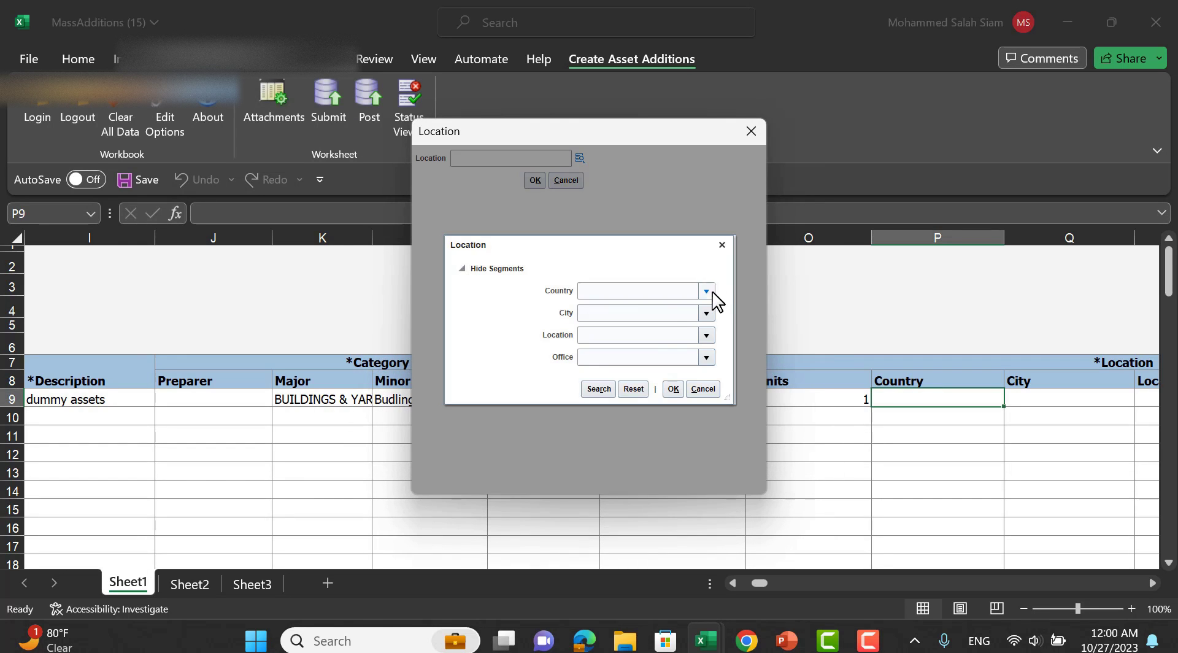
left_click(706, 291)
left_click(626, 312)
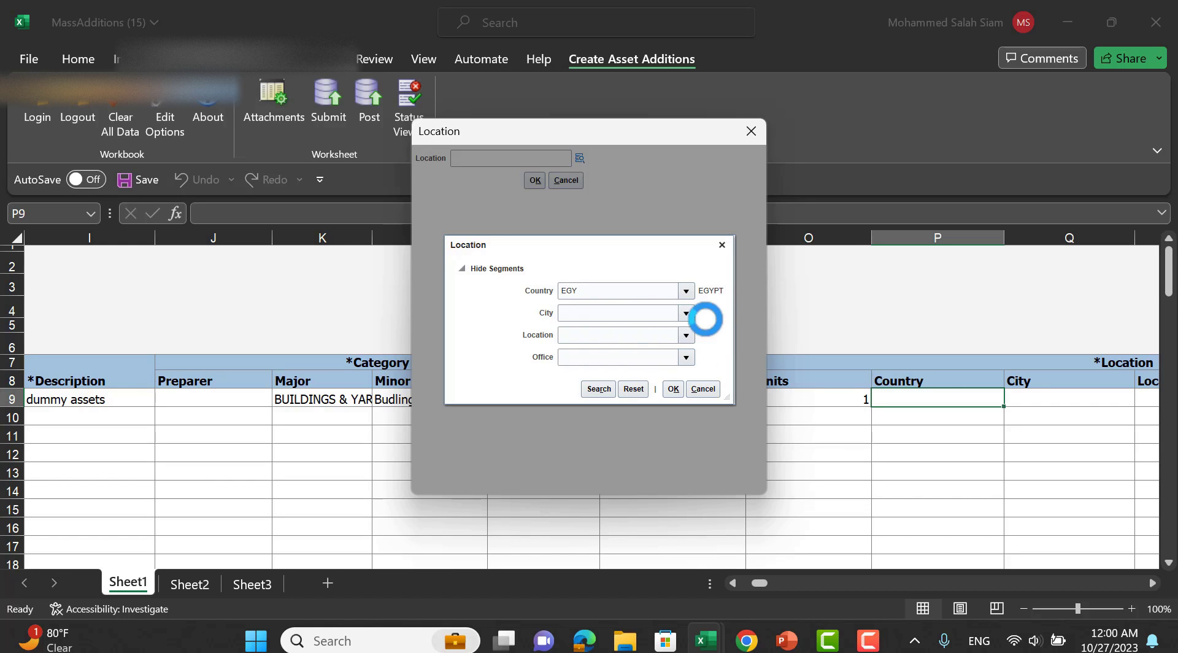
left_click(686, 314)
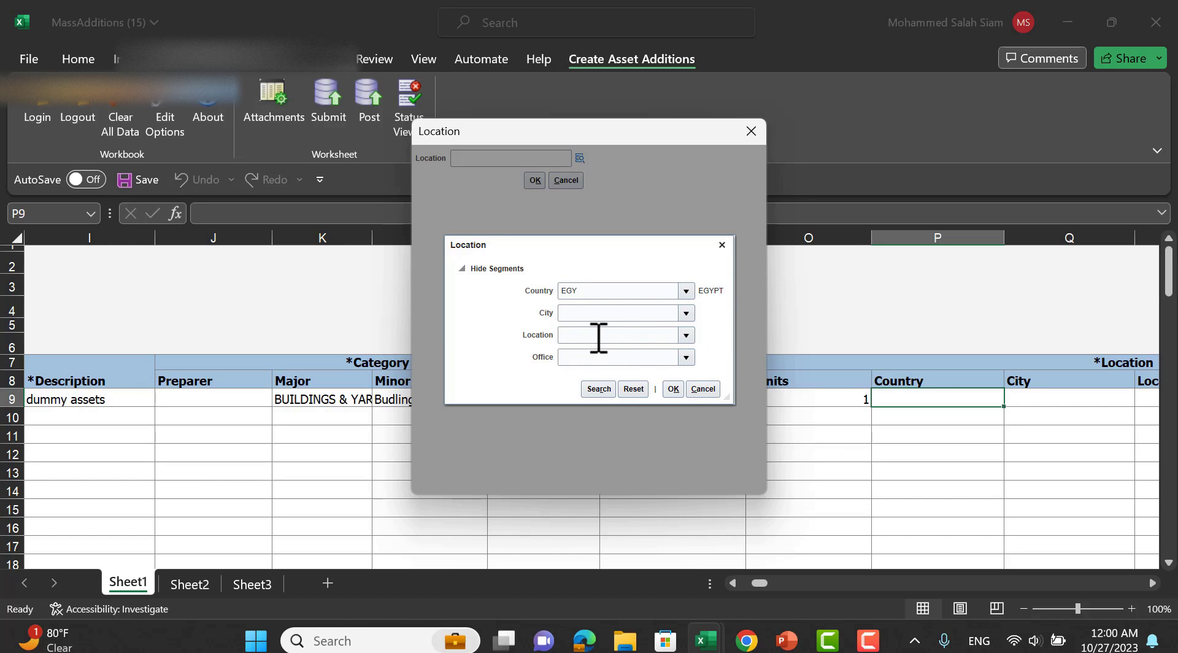
left_click(579, 337)
left_click(682, 334)
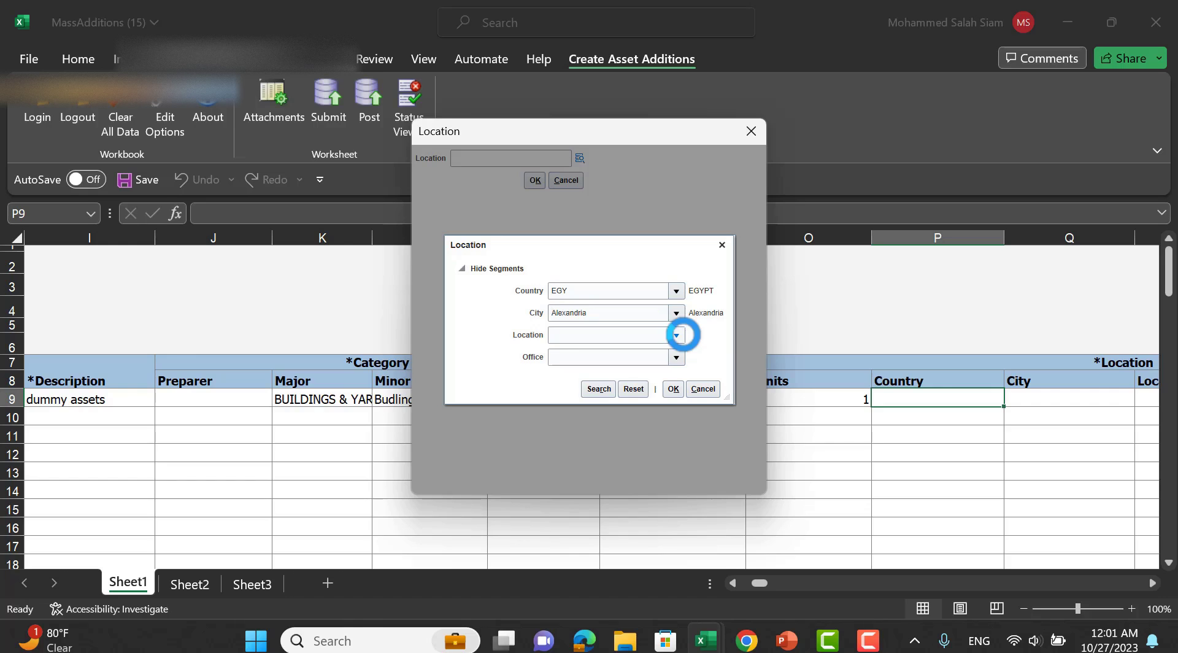
left_click(555, 334)
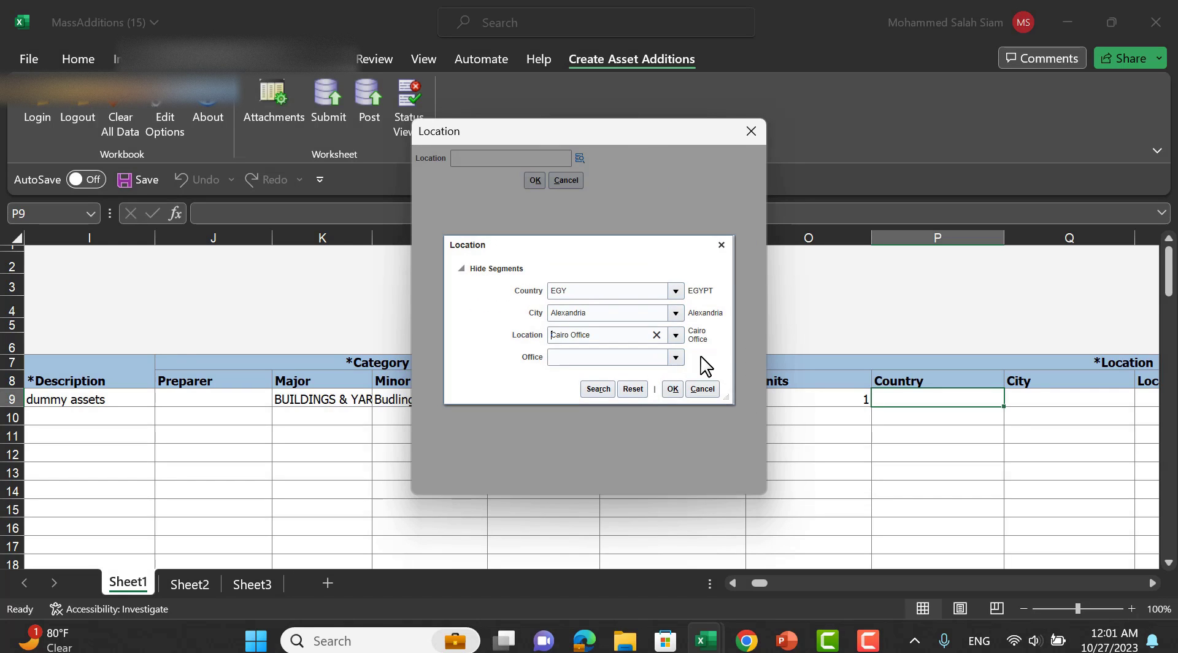
left_click(681, 359)
left_click(526, 323)
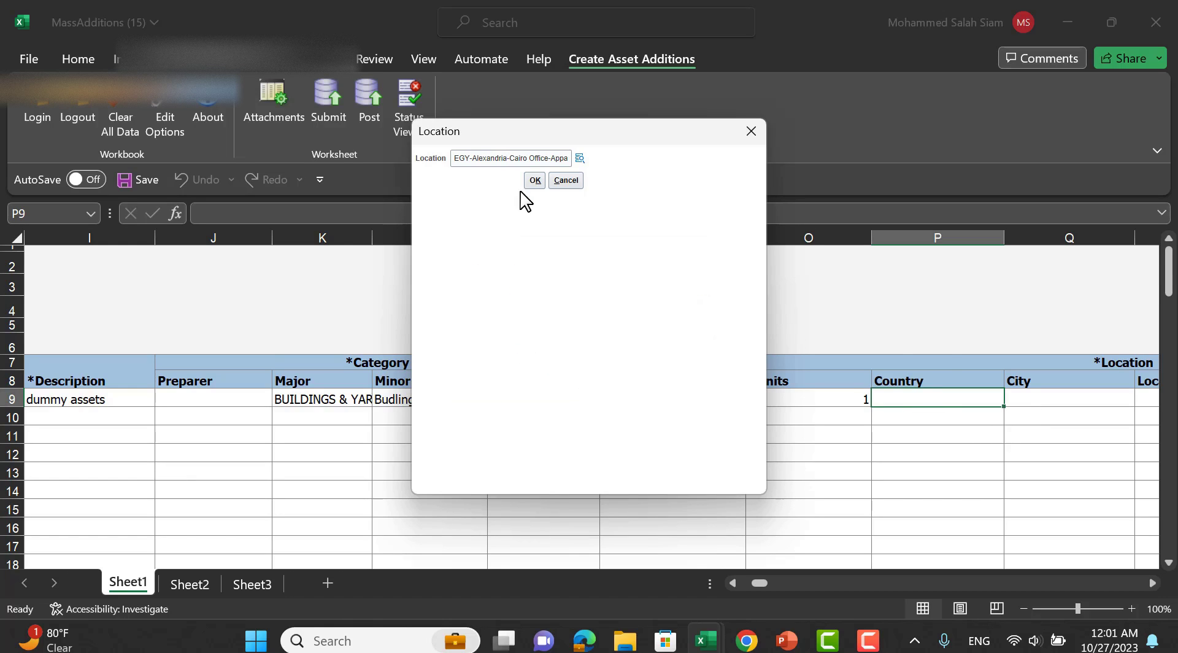
left_click(535, 180)
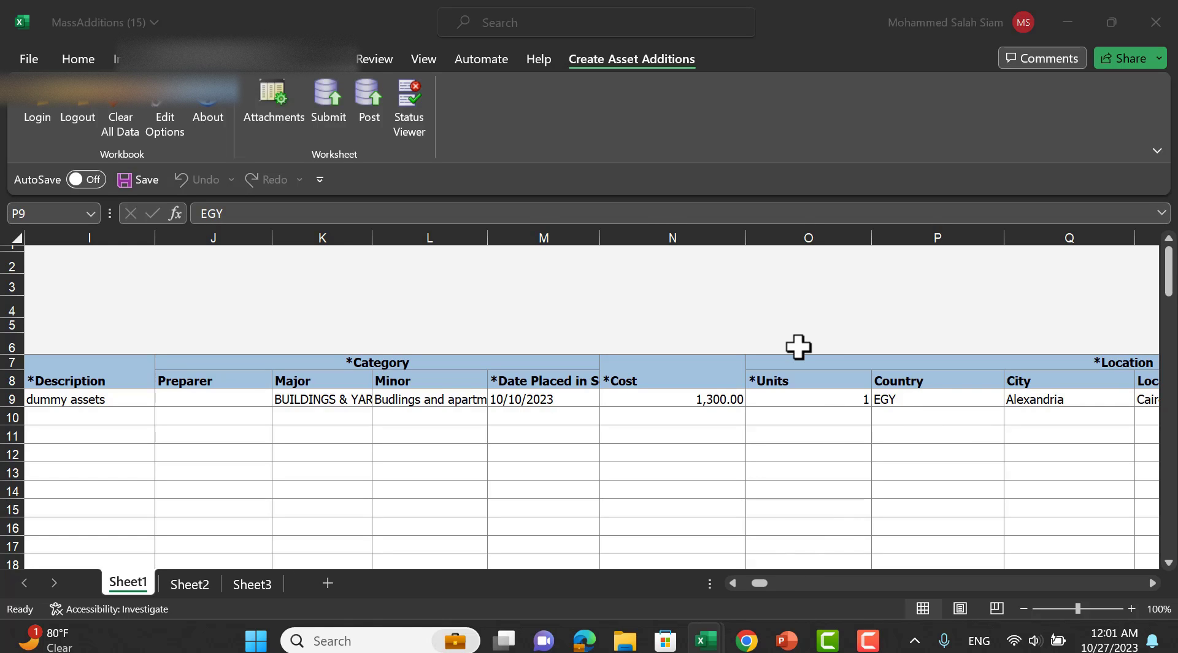
Open row 9's depreciation expense account picker and initially choose account 111103.
key("Right")
key("Right")
key("Right")
key("Right")
key("Right")
key("Right")
key("Right")
scroll(798, 348, "right", 3)
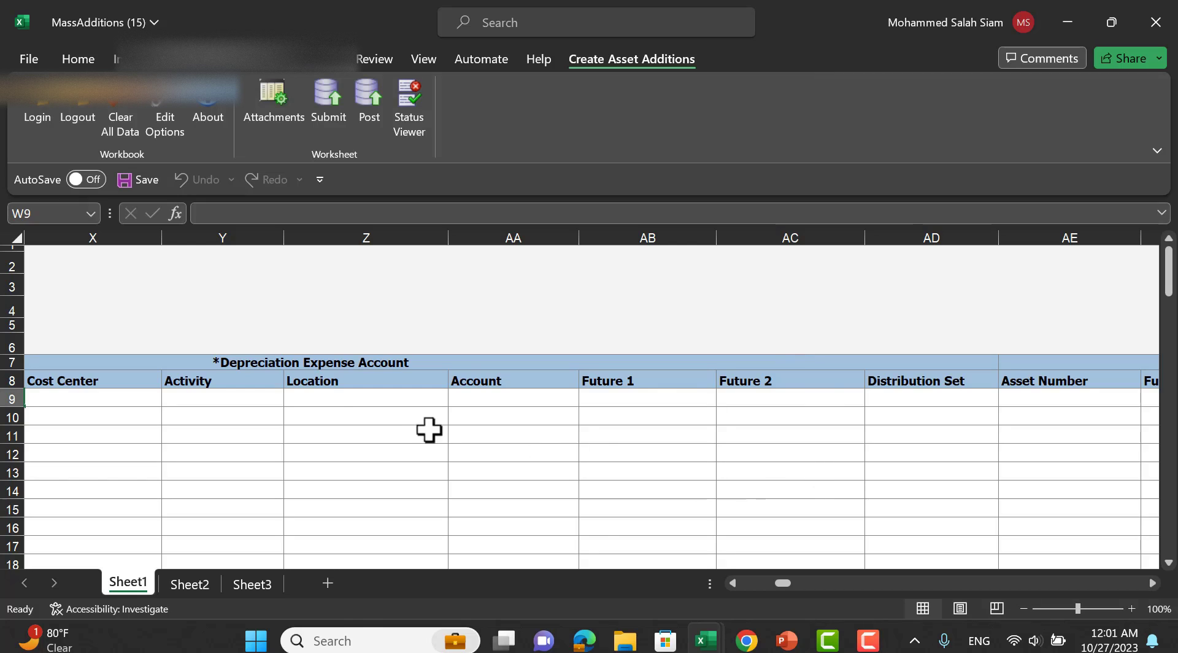
mouse_move(786, 584)
left_mouse_down()
mouse_move(768, 583)
mouse_move(781, 581)
left_mouse_up()
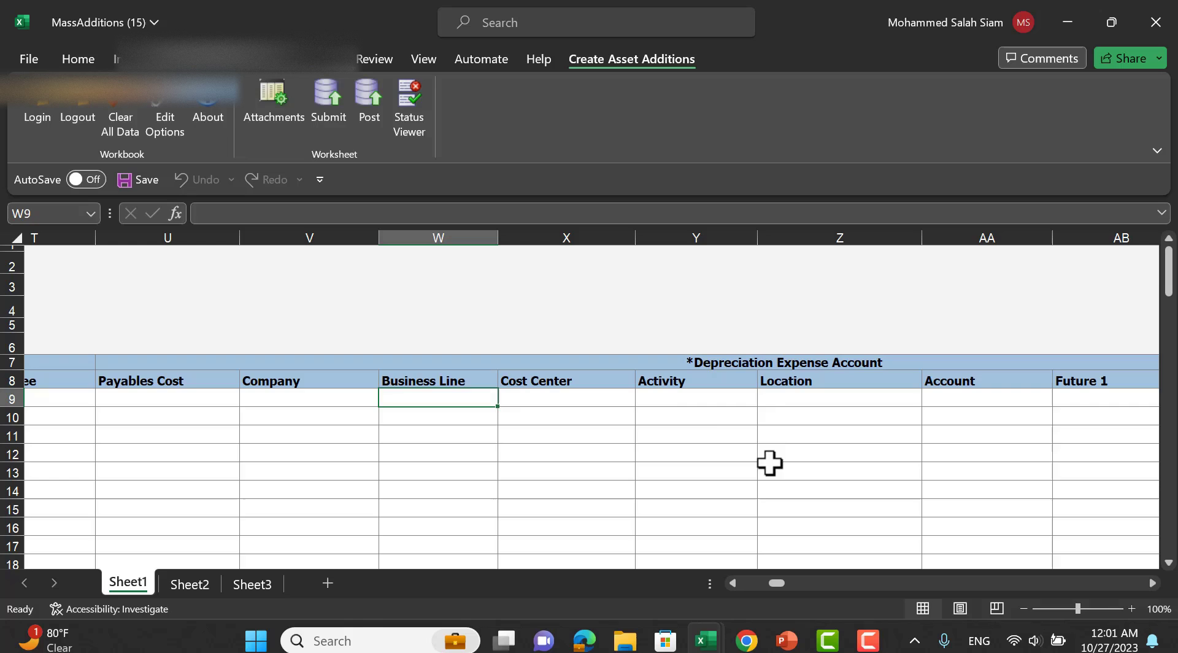
double_click(315, 401)
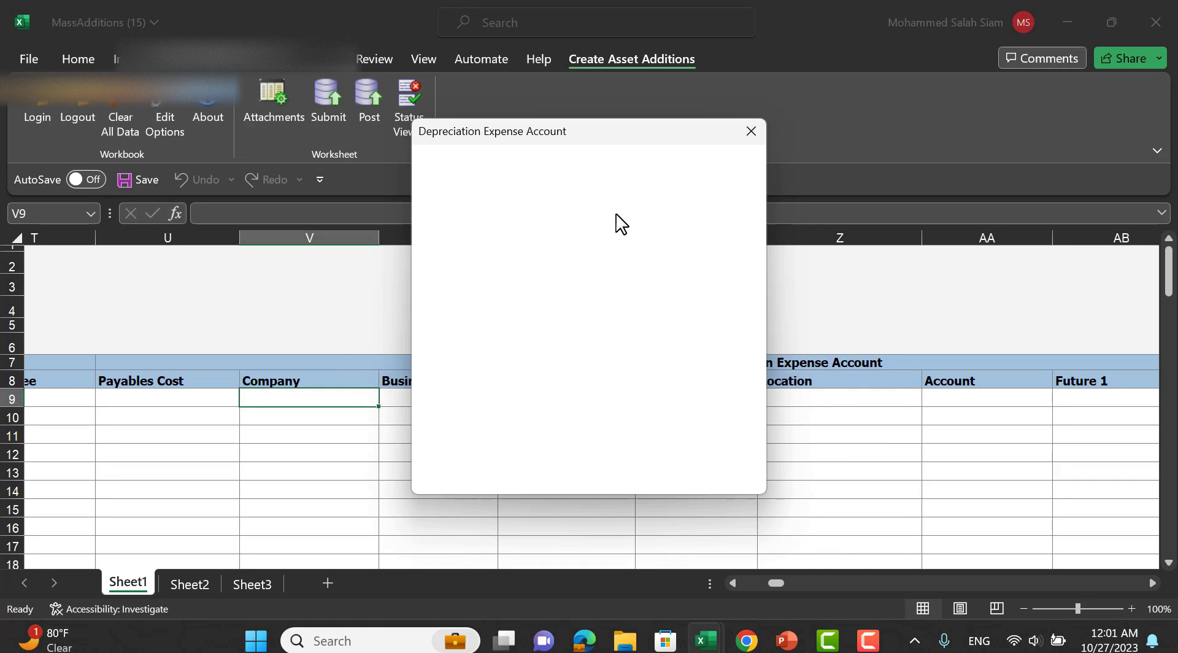
left_click(565, 424)
left_click(656, 157)
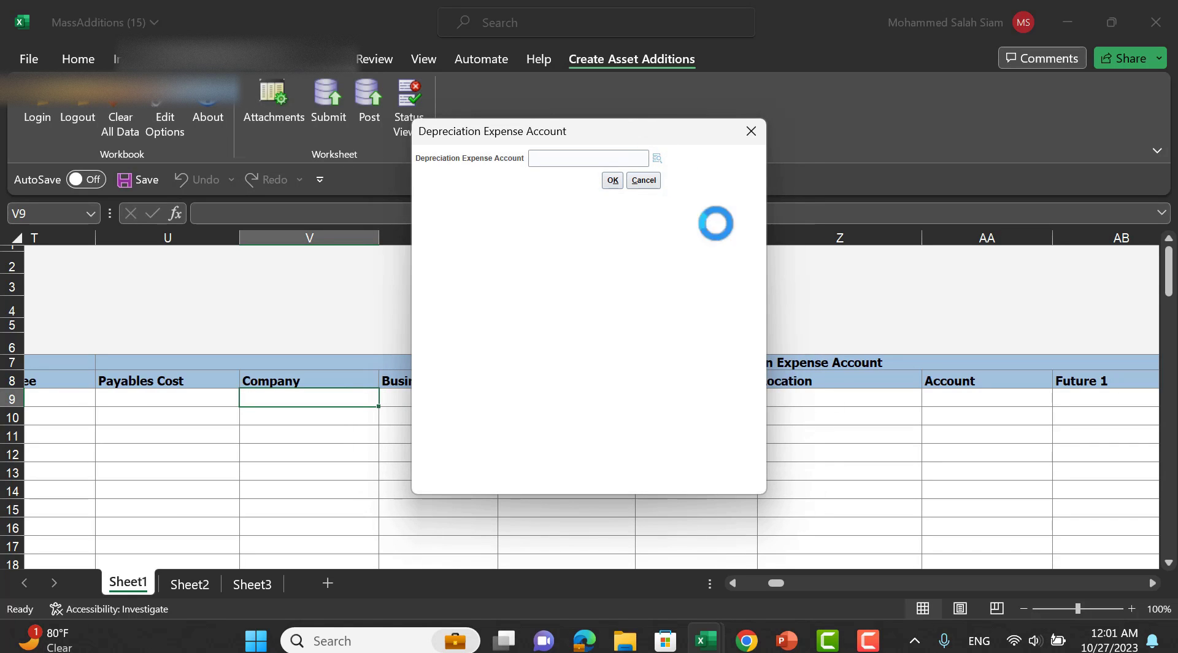
left_click(628, 372)
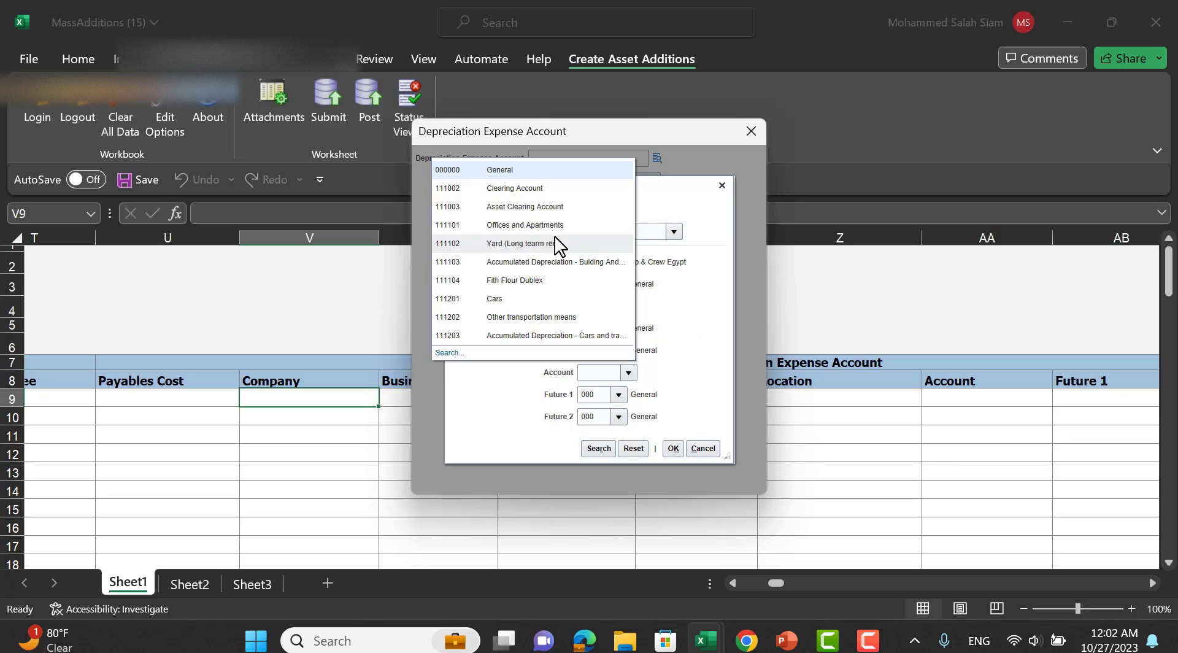
left_click(536, 263)
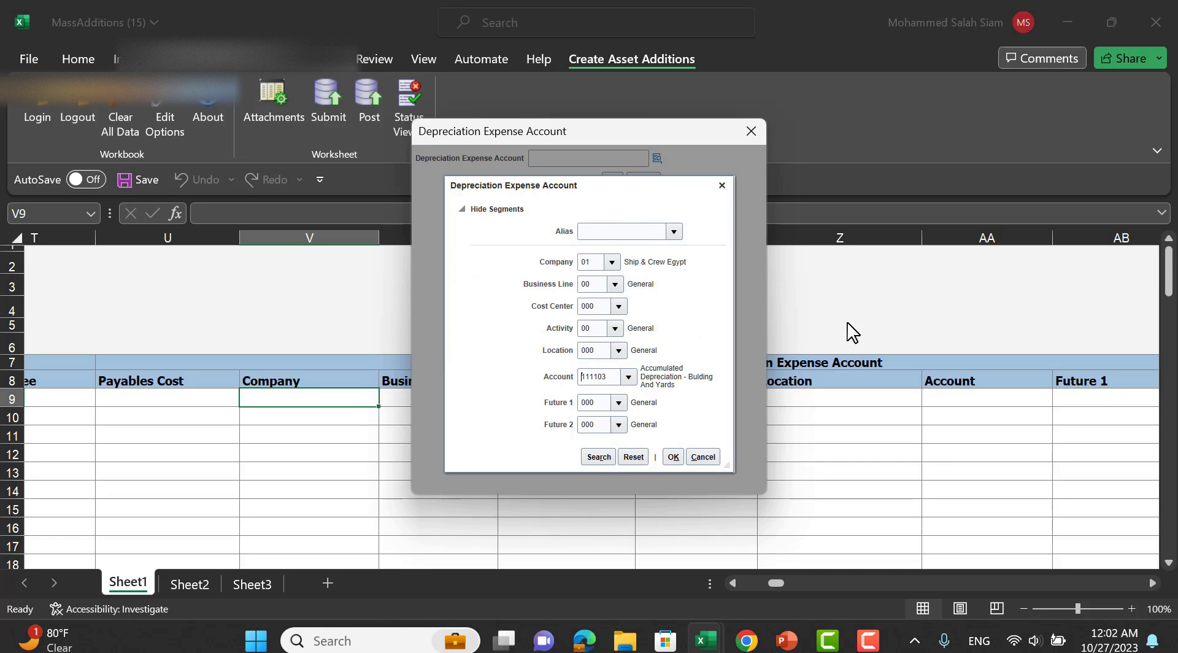
Replace the account with 412031 Destination Charge A/c and confirm the account combination.
left_click(628, 372)
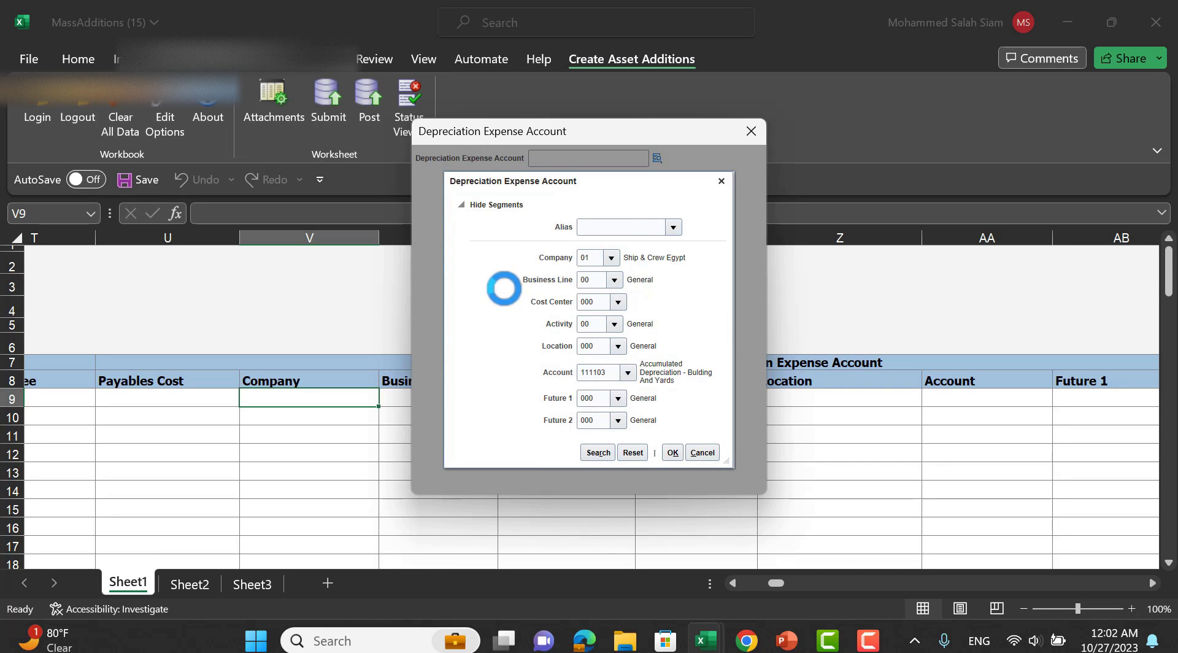
left_click(613, 323)
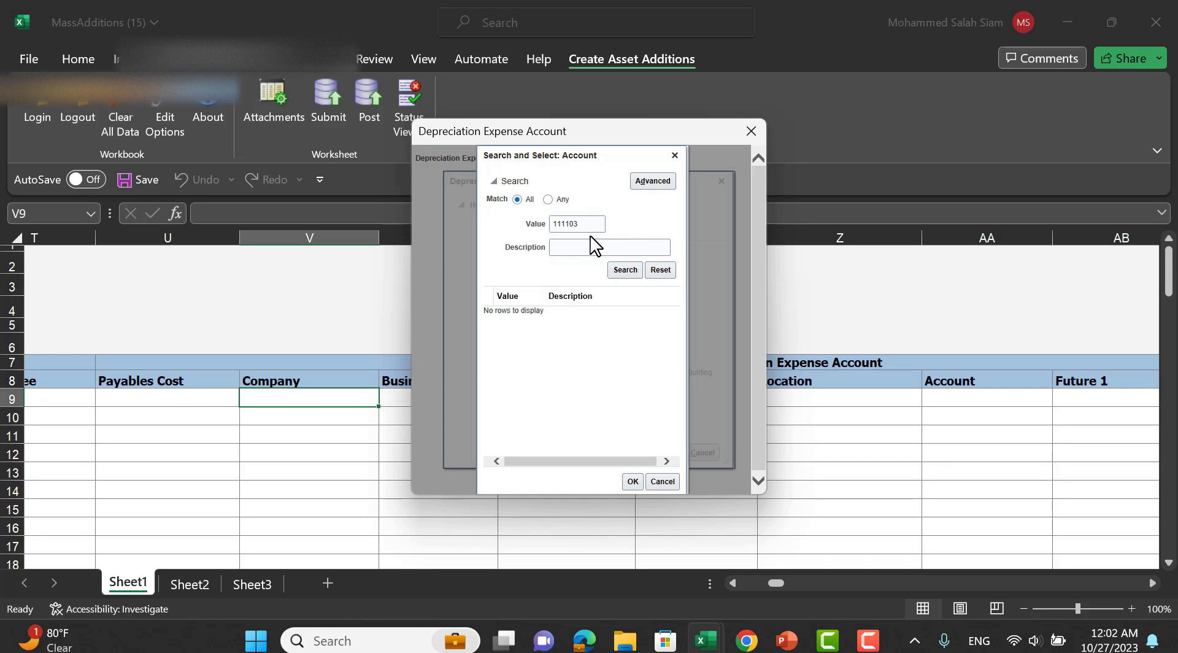
double_click(582, 231)
key("BackSpace")
type("4")
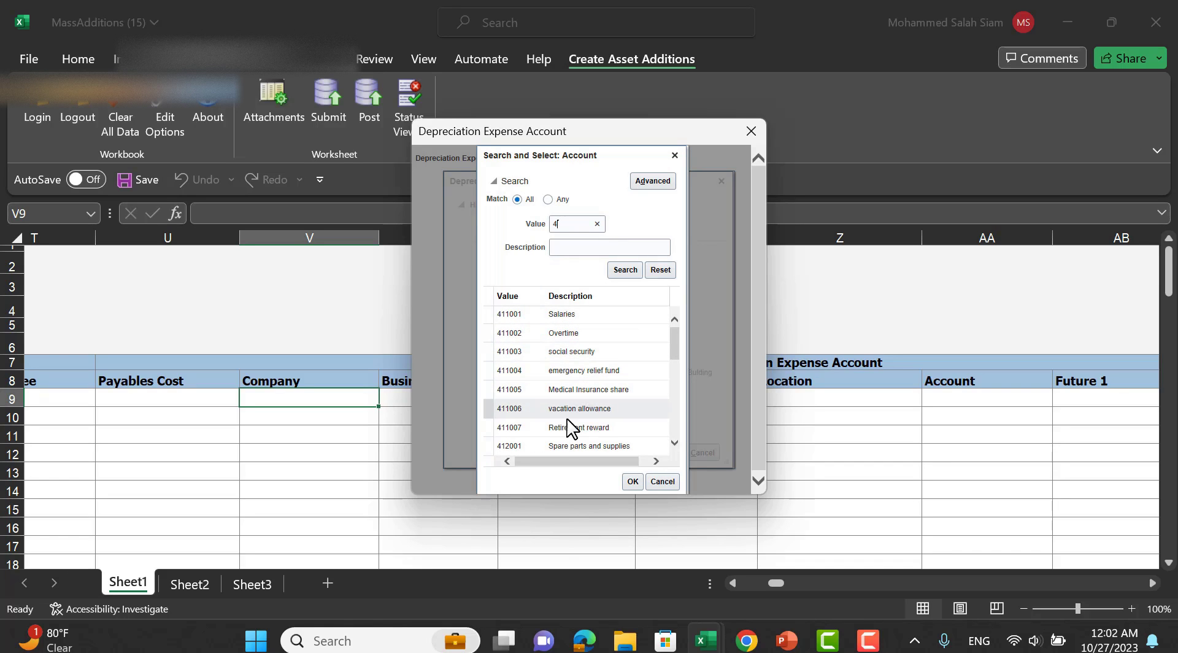
left_click_drag(675, 363, 675, 413)
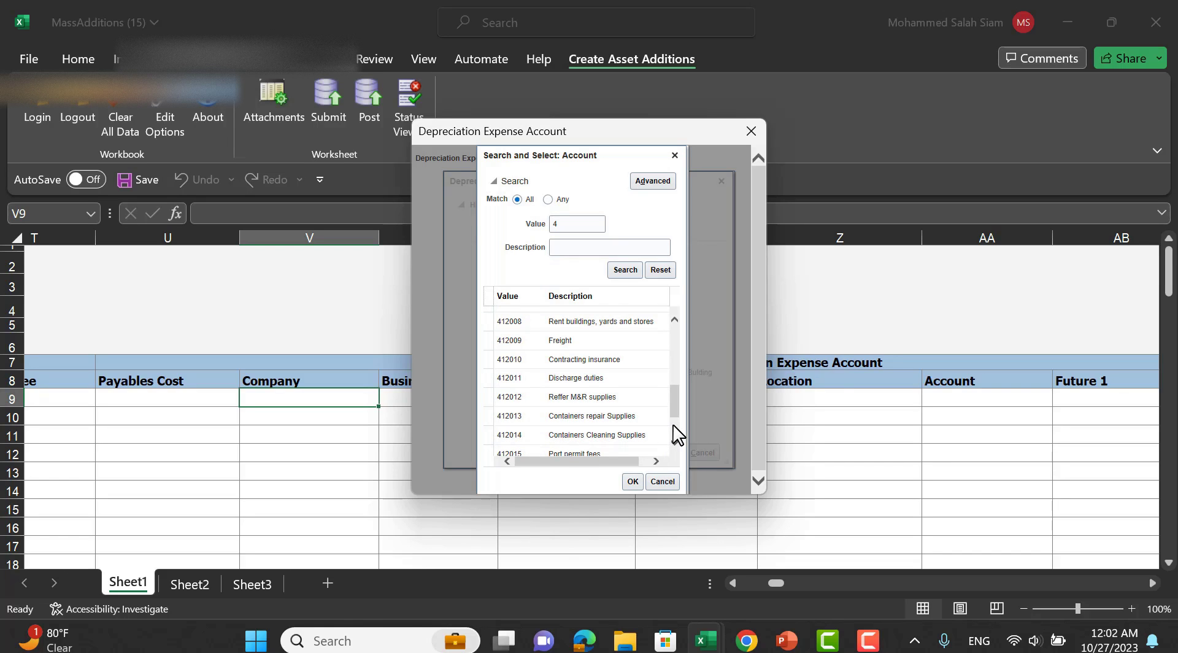
left_click(599, 418)
left_click(592, 430)
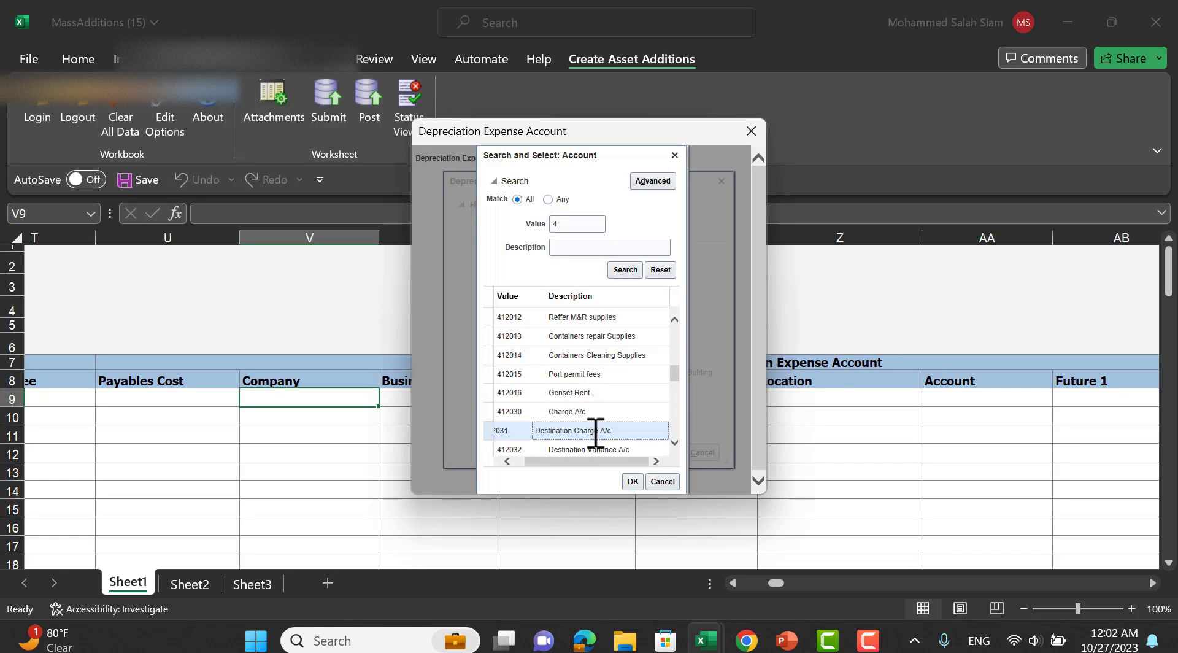
left_click(635, 487)
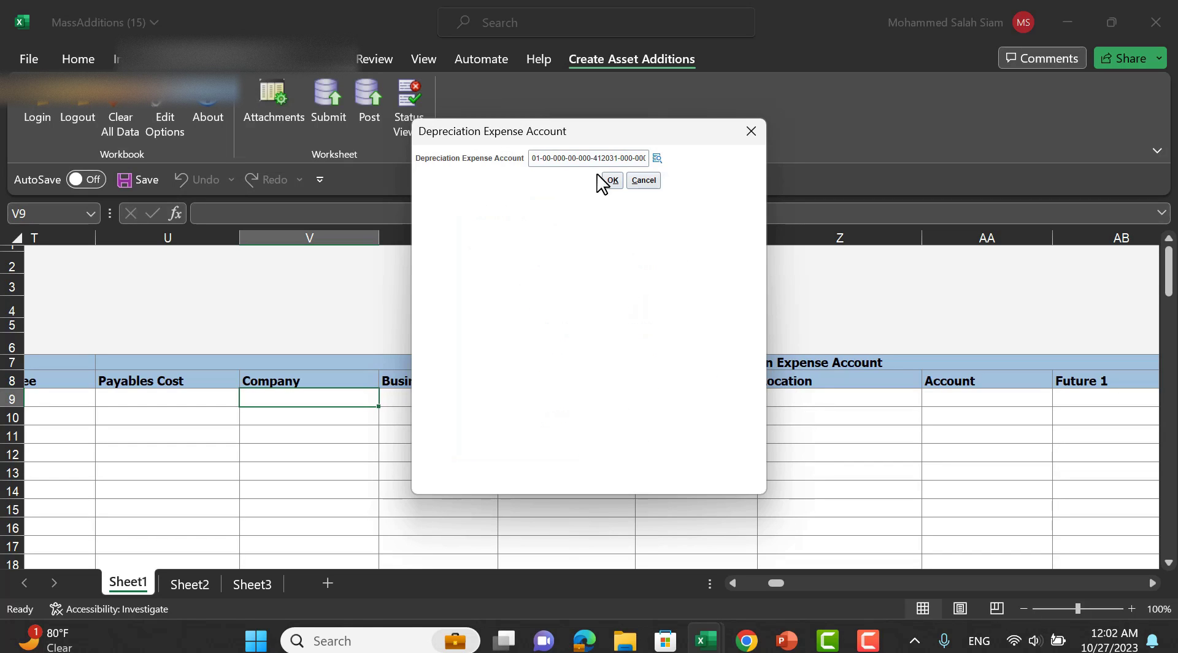
left_click(607, 179)
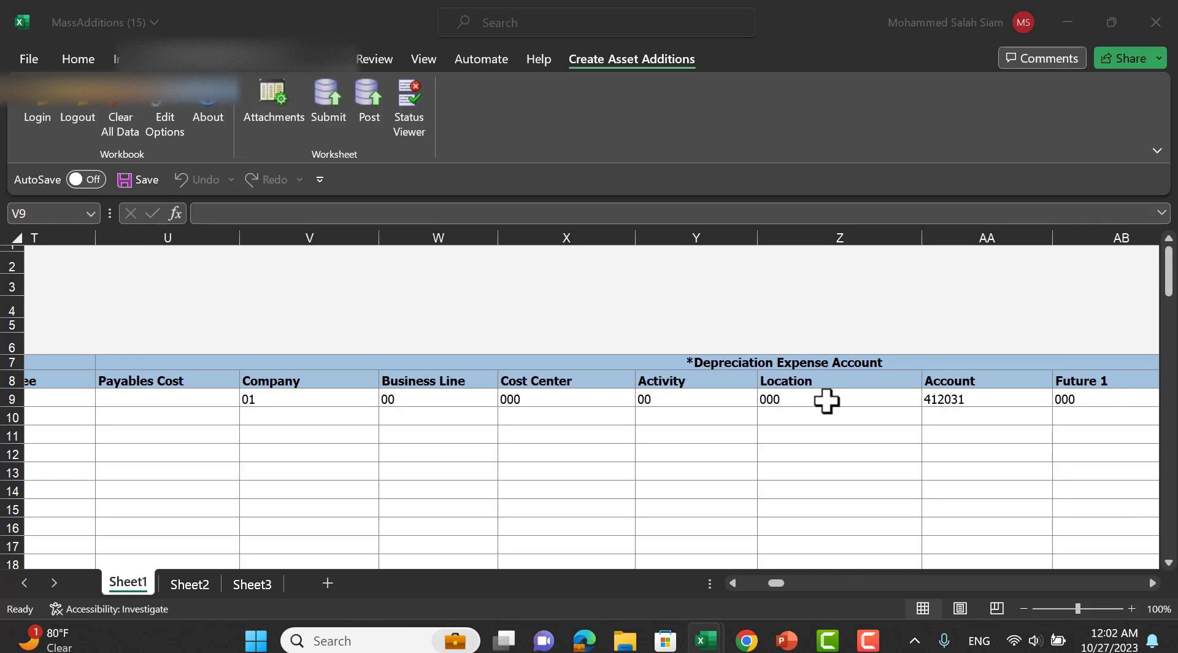
Upload the dummy assets row with default upload options, then post it.
left_click(793, 583)
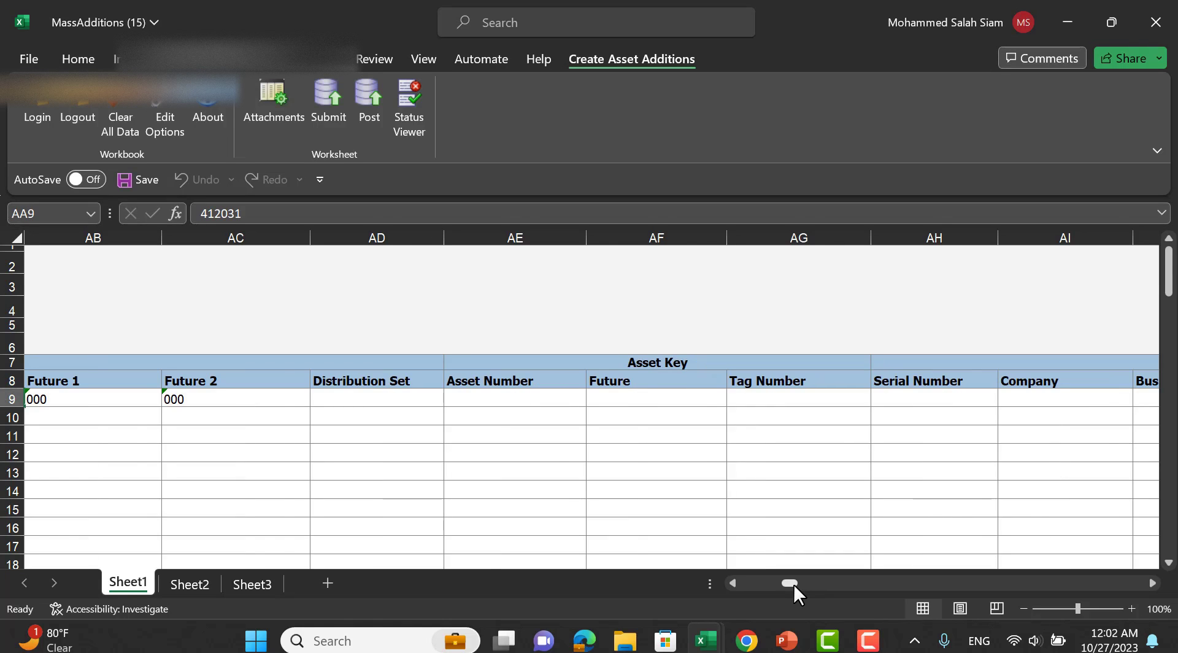
left_click_drag(793, 583, 747, 580)
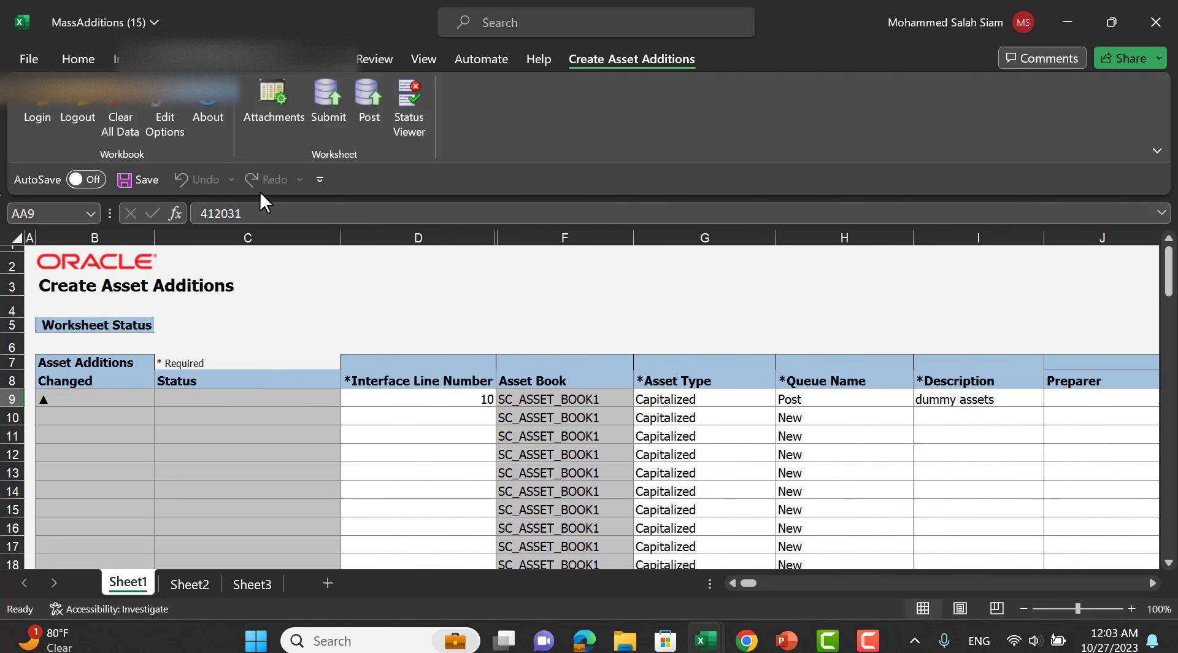
left_click(326, 98)
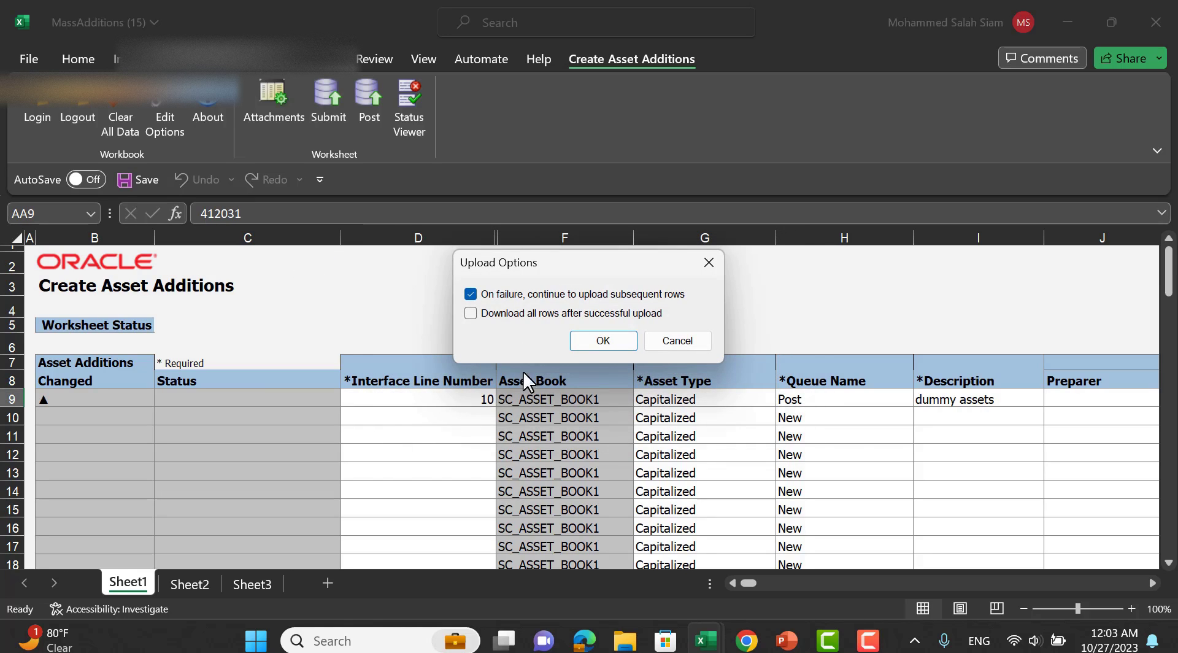
left_click(598, 342)
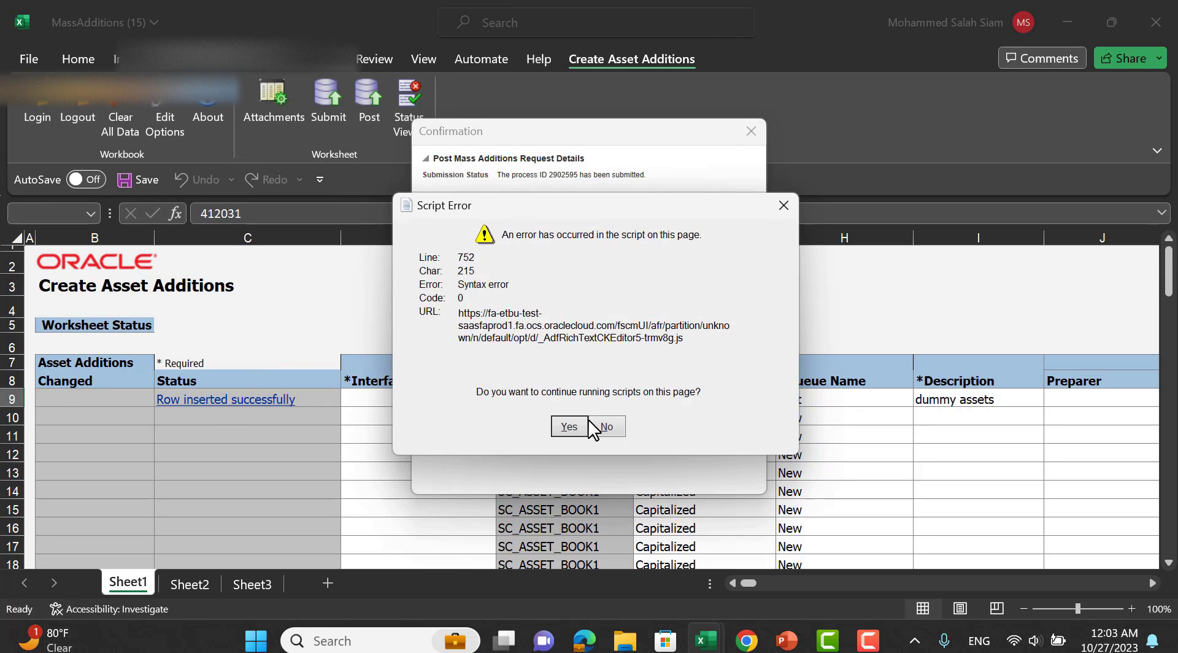
left_click(604, 426)
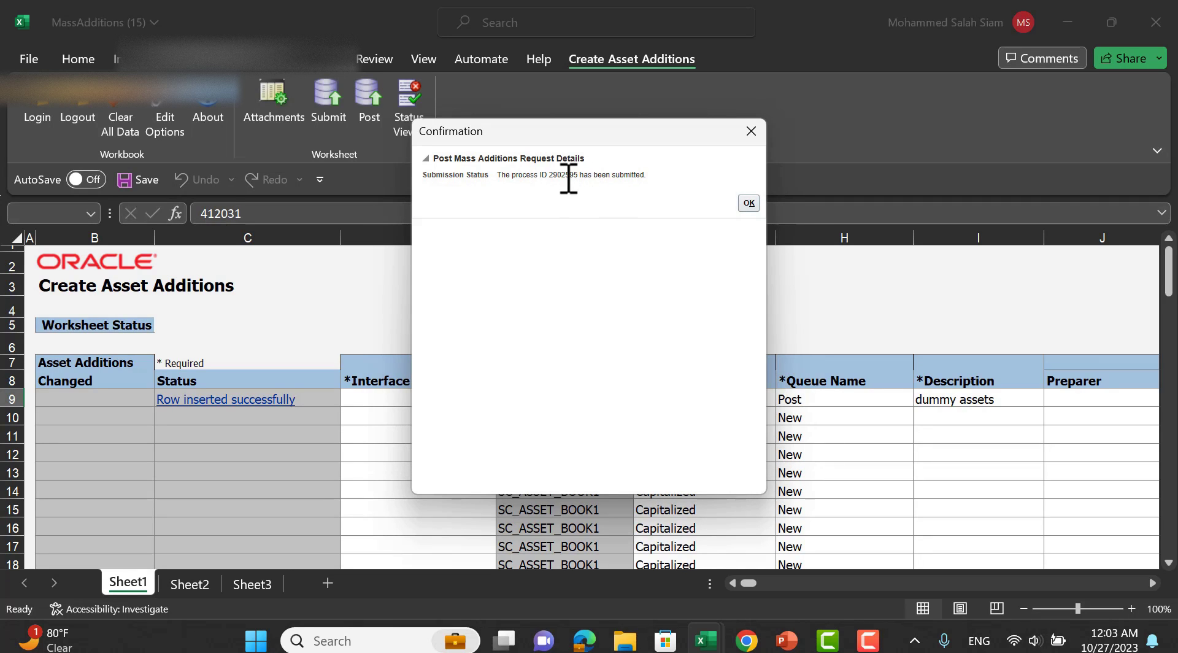
right_click(569, 178)
left_click(694, 186)
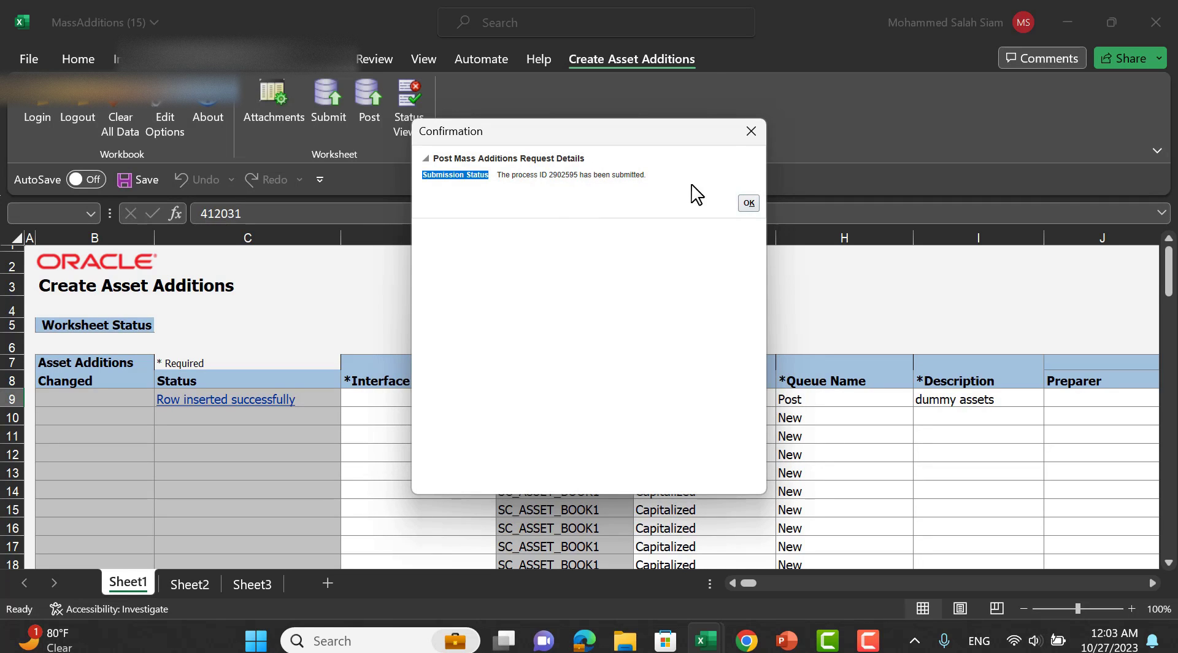
left_click(752, 131)
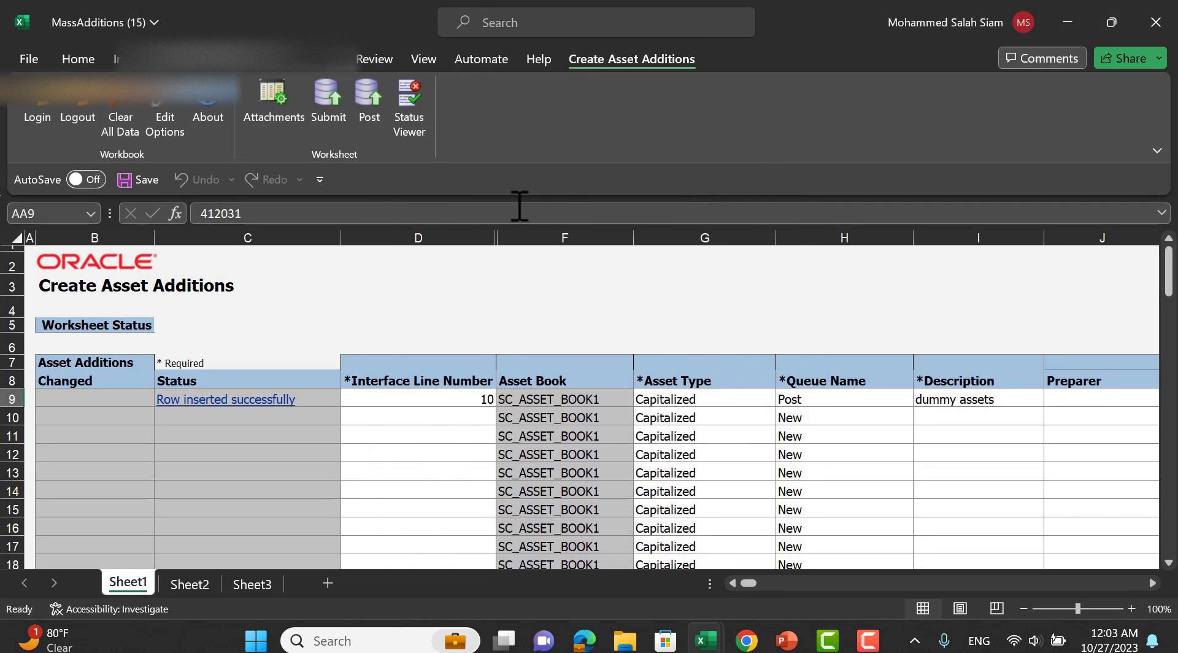
left_click(370, 102)
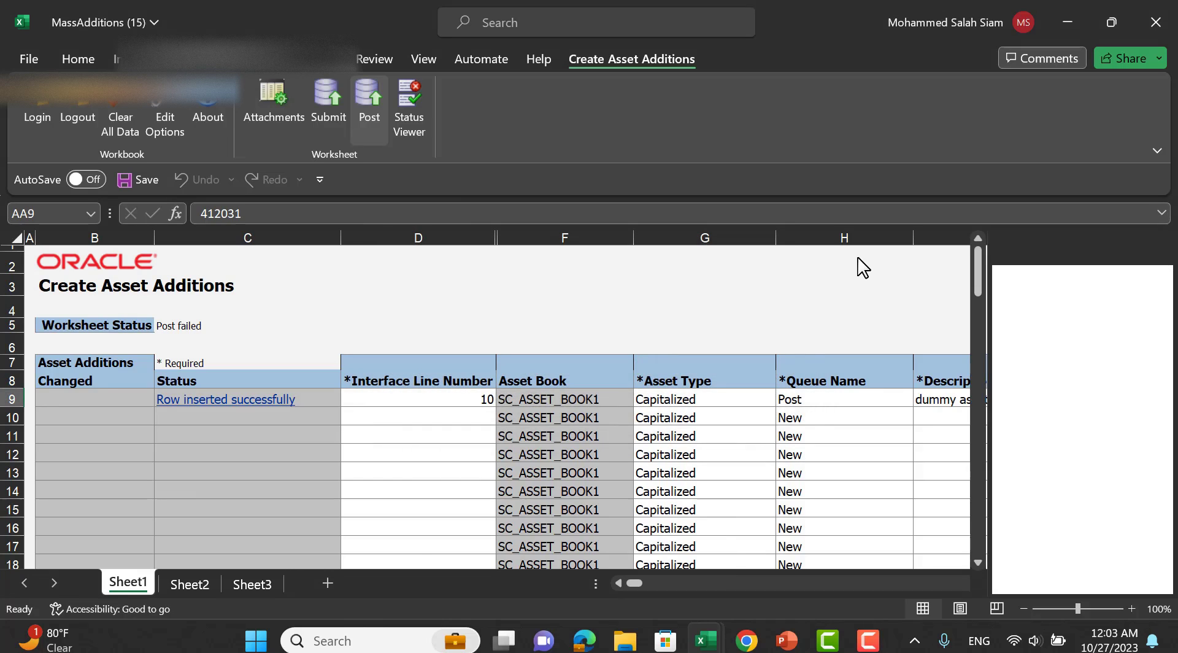
left_click(1088, 19)
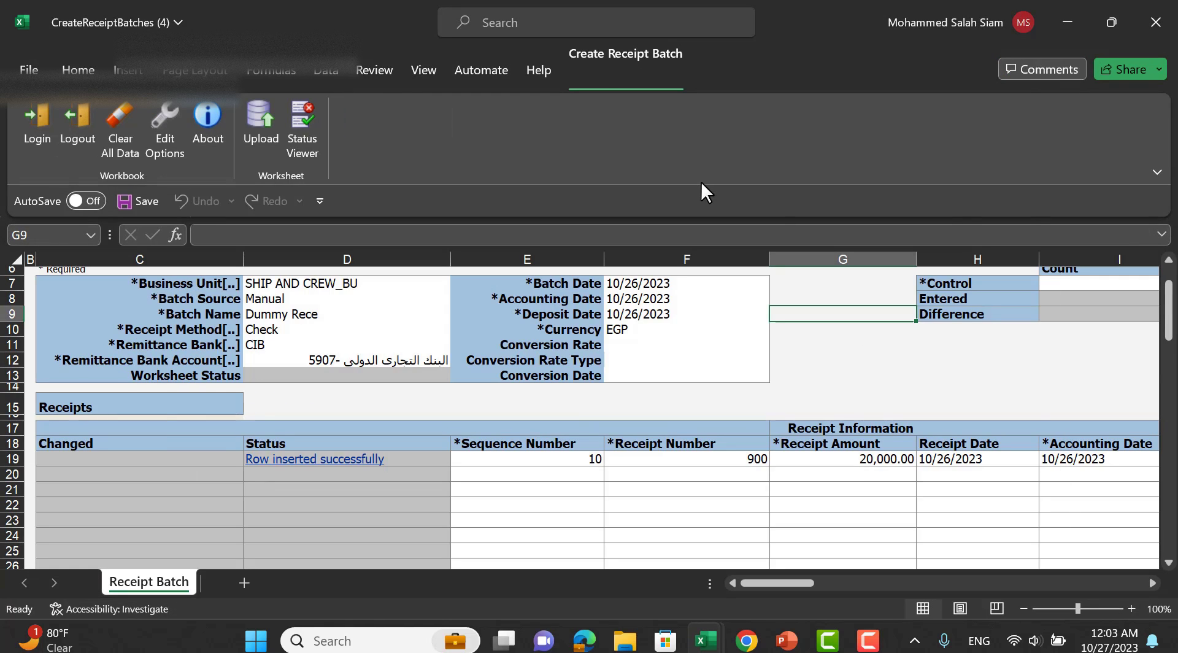
In Oracle Assets, list the Ready to Post additions and select the dummy assets row.
key("alt+Tab")
key("alt+Tab")
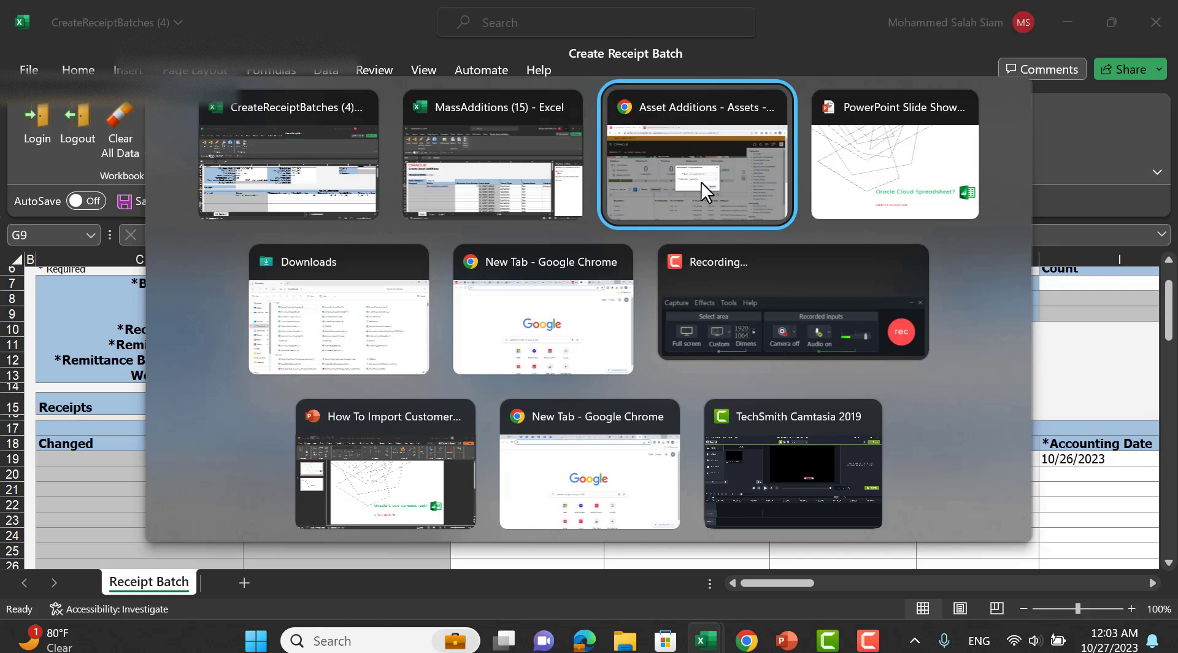
left_click(671, 409)
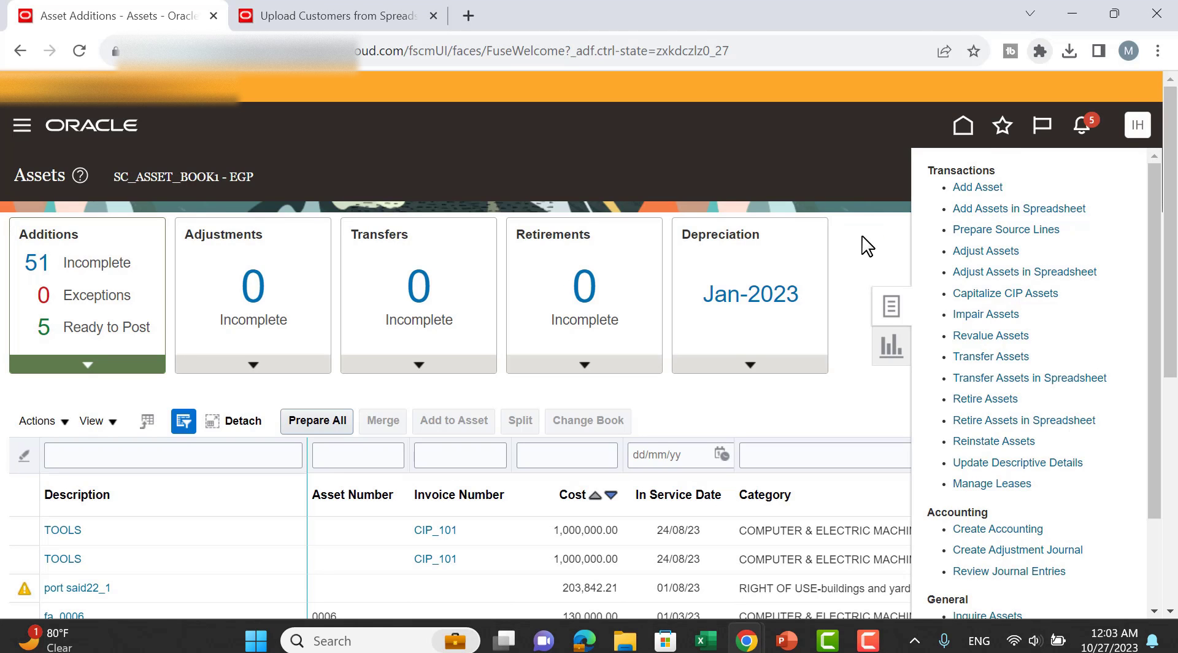
left_click(865, 246)
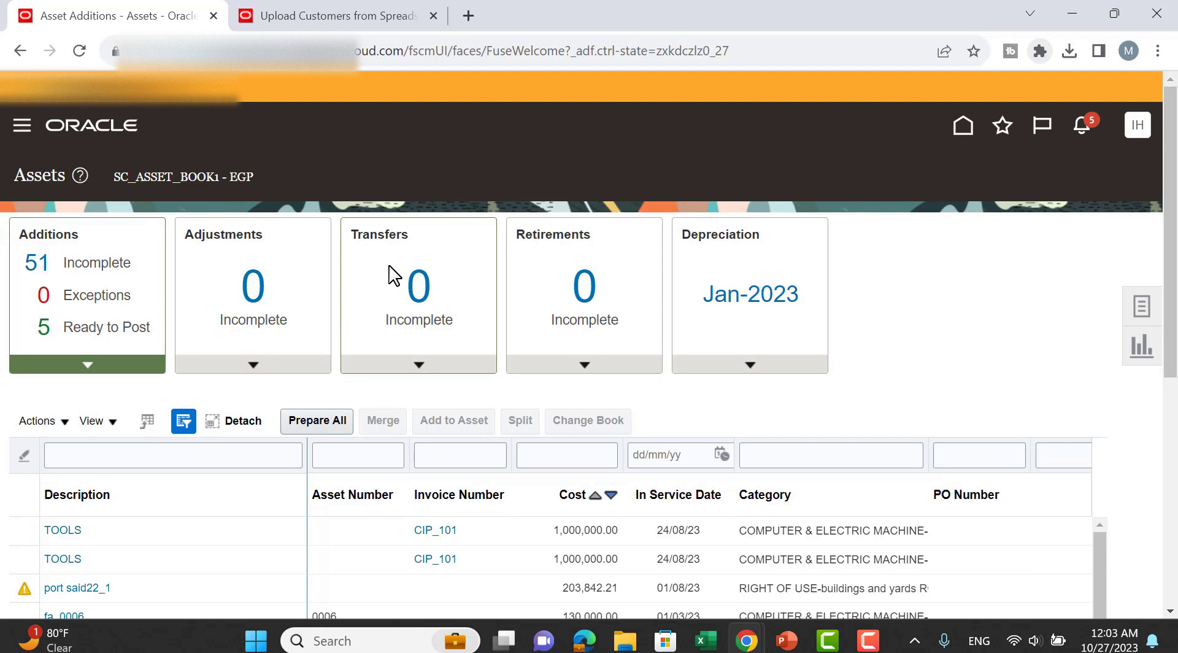
left_click(297, 266)
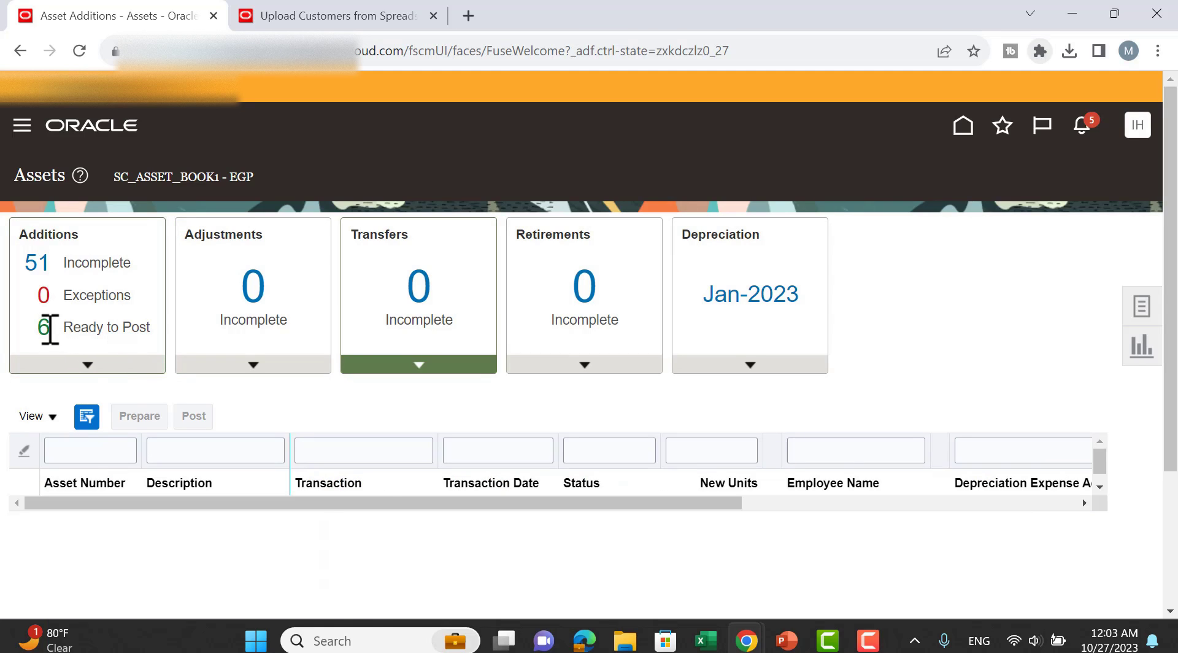
left_click(106, 337)
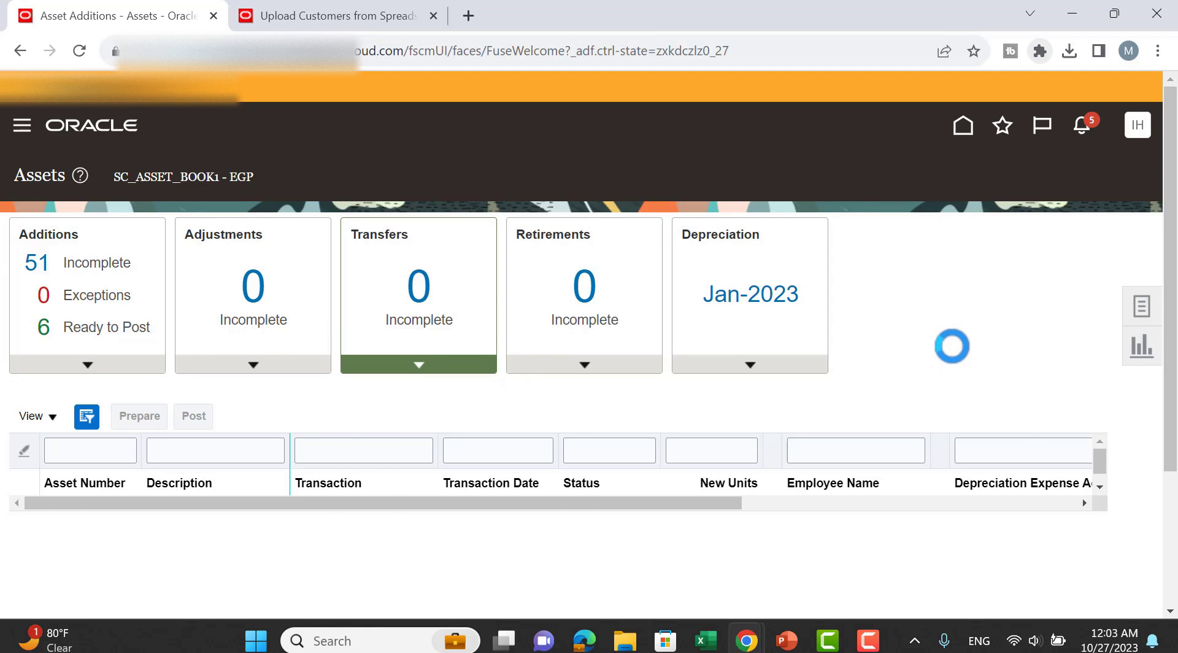
scroll(957, 351, "down", 1)
scroll(957, 351, "down", 1)
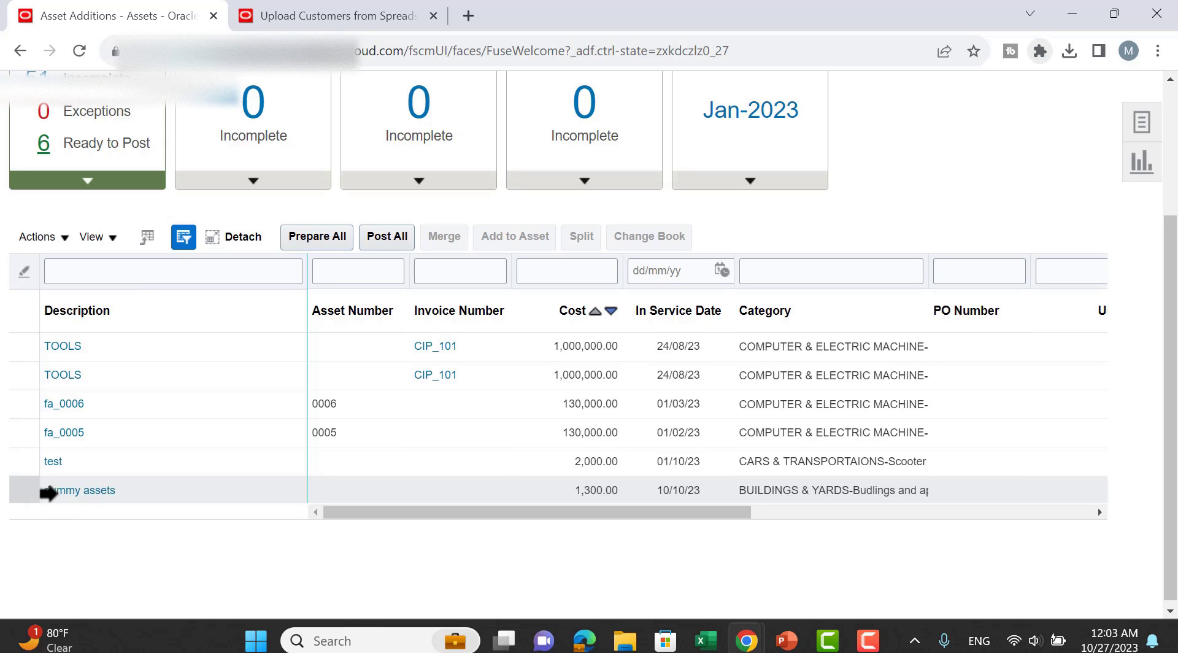
left_click(17, 487)
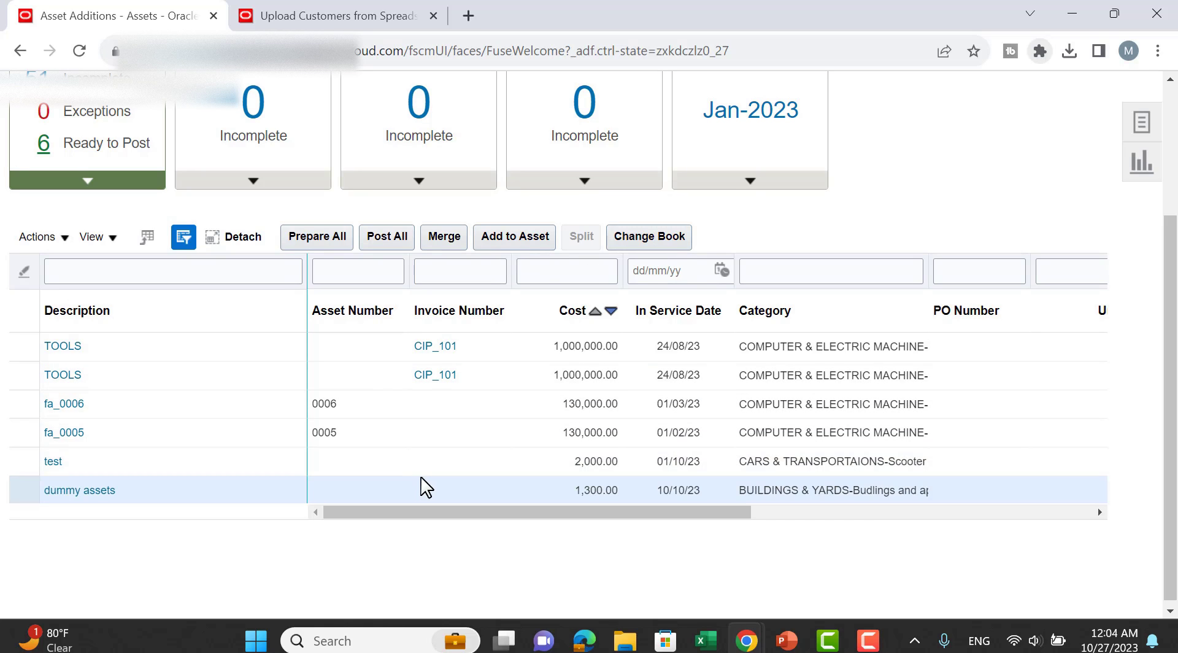
scroll(952, 257, "up", 3)
Generate the Adjust Assets spreadsheet with transaction type Category change and group DummyGroup, then open the download.
left_click(1142, 307)
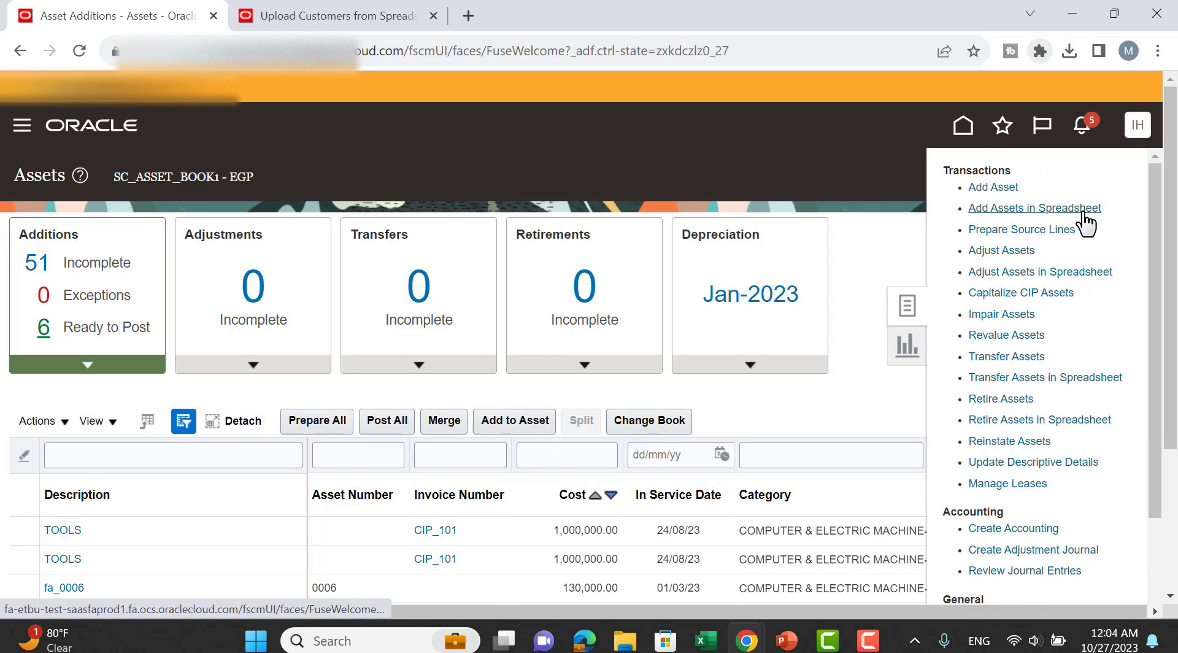
left_click(1042, 275)
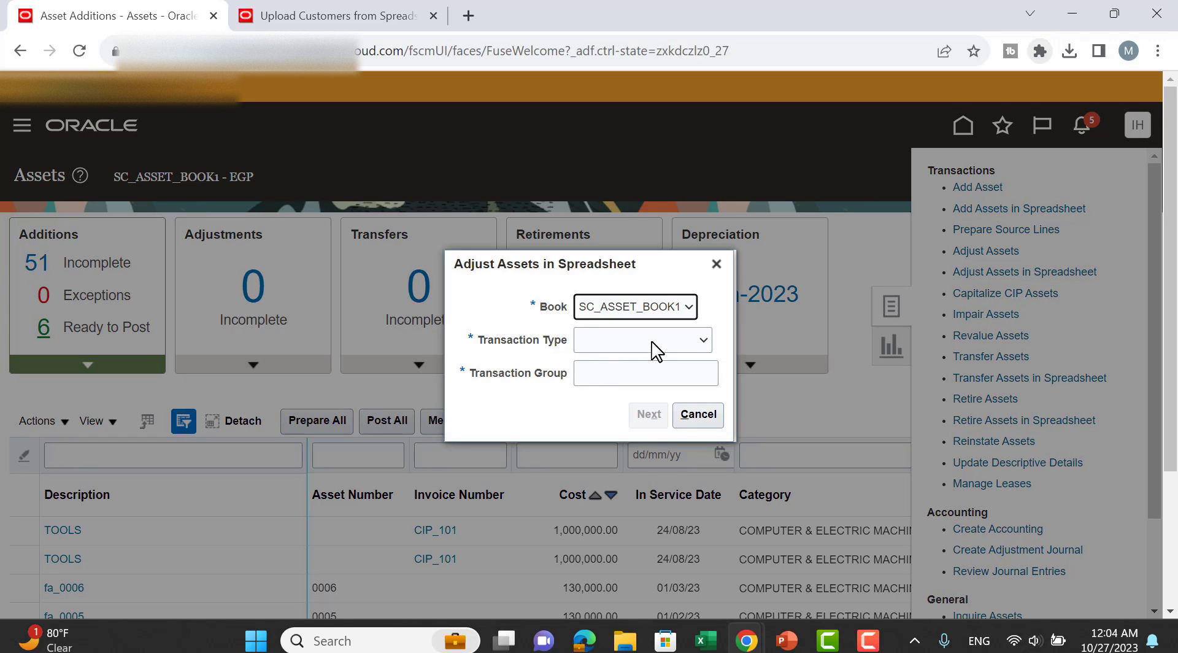
left_click(654, 344)
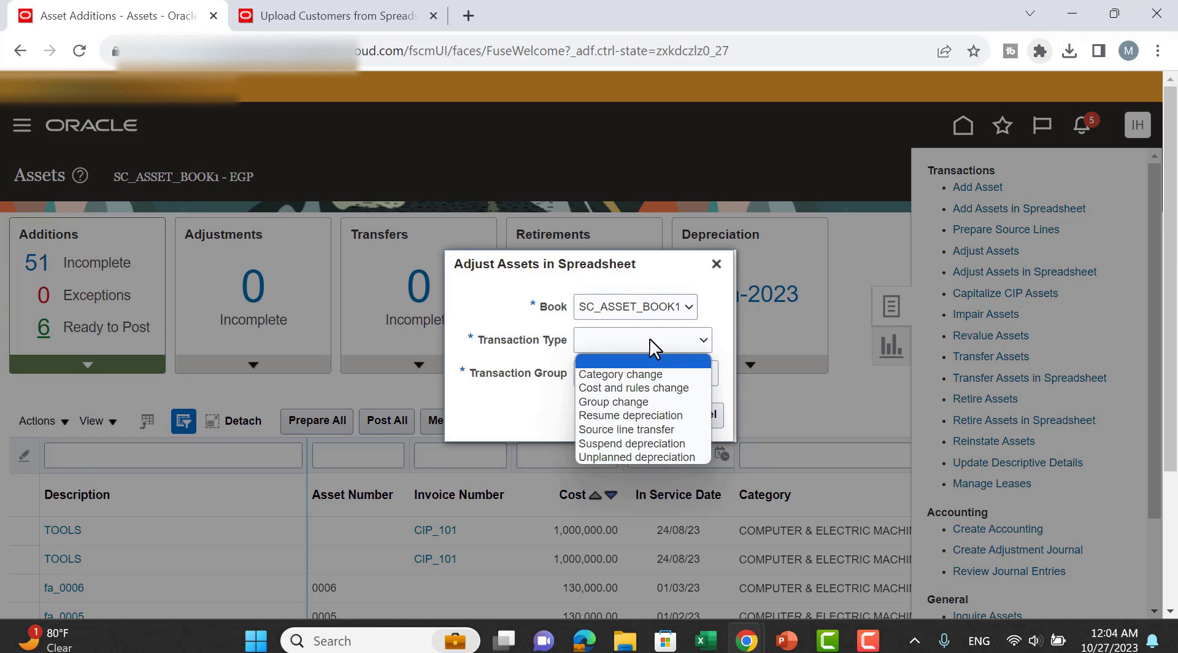
left_click(654, 375)
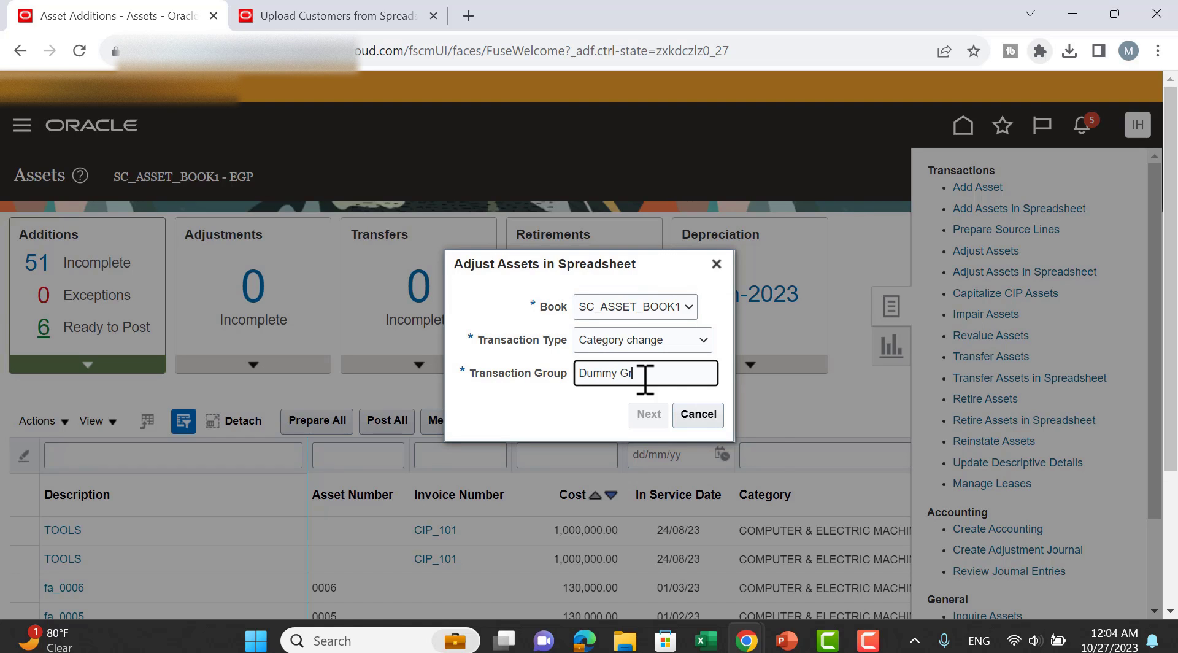
left_click(649, 414)
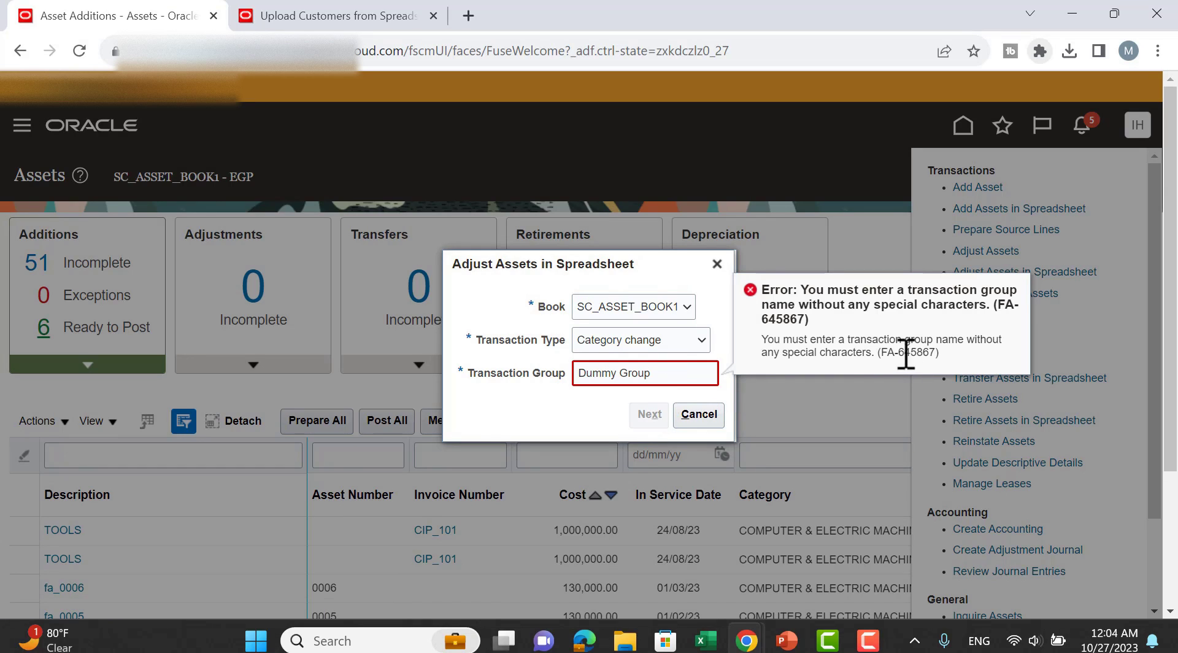
left_click(623, 376)
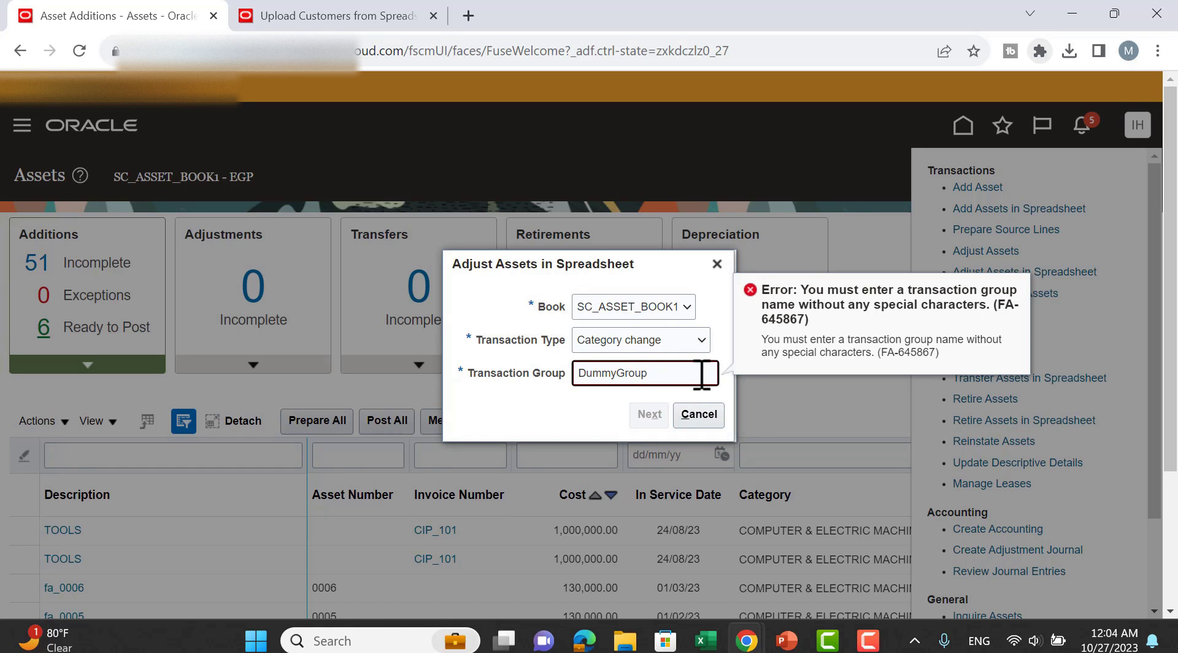
left_click(571, 430)
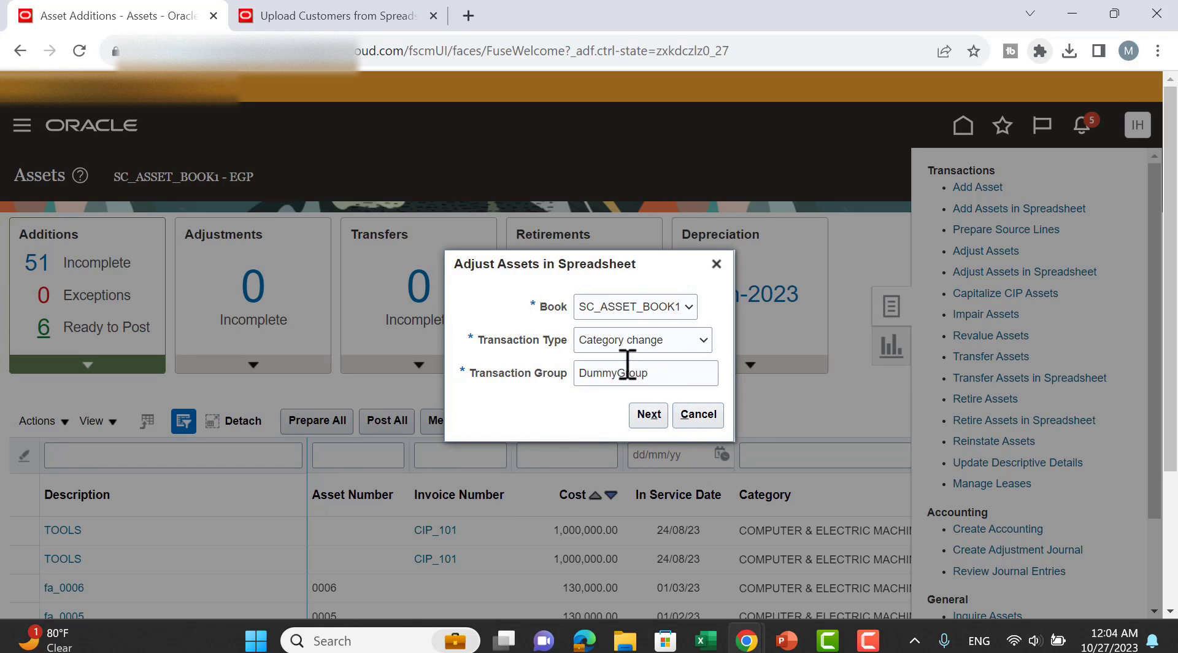
left_click(662, 423)
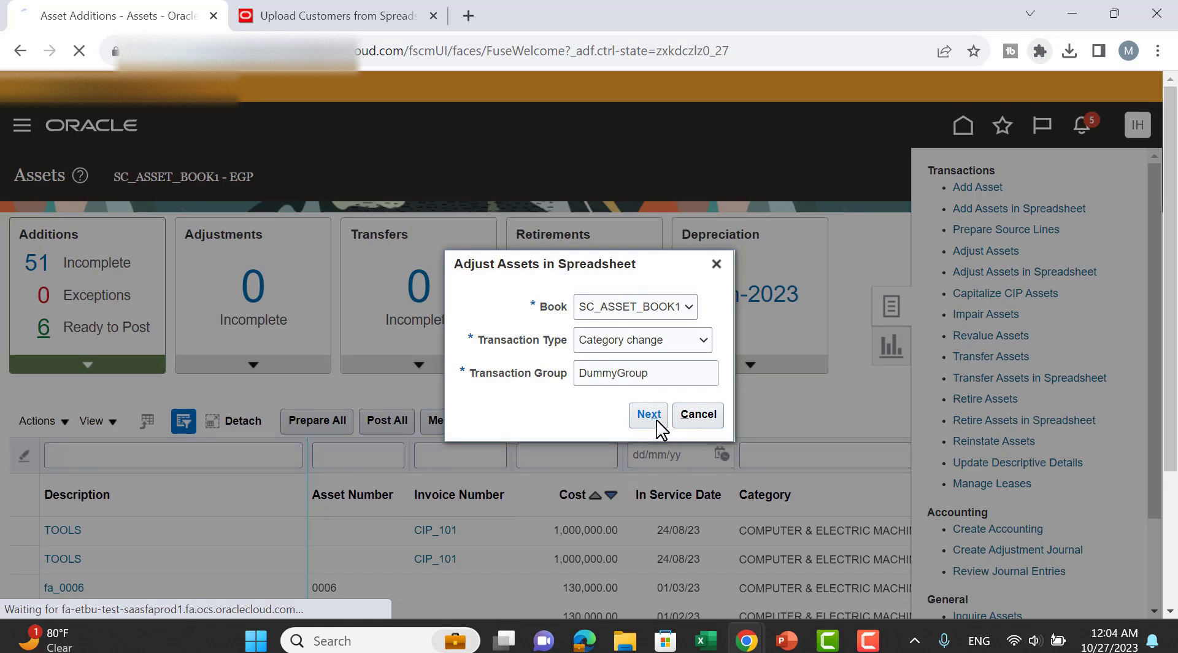
left_click(1070, 51)
Open the adjustment workbook, connect it to Oracle, and look up asset 10004 for row 10.
left_click(934, 103)
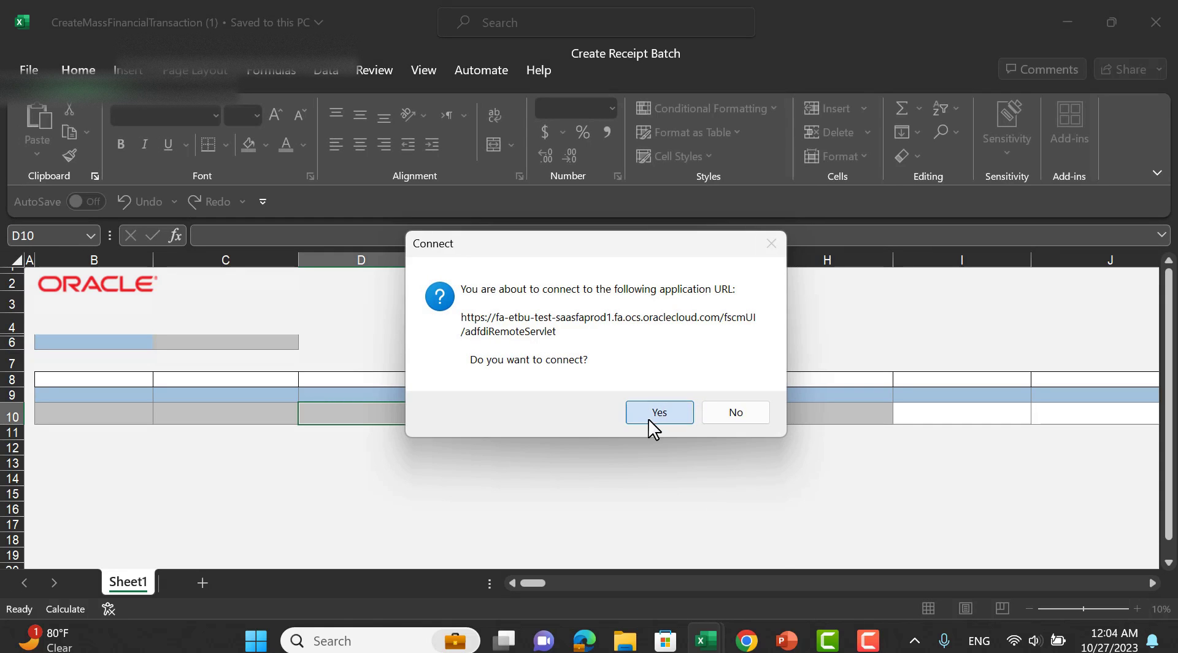
left_click(653, 417)
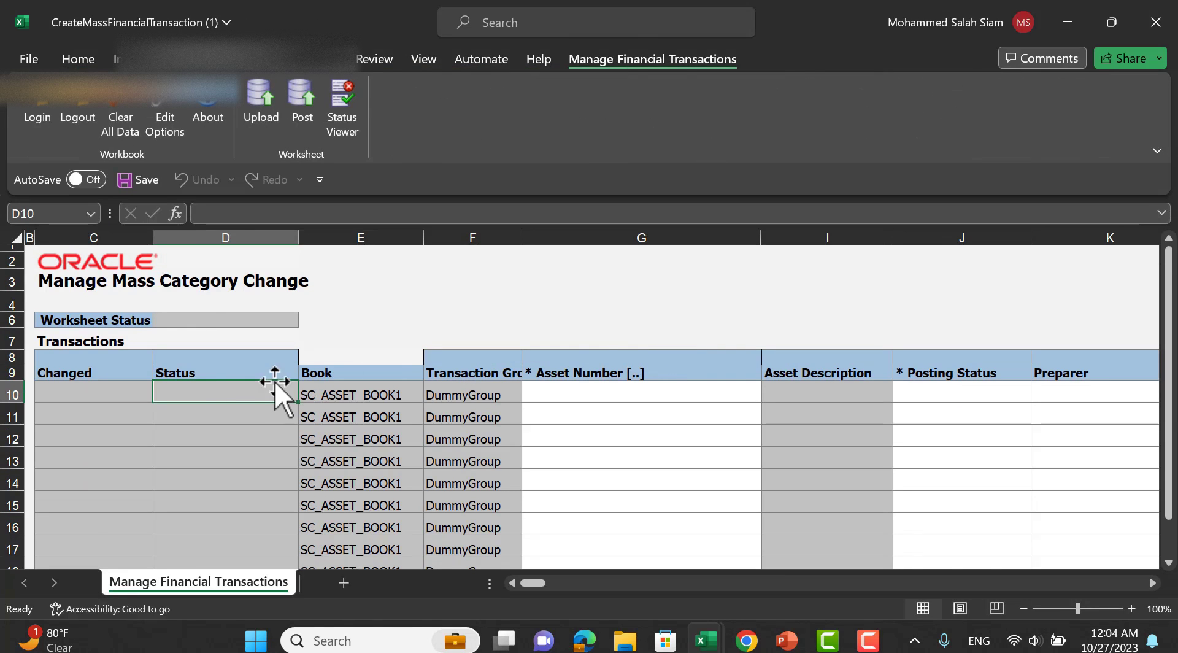
double_click(599, 394)
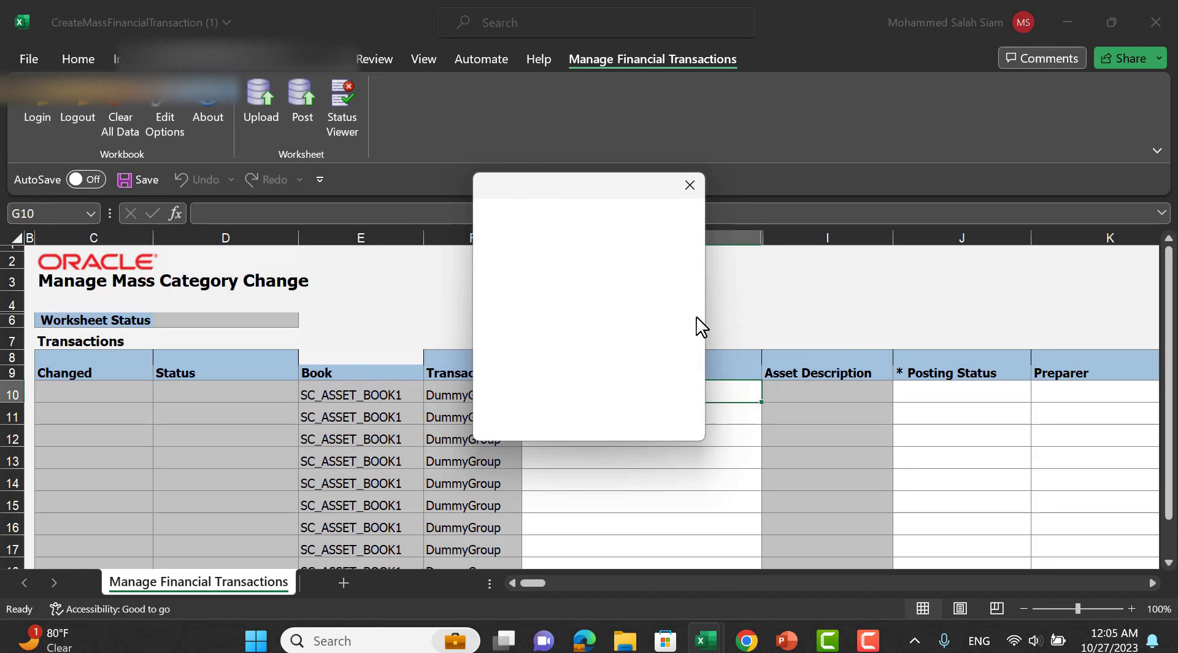
left_click(623, 282)
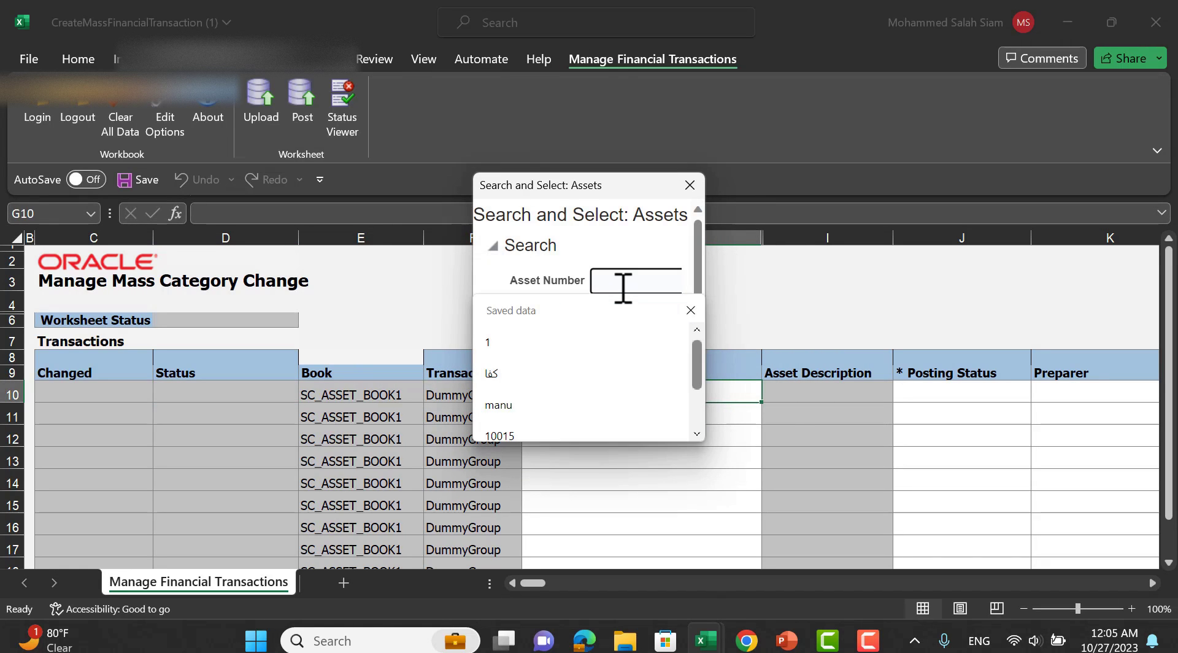
type("1")
left_click(609, 242)
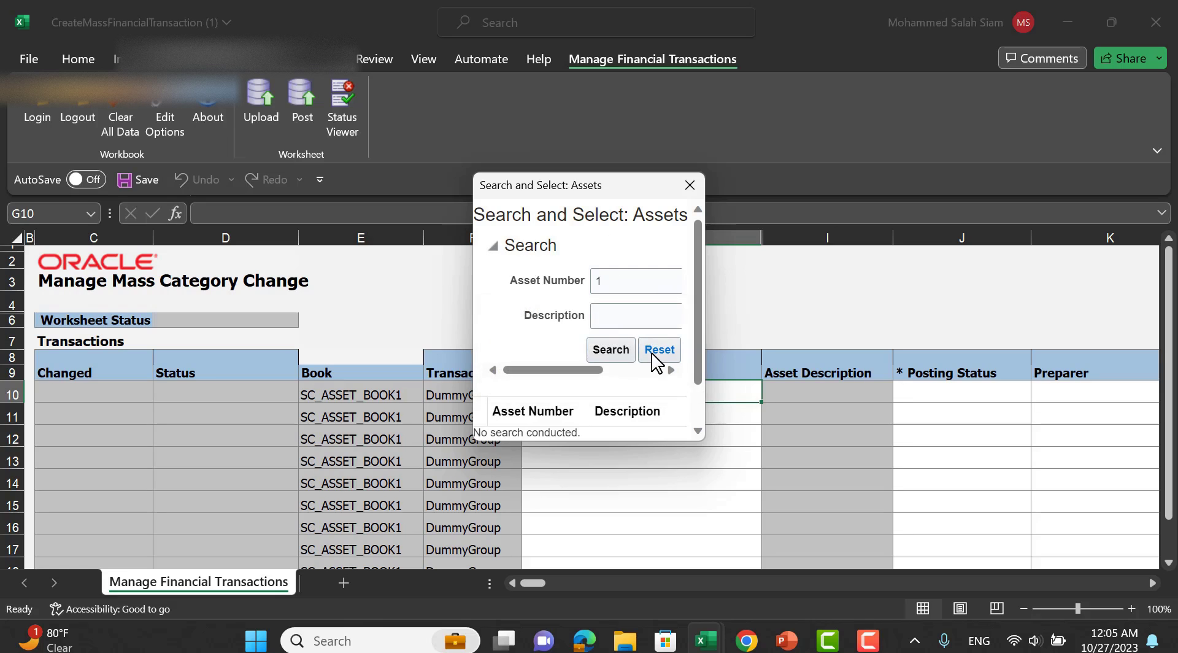
left_click(607, 356)
left_click_drag(702, 439, 1081, 614)
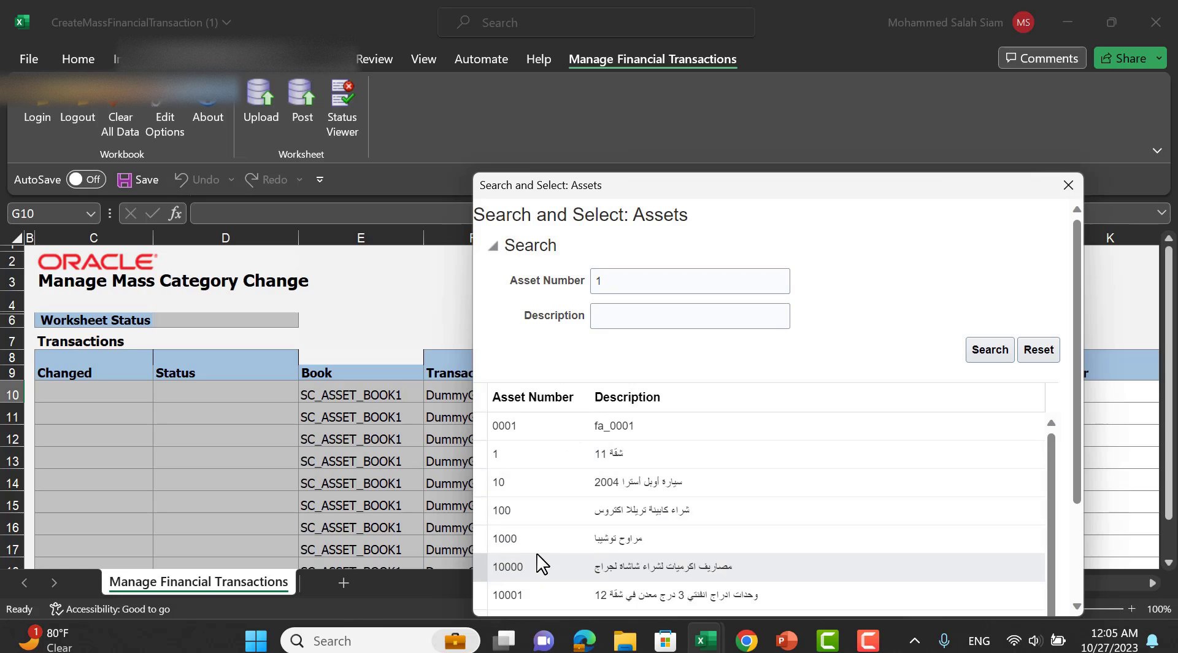
left_click_drag(960, 195, 885, 59)
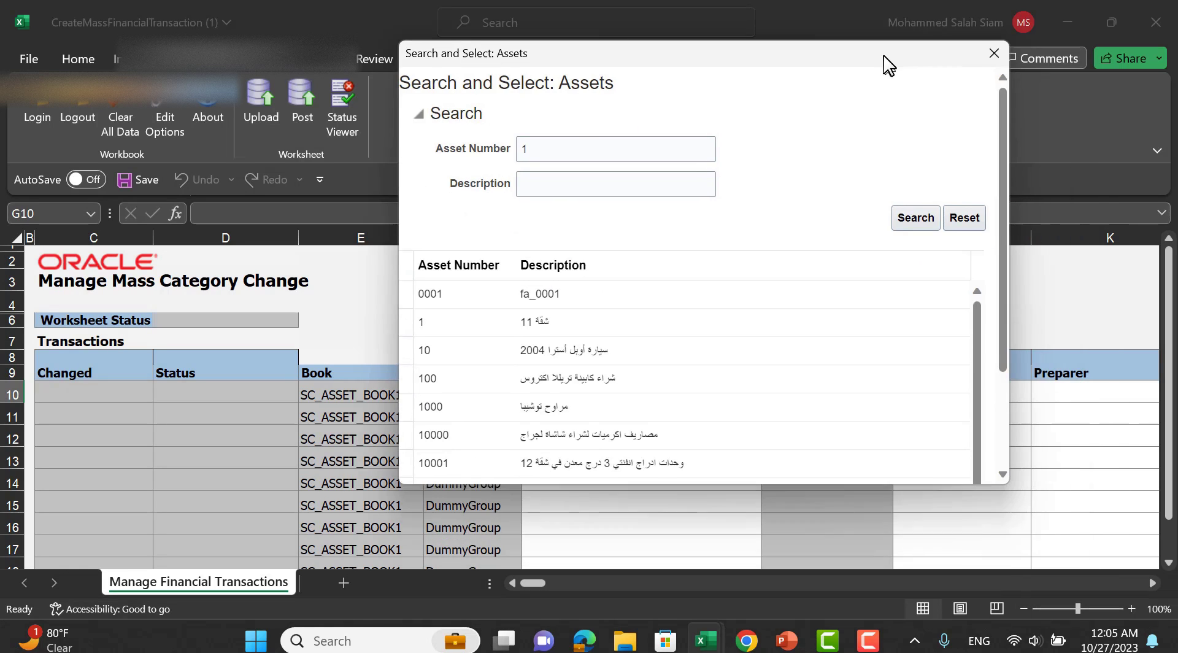
left_click_drag(995, 141, 992, 283)
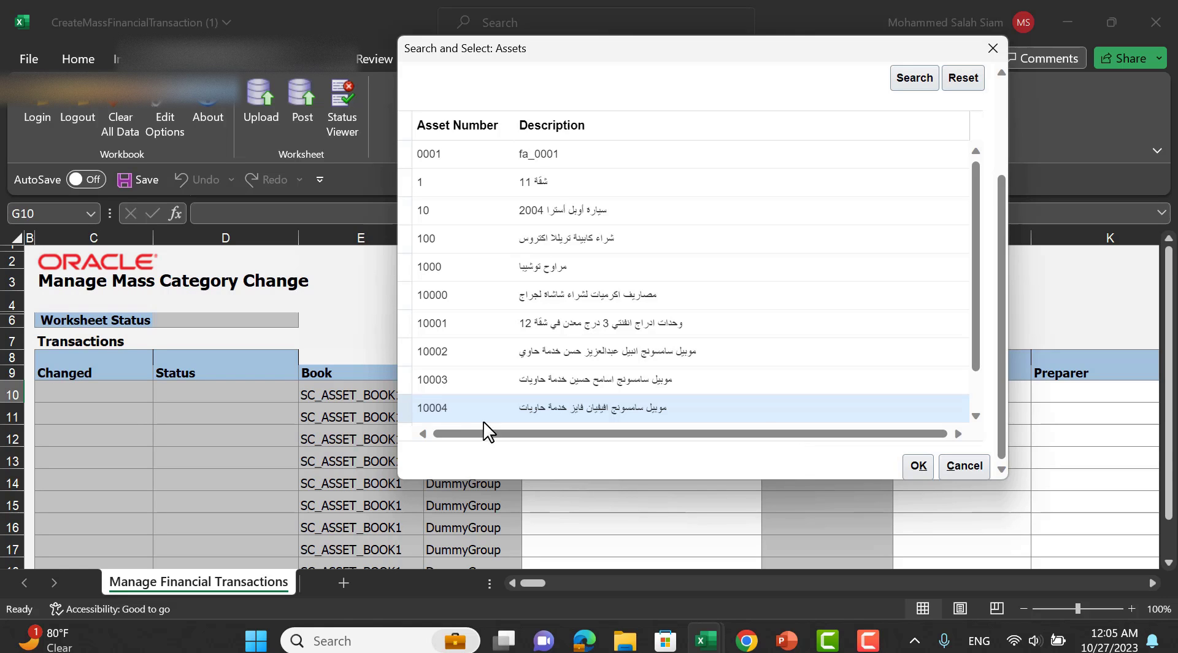
left_click(926, 465)
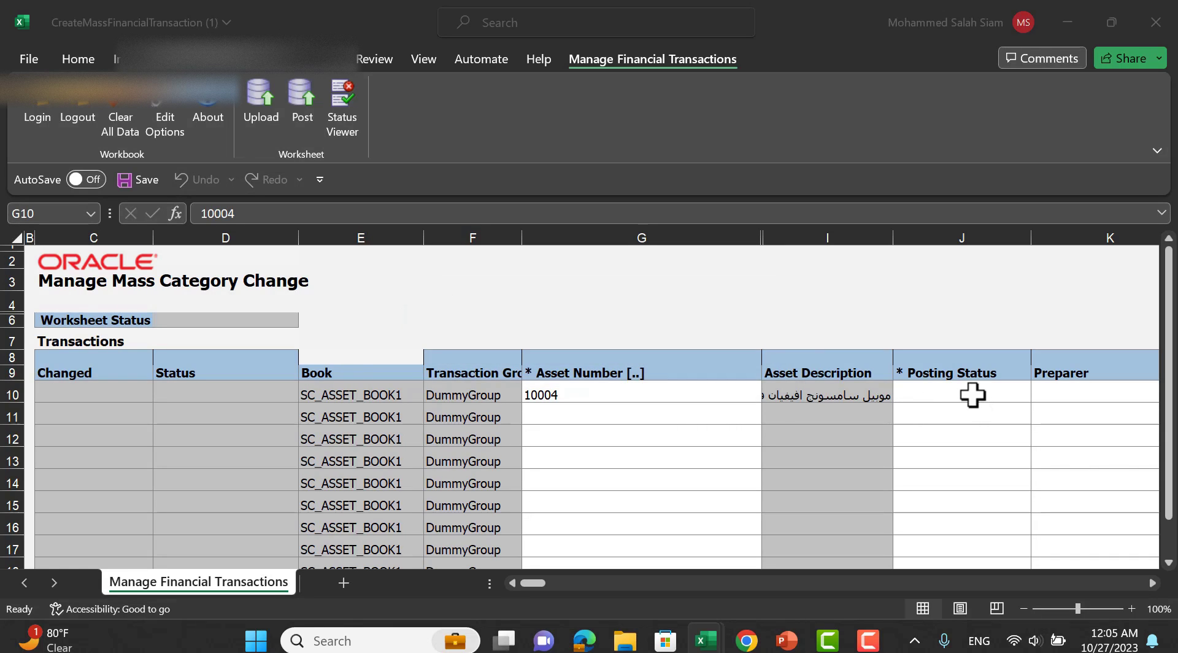
Set row 10's posting status in J10 to Post.
left_click(972, 394)
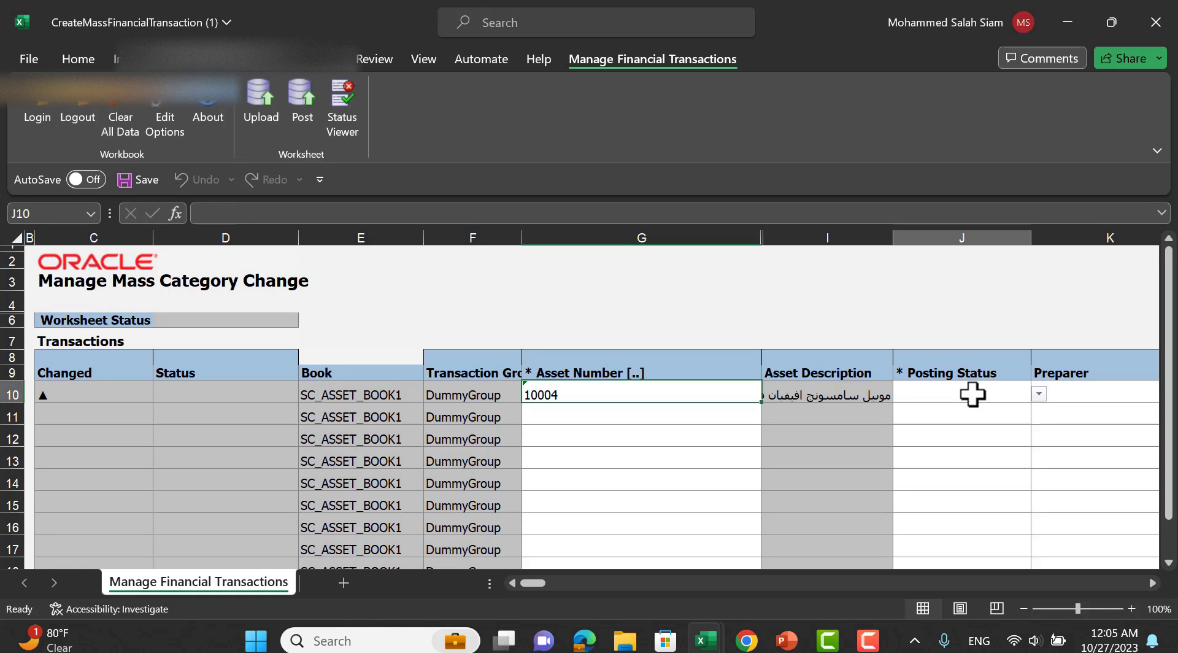
left_click(1039, 394)
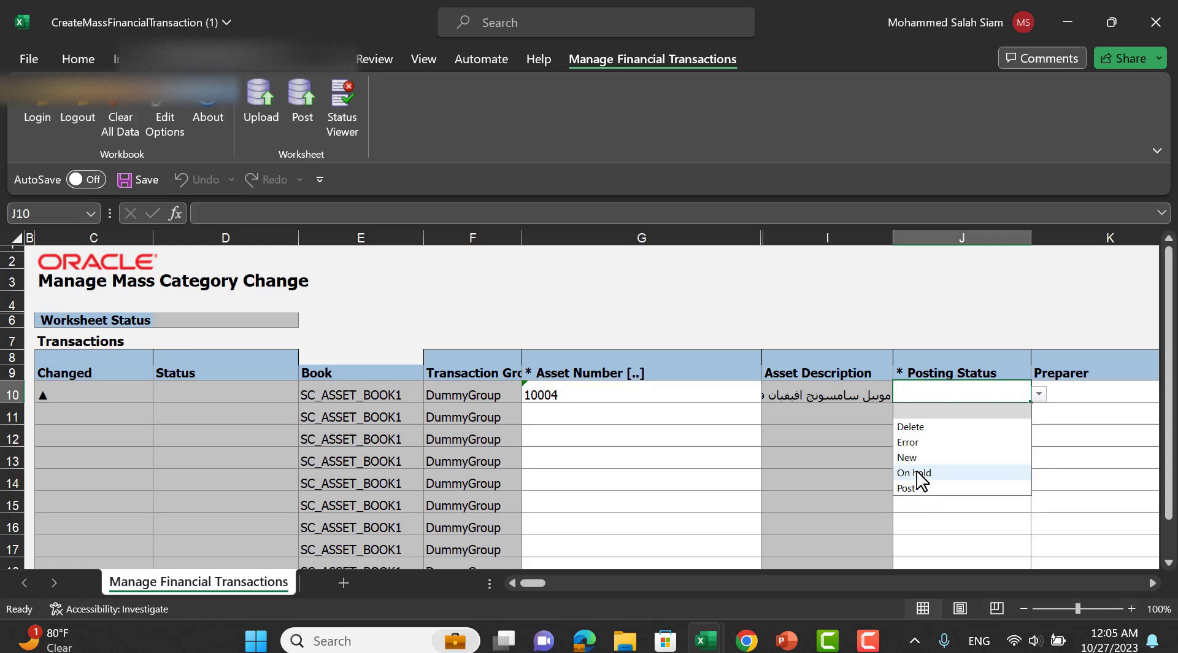
left_click(920, 486)
left_click(920, 486)
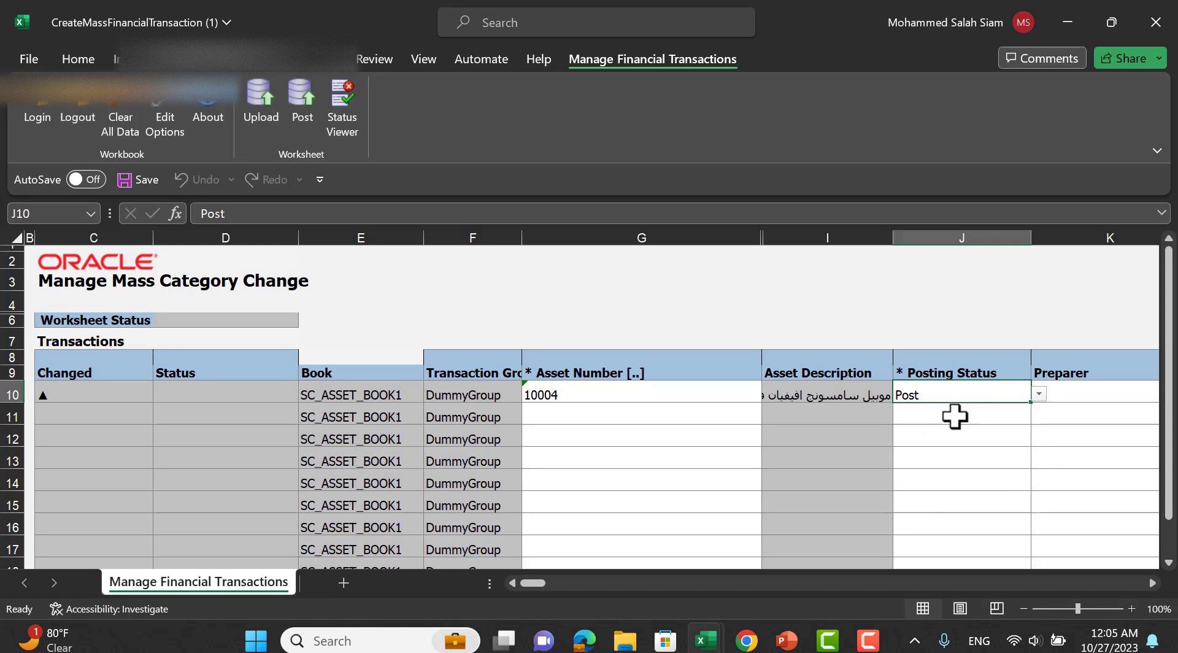
key("Tab")
key("Tab")
key("Tab")
key("Tab")
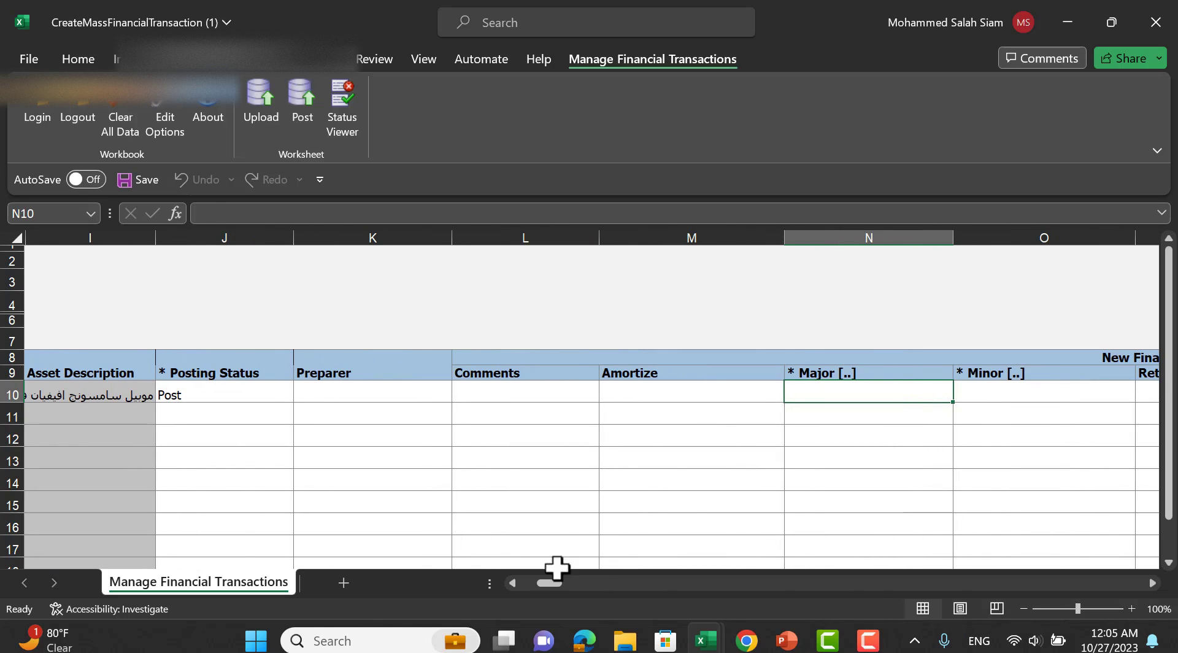
left_click_drag(550, 580, 555, 581)
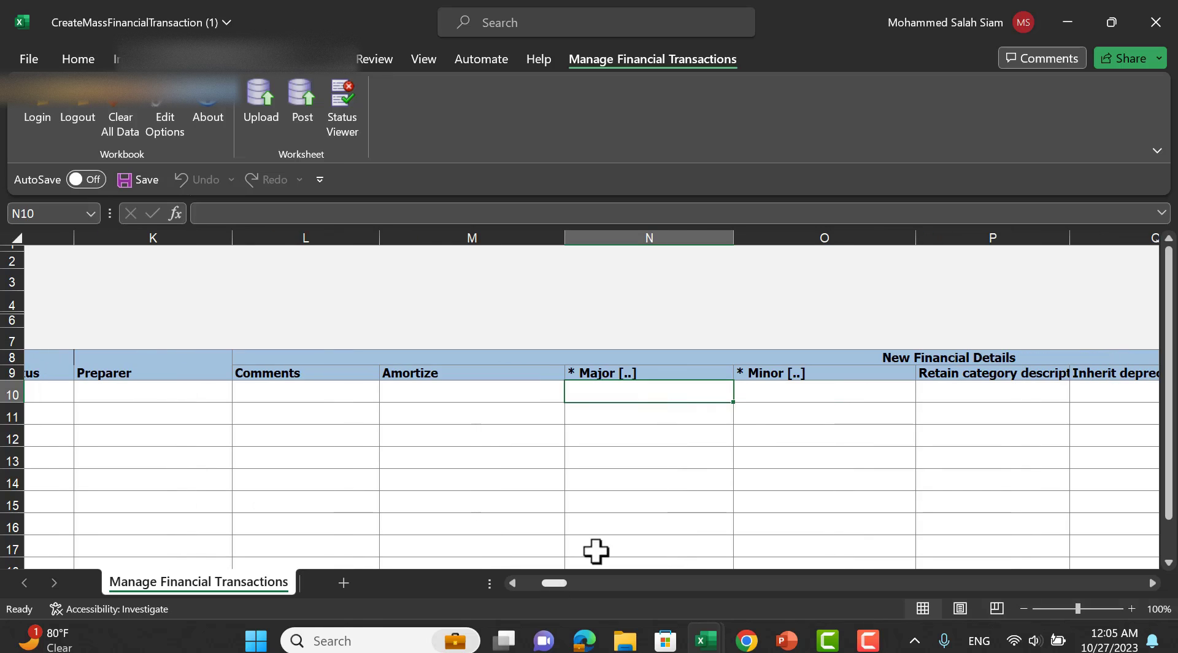
Try the FURNITURE/Desks and COMPUTER/SOFTWARE category combinations for row 10; both are rejected as invalid.
double_click(642, 395)
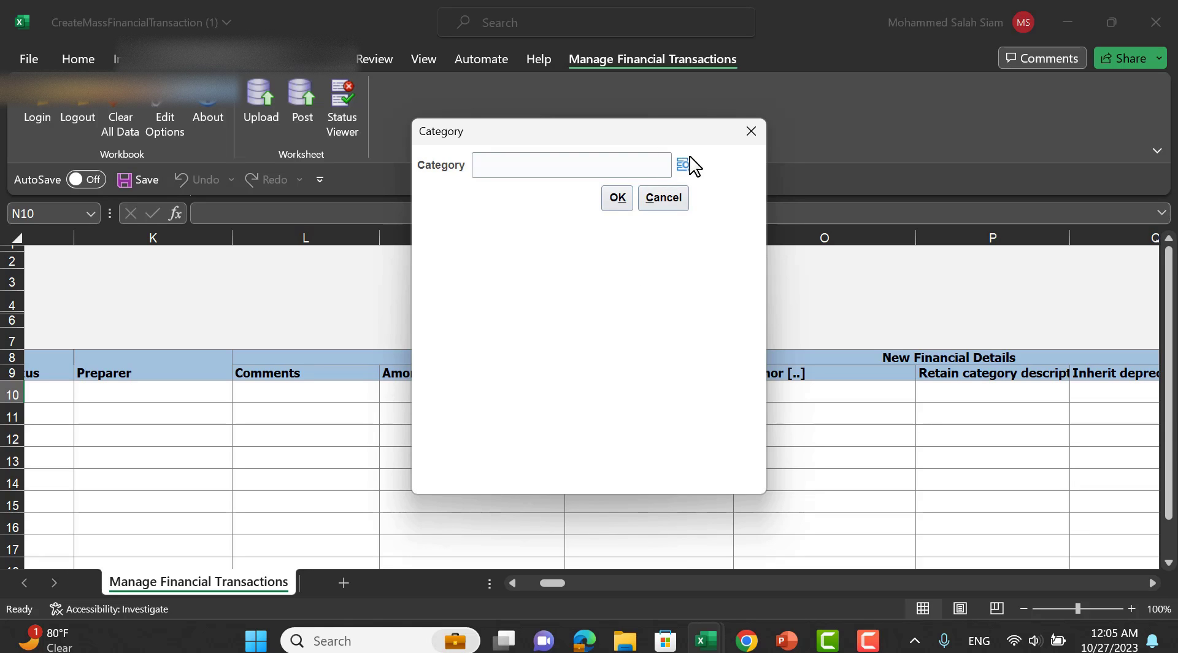
left_click(688, 161)
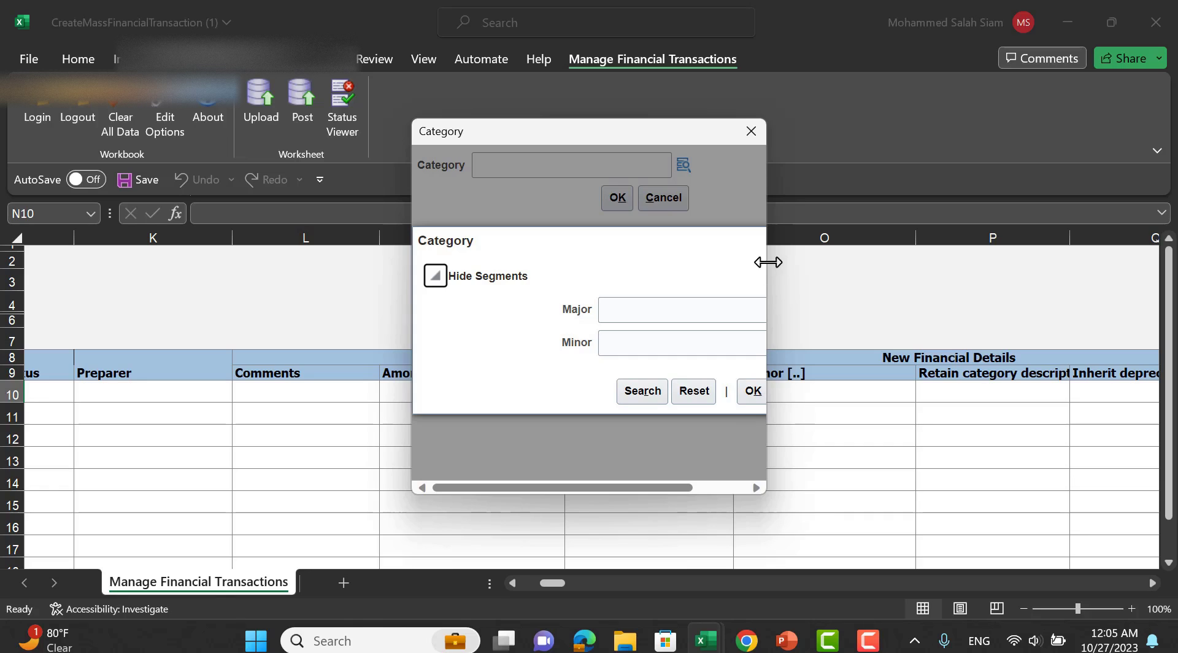
left_click_drag(764, 494, 1175, 588)
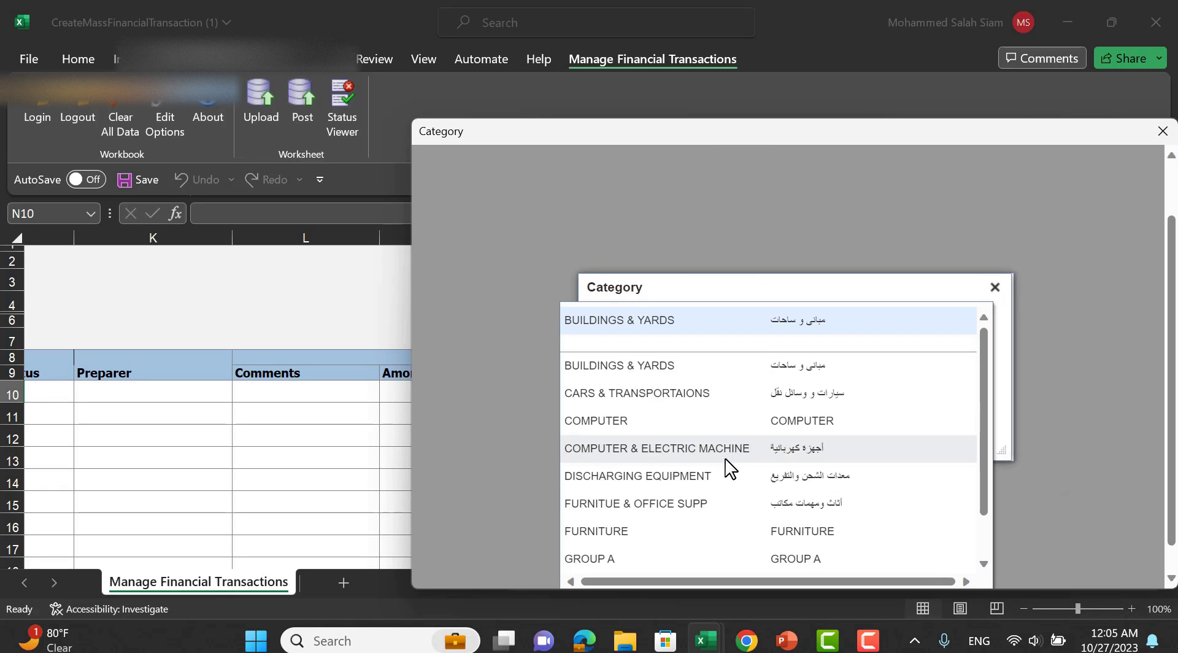
left_click(716, 531)
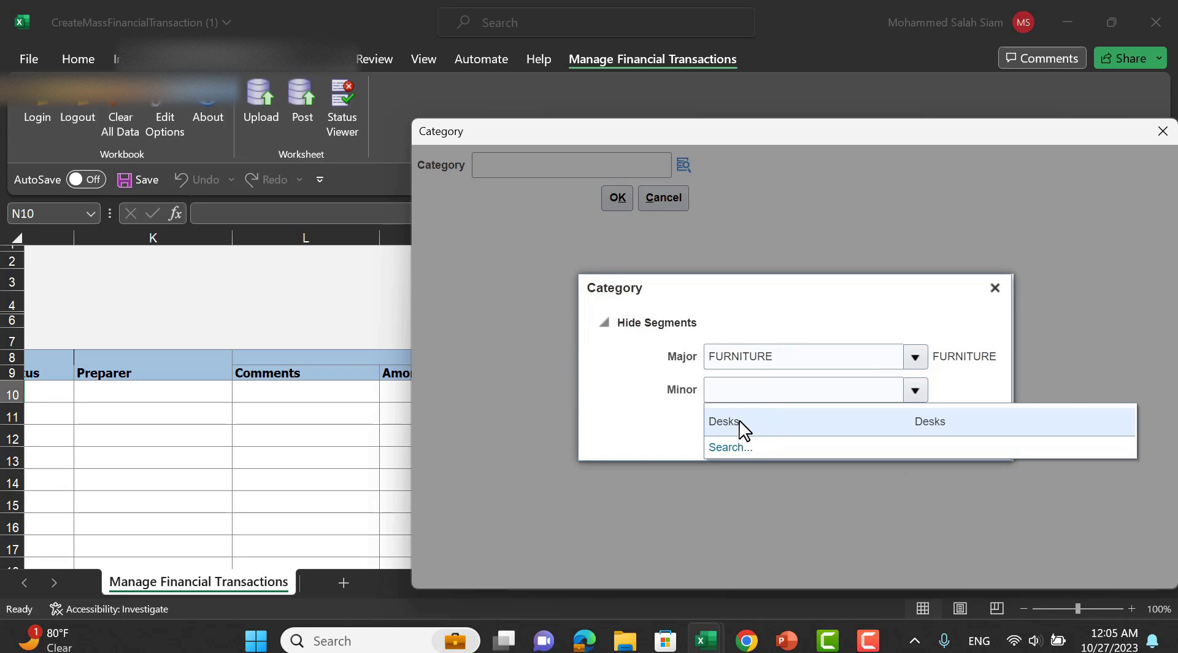
left_click(741, 422)
left_click(921, 439)
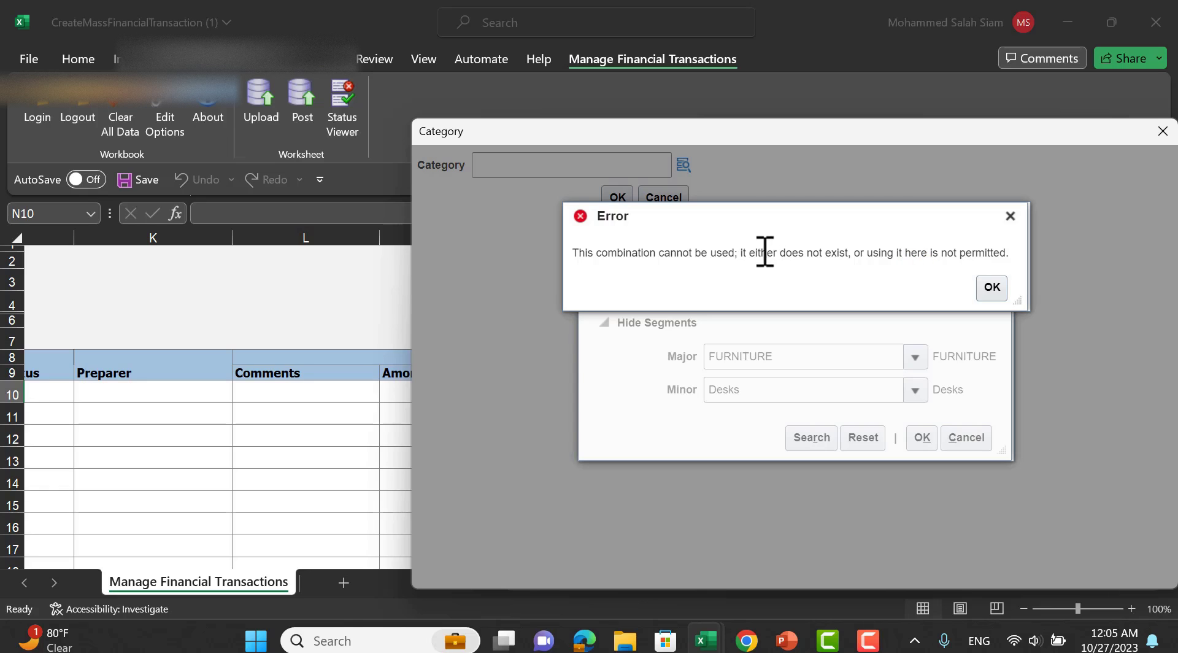
left_click(991, 286)
left_click(915, 356)
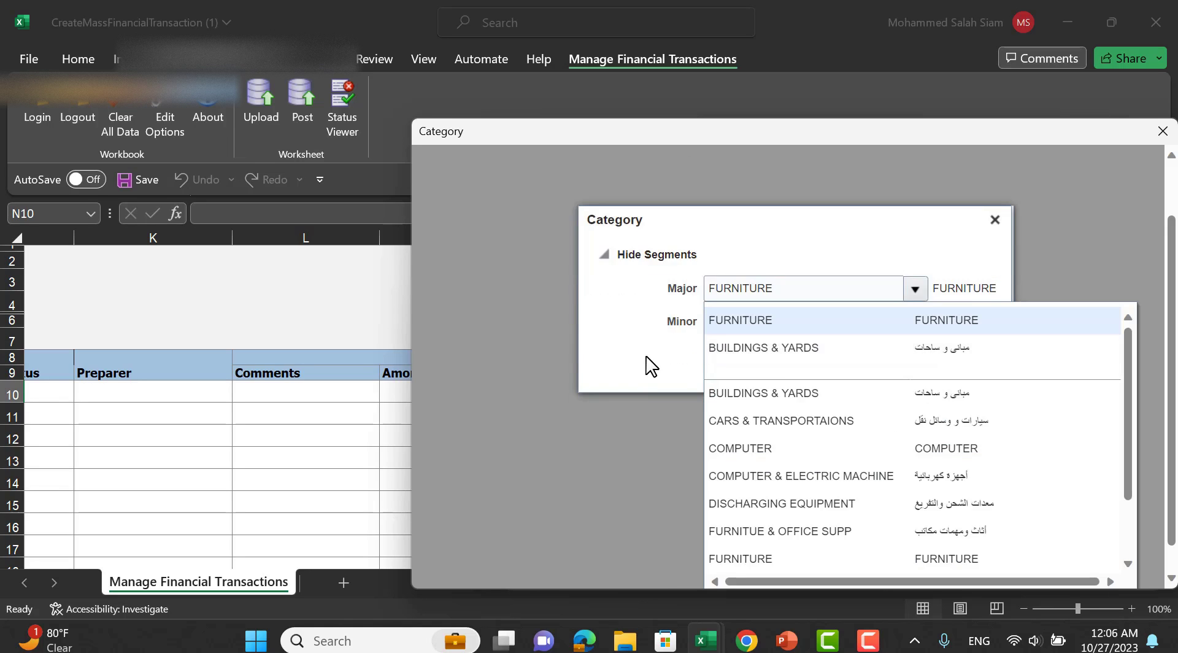
left_click(926, 450)
left_click(915, 391)
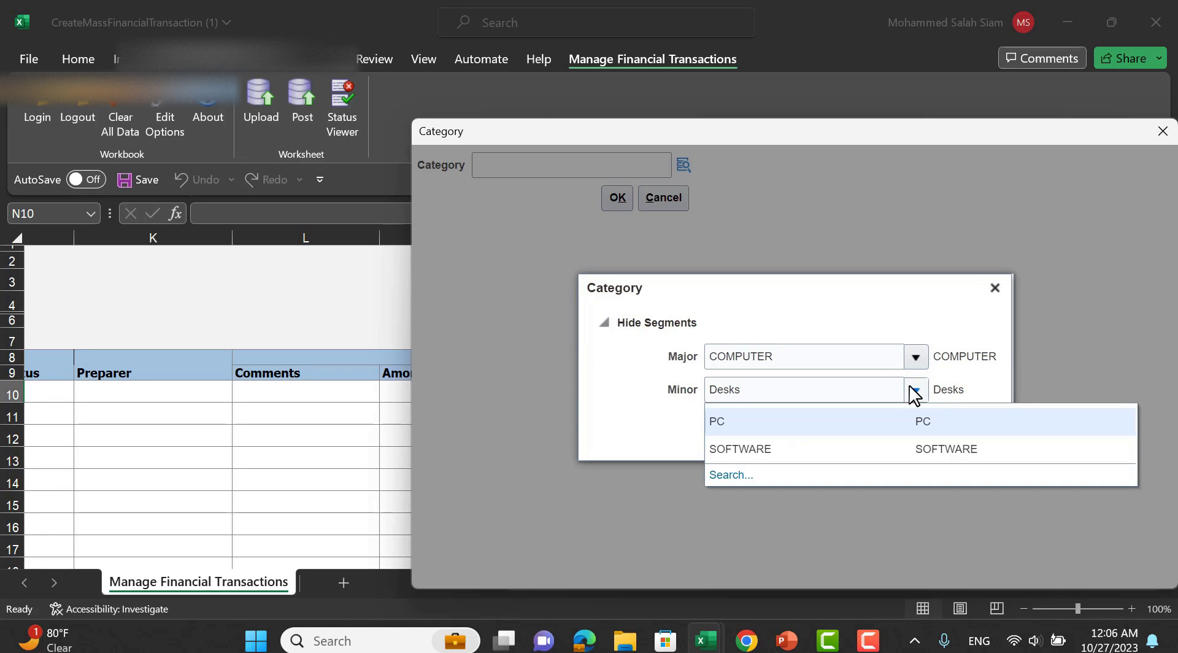
left_click(825, 449)
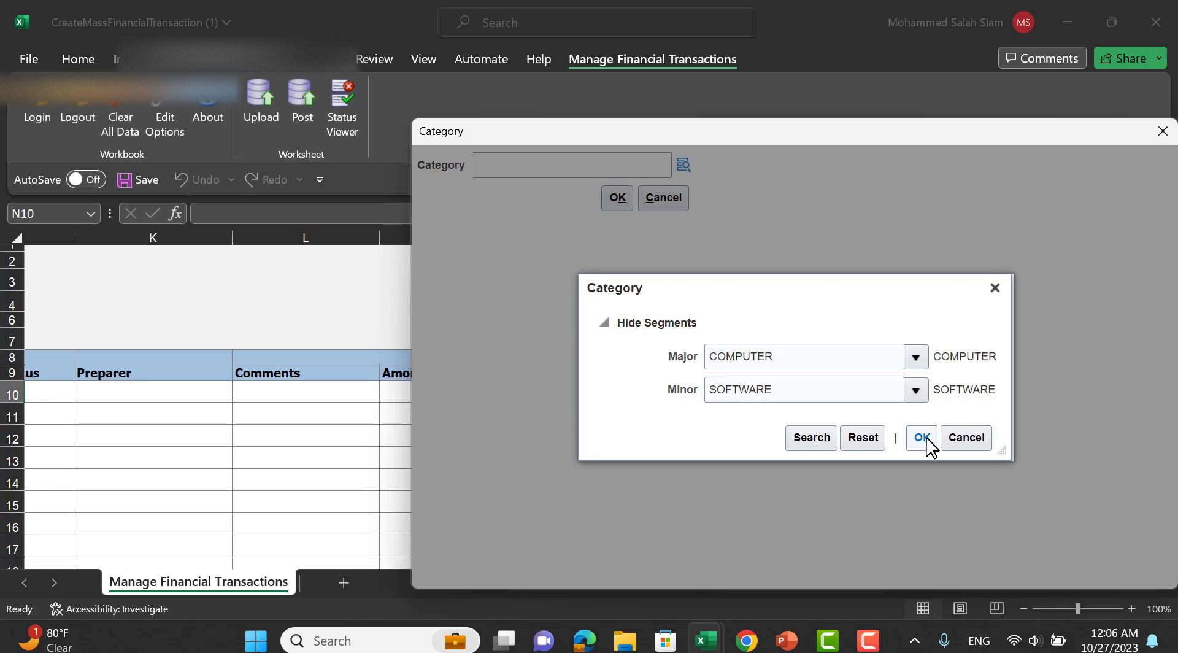
left_click(922, 437)
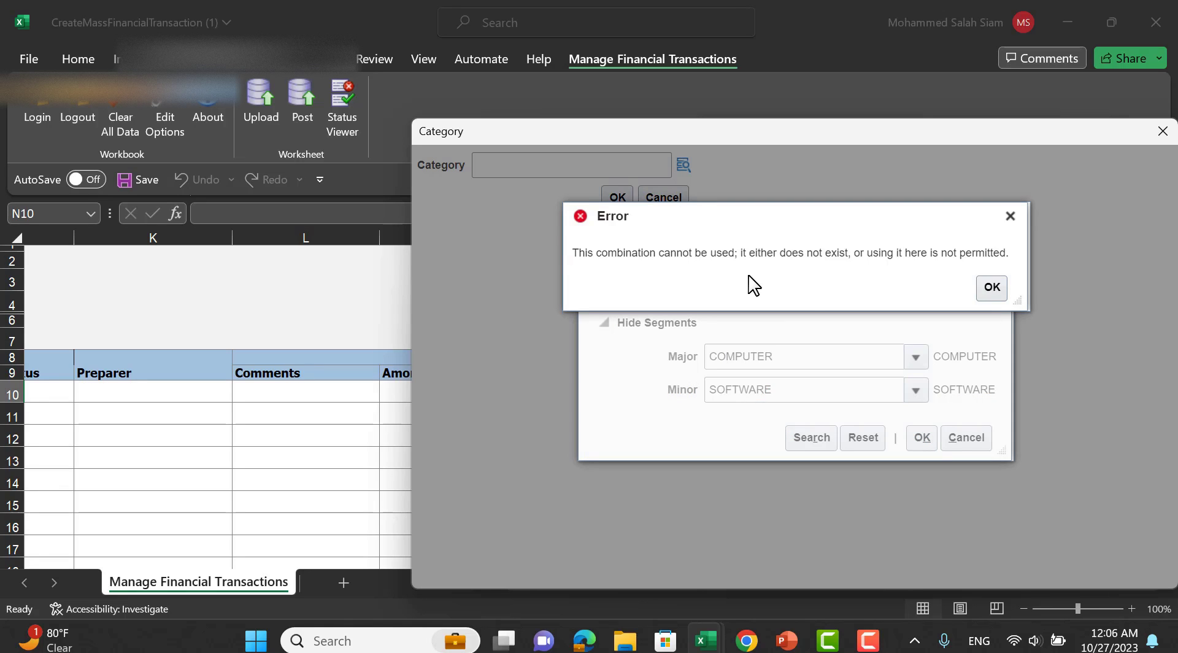
left_click(999, 288)
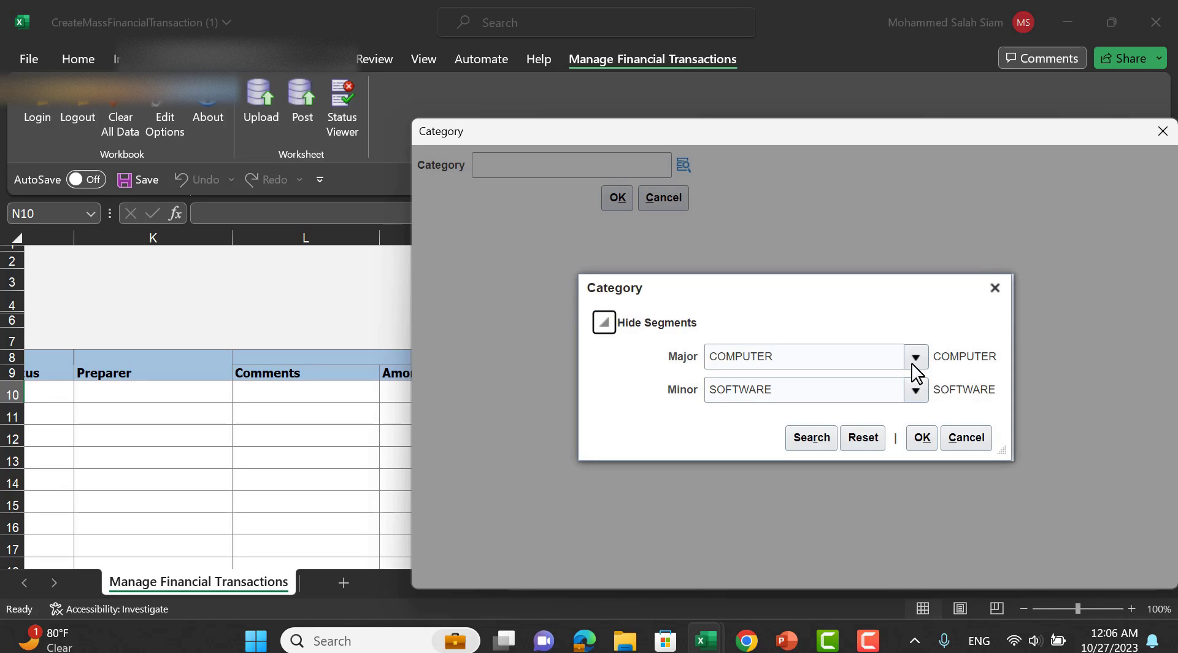
Apply major BUILDINGS & YARDS with minor Budlings and apartments to row 10.
left_click(915, 358)
left_click(978, 376)
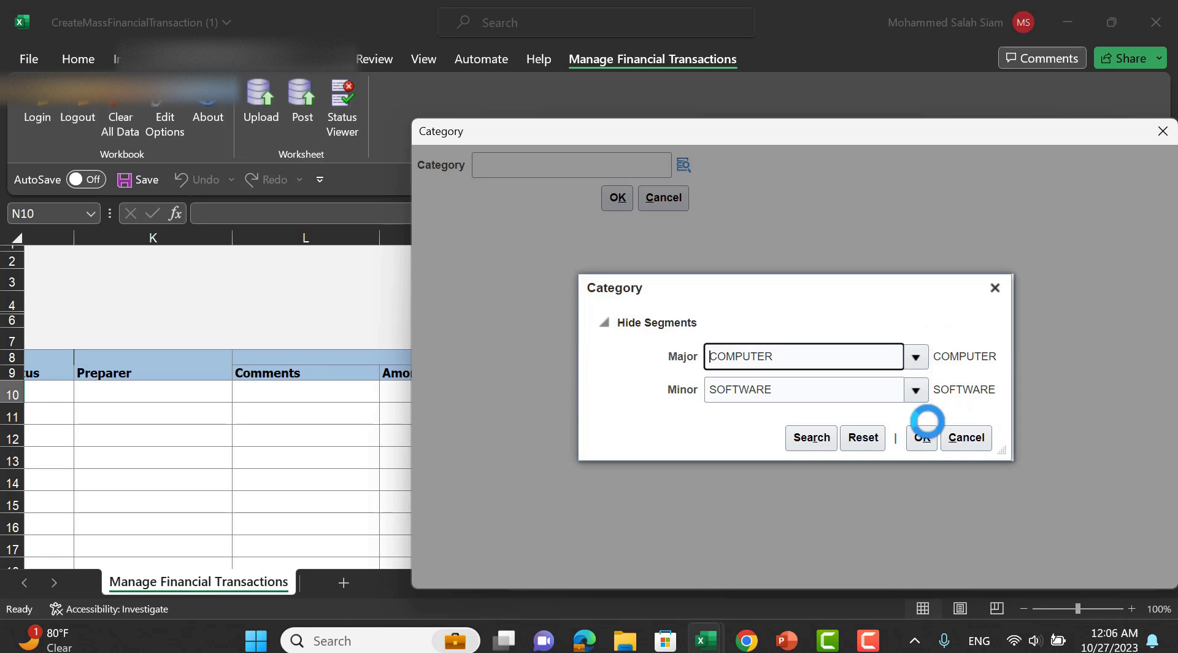
left_click(916, 393)
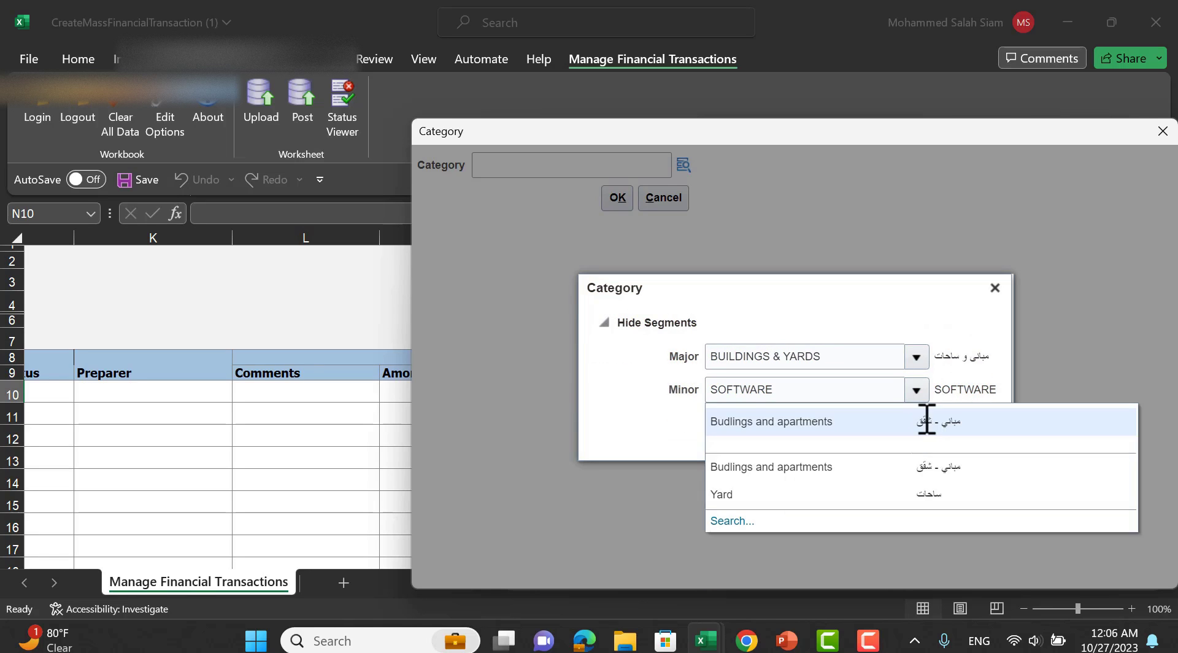
left_click(923, 421)
left_click(924, 445)
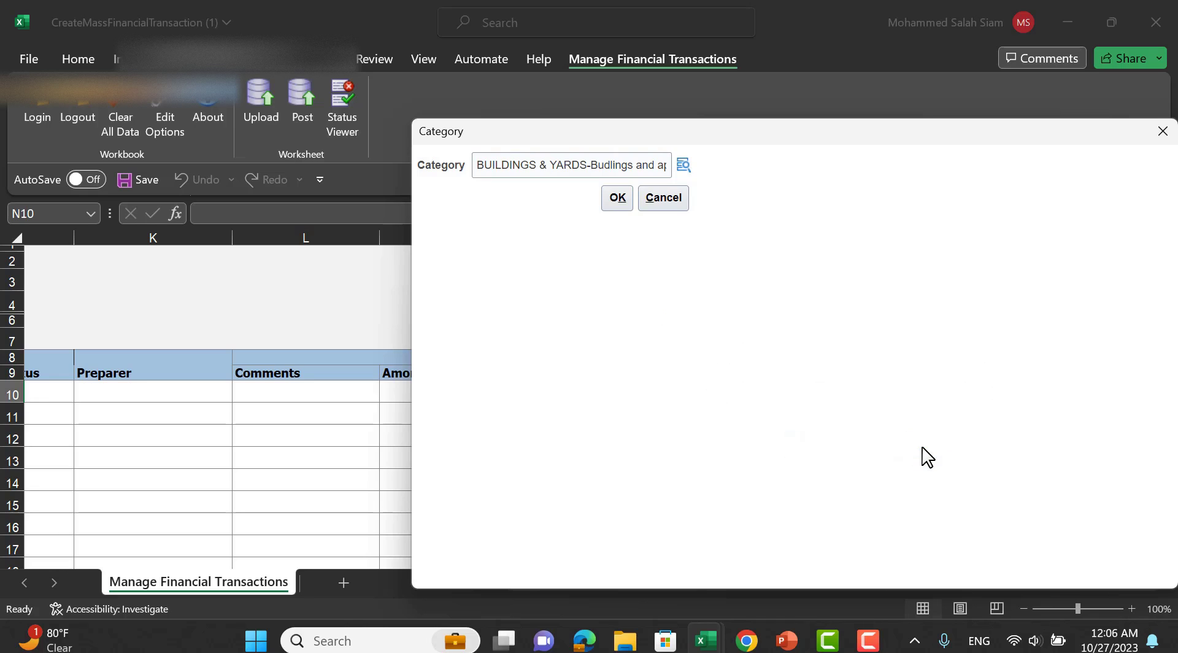
left_click(618, 197)
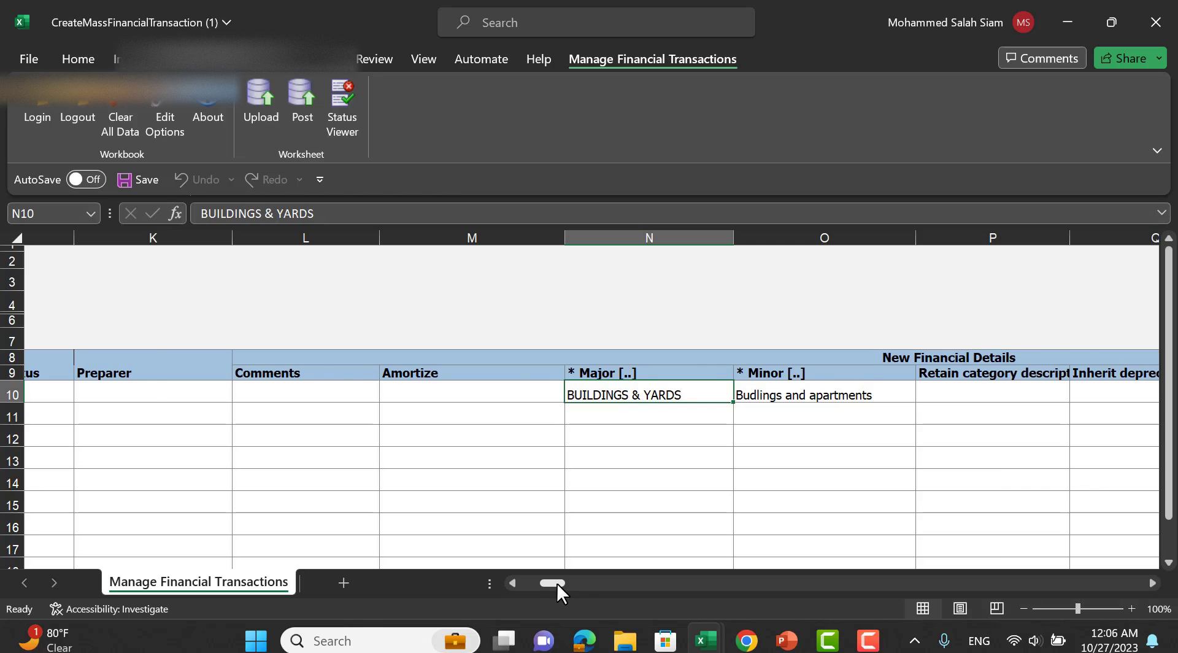
left_click_drag(557, 583, 440, 579)
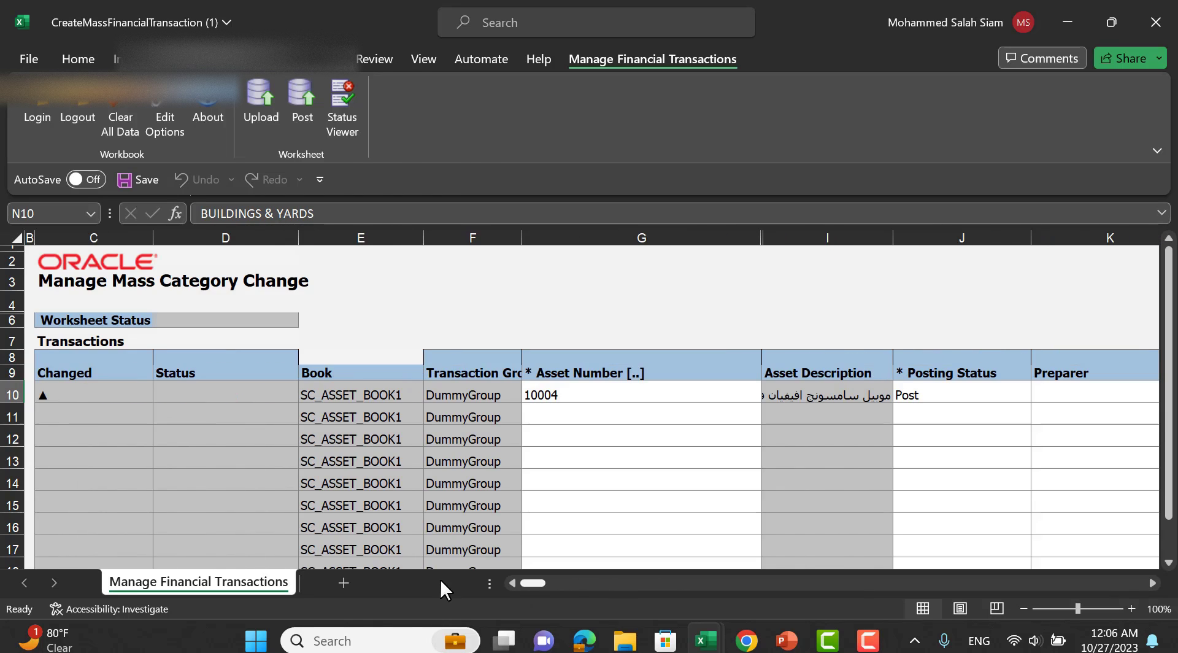
Upload and post asset 10004's category change, acknowledging the submitted request.
left_click(256, 105)
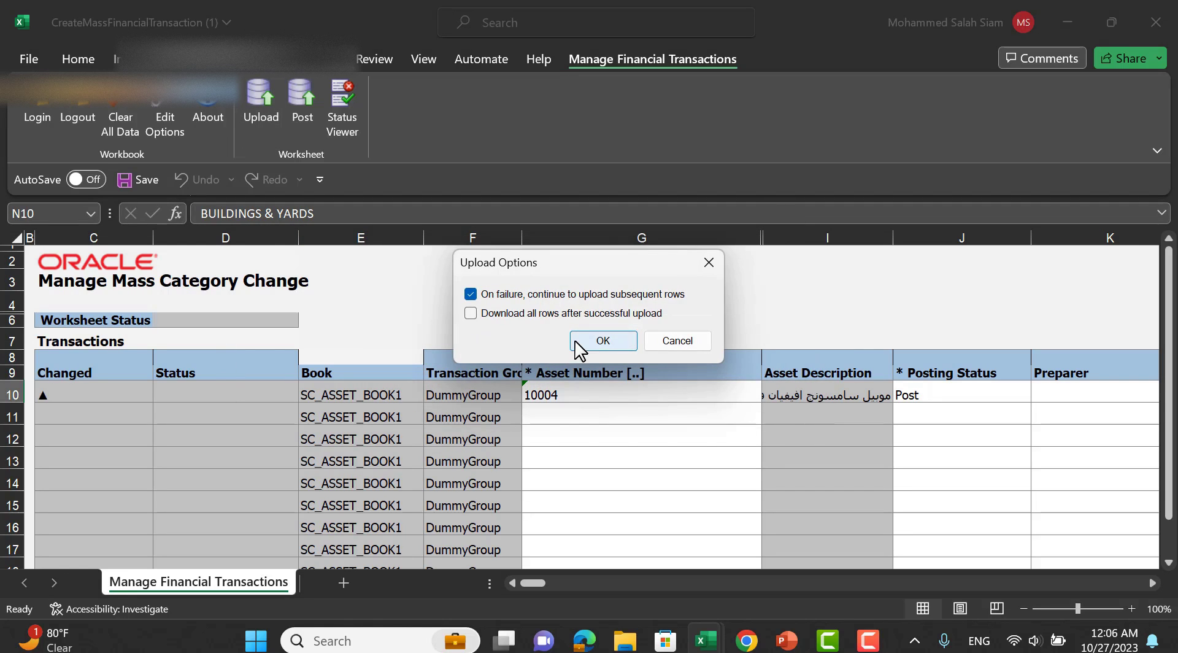
left_click(593, 340)
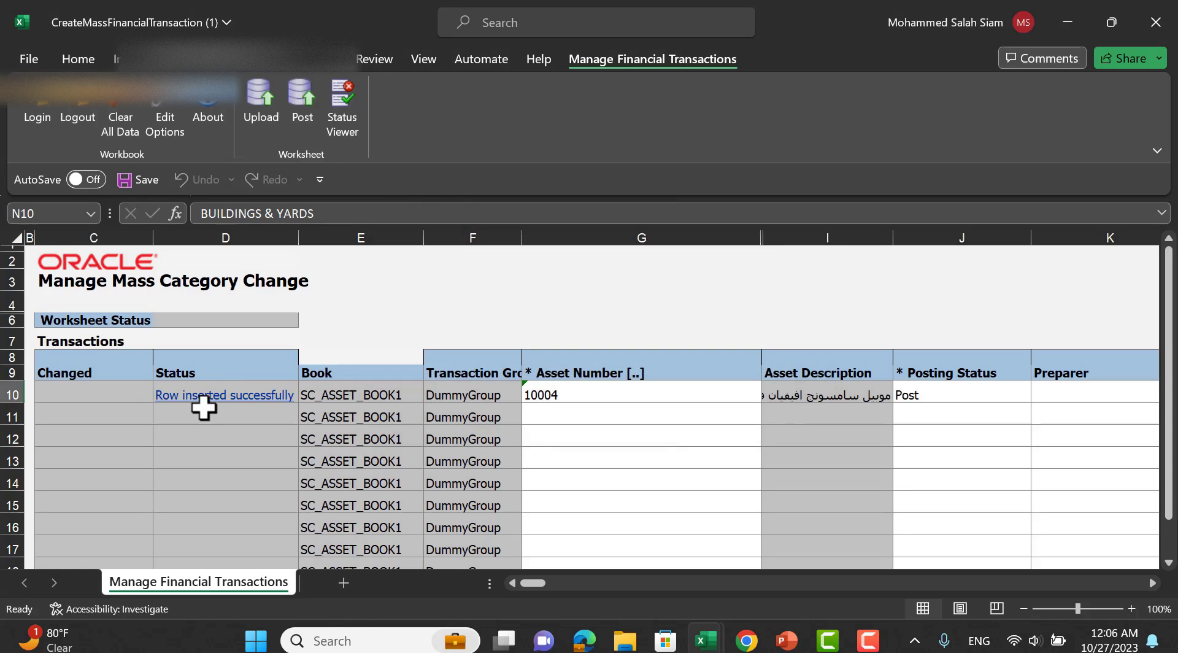
left_click(301, 103)
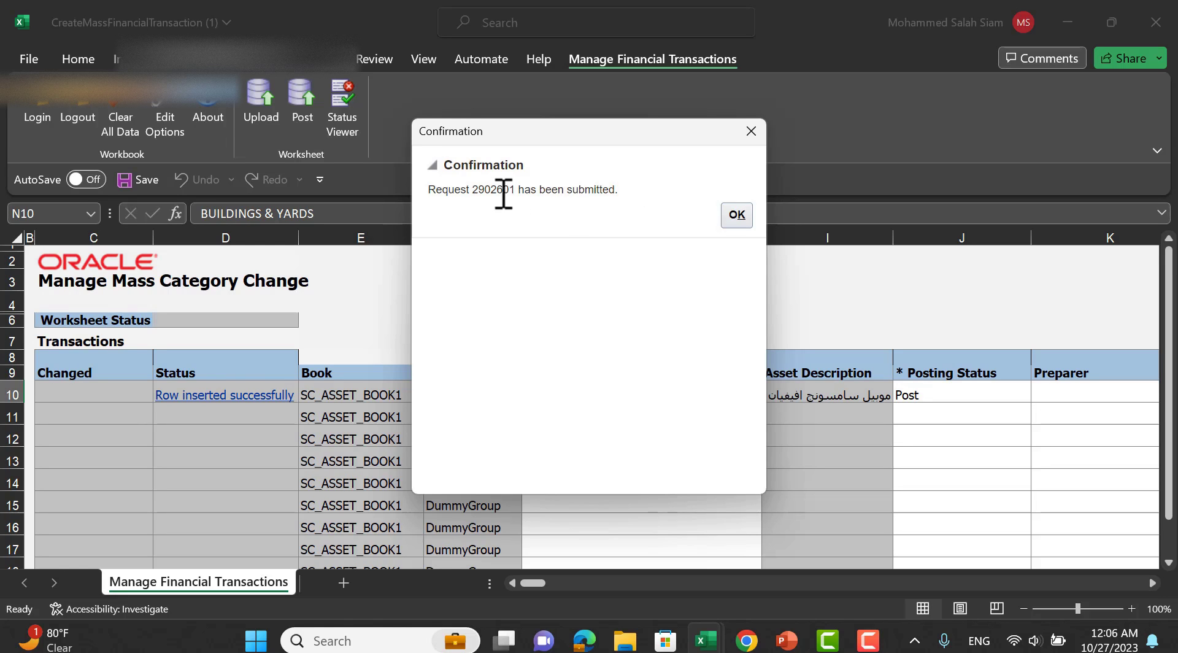
left_click(738, 216)
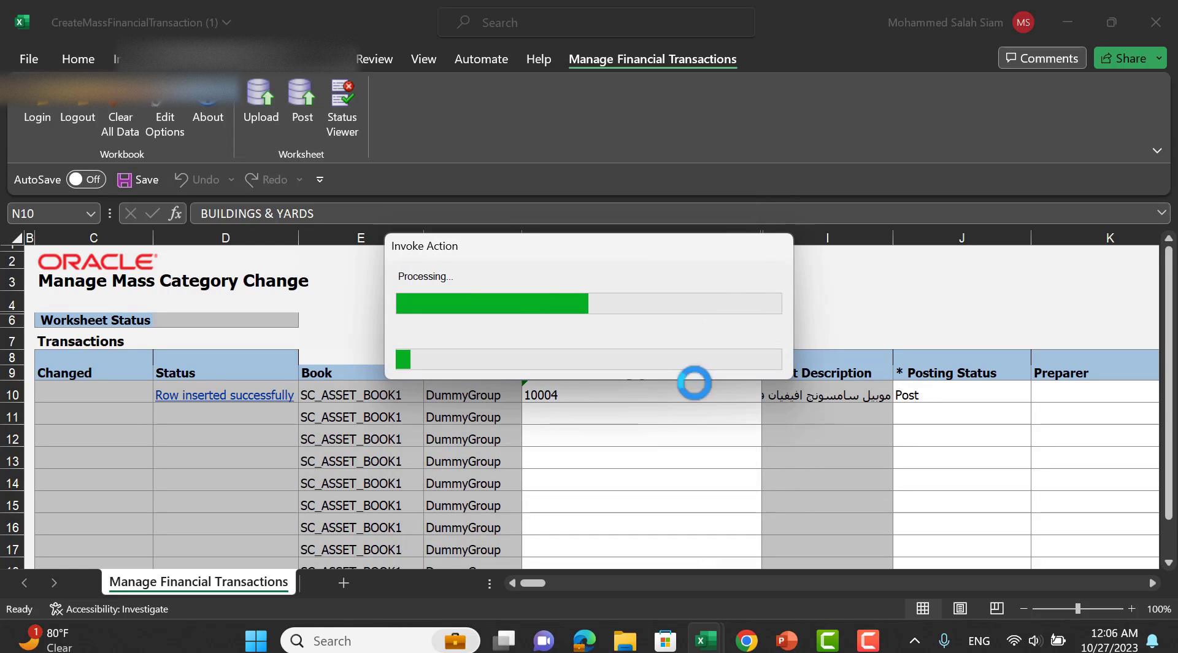
Copy asset number 10004 from G10 and switch to another window.
left_click(589, 399)
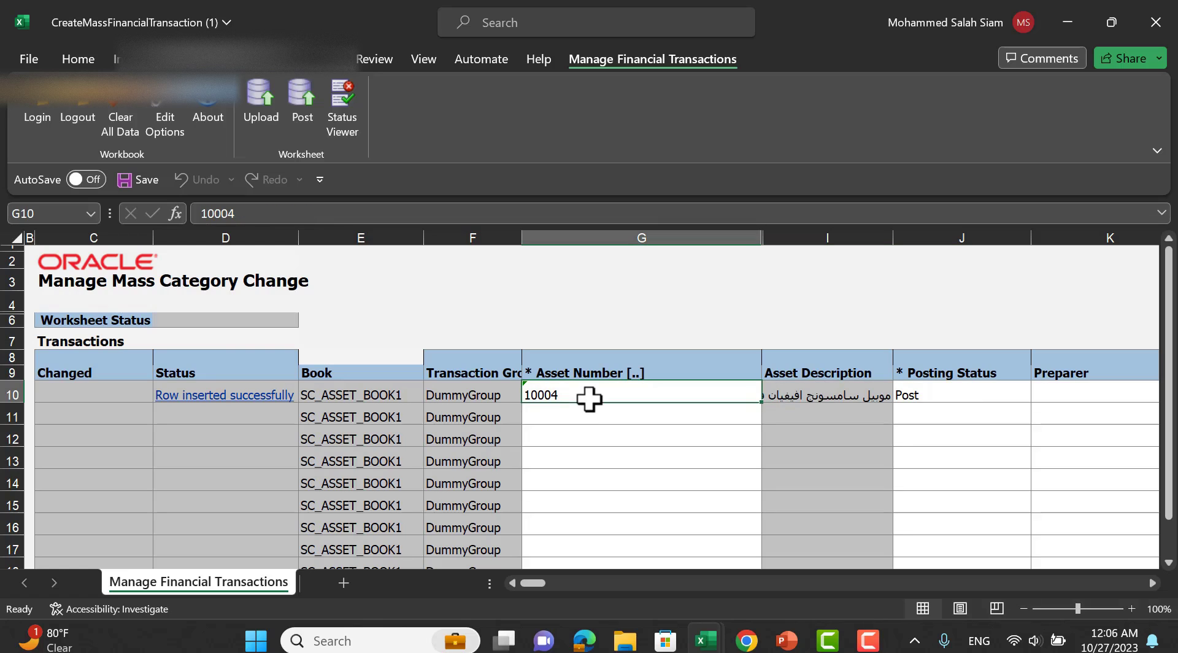
key("ctrl+c")
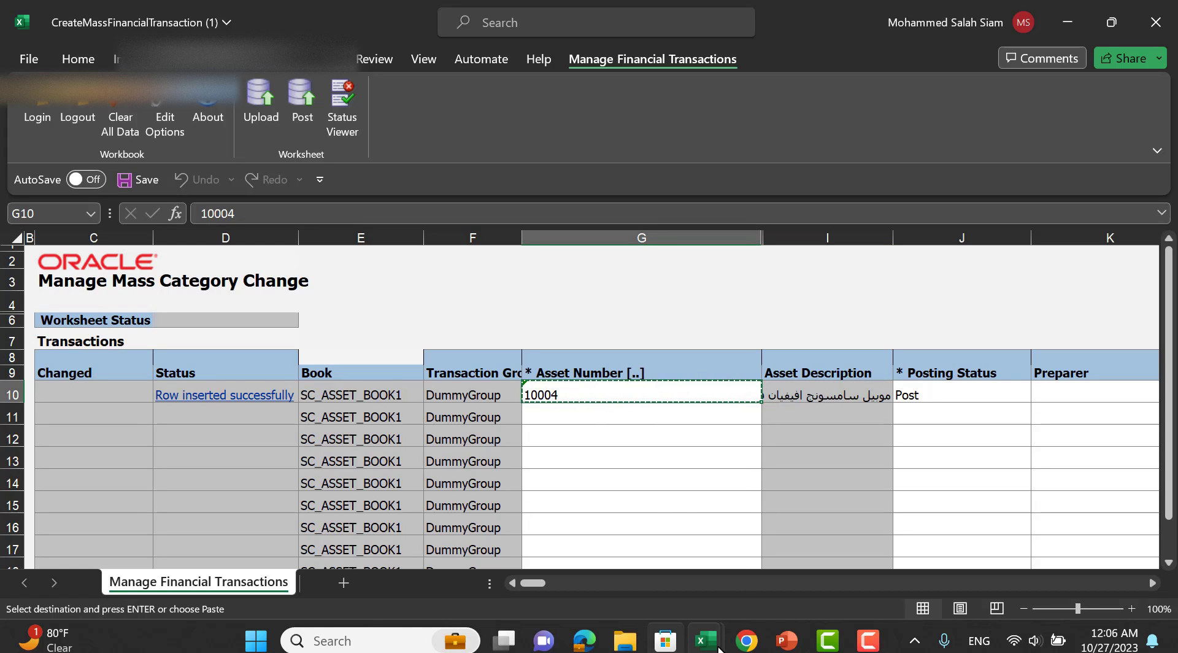
key("alt+Tab")
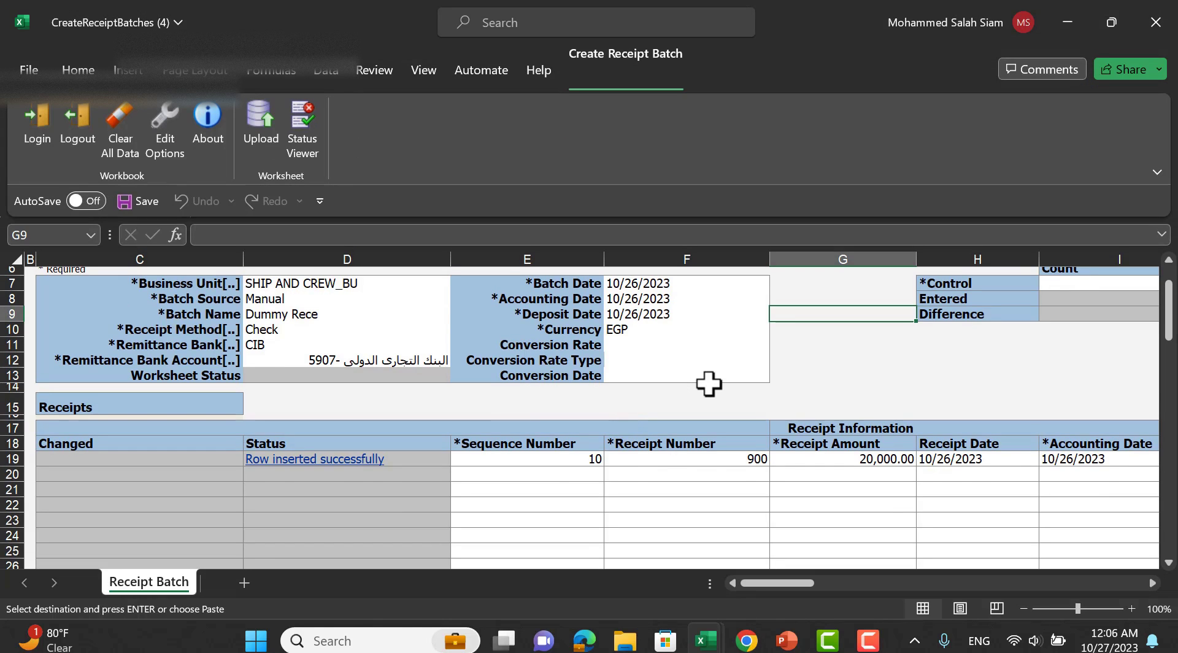
Cancel the spreadsheet adjustment setup and browse the pending transfer and addition transactions.
key("alt+Tab")
key("alt+Tab")
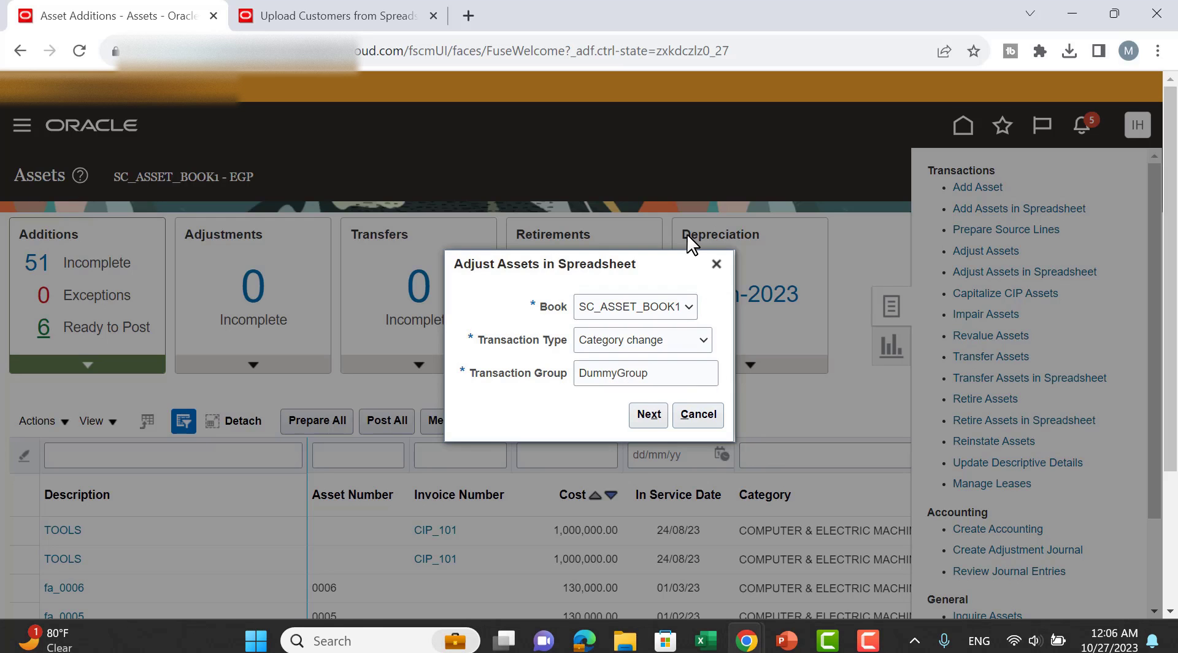
left_click(695, 418)
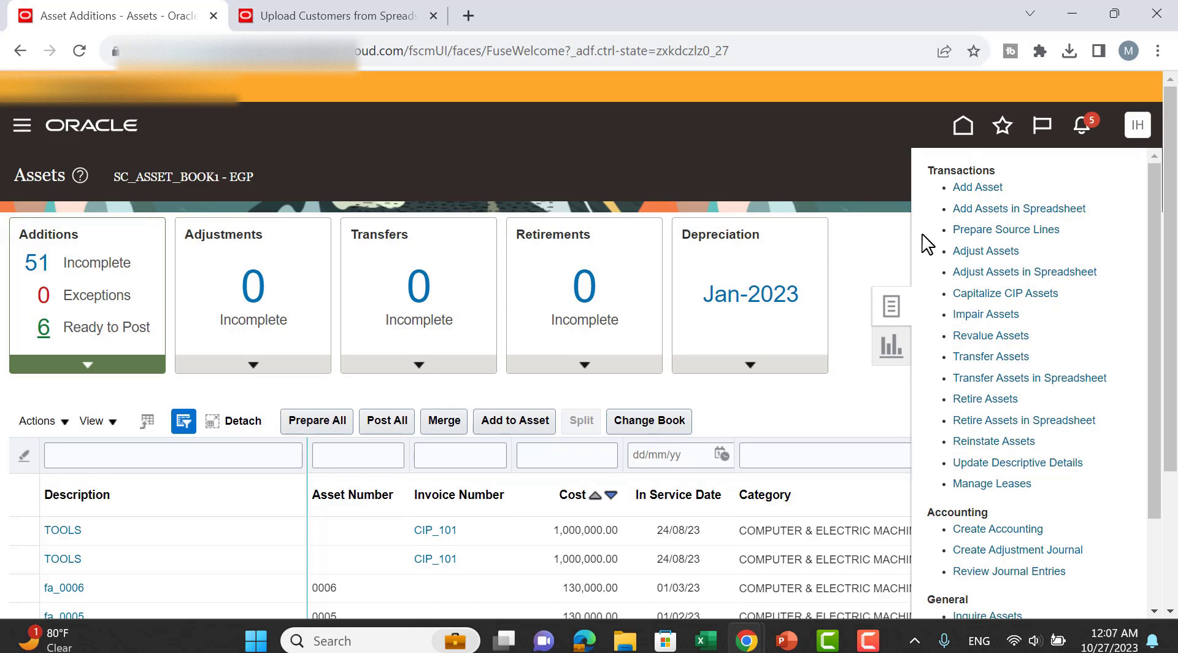
left_click(881, 232)
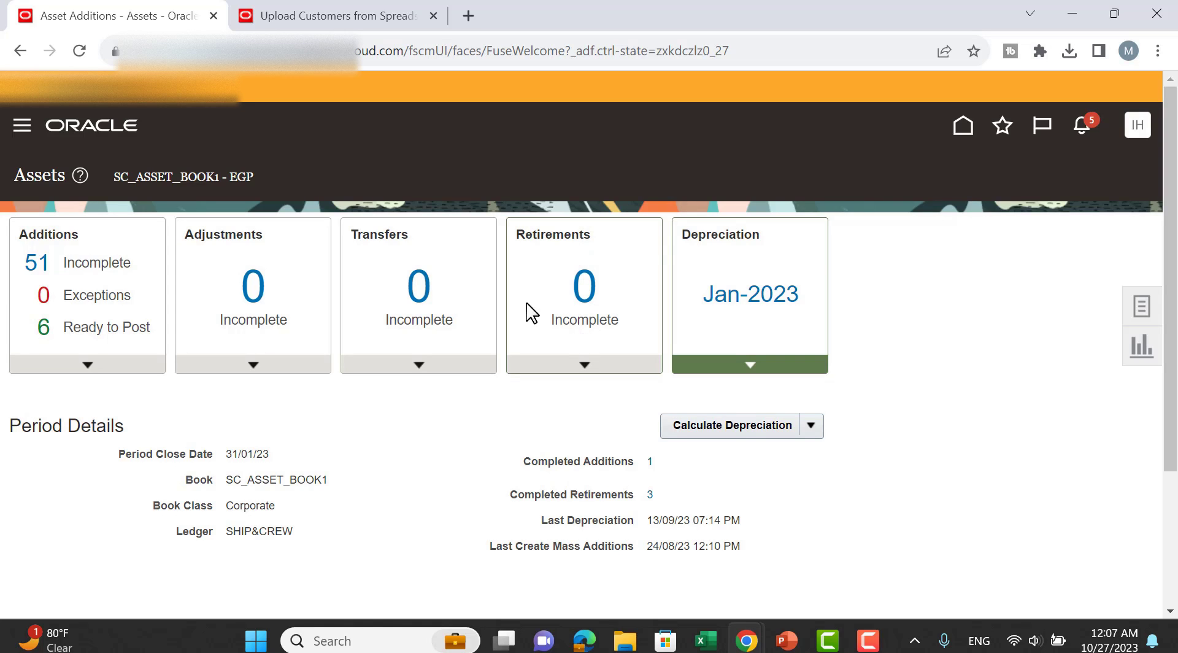
left_click(418, 265)
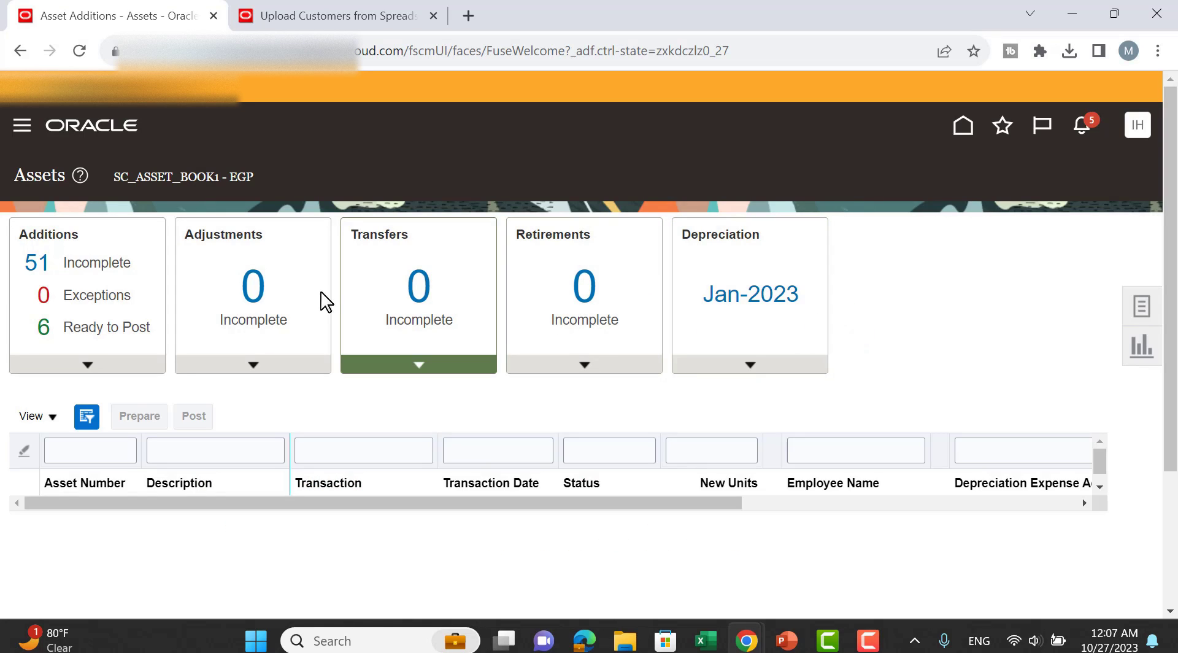
left_click(134, 276)
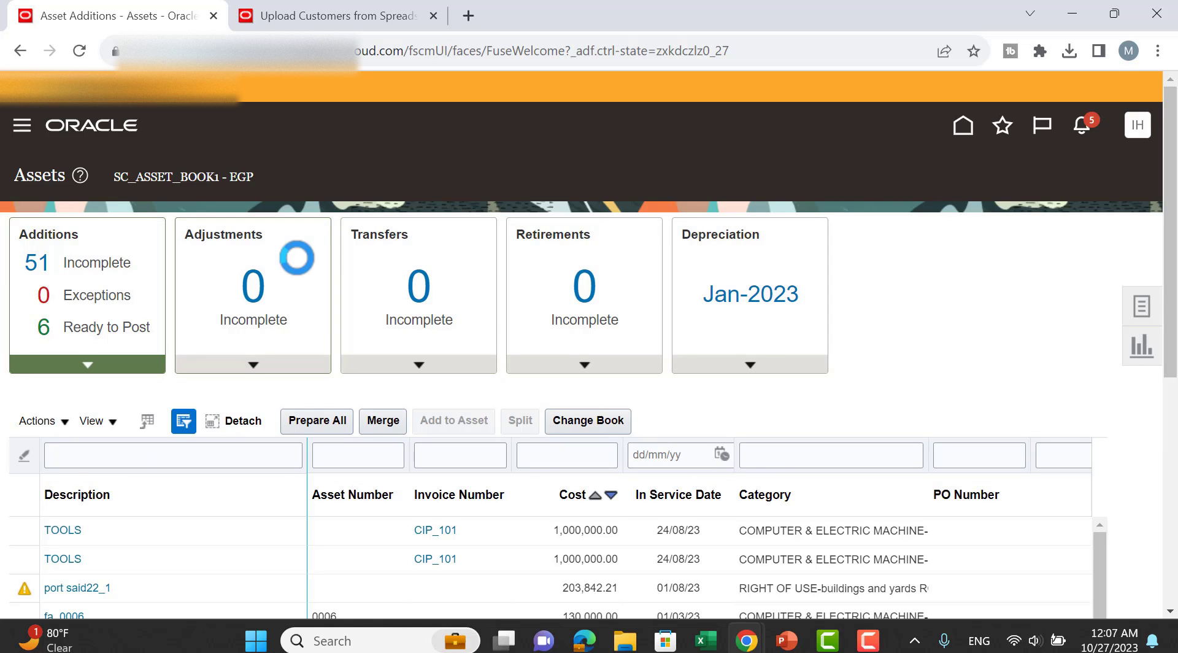
left_click(459, 289)
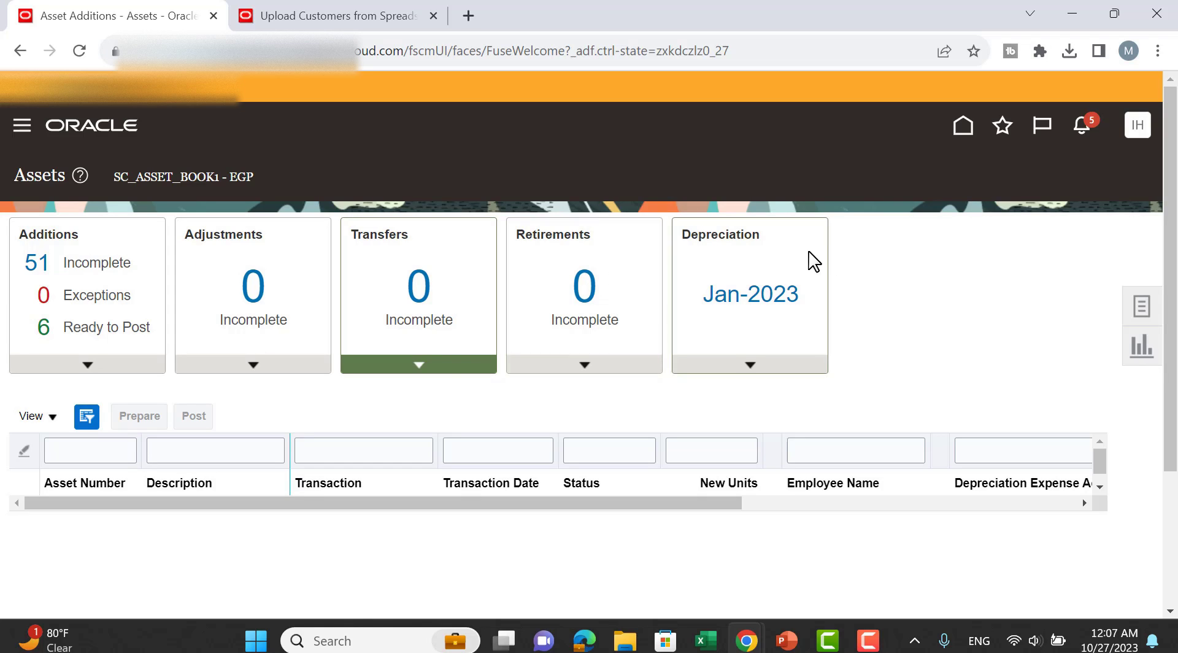
Return home, reopen Assets, and list the 1 incomplete adjustment for asset 10004.
left_click(963, 130)
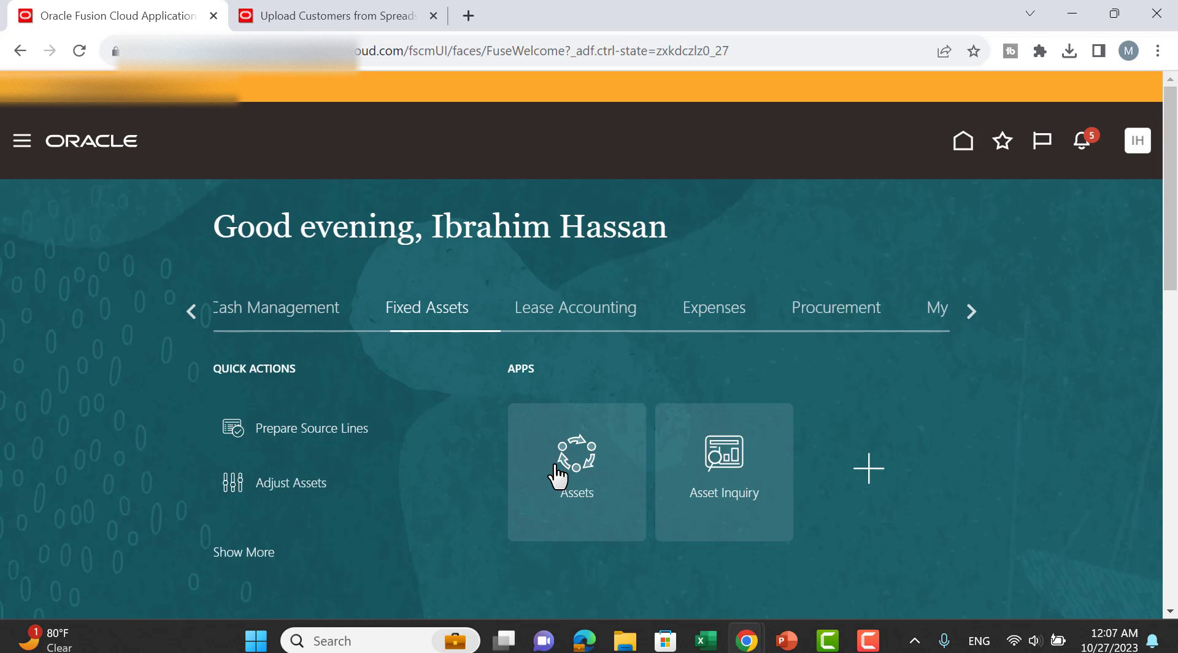
left_click(557, 477)
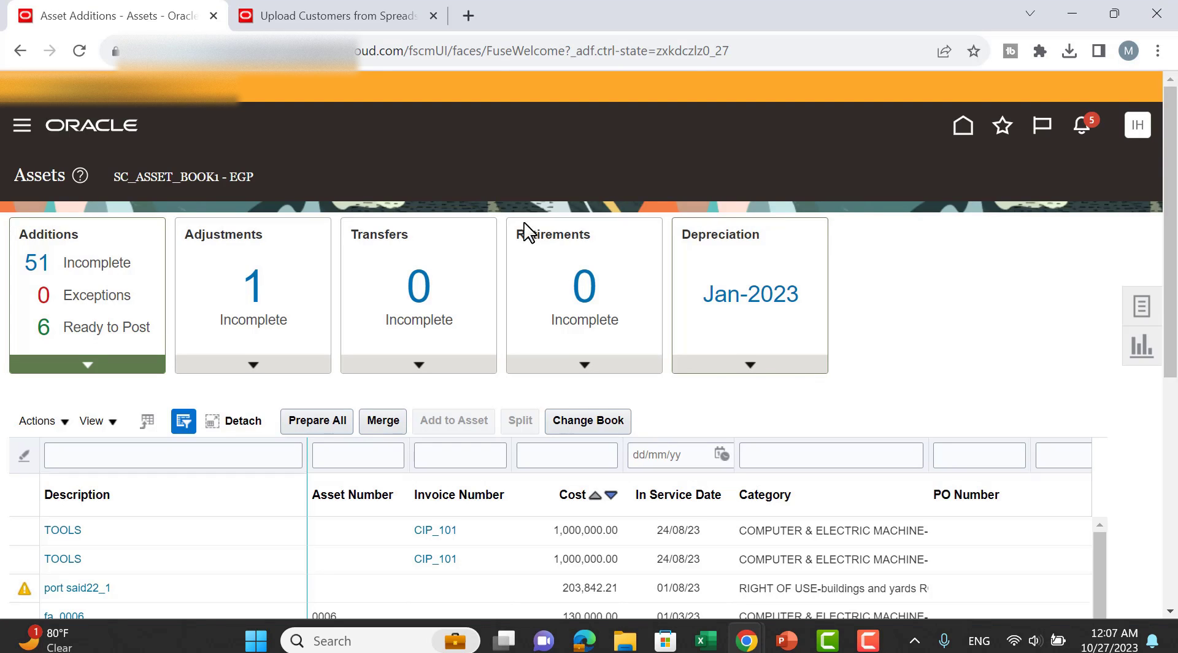
left_click(248, 287)
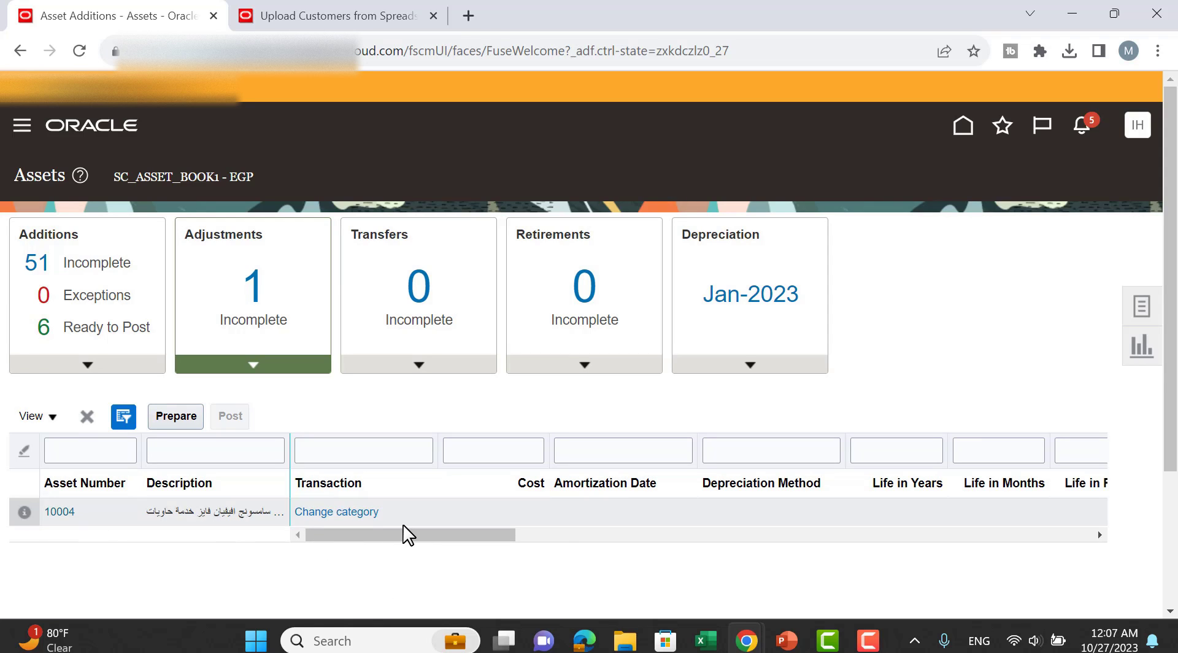
Download the Retirement workbook CreateMassRetirements (7).xlsx for SC_ASSET_BOOK1 and open it.
left_click(1141, 305)
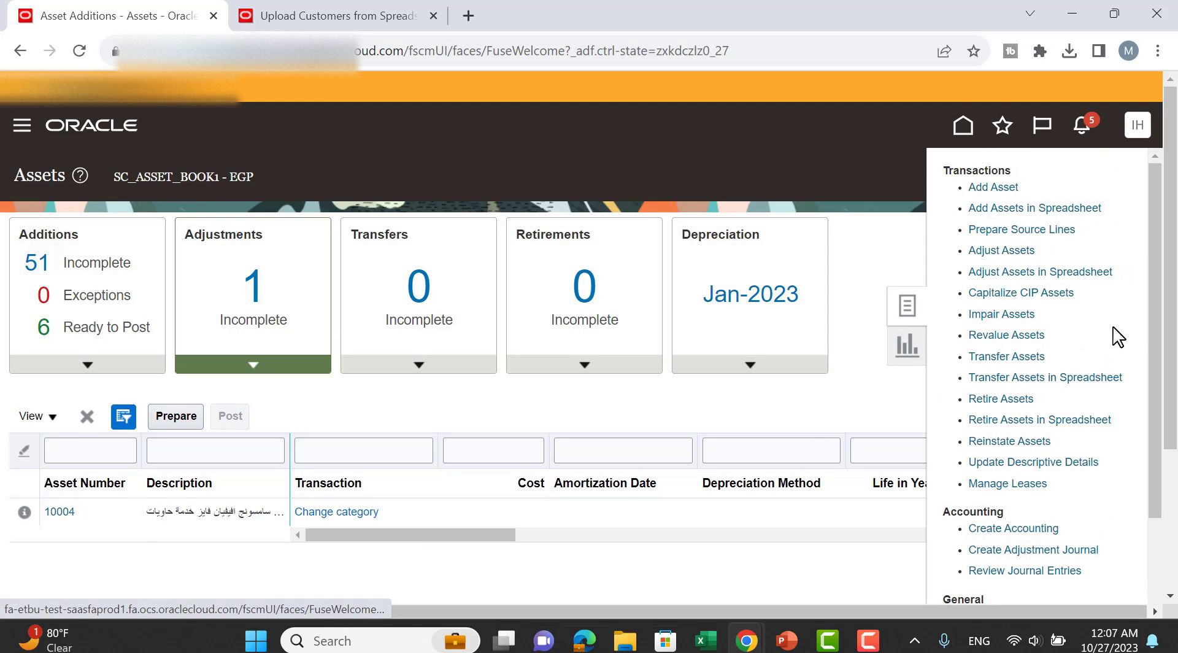
scroll(1136, 337, "down", 1)
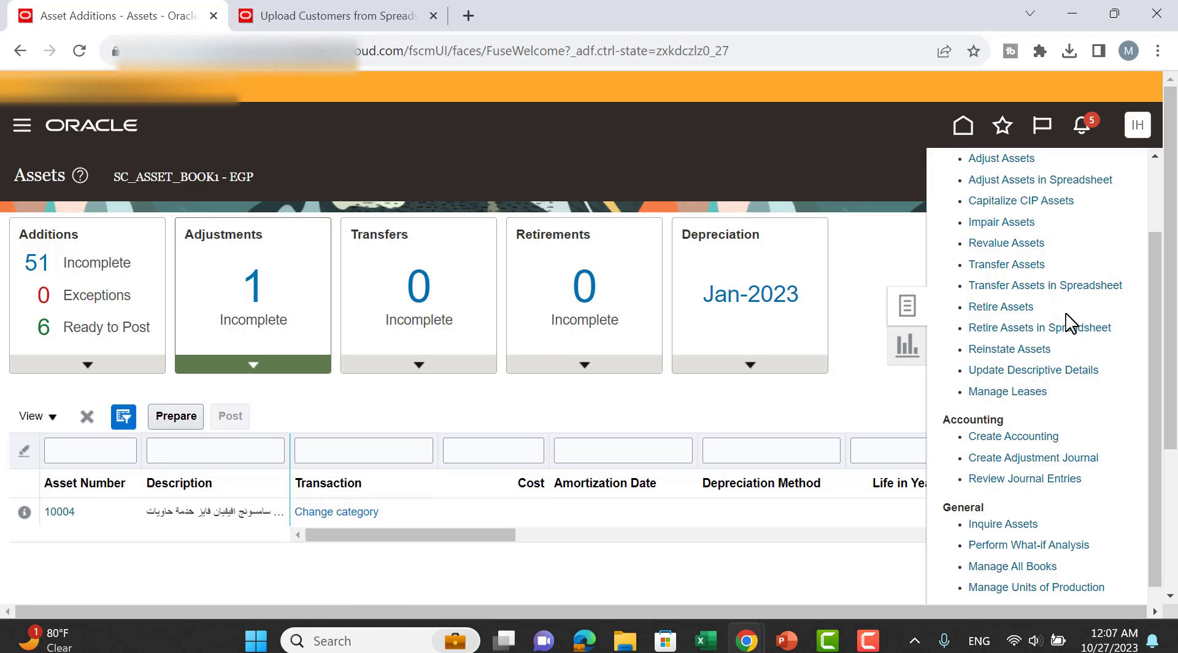
left_click(1018, 308)
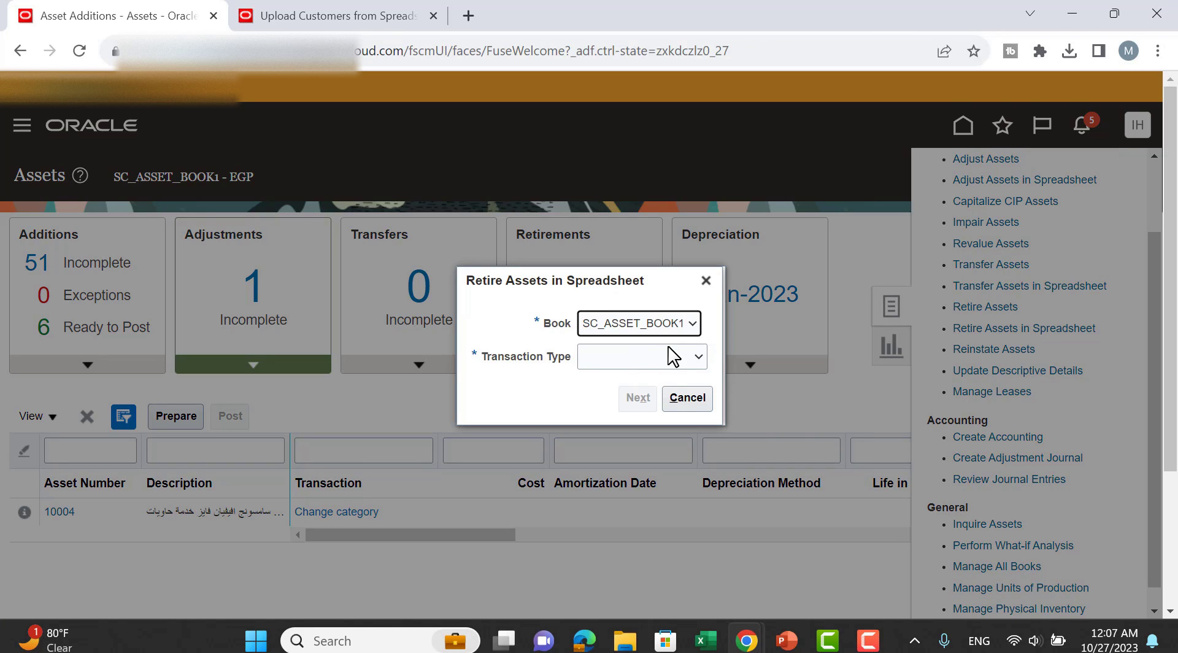
left_click(674, 356)
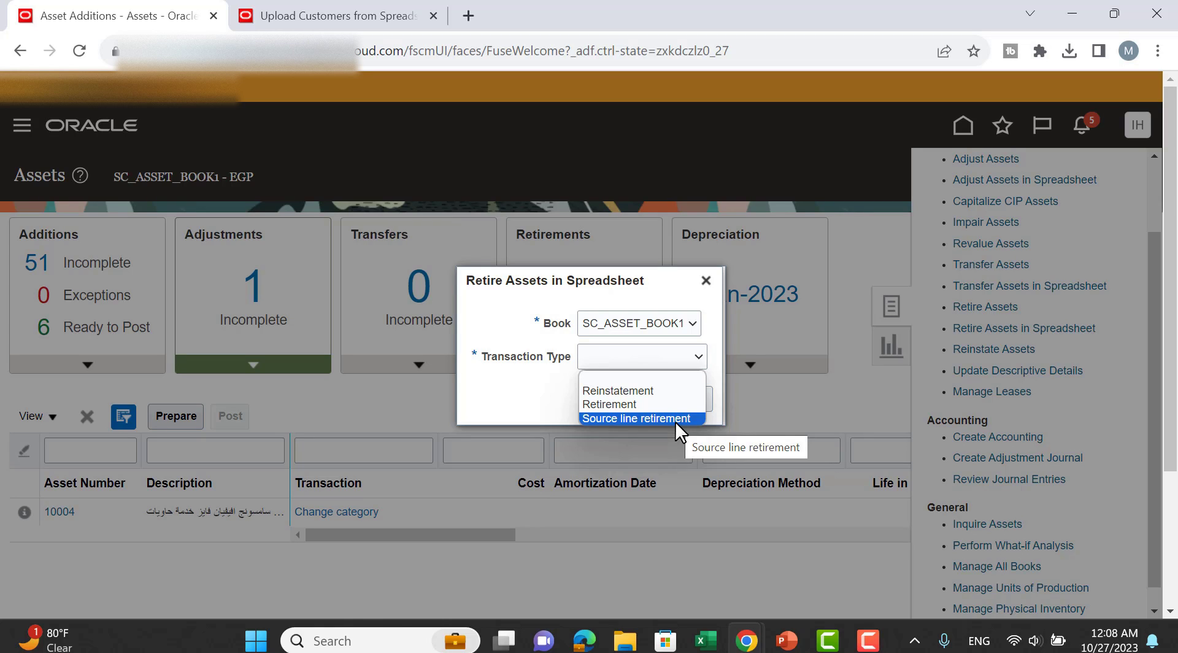
left_click(589, 403)
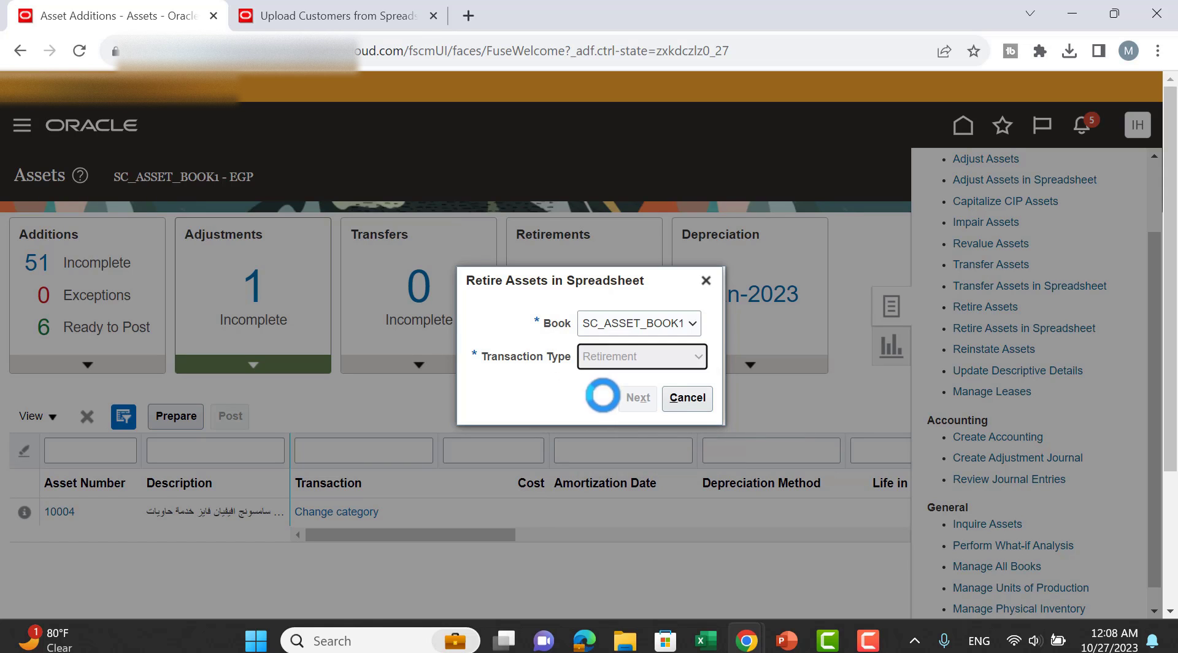
left_click(637, 399)
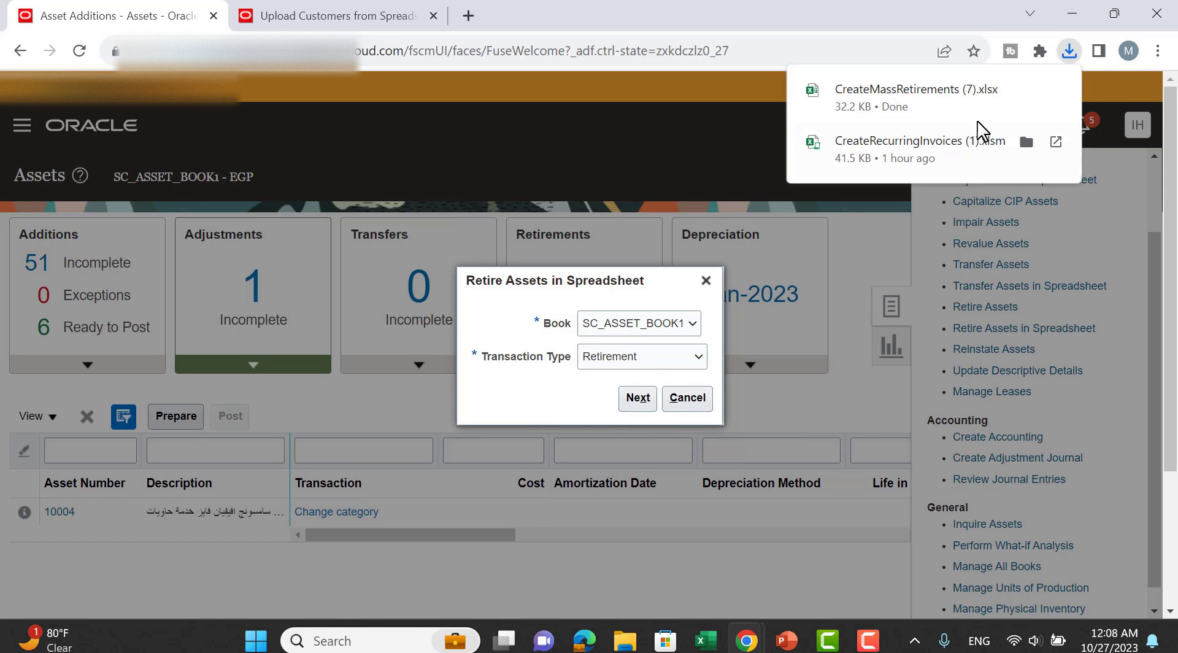
left_click(846, 107)
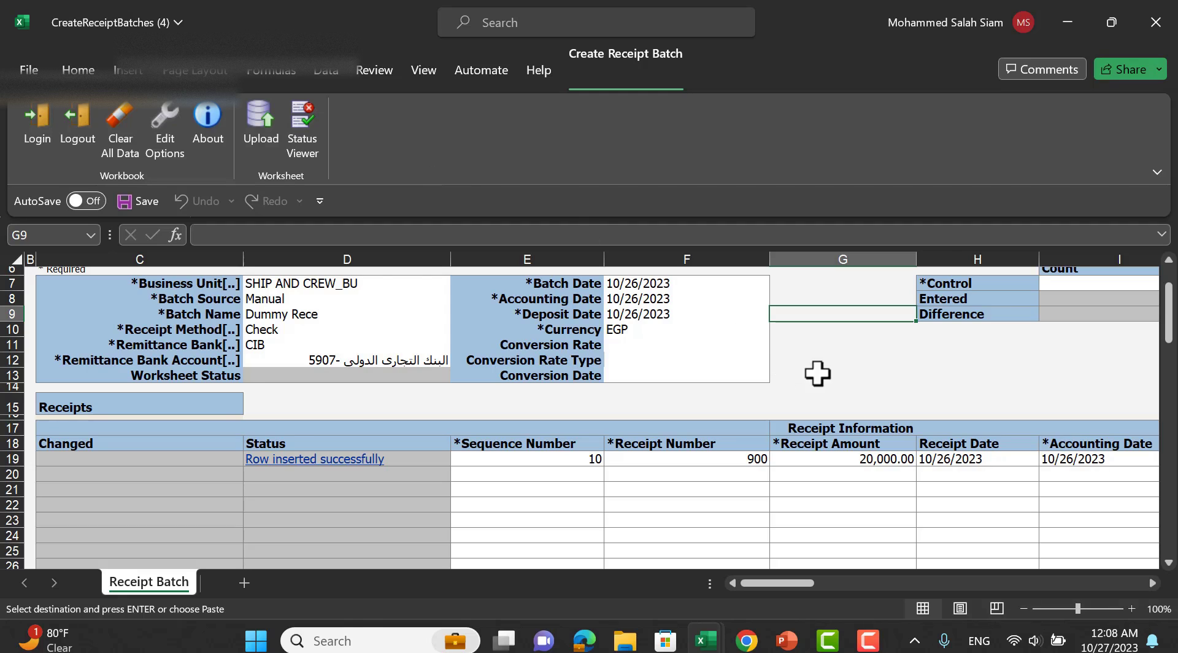
Connect the retirement workbook to Oracle, enter transaction group 'Dummy Ret' and interface line number 10.
left_click(851, 374)
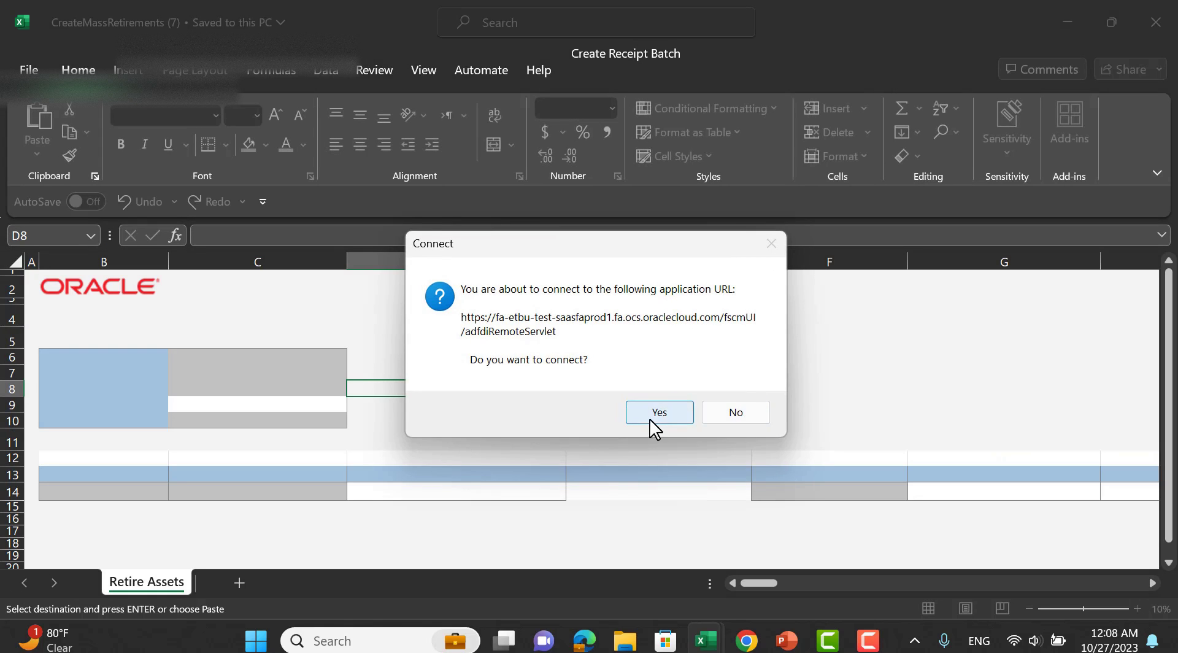
left_click(651, 412)
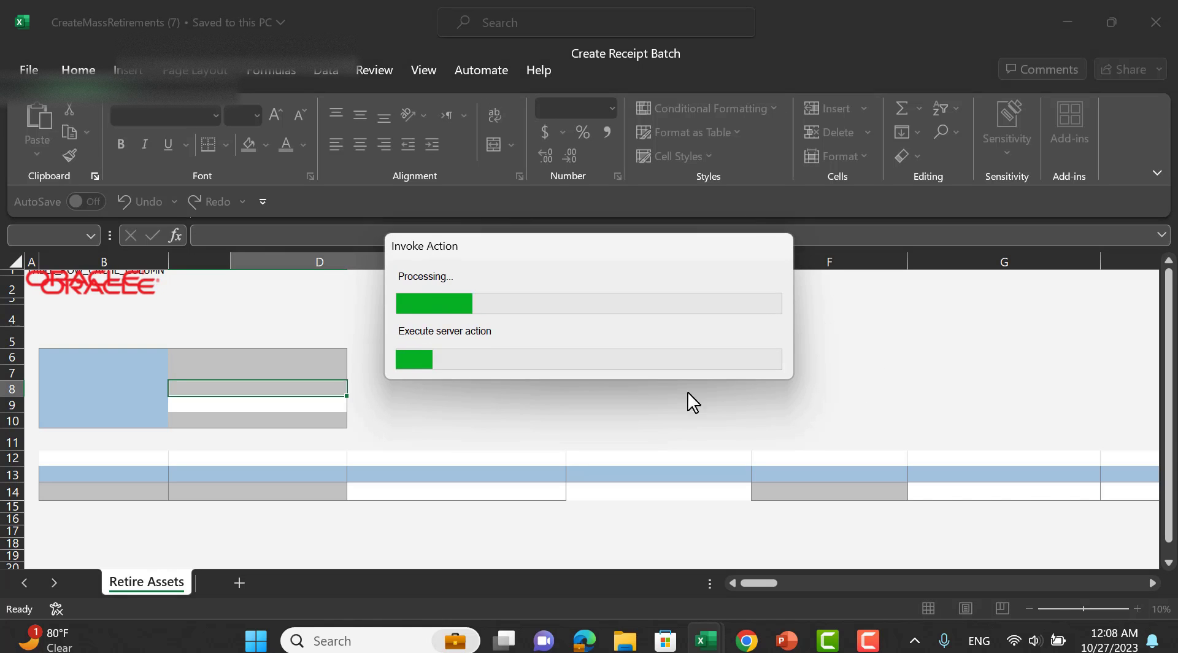
scroll(331, 368, "down", 1)
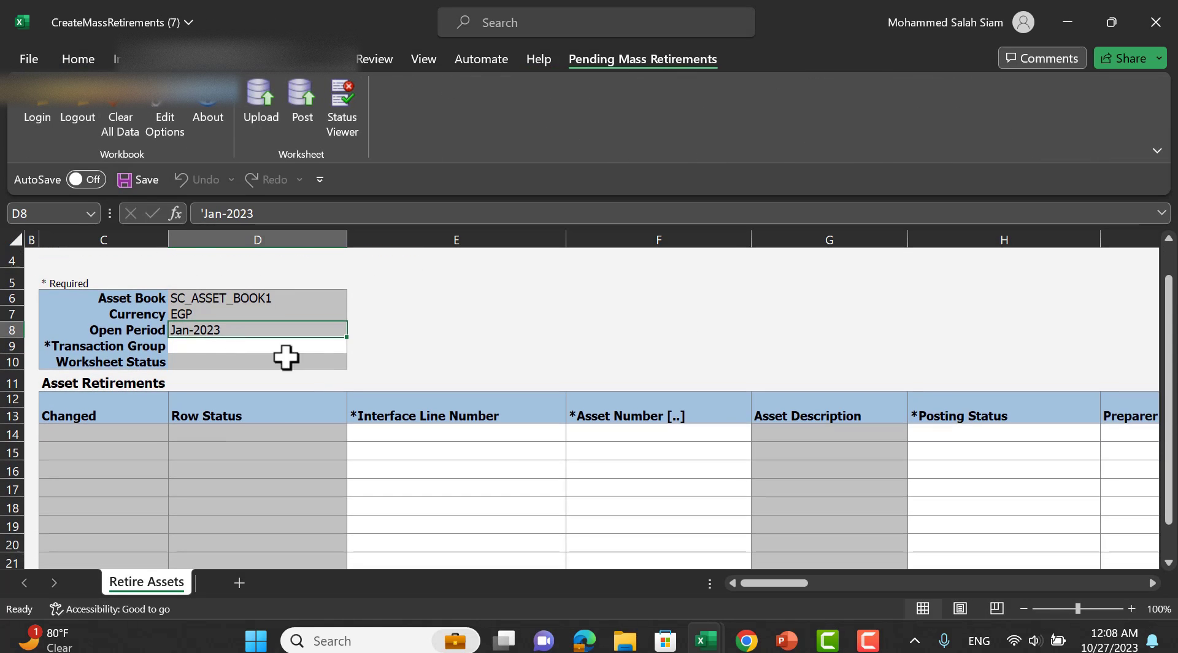
left_click(235, 344)
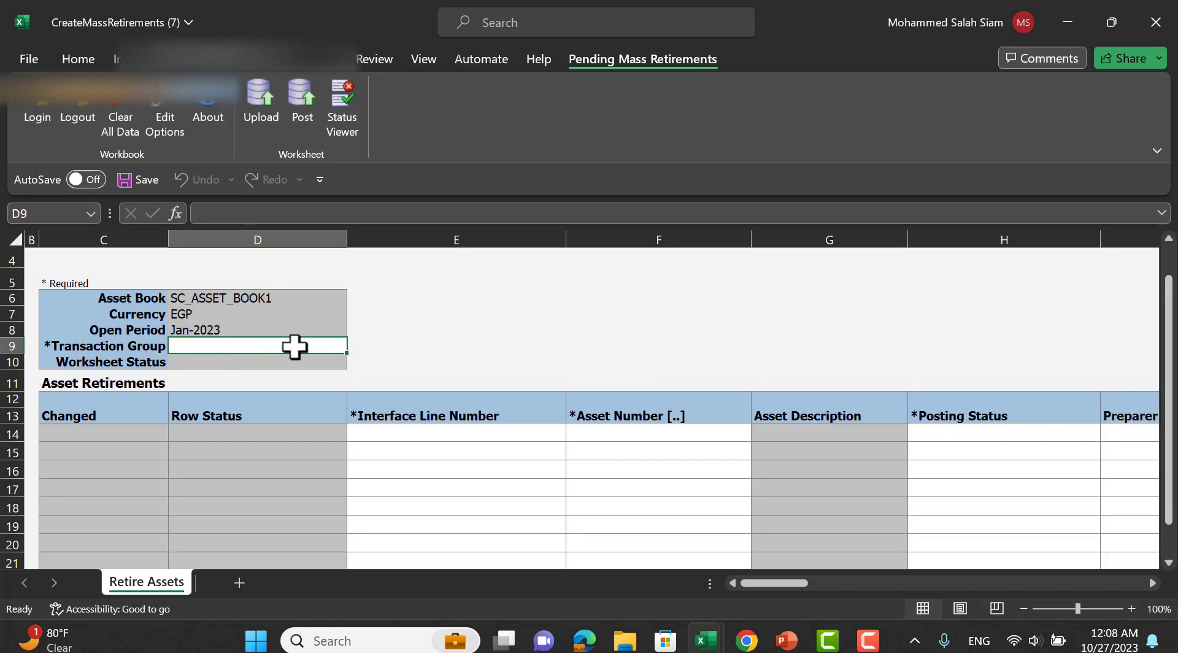
type("Dummy")
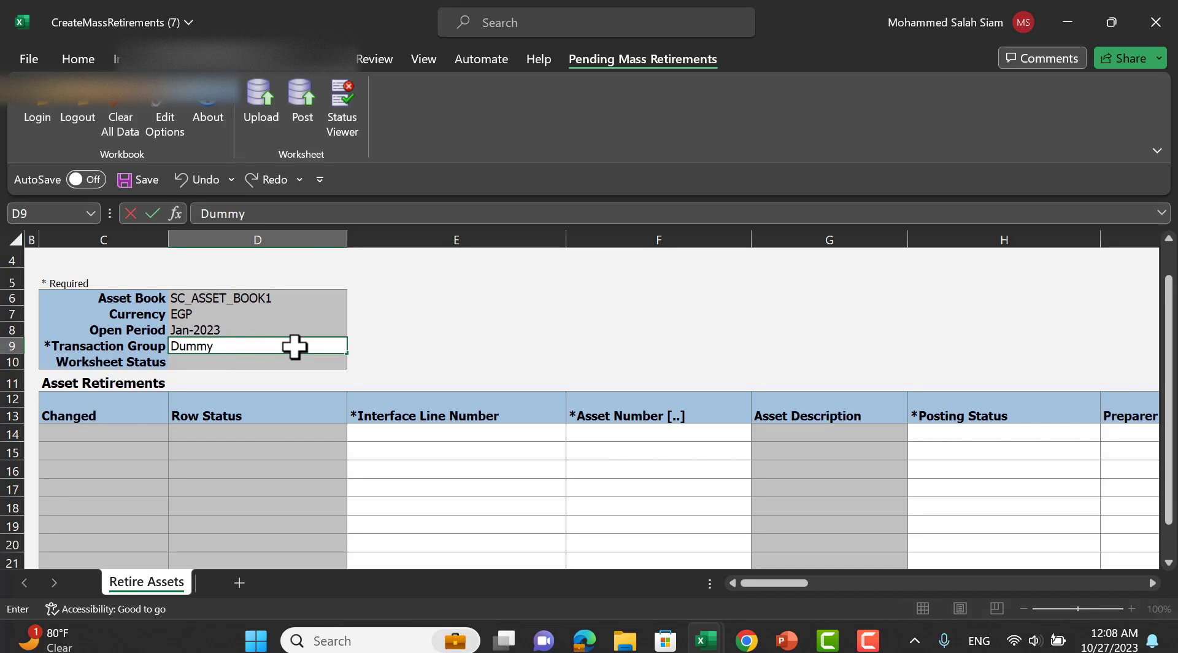
type(" Ret")
left_click(454, 431)
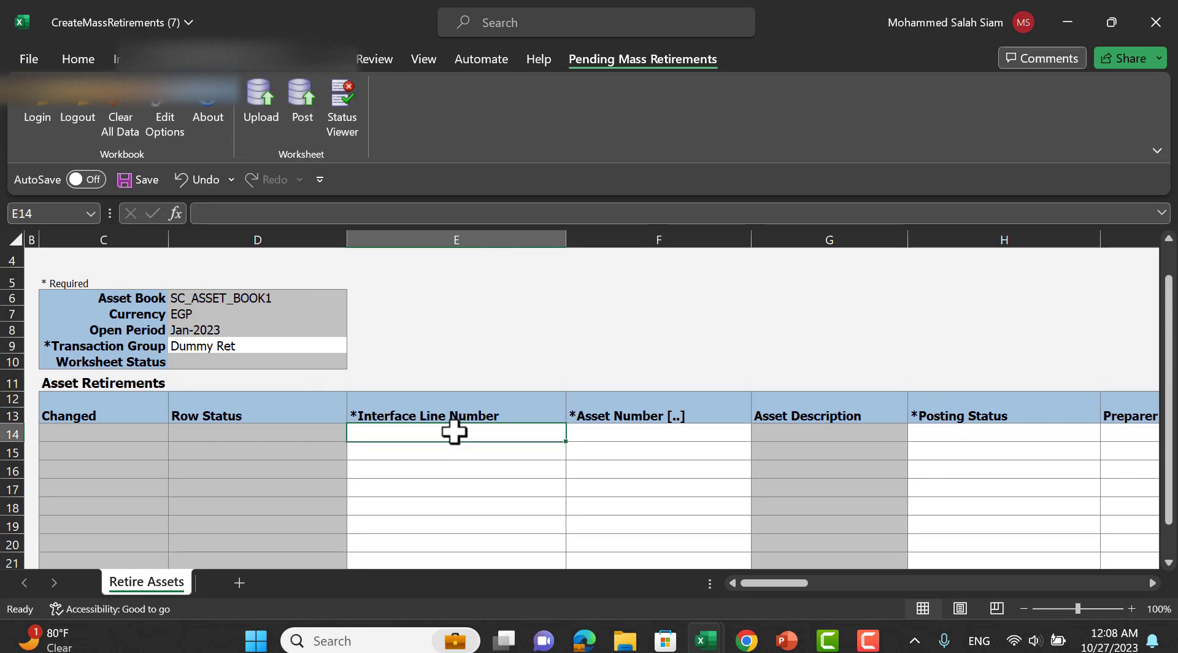
type("10")
key("Tab")
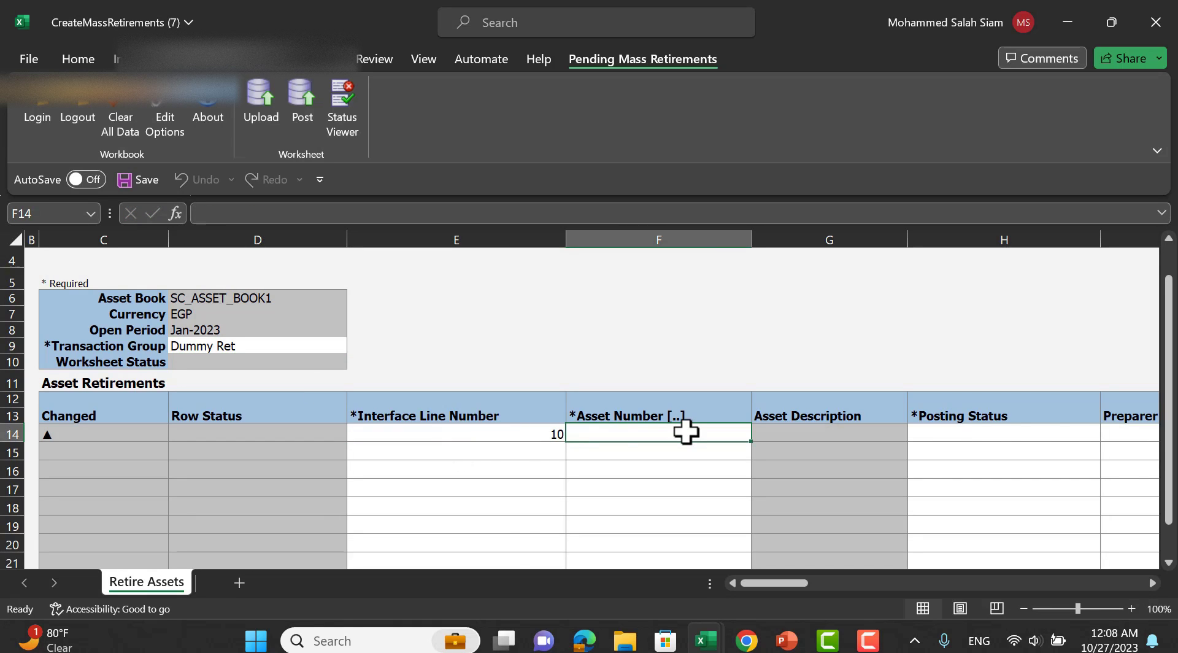
Search assets matching 1 and put asset 10000 in F14, filling its description with status New.
double_click(685, 431)
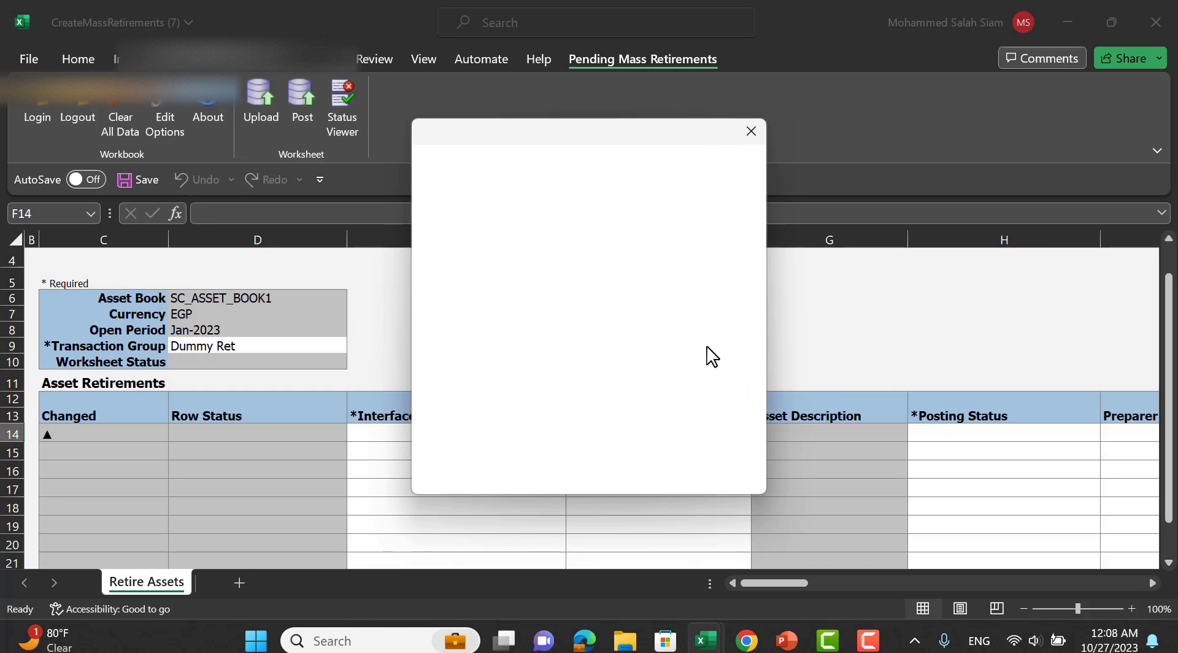
left_click(584, 226)
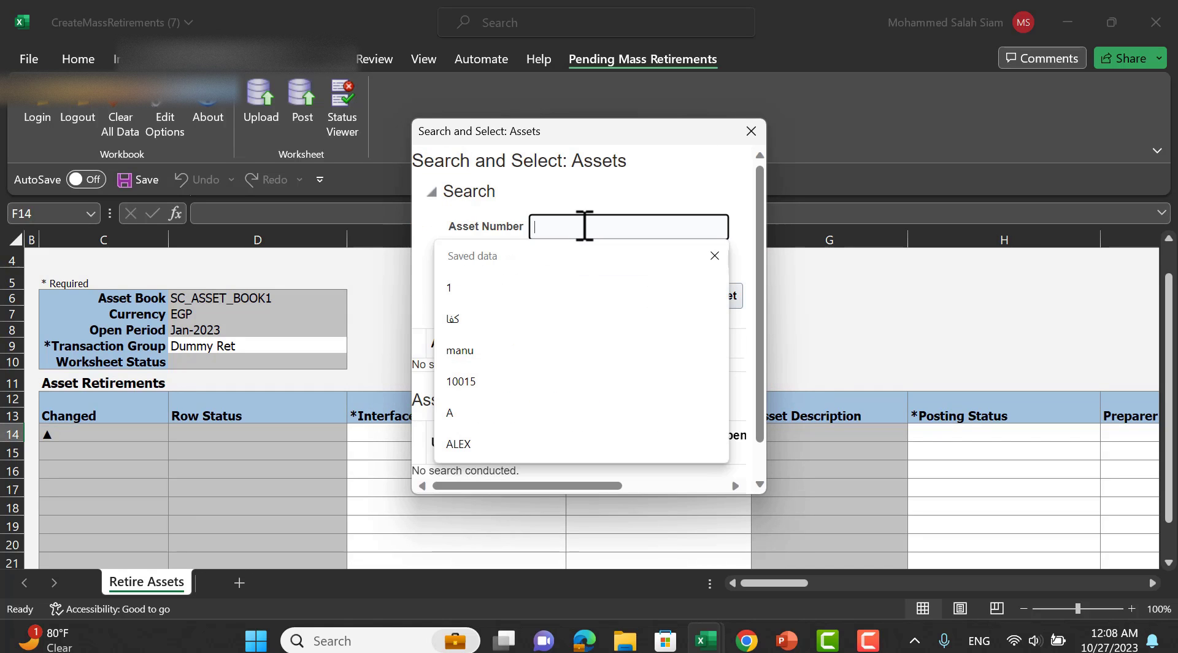
type("1")
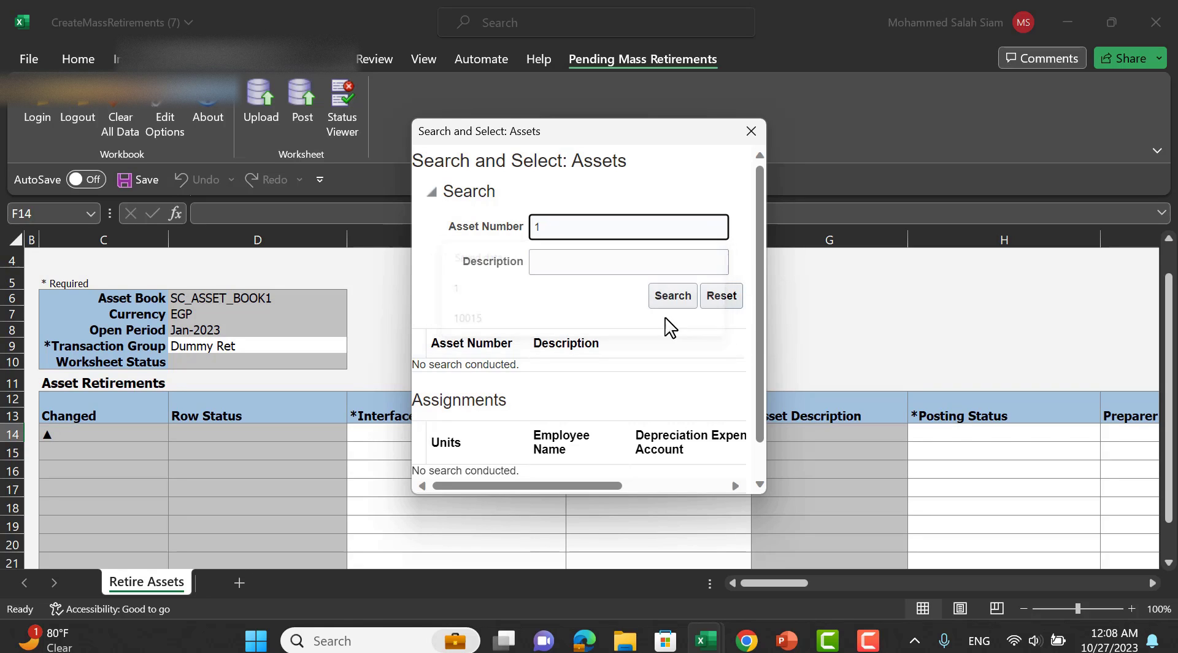
left_click(671, 300)
scroll(760, 371, "down", 2)
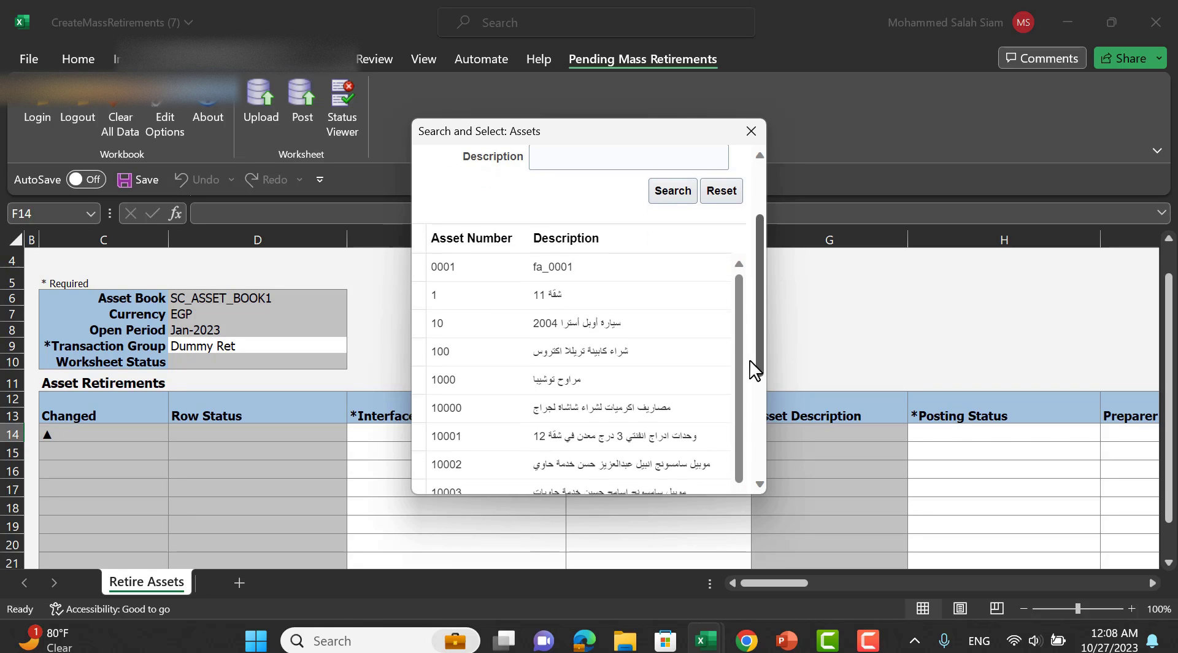
left_click(503, 409)
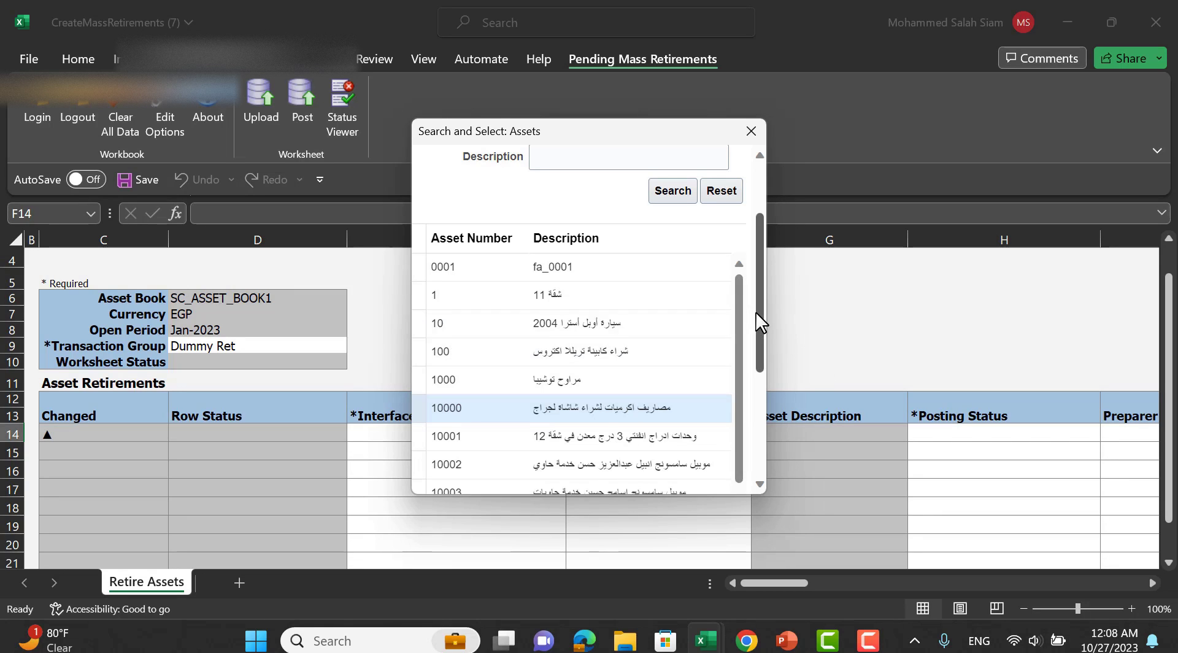
scroll(758, 321, "down", 3)
left_click(677, 479)
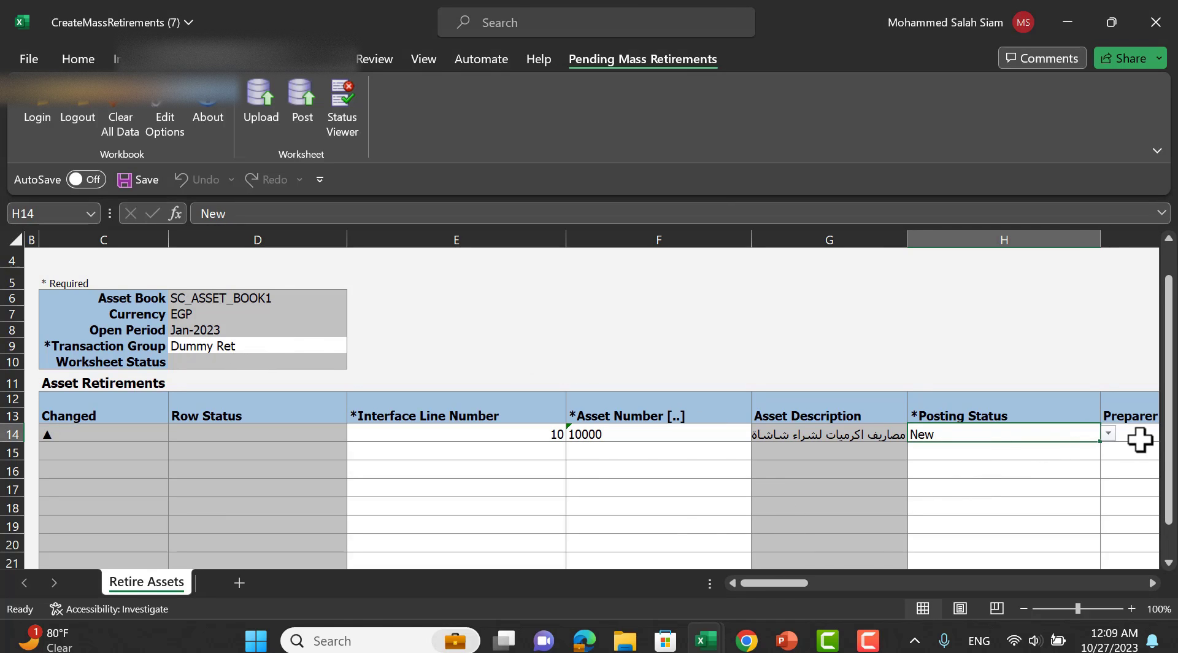
Set asset 10000's posting status in H14 to Post.
left_click(1109, 434)
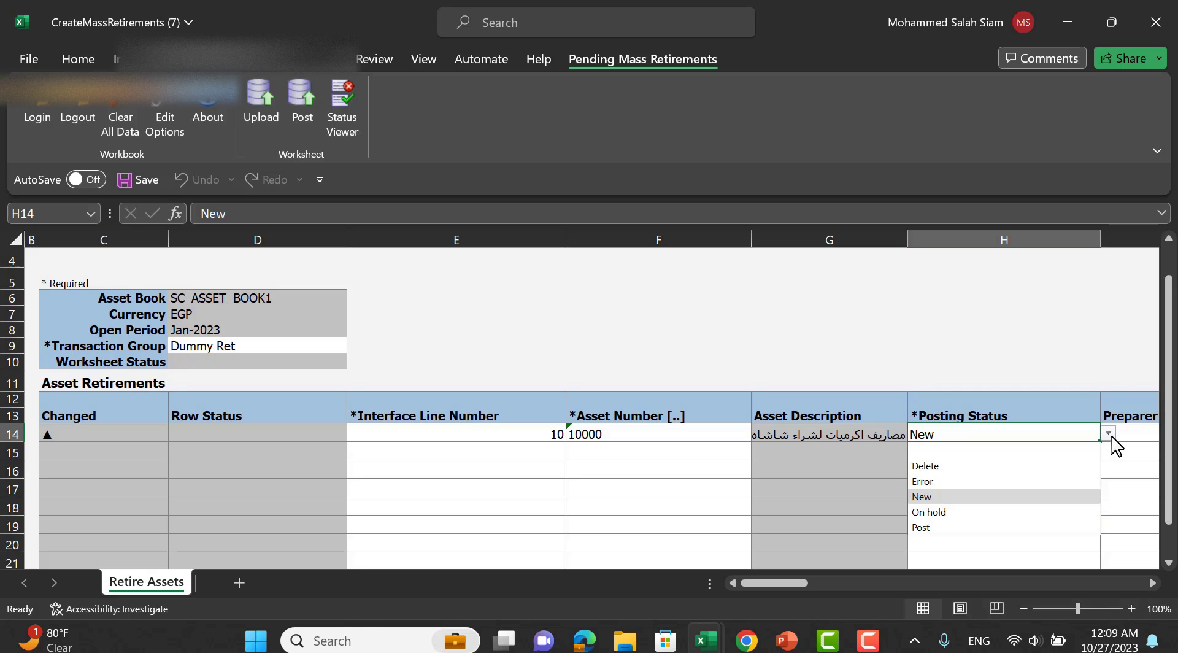
left_click(953, 528)
left_click_drag(786, 583, 815, 584)
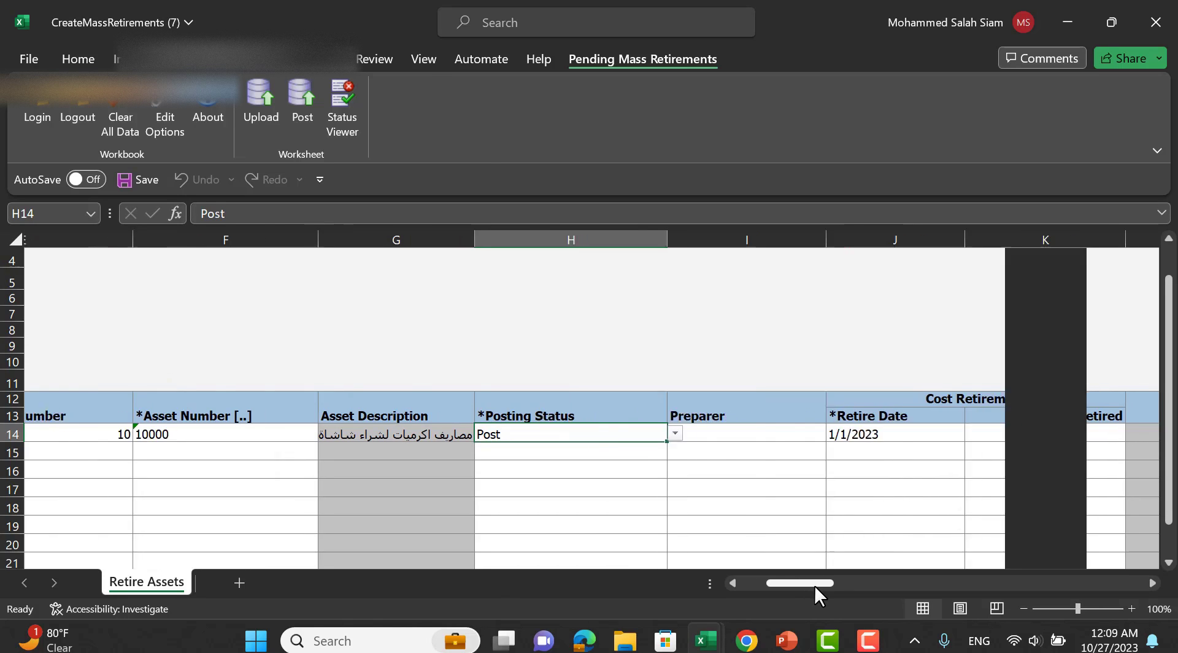
left_click(842, 436)
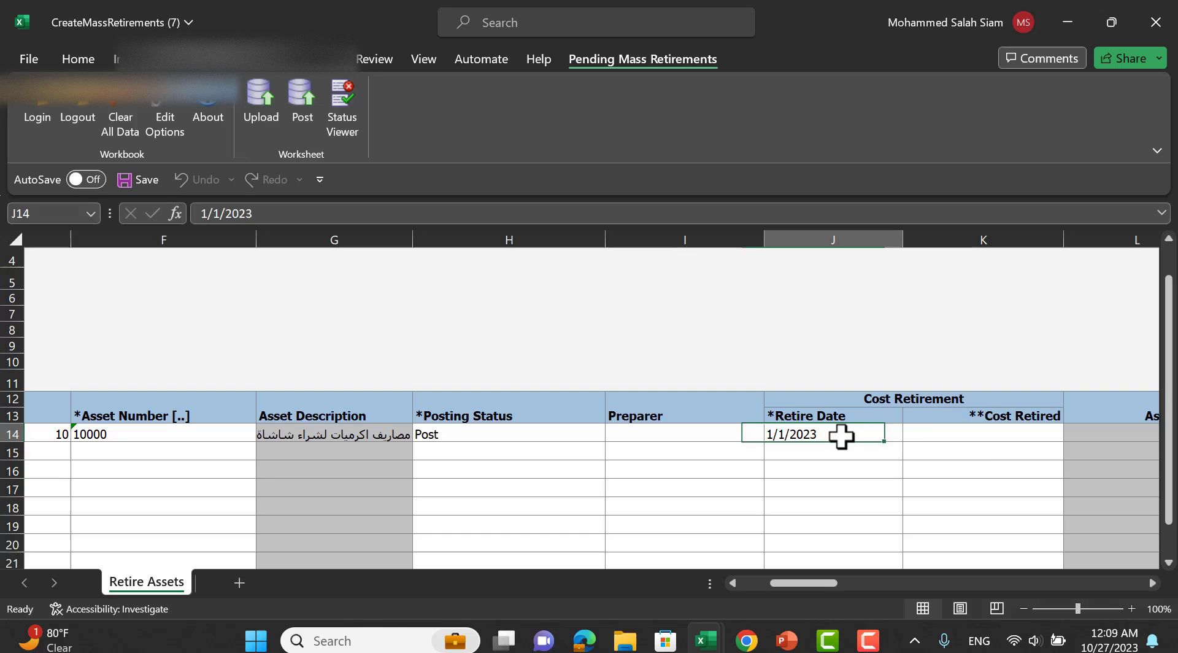
Enter cost retired 2,200.00 and units retired 1, then start the upload to Fusion.
left_click(990, 438)
left_click_drag(813, 579, 832, 583)
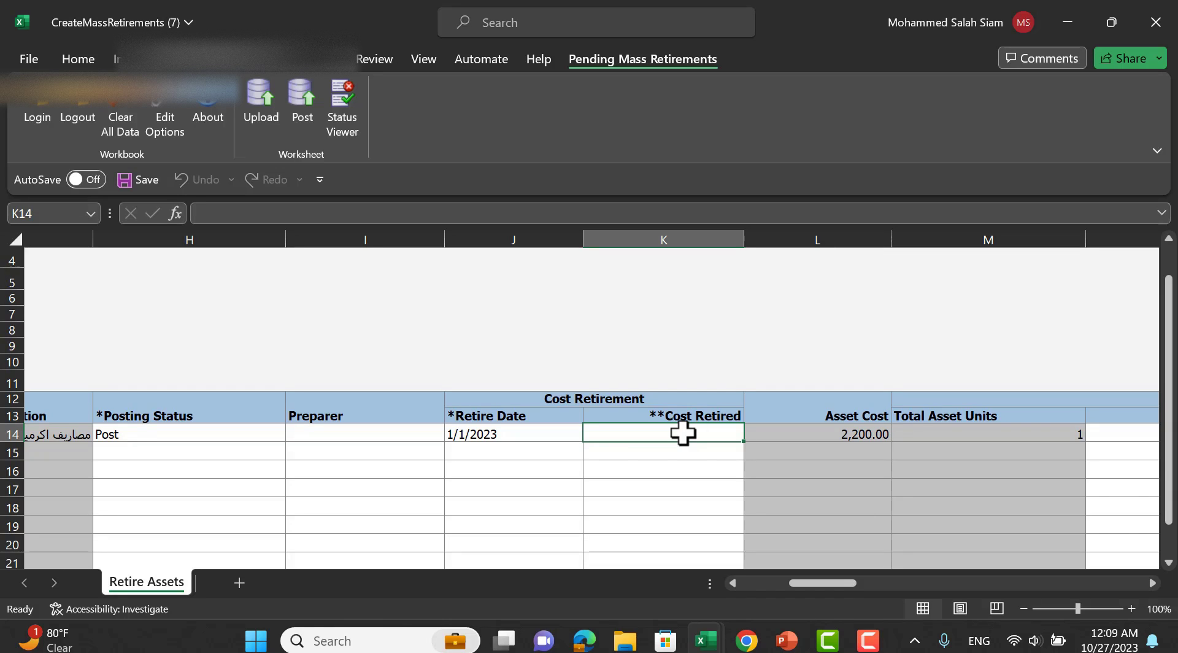
type("2200")
key("Tab")
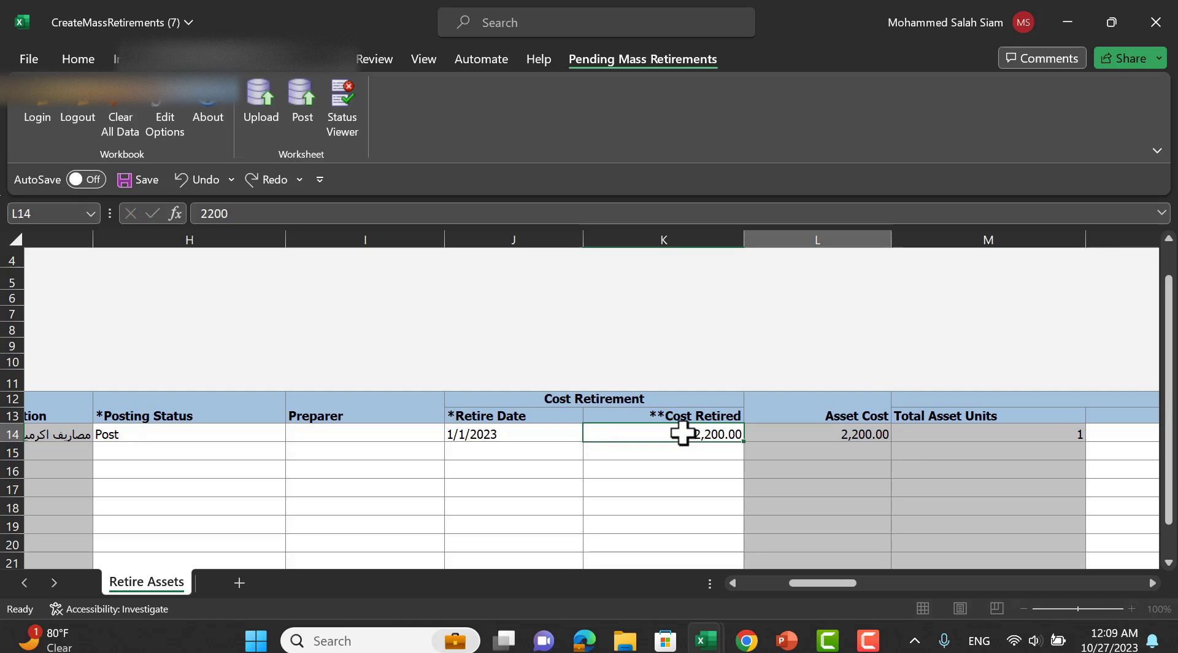
key("Tab")
key("Tab")
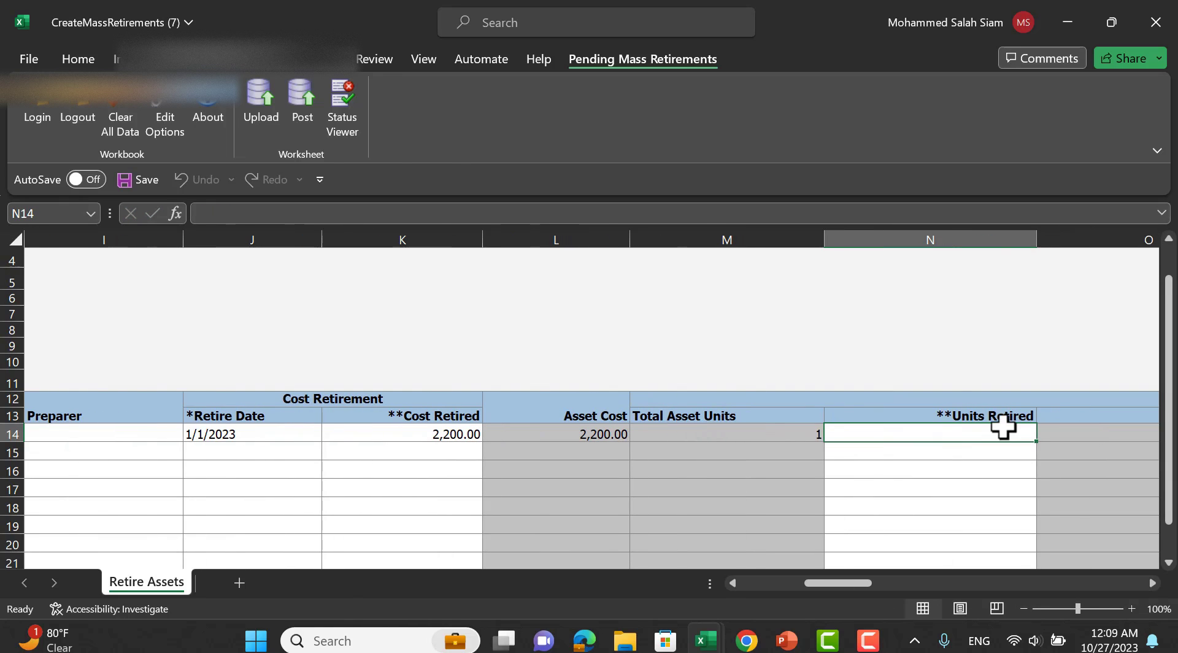
type("1")
key("Tab")
key("Tab")
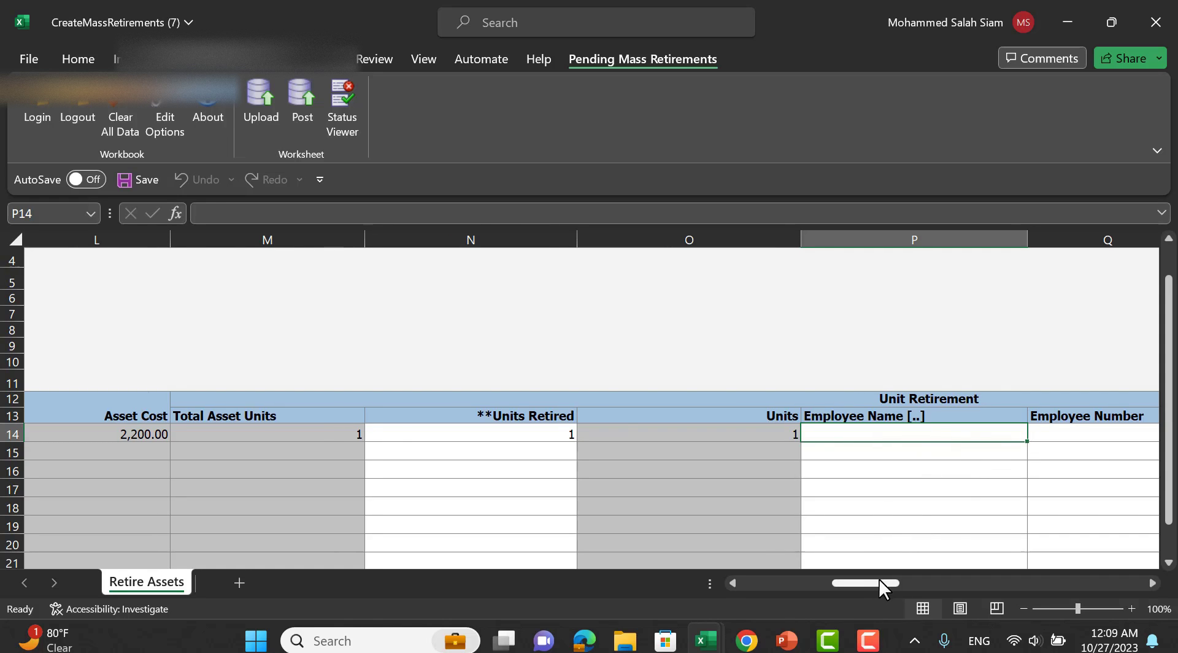
left_click_drag(878, 580, 758, 552)
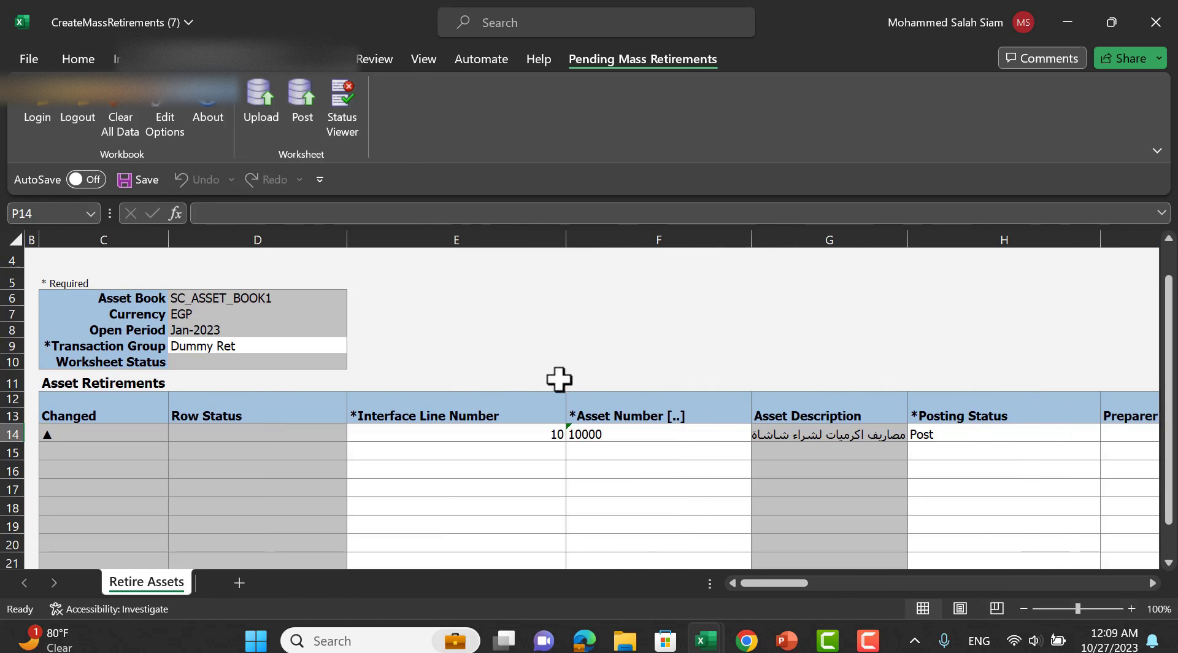
left_click(274, 113)
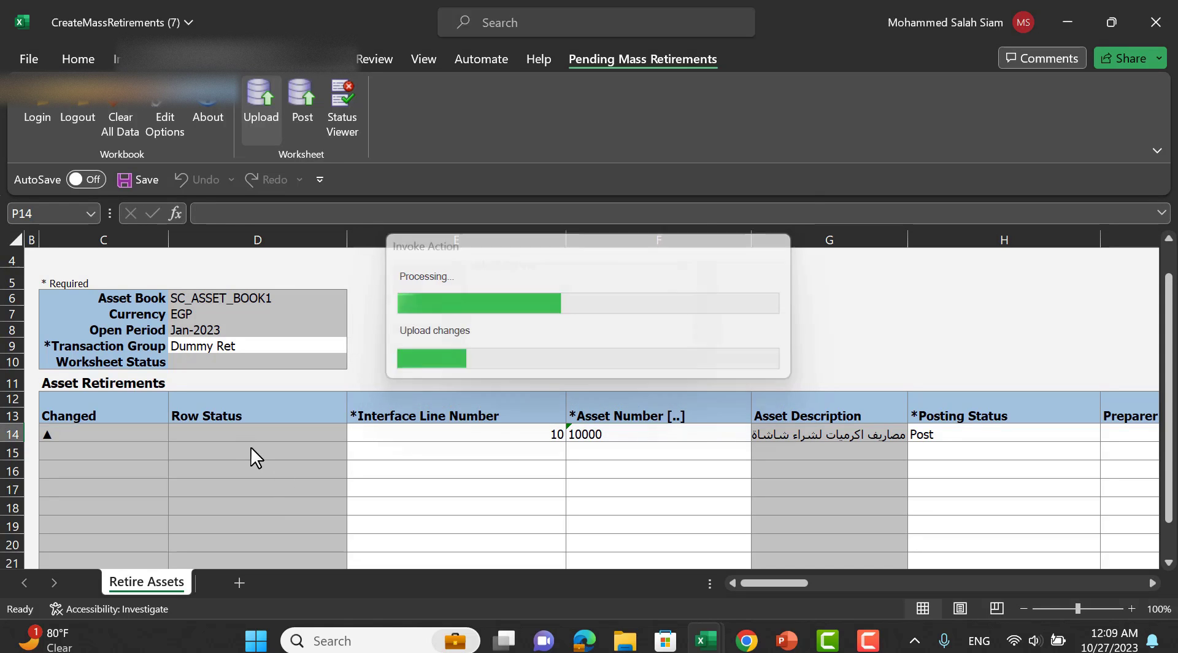
Run the upload and review the FA-645575 missing-parameters error behind the Insert failed row.
left_click(578, 346)
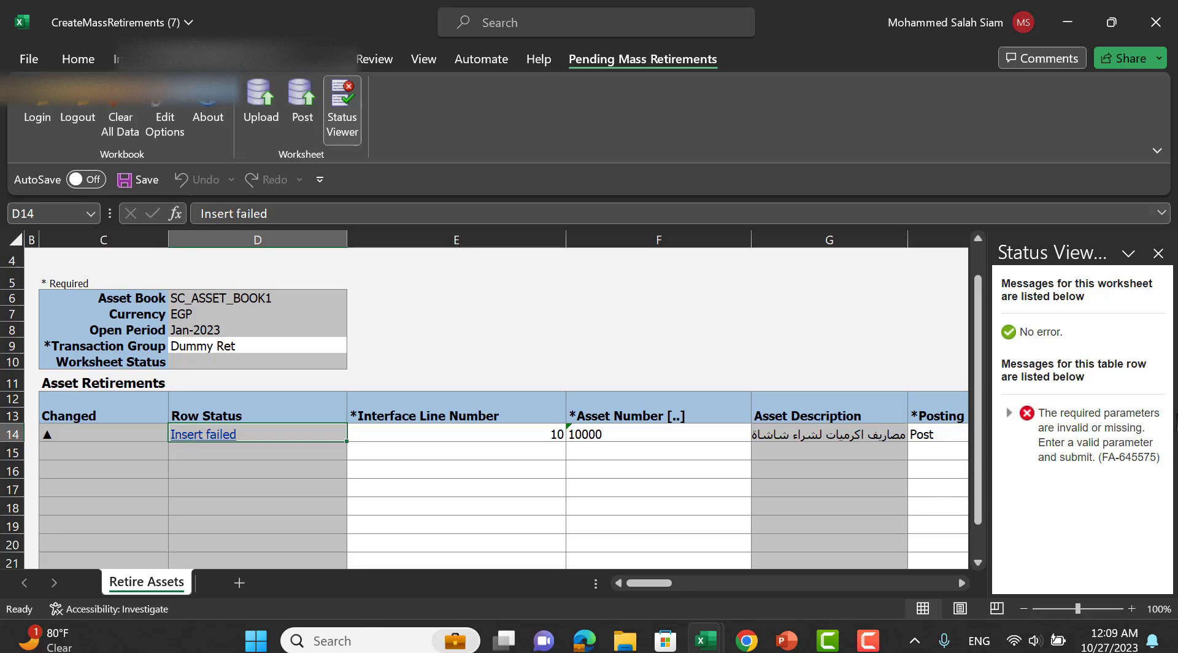
left_click(1009, 413)
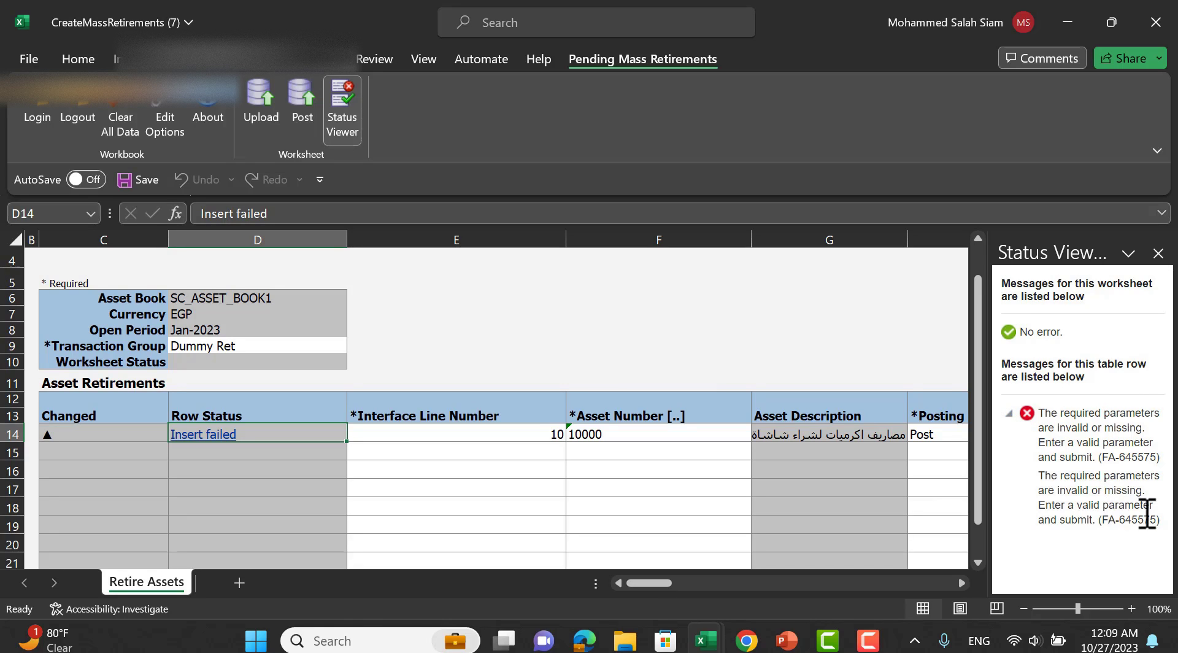
left_click(804, 315)
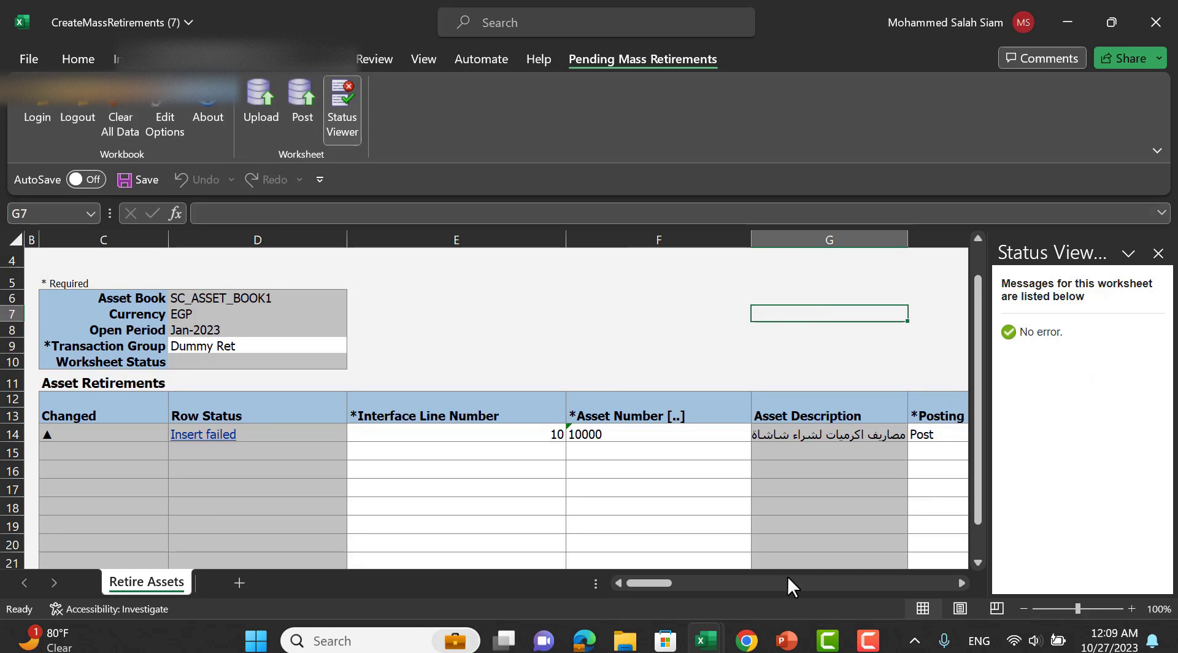
left_click(1158, 253)
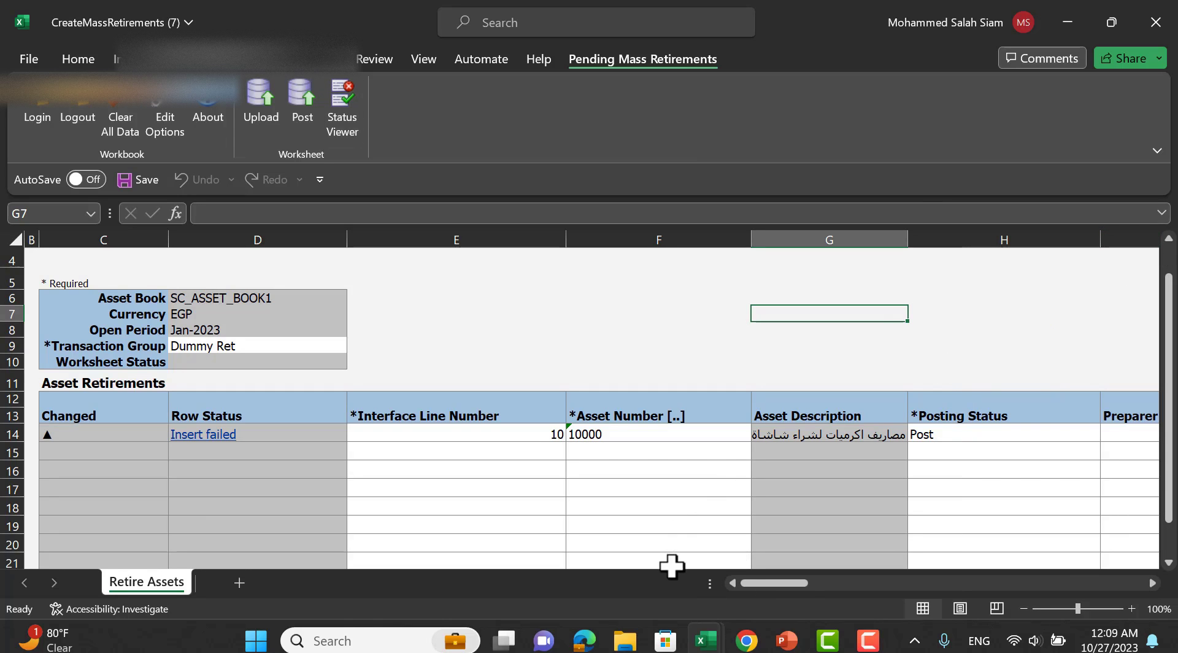
Scroll right to Y14 and choose SC_POR as asset 10000's retirement convention.
left_click_drag(764, 582, 868, 571)
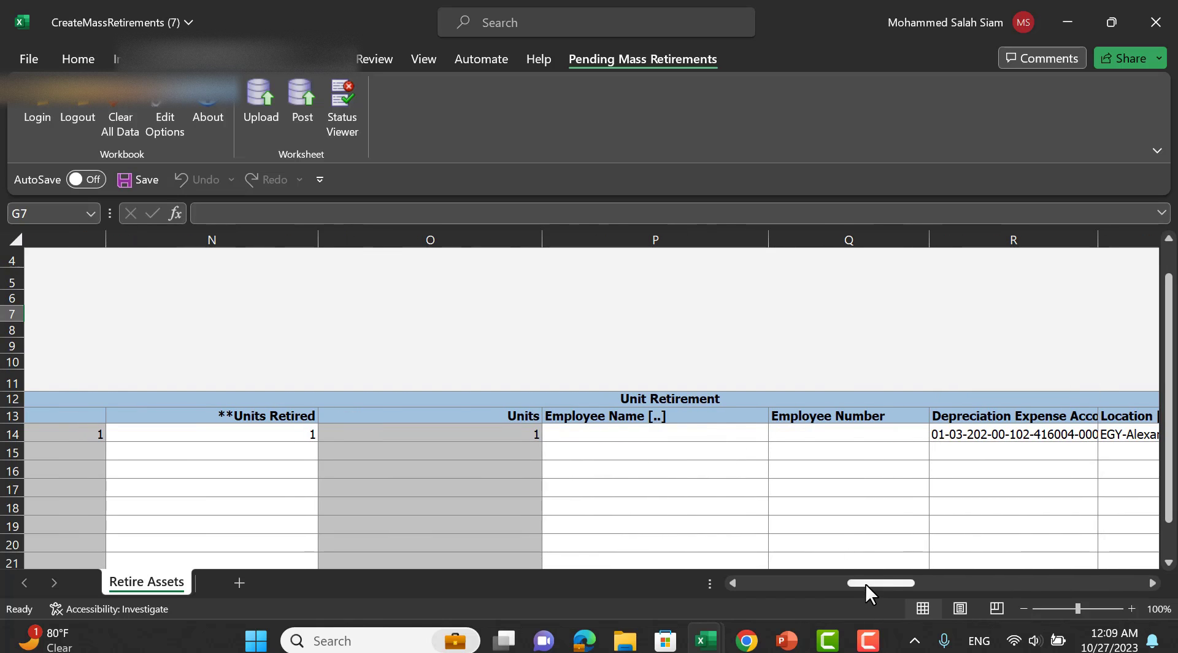
left_click_drag(866, 583, 952, 574)
left_click(937, 433)
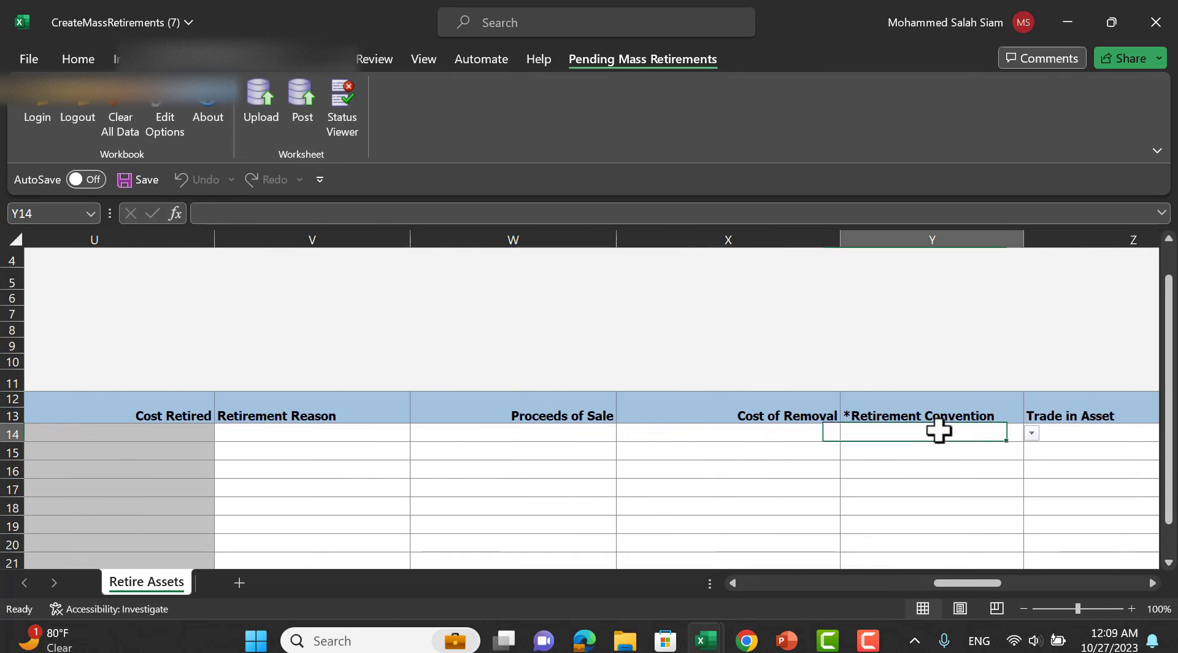
left_click(1031, 435)
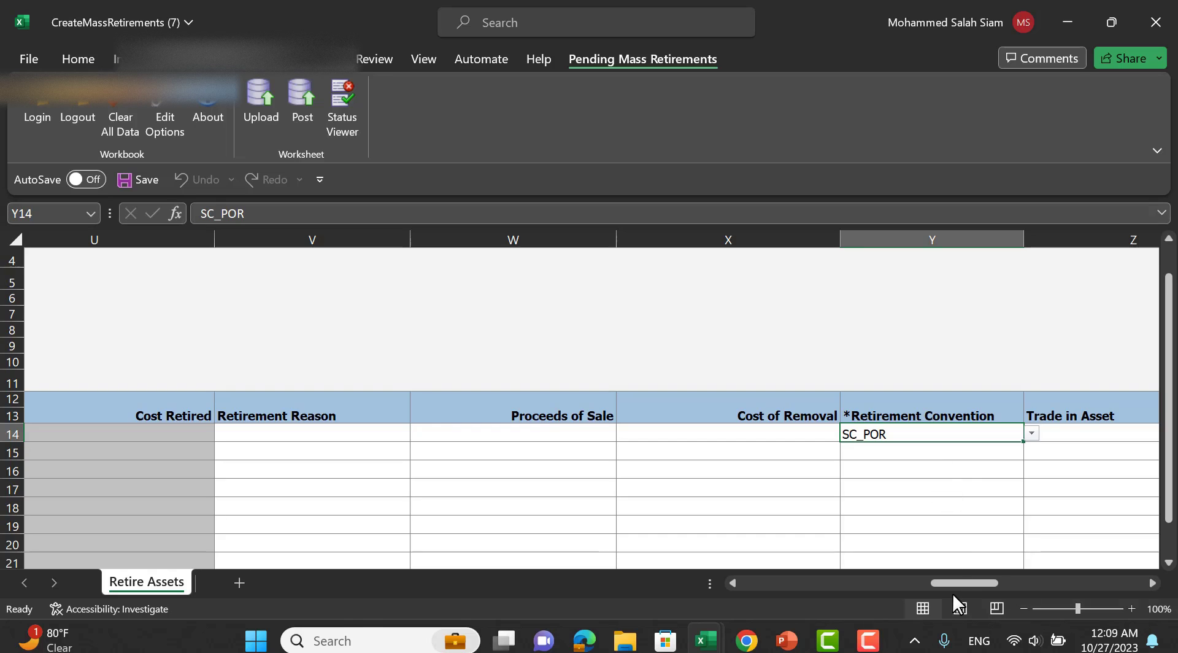
left_click_drag(952, 580, 734, 574)
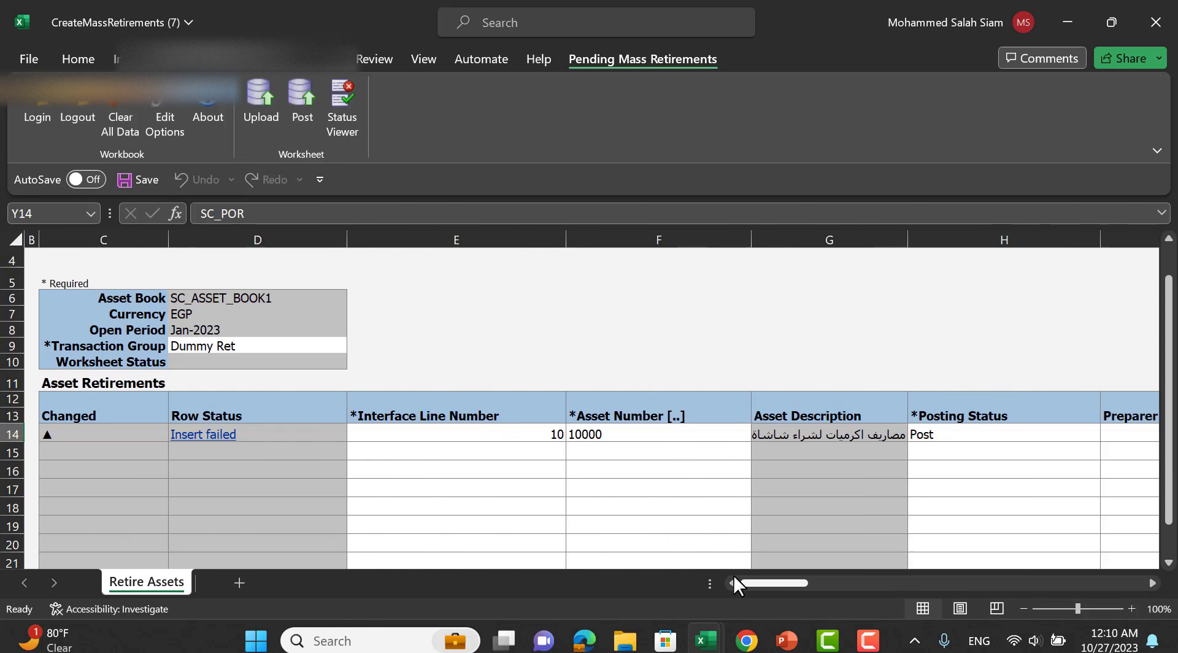
Upload asset 10000's retirement row again; Status Viewer still reports Insert failed for missing parameters.
left_click(261, 101)
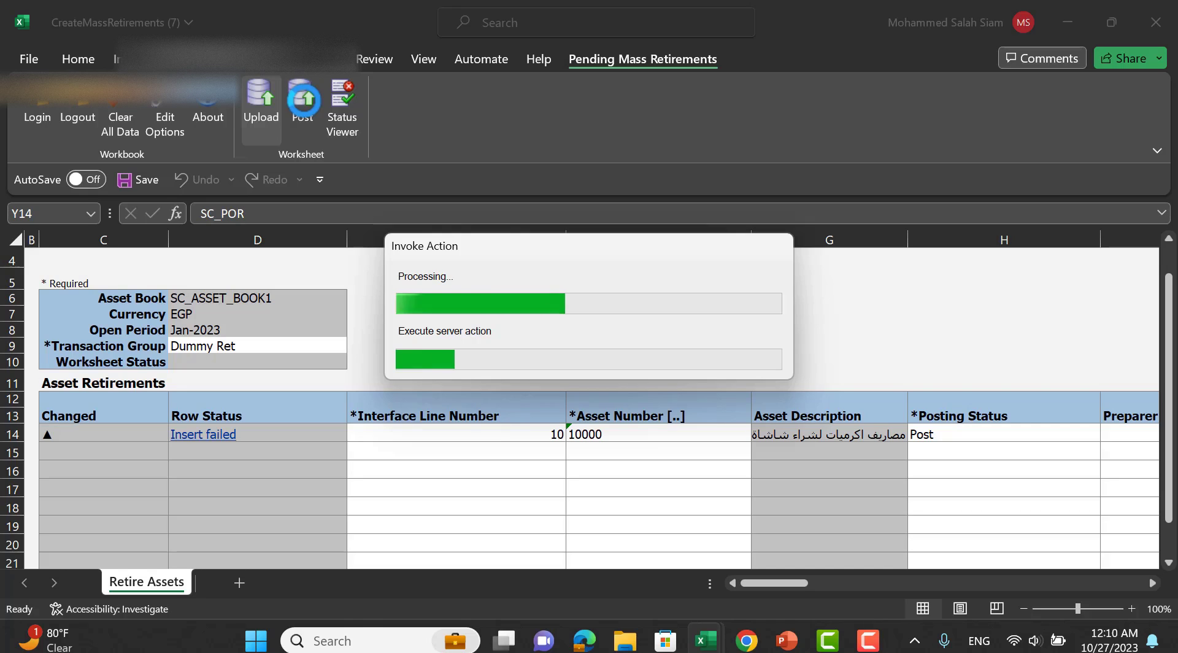
left_click(589, 339)
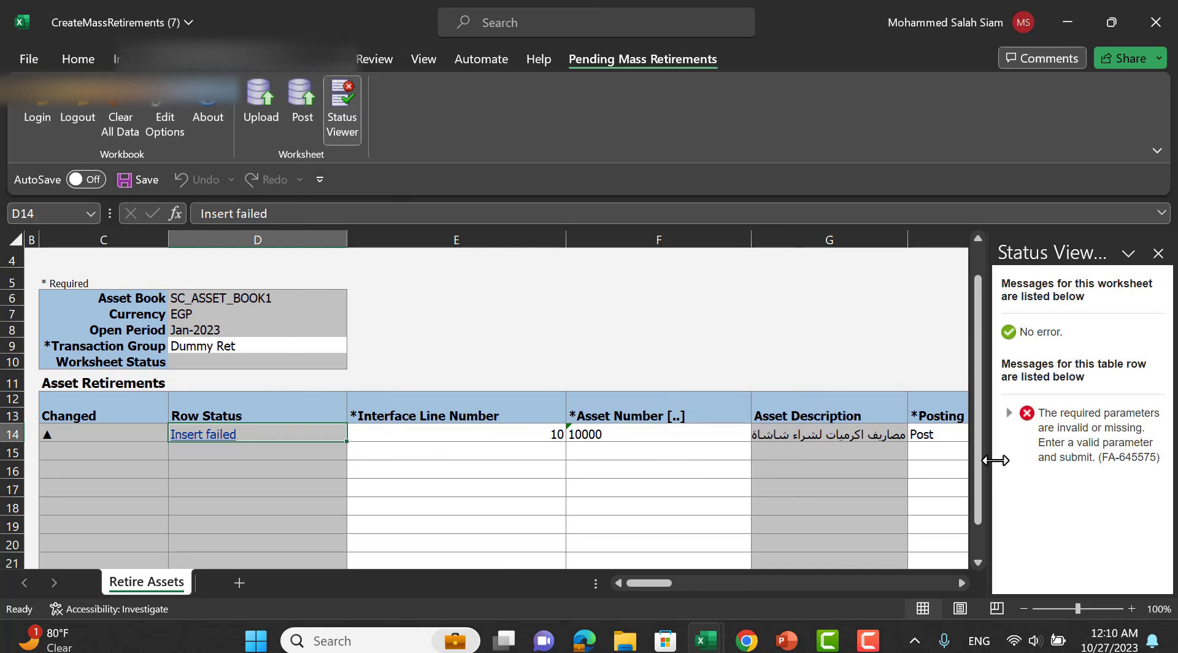
left_click(913, 329)
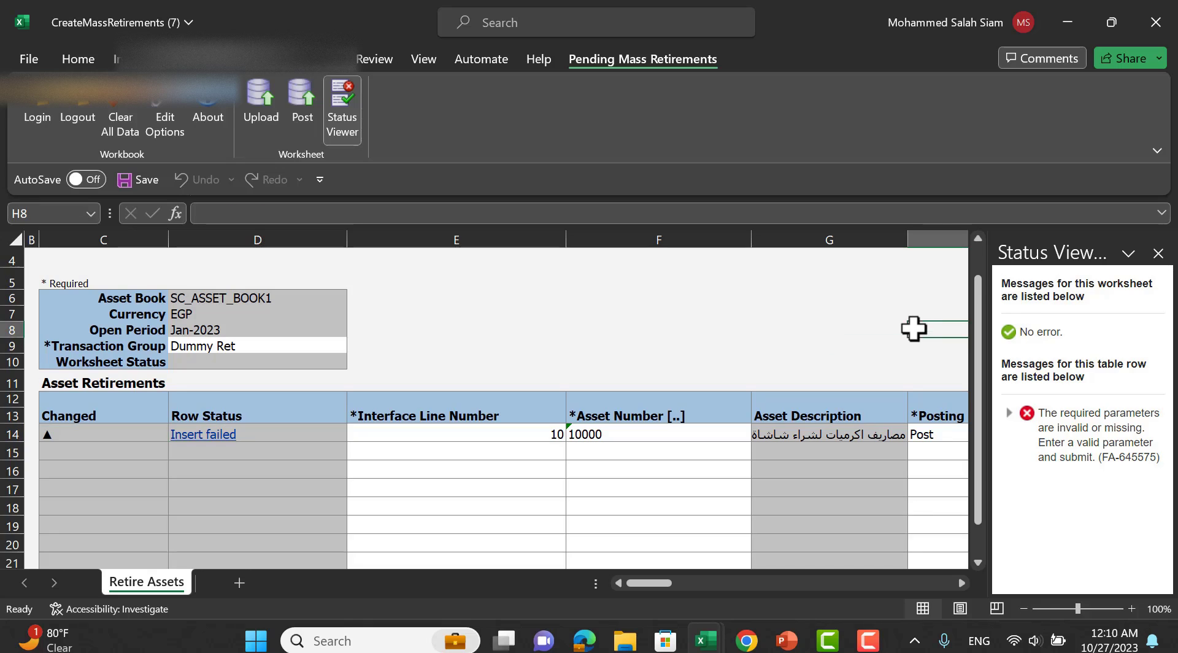
left_click(1159, 253)
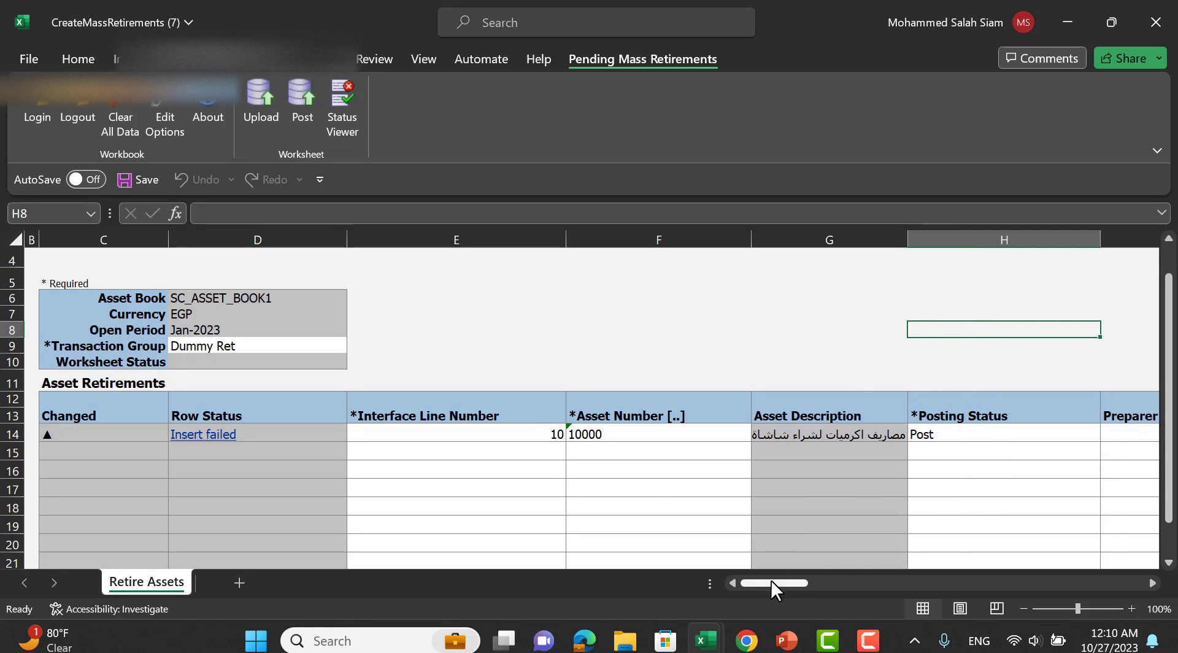
left_click_drag(801, 583, 744, 595)
left_click(878, 432)
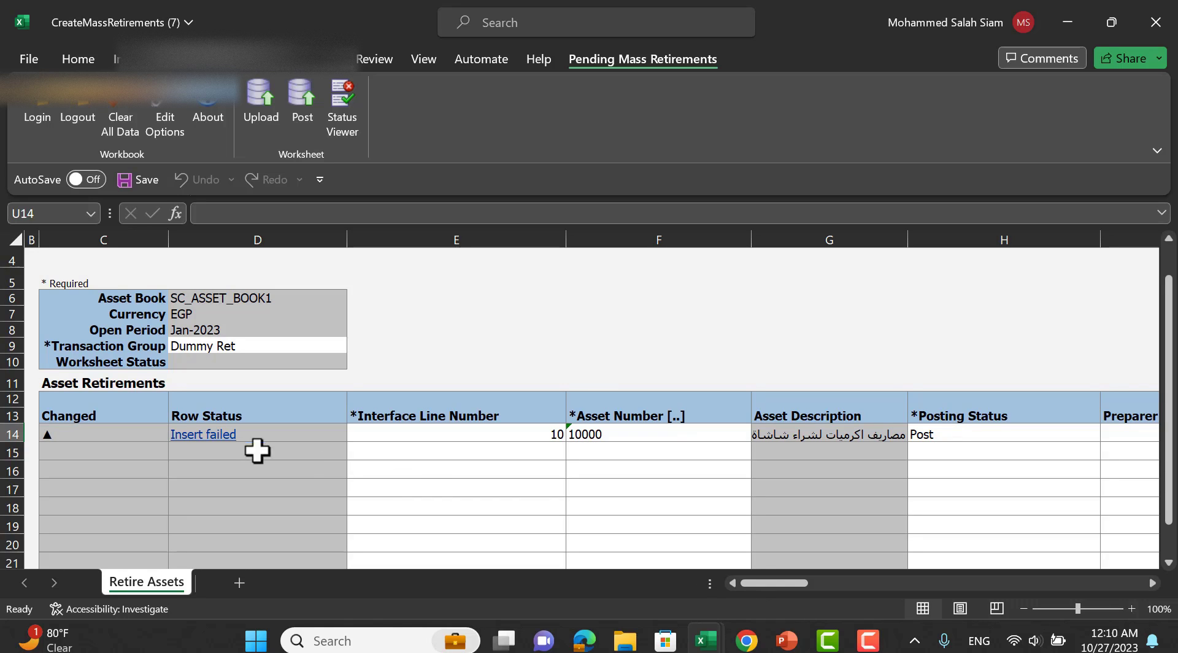
Inspect row 14's failed status by expanding its error in the Status Viewer.
left_click(206, 438)
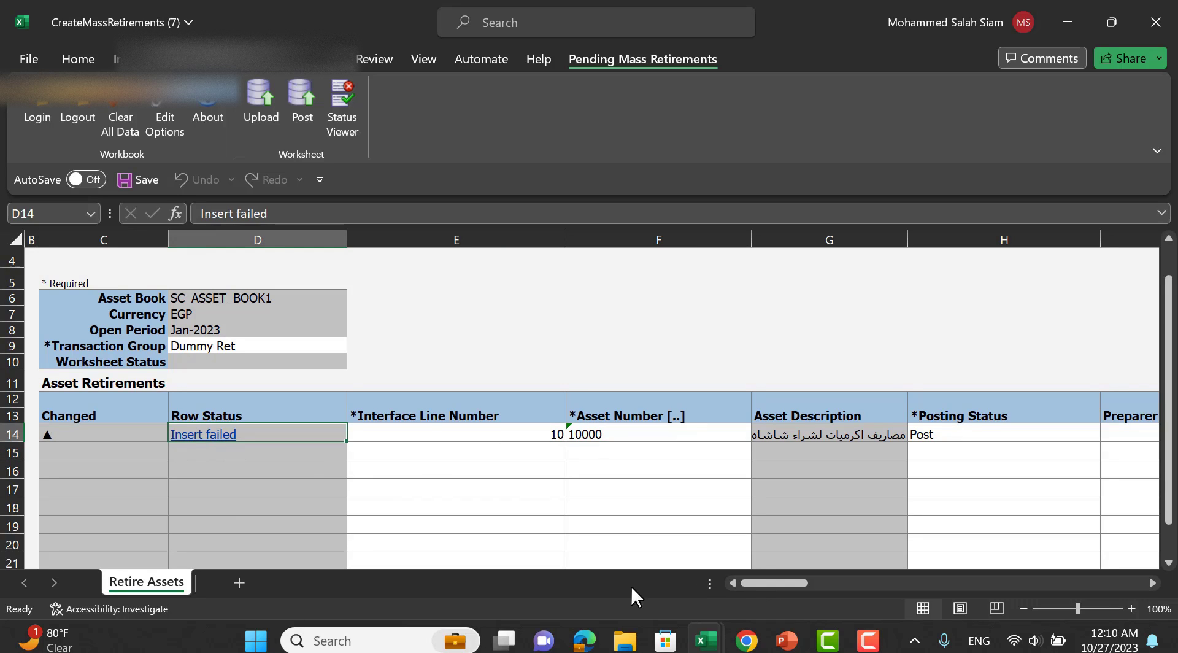
mouse_move(748, 581)
left_mouse_down()
mouse_move(1147, 581)
mouse_move(745, 571)
left_mouse_up()
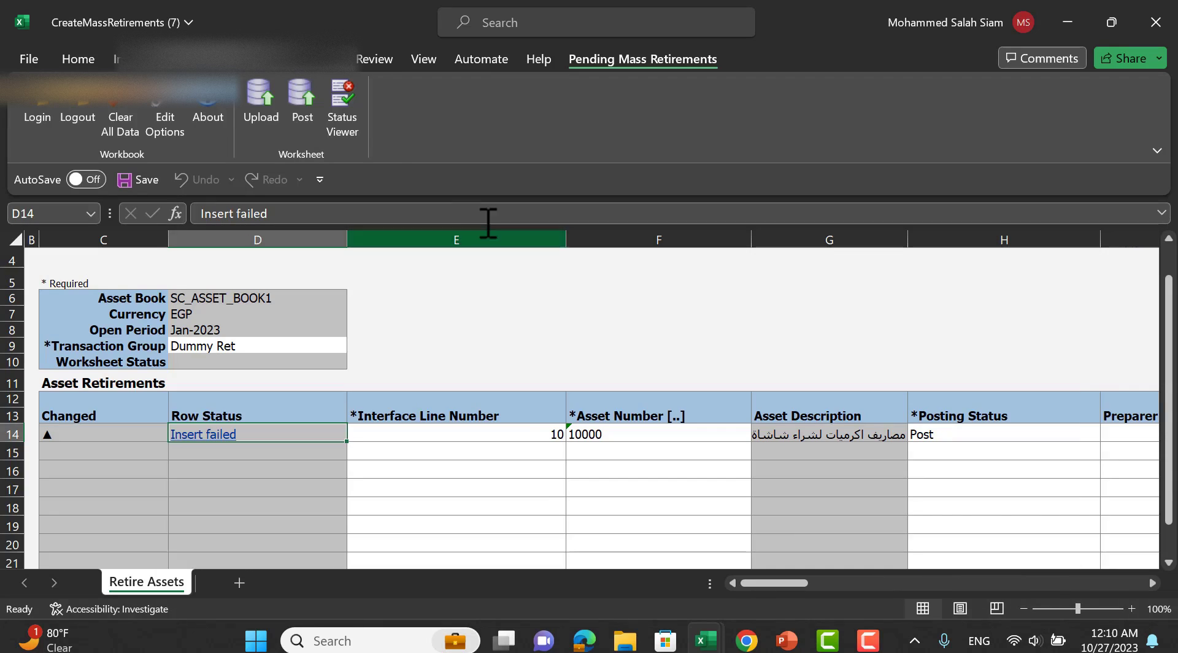
left_click(344, 92)
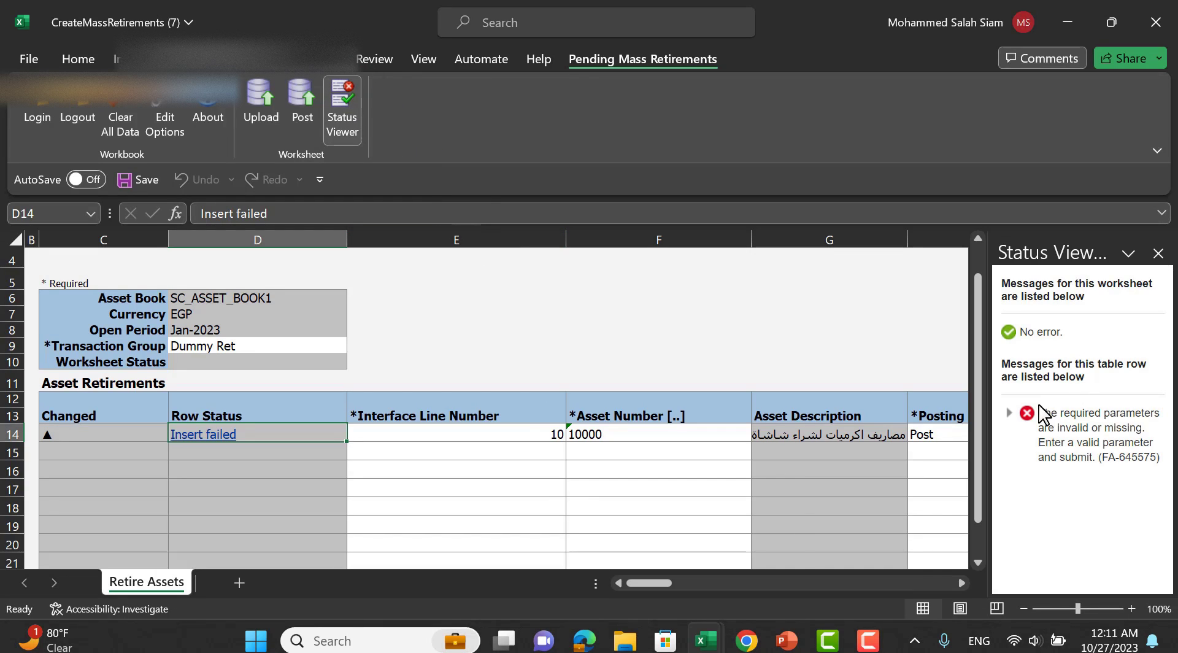
left_click(1009, 413)
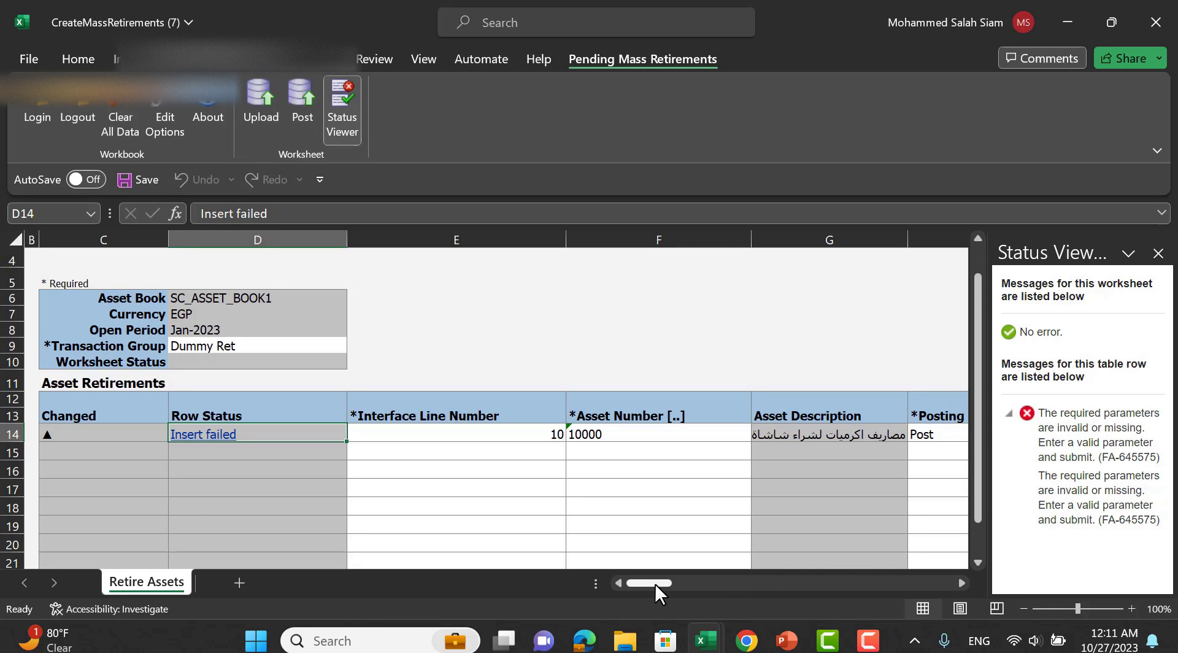
left_click_drag(654, 583, 716, 583)
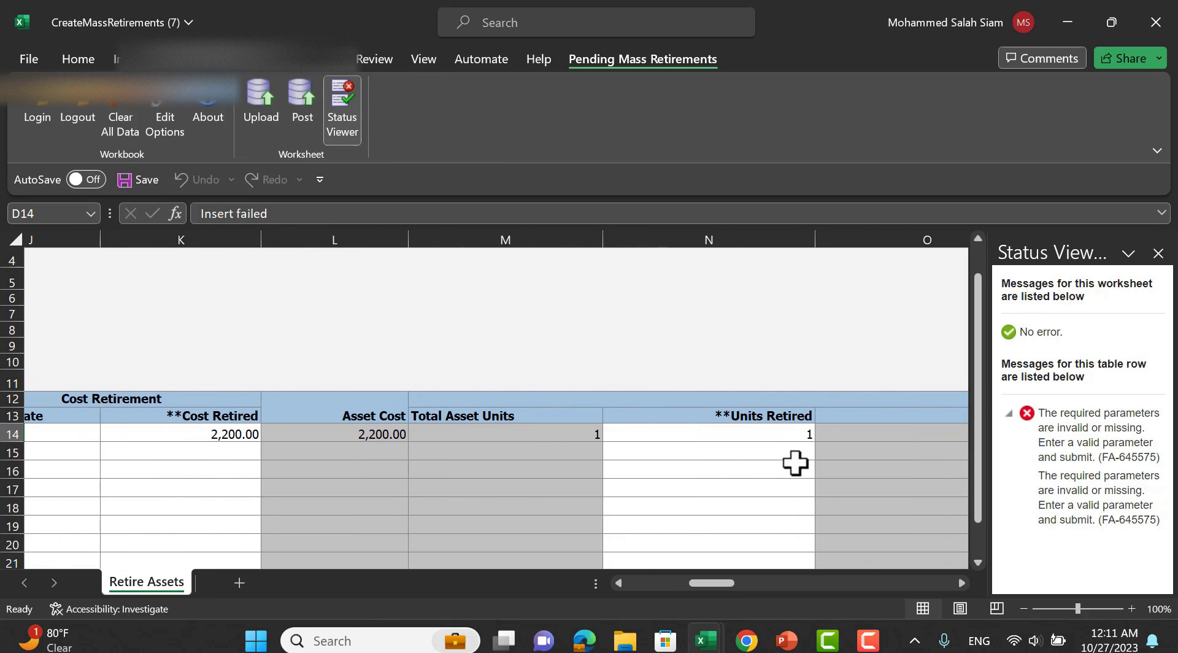
Close the Status Viewer and clear asset 10000's Units Retired value in N14.
left_click(787, 436)
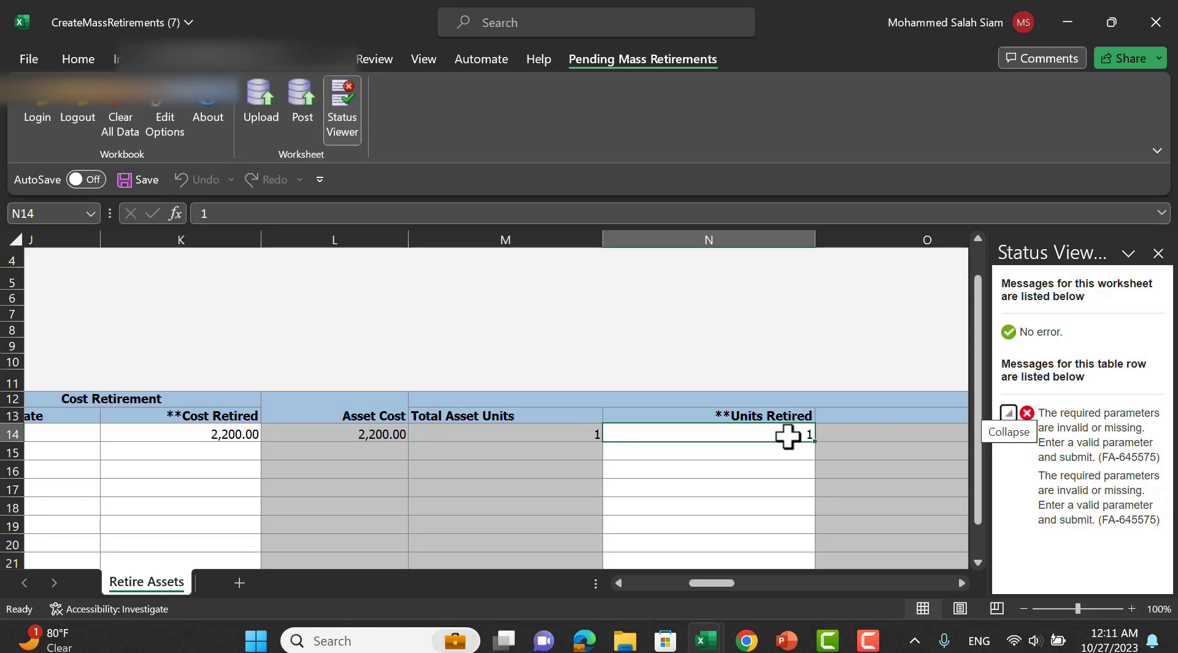
left_click(897, 347)
left_click(1159, 253)
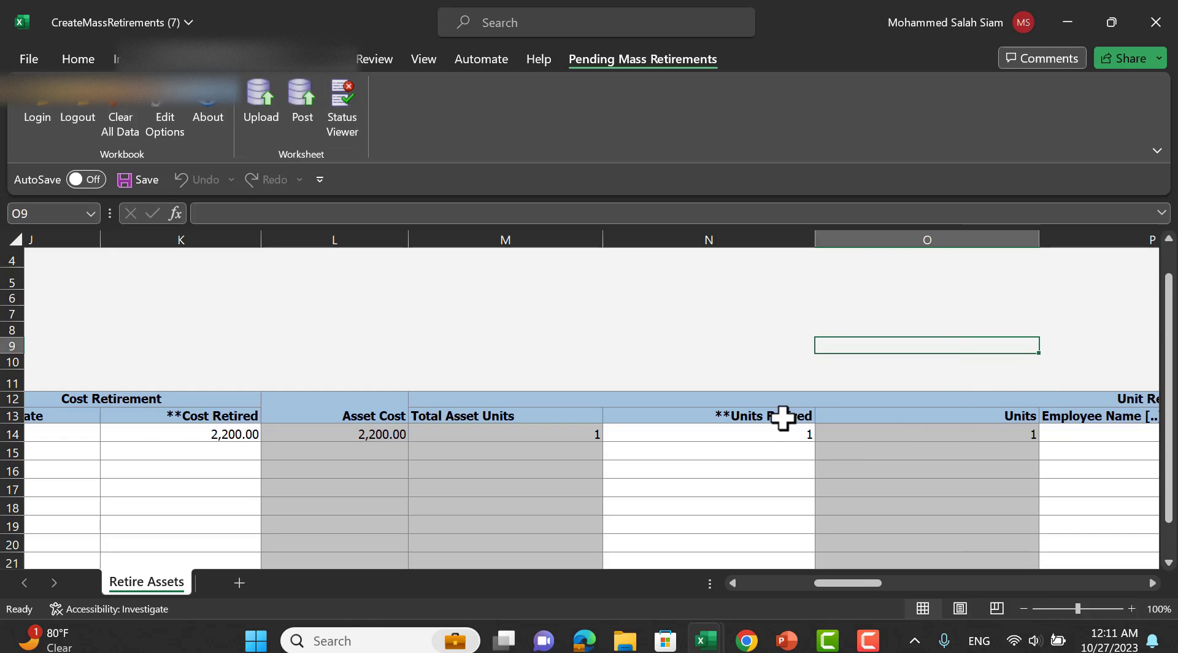
left_click(784, 428)
key("Tab")
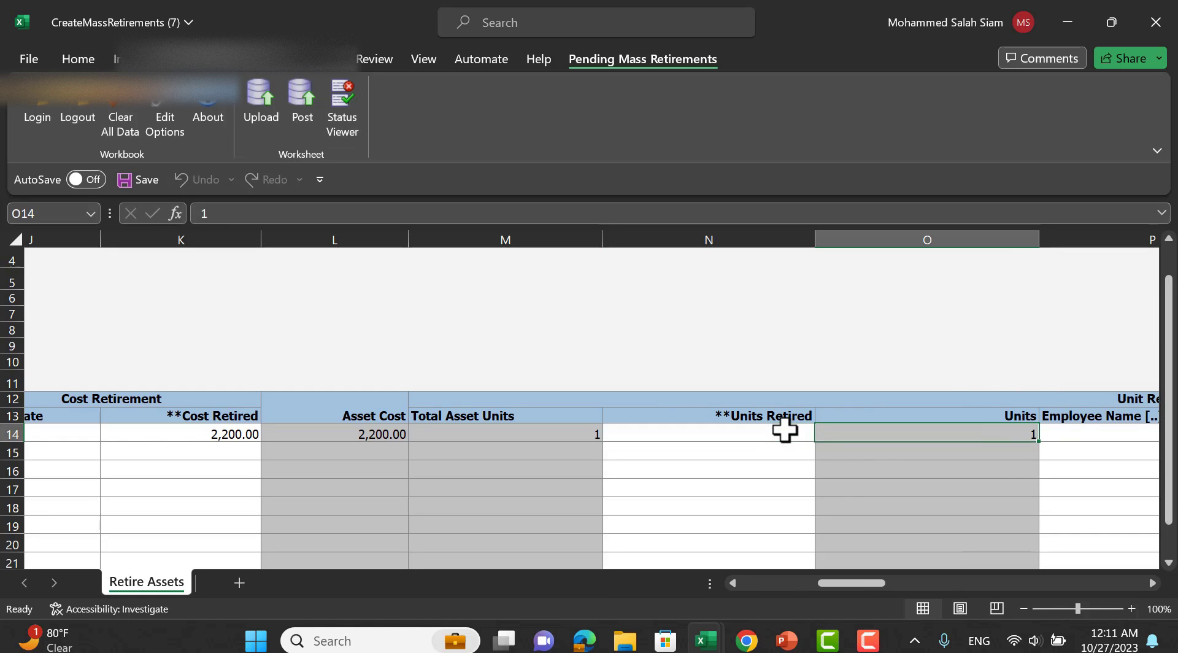
left_click_drag(874, 584, 907, 574)
Search Assignments for employee names starting with 'a' from the Employee Name cell, then close it.
double_click(628, 433)
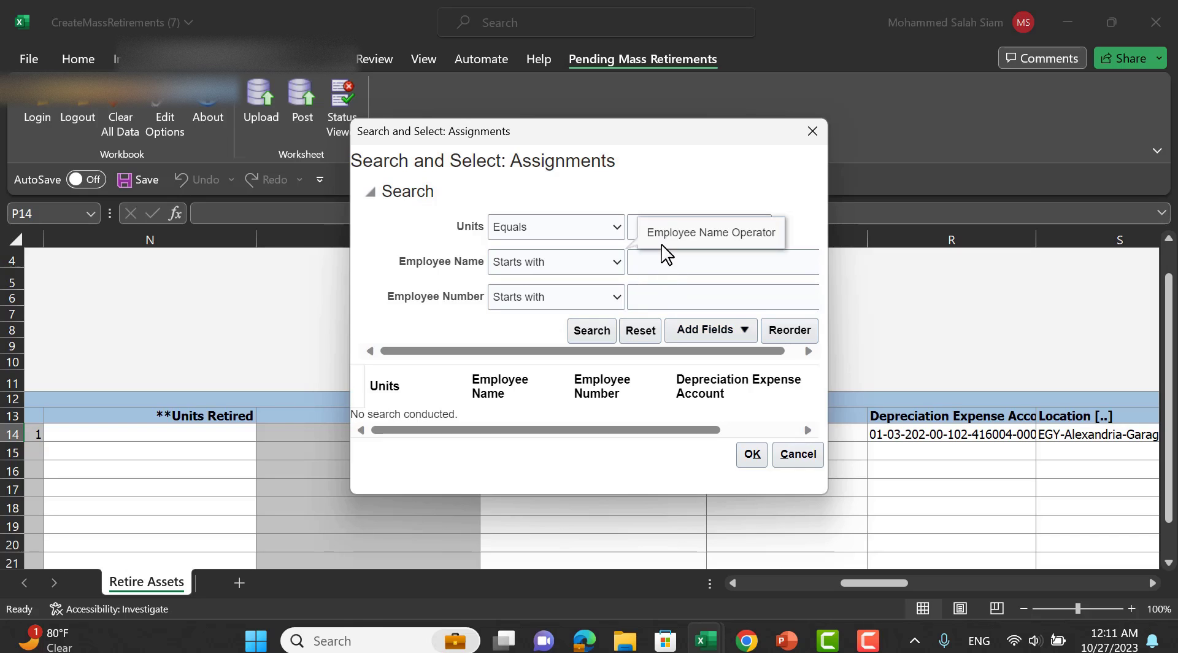
left_click(635, 228)
left_click(641, 261)
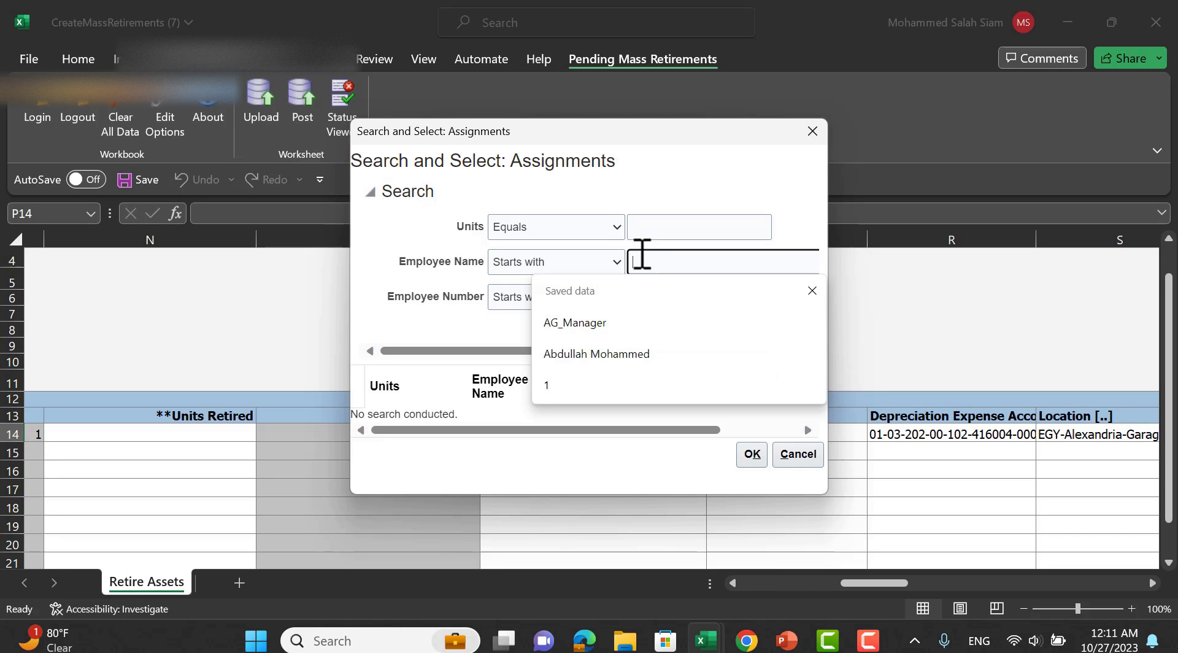
type("a")
left_click(750, 455)
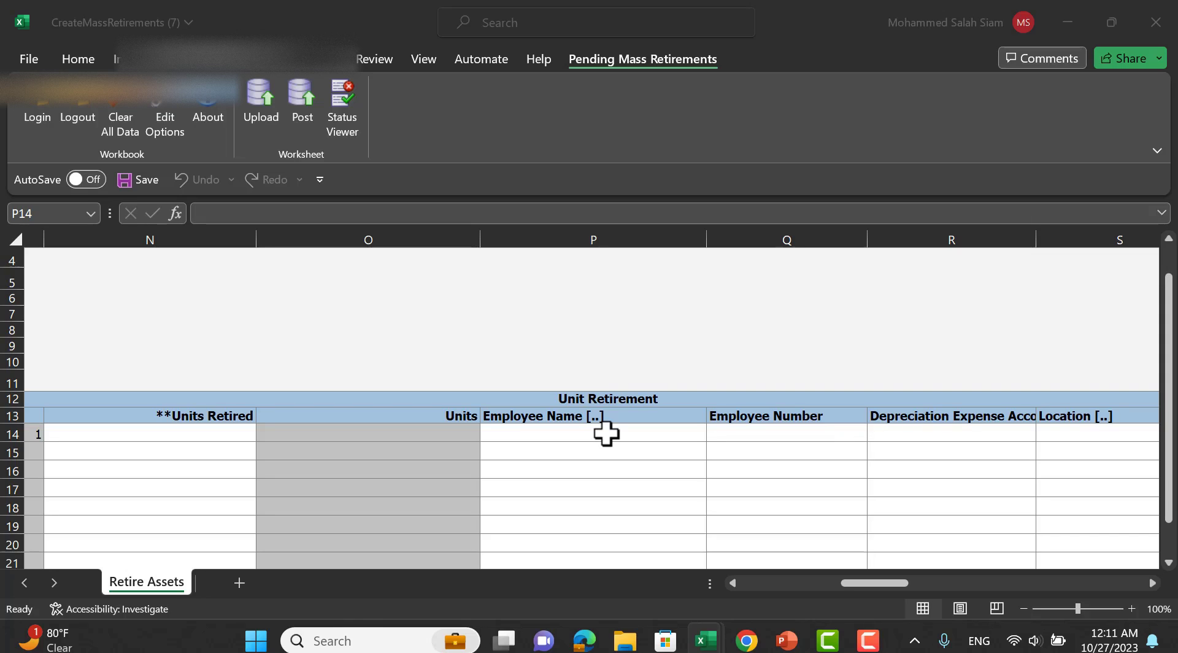
Retry the assignment lookup from the Location cell with 'a' and cancel after no results.
left_click(606, 433)
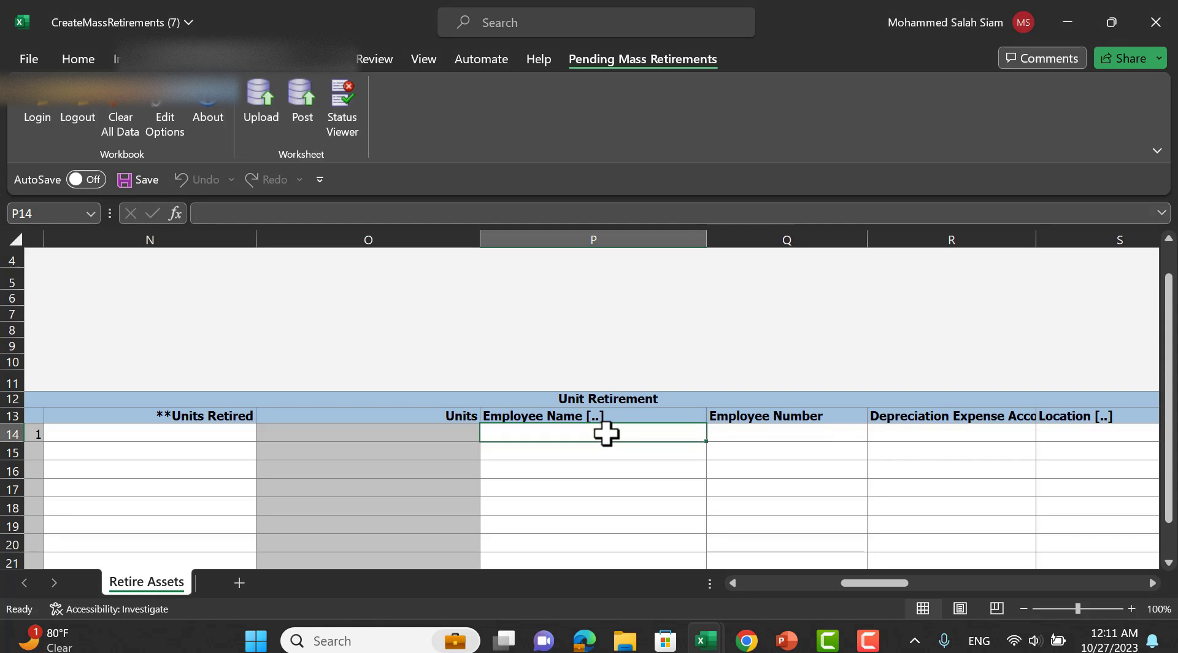
double_click(606, 433)
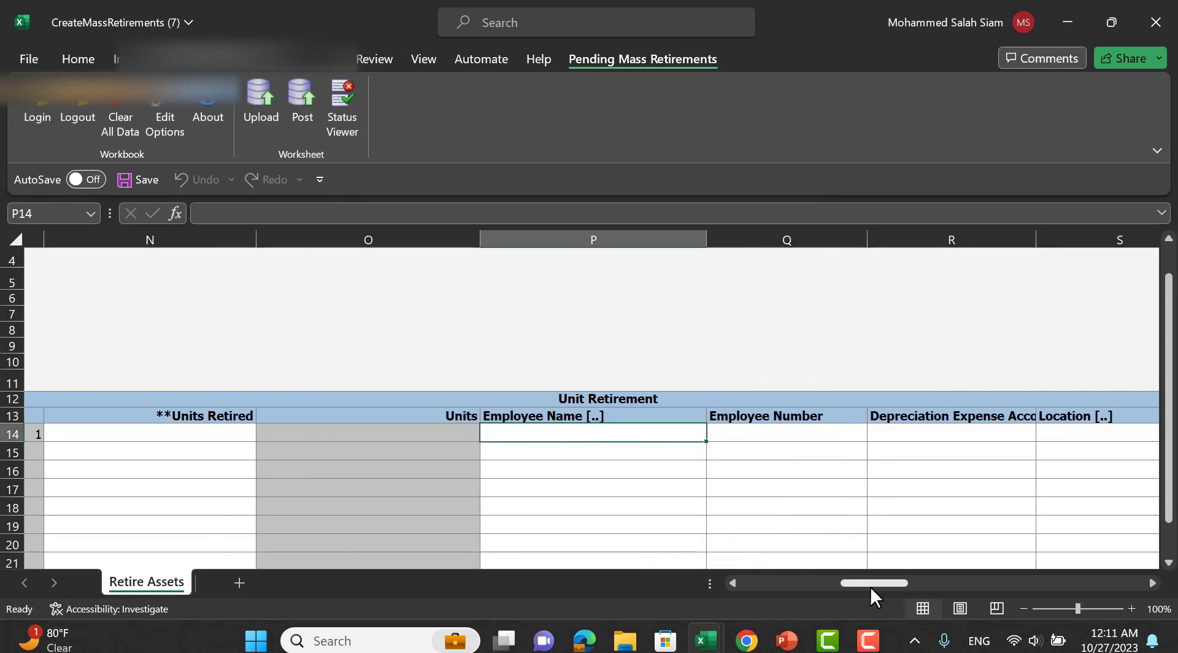
left_click_drag(870, 587, 893, 585)
double_click(899, 435)
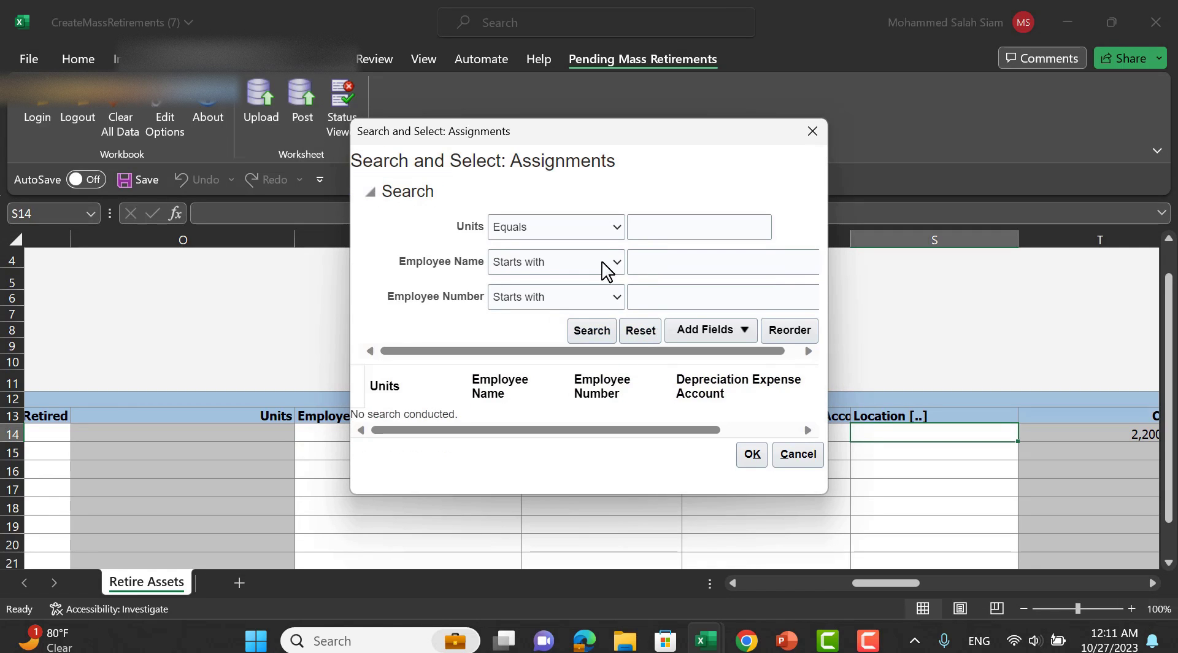
left_click(648, 262)
type("a")
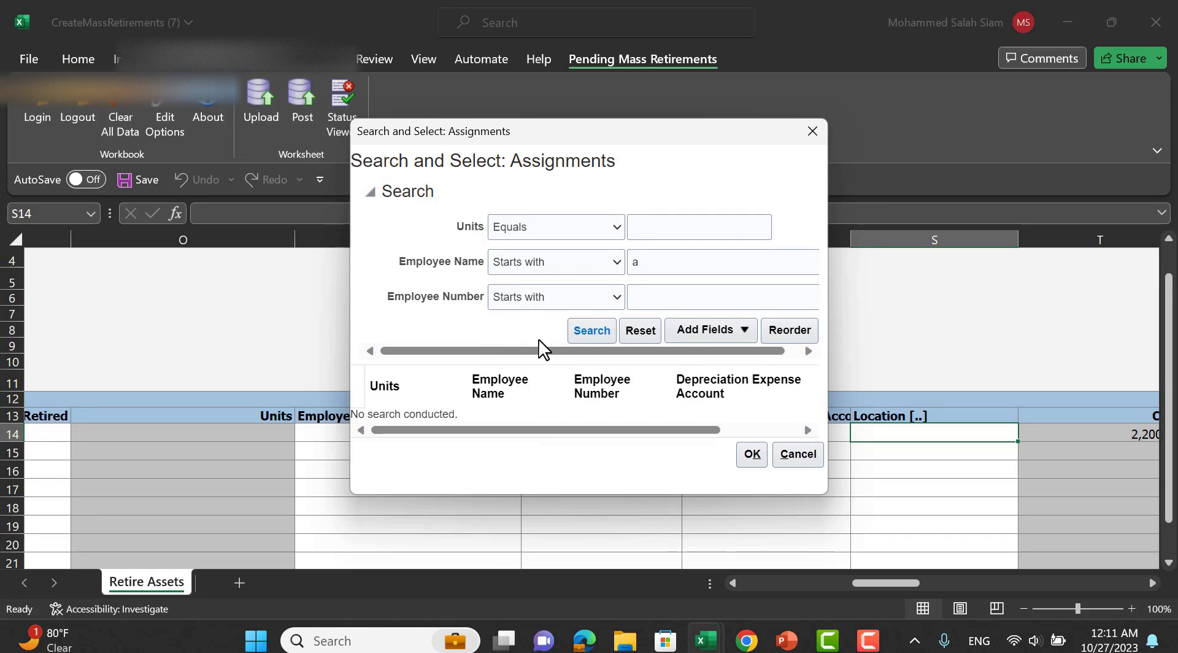
left_click(797, 454)
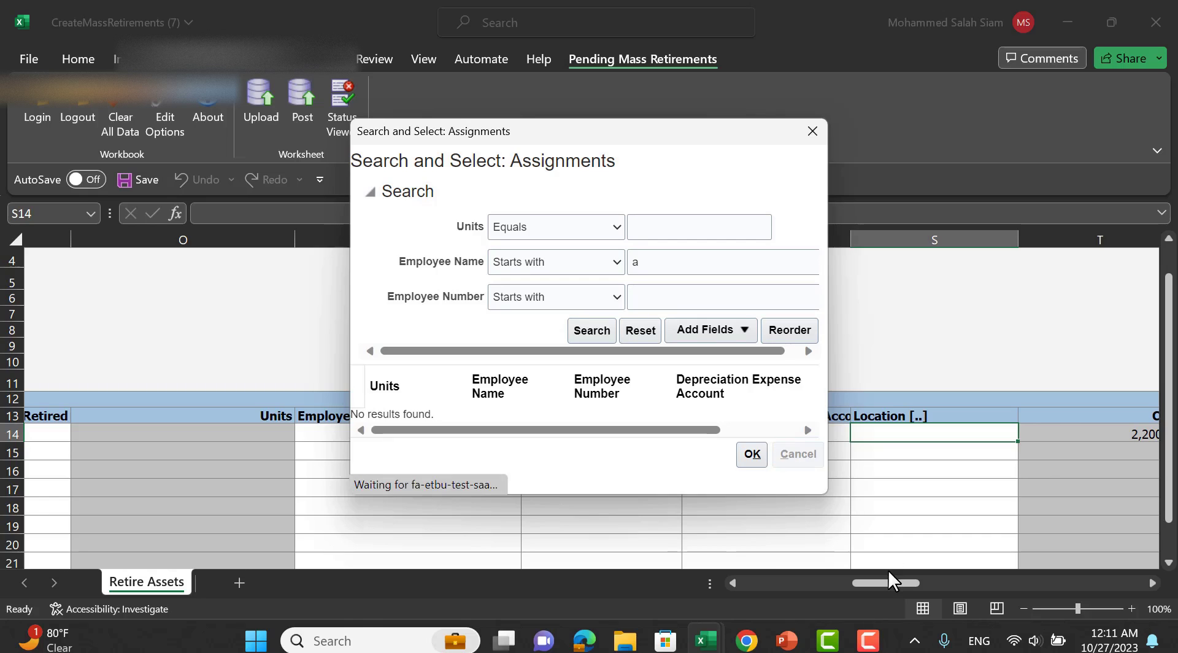
left_click_drag(887, 580, 941, 584)
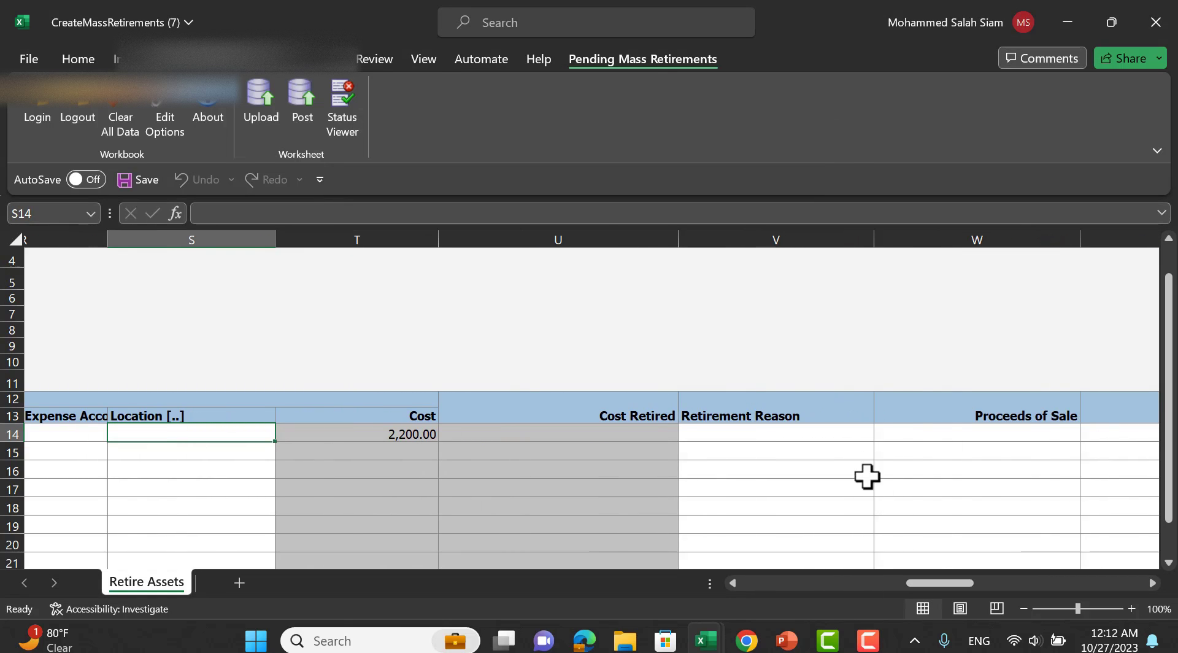
Set row 14's Retirement Reason to Extraordinary.
left_click(847, 434)
left_click(882, 433)
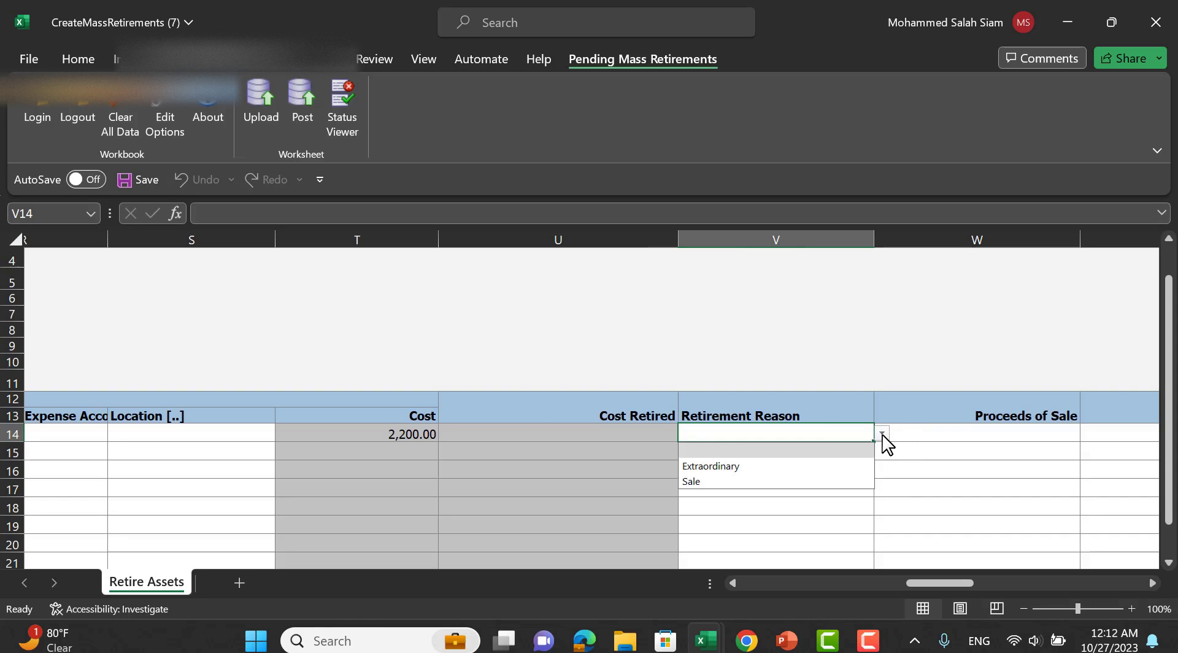
left_click(792, 466)
left_click_drag(951, 586, 1041, 582)
Upload the retirement row to Oracle with the default Upload Options.
left_click_drag(861, 562, 746, 549)
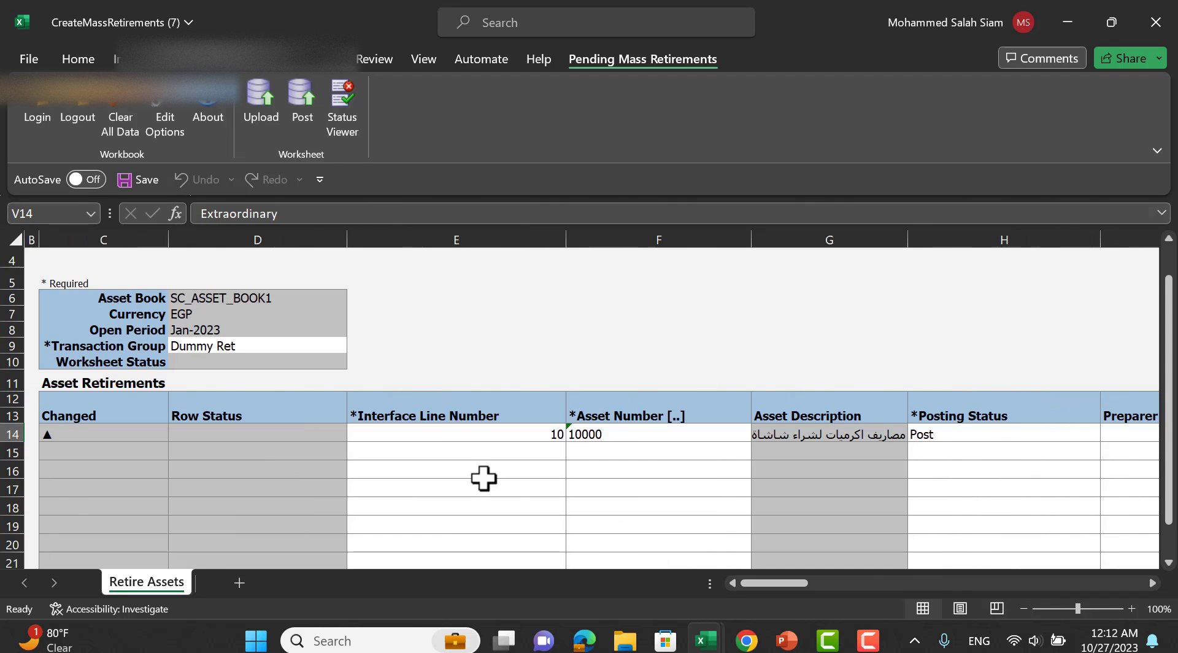
left_click(268, 116)
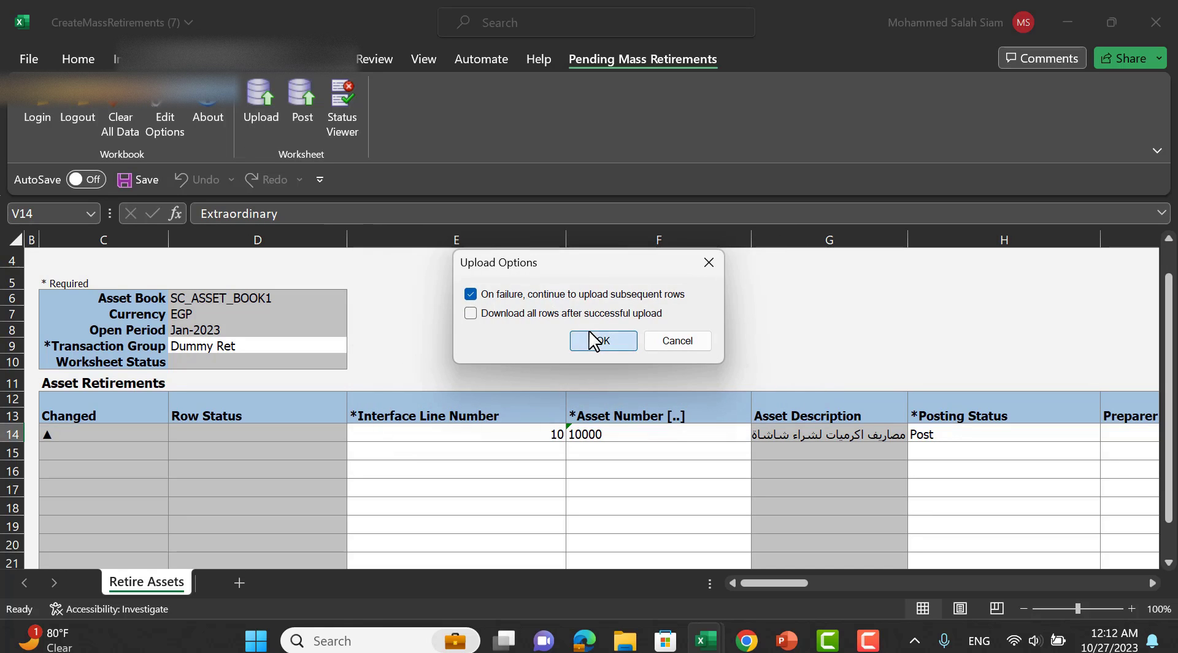
left_click(596, 339)
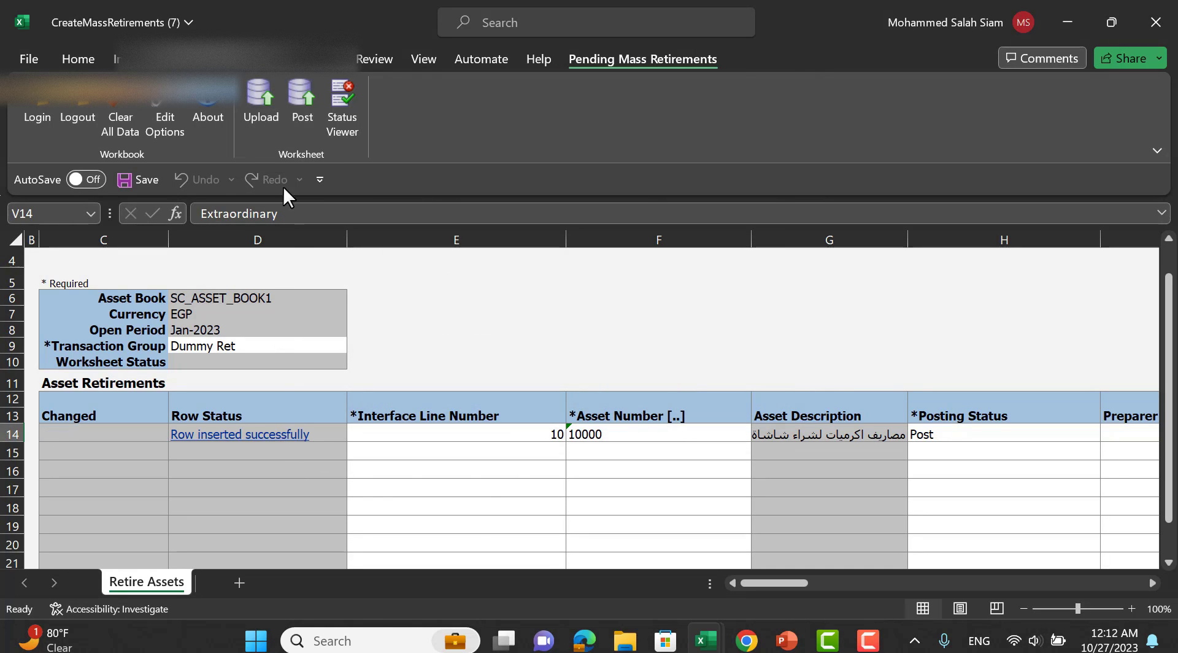
Post asset 10000's inserted retirement, dismiss the can't-reach-page error, and switch to the Chrome window.
left_click_drag(789, 583, 320, 120)
left_click(302, 106)
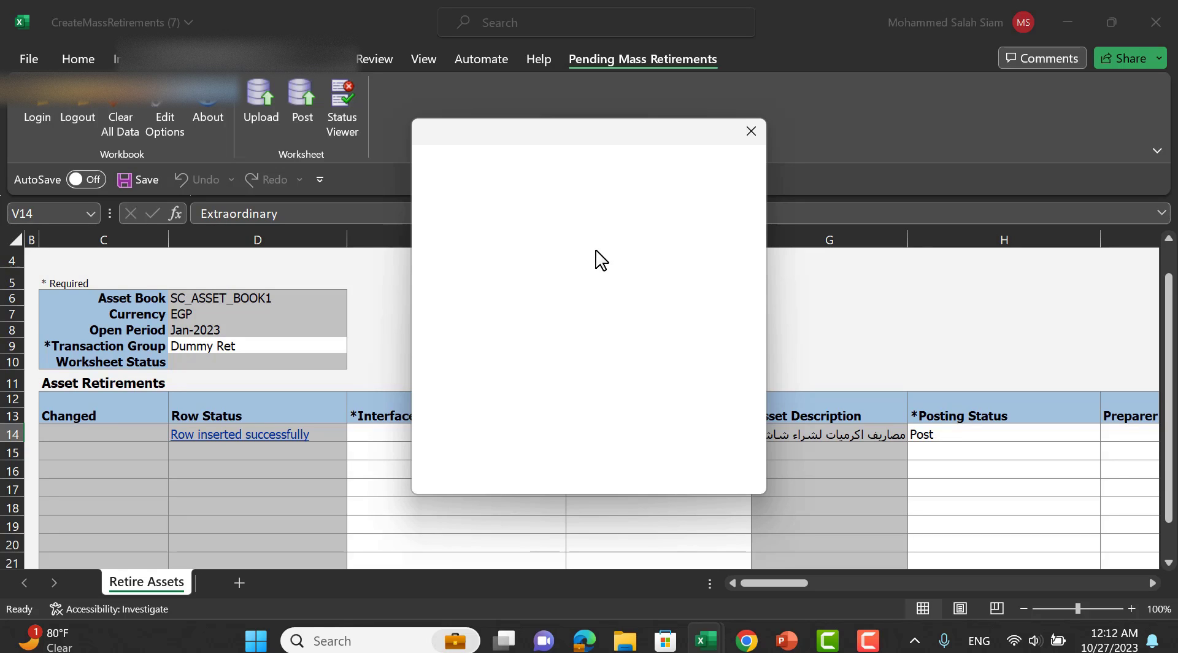
left_click_drag(648, 146, 677, 164)
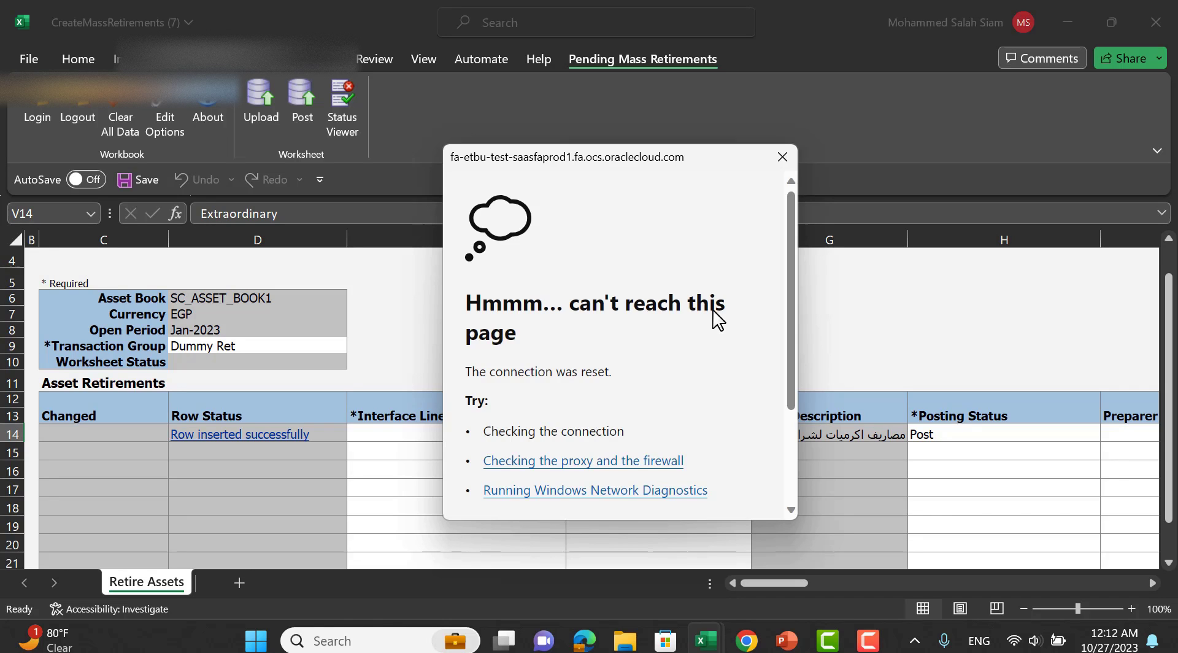
left_click(782, 157)
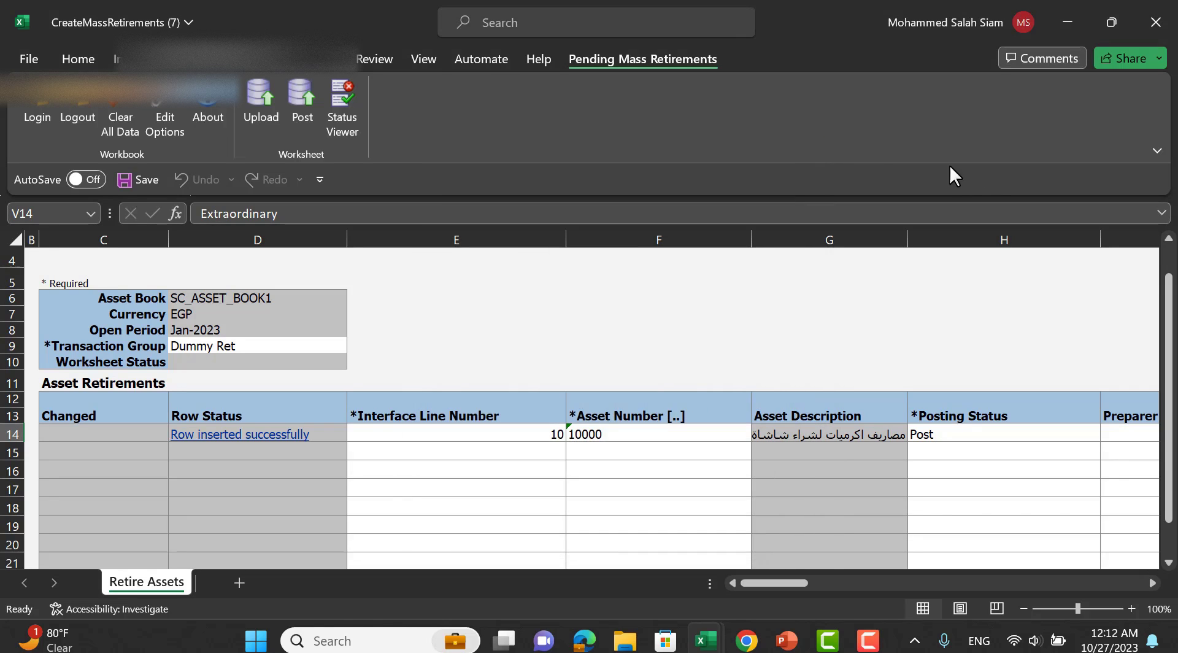
key("alt+Tab")
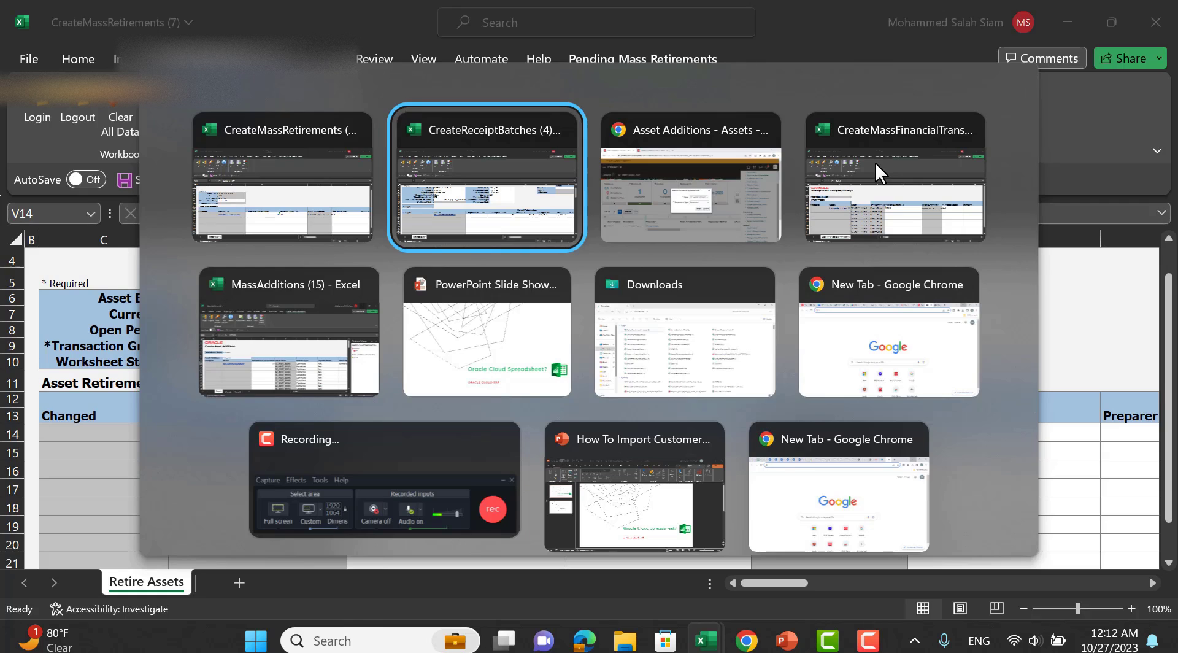
key("alt+Tab")
Review the Depreciation, Transfers and incomplete Additions summaries in the Assets work area, returning Home.
left_click(706, 280)
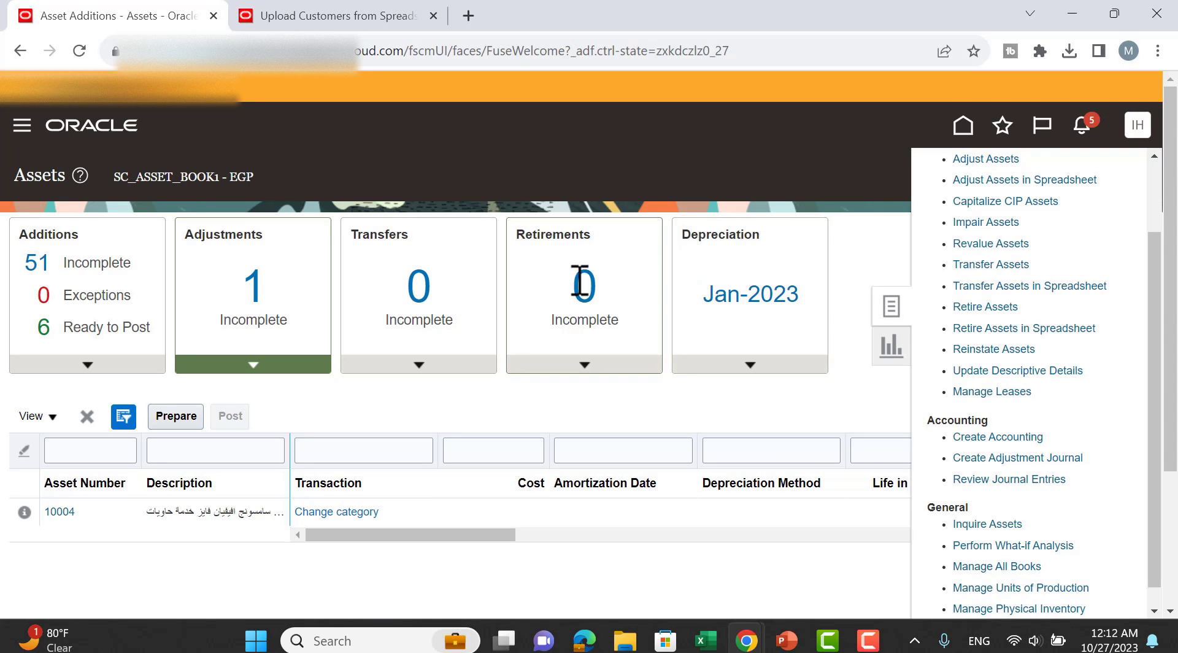
left_click(745, 270)
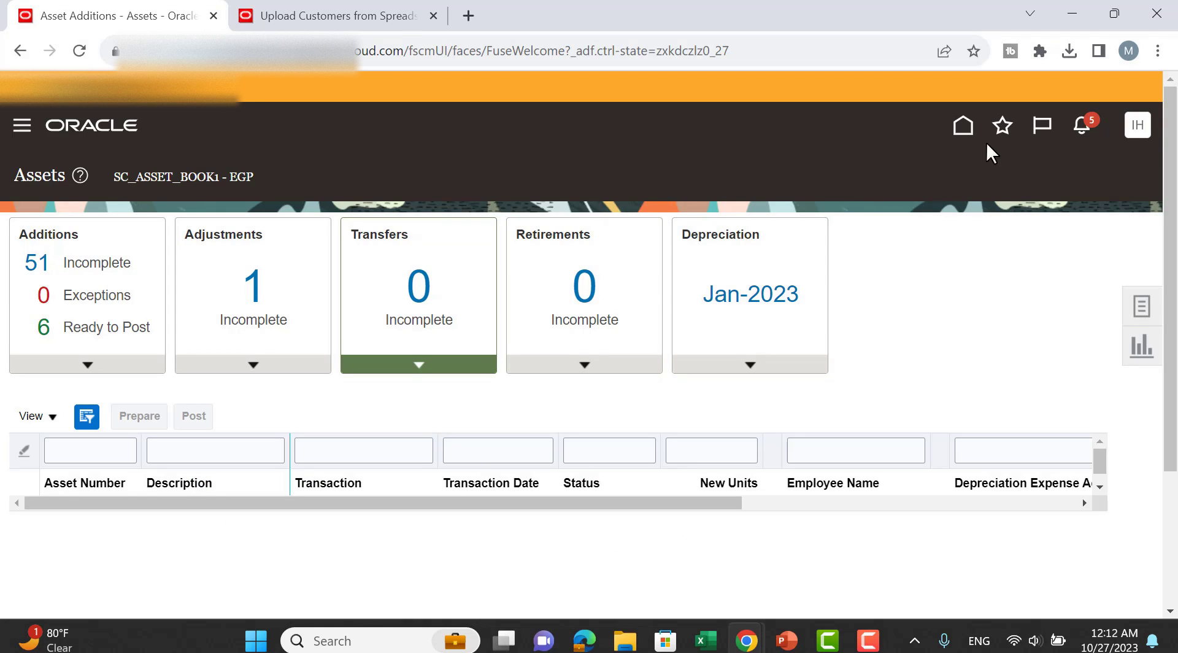
left_click(965, 136)
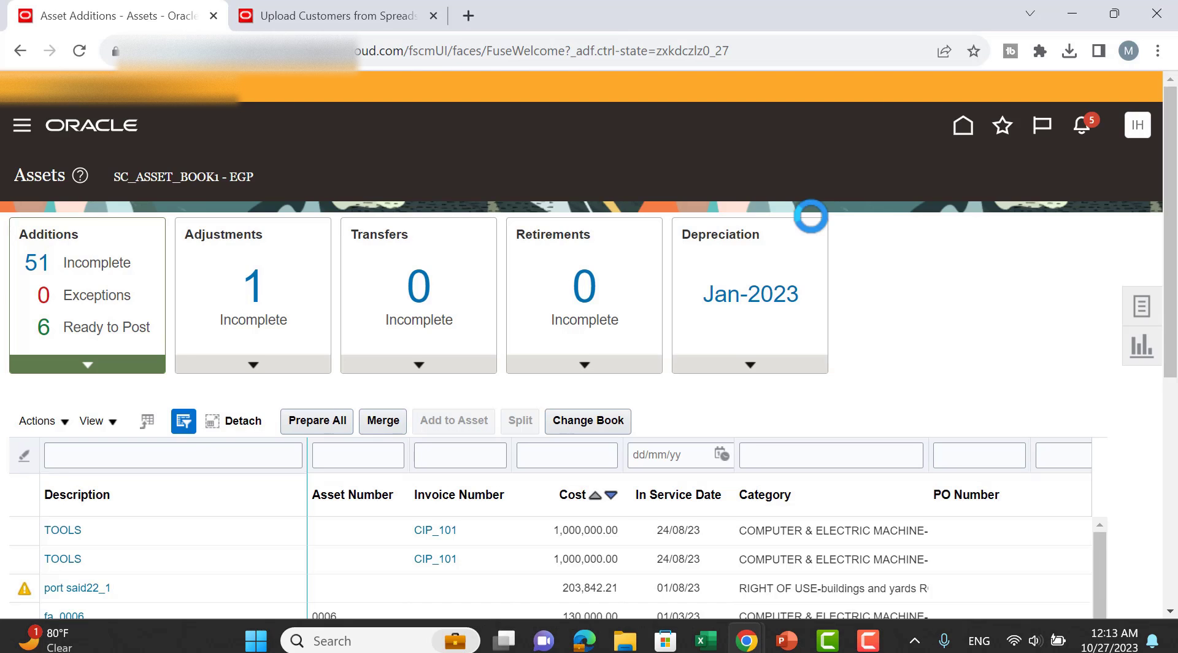
left_click(744, 276)
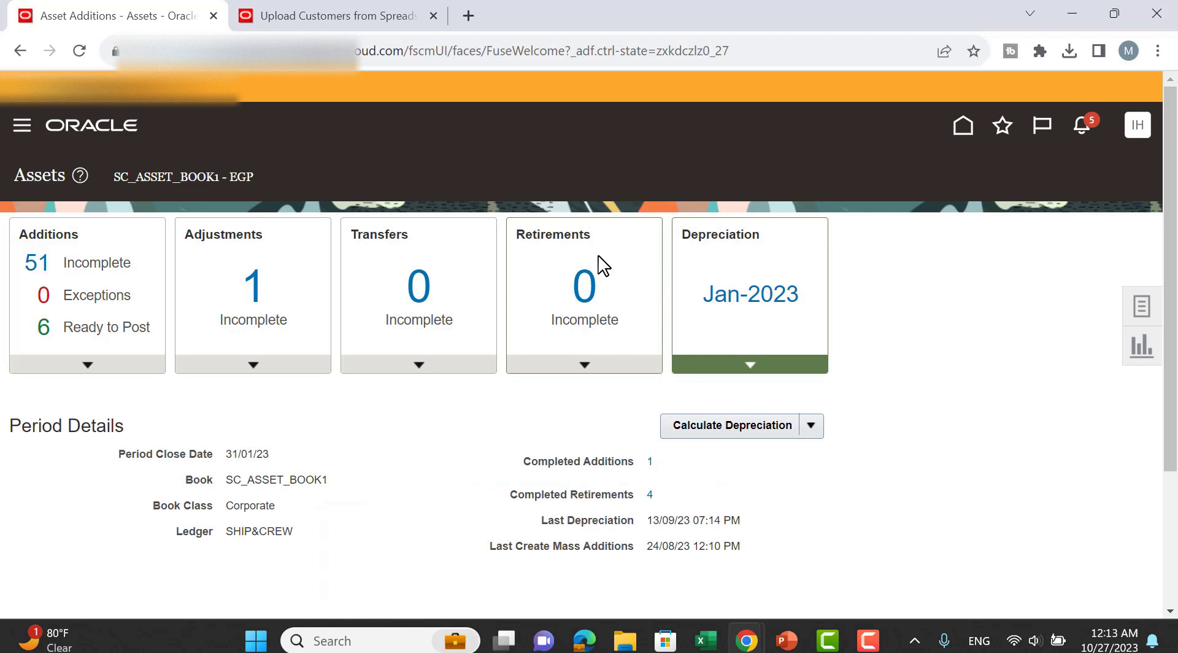
left_click(384, 270)
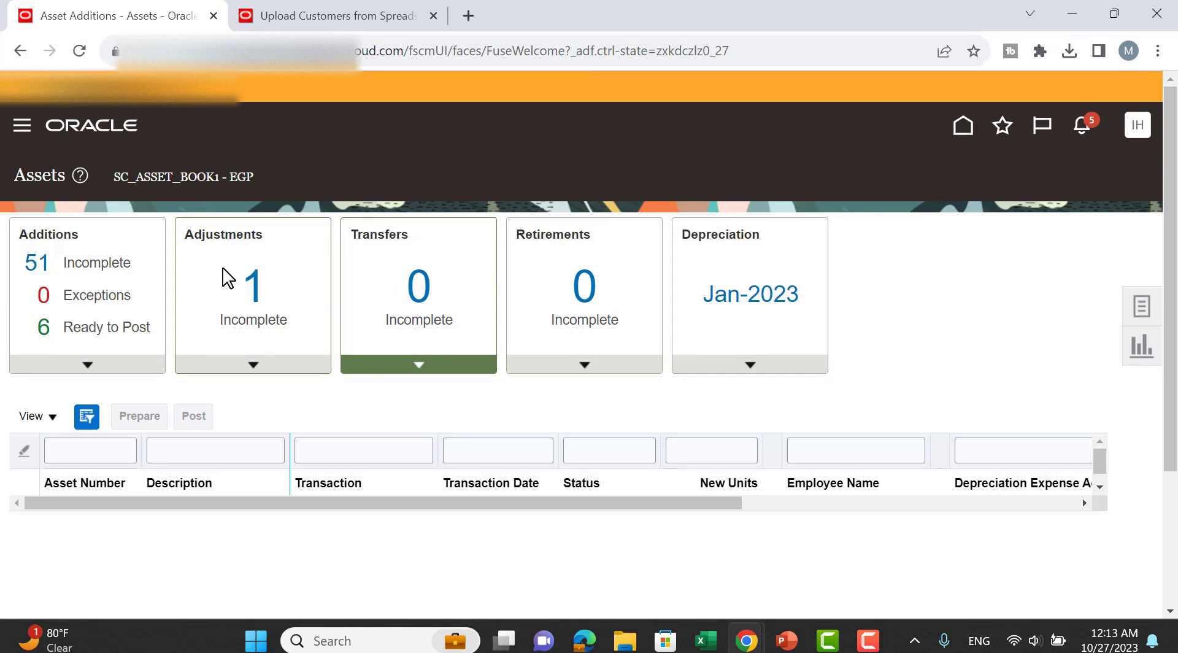
left_click(139, 269)
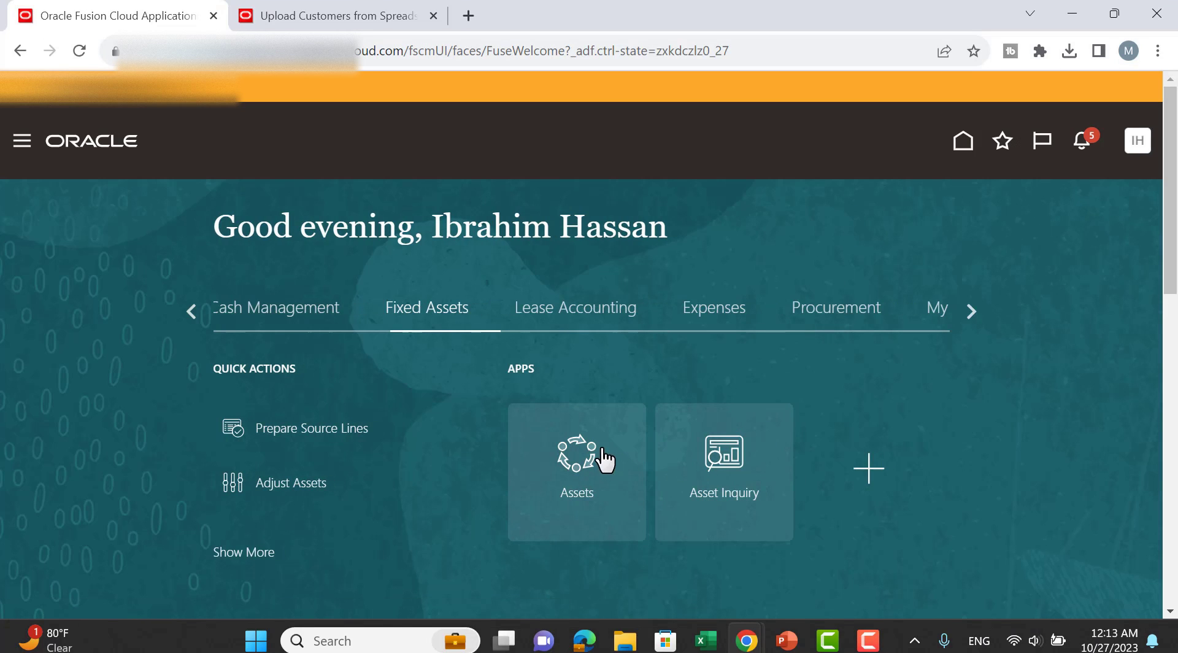
left_click(604, 459)
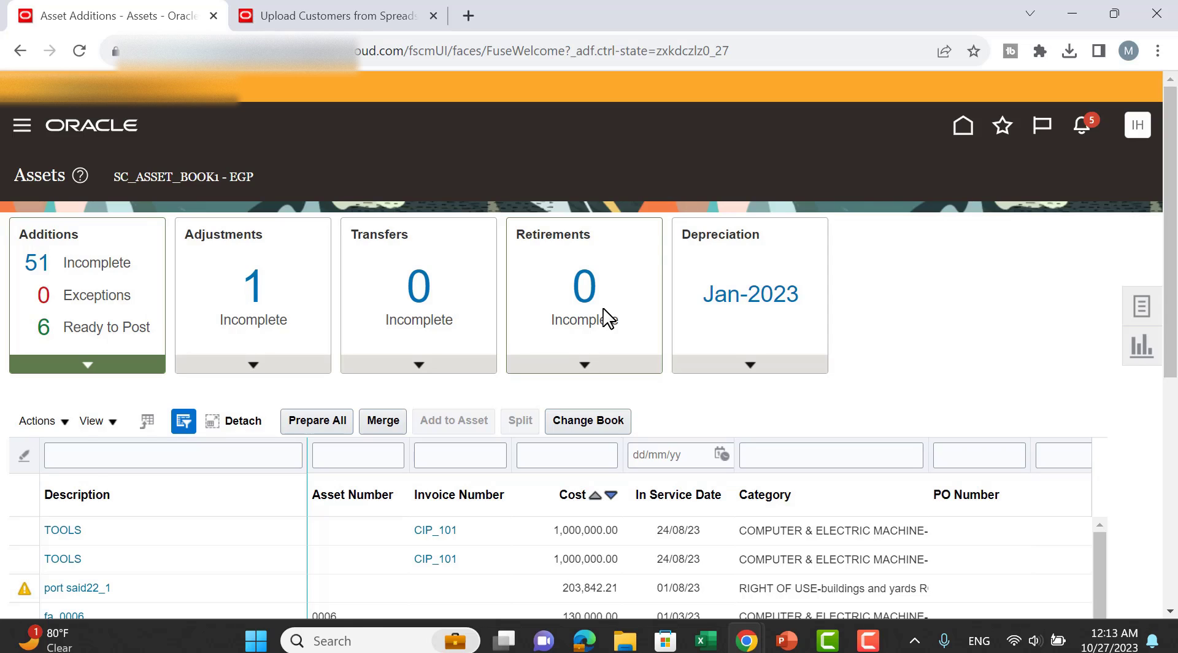
left_click(789, 256)
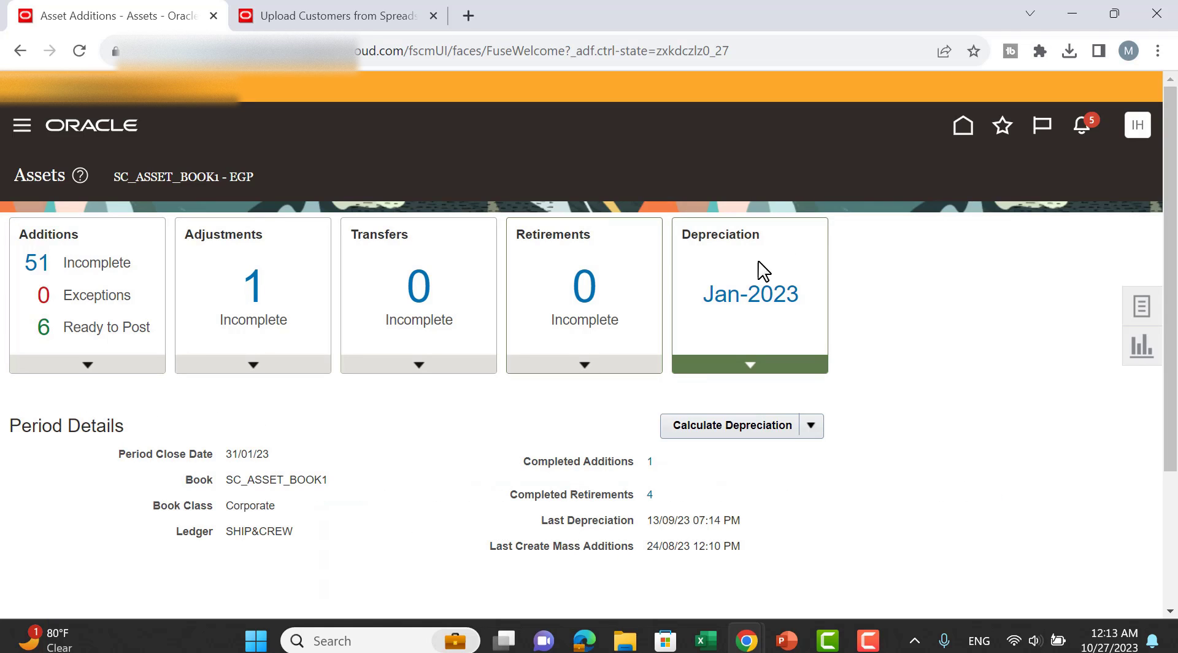
left_click(963, 129)
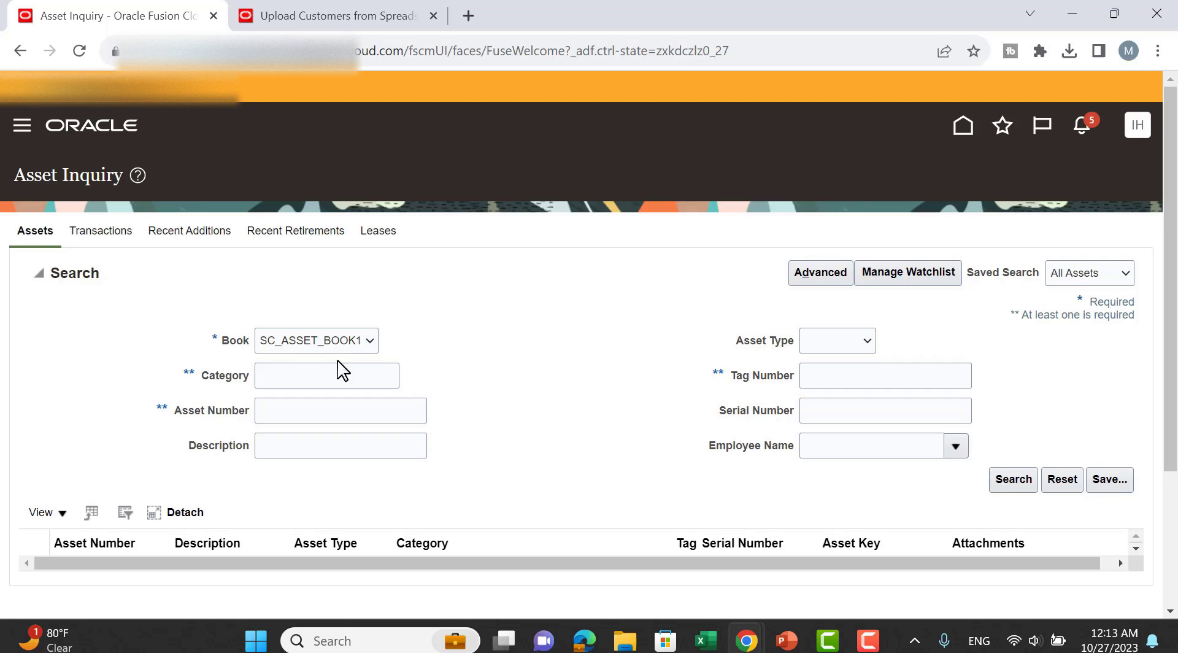
Search Asset Inquiry for asset 10000 and open its transaction history.
left_click(322, 371)
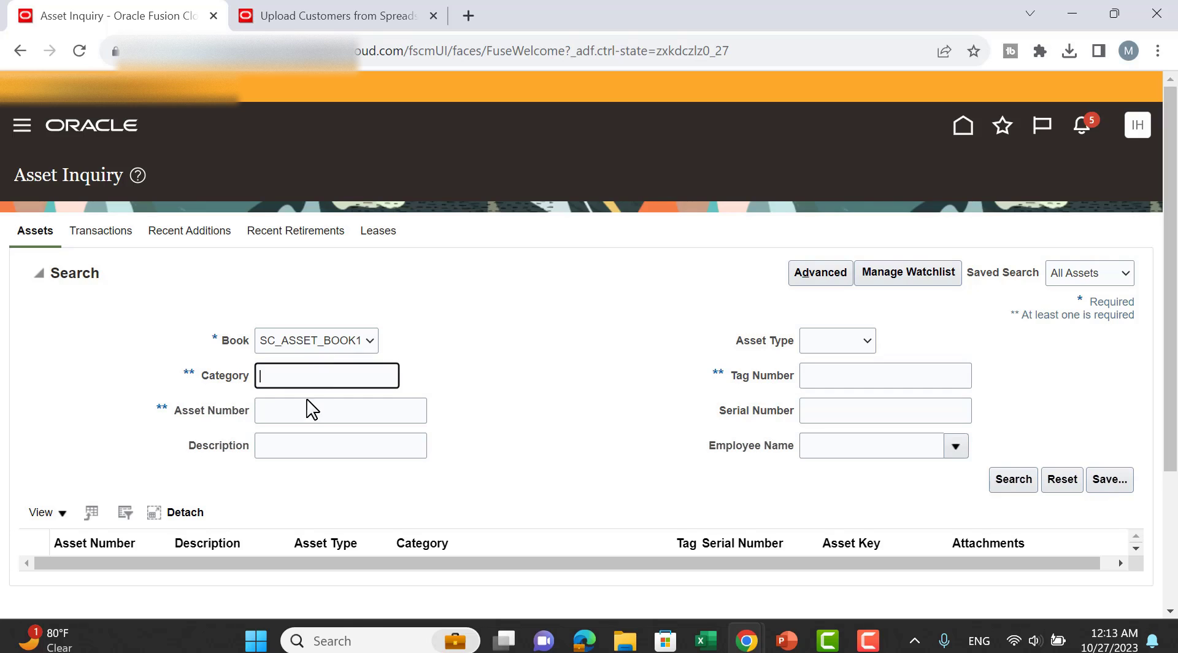
left_click(301, 411)
type("10000")
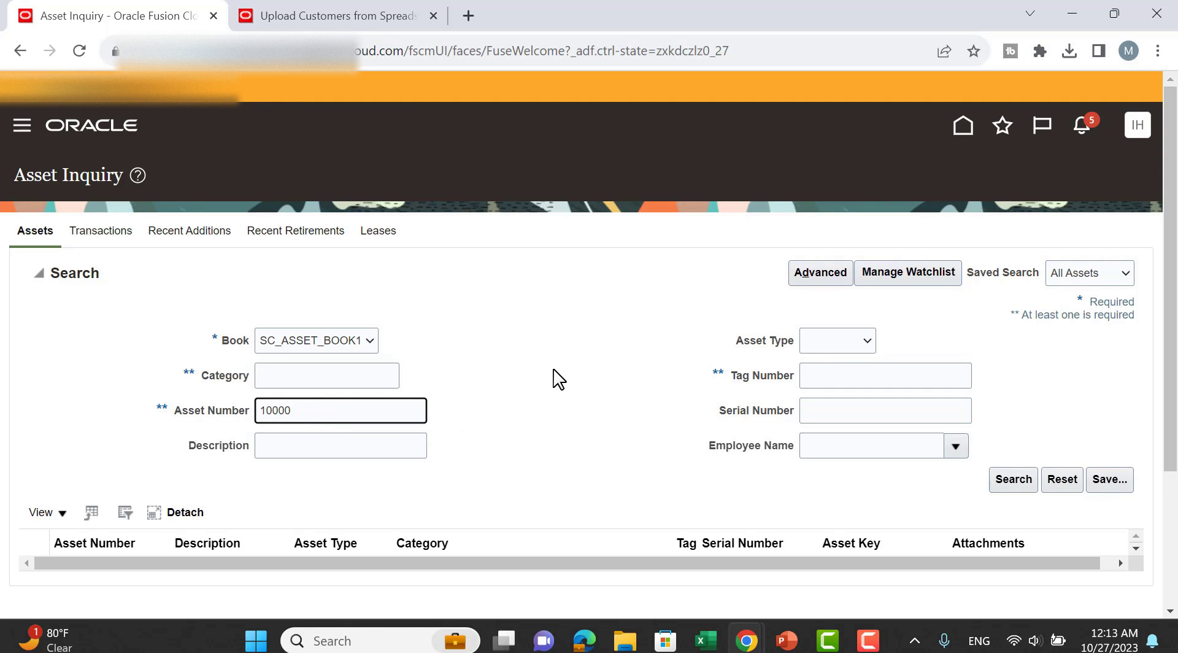
key("Return")
mouse_move(557, 371)
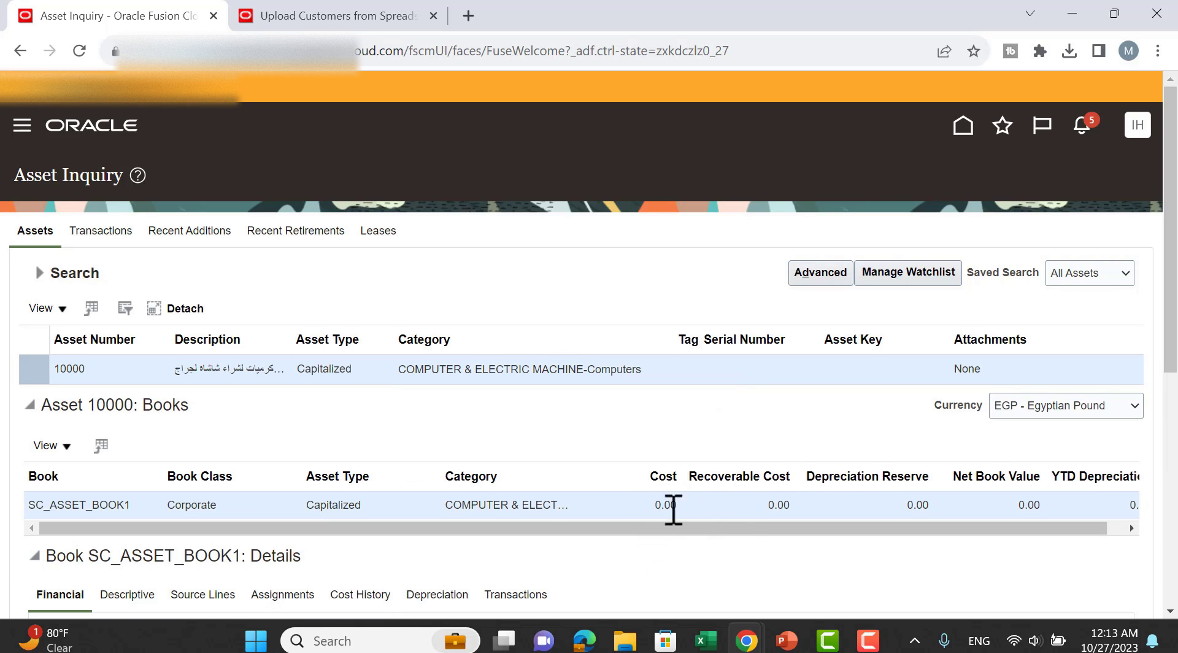
scroll(868, 423, "down", 6)
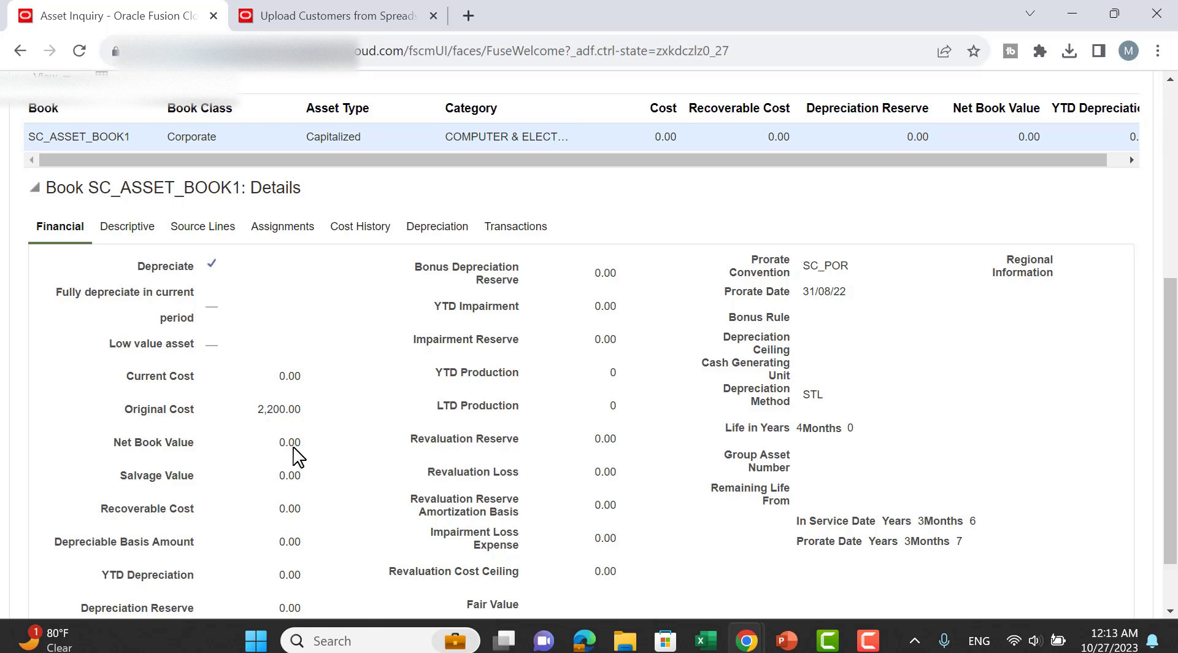
left_click(552, 232)
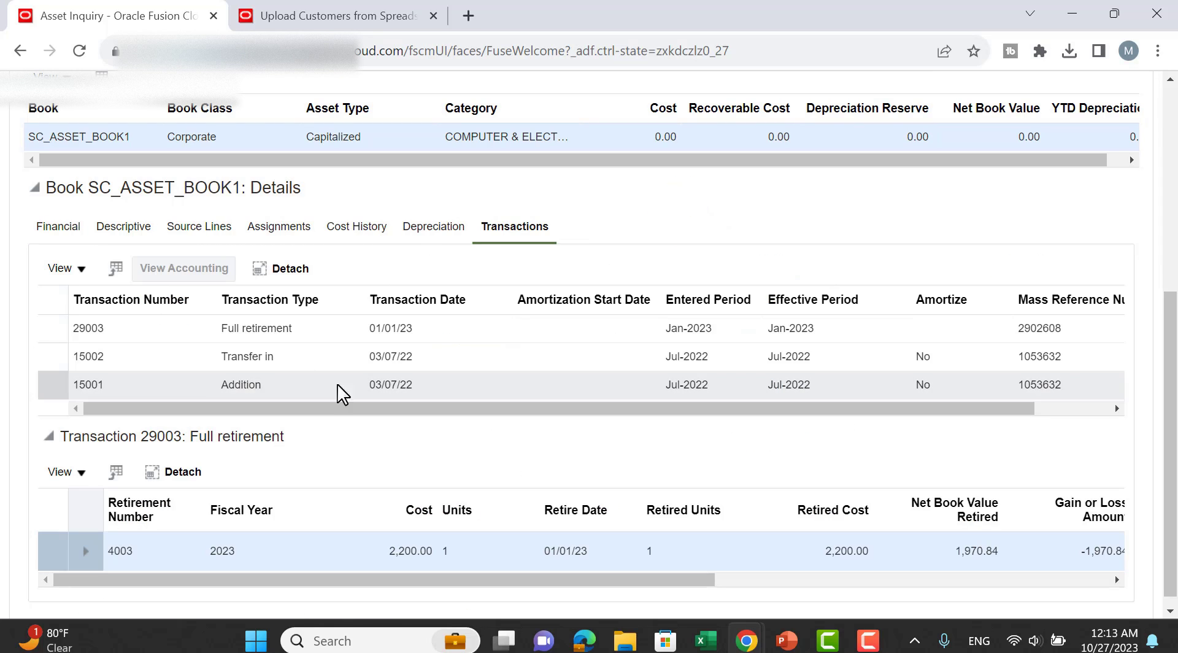
Confirm transaction 29003 is a Full retirement, glance at the uploads tab, and return Home.
triple_click(251, 329)
left_click(453, 324)
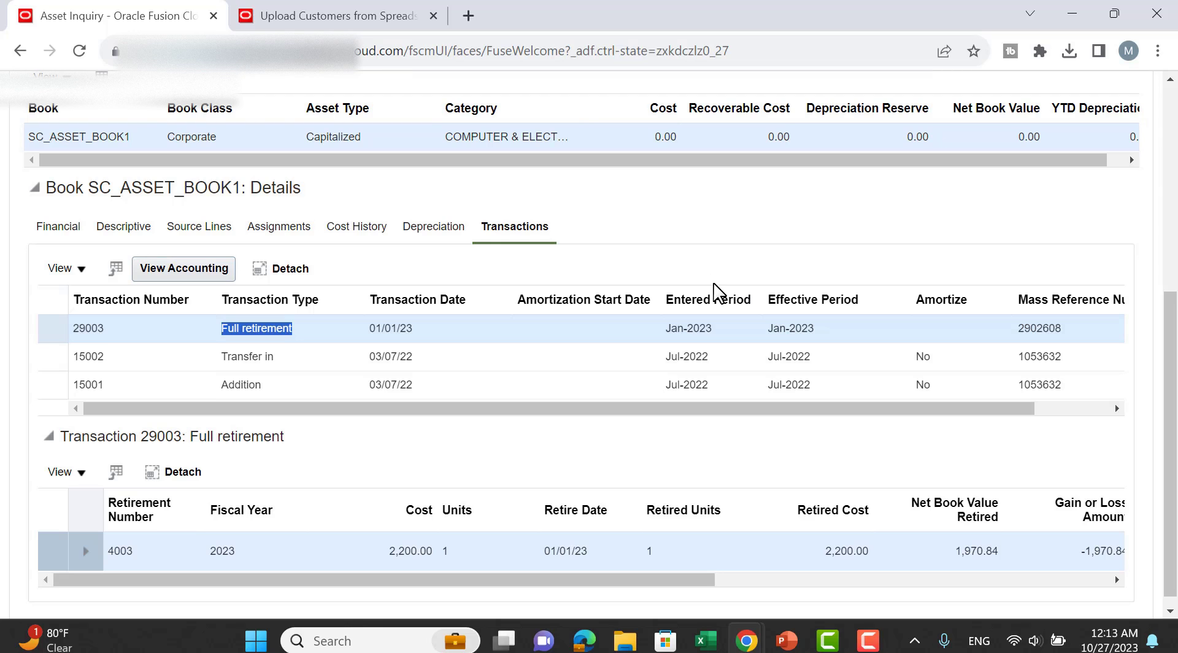
scroll(540, 375, "up", 3)
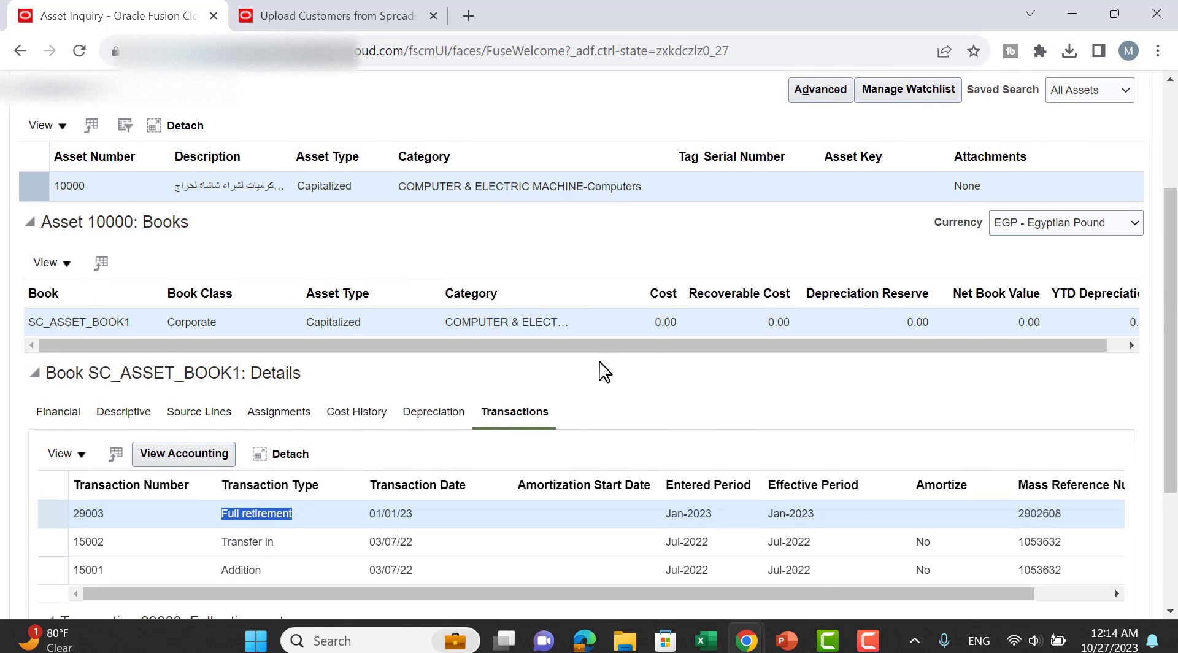
scroll(605, 371, "up", 2)
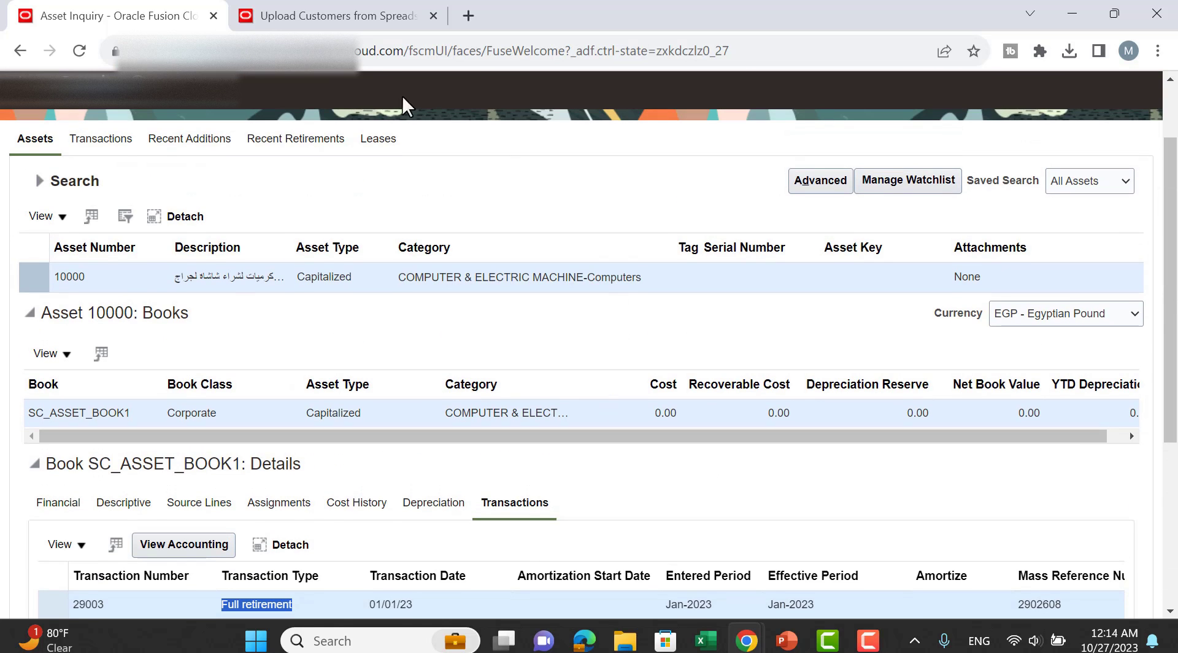
left_click(330, 26)
left_click(190, 19)
scroll(945, 272, "up", 2)
left_click(963, 127)
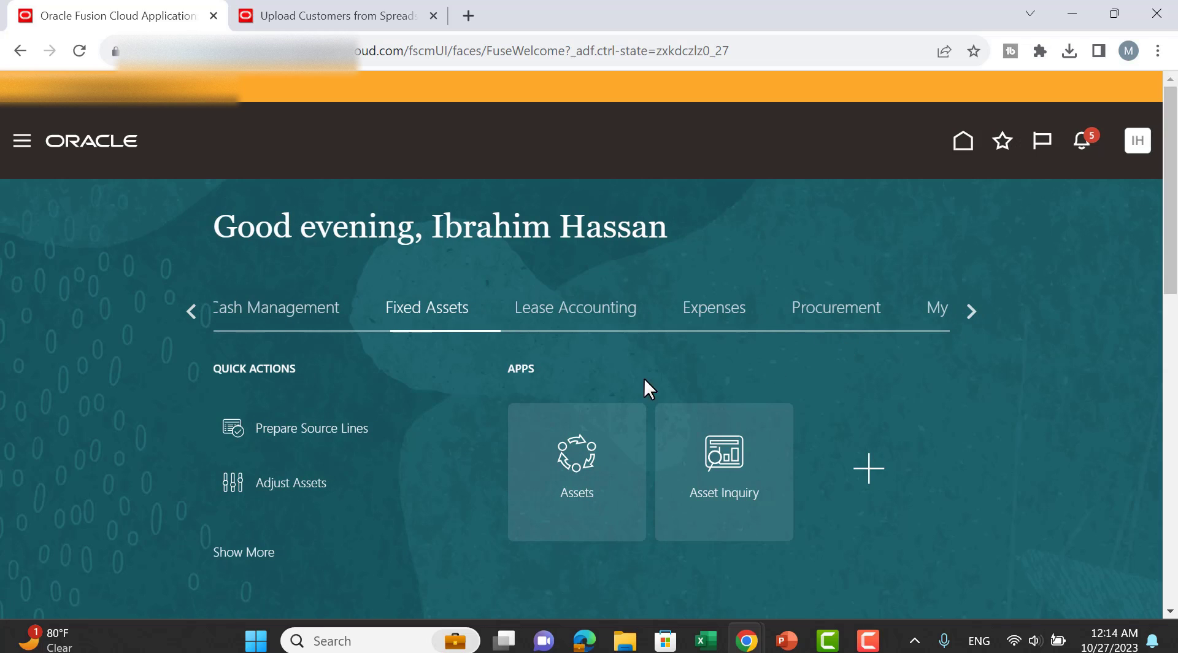
Download CreateMassTransfers.xlsx via Transfer Assets in Spreadsheet for SC_ASSET_BOOK1 and open it.
left_click(580, 451)
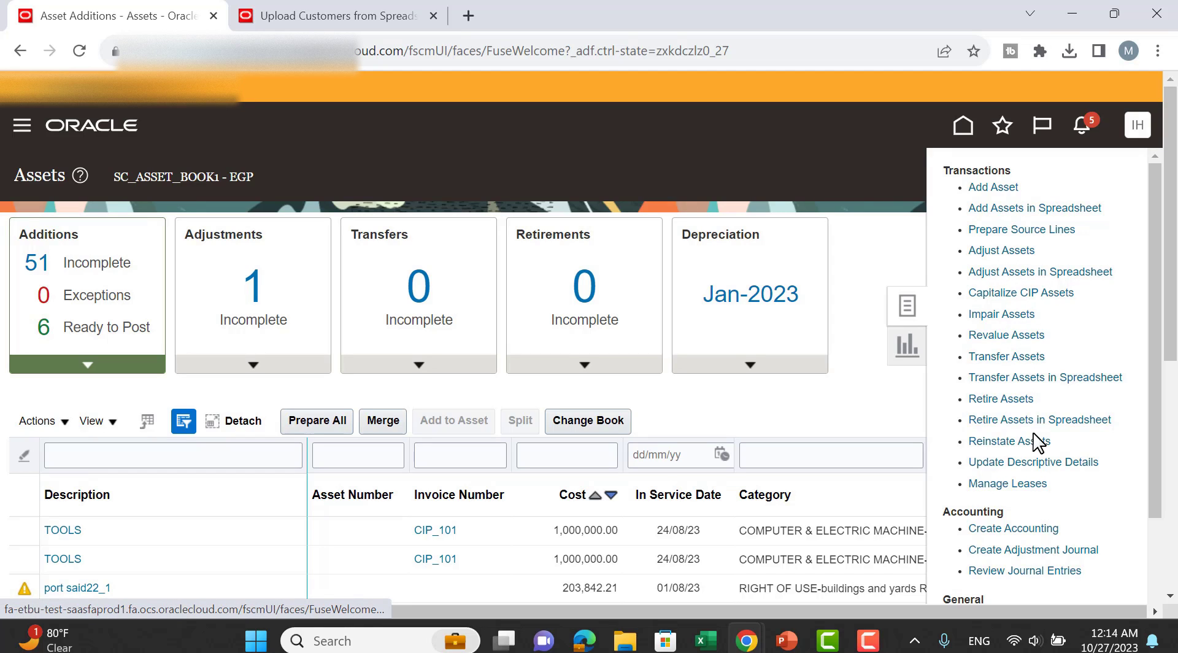
left_click(1021, 379)
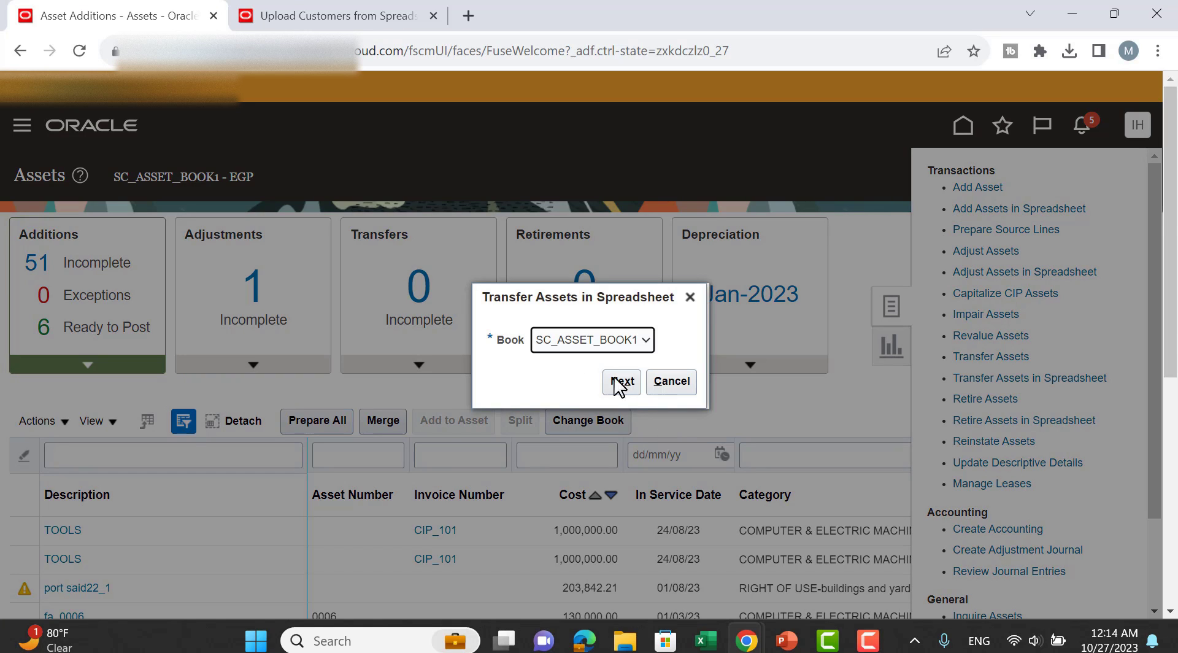
left_click(620, 383)
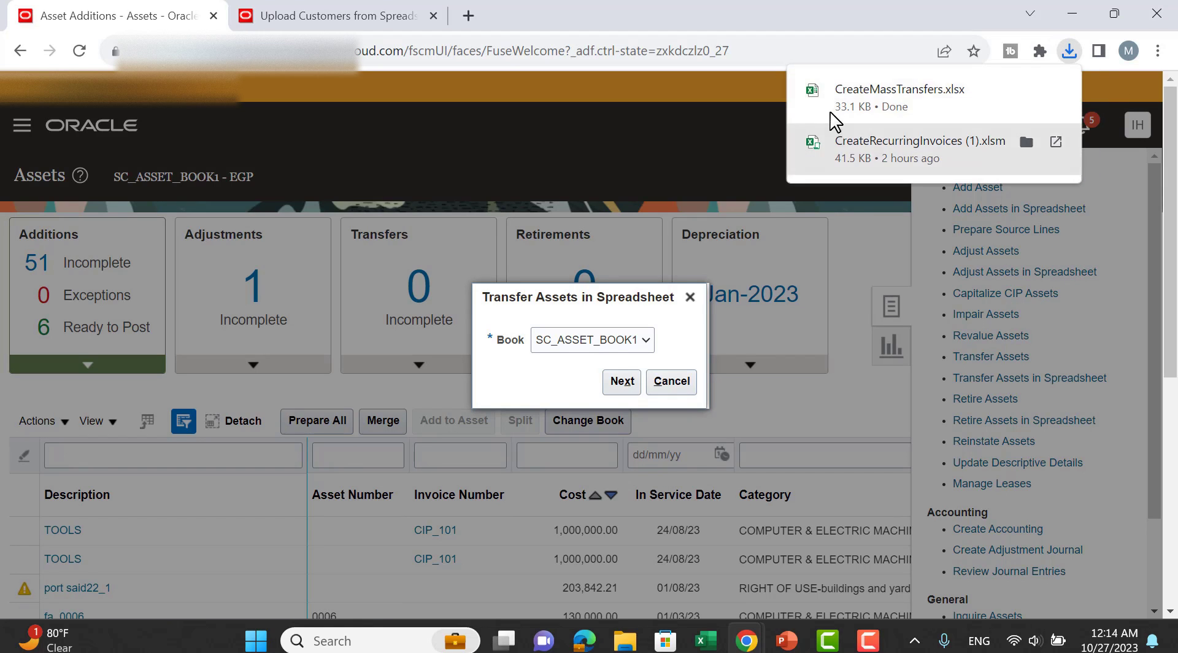
left_click(846, 98)
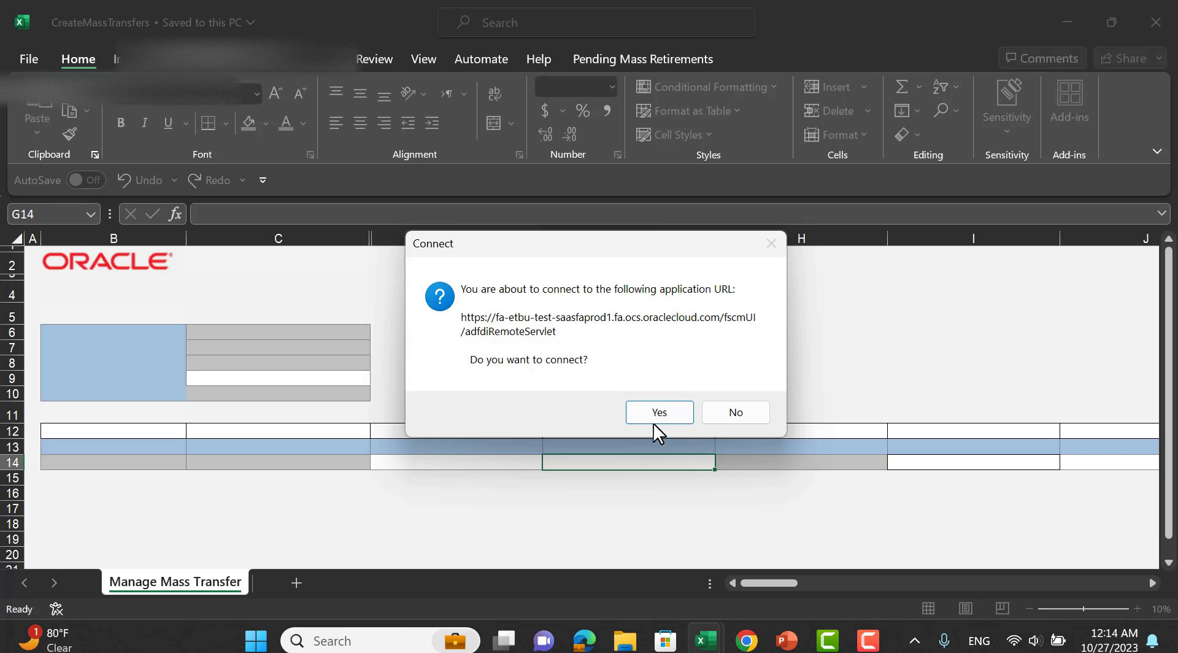
Connect to Oracle and enter transaction group 'dummy trnsfer', line 10, asset 10015.
left_click(658, 412)
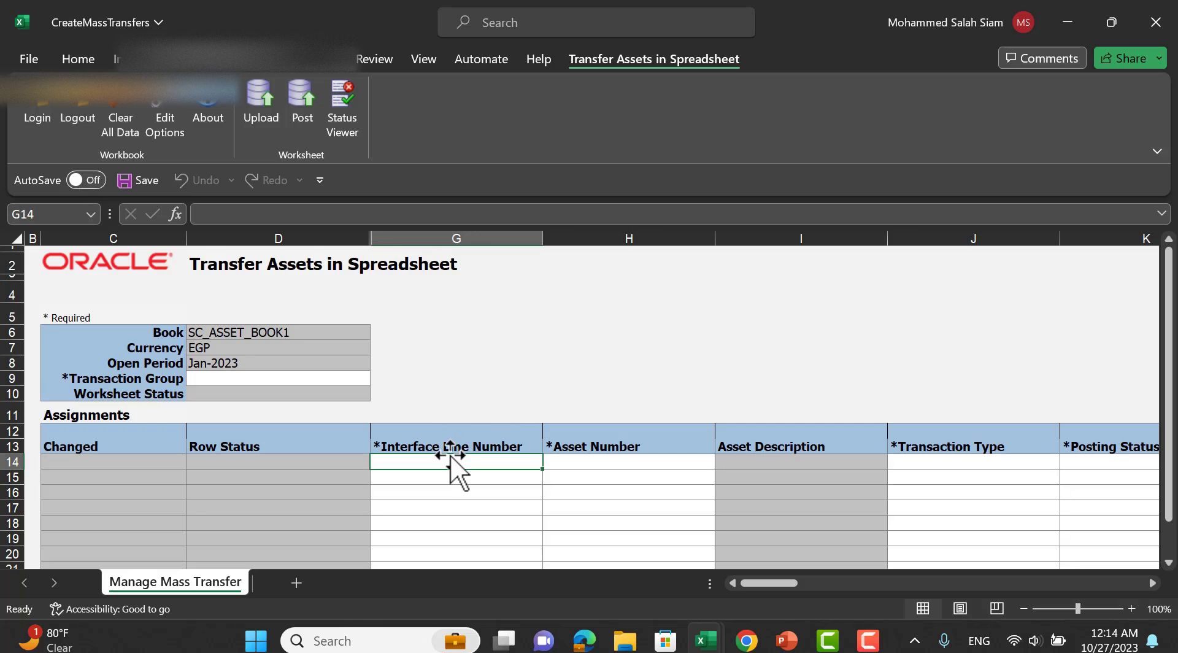
left_click(355, 382)
type("dummy t")
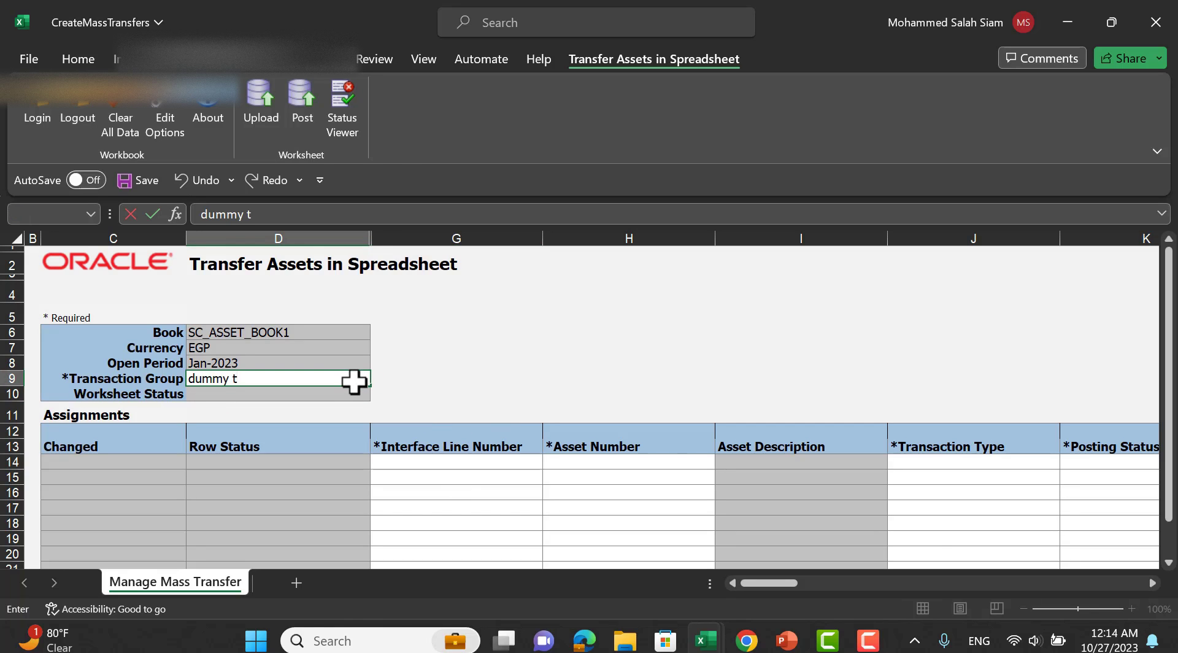
type("rnsfer")
key("Tab")
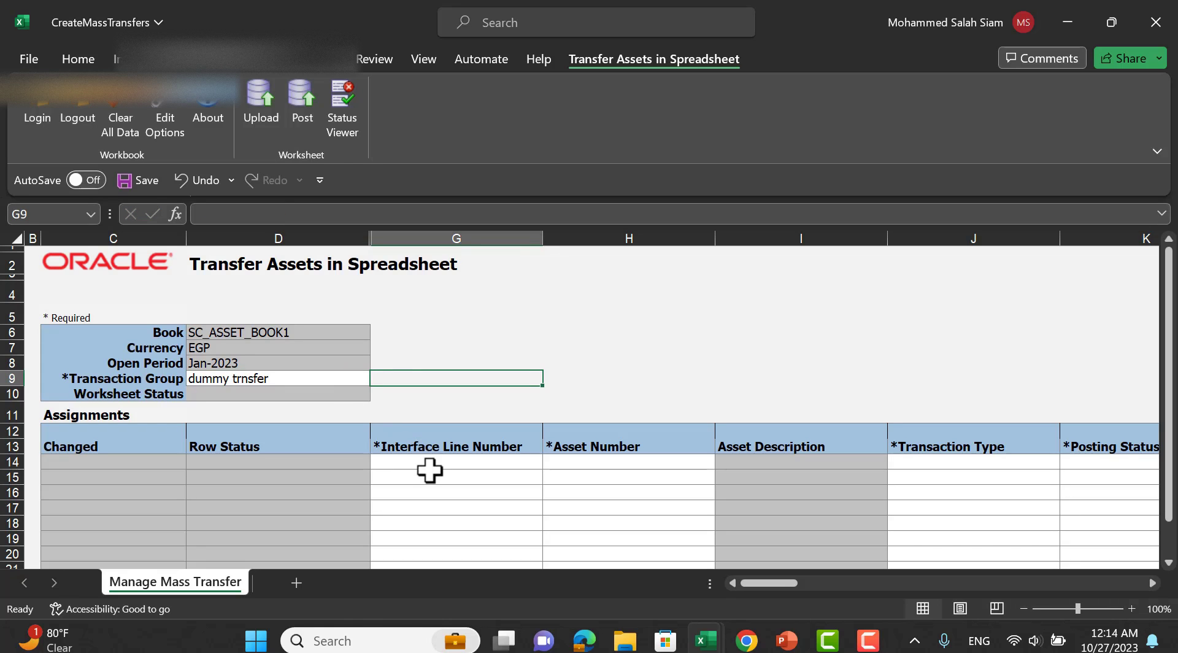
left_click(428, 466)
type("10")
key("Tab")
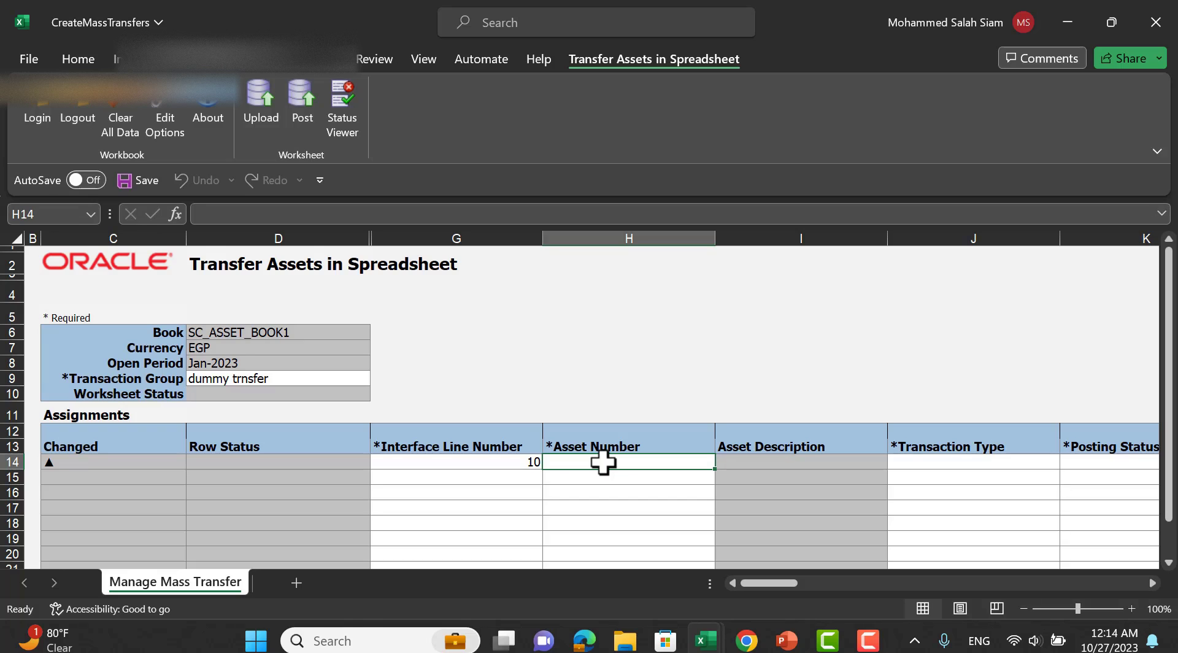
type("1001")
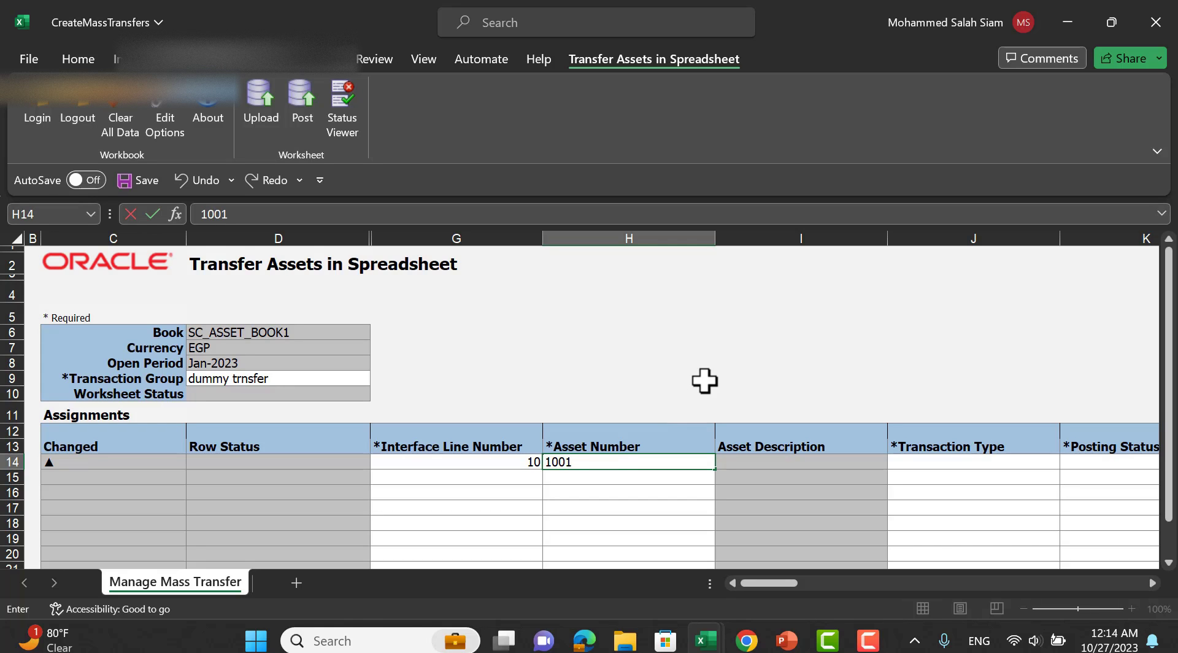
type("5")
key("Tab")
Set the row's transaction type to Transfer, posting status Post, and transfer date 10/10/2023.
left_click(920, 468)
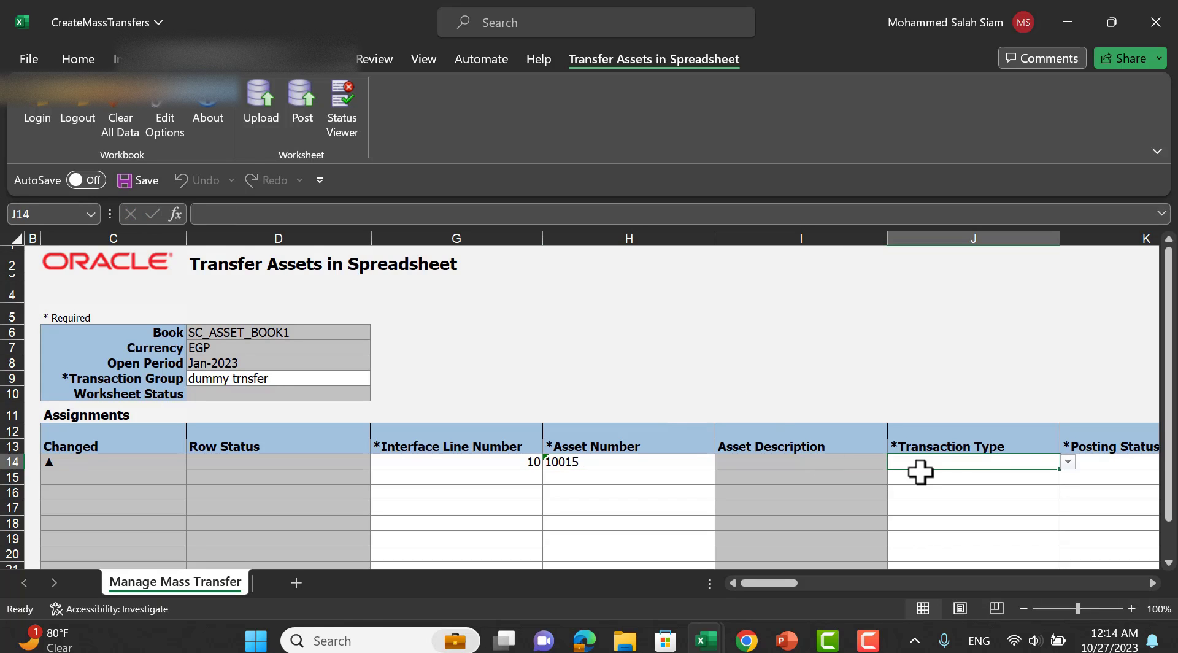
left_click(1068, 462)
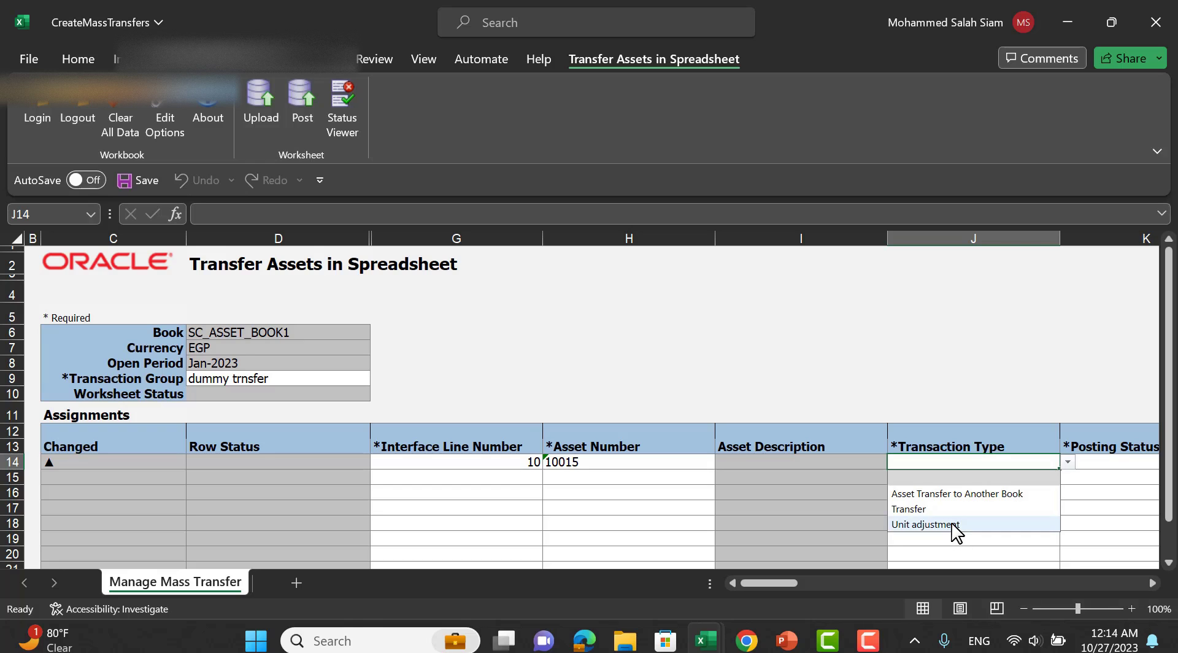
left_click(934, 510)
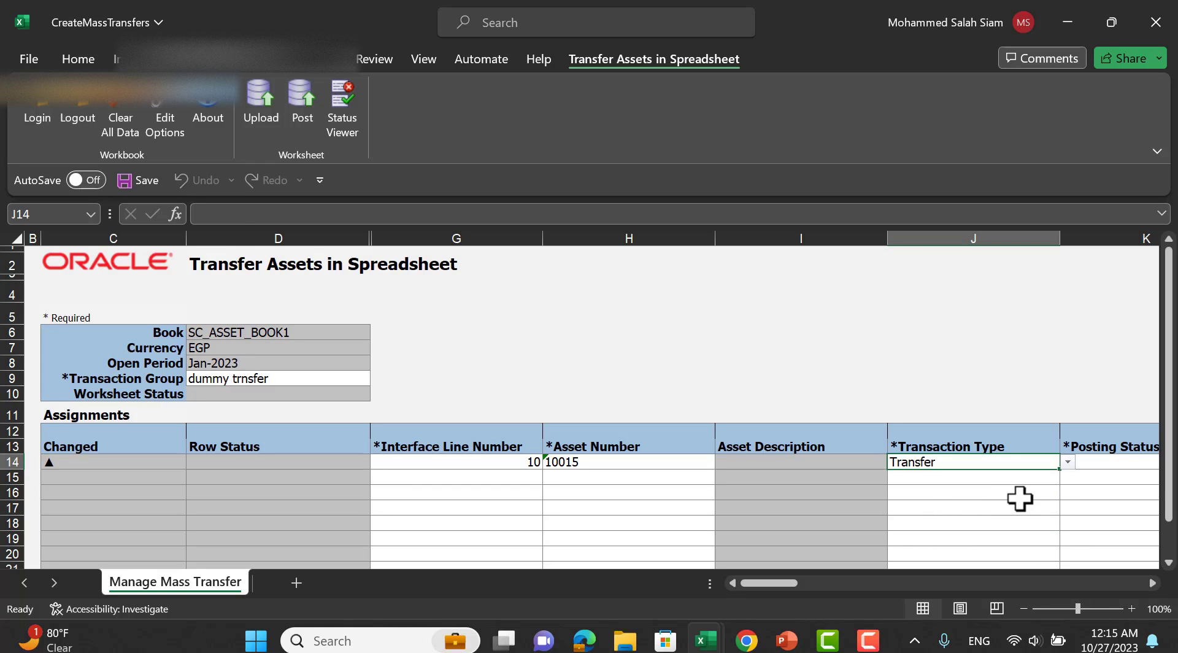
left_click(1071, 464)
left_click(1079, 462)
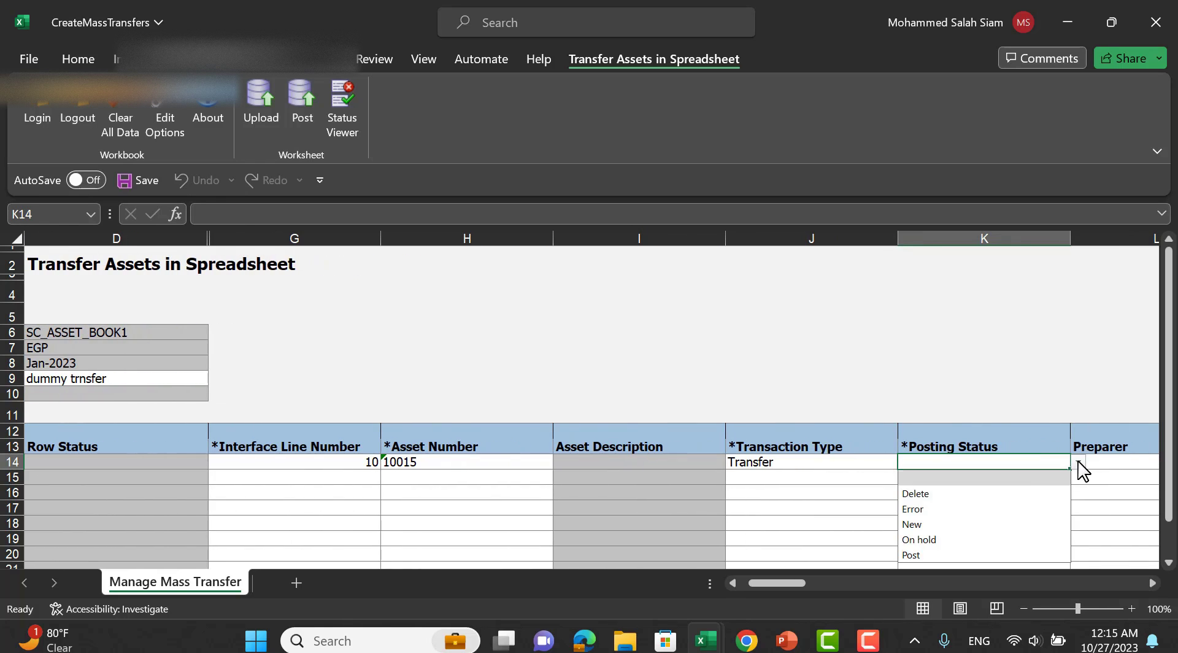
left_click(955, 556)
key("Tab")
key("Tab")
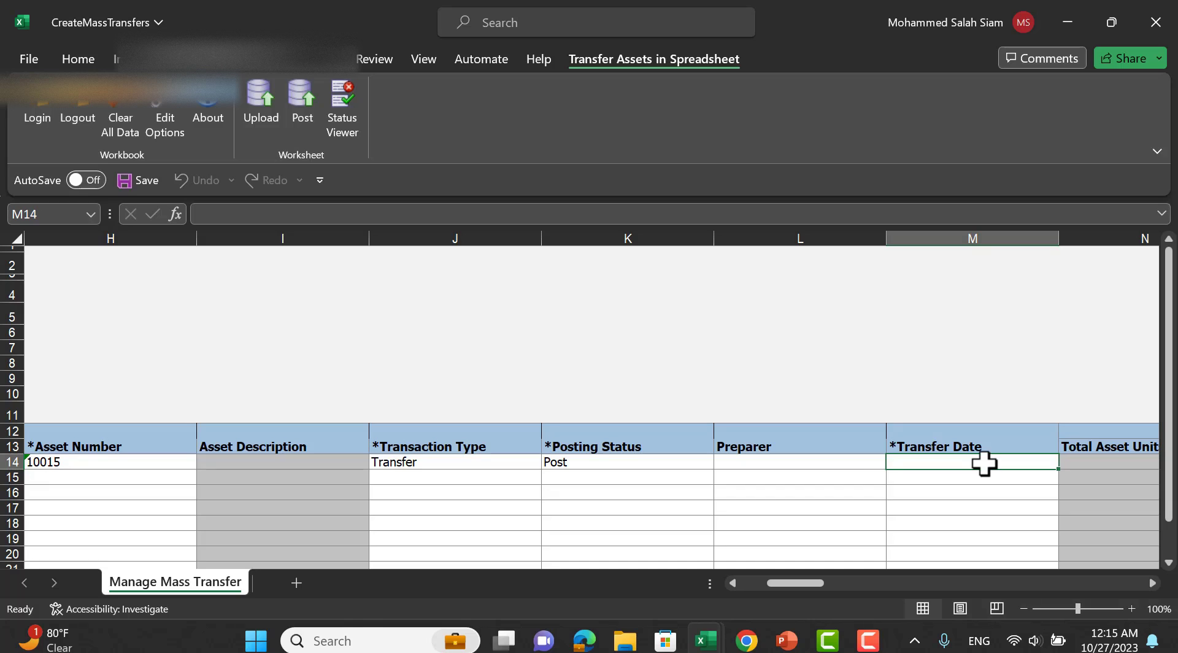
type("1")
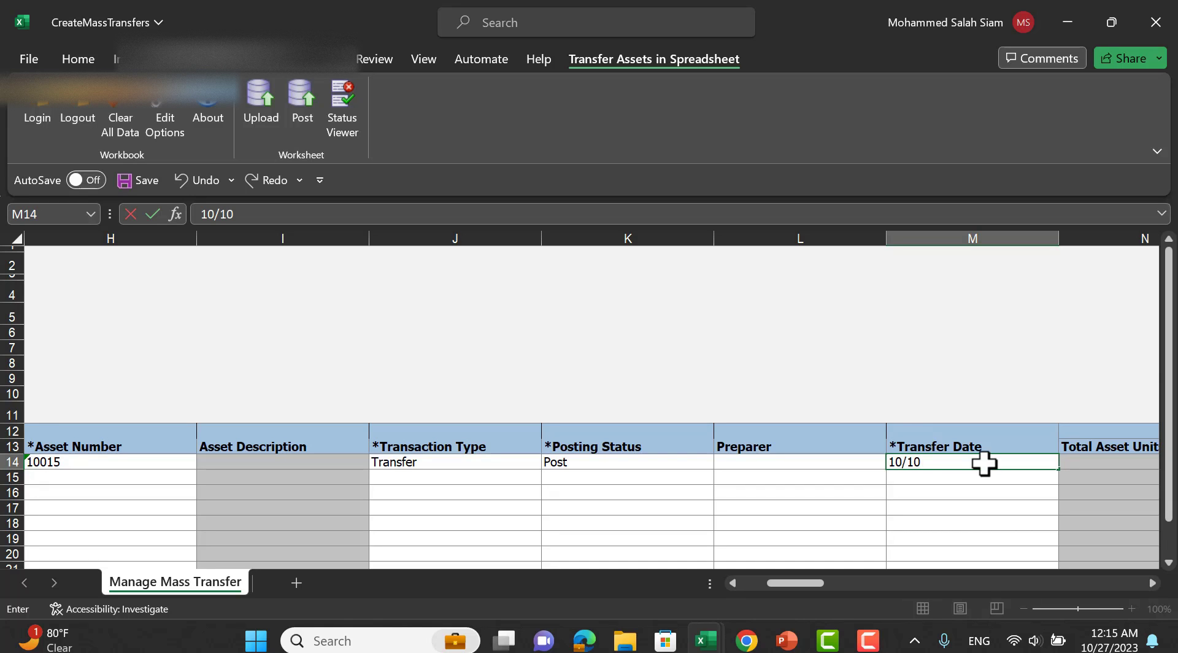
type("0/10")
key("BackSpace")
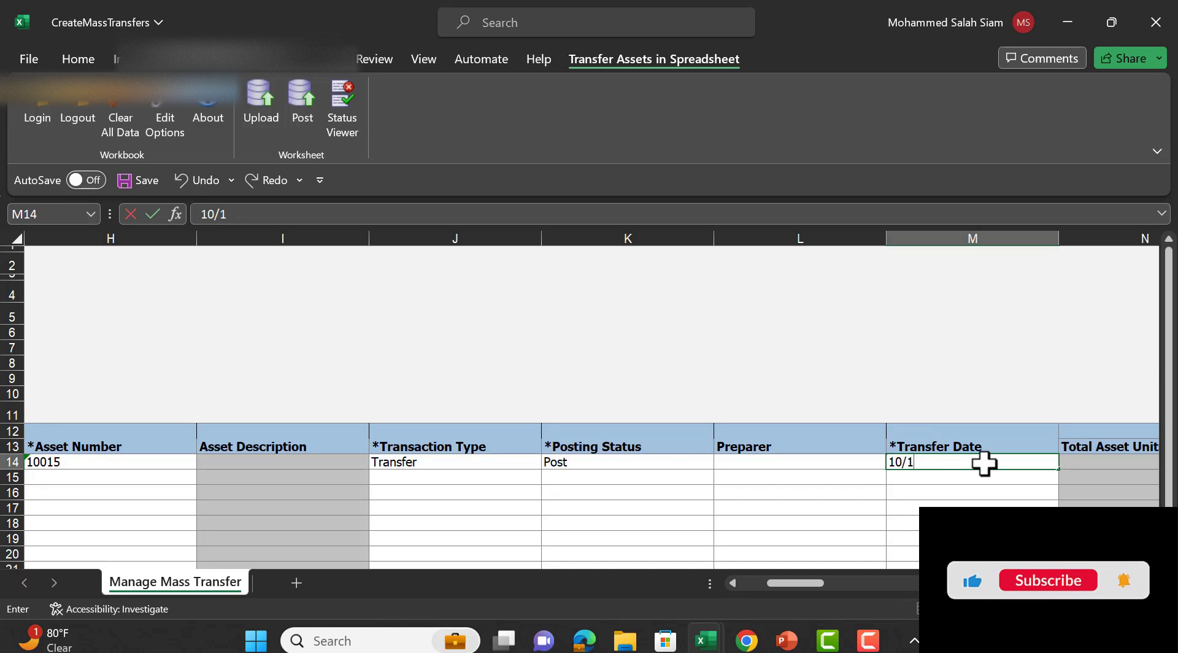
type("0/2023")
key("Tab")
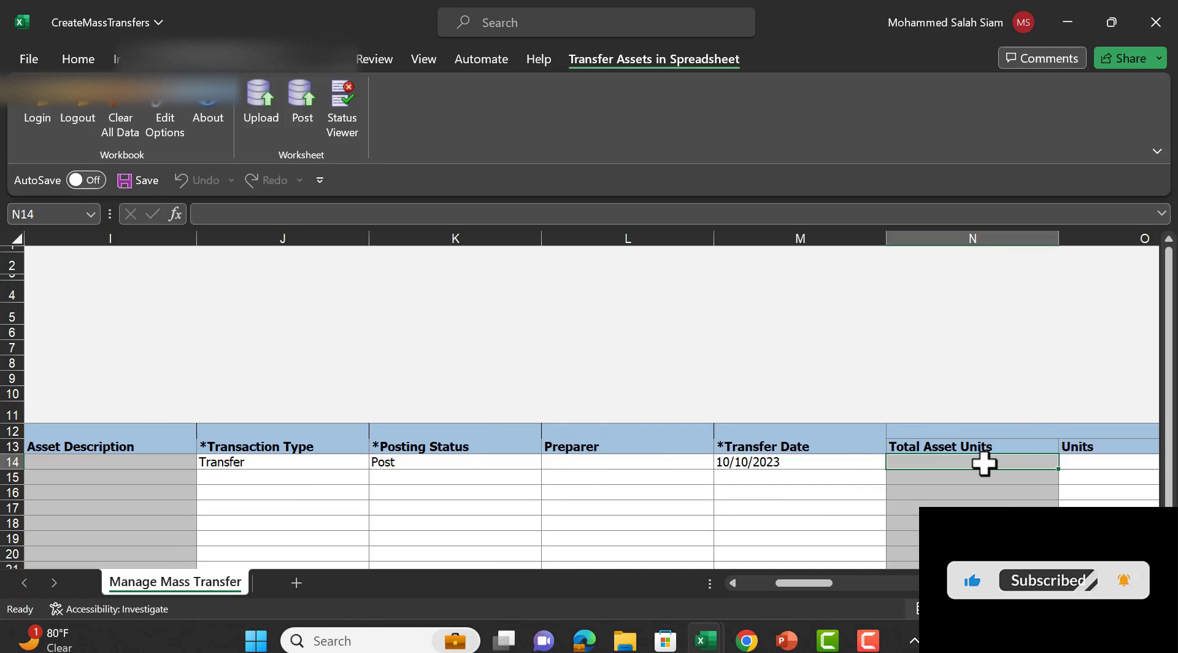
key("Tab")
key("Tab")
key("Tab")
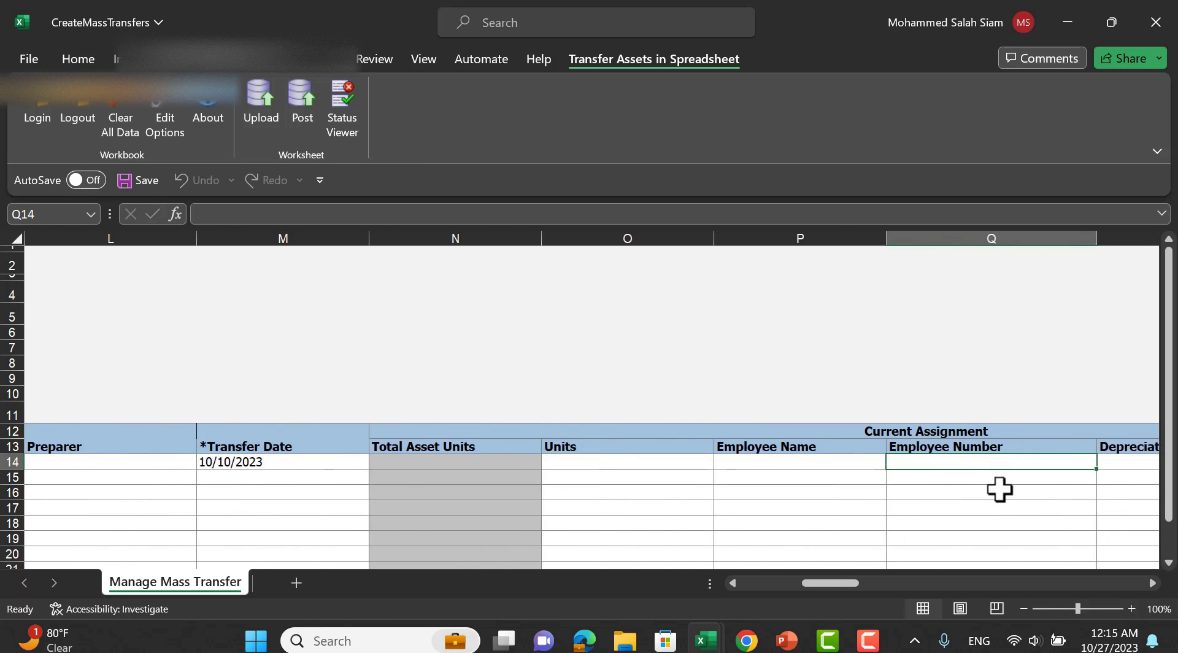
key("Tab")
key("Tab")
key("Tab")
key("Tab")
key("Tab")
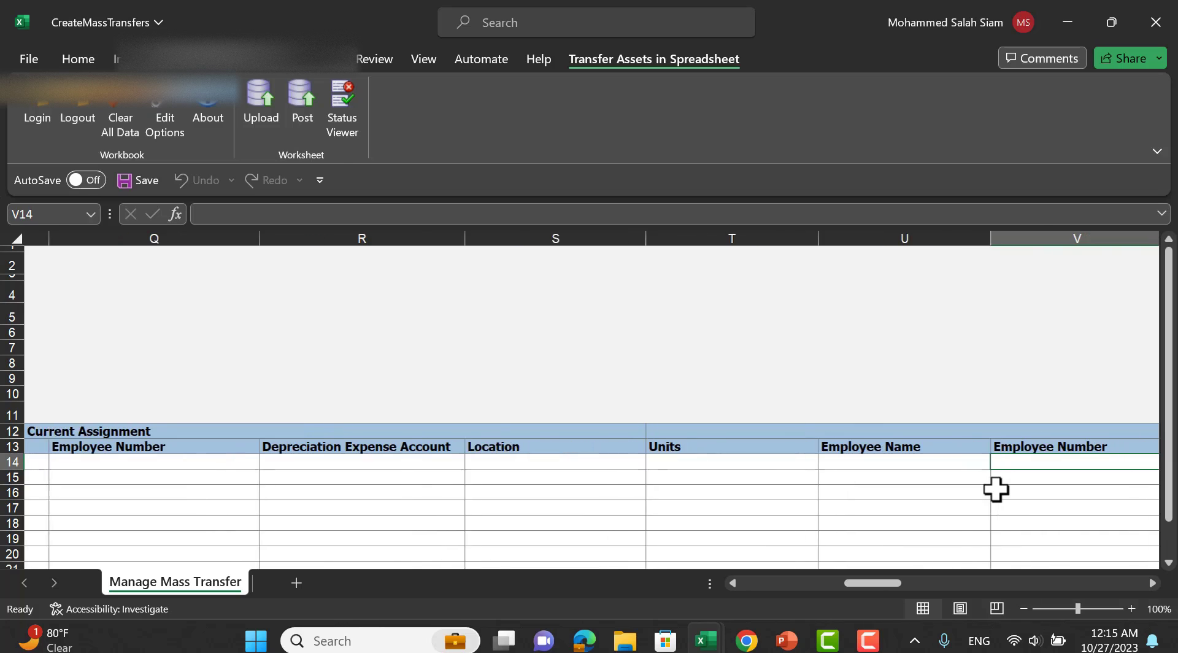
key("Tab")
key("Tab")
key("Tab")
key("Tab")
key("Tab")
key("Tab")
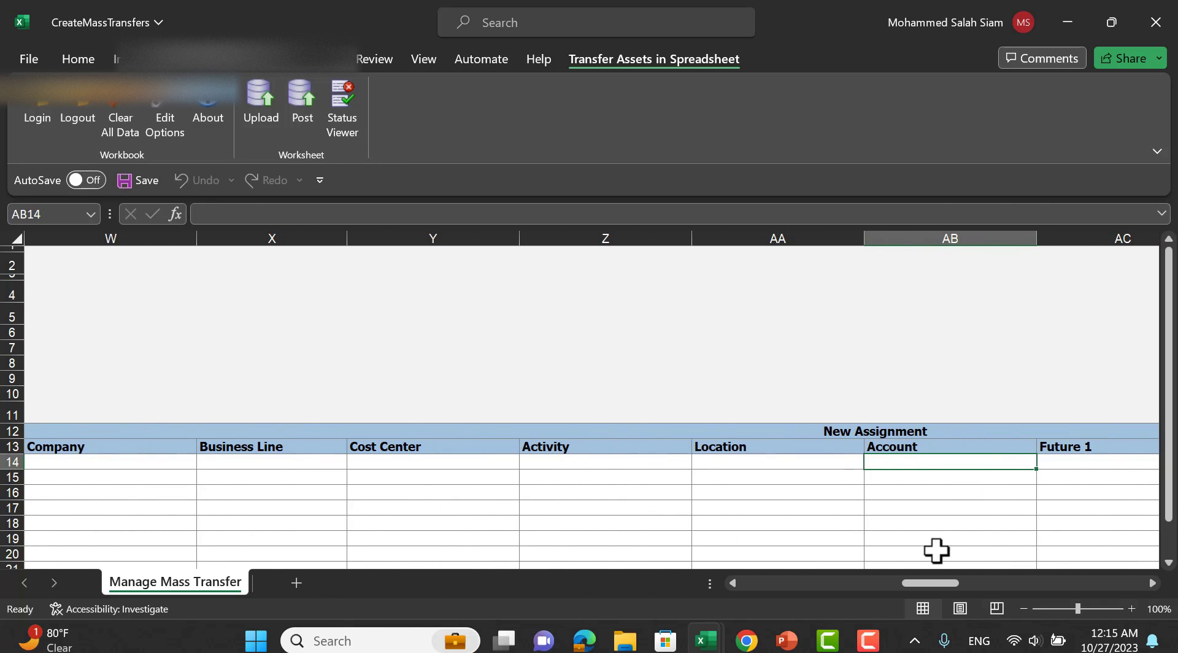
left_click_drag(931, 582, 679, 565)
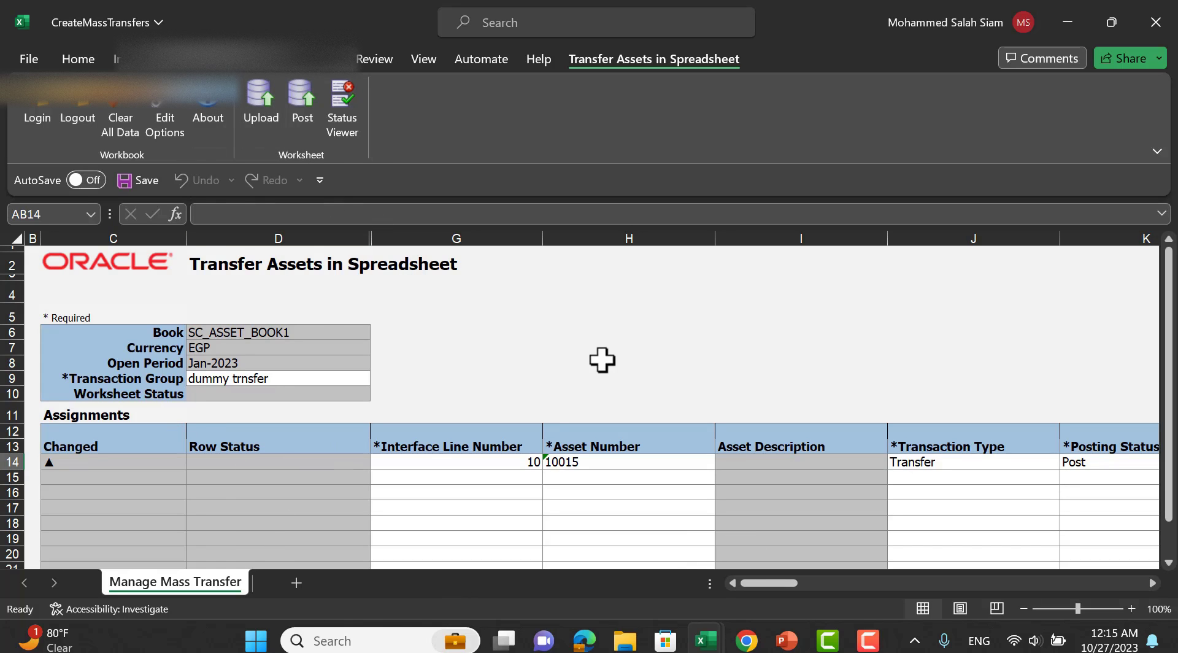
Switch to the PowerPoint slide show and advance to the THANK YOU slide.
key("alt+Tab")
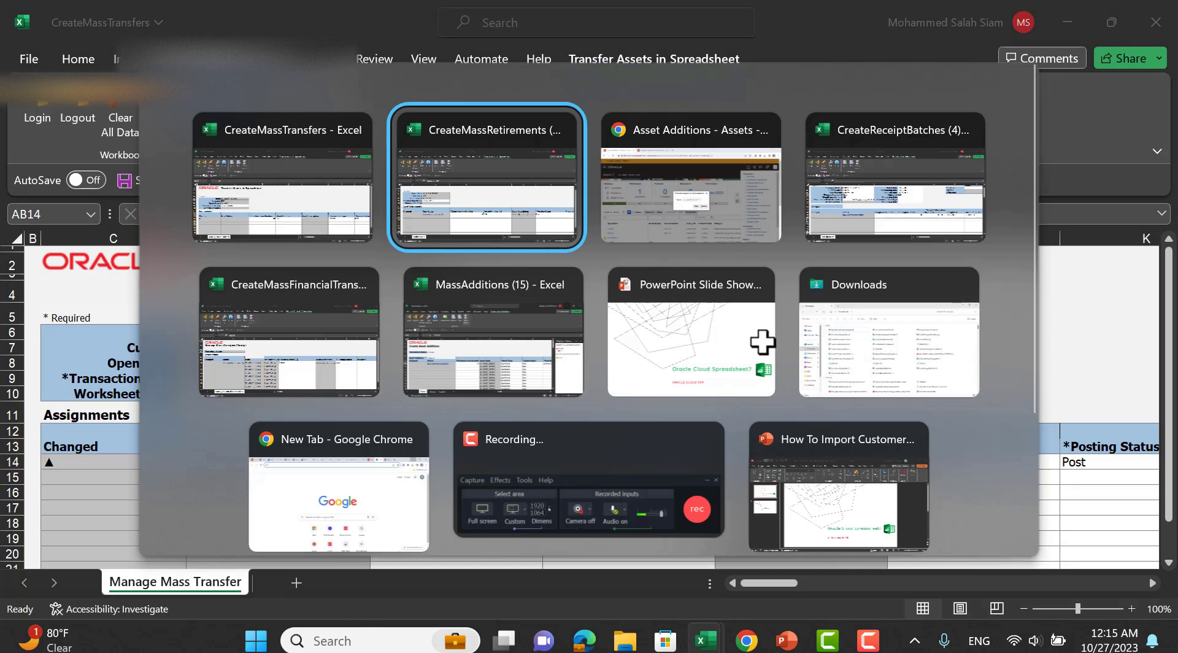
key("alt+Tab")
key("alt+Tab")
key("alt+Tab")
key("alt+Tab")
key("alt+Tab")
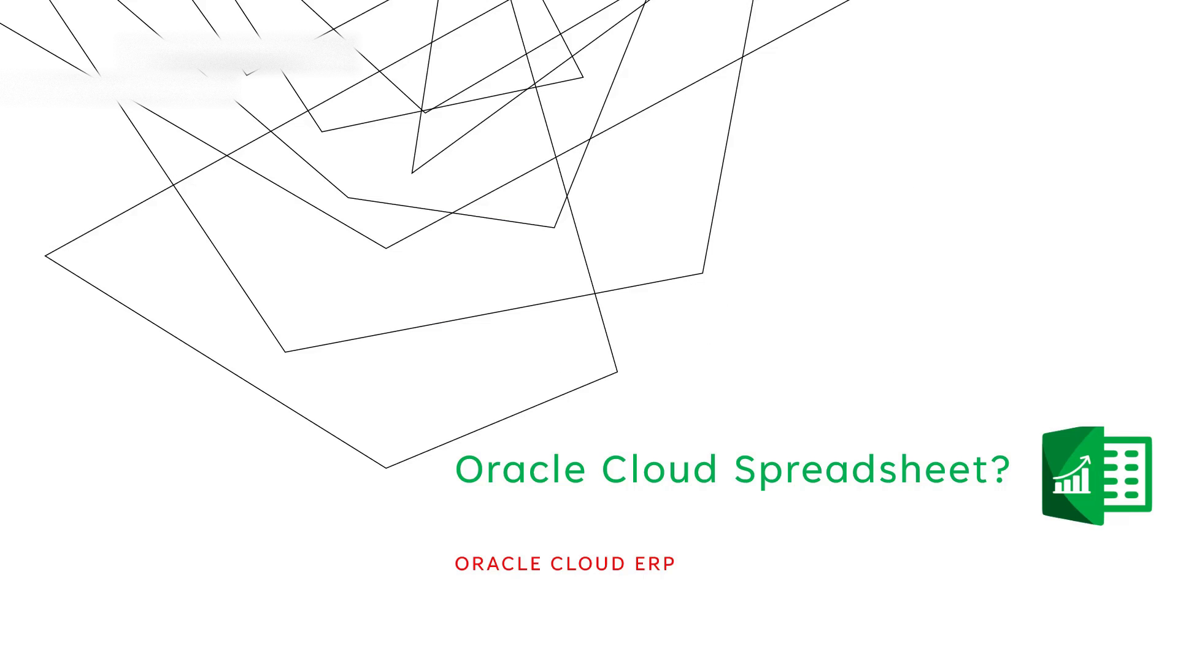
key("Right")
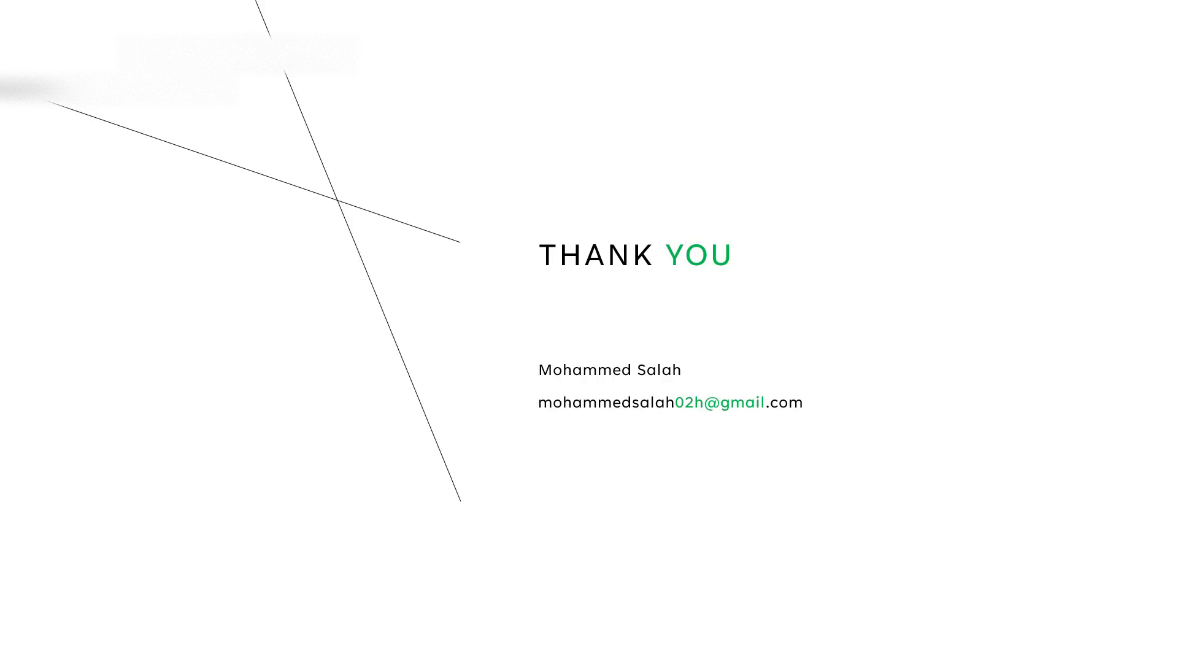